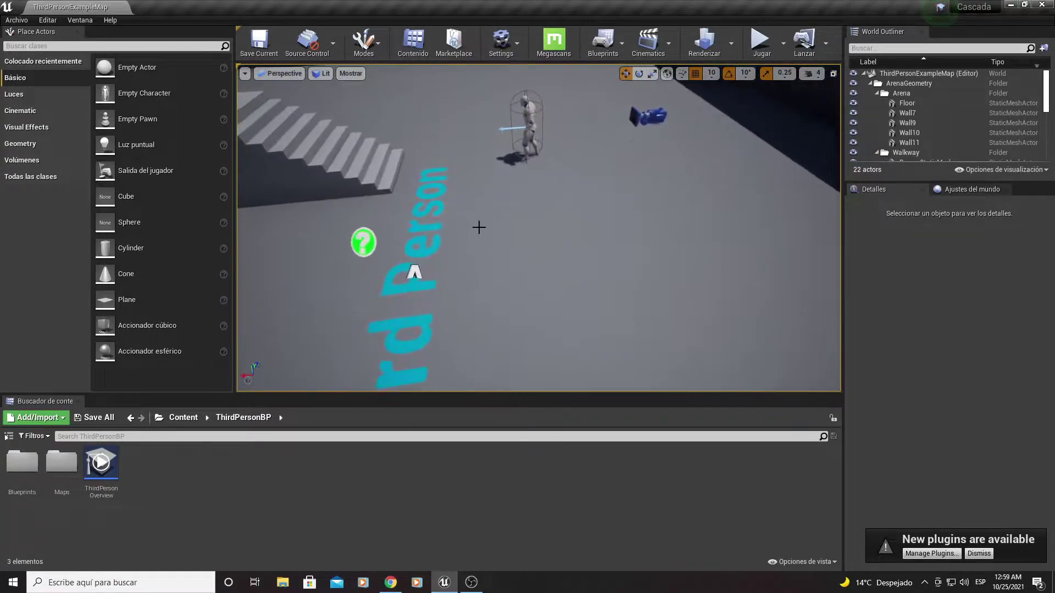
Step: Delete the 'Third Person' text actor from the level floor
{"action": "left_click", "coordinate": [414, 272]}
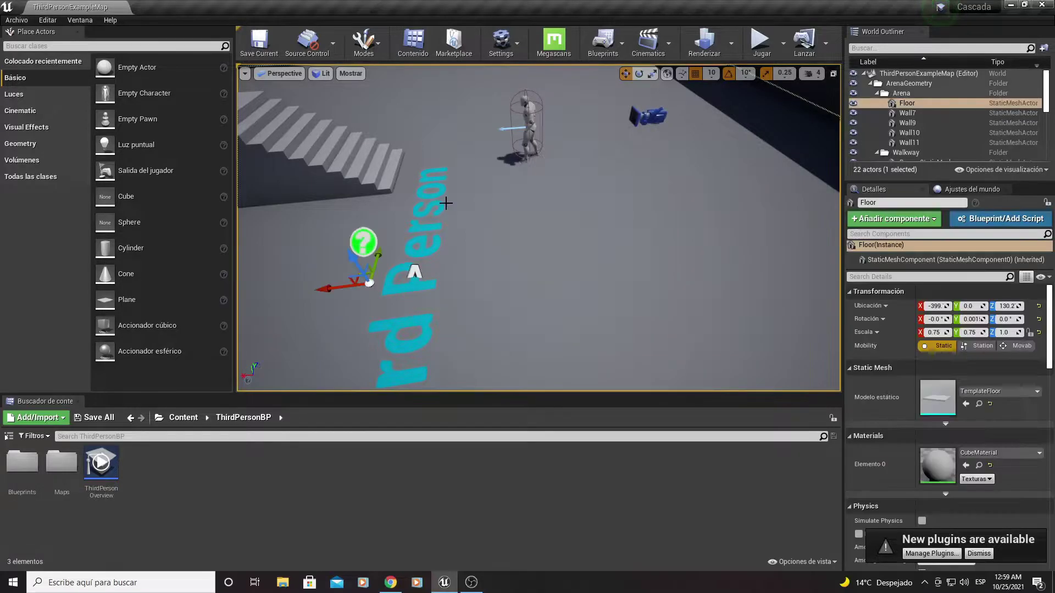
{"action": "key", "text": "Delete"}
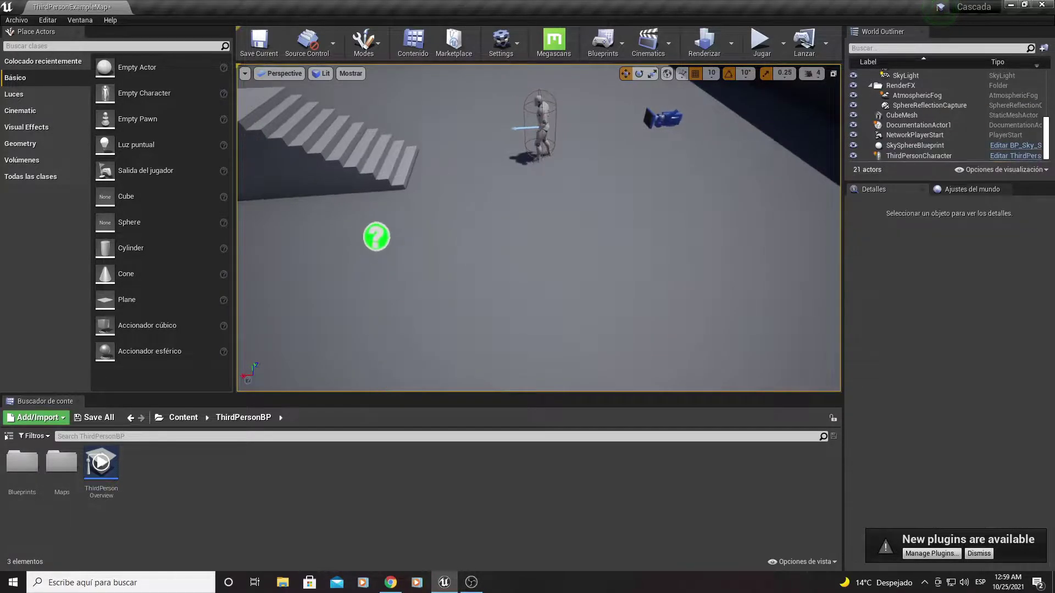
{"action": "right_click_drag", "start_coordinate": [486, 191], "coordinate": [467, 170]}
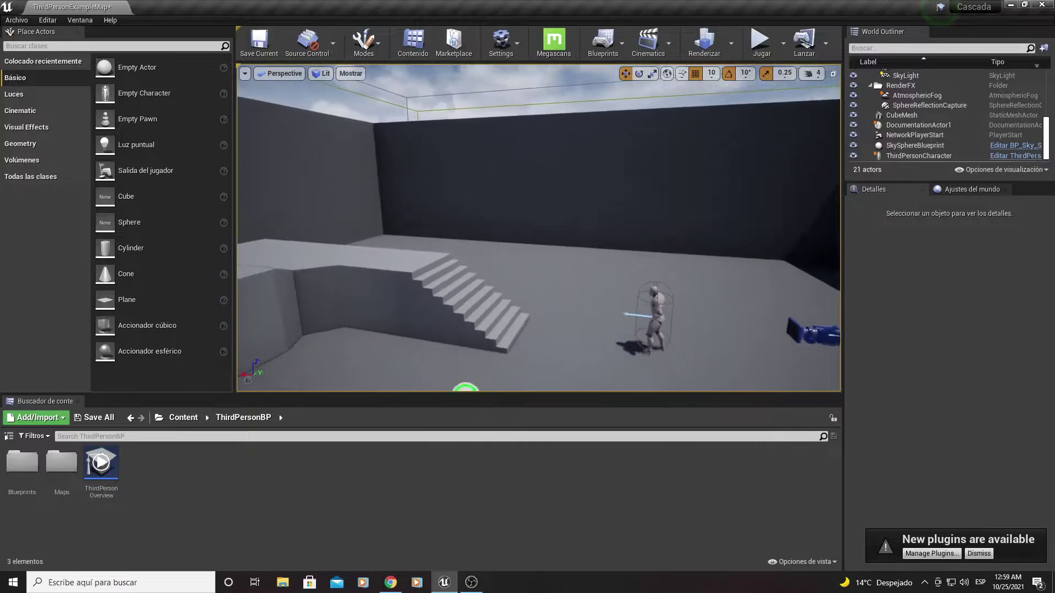
Step: Fly around the arena to inspect the stairs, blocks, floor and character from several angles
{"action": "mouse_move", "coordinate": [489, 250]}
{"action": "right_mouse_down"}
{"action": "mouse_move", "coordinate": [528, 242]}
{"action": "mouse_move", "coordinate": [495, 242]}
{"action": "mouse_move", "coordinate": [495, 209]}
{"action": "right_mouse_up"}
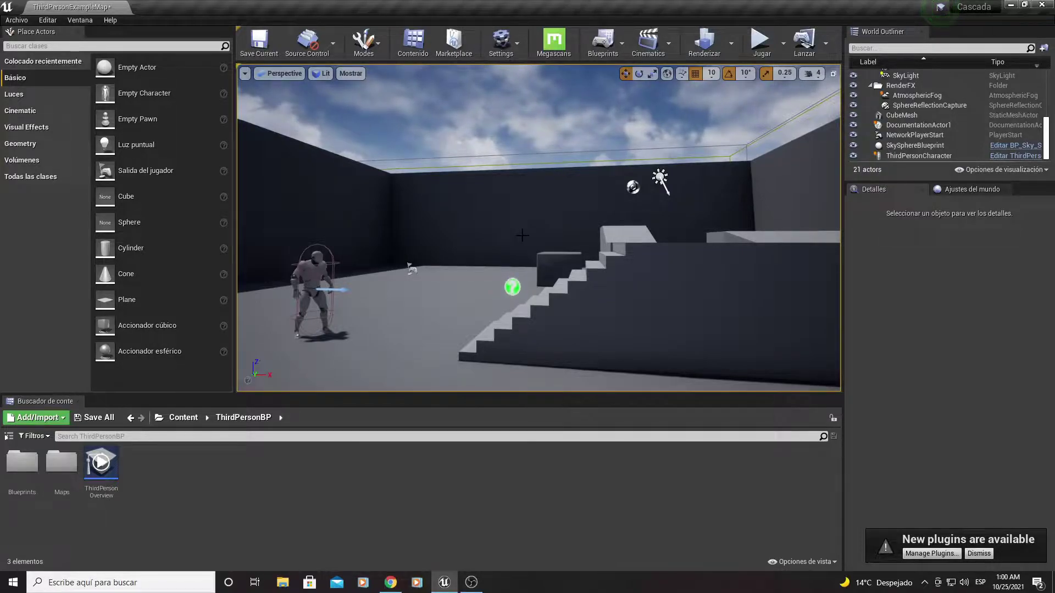
{"action": "right_click_drag", "start_coordinate": [494, 209], "coordinate": [495, 258]}
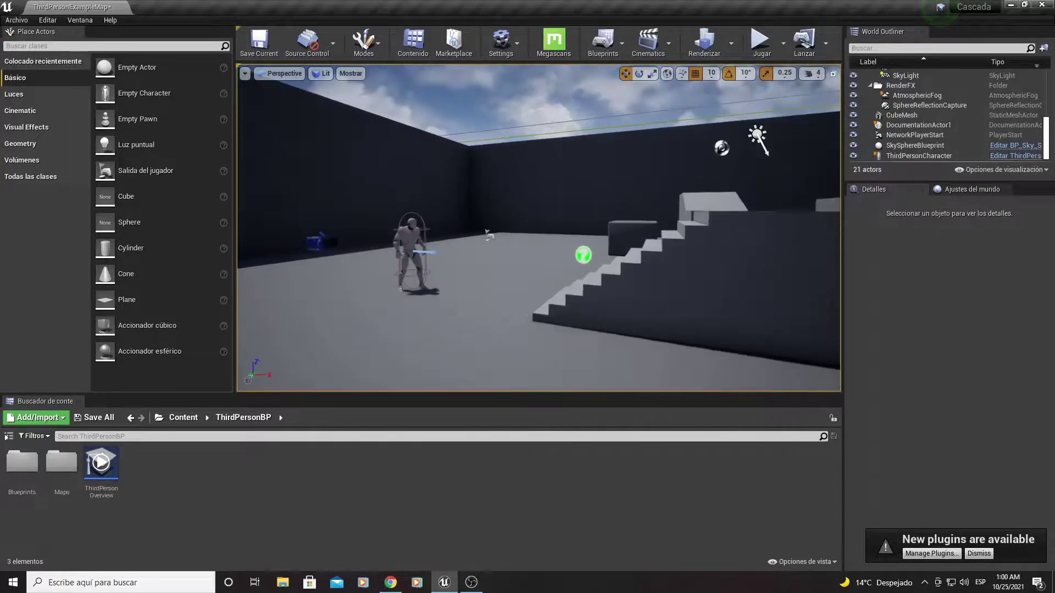
{"action": "right_click_drag", "start_coordinate": [538, 228], "coordinate": [495, 220]}
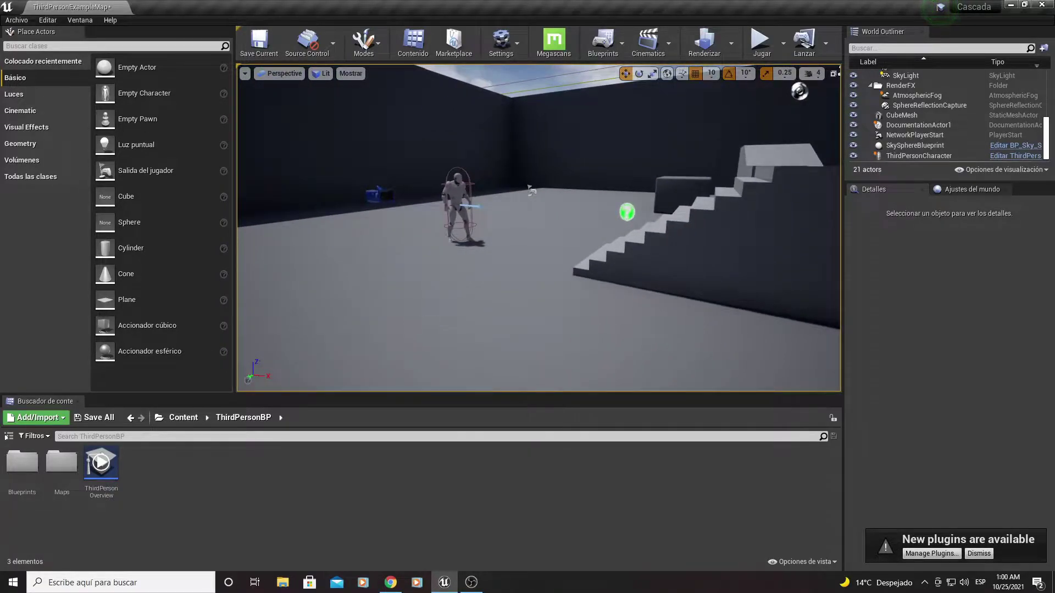
{"action": "mouse_move", "coordinate": [530, 189]}
{"action": "right_mouse_down"}
{"action": "mouse_move", "coordinate": [530, 220]}
{"action": "mouse_move", "coordinate": [544, 231]}
{"action": "mouse_move", "coordinate": [424, 328]}
{"action": "right_mouse_up"}
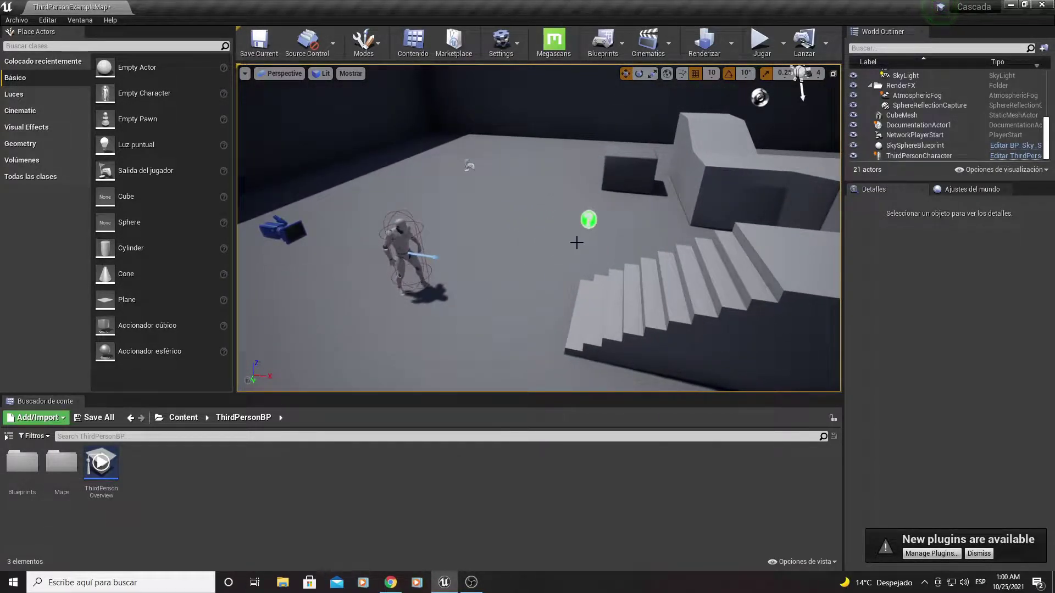
{"action": "right_click_drag", "start_coordinate": [490, 189], "coordinate": [555, 181]}
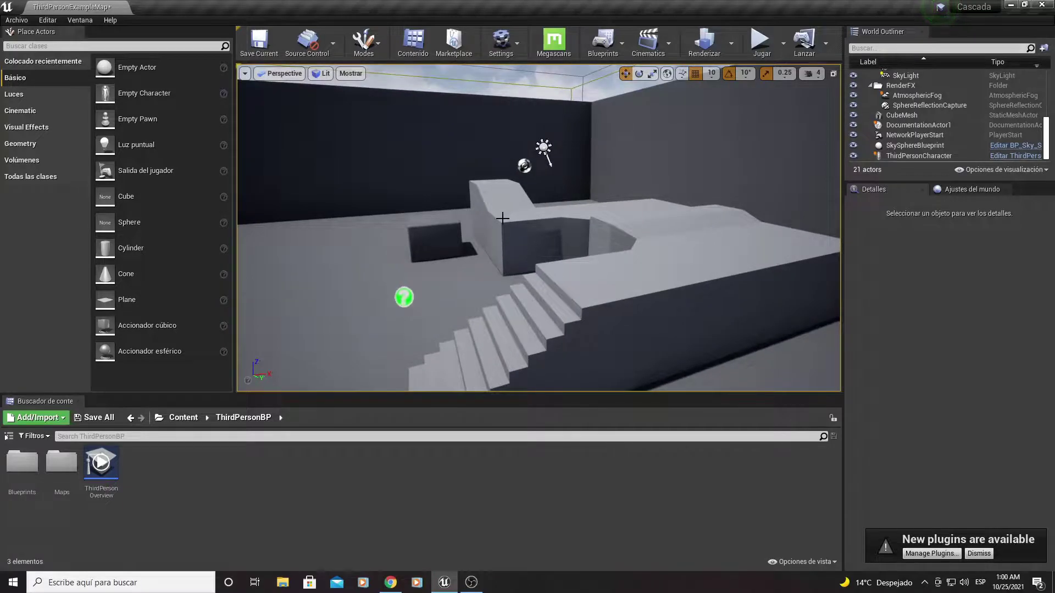
{"action": "right_click_drag", "start_coordinate": [484, 217], "coordinate": [473, 185]}
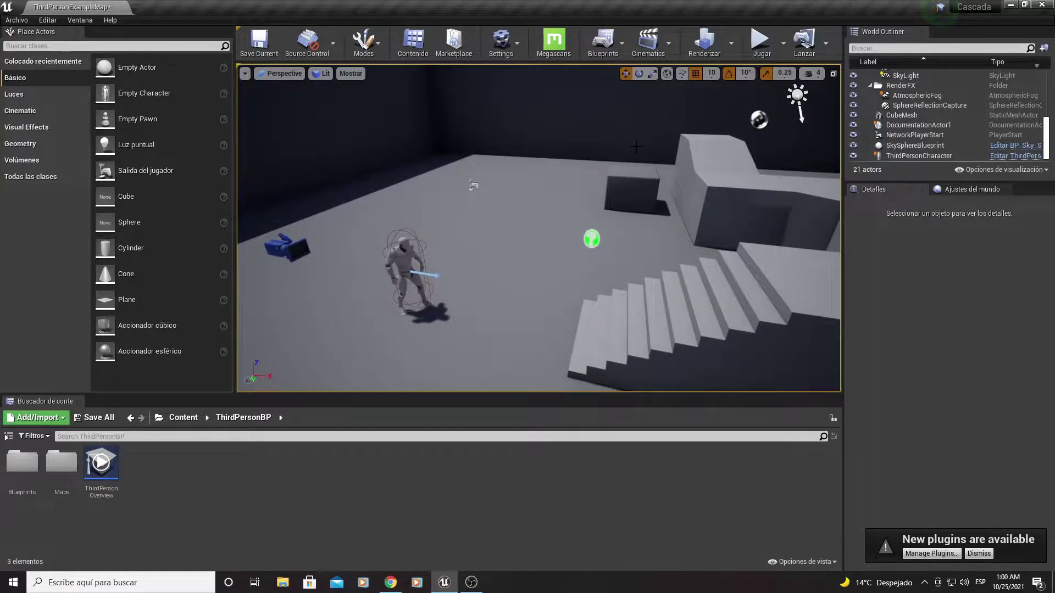
{"action": "left_click", "coordinate": [637, 195]}
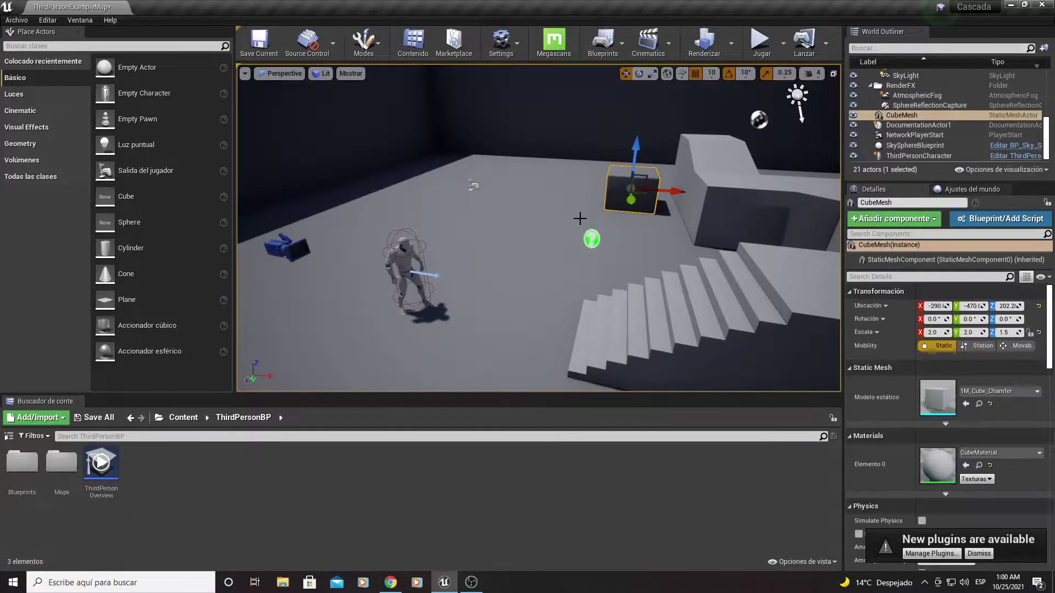
{"action": "key", "text": "f"}
{"action": "right_click_drag", "start_coordinate": [579, 220], "coordinate": [579, 220]}
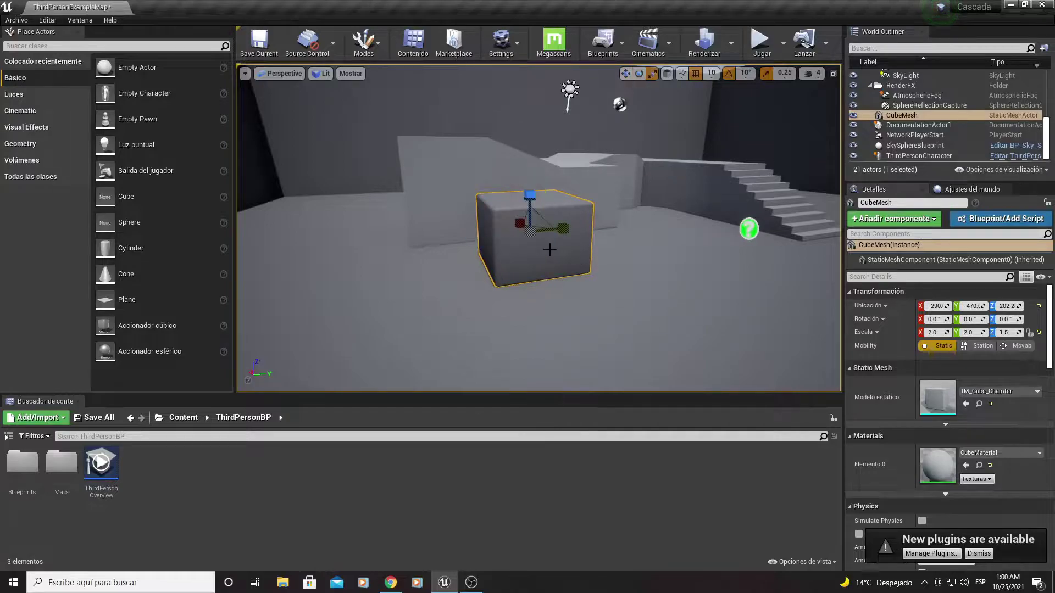
{"action": "mouse_move", "coordinate": [968, 332]}
{"action": "left_mouse_down"}
{"action": "mouse_move", "coordinate": [984, 332]}
{"action": "mouse_move", "coordinate": [956, 332]}
{"action": "left_mouse_up"}
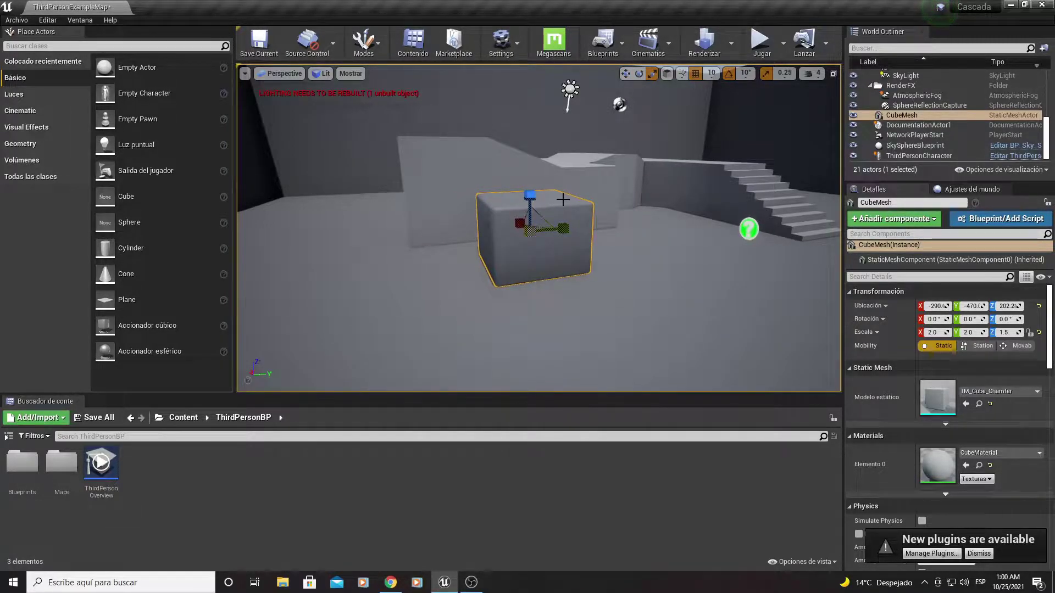
{"action": "right_click_drag", "start_coordinate": [563, 198], "coordinate": [562, 199]}
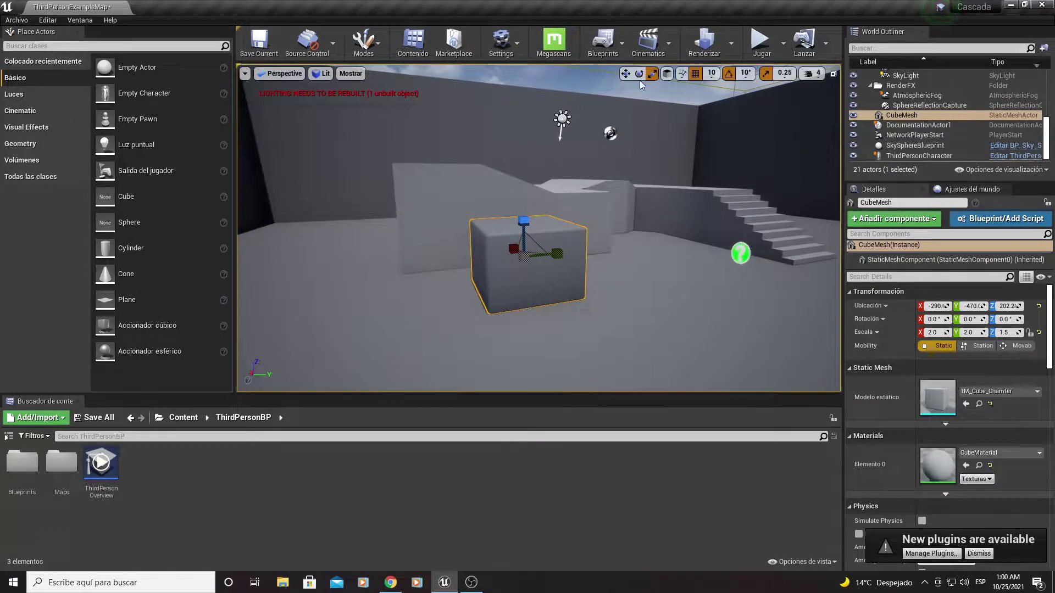
Step: Set scale snap to 10 and stretch the cube to 10 along Y and X
{"action": "left_click", "coordinate": [785, 76]}
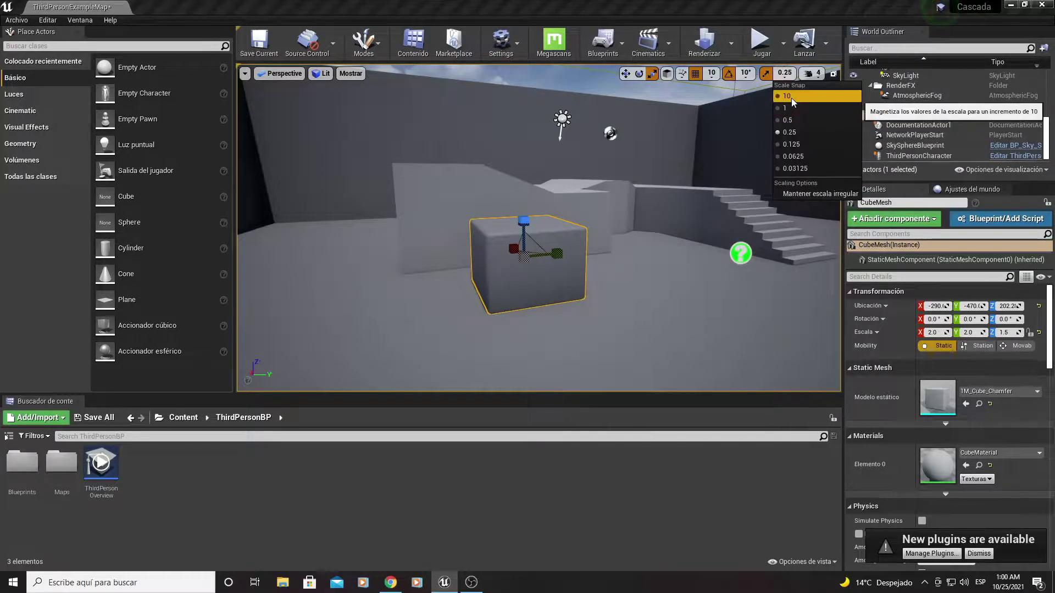
{"action": "left_click", "coordinate": [791, 98]}
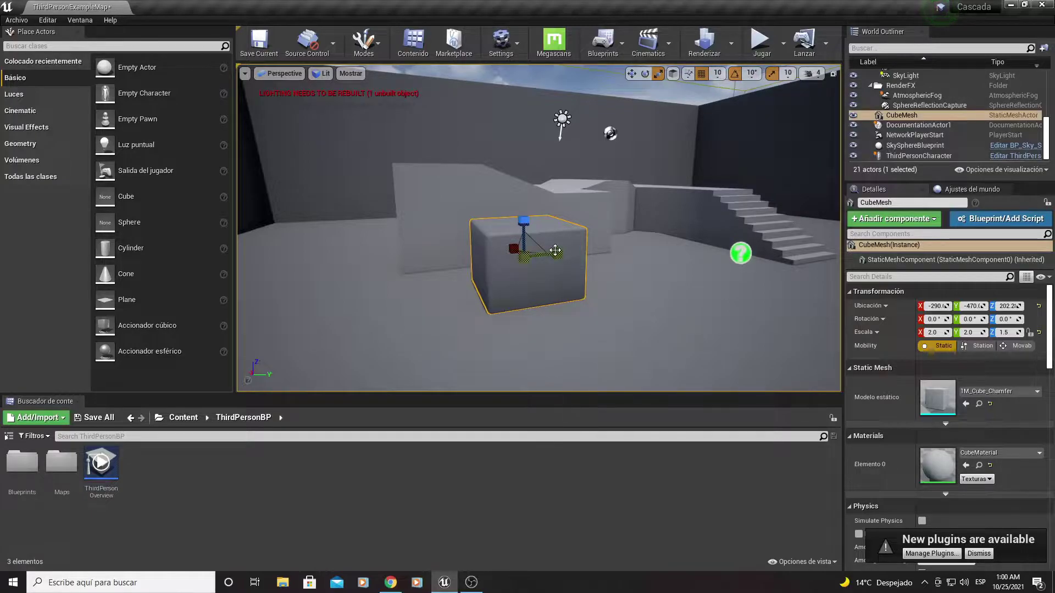
{"action": "left_click_drag", "start_coordinate": [556, 254], "coordinate": [562, 254]}
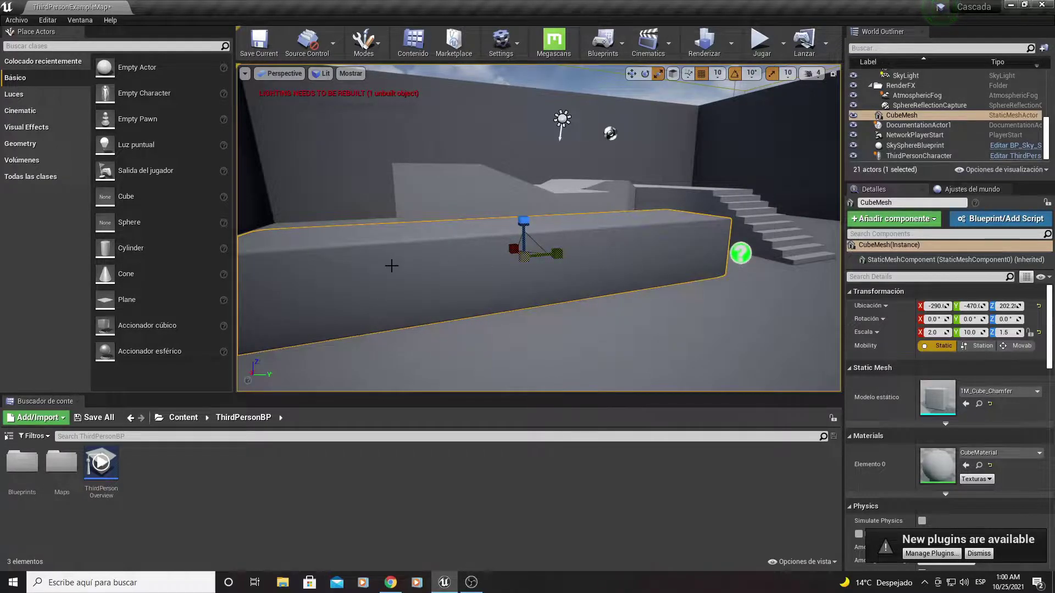
{"action": "left_click_drag", "start_coordinate": [391, 266], "coordinate": [468, 247]}
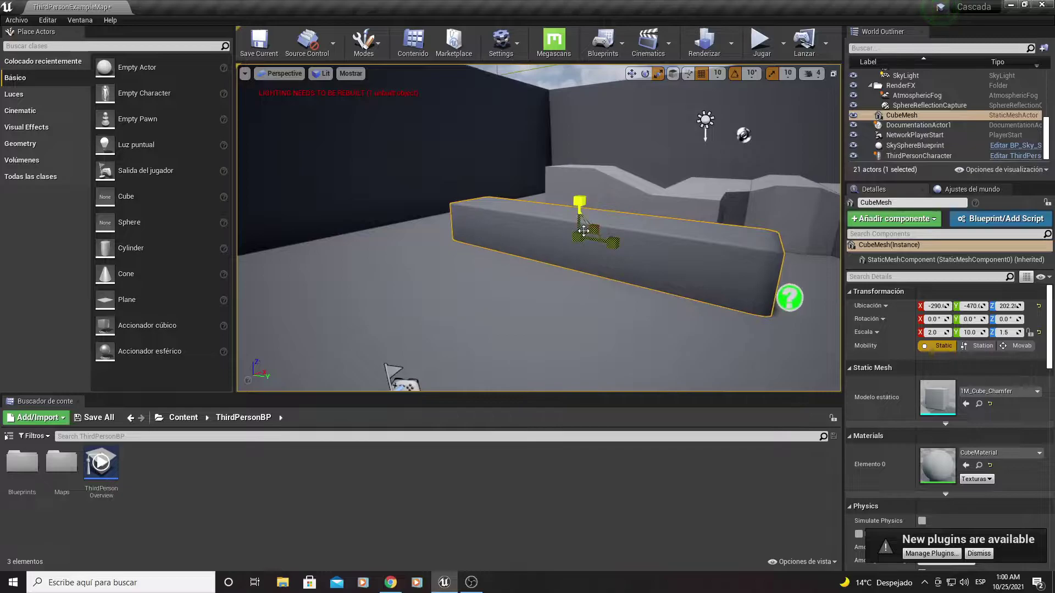
{"action": "left_click_drag", "start_coordinate": [593, 229], "coordinate": [572, 242]}
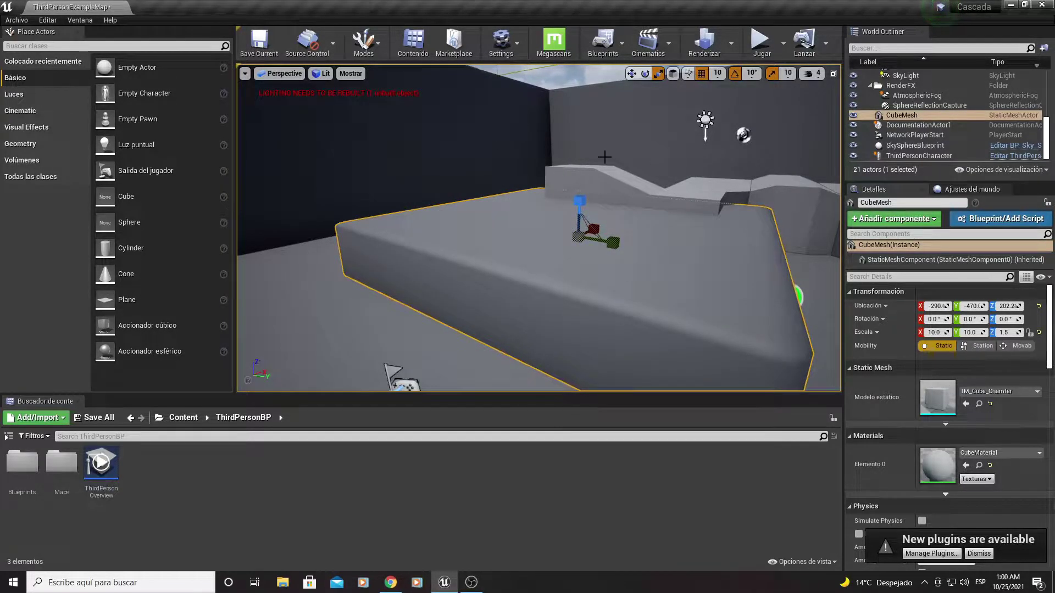
Step: With 0.03125 scale snap, shrink the slab to about 5.9 on Y and 4.4 on X
{"action": "left_click", "coordinate": [790, 80]}
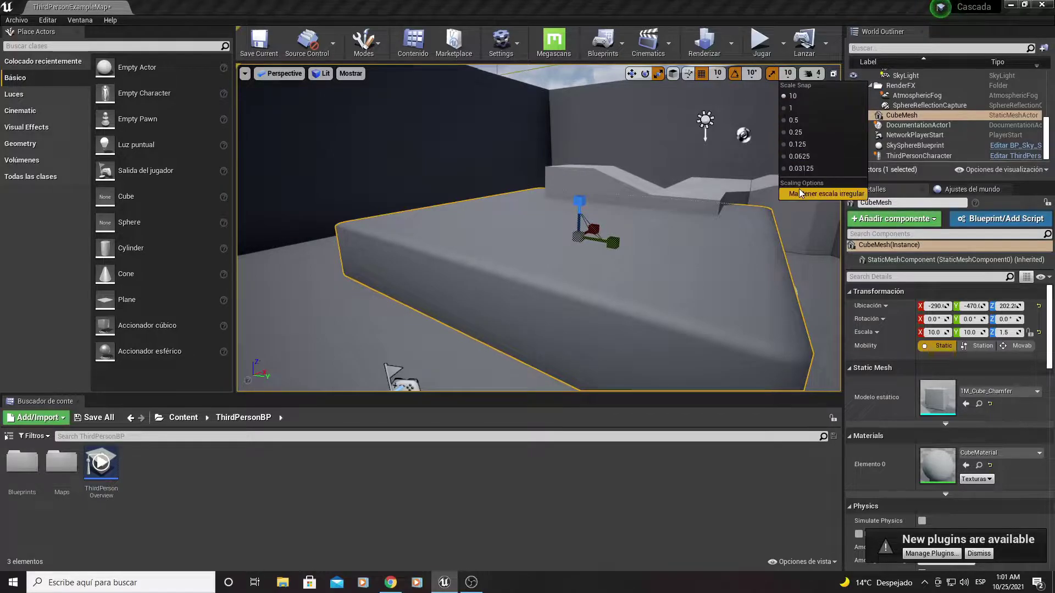
{"action": "left_click", "coordinate": [801, 170]}
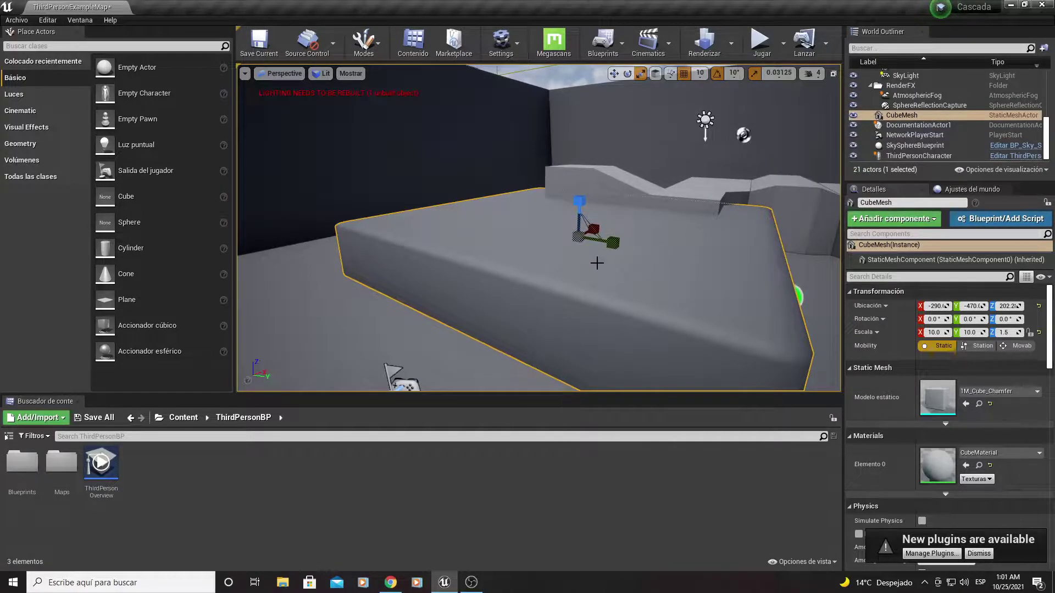
{"action": "left_click_drag", "start_coordinate": [612, 242], "coordinate": [583, 245]}
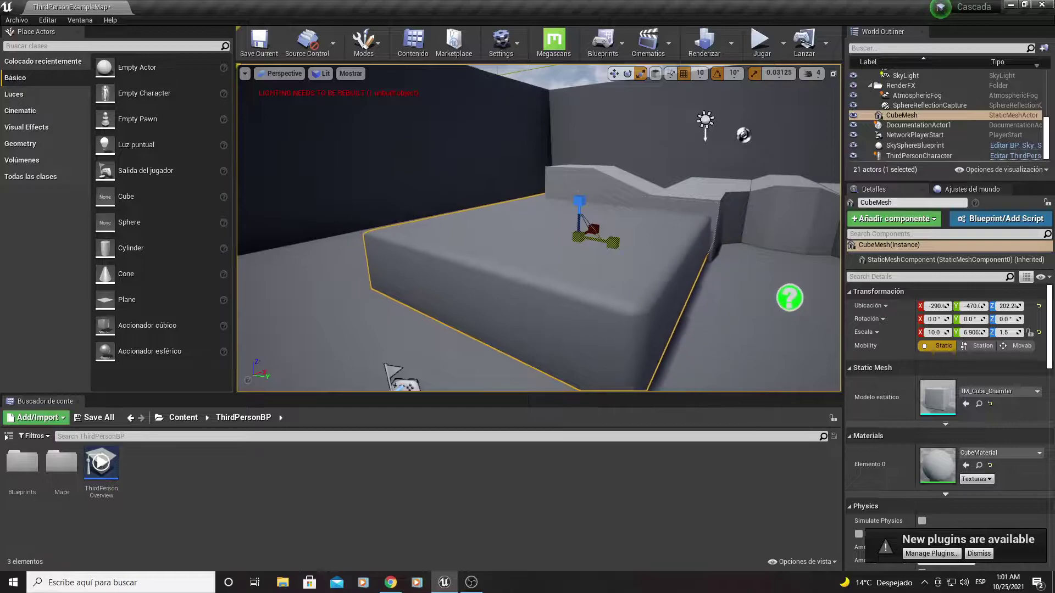
{"action": "scroll", "coordinate": [645, 176], "scroll_direction": "up", "scroll_amount": 3}
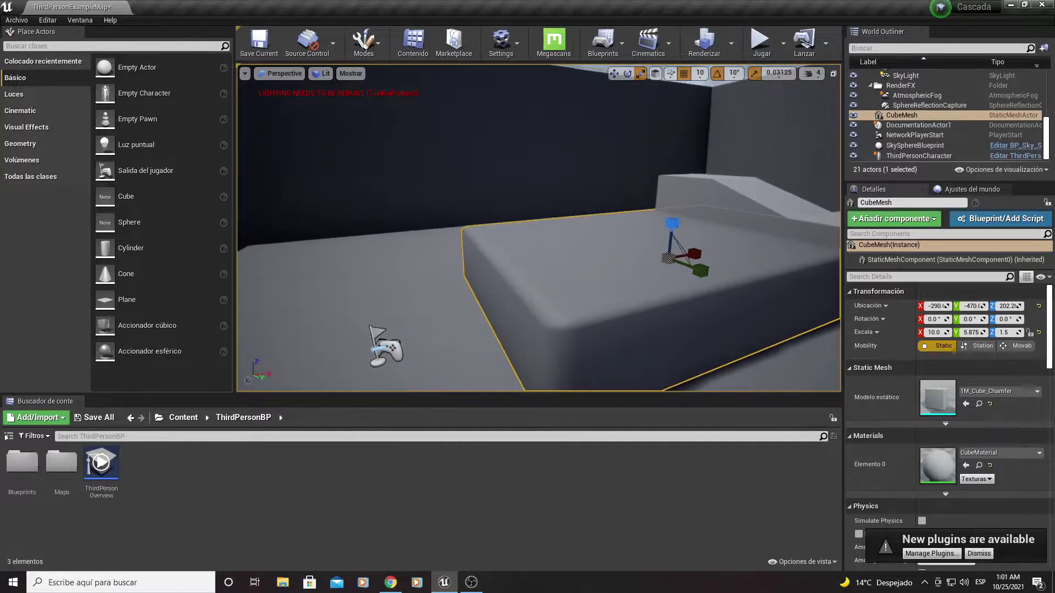
{"action": "scroll", "coordinate": [647, 237], "scroll_direction": "up", "scroll_amount": 2}
{"action": "left_click_drag", "start_coordinate": [656, 246], "coordinate": [626, 249]}
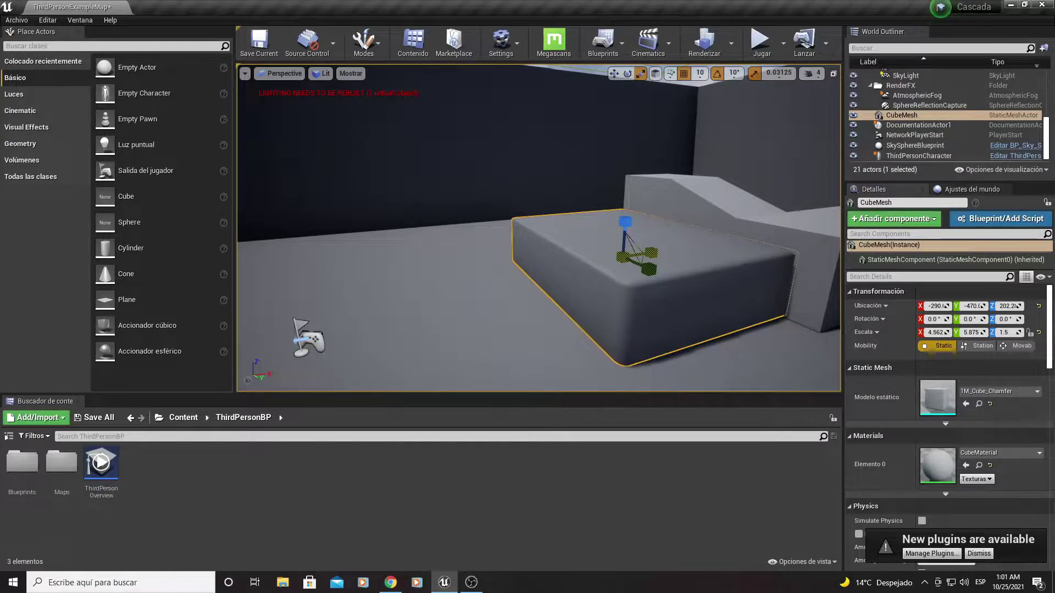
{"action": "right_click_drag", "start_coordinate": [669, 215], "coordinate": [669, 216]}
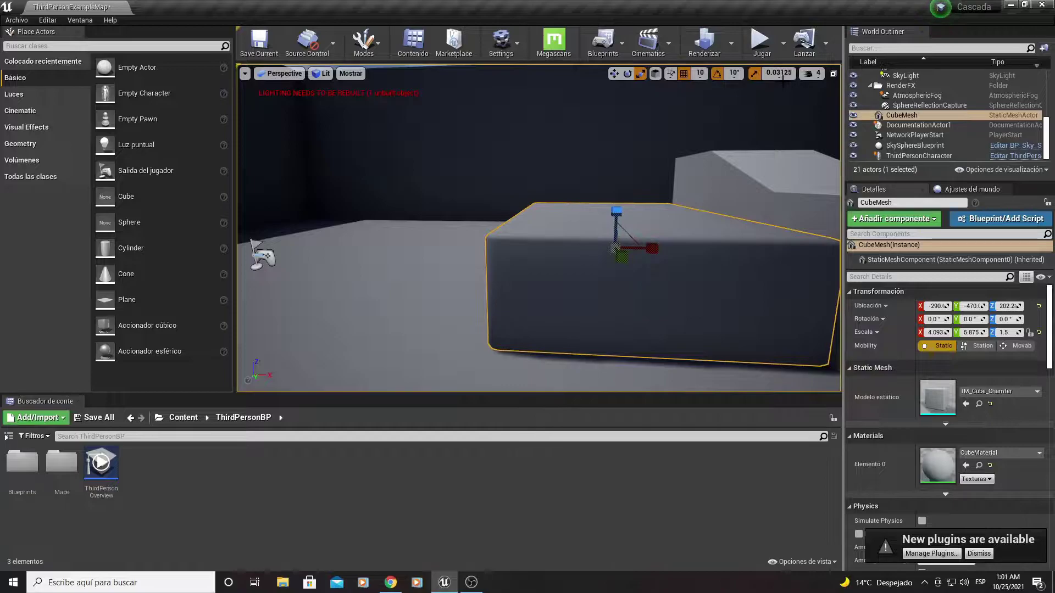
{"action": "right_click_drag", "start_coordinate": [739, 185], "coordinate": [740, 185]}
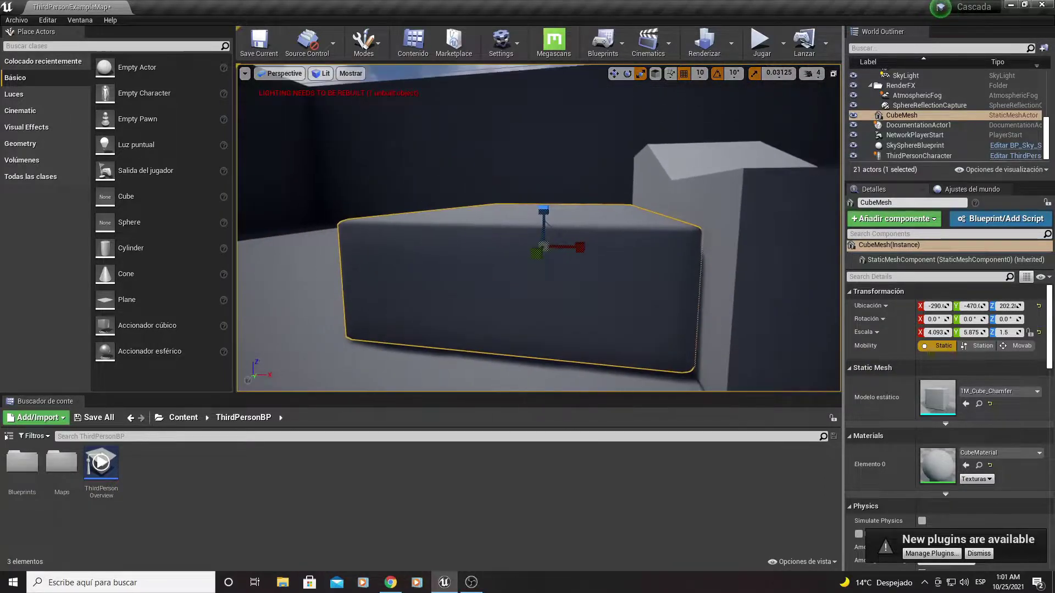
{"action": "right_click_drag", "start_coordinate": [675, 203], "coordinate": [675, 203]}
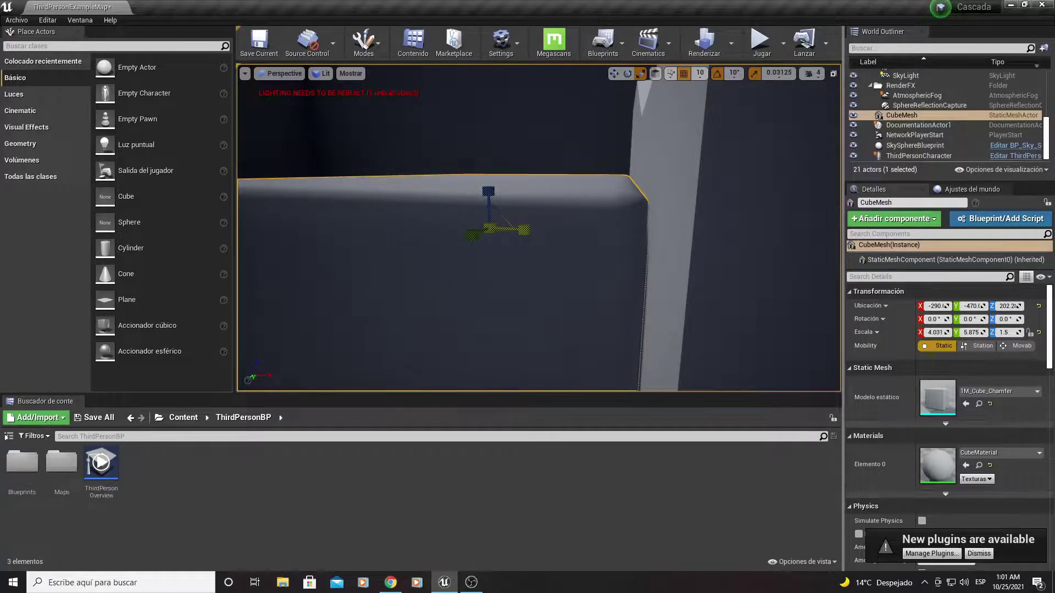
{"action": "right_click_drag", "start_coordinate": [562, 253], "coordinate": [562, 254]}
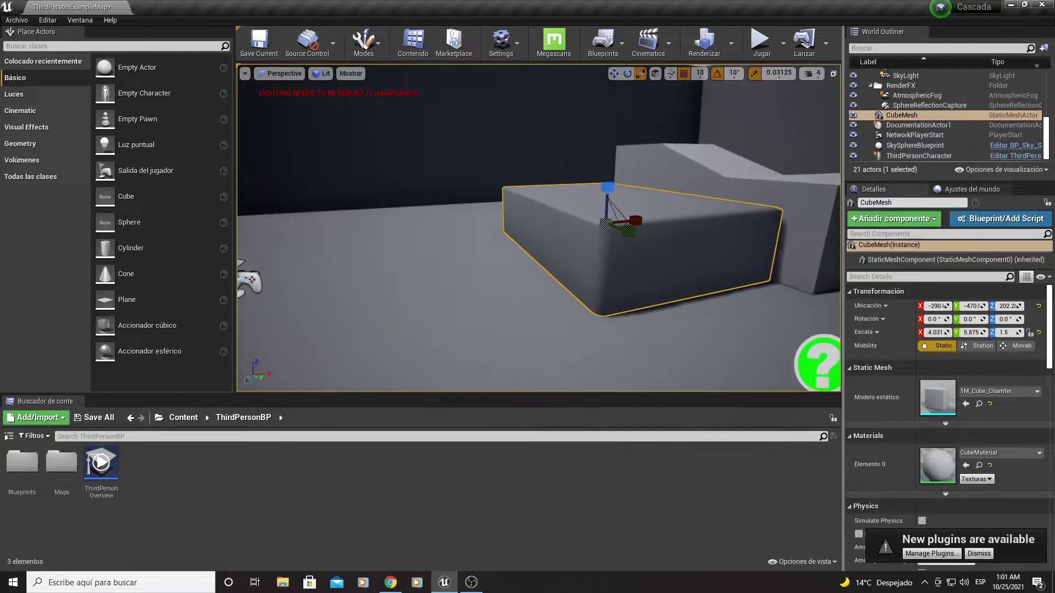
Step: Switch scale snap to 0.25 and widen the slab along X to 5.25
{"action": "left_click", "coordinate": [779, 73]}
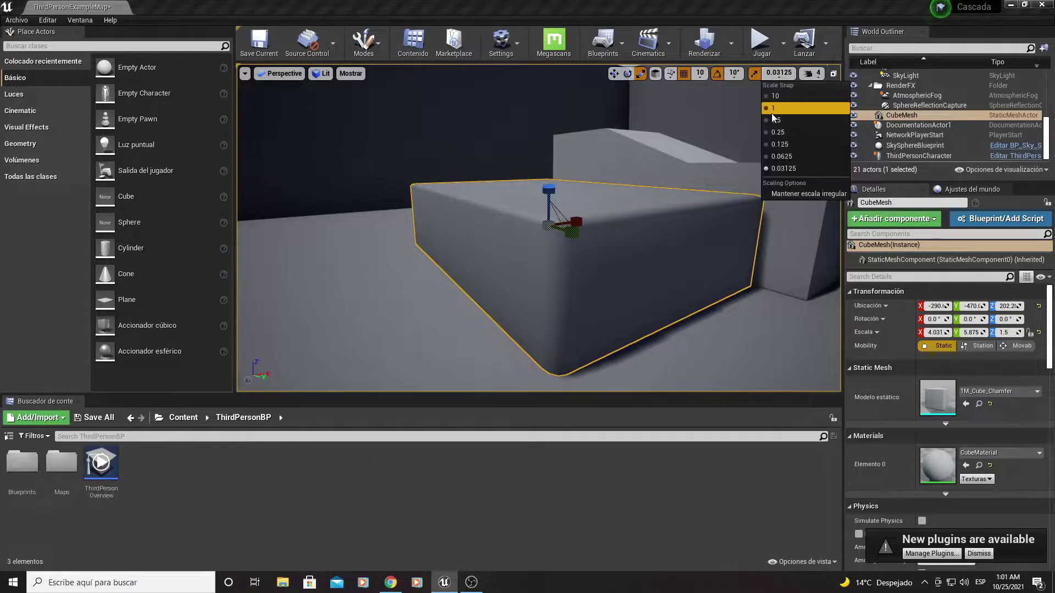
{"action": "left_click", "coordinate": [791, 134]}
{"action": "right_click_drag", "start_coordinate": [601, 176], "coordinate": [601, 176]}
{"action": "right_click_drag", "start_coordinate": [430, 228], "coordinate": [430, 228]}
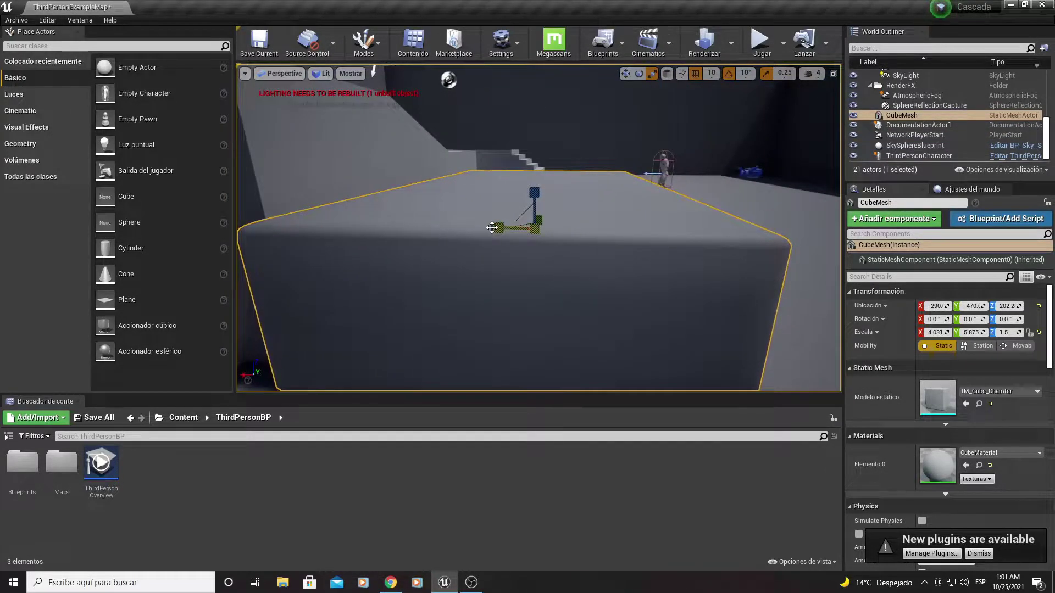
{"action": "left_click_drag", "start_coordinate": [492, 228], "coordinate": [467, 230]}
{"action": "right_click_drag", "start_coordinate": [609, 225], "coordinate": [608, 225]}
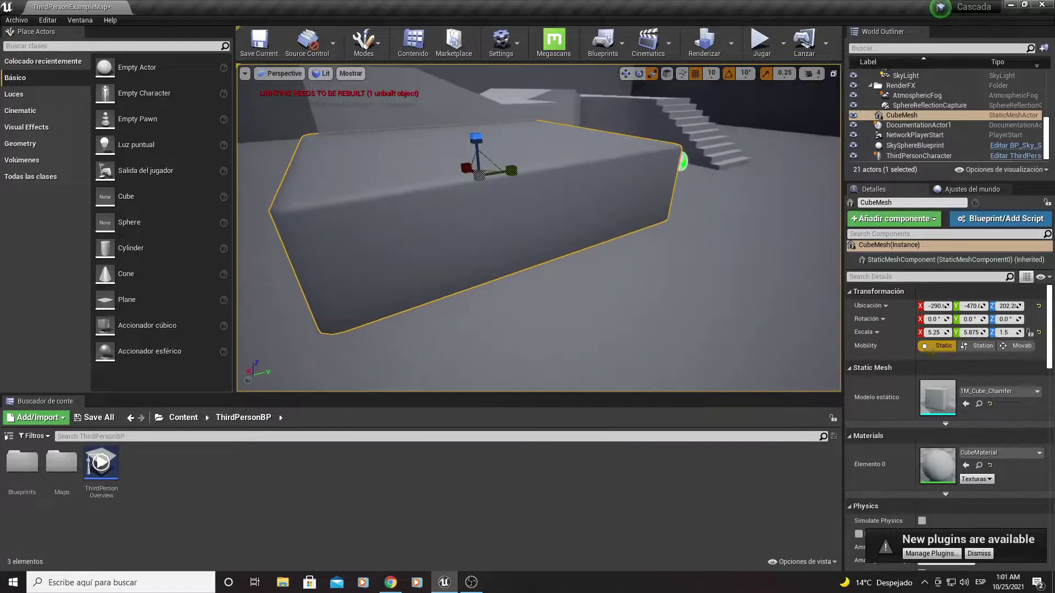
{"action": "right_click_drag", "start_coordinate": [588, 117], "coordinate": [588, 118]}
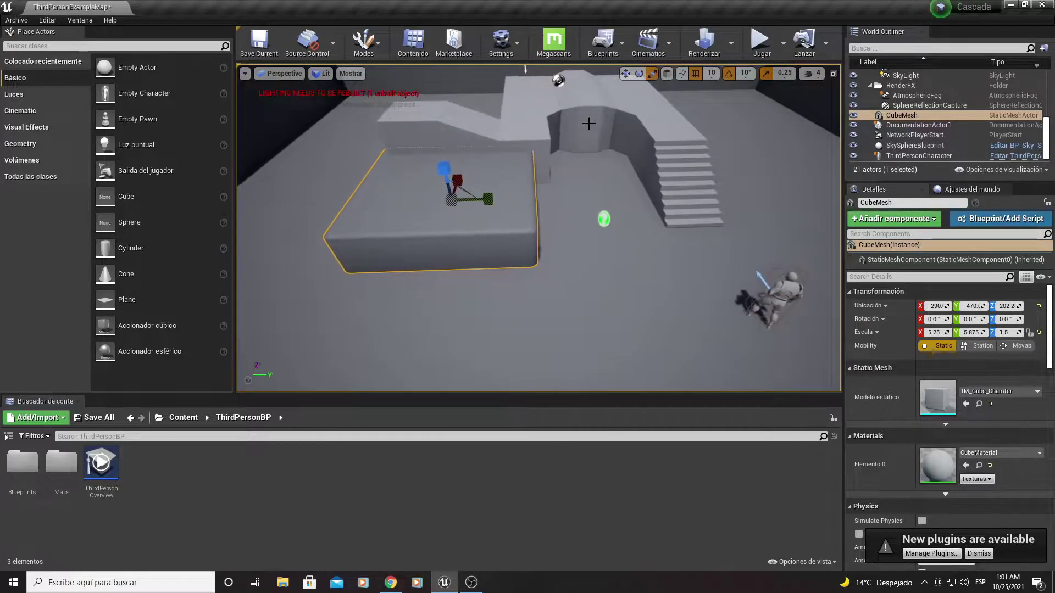
Step: Delete the cube slab, several arena wall pieces, the staircase and the ramp
{"action": "key", "text": "Delete"}
{"action": "left_click", "coordinate": [505, 130]}
{"action": "key", "text": "Delete"}
{"action": "left_click", "coordinate": [566, 115]}
{"action": "key", "text": "Delete"}
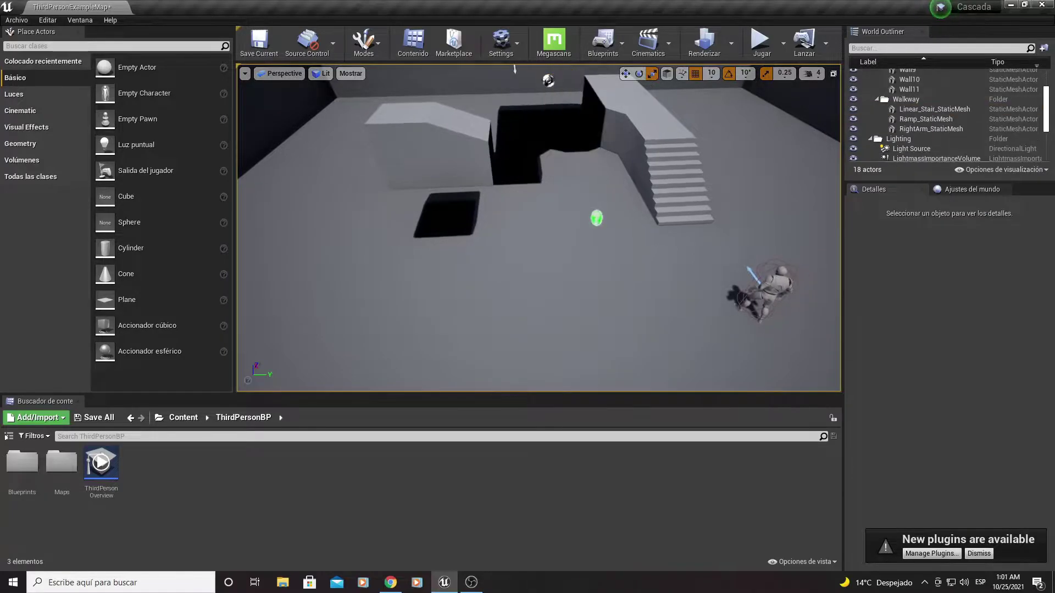
{"action": "left_click", "coordinate": [604, 110]}
{"action": "key", "text": "Delete"}
{"action": "left_click", "coordinate": [649, 148]}
{"action": "key", "text": "Delete"}
{"action": "left_click", "coordinate": [422, 147]}
{"action": "key", "text": "Delete"}
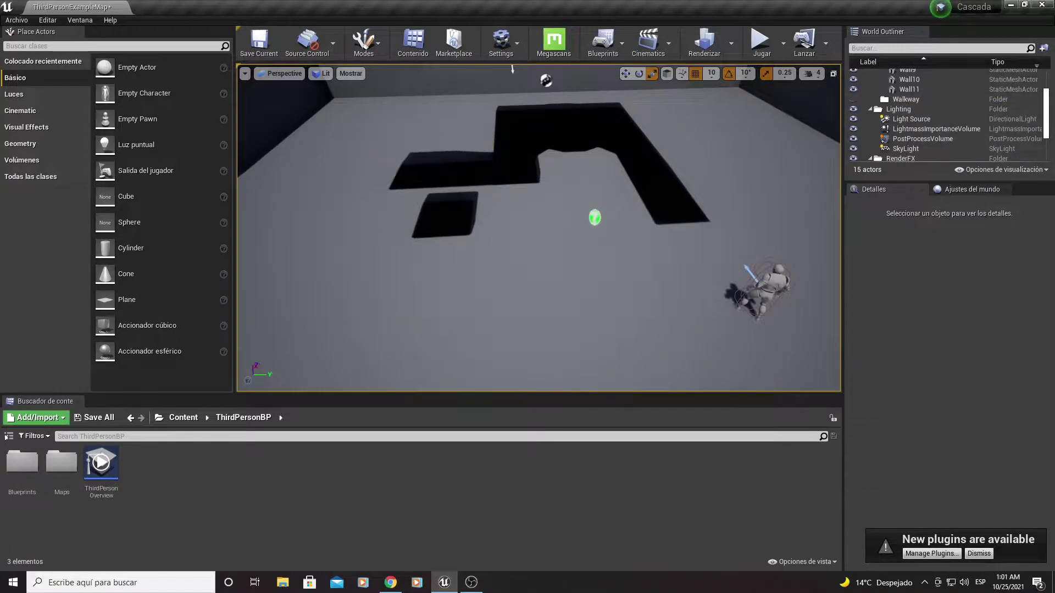
Step: Delete the remaining arena walls, including the last dark wall
{"action": "right_click_drag", "start_coordinate": [429, 146], "coordinate": [428, 145]}
{"action": "left_click", "coordinate": [591, 233]}
{"action": "key", "text": "Delete"}
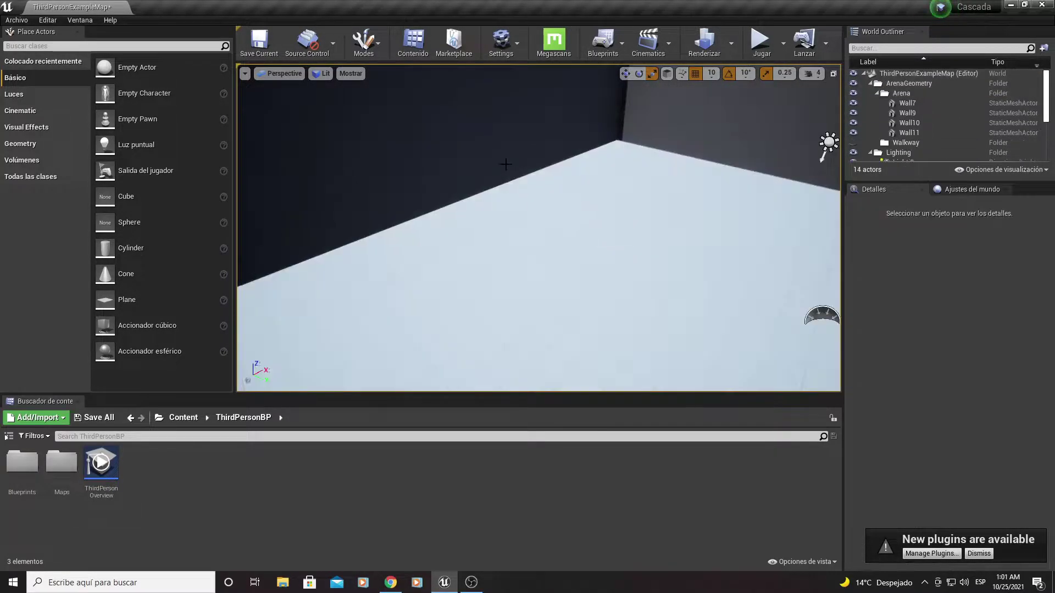
{"action": "right_click_drag", "start_coordinate": [591, 233], "coordinate": [591, 233]}
{"action": "left_click", "coordinate": [488, 184]}
{"action": "key", "text": "Delete"}
{"action": "right_click_drag", "start_coordinate": [487, 184], "coordinate": [436, 160]}
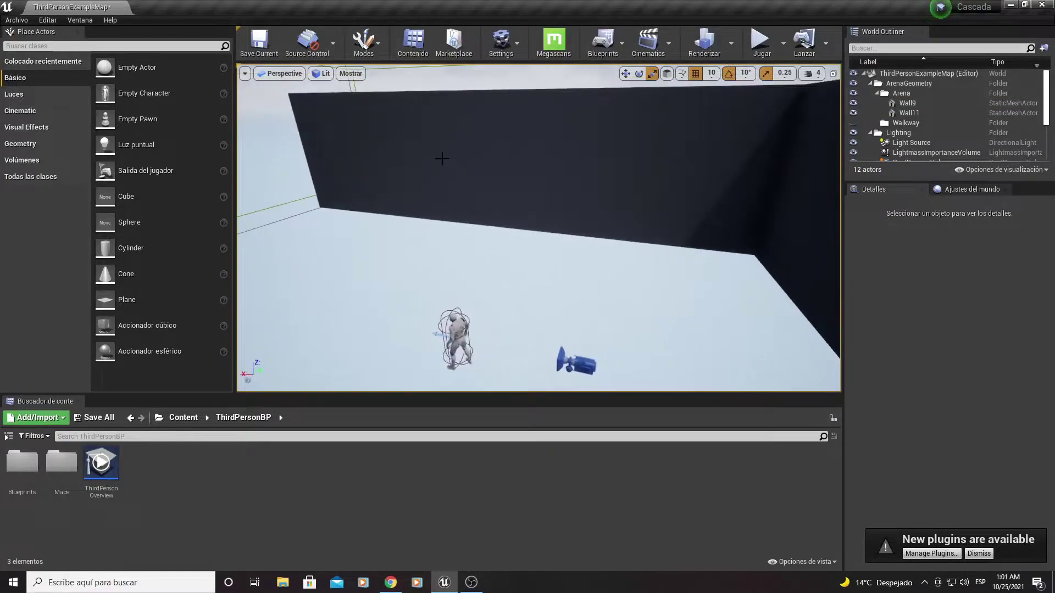
{"action": "left_click", "coordinate": [436, 160]}
{"action": "key", "text": "Delete"}
{"action": "right_click", "coordinate": [591, 240]}
{"action": "right_click_drag", "start_coordinate": [676, 198], "coordinate": [676, 199]}
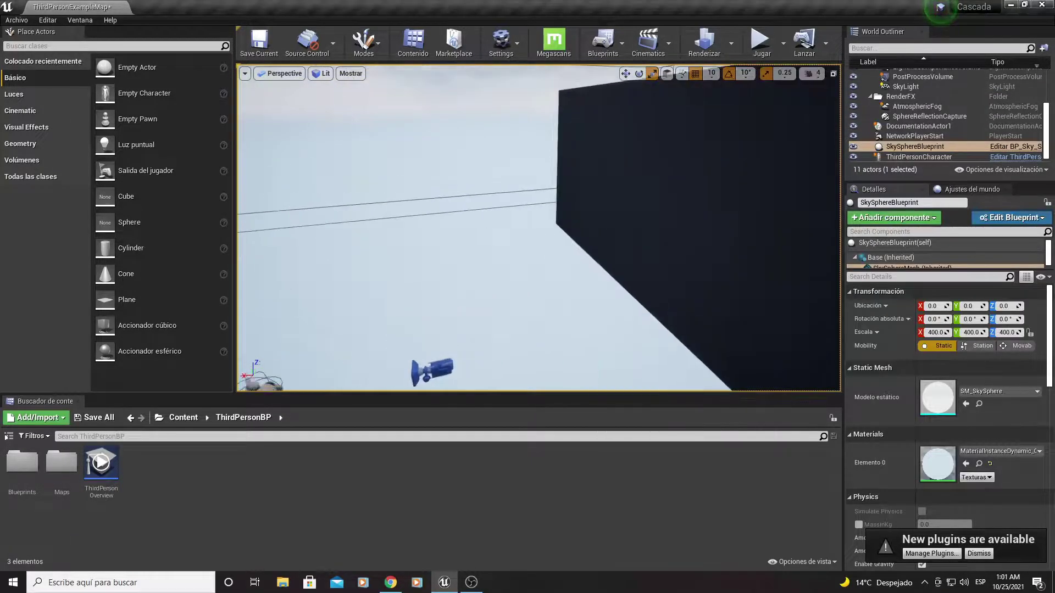
{"action": "right_click_drag", "start_coordinate": [548, 188], "coordinate": [547, 188]}
{"action": "left_click", "coordinate": [547, 187]}
{"action": "key", "text": "Delete"}
{"action": "right_click_drag", "start_coordinate": [433, 196], "coordinate": [477, 191]}
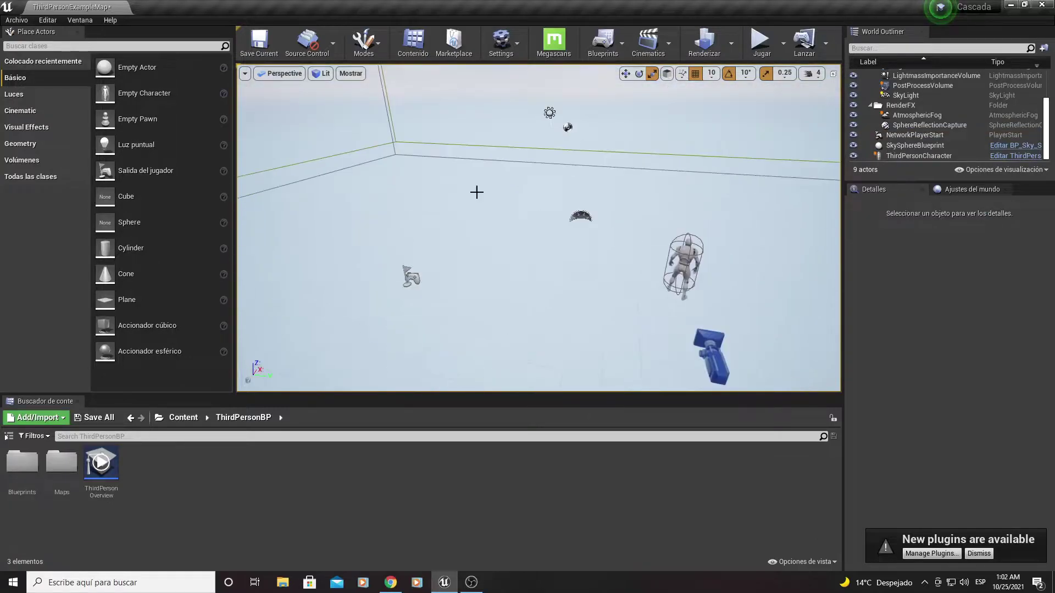
Step: Create a new landscape in Landscape mode, then return to Place Actors mode
{"action": "left_click", "coordinate": [363, 41]}
{"action": "left_click", "coordinate": [385, 79]}
{"action": "left_click", "coordinate": [207, 337]}
{"action": "left_click", "coordinate": [363, 41]}
{"action": "left_click", "coordinate": [384, 66]}
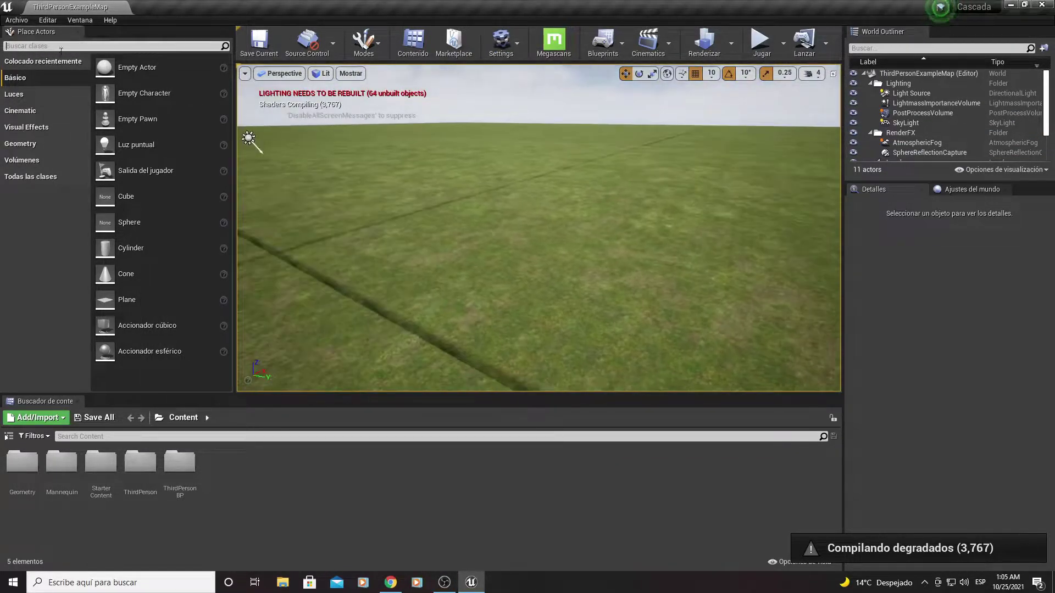
Step: Search Place Actors for 'water' and enable Edit Layers on the Landscape, confirming the prompt
{"action": "type", "text": "water"}
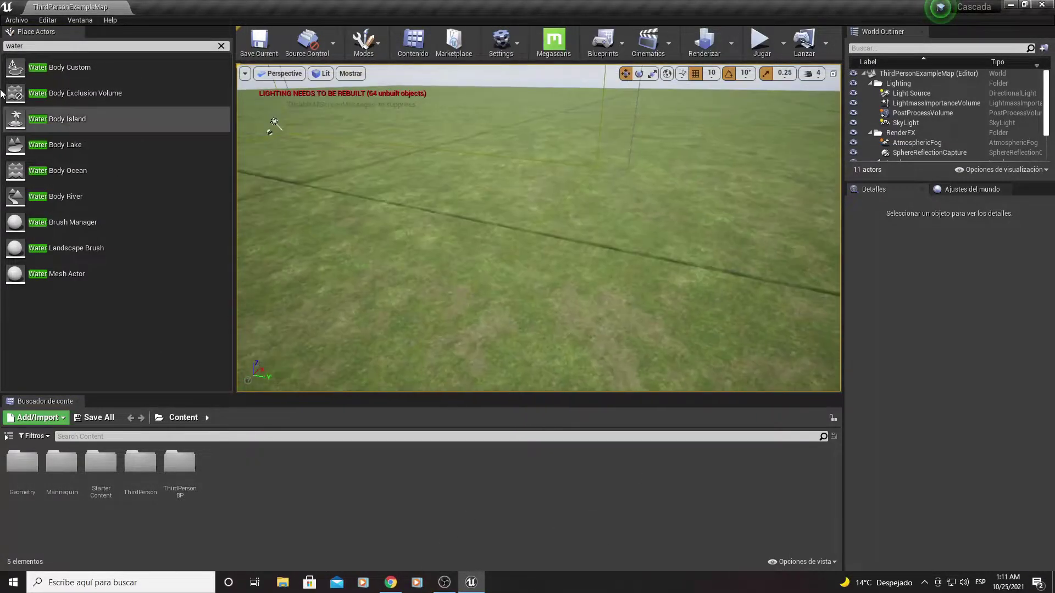
{"action": "left_click", "coordinate": [904, 161]}
{"action": "scroll", "coordinate": [926, 154], "scroll_direction": "down", "scroll_amount": 2}
{"action": "scroll", "coordinate": [884, 434], "scroll_direction": "down", "scroll_amount": 2}
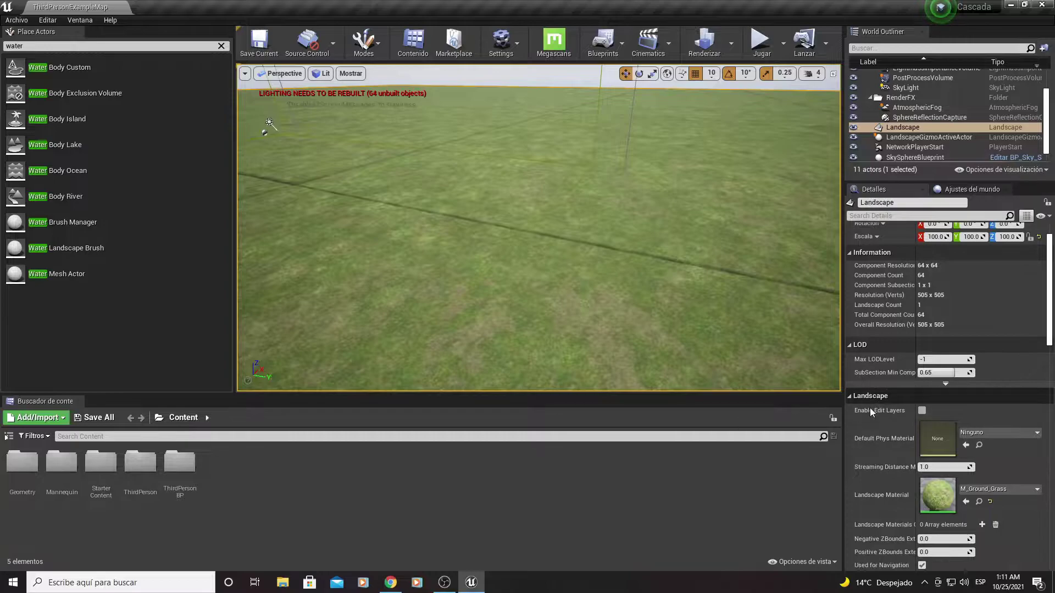
{"action": "left_click", "coordinate": [922, 410]}
{"action": "left_click", "coordinate": [606, 321]}
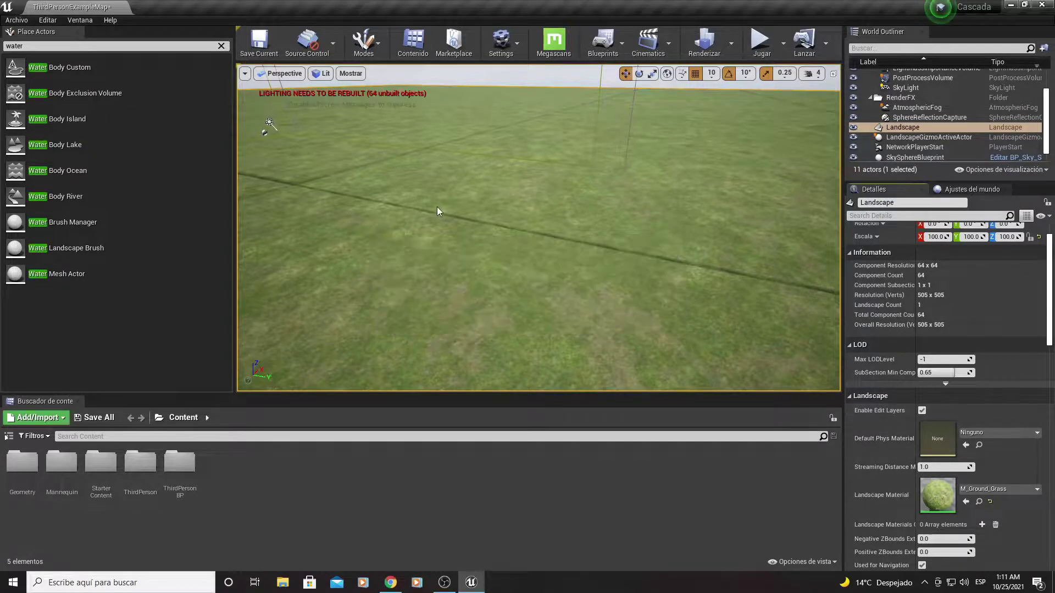
Step: Drop a Water Body River and a Water Body Lake onto the landscape
{"action": "left_click_drag", "start_coordinate": [55, 209], "coordinate": [483, 209]}
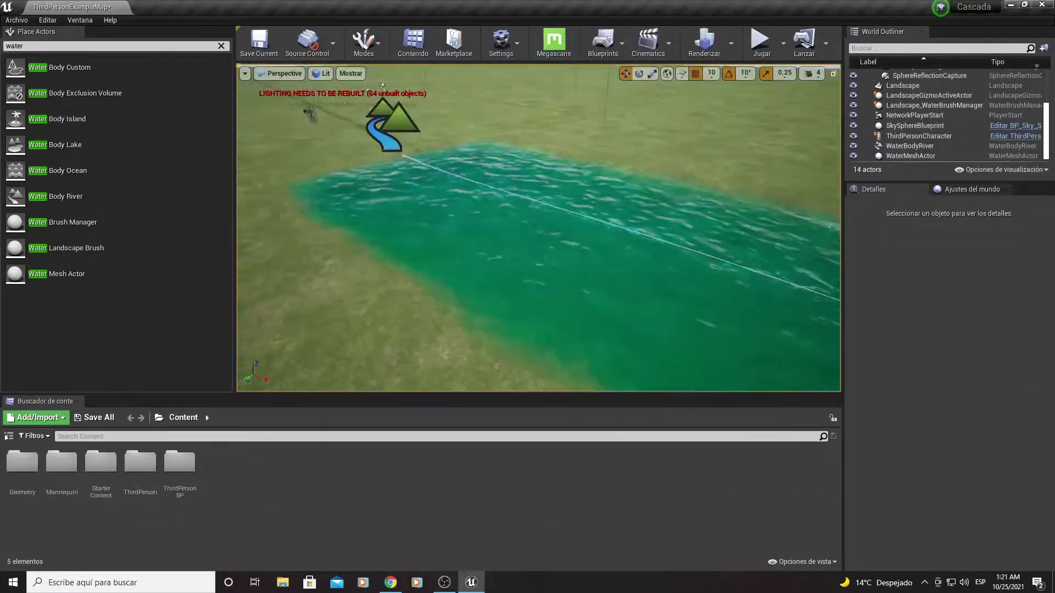
{"action": "right_click_drag", "start_coordinate": [494, 247], "coordinate": [417, 236]}
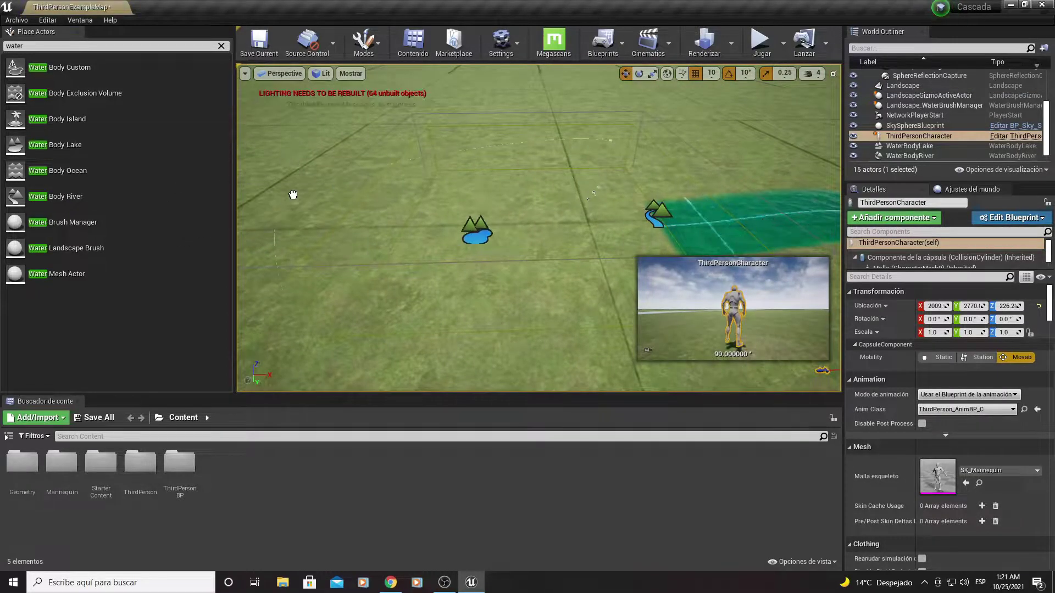
{"action": "left_click_drag", "start_coordinate": [59, 146], "coordinate": [527, 225]}
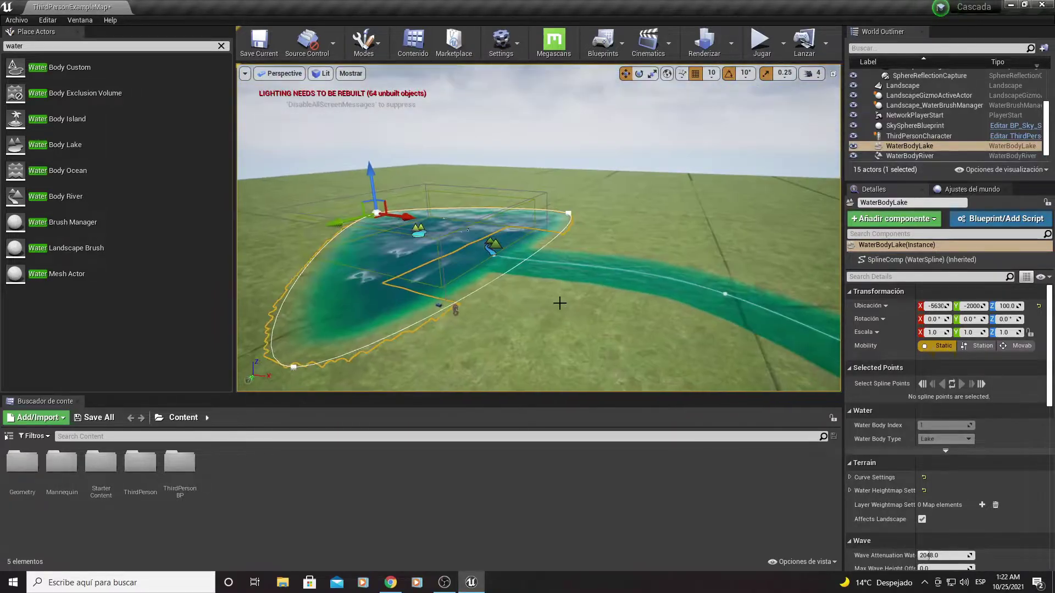
Step: Focus on WaterBodyRiver and raise its spline points along Z
{"action": "key", "text": "shift+2"}
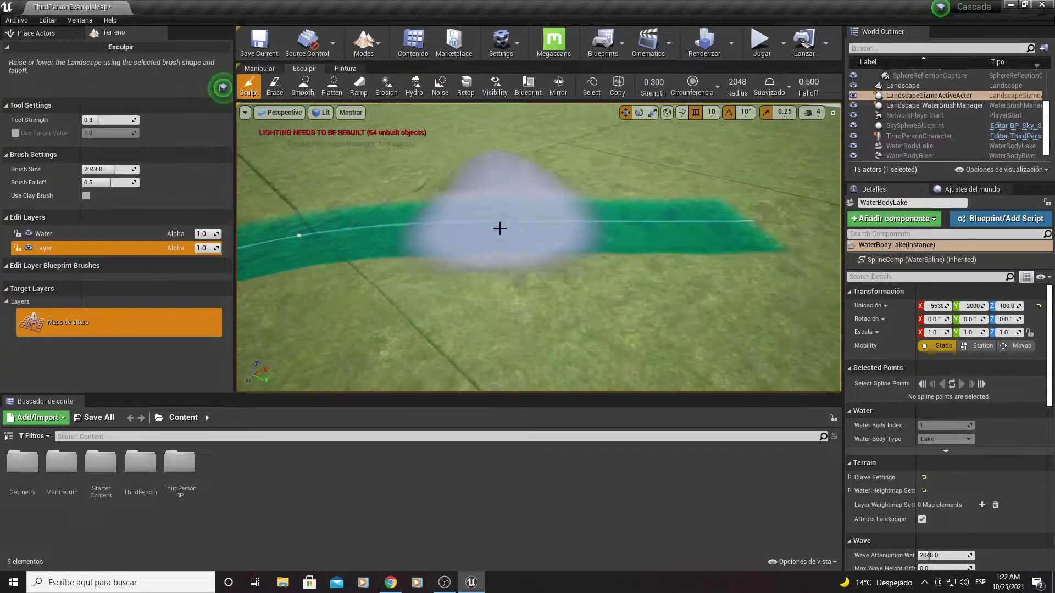
{"action": "left_click", "coordinate": [364, 42]}
{"action": "left_click", "coordinate": [385, 71]}
{"action": "double_click", "coordinate": [909, 156]}
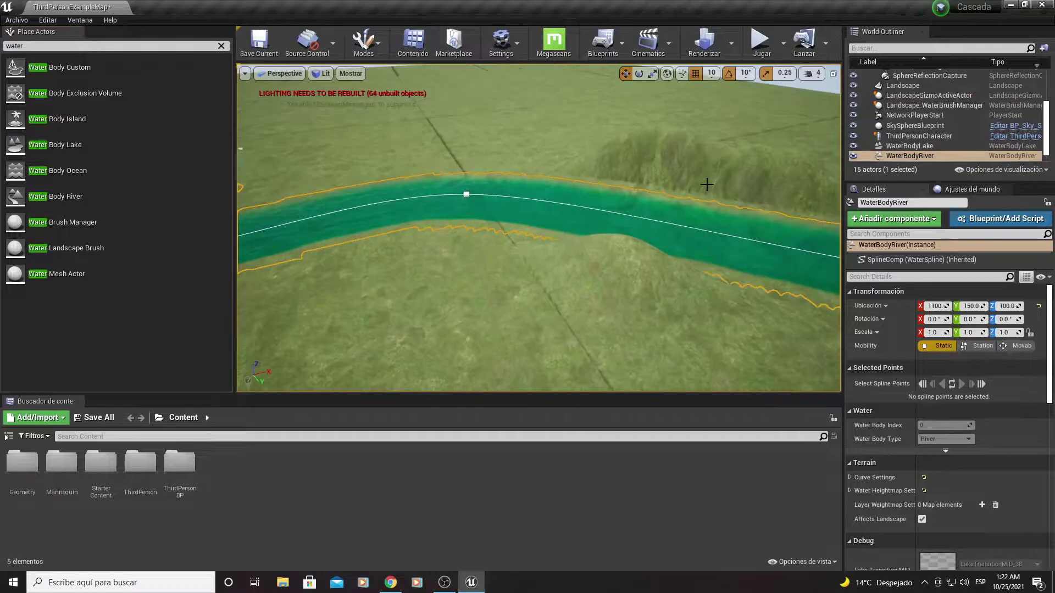
{"action": "left_click_drag", "start_coordinate": [739, 102], "coordinate": [738, 83]}
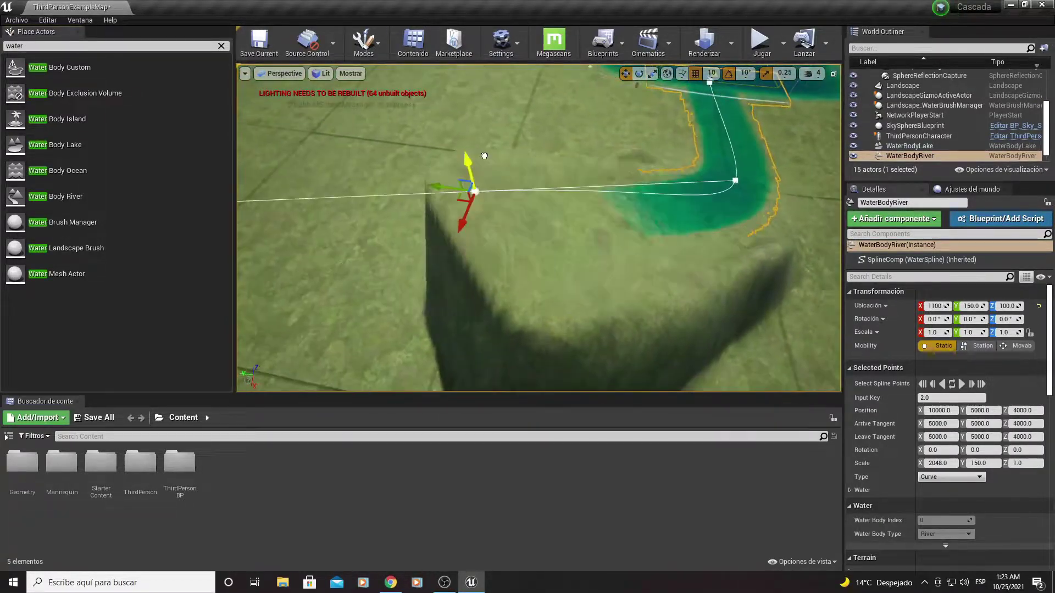
{"action": "left_click_drag", "start_coordinate": [470, 162], "coordinate": [436, 96]}
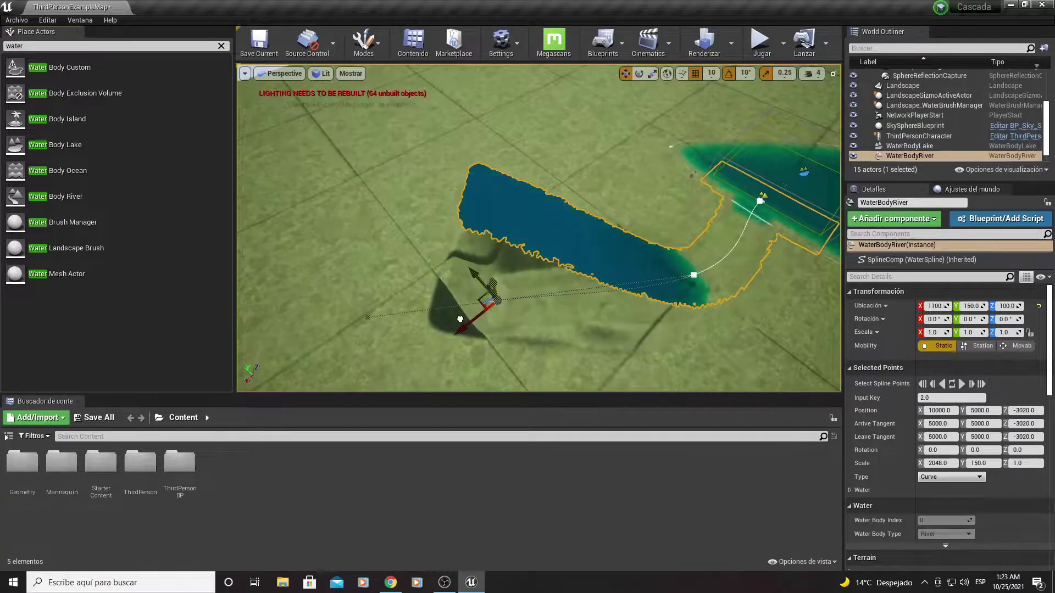
Step: Use the Landscape Flatten tool on the terrain around the plateau
{"action": "key", "text": "shift+3"}
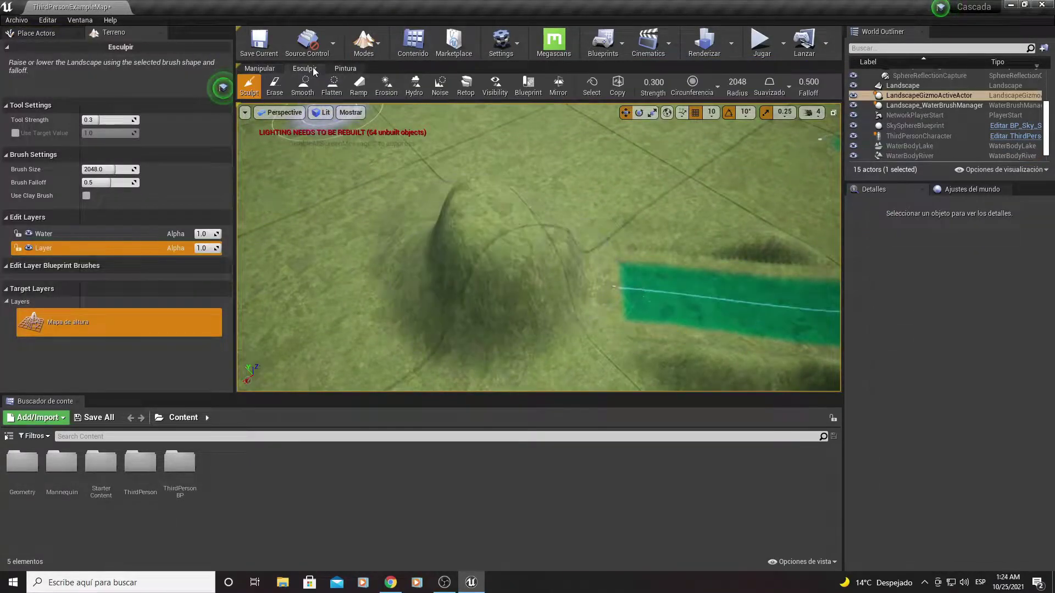
{"action": "left_click", "coordinate": [331, 87]}
{"action": "right_click_drag", "start_coordinate": [532, 186], "coordinate": [534, 187]}
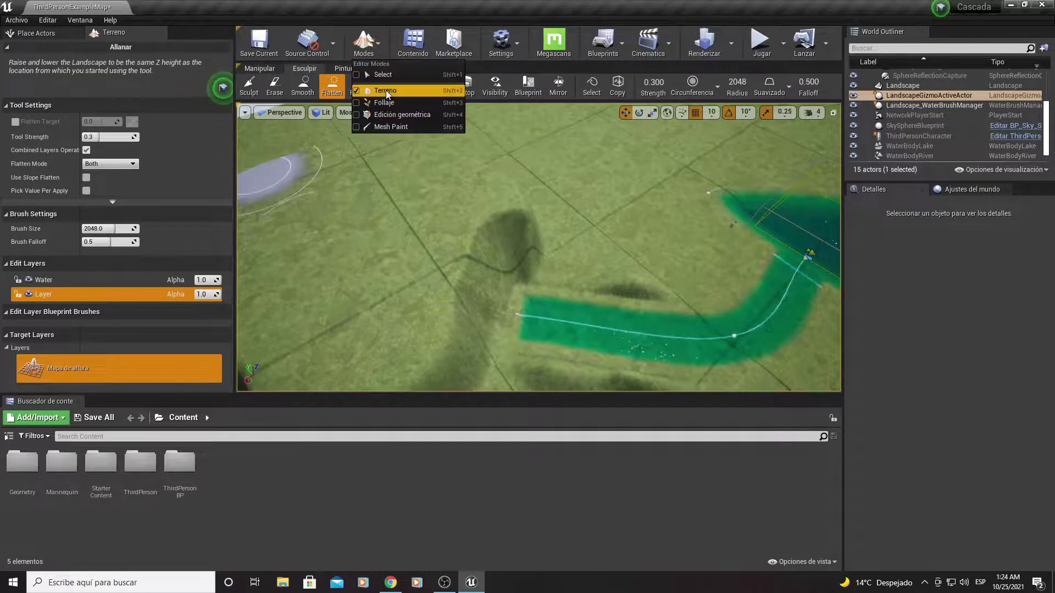
Step: Move WaterBodyRiver2 along Y to 5950
{"action": "left_click", "coordinate": [385, 90]}
{"action": "right_click_drag", "start_coordinate": [363, 233], "coordinate": [571, 194]}
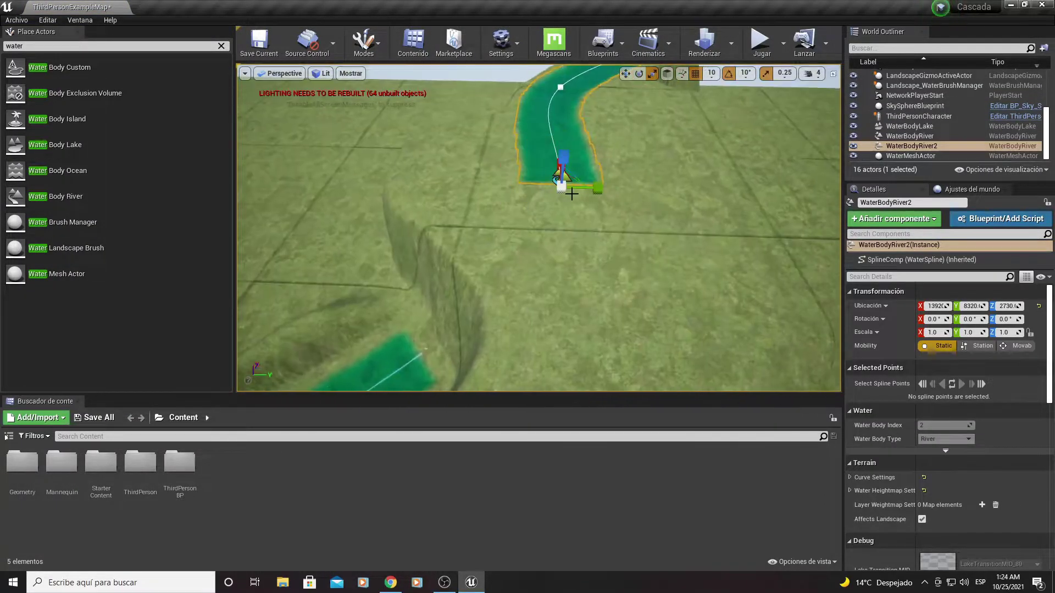
{"action": "key", "text": "w"}
{"action": "right_click_drag", "start_coordinate": [549, 229], "coordinate": [555, 222]}
{"action": "left_click_drag", "start_coordinate": [498, 200], "coordinate": [472, 189], "text": "shift"}
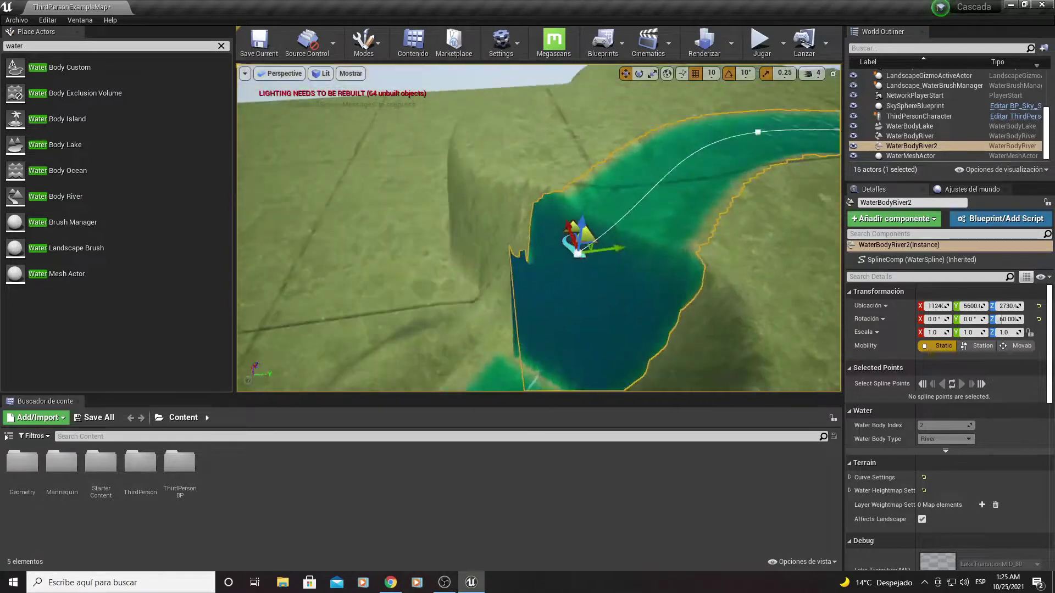
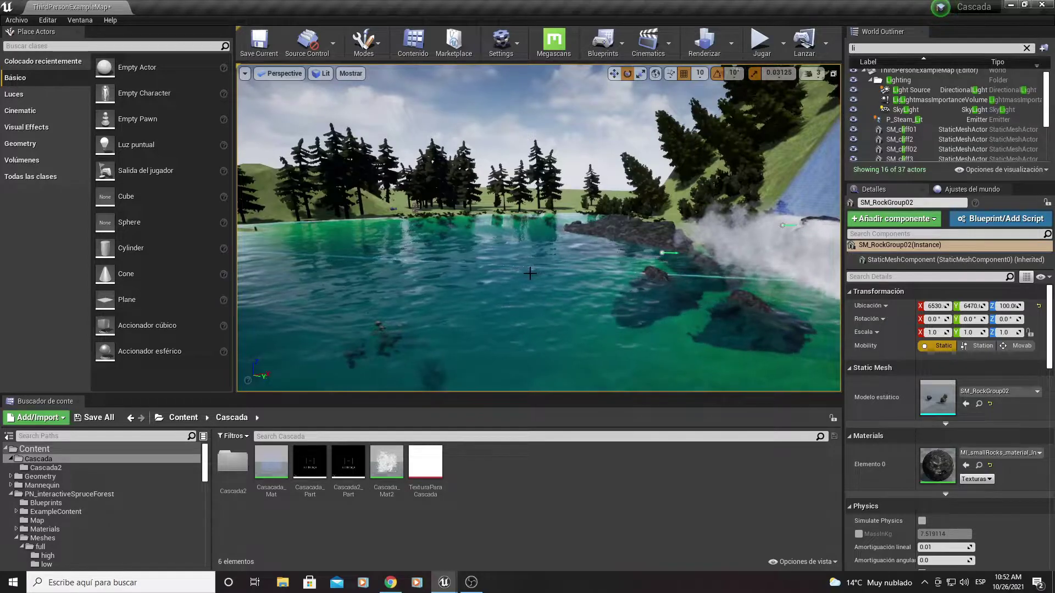
Step: Fly the viewport over the water to frame the rocks, foam and pool beside the waterfall
{"action": "mouse_move", "coordinate": [527, 273]}
{"action": "right_mouse_down"}
{"action": "mouse_move", "coordinate": [527, 285]}
{"action": "mouse_move", "coordinate": [583, 281]}
{"action": "right_mouse_up"}
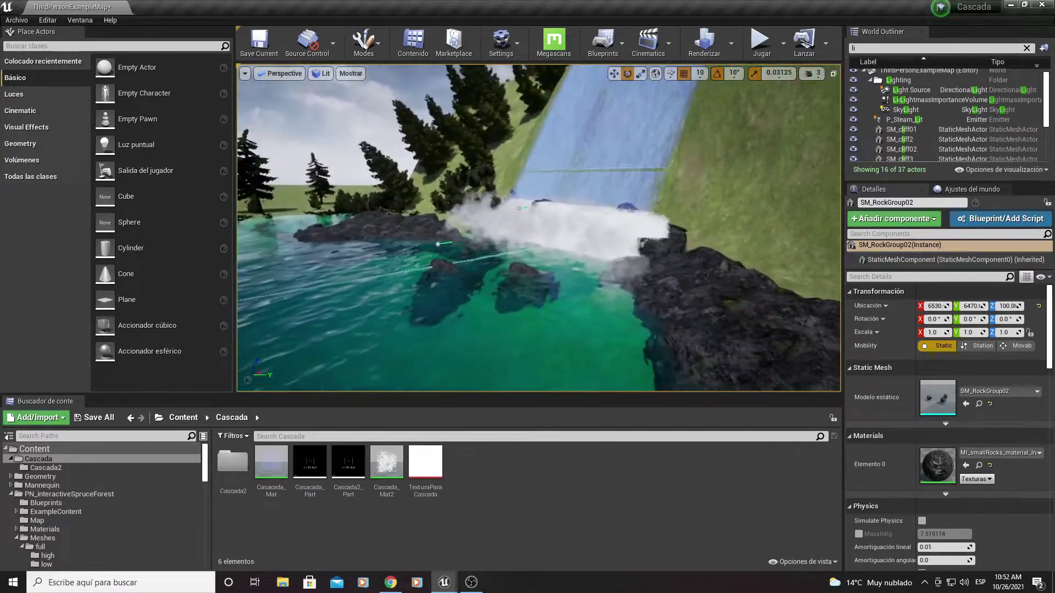
{"action": "left_click", "coordinate": [811, 73]}
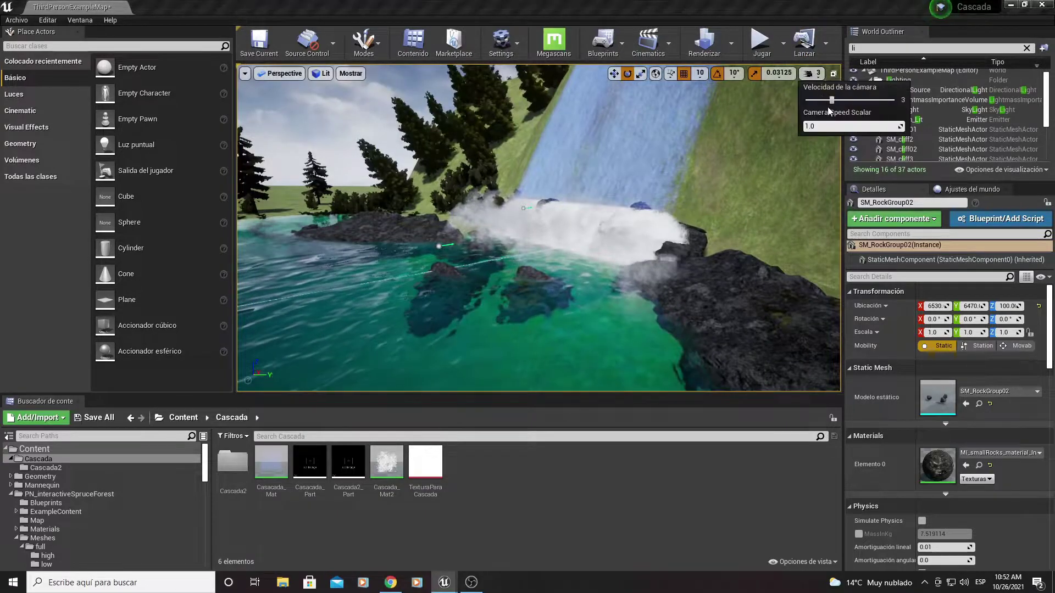
{"action": "mouse_move", "coordinate": [721, 164]}
{"action": "right_mouse_down"}
{"action": "mouse_move", "coordinate": [791, 165]}
{"action": "mouse_move", "coordinate": [791, 137]}
{"action": "right_mouse_up"}
{"action": "right_click_drag", "start_coordinate": [556, 207], "coordinate": [555, 286]}
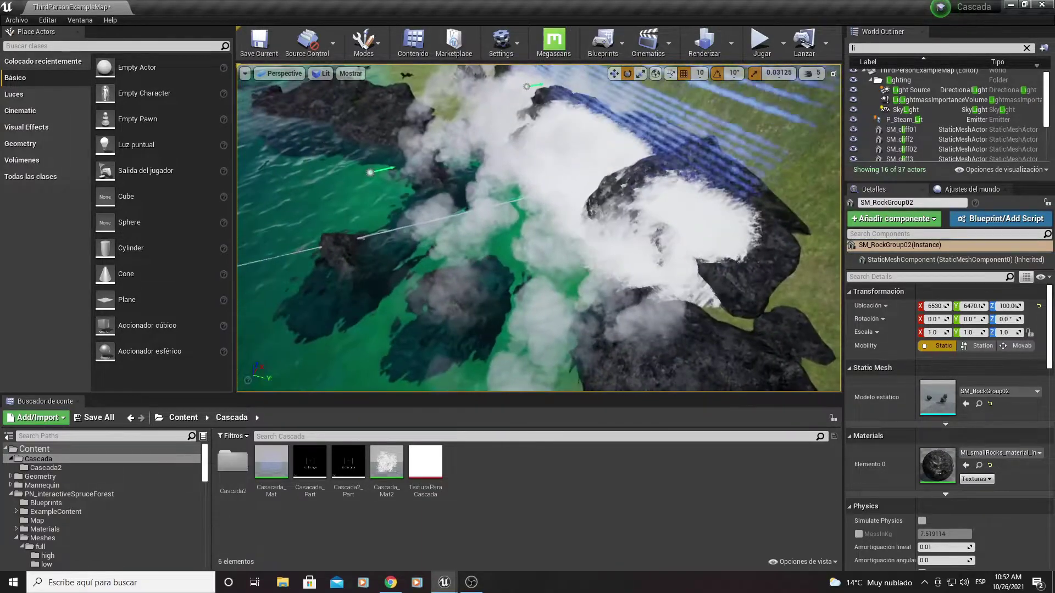
{"action": "right_click_drag", "start_coordinate": [556, 165], "coordinate": [587, 165]}
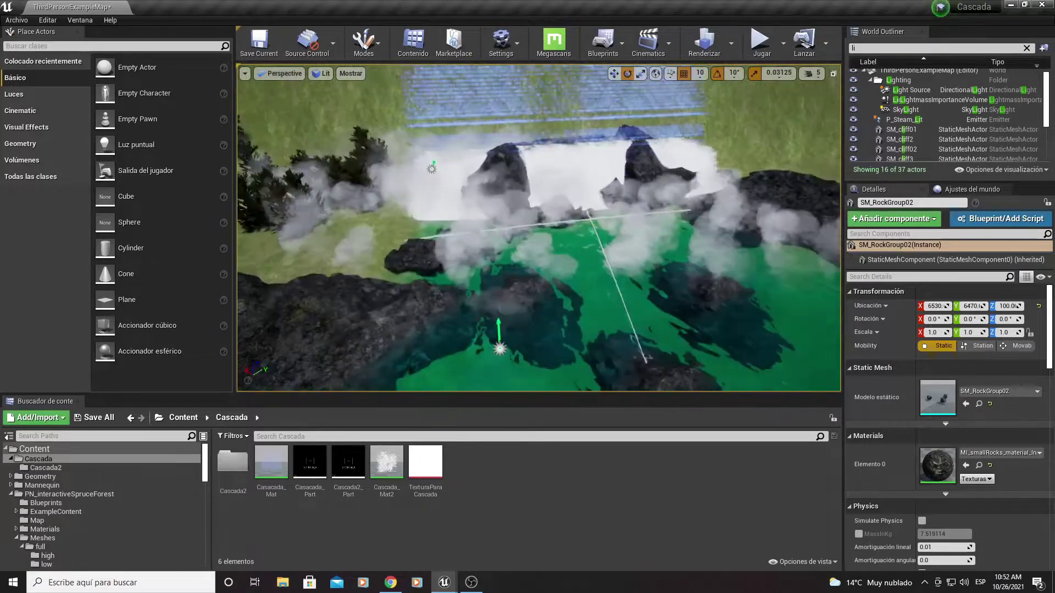
{"action": "right_click_drag", "start_coordinate": [538, 219], "coordinate": [604, 214]}
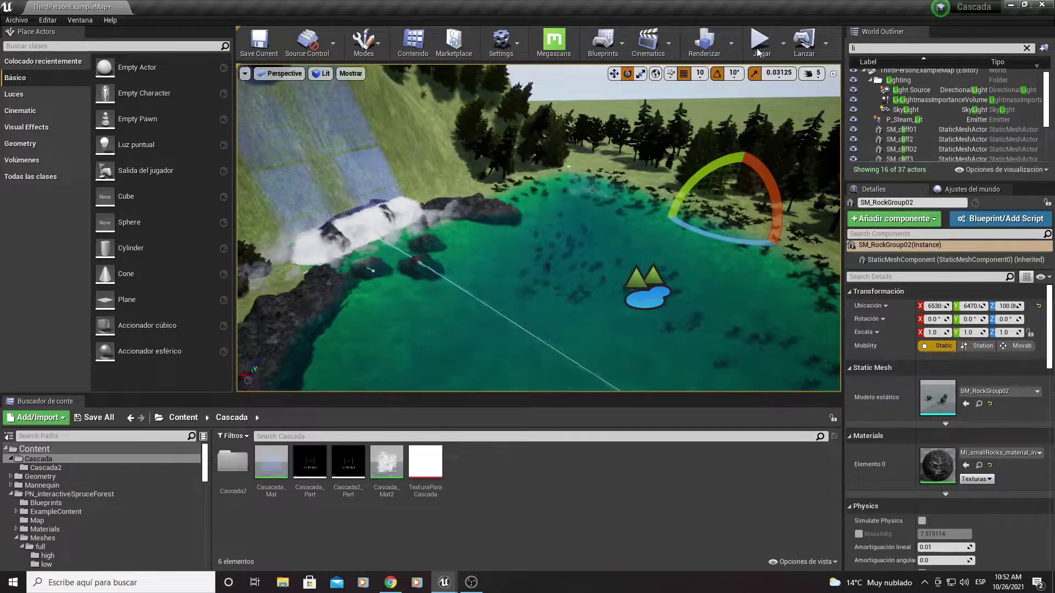
Step: Play-test the level, walking the mannequin forward over the rocks, then stop the session
{"action": "left_click", "coordinate": [756, 48]}
{"action": "key", "text": "w"}
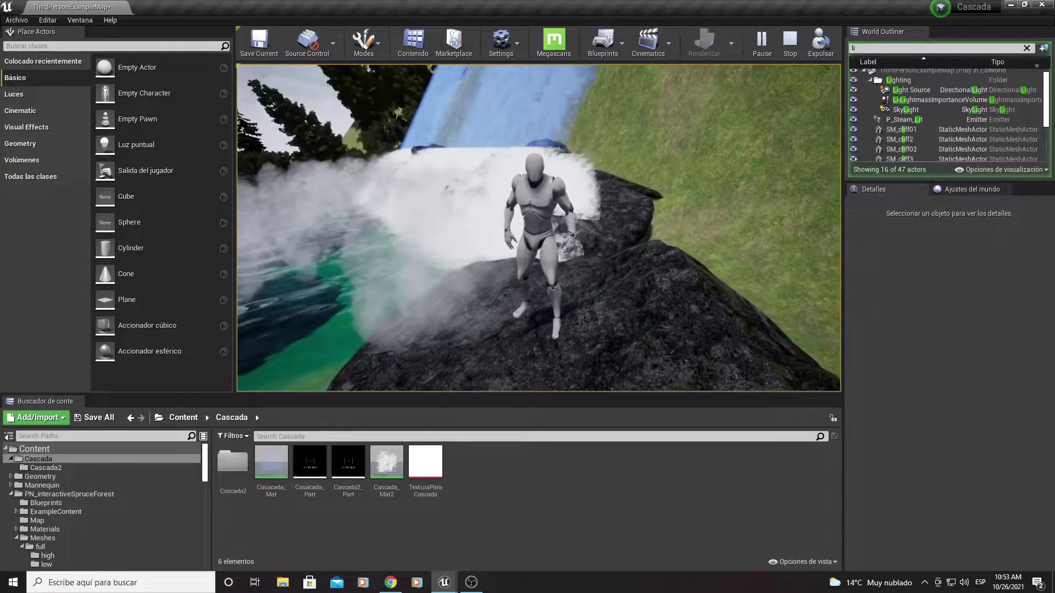
{"action": "key", "text": "Escape"}
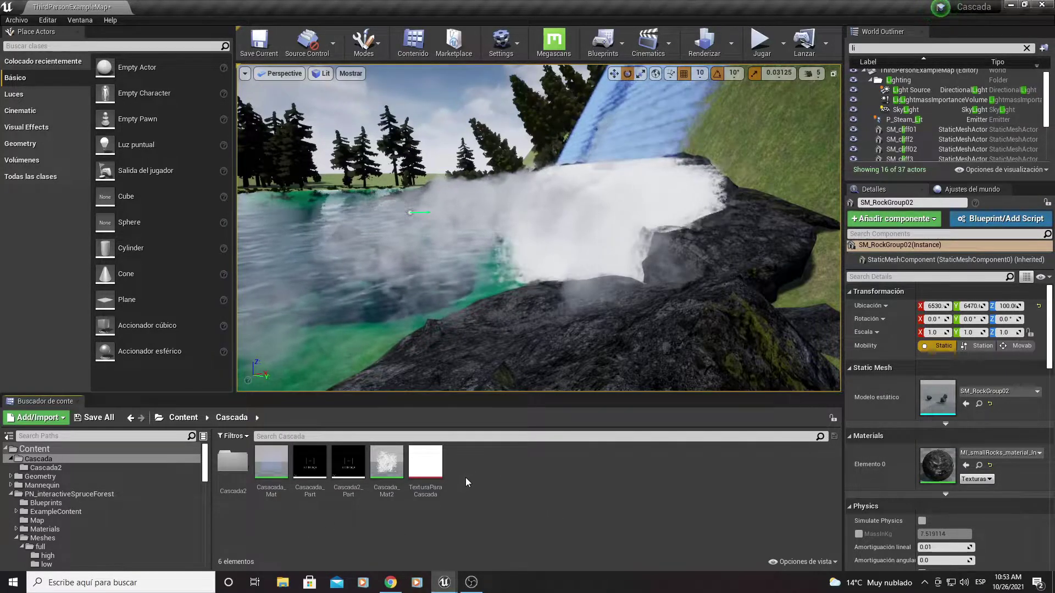
Step: In the Cascada folder, check the asset menus without creating anything, then select Casacada_Mat
{"action": "right_click", "coordinate": [275, 505]}
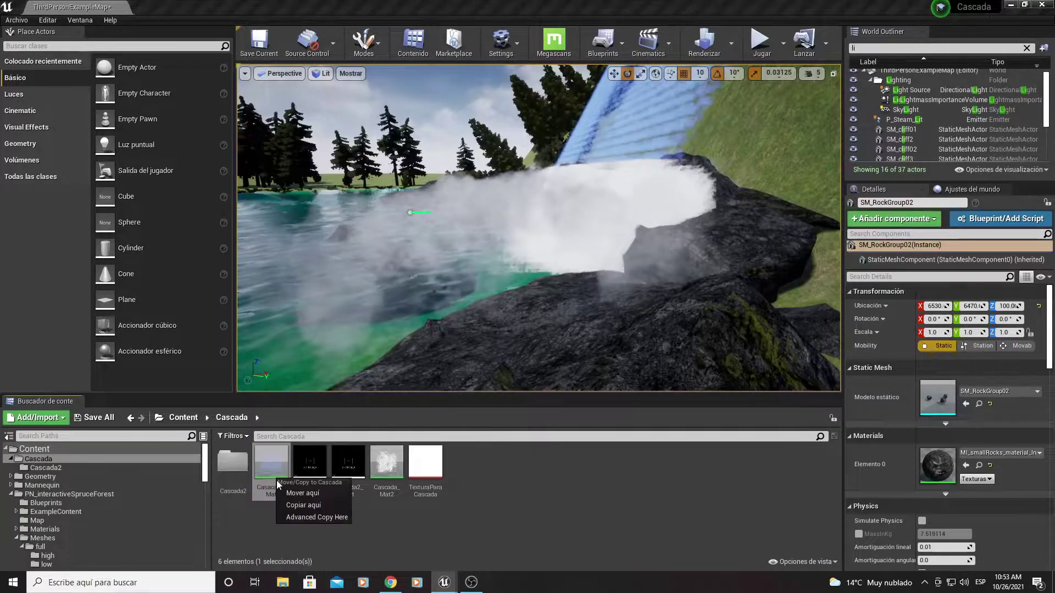
{"action": "left_click", "coordinate": [304, 542]}
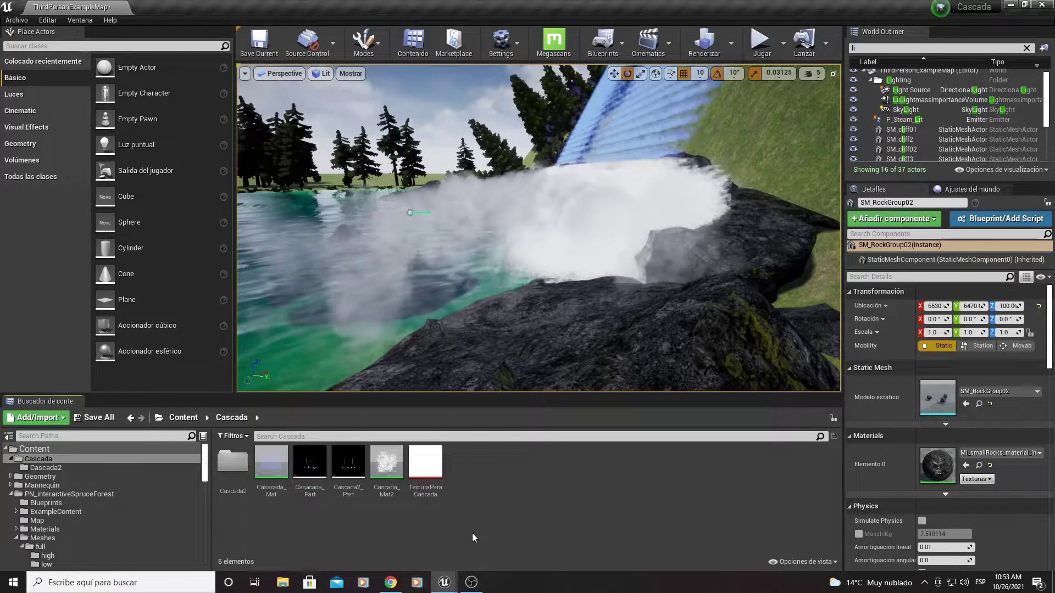
{"action": "left_click", "coordinate": [386, 468]}
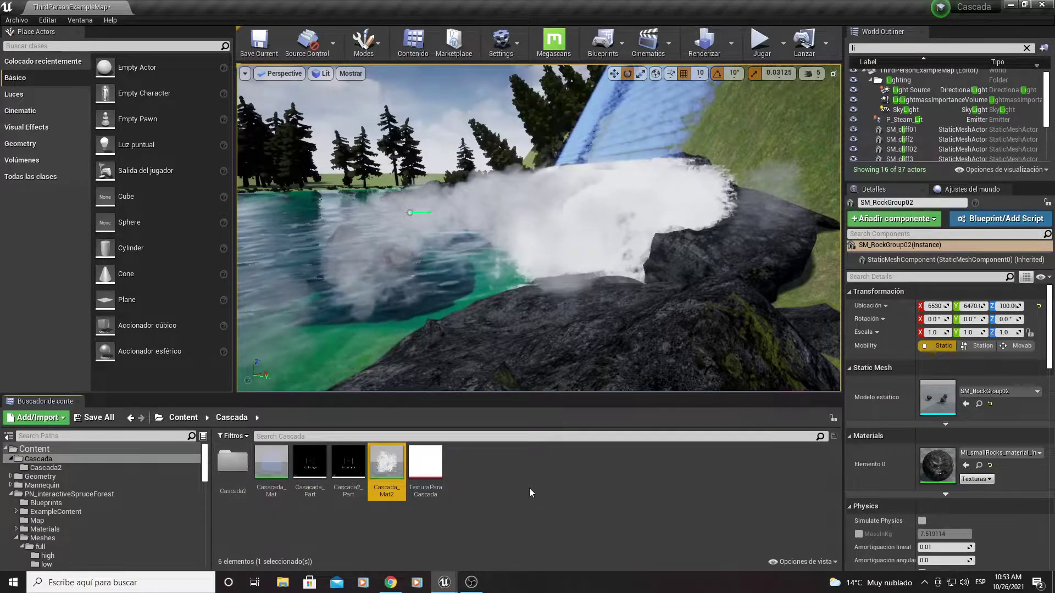
{"action": "right_click", "coordinate": [496, 483]}
{"action": "left_click", "coordinate": [492, 525]}
{"action": "right_click", "coordinate": [492, 525]}
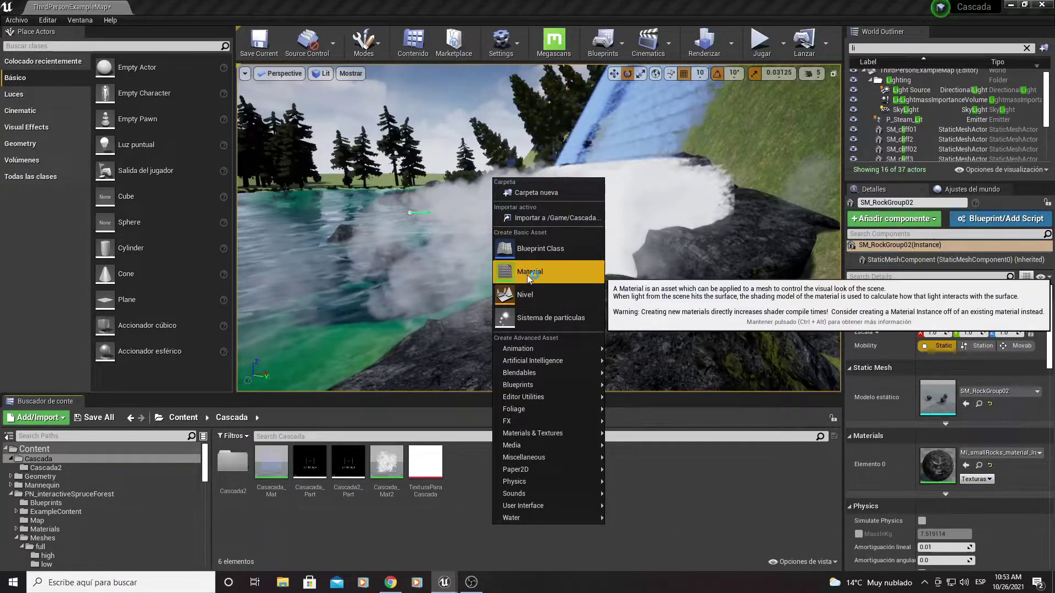
{"action": "key", "text": "Escape"}
{"action": "left_click", "coordinate": [275, 462]}
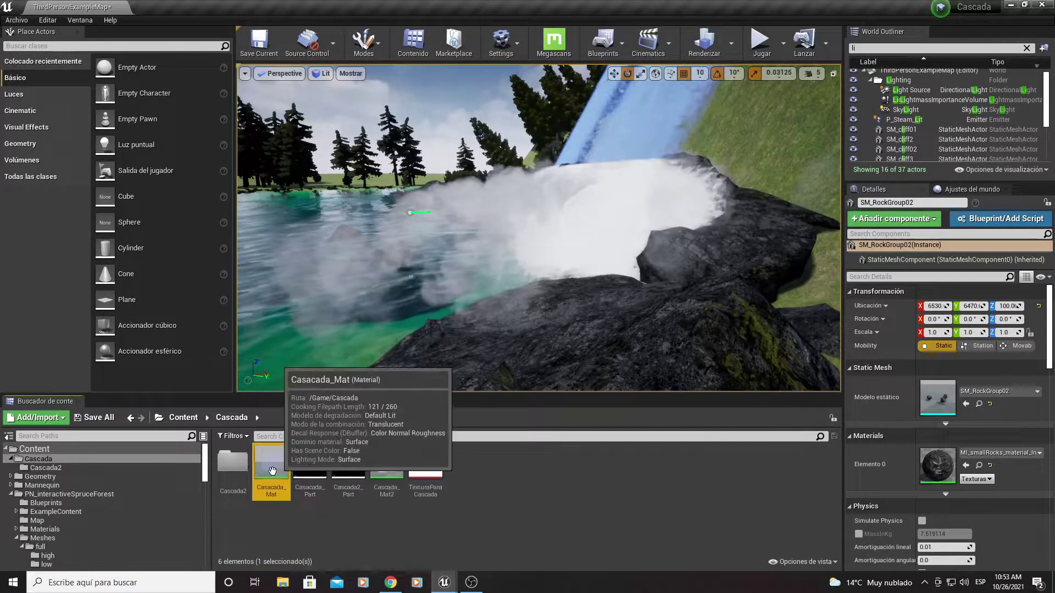
Step: Open Casacada_Mat and pan across its colour constants, Lerp nodes and output node
{"action": "double_click", "coordinate": [272, 464]}
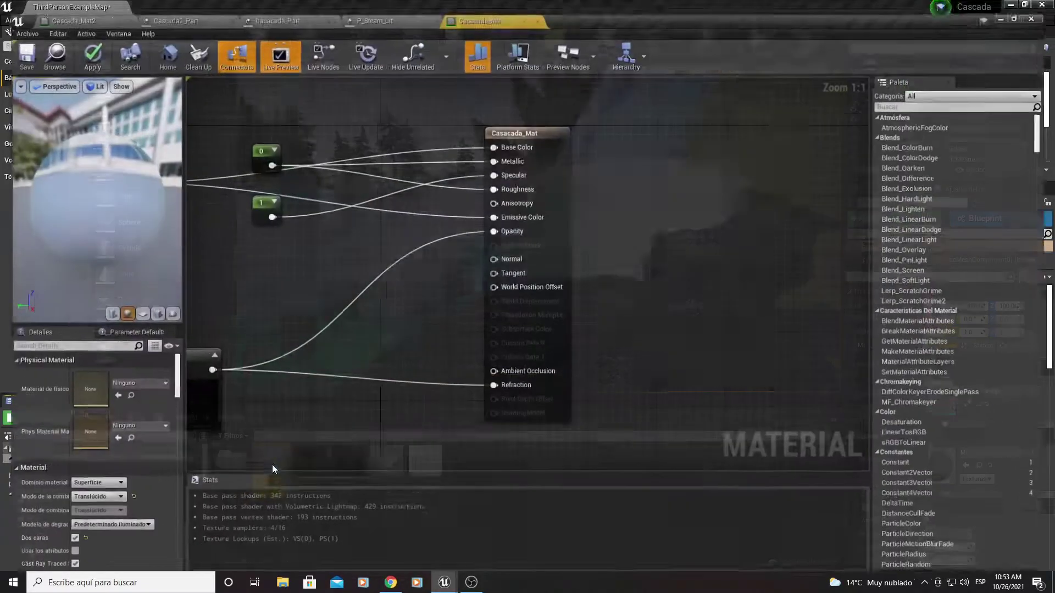
{"action": "mouse_move", "coordinate": [347, 255]}
{"action": "right_mouse_down"}
{"action": "mouse_move", "coordinate": [601, 313]}
{"action": "mouse_move", "coordinate": [591, 338]}
{"action": "right_mouse_up"}
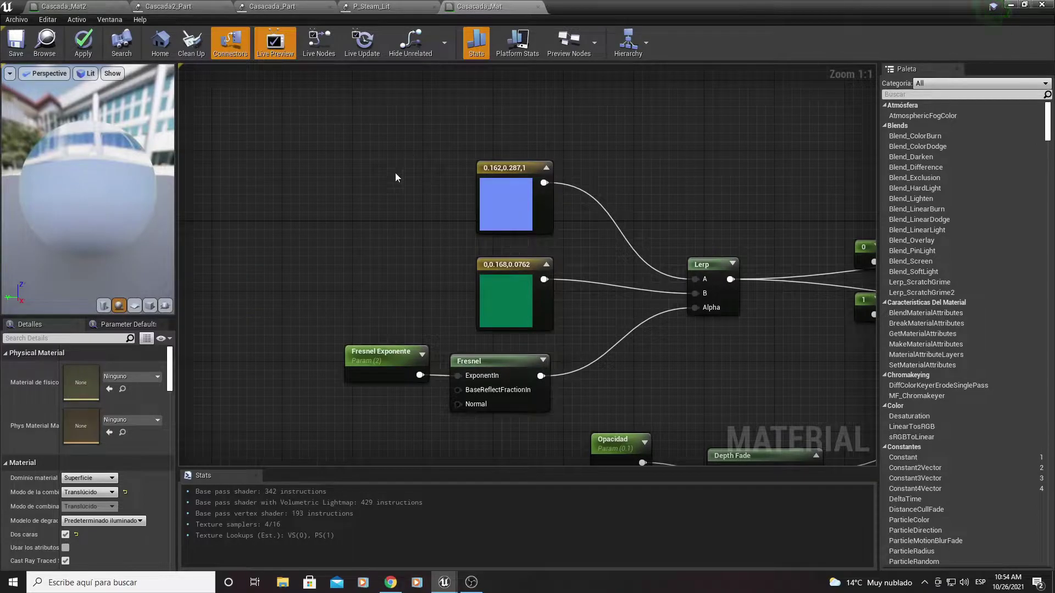
{"action": "mouse_move", "coordinate": [395, 177]}
{"action": "right_mouse_down"}
{"action": "mouse_move", "coordinate": [533, 267]}
{"action": "mouse_move", "coordinate": [425, 265]}
{"action": "right_mouse_up"}
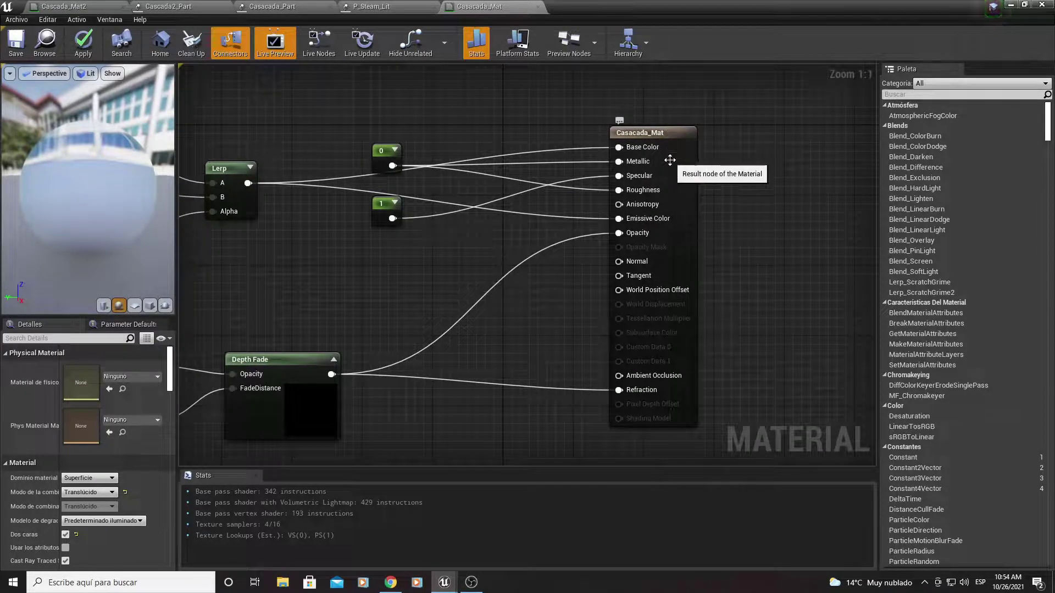
{"action": "right_click_drag", "start_coordinate": [729, 221], "coordinate": [618, 169]}
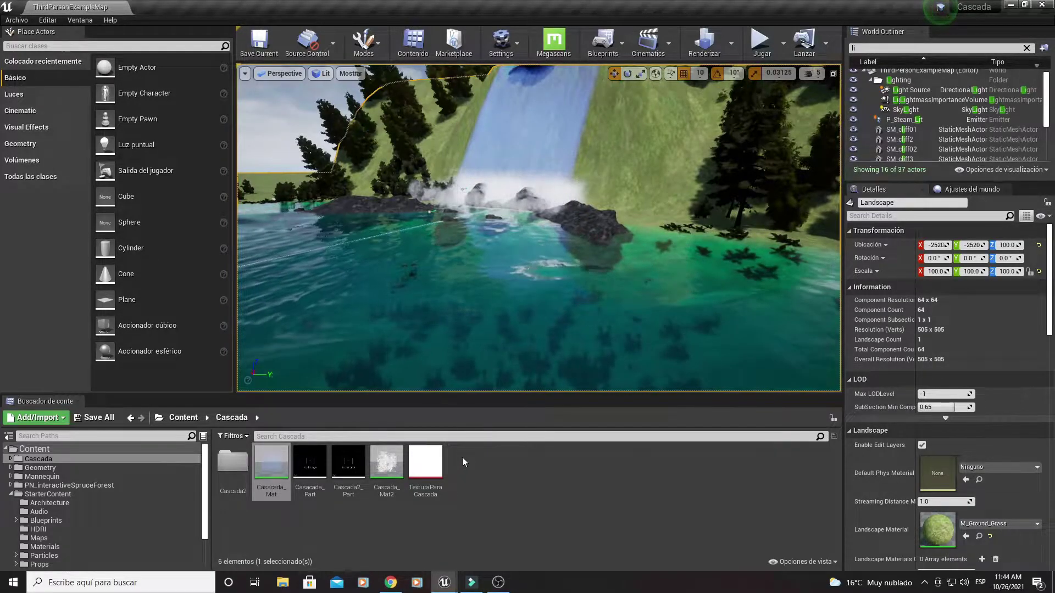
Step: Reopen Casacada_Mat and select its material output node to show its settings
{"action": "double_click", "coordinate": [271, 463]}
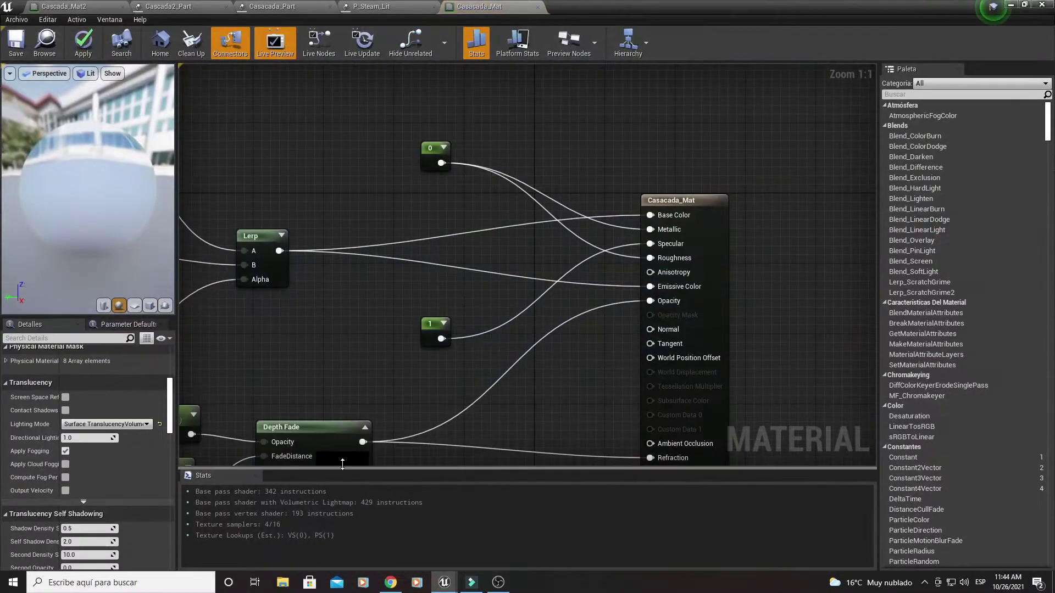
{"action": "right_click_drag", "start_coordinate": [362, 293], "coordinate": [332, 246]}
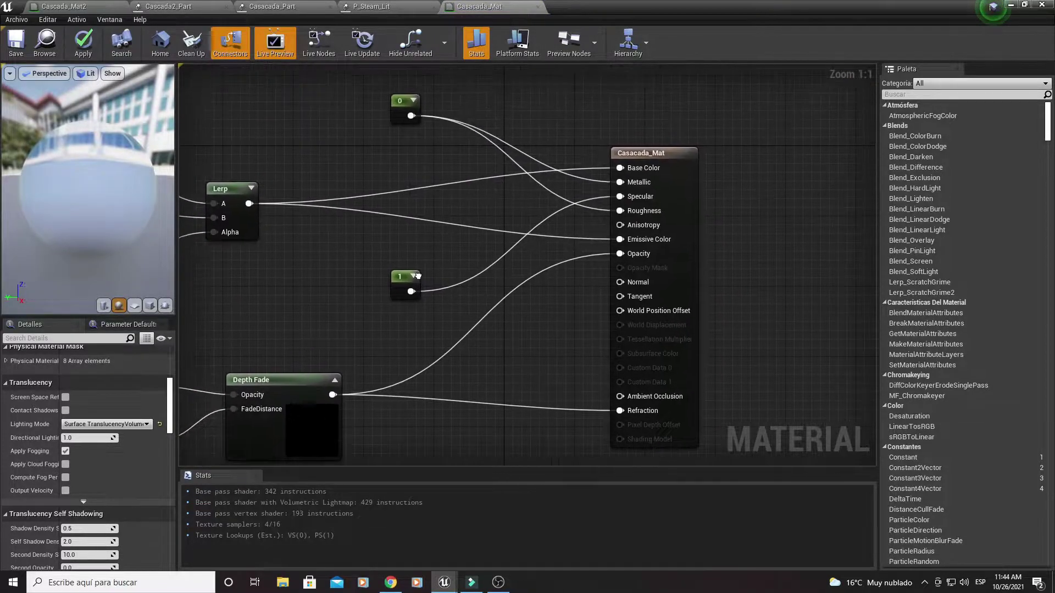
{"action": "left_click", "coordinate": [682, 170]}
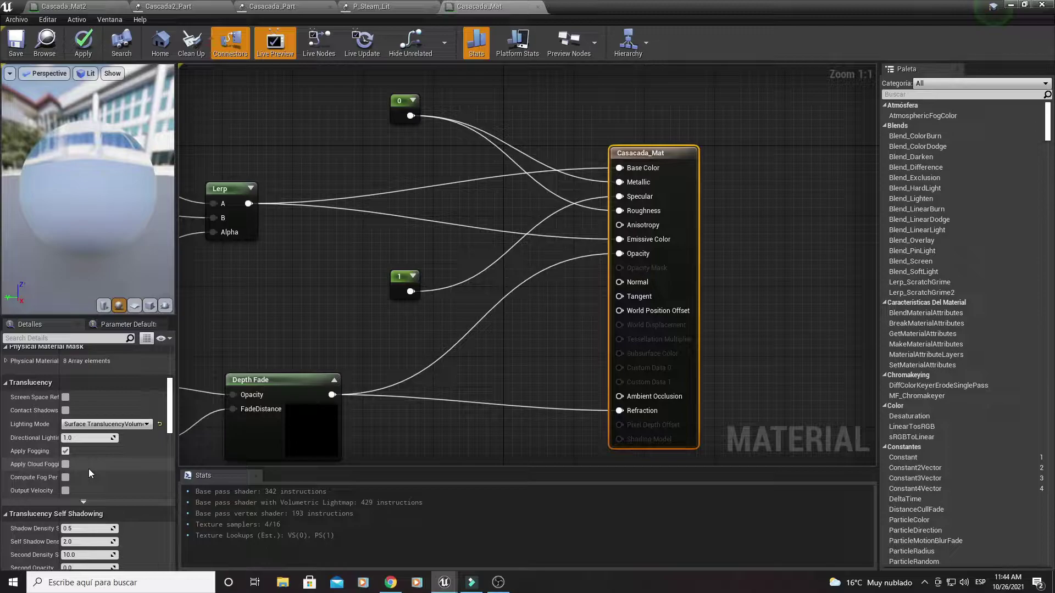
Step: Set Translucency Lighting Mode to Surface TranslucencyVolume and return to the level editor
{"action": "scroll", "coordinate": [110, 464], "scroll_direction": "up", "scroll_amount": 2}
{"action": "scroll", "coordinate": [104, 450], "scroll_direction": "up", "scroll_amount": 3}
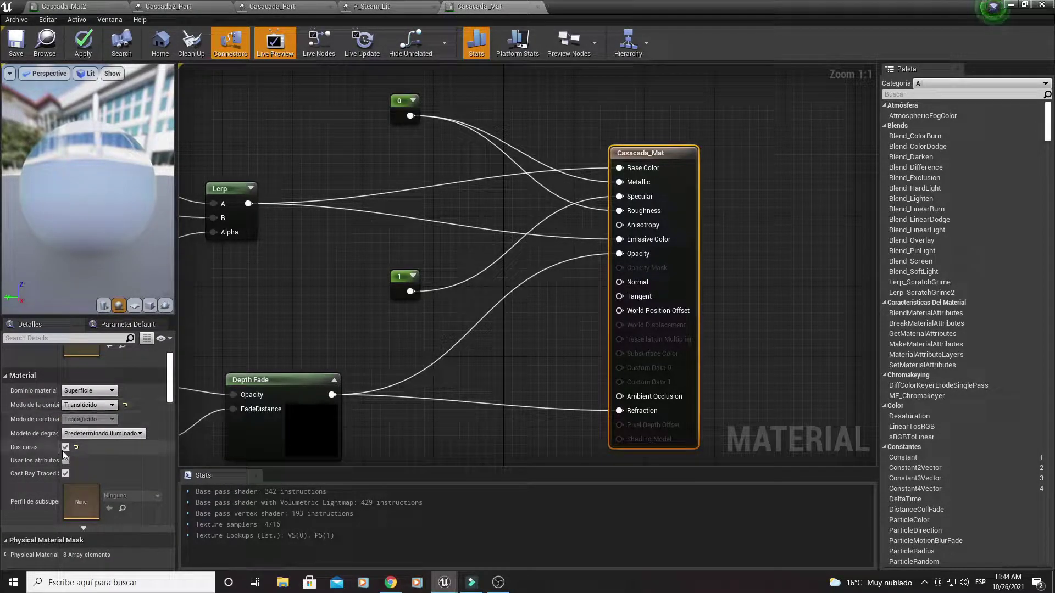
{"action": "scroll", "coordinate": [92, 459], "scroll_direction": "down", "scroll_amount": 1}
{"action": "scroll", "coordinate": [90, 461], "scroll_direction": "down", "scroll_amount": 3}
{"action": "scroll", "coordinate": [82, 456], "scroll_direction": "down", "scroll_amount": 2}
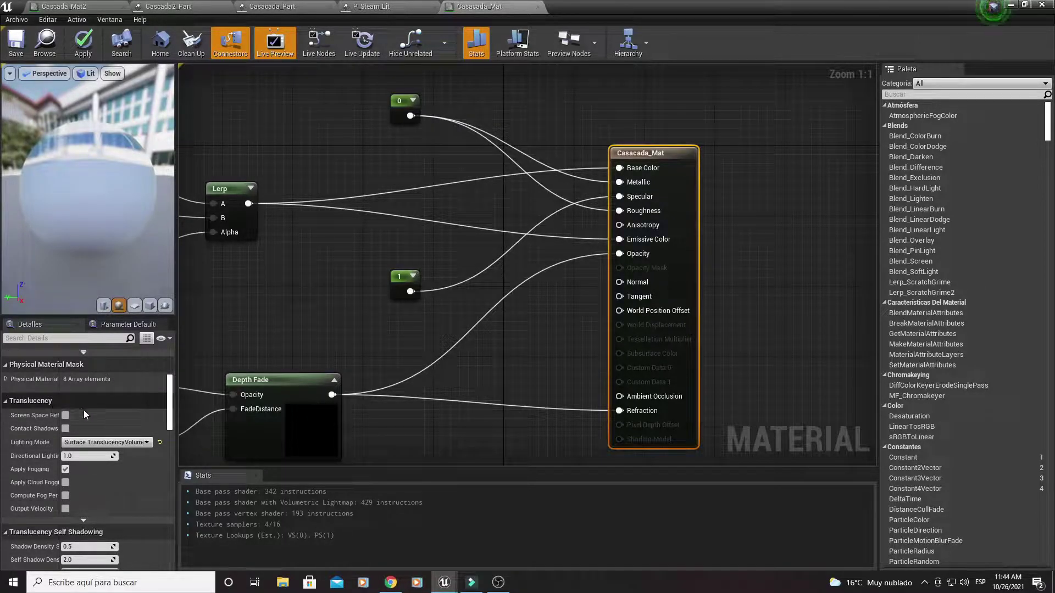
{"action": "mouse_move", "coordinate": [95, 450]}
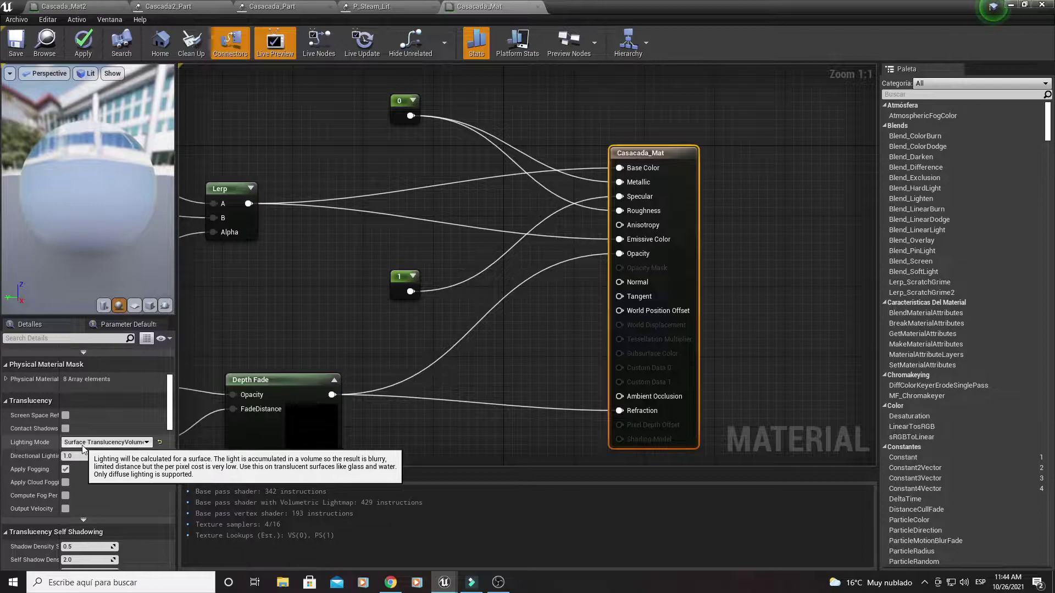
{"action": "left_click", "coordinate": [138, 444]}
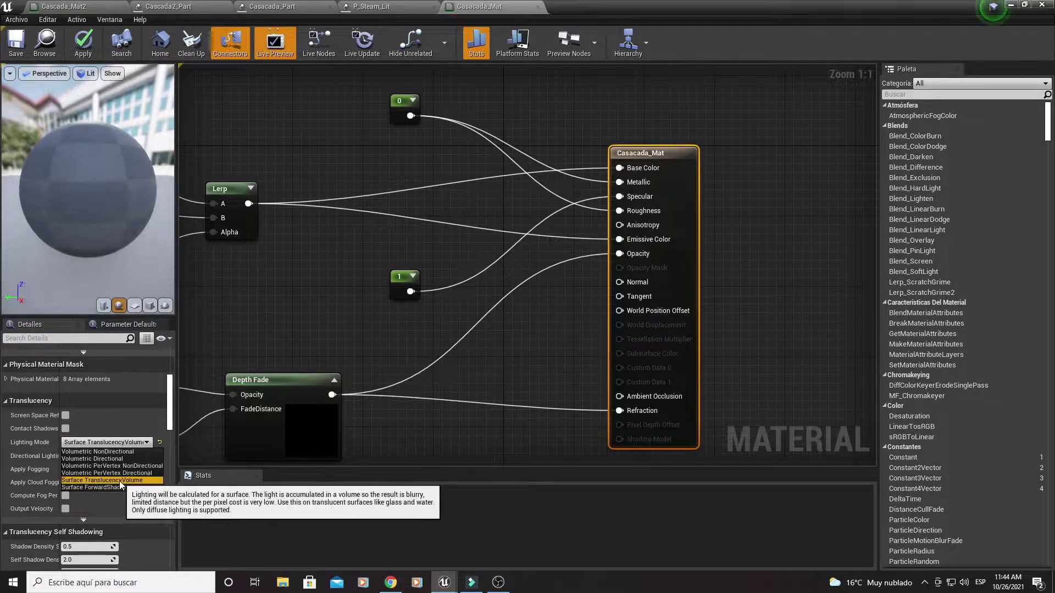
{"action": "left_click", "coordinate": [264, 324]}
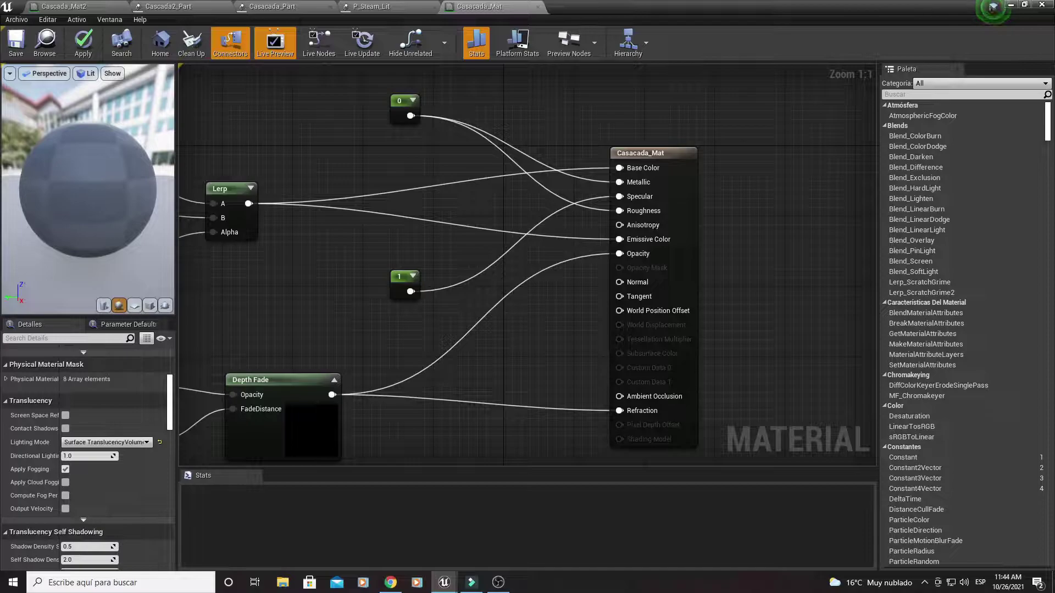
{"action": "left_click", "coordinate": [1015, 6]}
{"action": "double_click", "coordinate": [387, 473]}
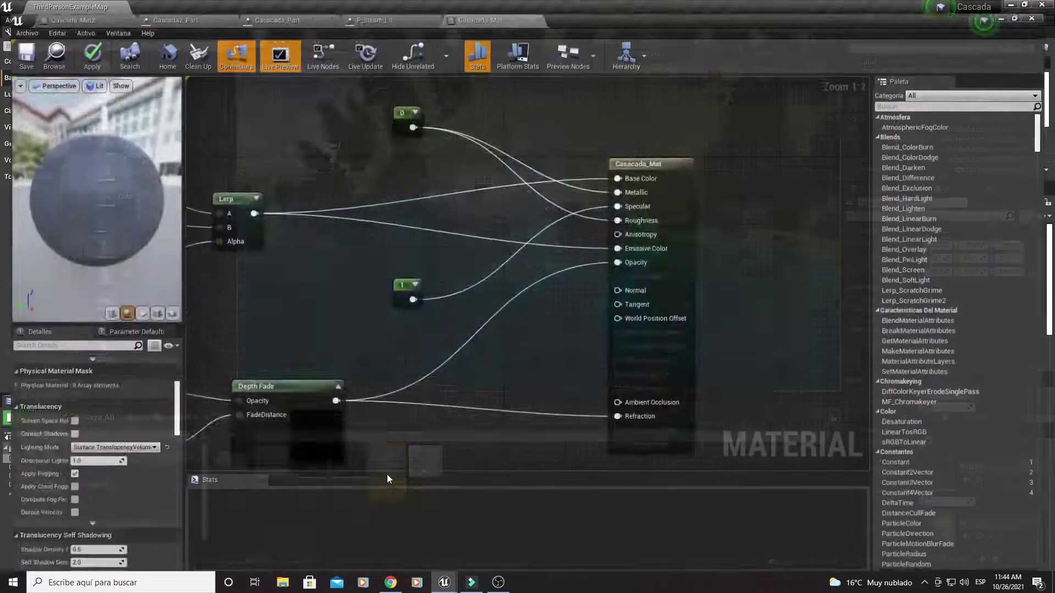
{"action": "left_click", "coordinate": [519, 216]}
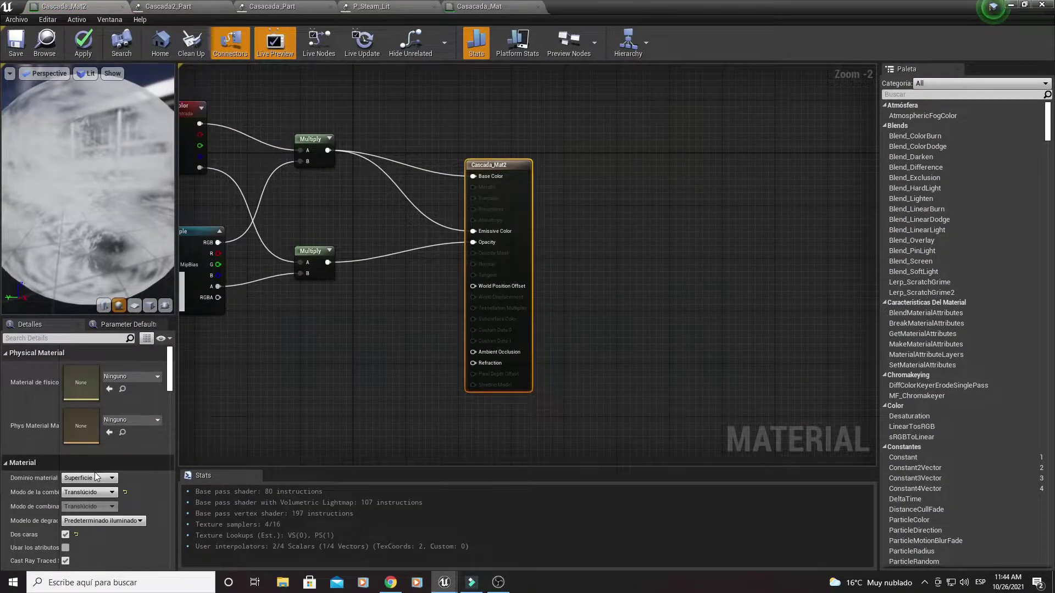
{"action": "scroll", "coordinate": [97, 489], "scroll_direction": "down", "scroll_amount": 5}
{"action": "scroll", "coordinate": [94, 514], "scroll_direction": "down", "scroll_amount": 3}
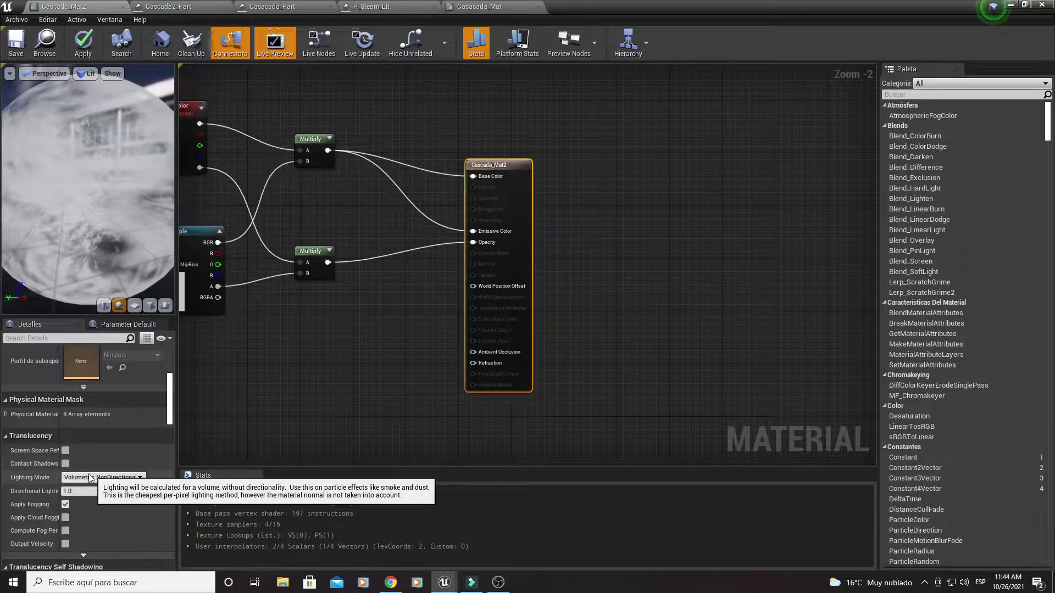
{"action": "scroll", "coordinate": [492, 308], "scroll_direction": "up", "scroll_amount": 2}
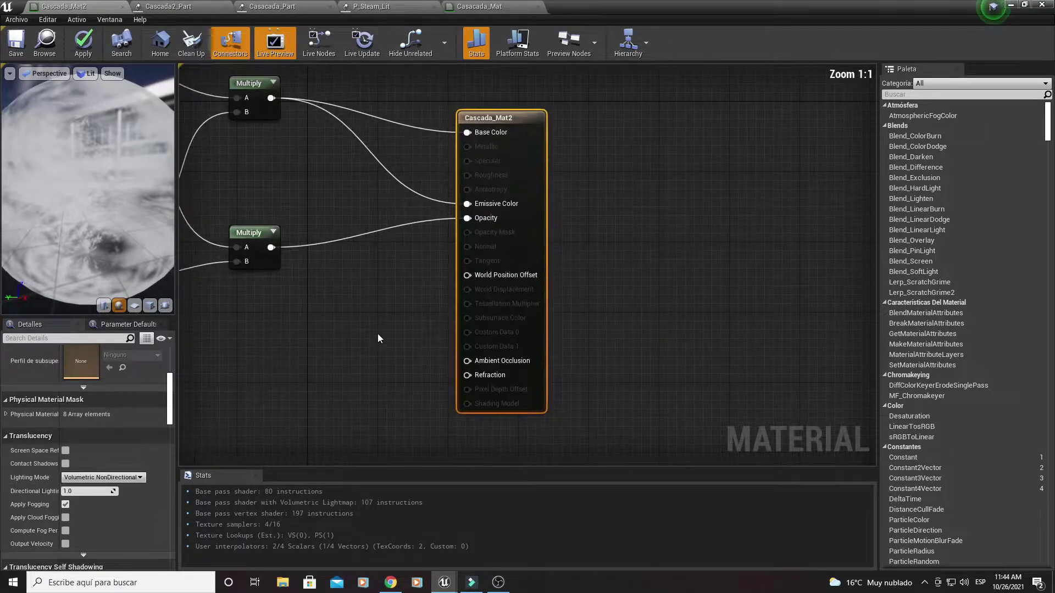
{"action": "scroll", "coordinate": [90, 450], "scroll_direction": "up", "scroll_amount": 1}
{"action": "scroll", "coordinate": [91, 450], "scroll_direction": "up", "scroll_amount": 4}
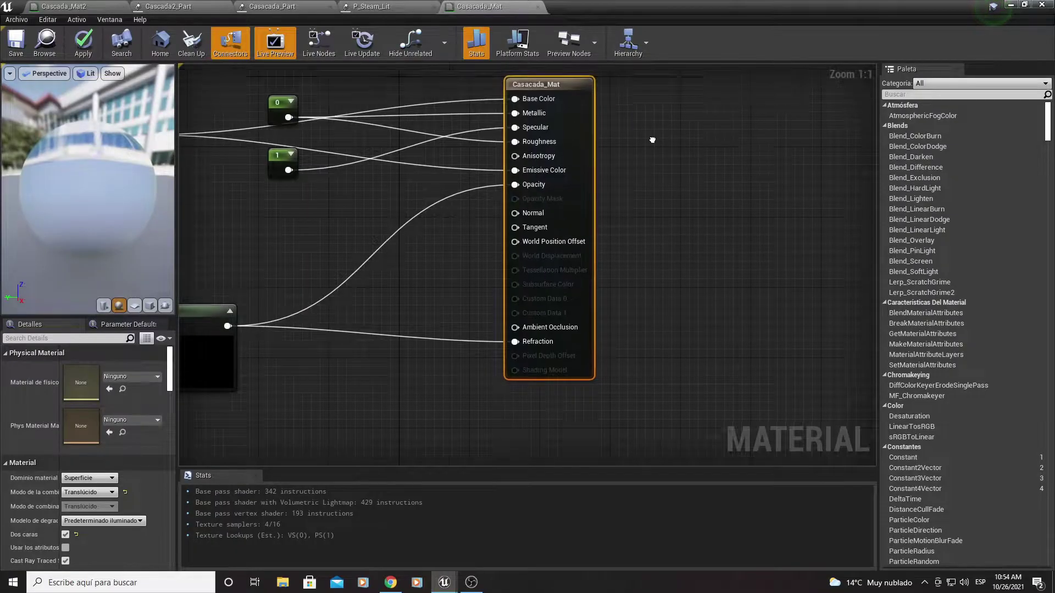
Step: Frame the colour constants and Lerp node, then delete a misplaced new black constant
{"action": "right_click_drag", "start_coordinate": [633, 142], "coordinate": [644, 157]}
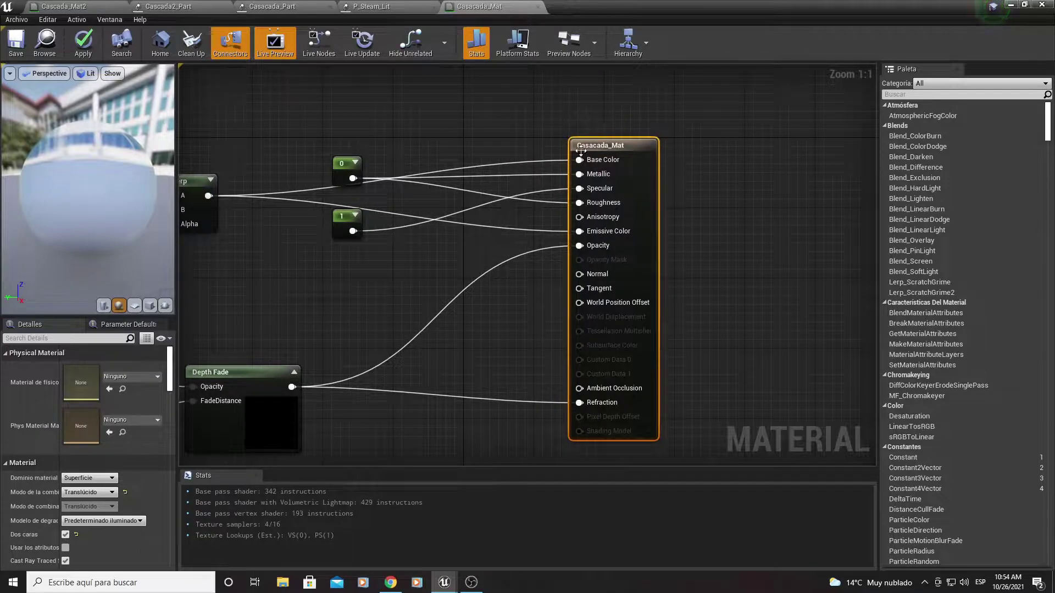
{"action": "mouse_move", "coordinate": [589, 367]}
{"action": "right_mouse_down"}
{"action": "mouse_move", "coordinate": [535, 274]}
{"action": "mouse_move", "coordinate": [755, 314]}
{"action": "right_mouse_up"}
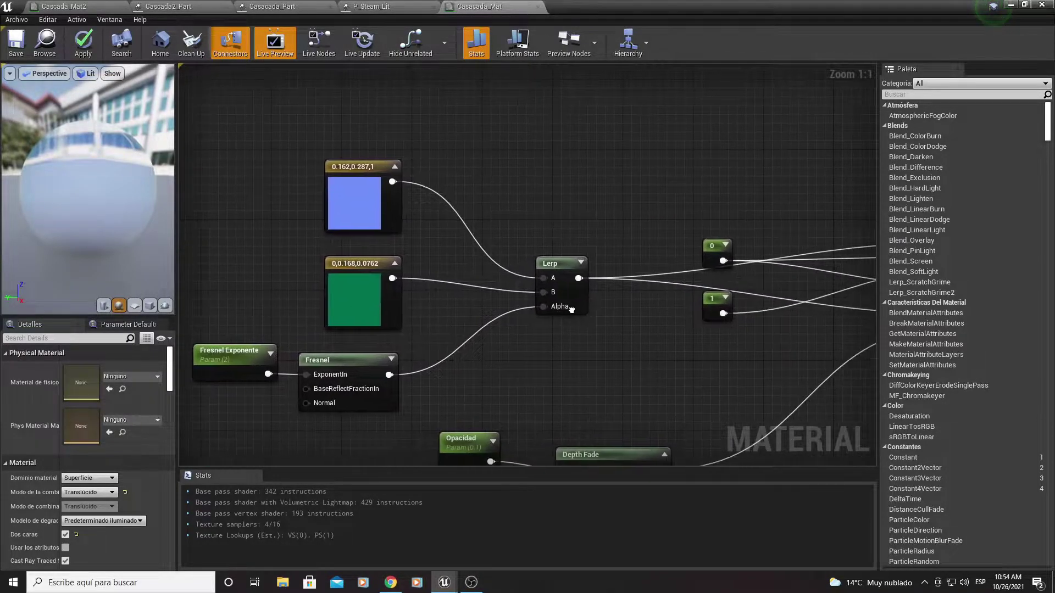
{"action": "mouse_move", "coordinate": [709, 342]}
{"action": "right_mouse_down"}
{"action": "mouse_move", "coordinate": [334, 267]}
{"action": "mouse_move", "coordinate": [655, 296]}
{"action": "right_mouse_up"}
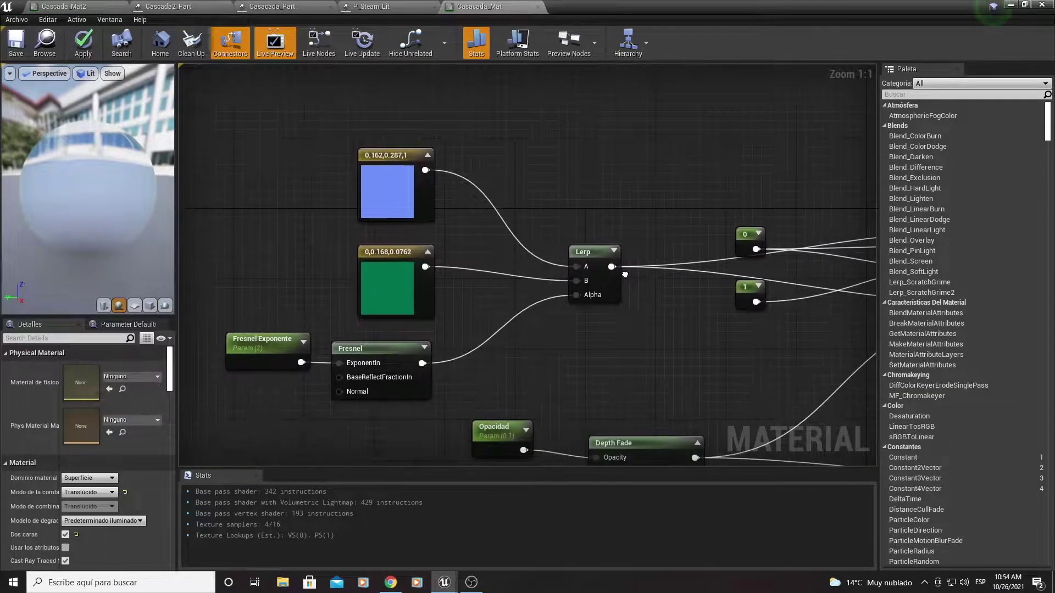
{"action": "left_click", "coordinate": [453, 196]}
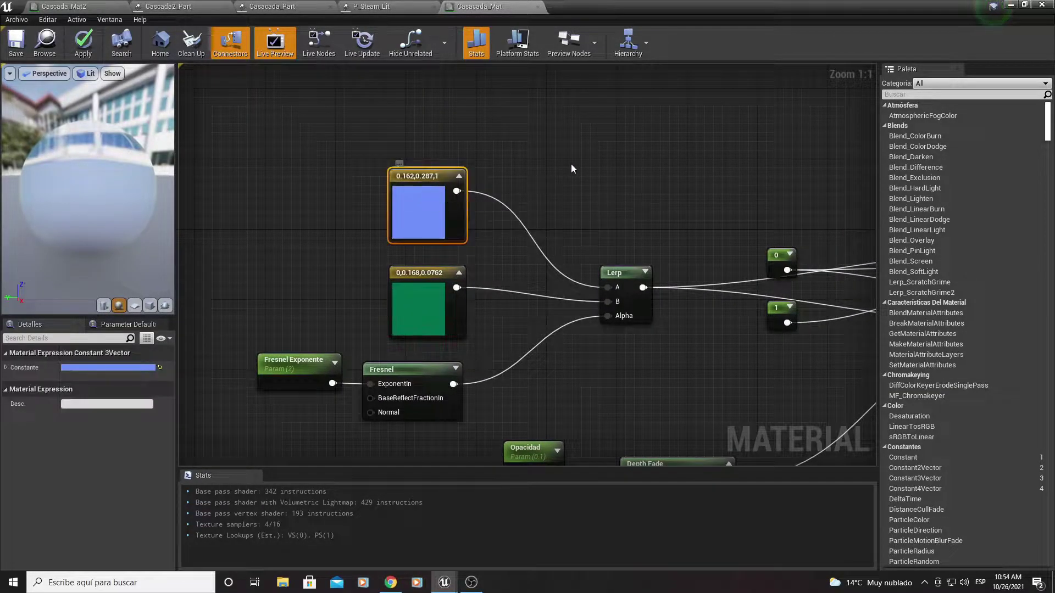
{"action": "right_click_drag", "start_coordinate": [571, 164], "coordinate": [568, 248]}
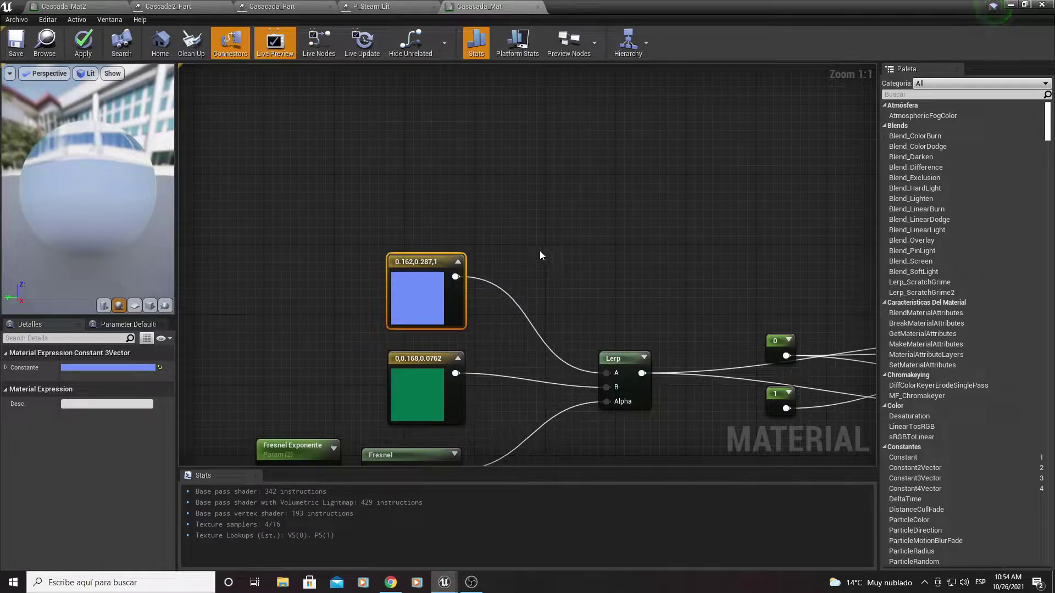
{"action": "left_click", "coordinate": [512, 180]}
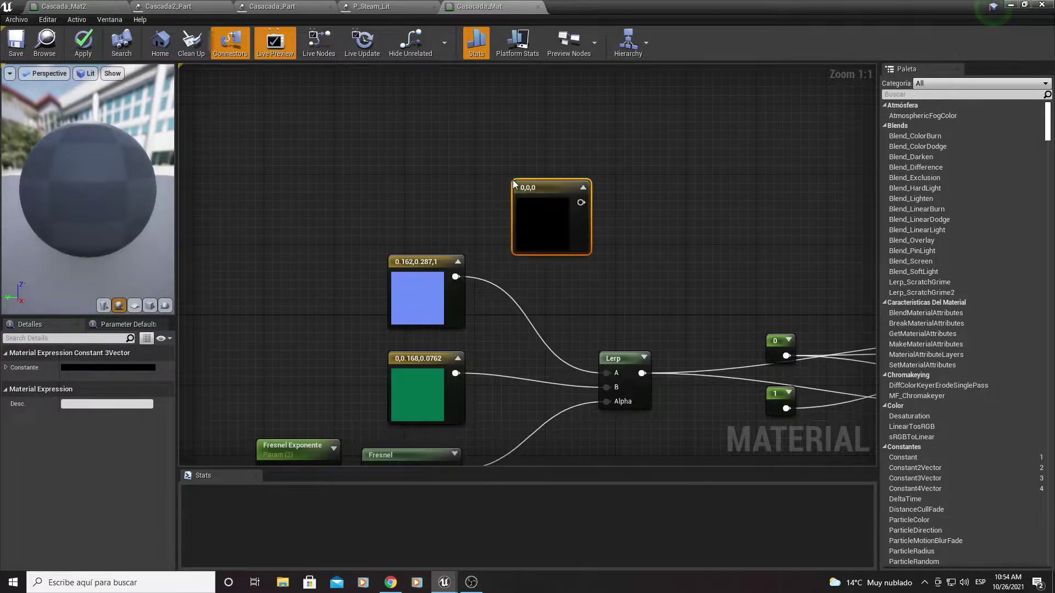
{"action": "left_click_drag", "start_coordinate": [542, 194], "coordinate": [494, 137]}
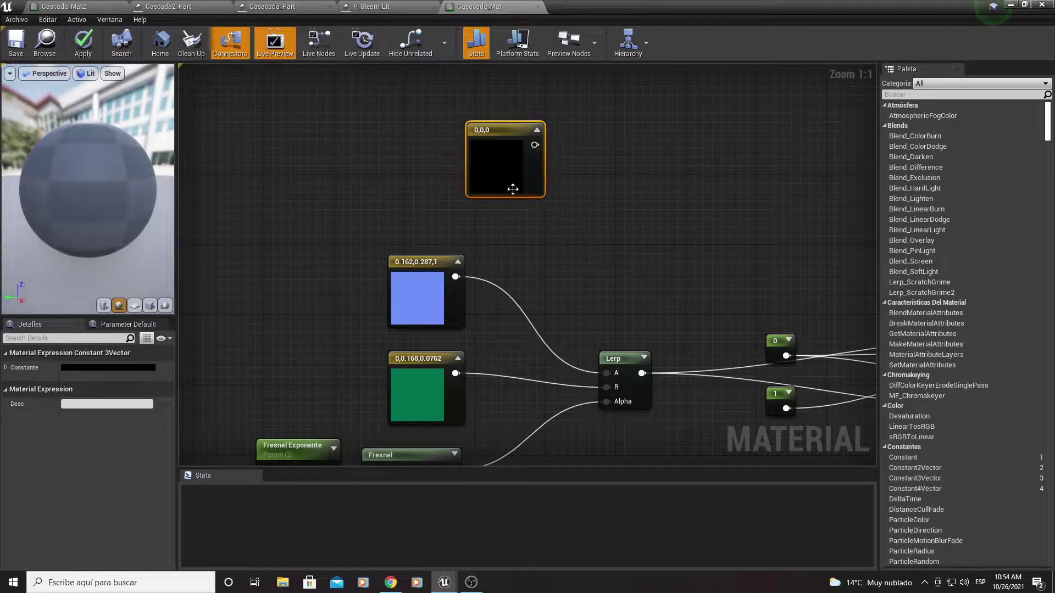
{"action": "key", "text": "Delete"}
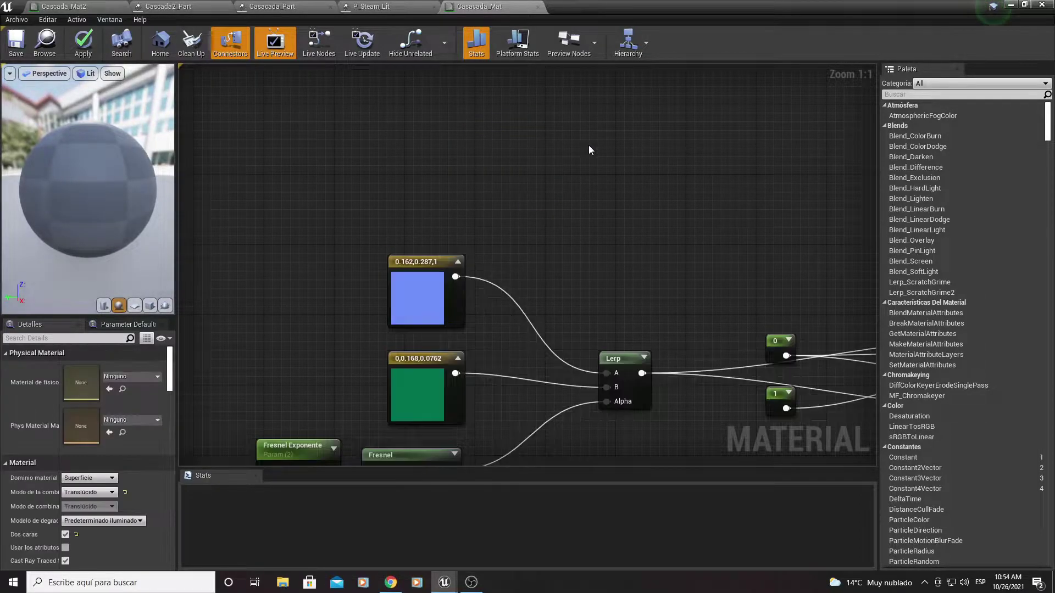
Step: Add two black Constant3Vector nodes stacked above the blue and green constants
{"action": "left_click", "coordinate": [531, 160]}
{"action": "left_click_drag", "start_coordinate": [559, 185], "coordinate": [495, 114]}
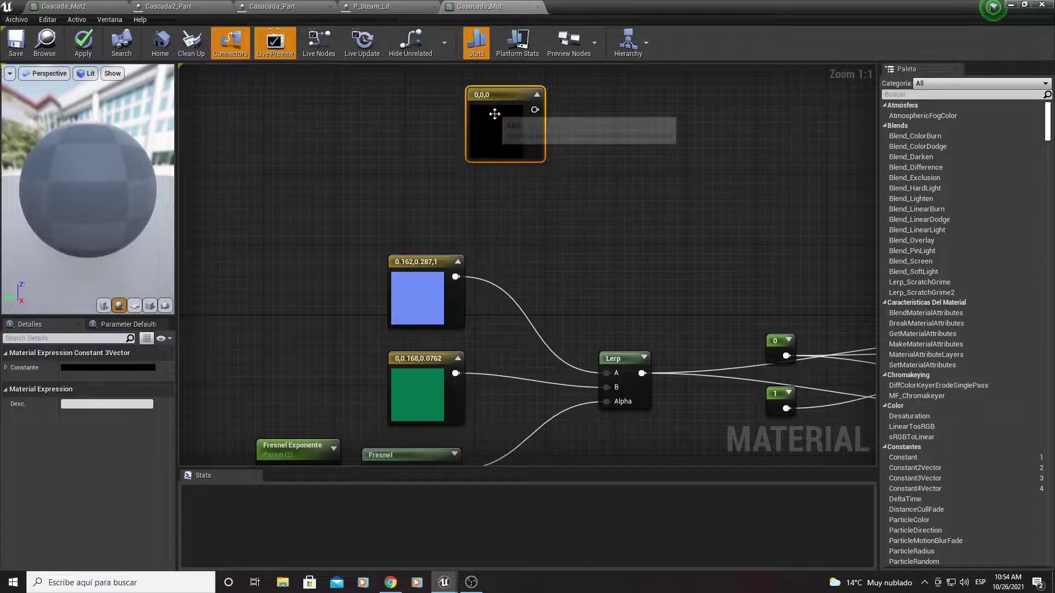
{"action": "left_click", "coordinate": [512, 223]}
{"action": "left_click_drag", "start_coordinate": [543, 236], "coordinate": [488, 181]}
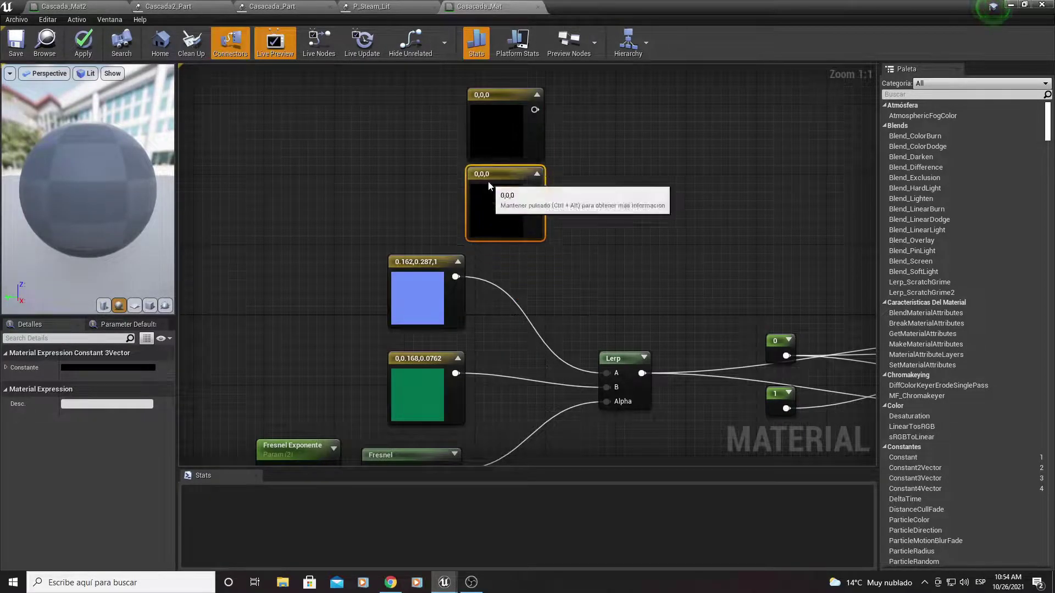
{"action": "left_click_drag", "start_coordinate": [352, 224], "coordinate": [418, 387]}
{"action": "right_click_drag", "start_coordinate": [418, 388], "coordinate": [369, 405]}
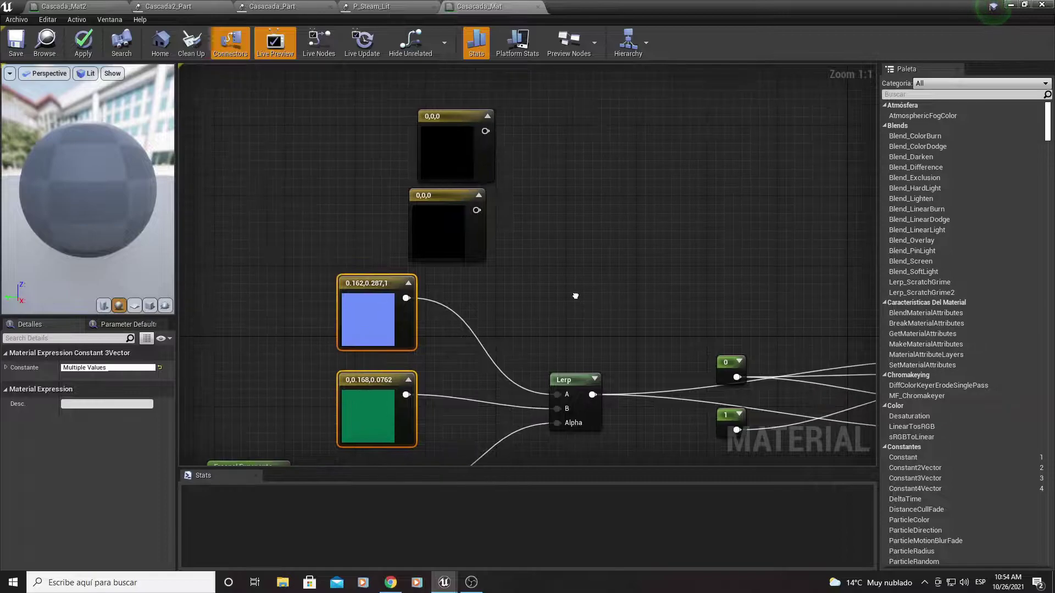
Step: Tint the top new constant teal-grey (0.263, 0.5, 0.505)
{"action": "left_click", "coordinate": [439, 137]}
{"action": "right_click_drag", "start_coordinate": [564, 265], "coordinate": [596, 224]}
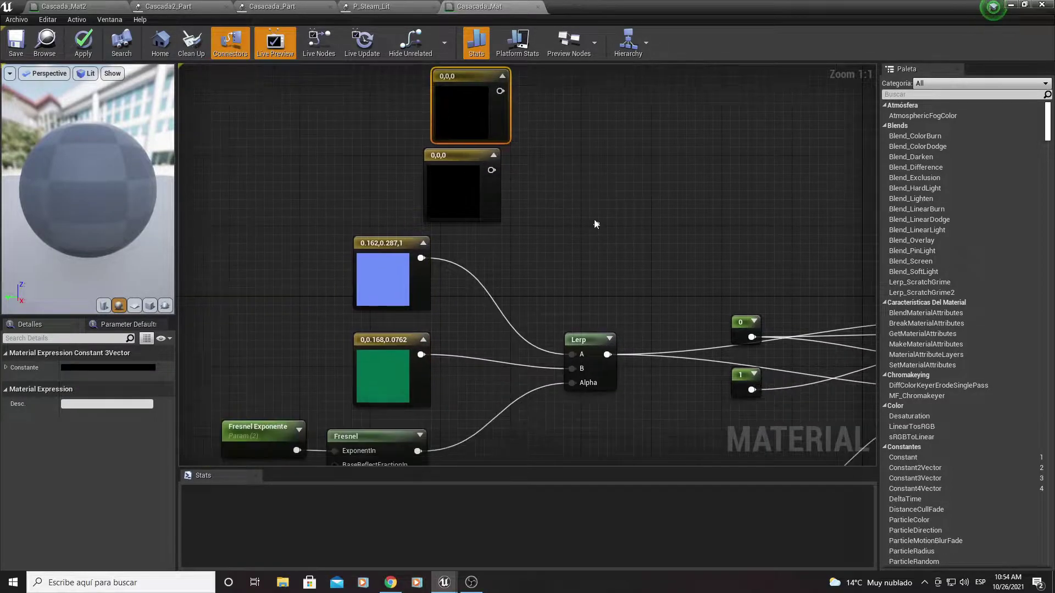
{"action": "left_click", "coordinate": [388, 282]}
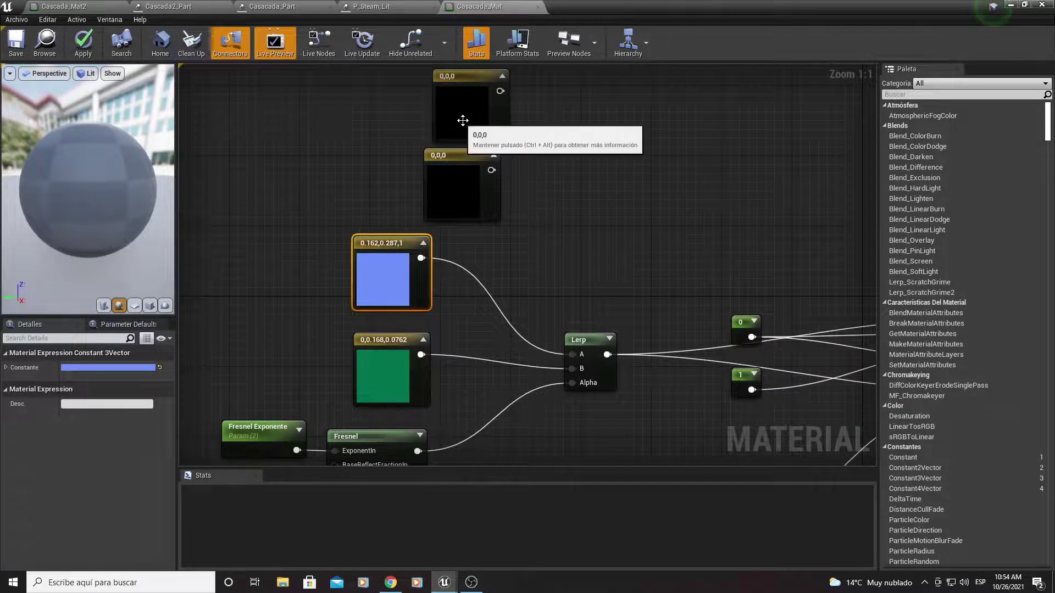
{"action": "right_click_drag", "start_coordinate": [464, 123], "coordinate": [463, 180]}
{"action": "double_click", "coordinate": [473, 171]}
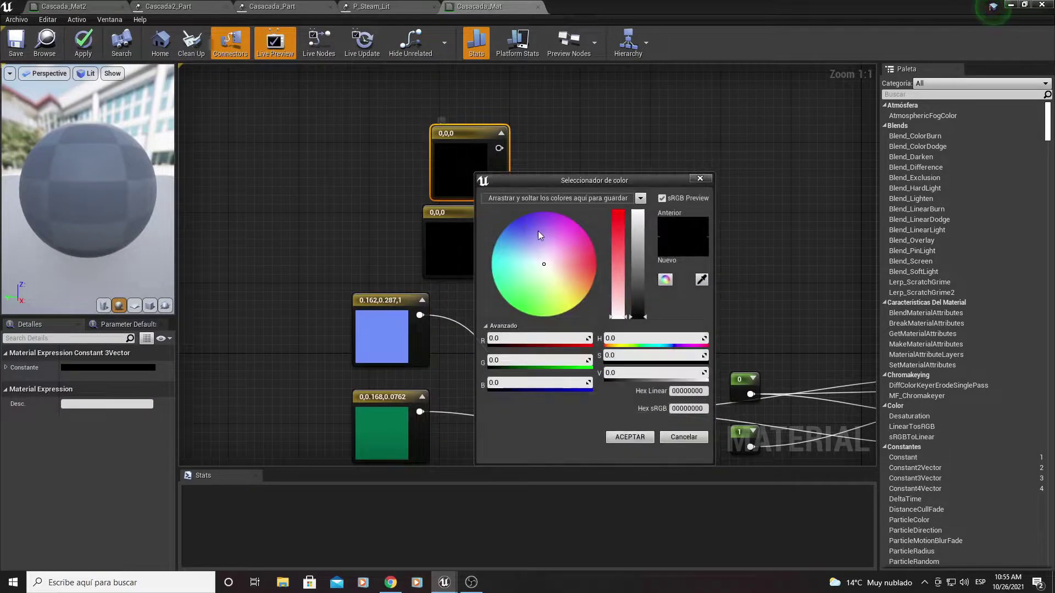
{"action": "left_click", "coordinate": [532, 264]}
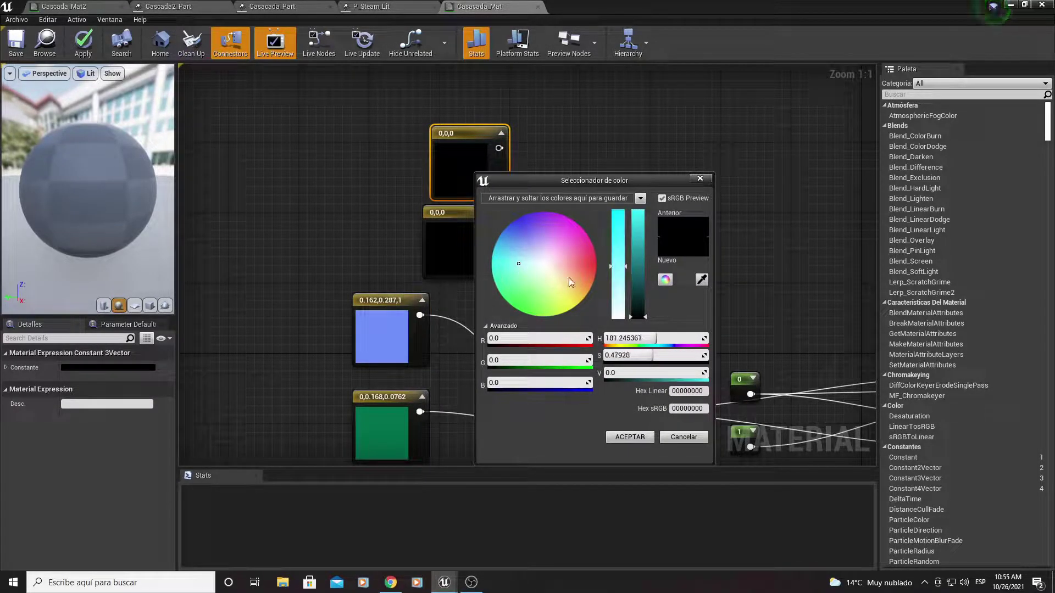
{"action": "left_click", "coordinate": [633, 296]}
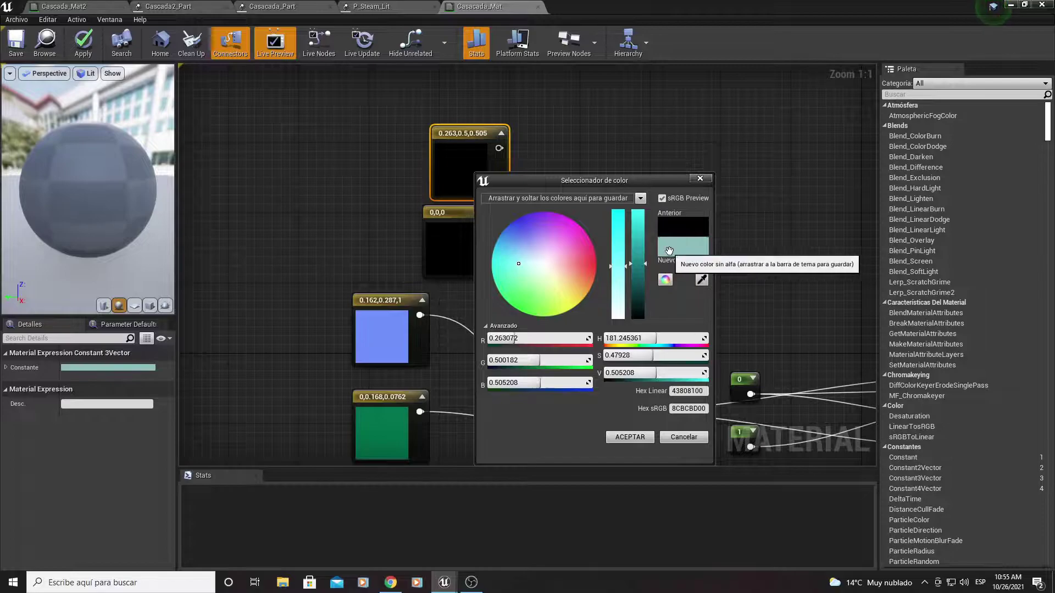
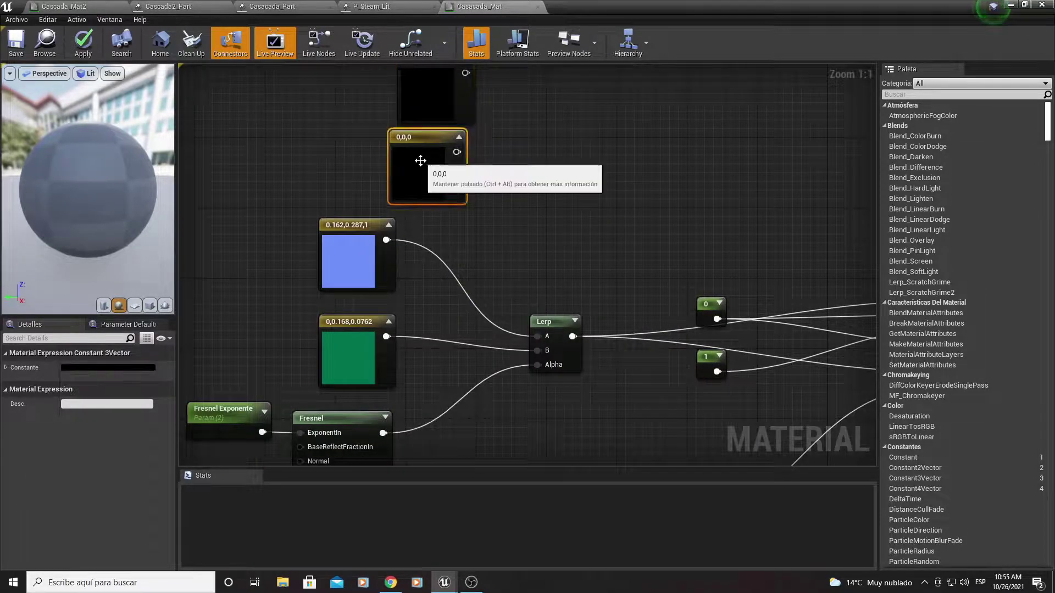
Step: Recolour the black Constant3Vector to dark green 0.0814, 0.391, 0.256 in the Color Picker
{"action": "left_click", "coordinate": [466, 265]}
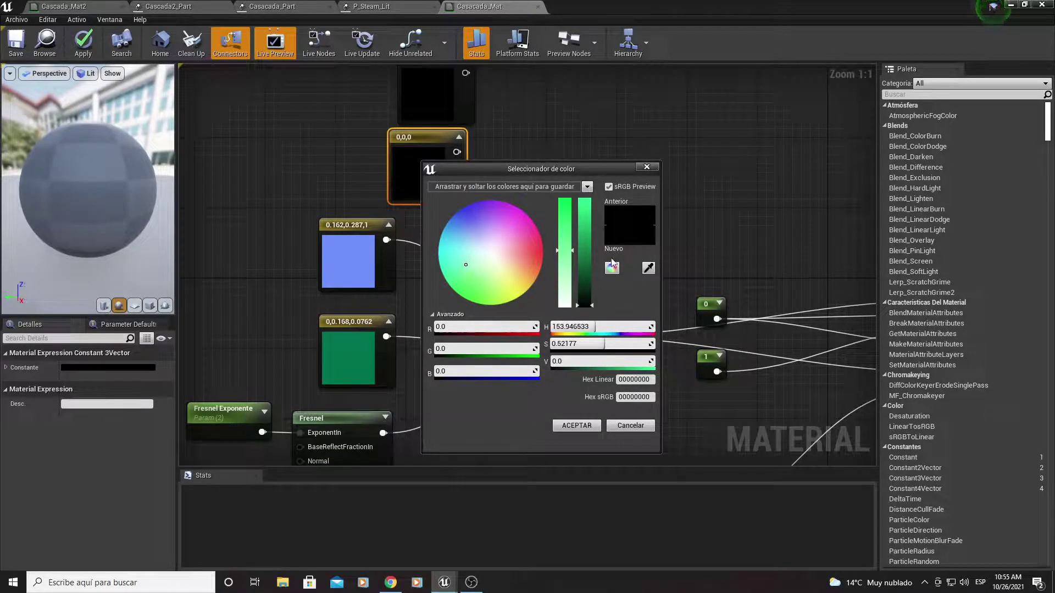
{"action": "left_click_drag", "start_coordinate": [585, 271], "coordinate": [595, 216]}
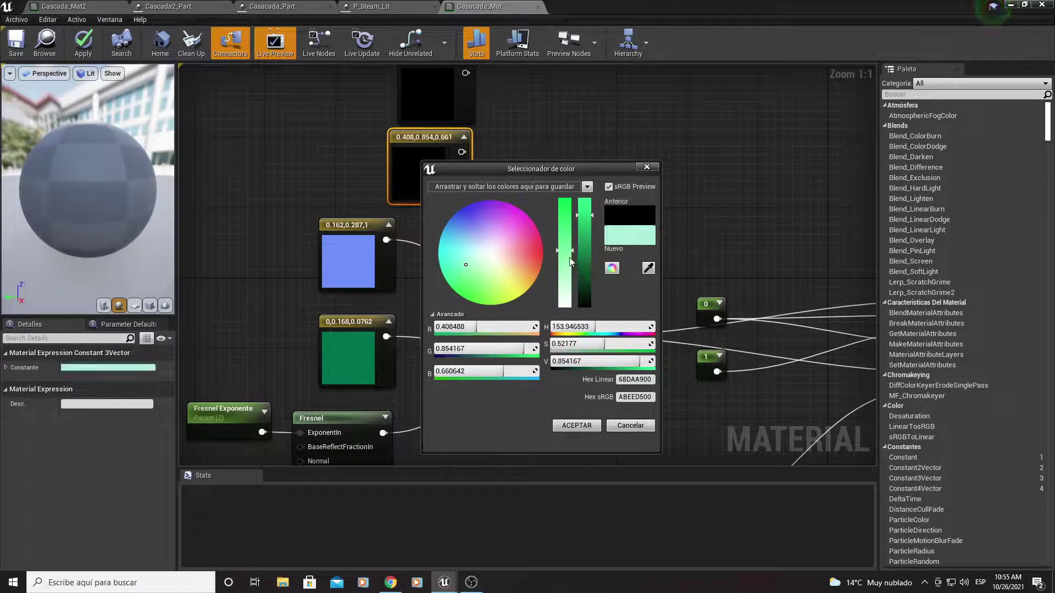
{"action": "mouse_move", "coordinate": [565, 254]}
{"action": "left_mouse_down"}
{"action": "mouse_move", "coordinate": [568, 266]}
{"action": "mouse_move", "coordinate": [566, 223]}
{"action": "left_mouse_up"}
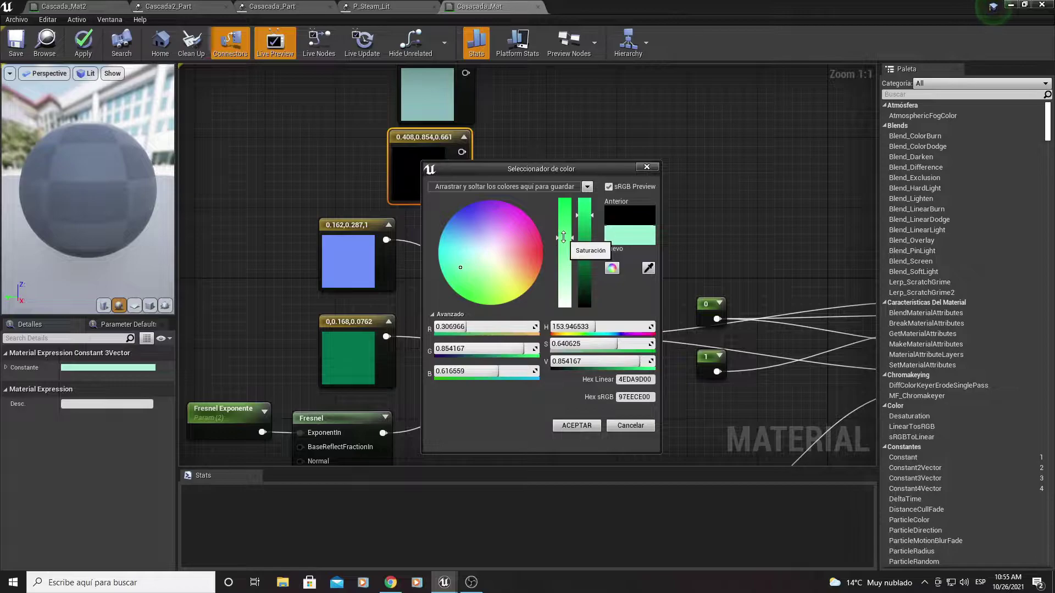
{"action": "left_click_drag", "start_coordinate": [582, 289], "coordinate": [584, 263]}
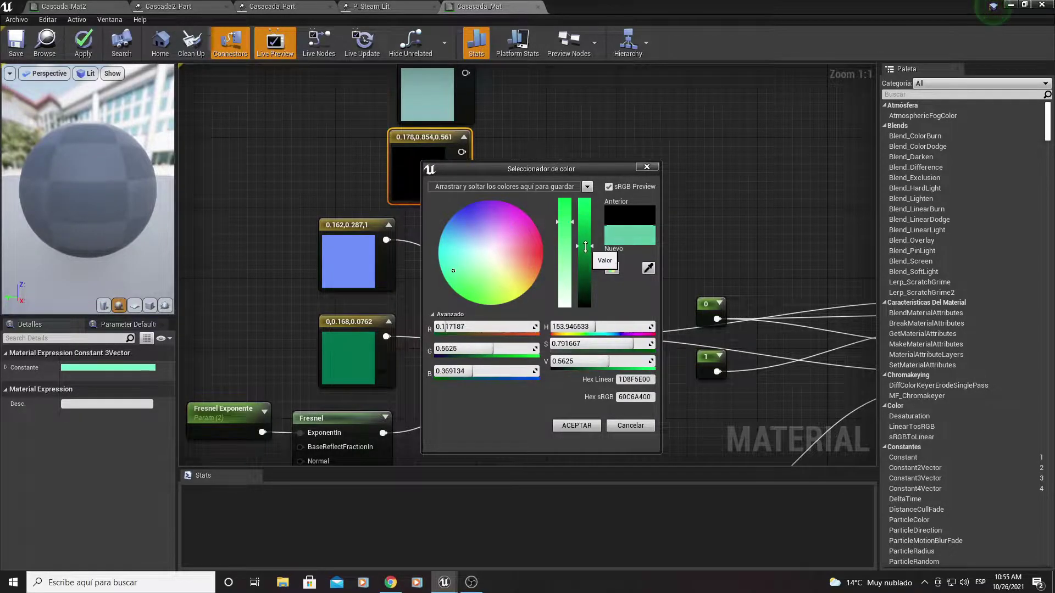
{"action": "left_click", "coordinate": [574, 425]}
{"action": "right_click_drag", "start_coordinate": [637, 148], "coordinate": [618, 213]}
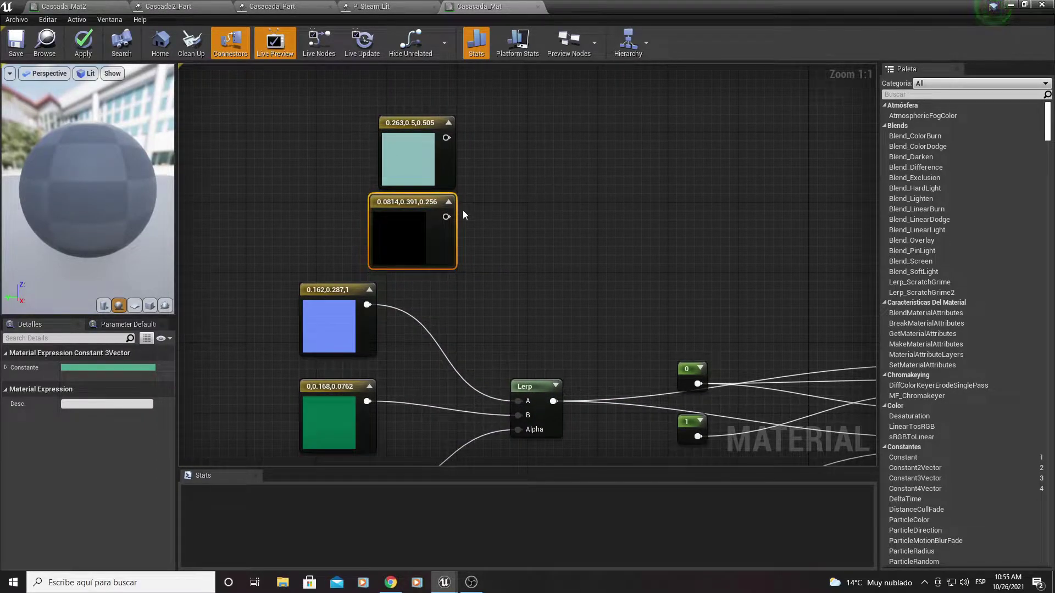
Step: Add a Lerp node and wire the teal colour into A and the dark green into B
{"action": "right_click_drag", "start_coordinate": [485, 246], "coordinate": [438, 227]}
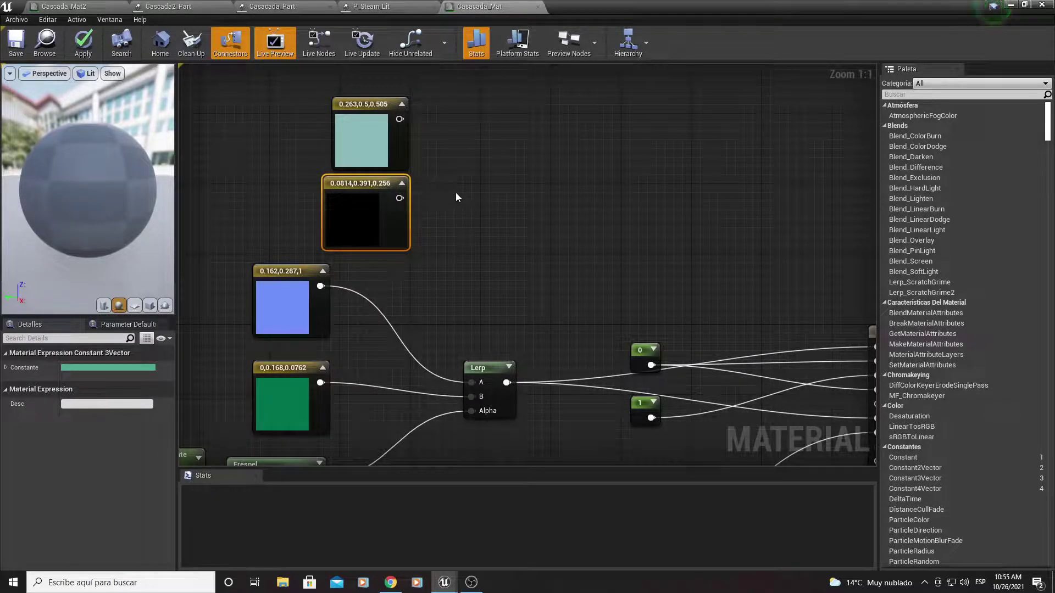
{"action": "left_click", "coordinate": [489, 182]}
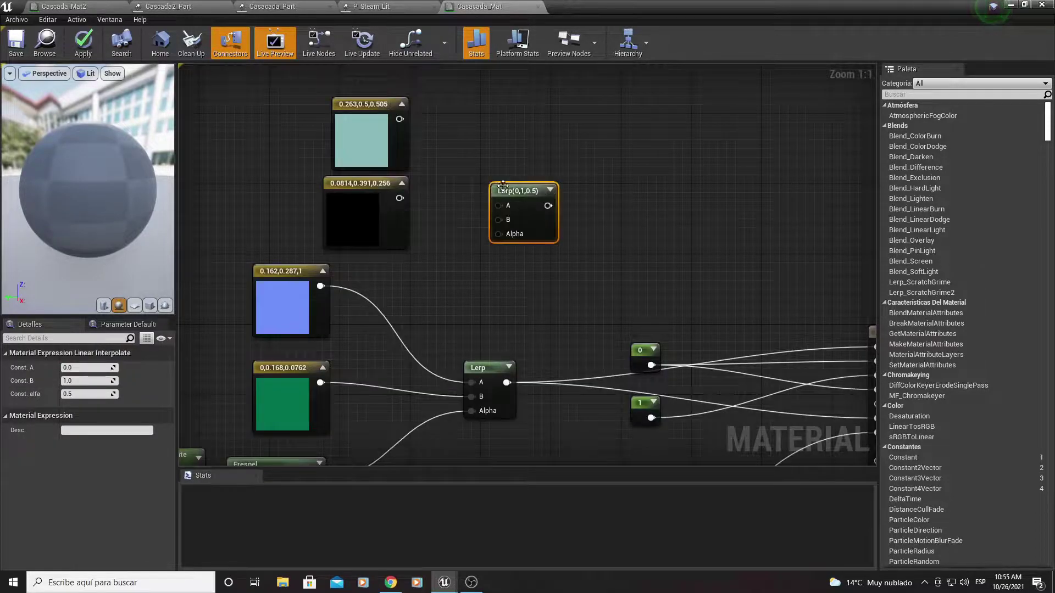
{"action": "left_click_drag", "start_coordinate": [477, 177], "coordinate": [575, 281]}
{"action": "right_click", "coordinate": [520, 125]}
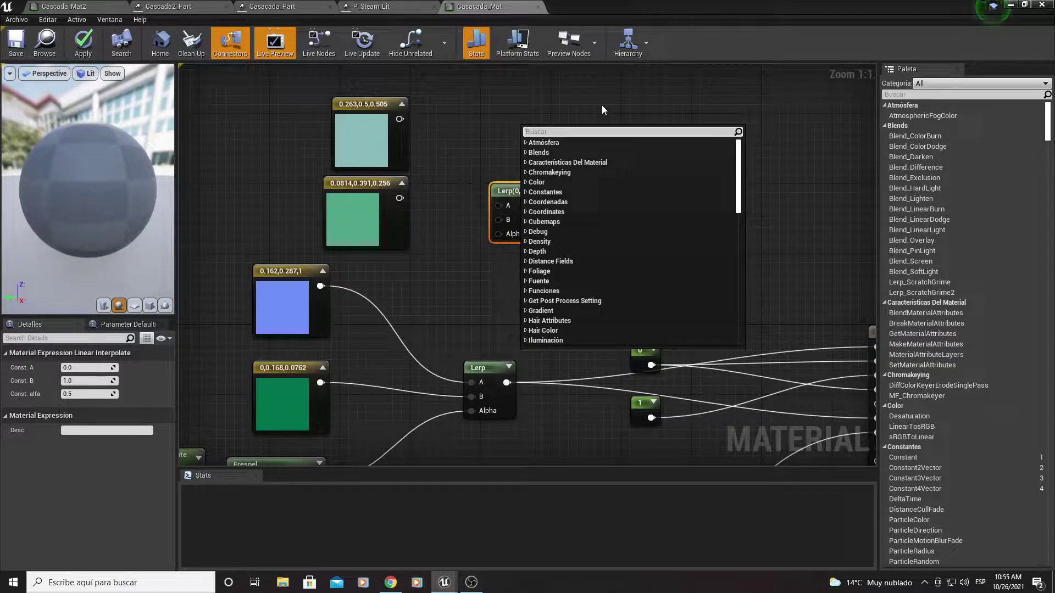
{"action": "type", "text": "lerp"}
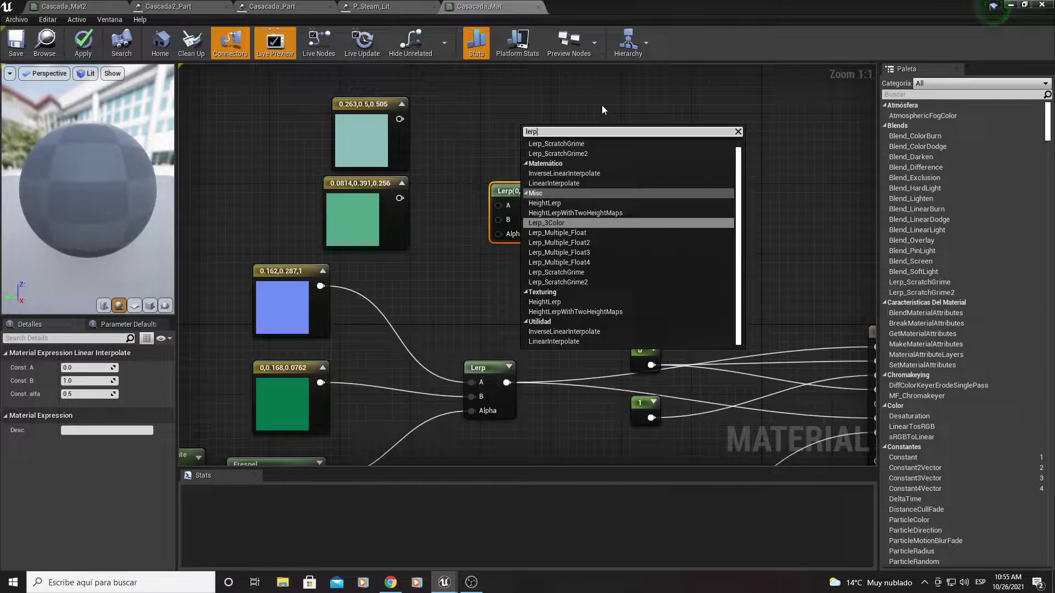
{"action": "left_click", "coordinate": [588, 90]}
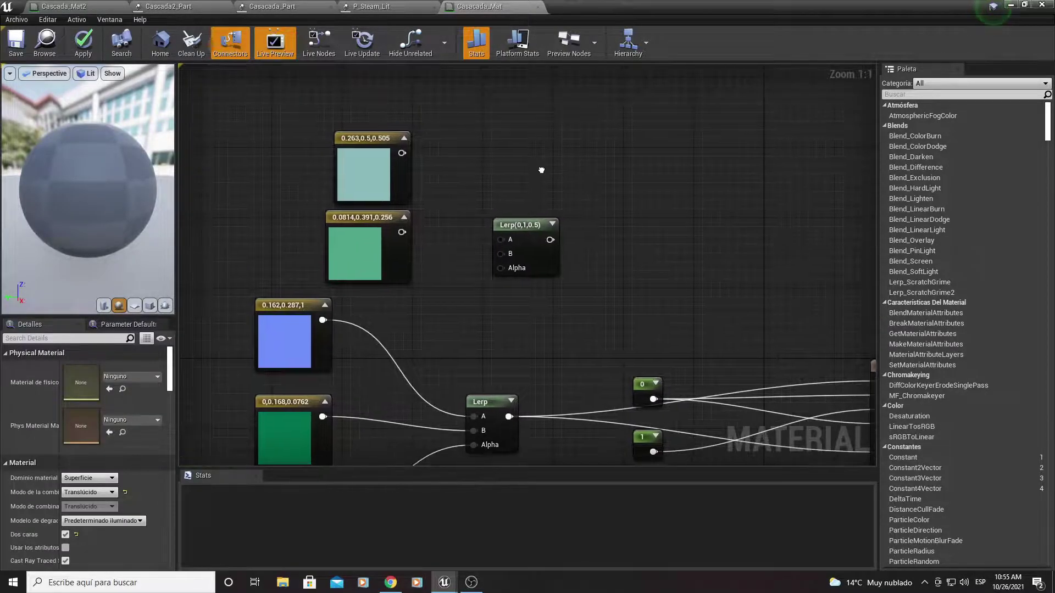
{"action": "left_click_drag", "start_coordinate": [489, 183], "coordinate": [556, 250]}
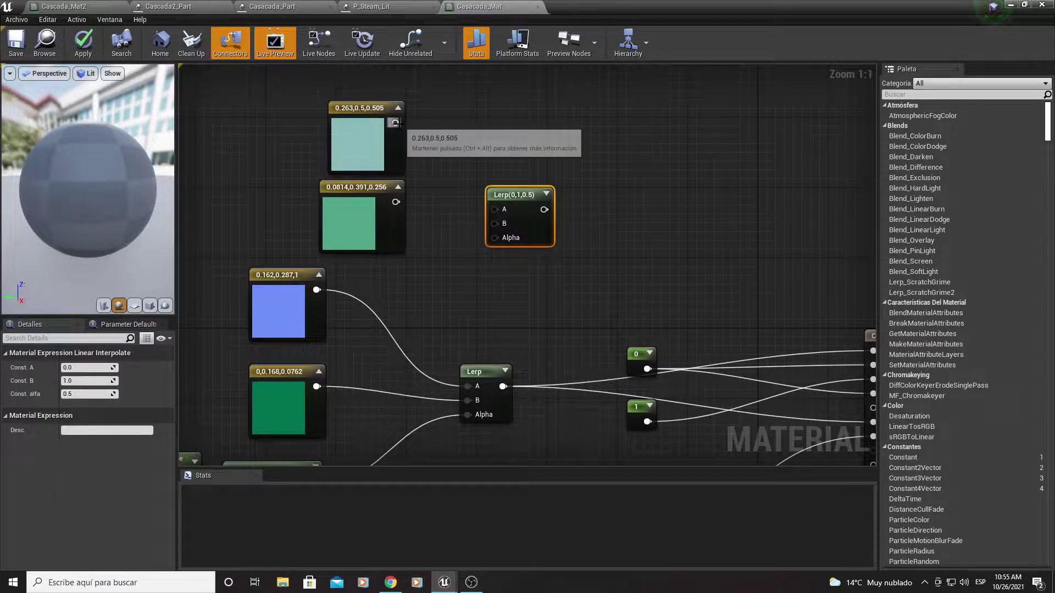
{"action": "left_click_drag", "start_coordinate": [396, 123], "coordinate": [492, 209]}
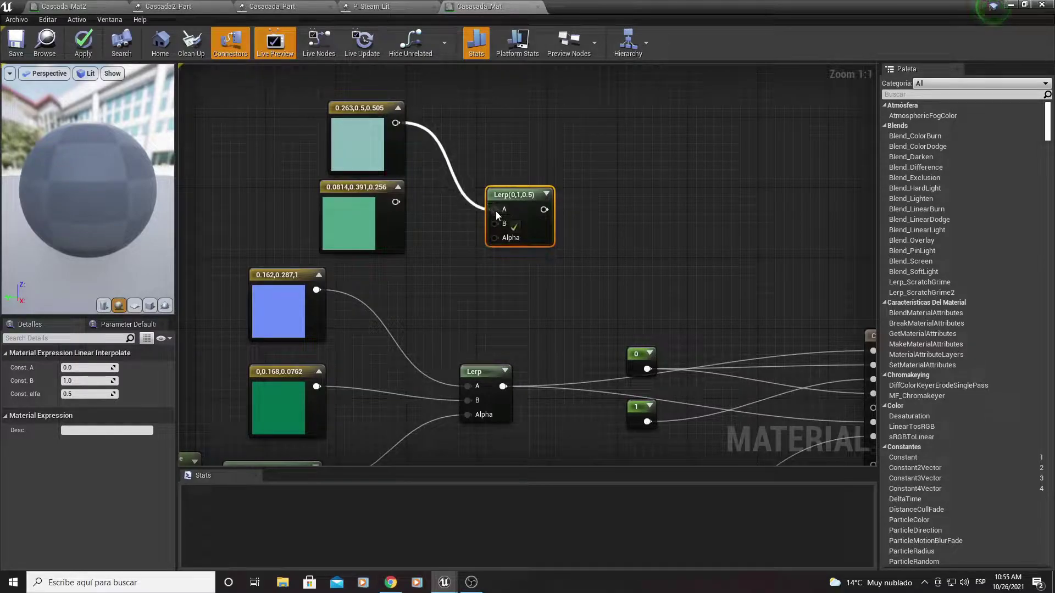
{"action": "mouse_move", "coordinate": [396, 202]}
{"action": "left_mouse_down"}
{"action": "mouse_move", "coordinate": [496, 234]}
{"action": "mouse_move", "coordinate": [509, 176]}
{"action": "left_mouse_up"}
Step: Delete the teal, dark green and new Lerp nodes together
{"action": "right_click_drag", "start_coordinate": [509, 176], "coordinate": [496, 72]}
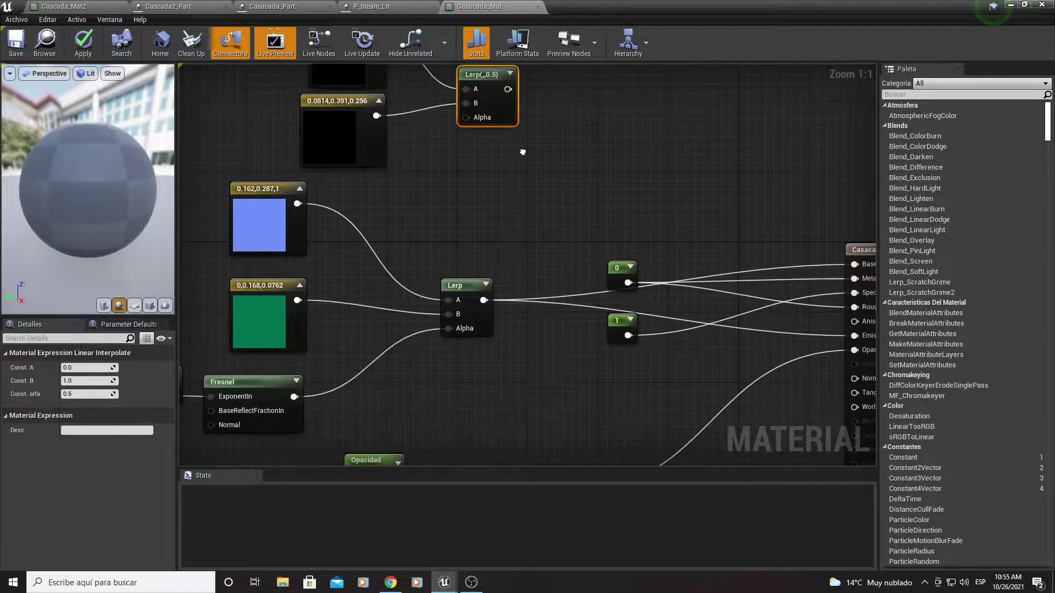
{"action": "right_click_drag", "start_coordinate": [499, 171], "coordinate": [548, 207]}
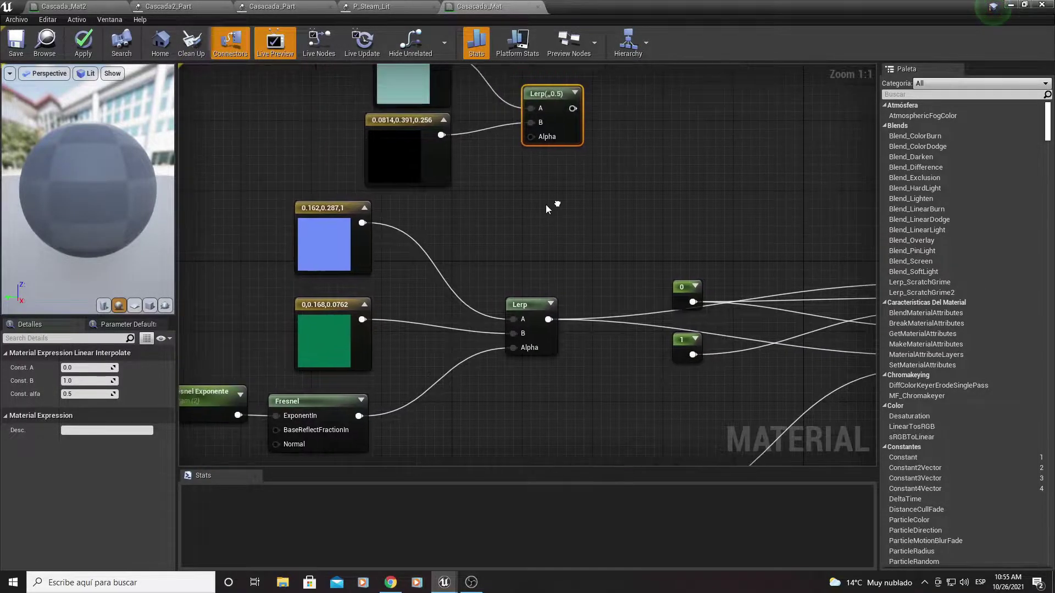
{"action": "right_click_drag", "start_coordinate": [496, 257], "coordinate": [558, 251]}
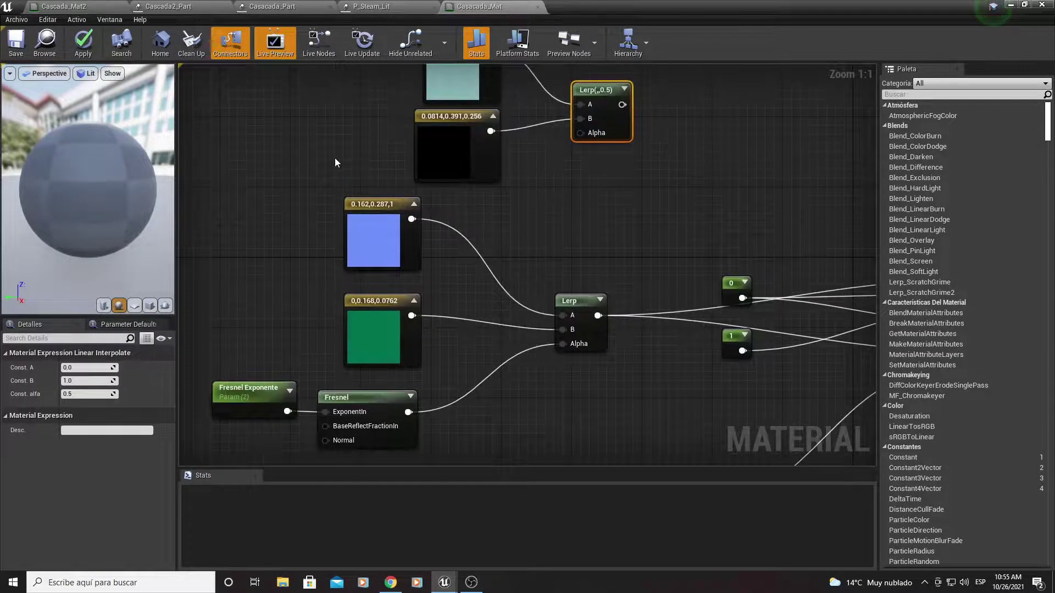
{"action": "left_click_drag", "start_coordinate": [335, 157], "coordinate": [612, 88]}
{"action": "key", "text": "Delete"}
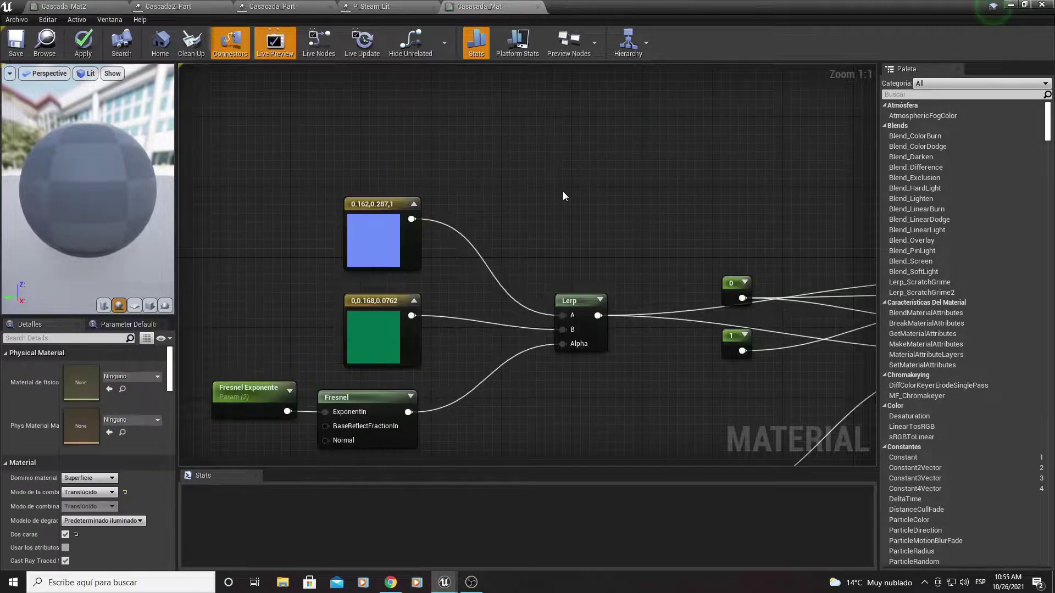
{"action": "right_click_drag", "start_coordinate": [563, 191], "coordinate": [593, 83]}
{"action": "right_click_drag", "start_coordinate": [545, 269], "coordinate": [578, 169]}
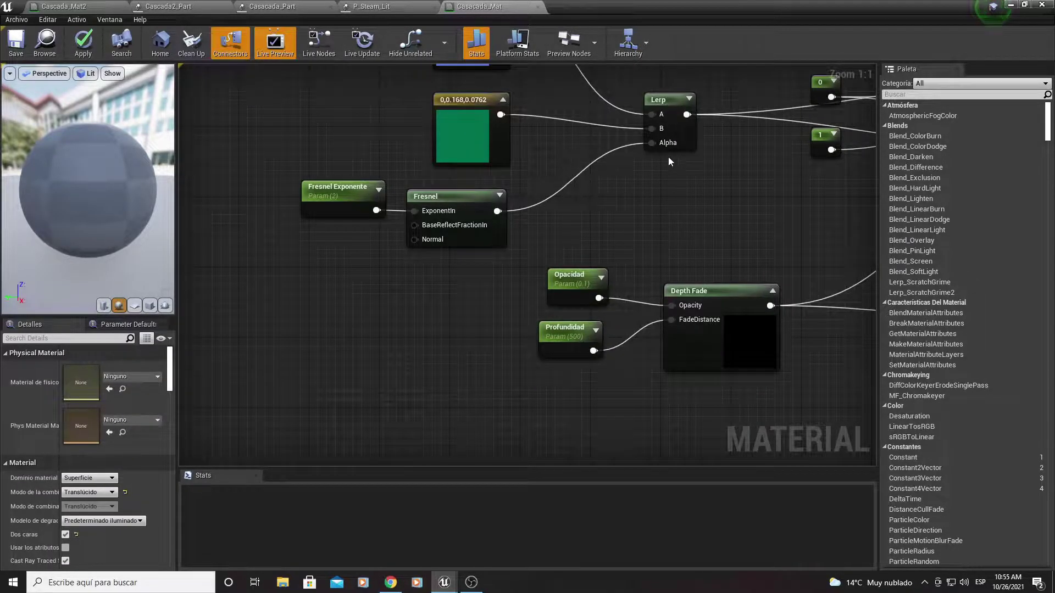
Step: Add a Fresnel node from the 'fresnel' search below the existing graph
{"action": "right_click", "coordinate": [400, 295]}
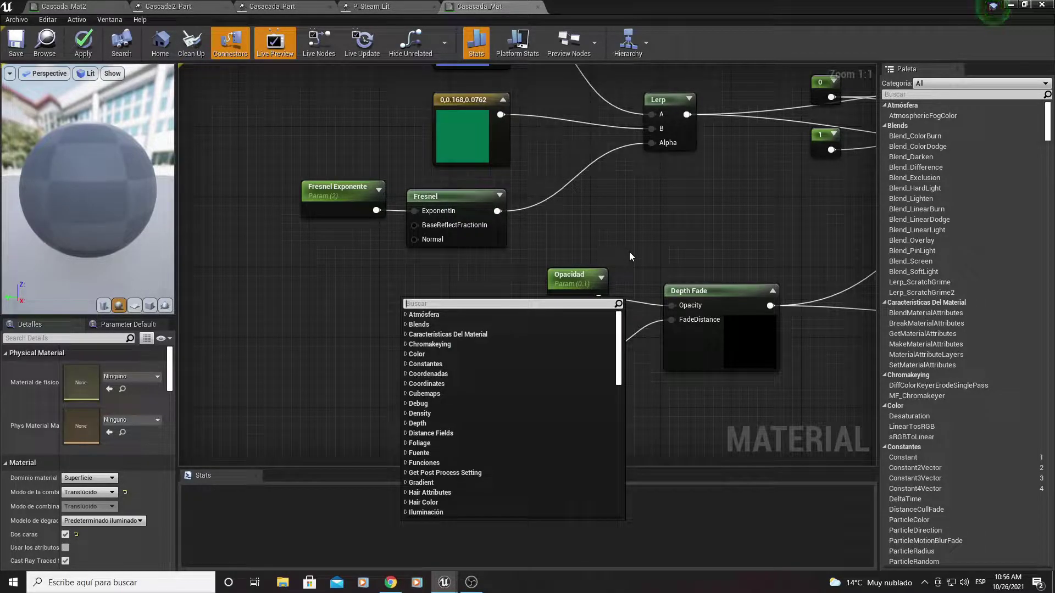
{"action": "type", "text": "fresnel"}
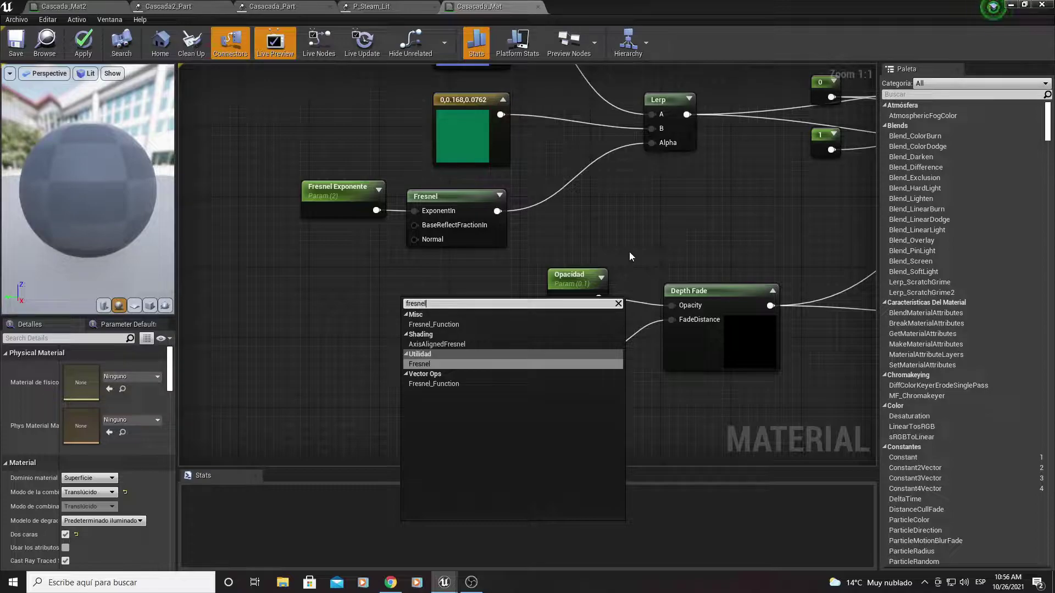
{"action": "key", "text": "Return"}
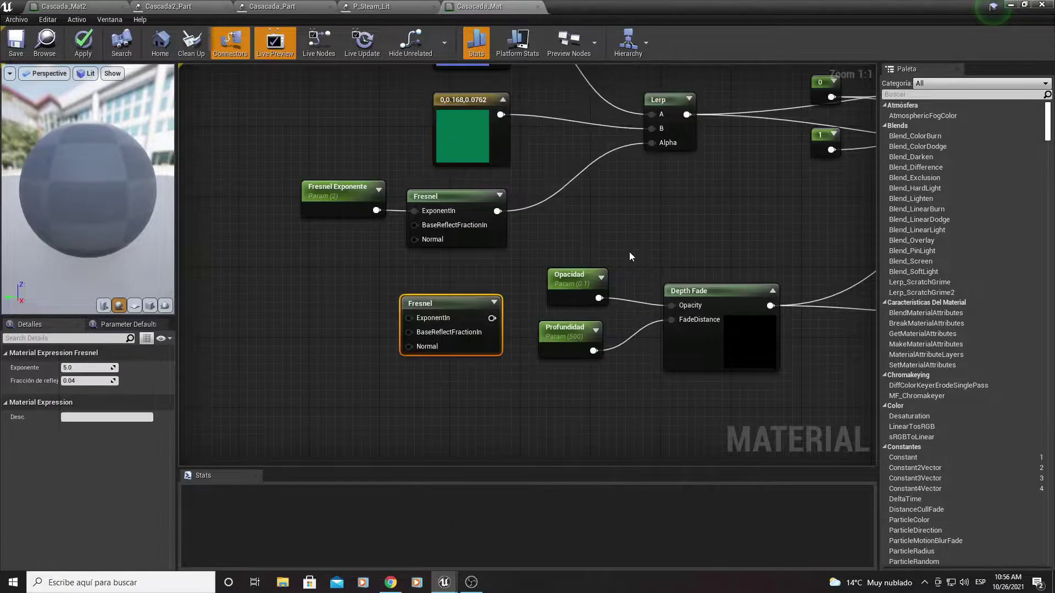
{"action": "left_click_drag", "start_coordinate": [413, 310], "coordinate": [410, 291]}
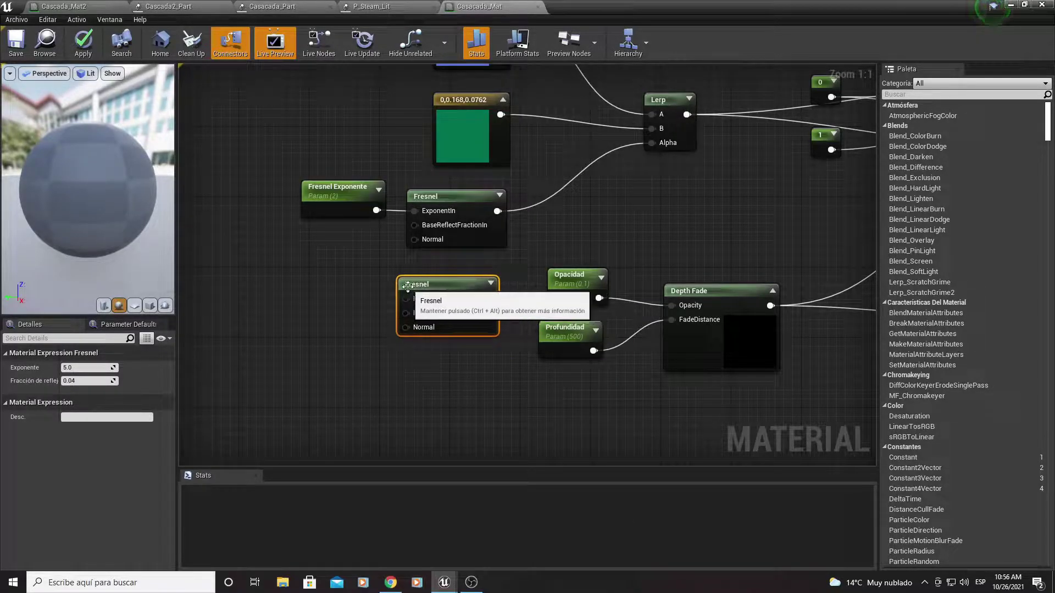
{"action": "right_click_drag", "start_coordinate": [354, 235], "coordinate": [477, 223]}
{"action": "left_click", "coordinate": [476, 189]}
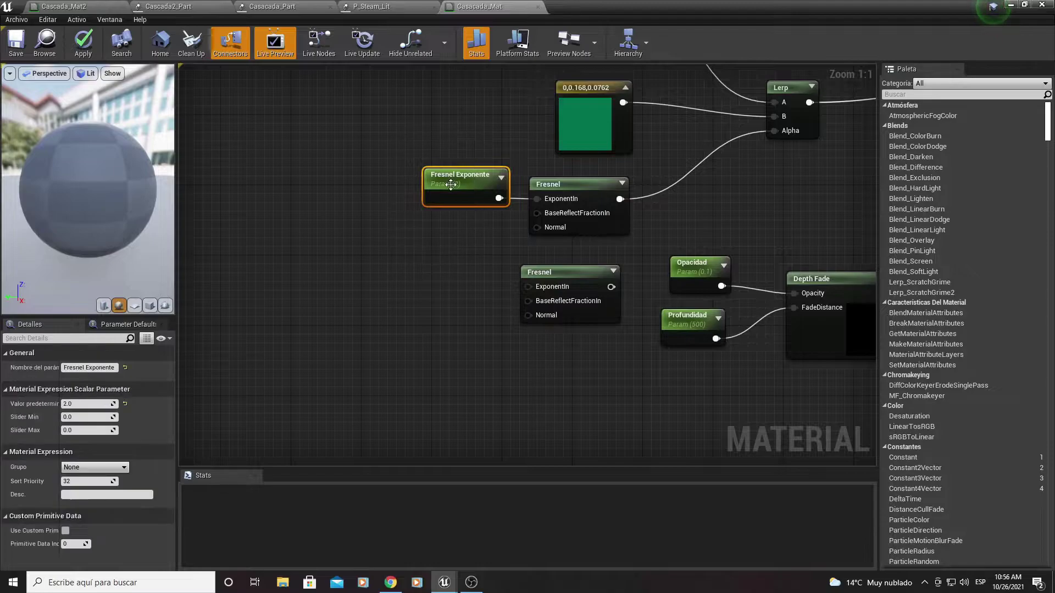
{"action": "right_click", "coordinate": [421, 268]}
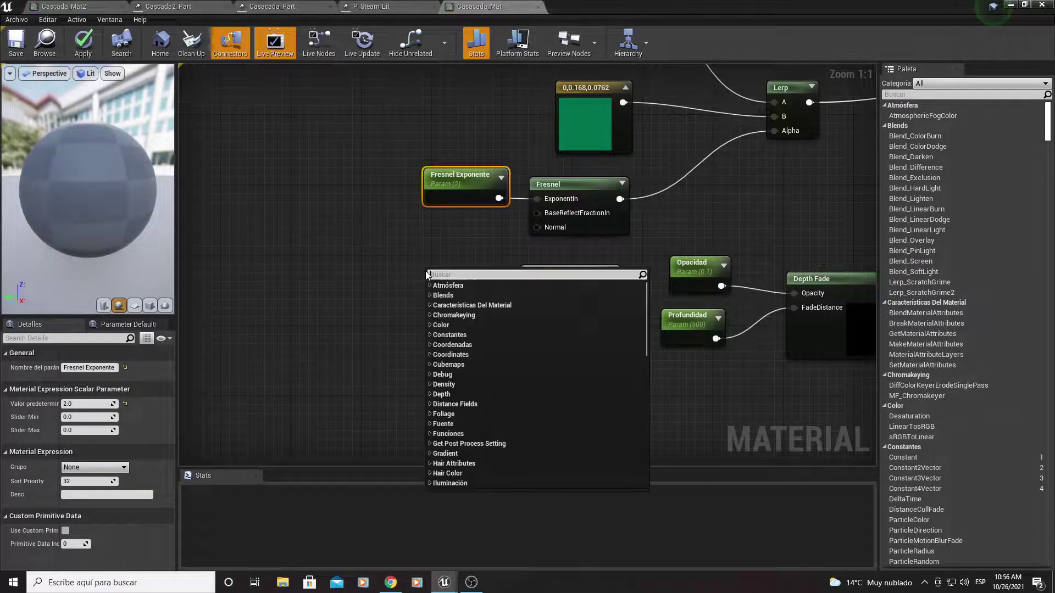
{"action": "left_click", "coordinate": [368, 261]}
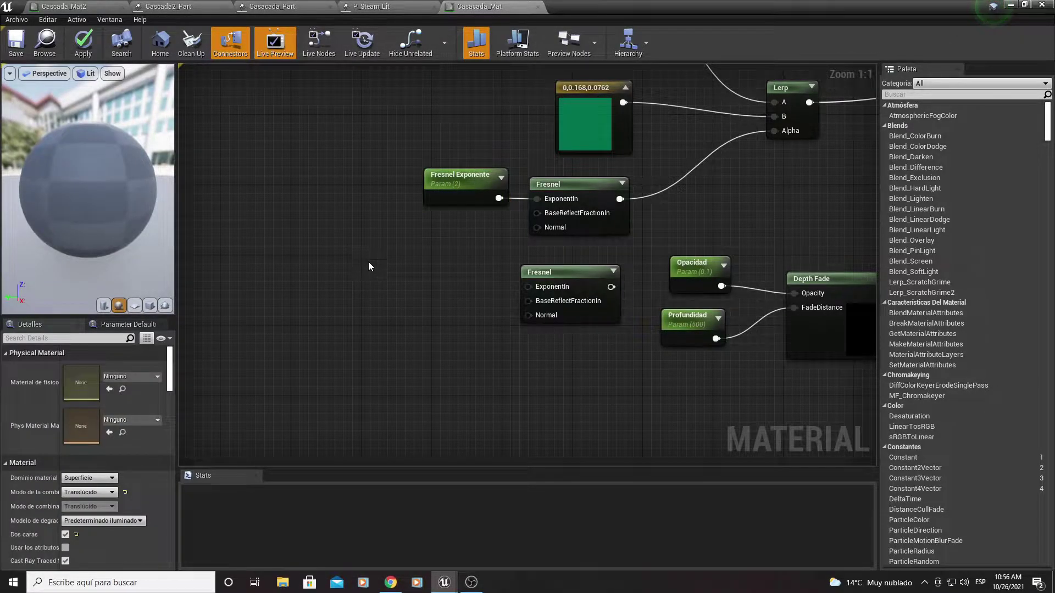
Step: Add a scalar parameter named FresnelExponente with a default value of 2.0
{"action": "left_click", "coordinate": [394, 281]}
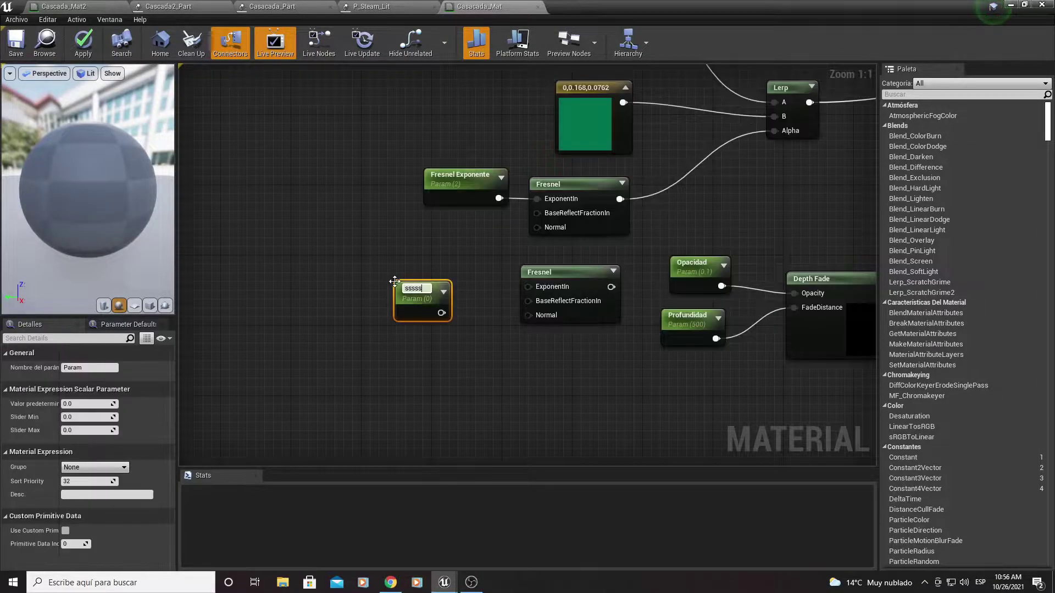
{"action": "type", "text": "ssssssss"}
{"action": "key", "text": "BackSpace"}
{"action": "key", "text": "BackSpace"}
{"action": "key", "text": "BackSpace"}
{"action": "type", "text": "Fres"}
{"action": "type", "text": "nel"}
{"action": "type", "text": "Exponen"}
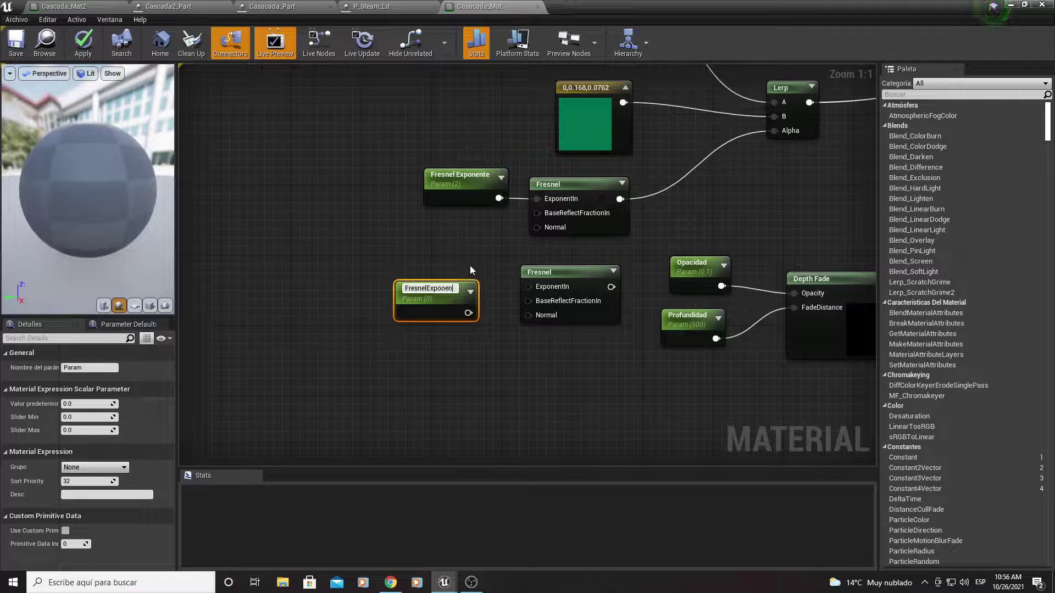
{"action": "type", "text": "te"}
{"action": "key", "text": "Return"}
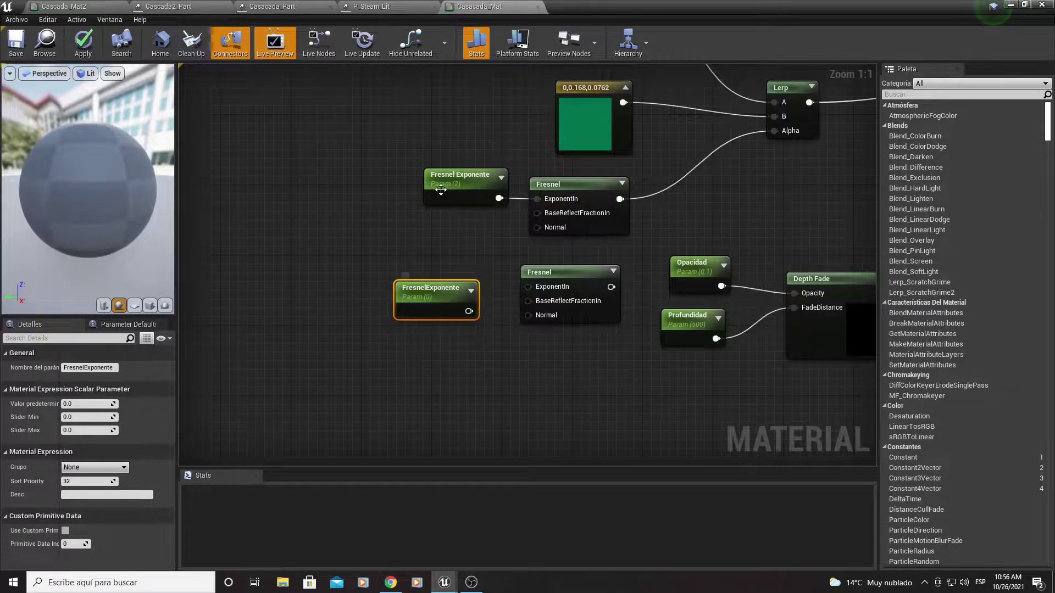
{"action": "left_click", "coordinate": [448, 189]}
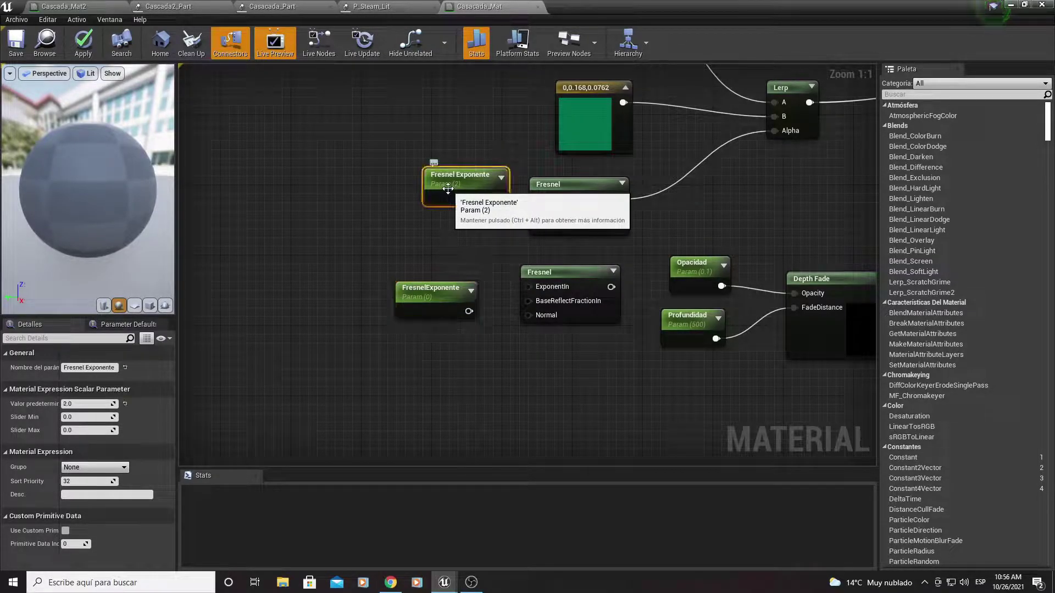
{"action": "left_click", "coordinate": [434, 291]}
{"action": "left_click", "coordinate": [71, 405]}
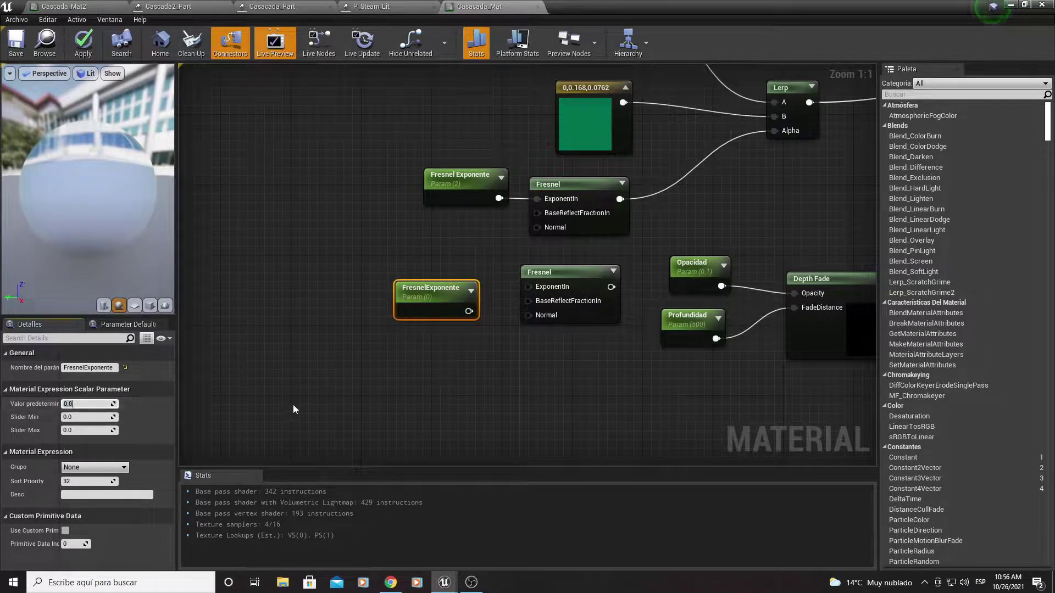
{"action": "type", "text": "2"}
{"action": "key", "text": "Return"}
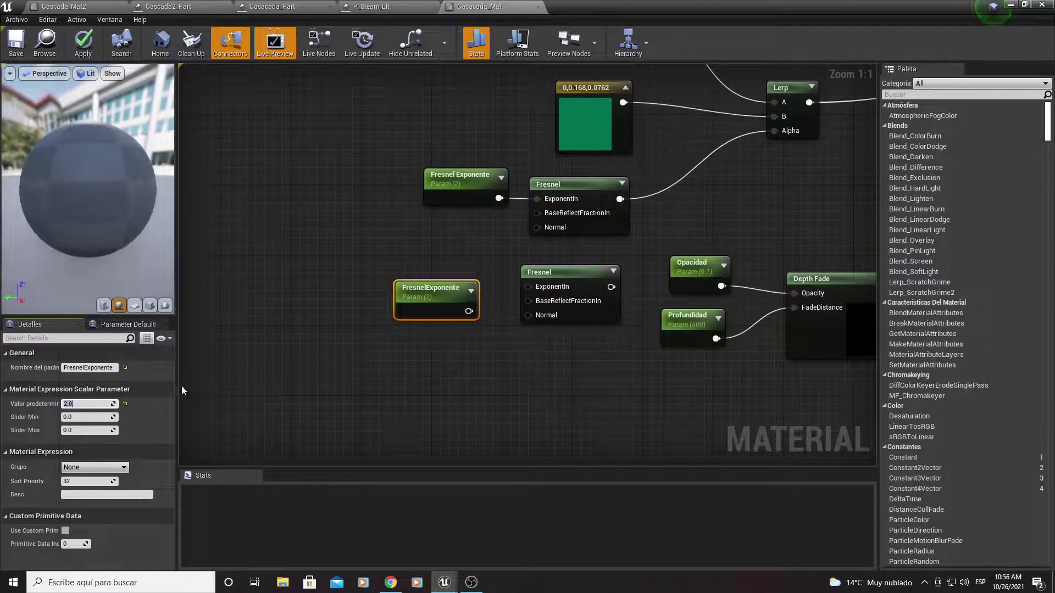
{"action": "left_click", "coordinate": [91, 368]}
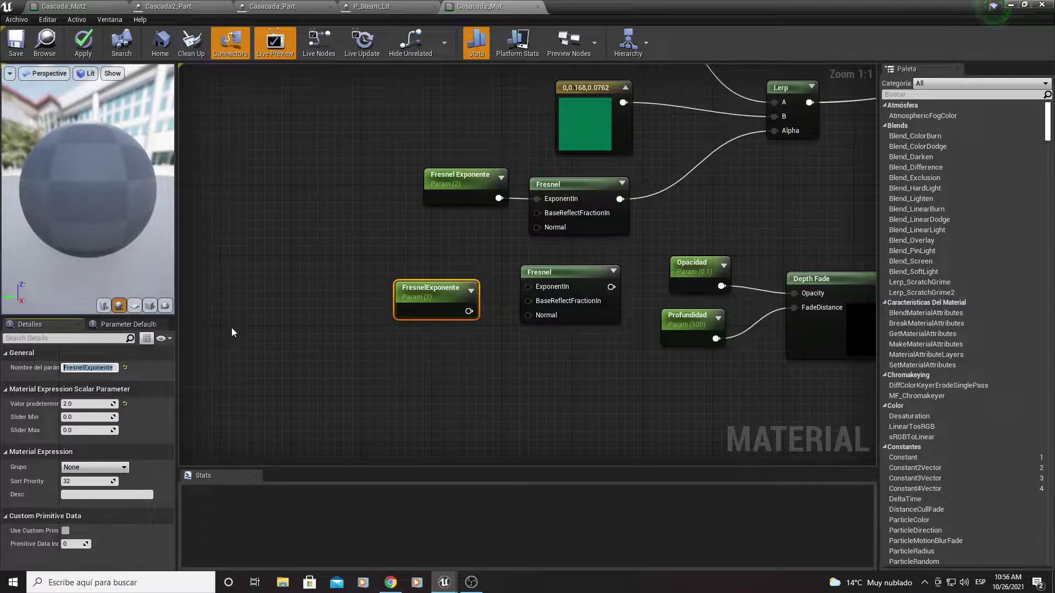
{"action": "key", "text": "Return"}
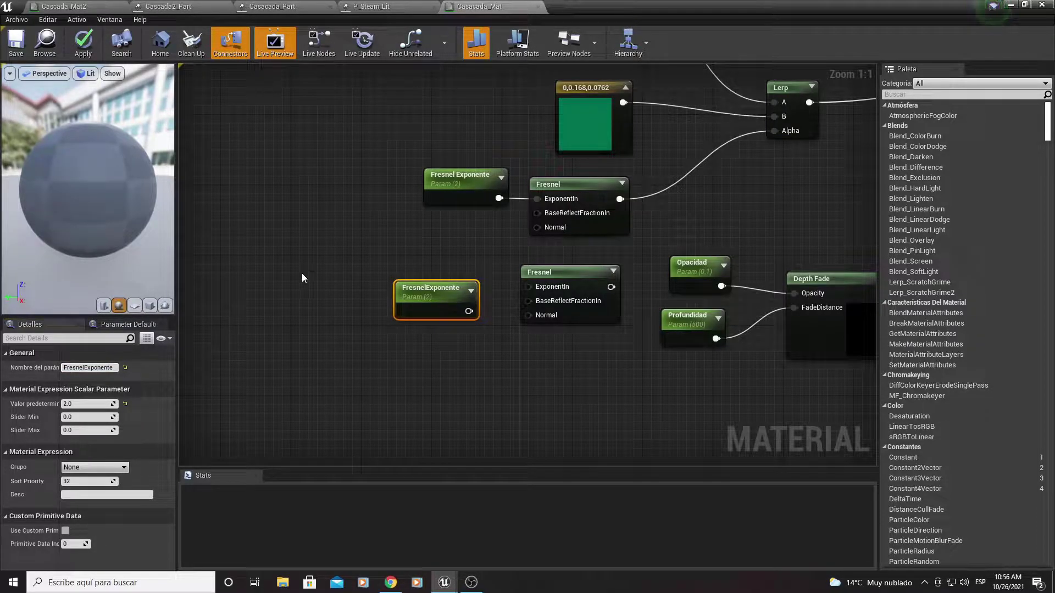
Step: Remove the duplicate FresnelExponente and lower Fresnel nodes
{"action": "left_click", "coordinate": [302, 273]}
{"action": "mouse_move", "coordinate": [325, 242]}
{"action": "left_mouse_down"}
{"action": "mouse_move", "coordinate": [433, 328]}
{"action": "mouse_move", "coordinate": [531, 286]}
{"action": "left_mouse_up"}
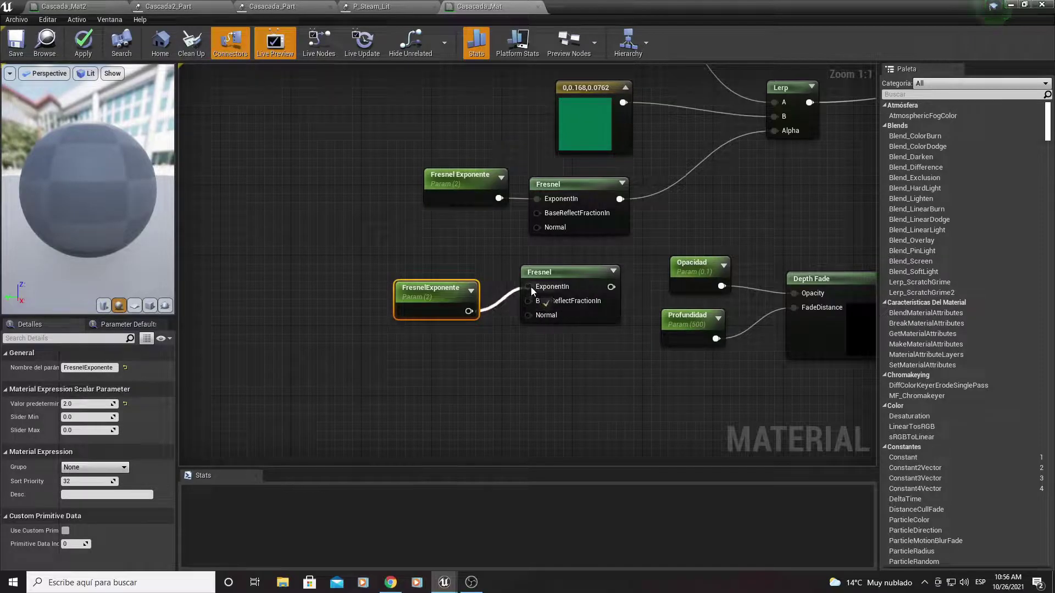
{"action": "right_click_drag", "start_coordinate": [490, 325], "coordinate": [407, 324]}
{"action": "right_click_drag", "start_coordinate": [383, 216], "coordinate": [333, 201]}
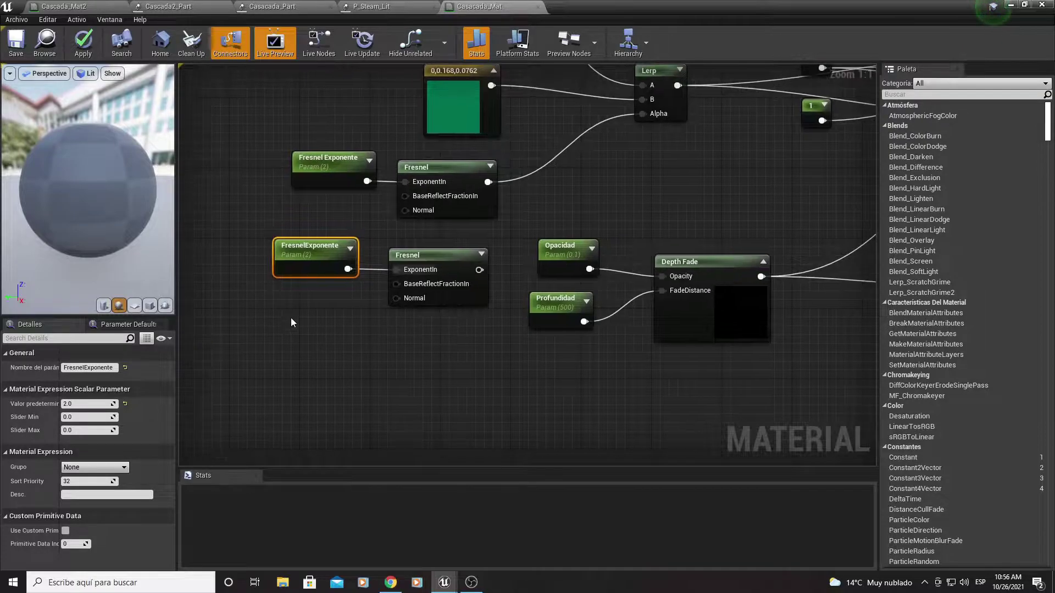
{"action": "left_click_drag", "start_coordinate": [291, 318], "coordinate": [417, 263]}
{"action": "key", "text": "Delete"}
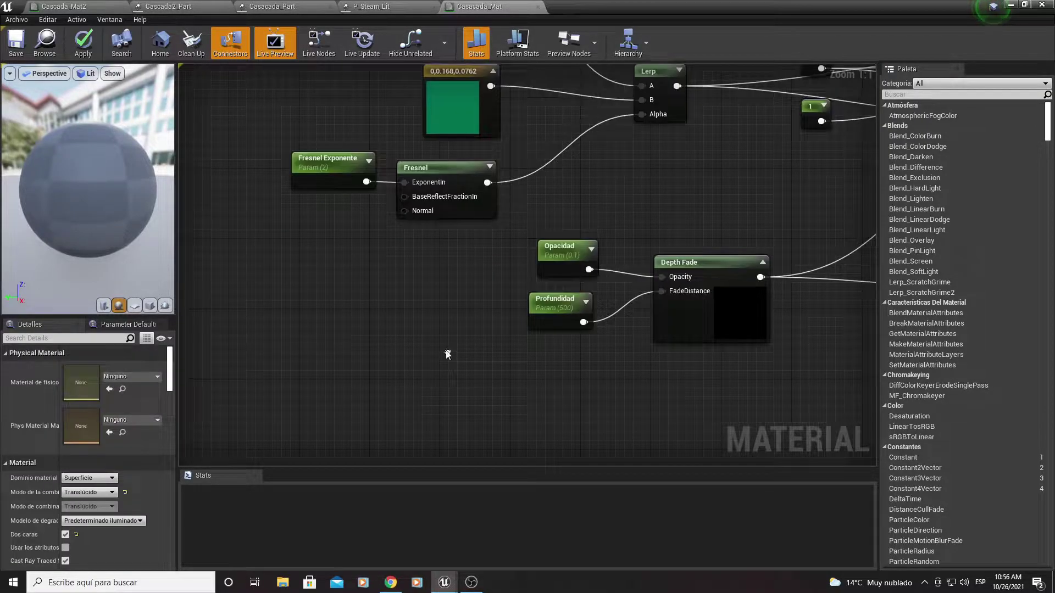
Step: Pan the graph past the Lerp node to the empty area below Depth Fade
{"action": "right_click", "coordinate": [446, 125]}
{"action": "left_click", "coordinate": [397, 300]}
{"action": "right_click_drag", "start_coordinate": [399, 300], "coordinate": [323, 379]}
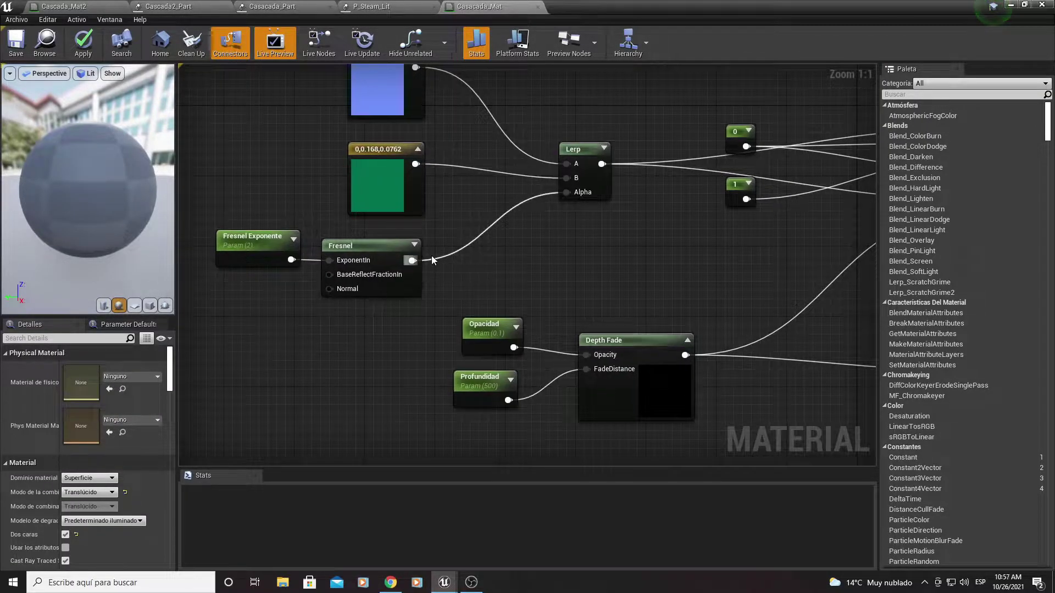
{"action": "left_click", "coordinate": [577, 149]}
{"action": "mouse_move", "coordinate": [608, 222]}
{"action": "right_mouse_down"}
{"action": "mouse_move", "coordinate": [531, 249]}
{"action": "mouse_move", "coordinate": [523, 200]}
{"action": "right_mouse_up"}
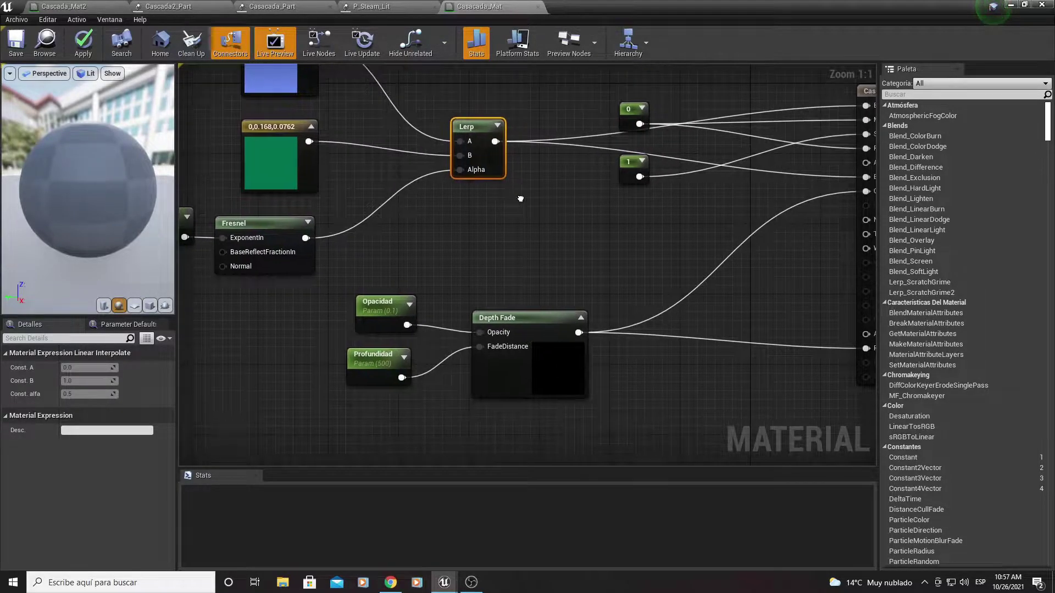
{"action": "right_click_drag", "start_coordinate": [447, 245], "coordinate": [476, 207]}
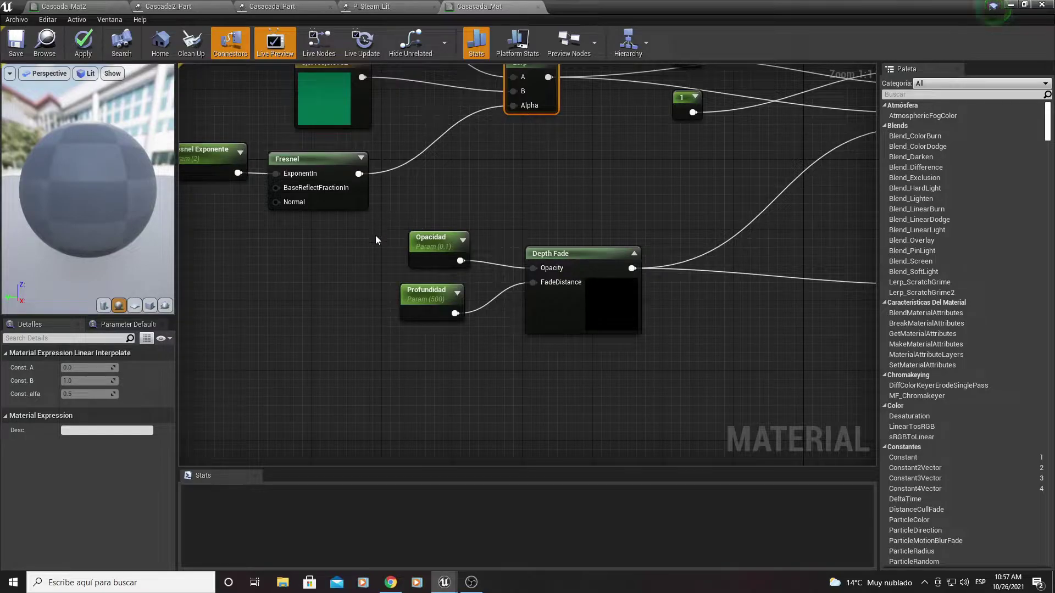
Step: Add a scalar parameter named opacidad below the Profundidad node
{"action": "left_click", "coordinate": [397, 376]}
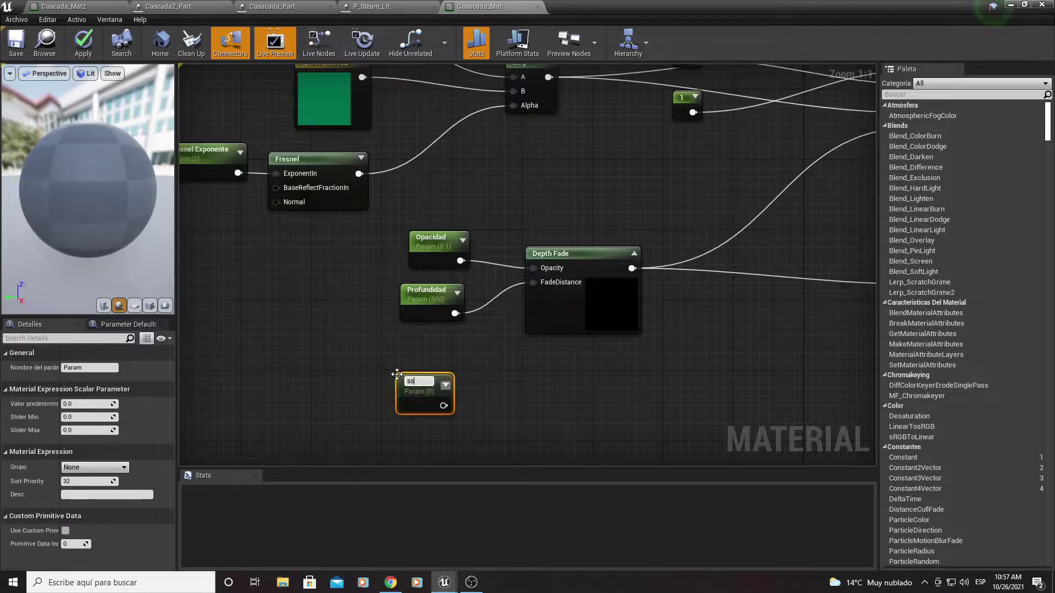
{"action": "type", "text": "sss"}
{"action": "key", "text": "BackSpace"}
{"action": "key", "text": "BackSpace"}
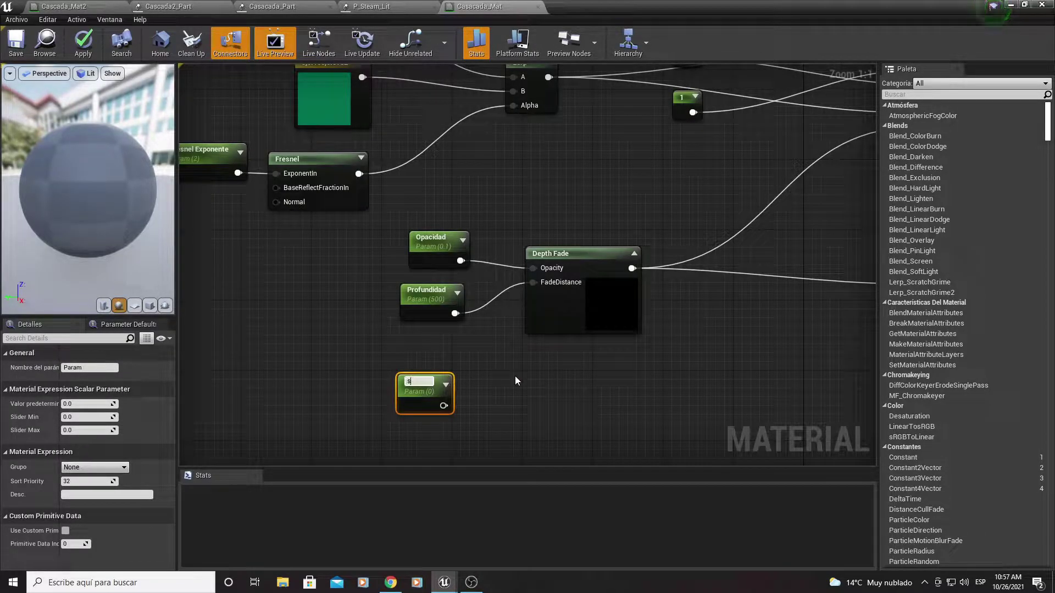
{"action": "key", "text": "BackSpace"}
{"action": "type", "text": "opacidad"}
{"action": "key", "text": "Return"}
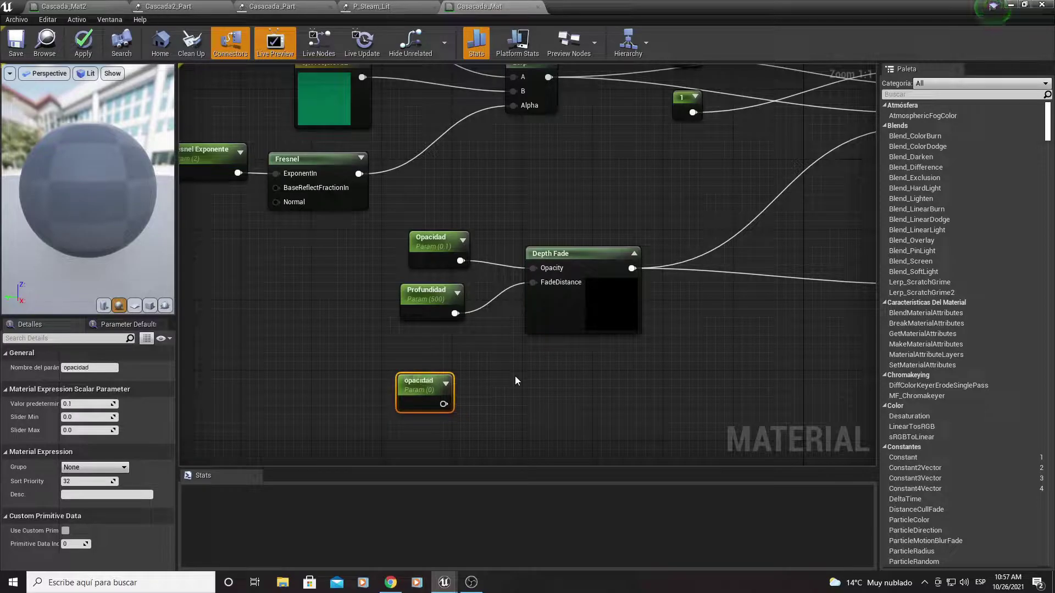
{"action": "right_click_drag", "start_coordinate": [546, 442], "coordinate": [561, 361]}
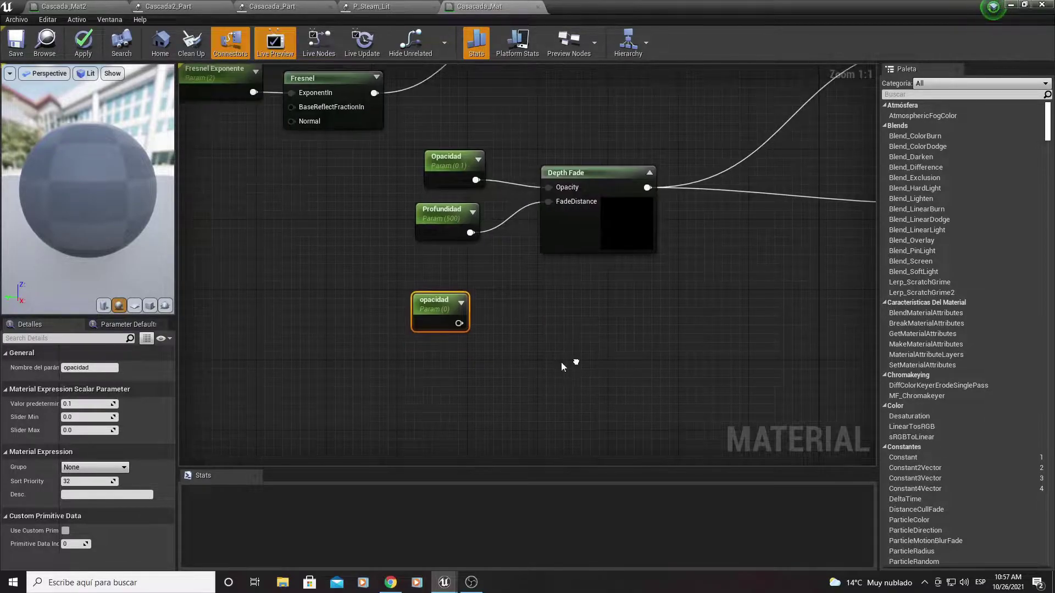
Step: Add a ScalarParameter via the 'param' search, place it below opacidad, and name it Profundidad
{"action": "right_click", "coordinate": [515, 346]}
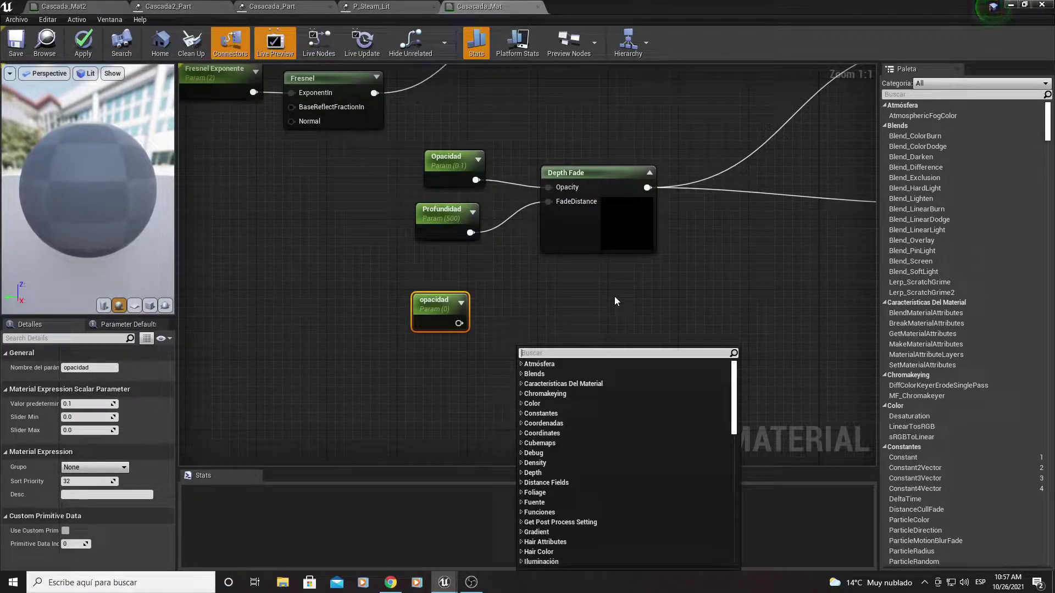
{"action": "type", "text": "escalar"}
{"action": "key", "text": "BackSpace"}
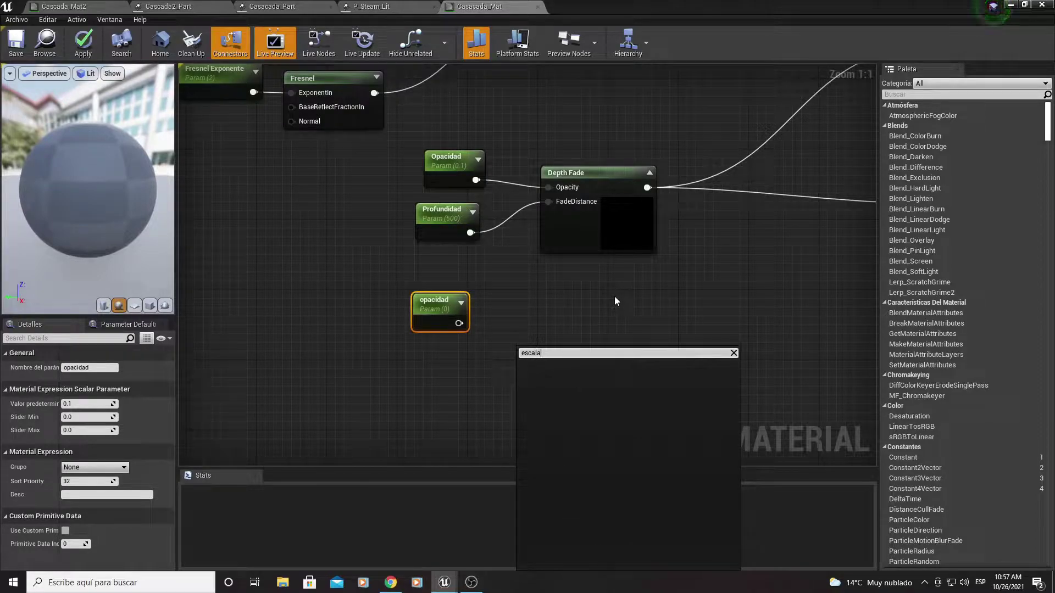
{"action": "key", "text": "BackSpace"}
{"action": "key", "text": "BackSpace"}
{"action": "key", "text": "BackSpace"}
{"action": "key", "text": "BackSpace"}
{"action": "key", "text": "BackSpace"}
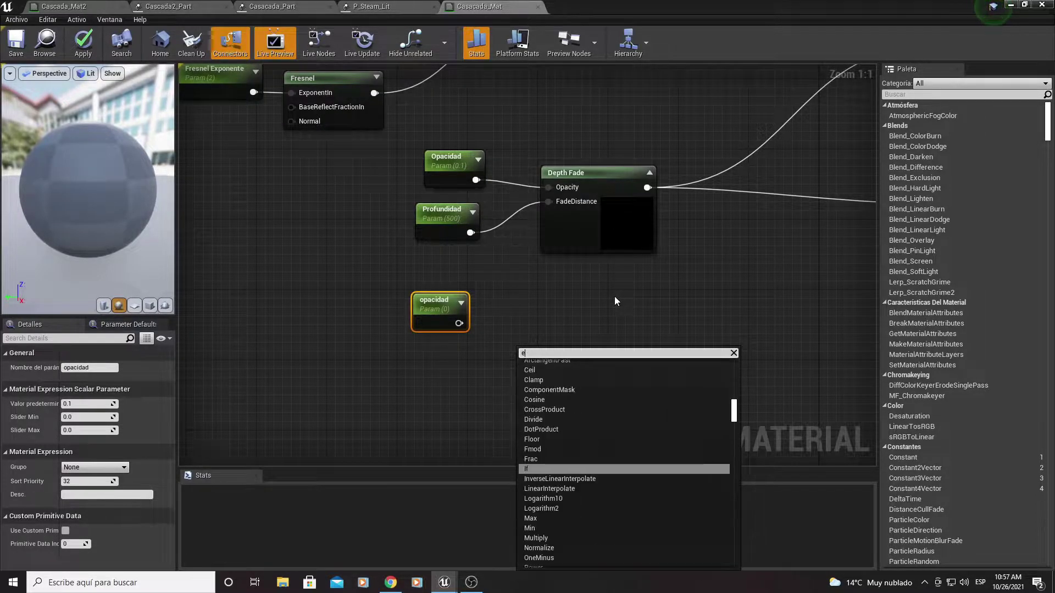
{"action": "type", "text": "param"}
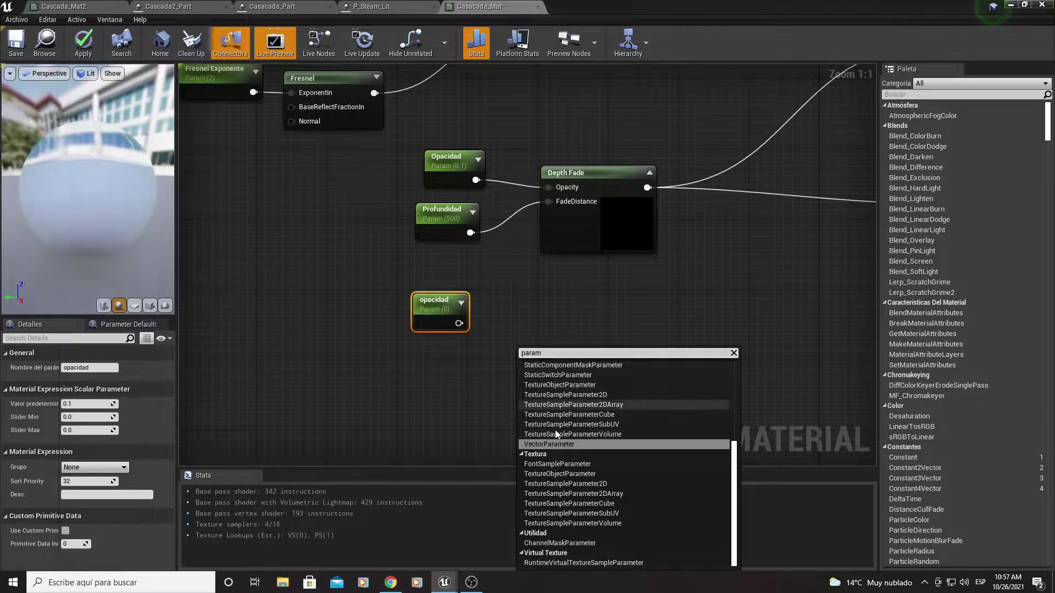
{"action": "scroll", "coordinate": [575, 449], "scroll_direction": "up", "scroll_amount": 2}
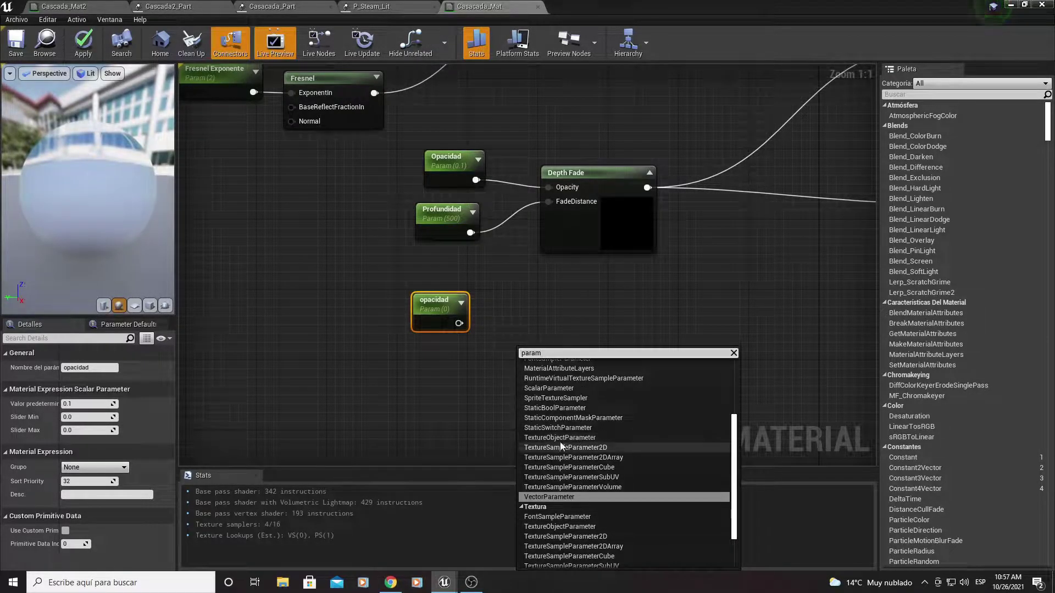
{"action": "left_click", "coordinate": [548, 389]}
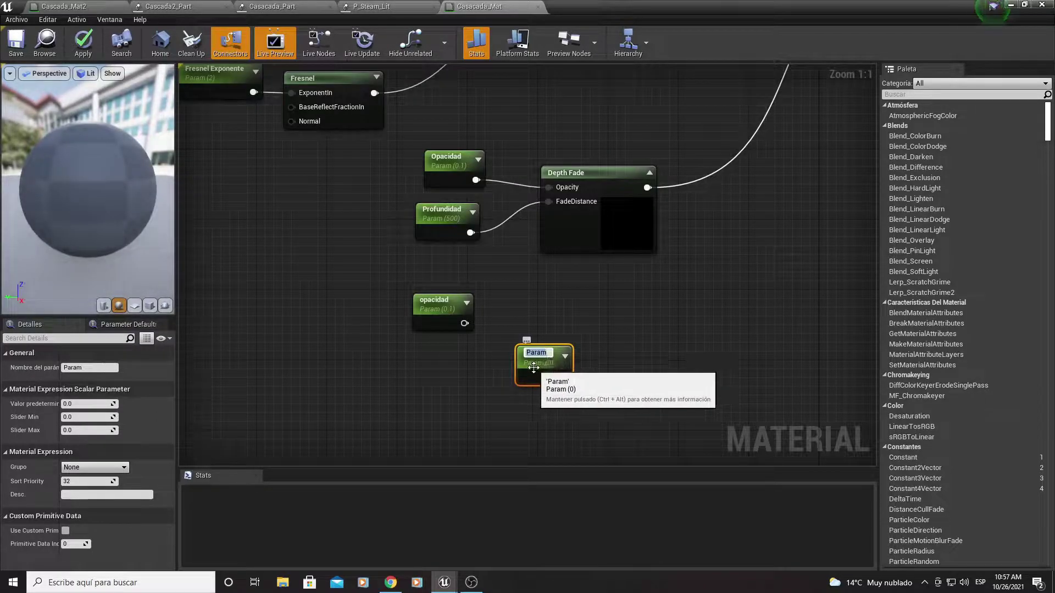
{"action": "mouse_move", "coordinate": [532, 362]}
{"action": "left_mouse_down"}
{"action": "mouse_move", "coordinate": [429, 361]}
{"action": "mouse_move", "coordinate": [437, 362]}
{"action": "left_mouse_up"}
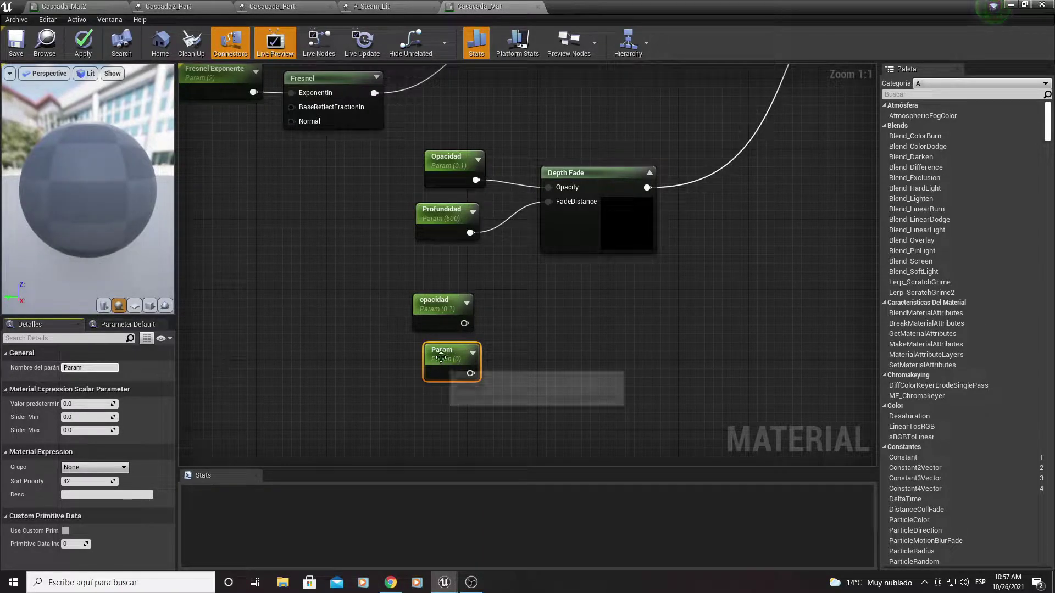
{"action": "double_click", "coordinate": [441, 350]}
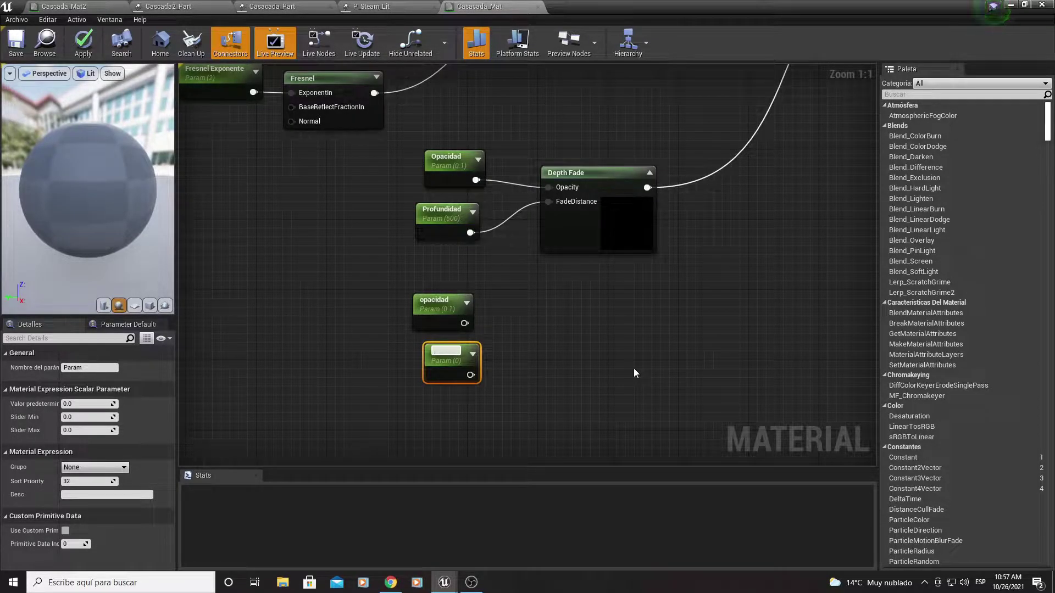
{"action": "type", "text": "Profundidad"}
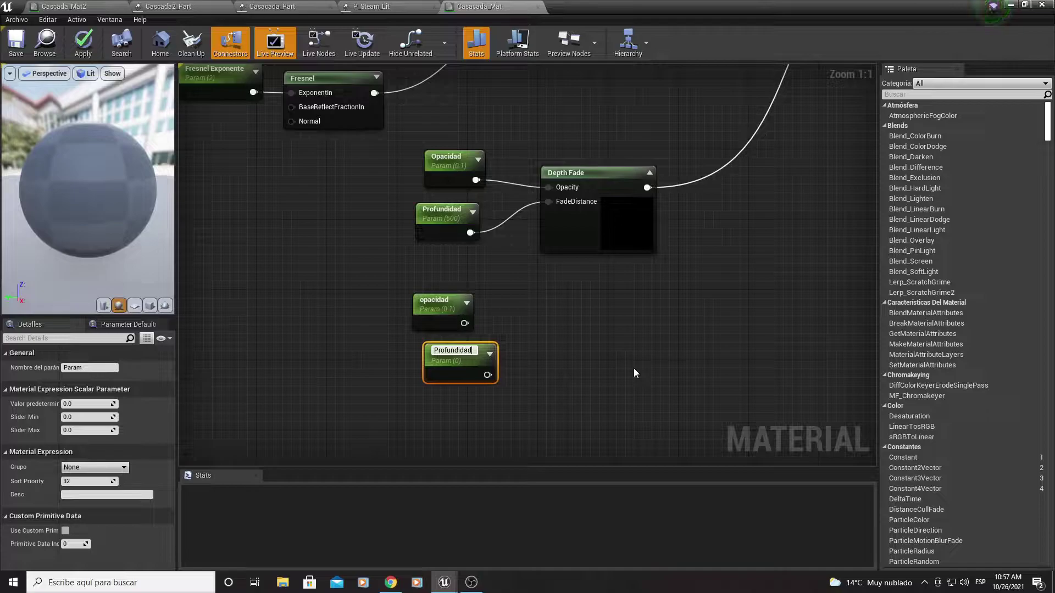
{"action": "key", "text": "Return"}
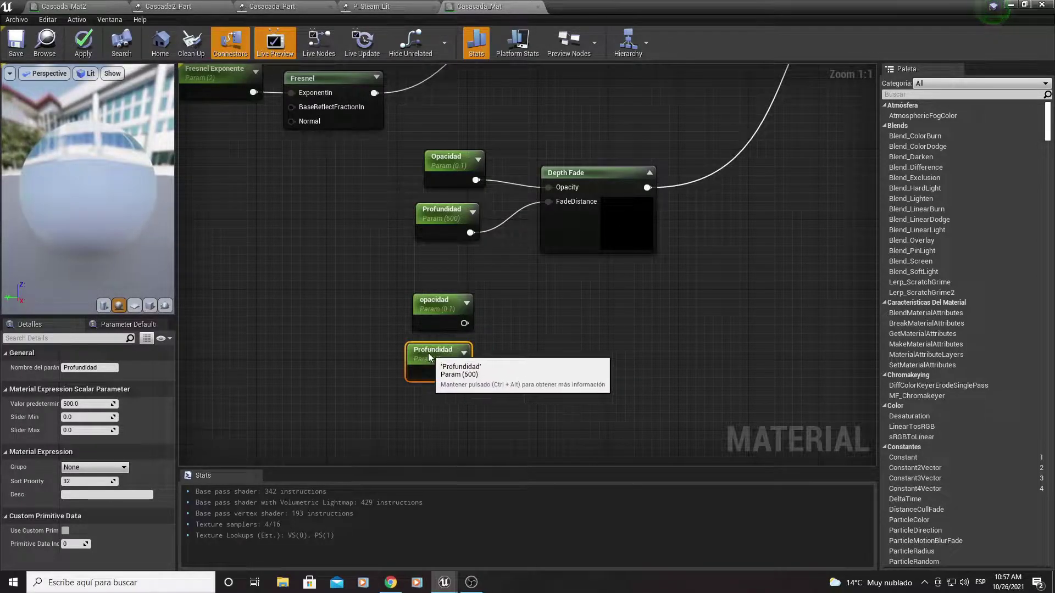
{"action": "mouse_move", "coordinate": [508, 321]}
{"action": "right_mouse_down"}
{"action": "mouse_move", "coordinate": [492, 295]}
{"action": "mouse_move", "coordinate": [468, 317]}
{"action": "right_mouse_up"}
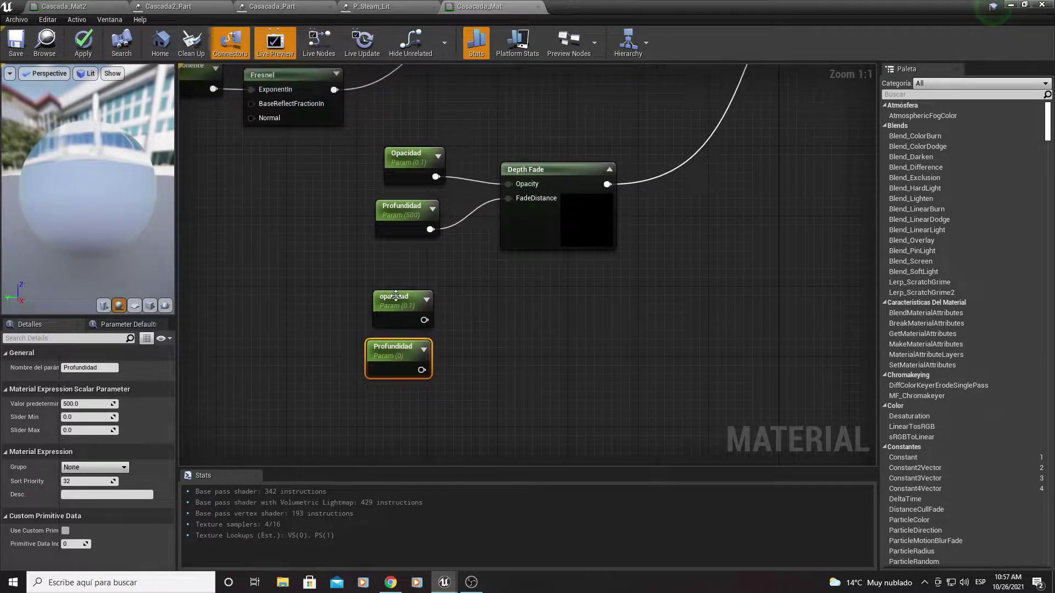
Step: Set the Opacidad parameter's default value to 1
{"action": "left_click", "coordinate": [388, 300]}
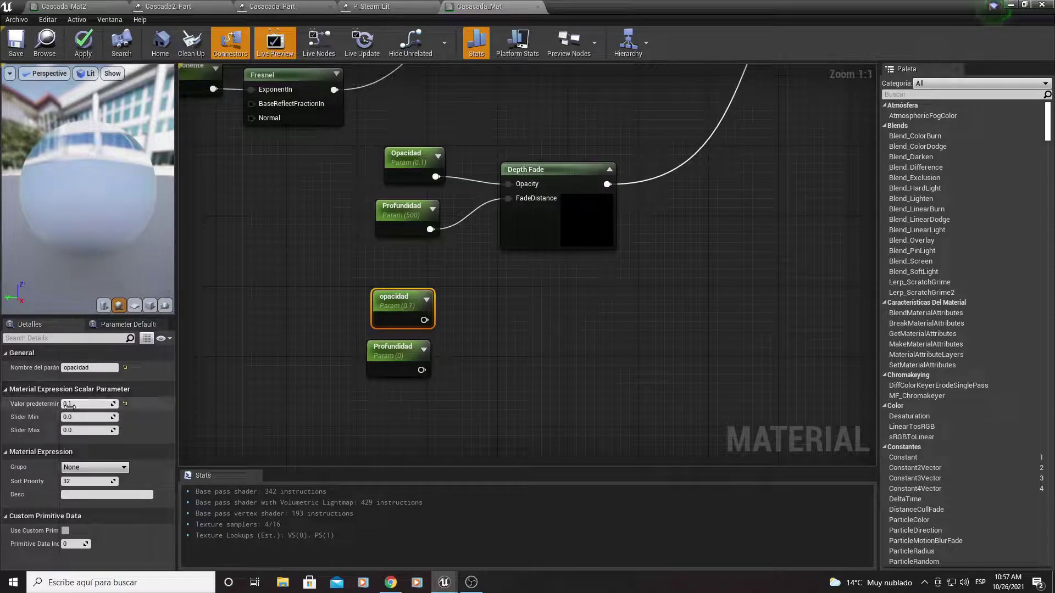
{"action": "left_click", "coordinate": [412, 161]}
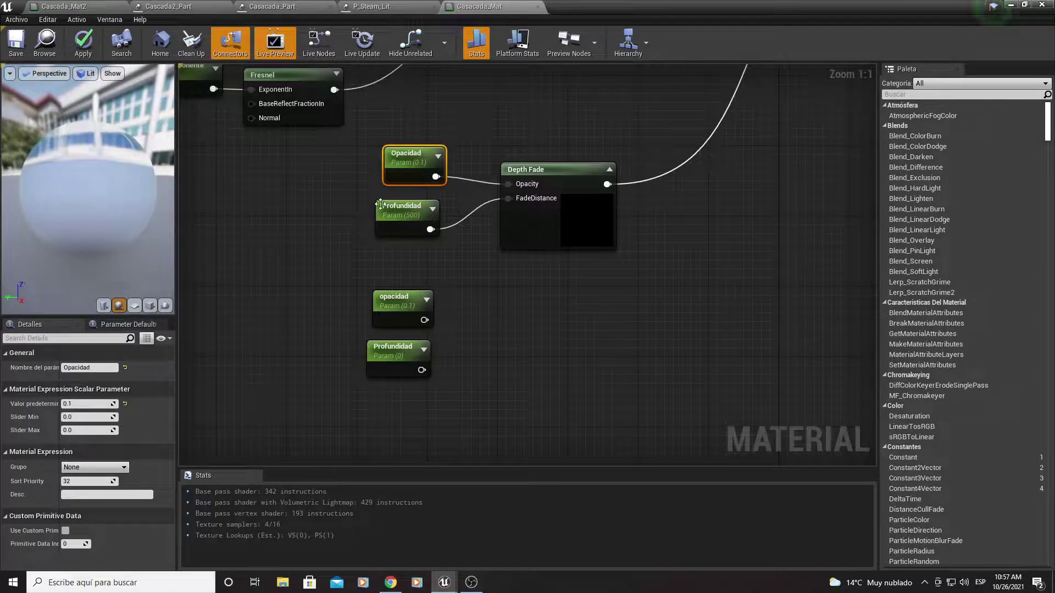
{"action": "left_click", "coordinate": [88, 404]}
{"action": "type", "text": "1"}
{"action": "key", "text": "Return"}
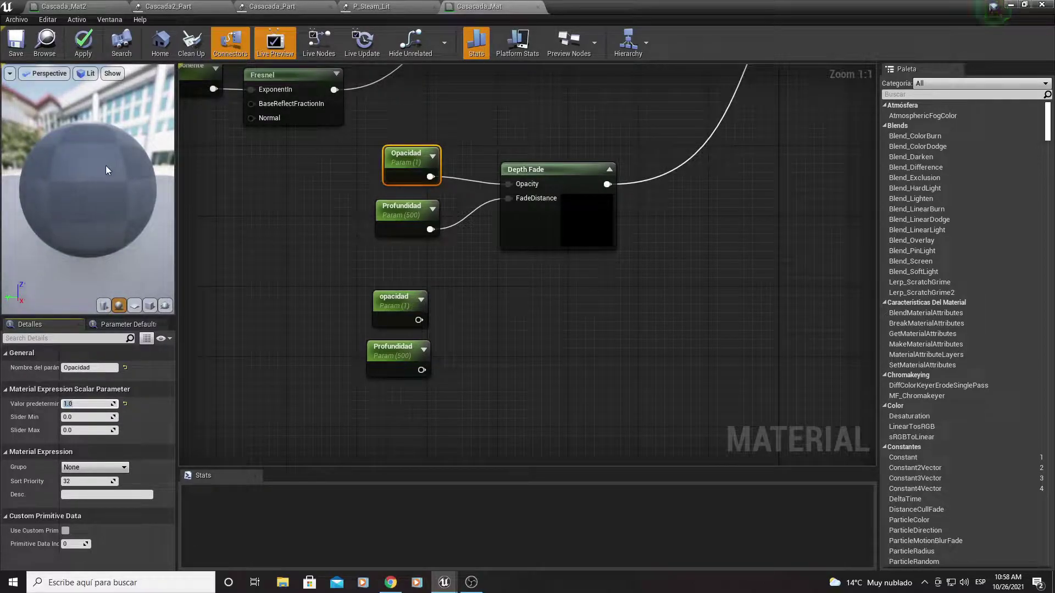
Step: Connect Opacidad's output to Depth Fade's Opacity input
{"action": "left_click", "coordinate": [434, 219]}
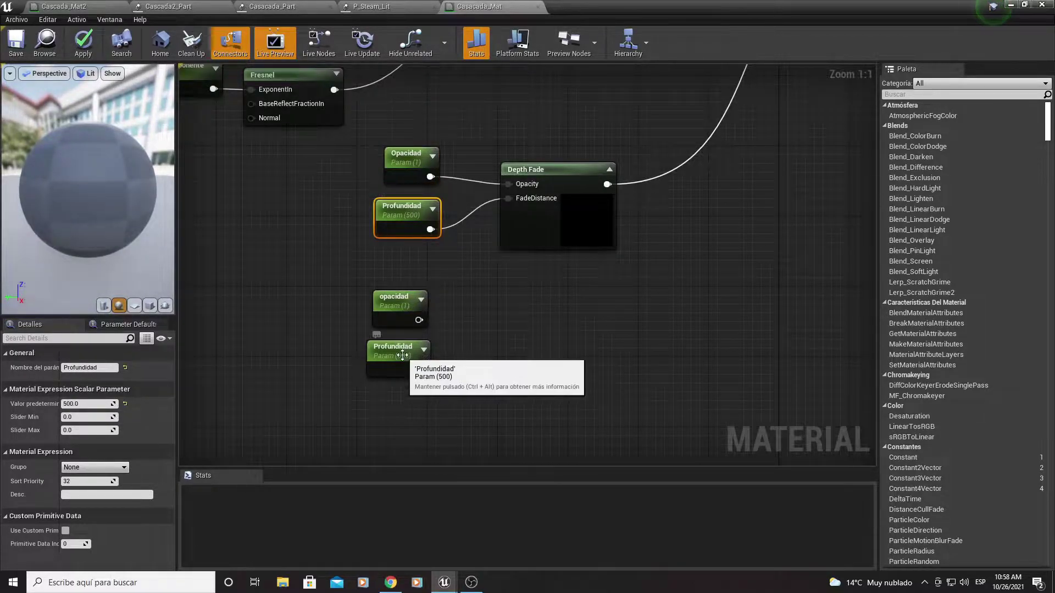
{"action": "left_click", "coordinate": [406, 362]}
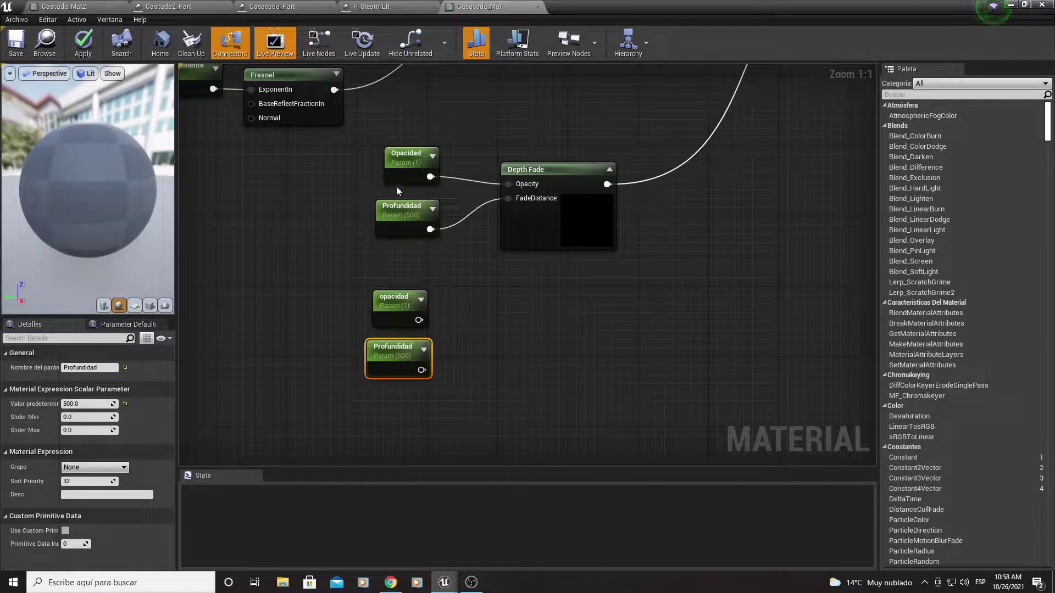
{"action": "left_click_drag", "start_coordinate": [339, 407], "coordinate": [434, 281]}
{"action": "left_click", "coordinate": [474, 282]}
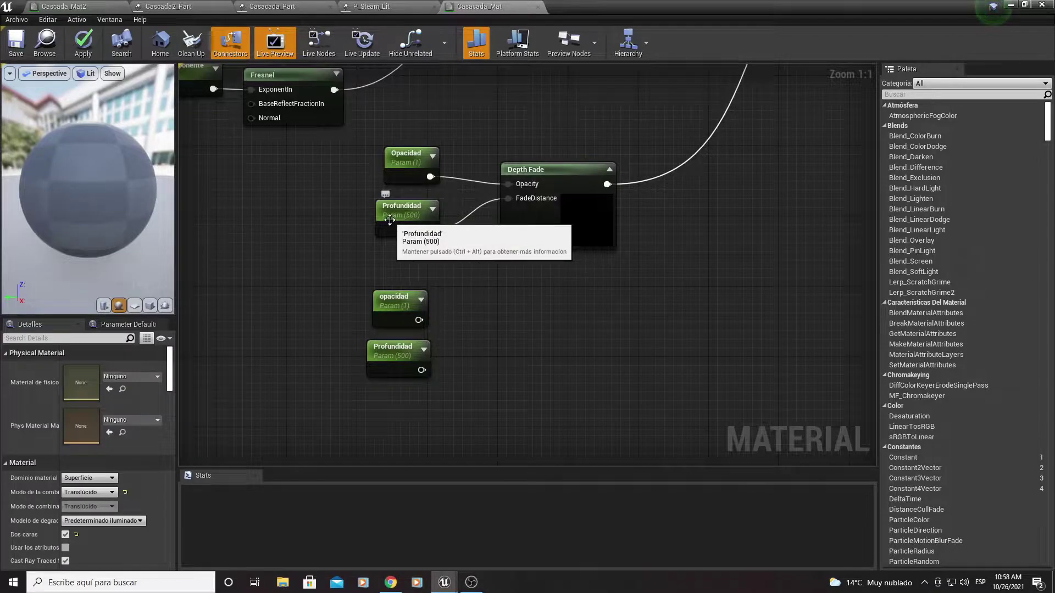
{"action": "left_click", "coordinate": [418, 226]}
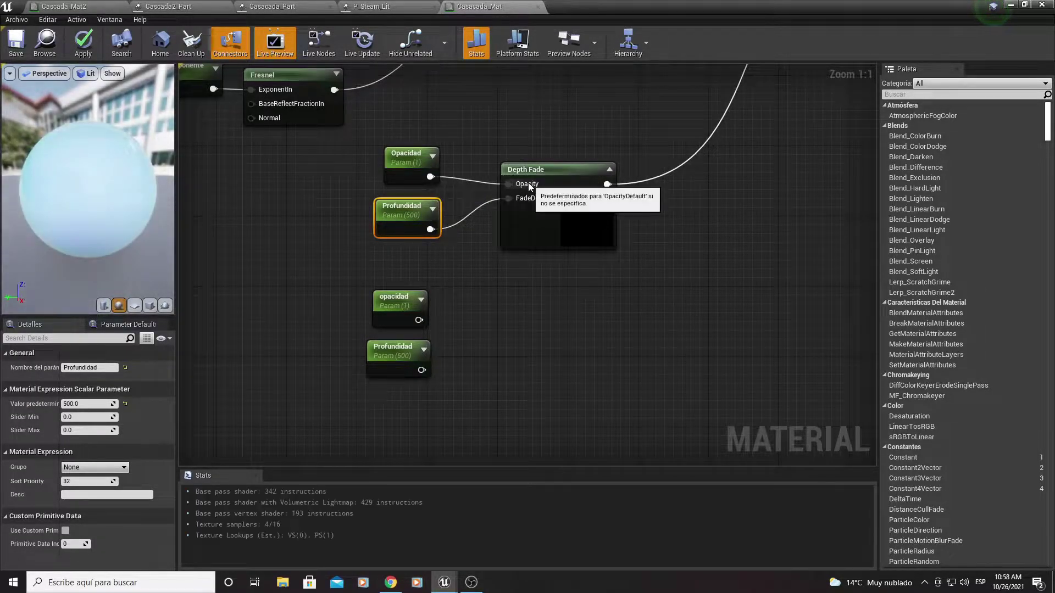
{"action": "left_click_drag", "start_coordinate": [492, 182], "coordinate": [529, 182]}
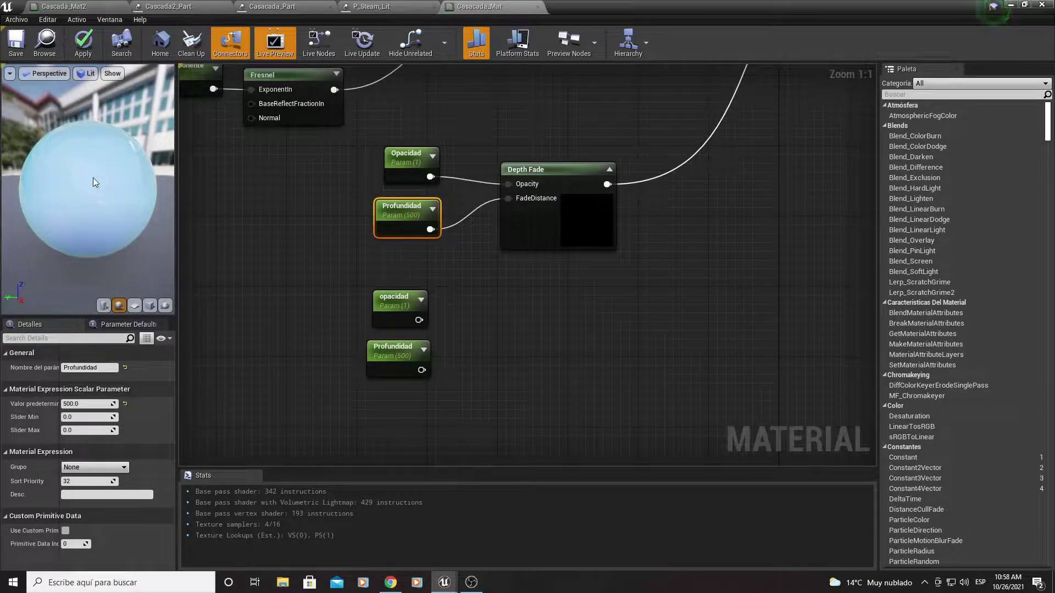
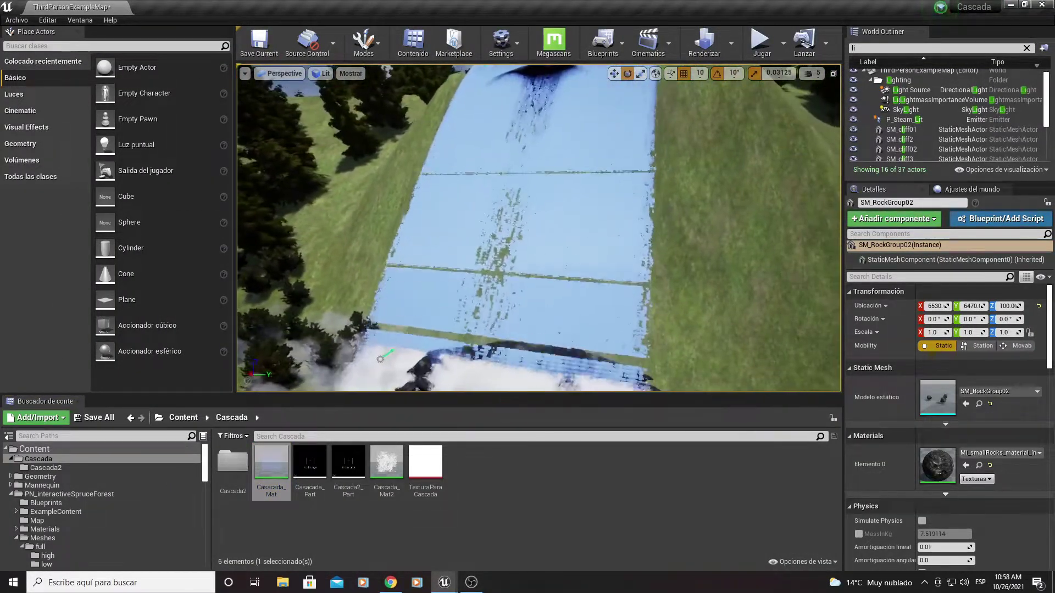
{"action": "scroll", "coordinate": [561, 234], "scroll_direction": "down", "scroll_amount": 5}
Step: Zoom and orbit the level viewport closer to the waterfall rocks
{"action": "right_click_drag", "start_coordinate": [562, 235], "coordinate": [554, 308]}
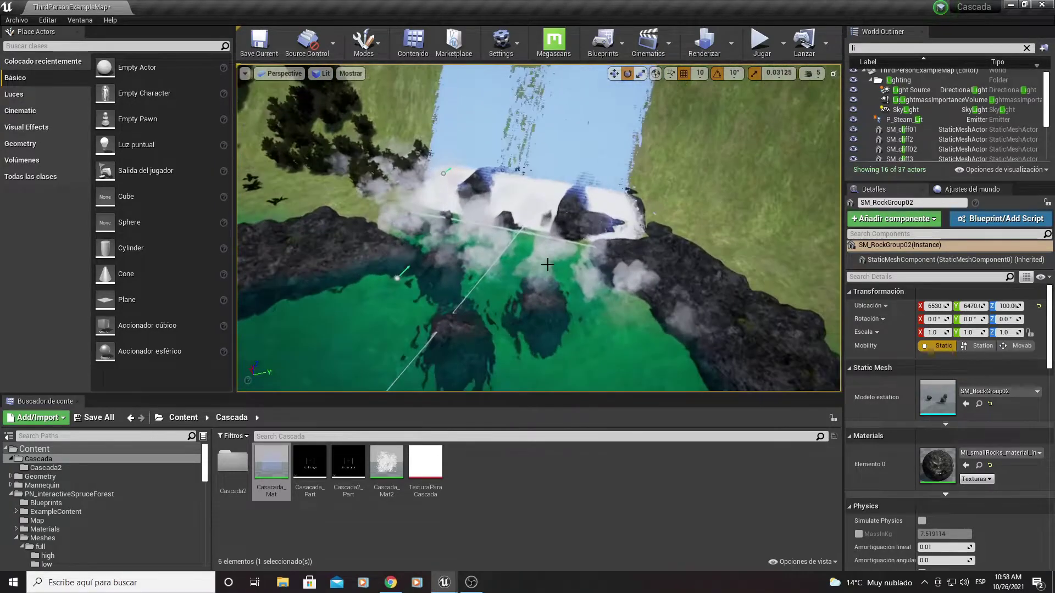
Step: Set the Opacidad parameter's default value to 0.1
{"action": "left_click", "coordinate": [490, 557]}
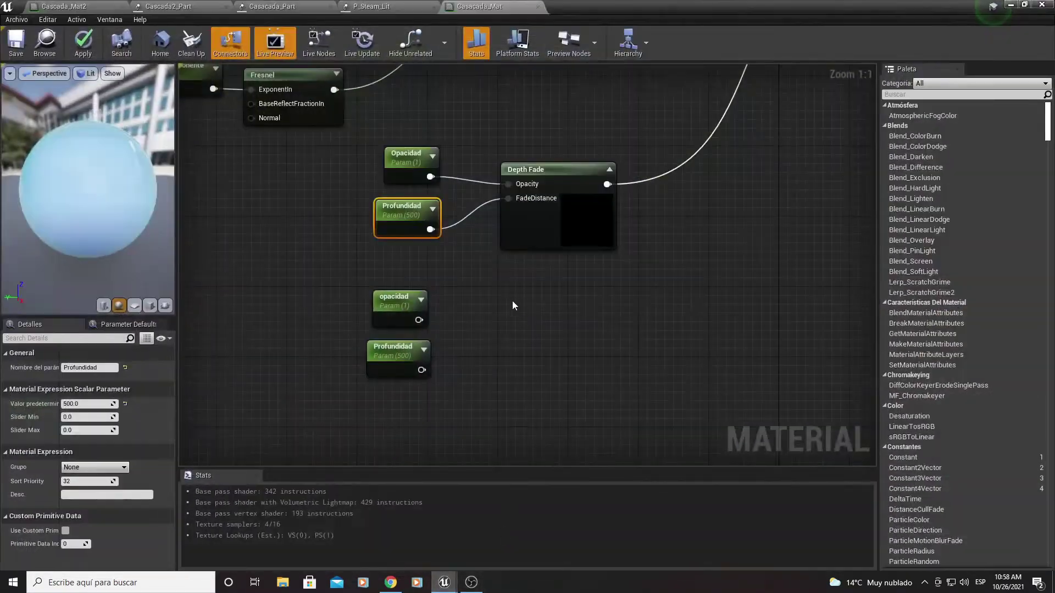
{"action": "right_click_drag", "start_coordinate": [512, 302], "coordinate": [461, 352]}
{"action": "left_click", "coordinate": [349, 218]}
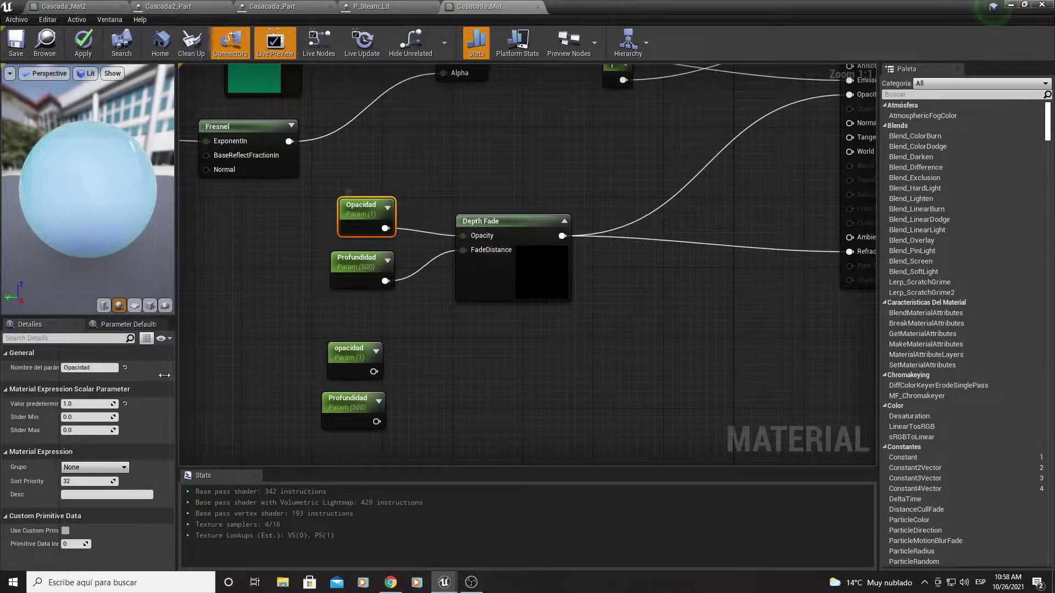
{"action": "left_click", "coordinate": [82, 402]}
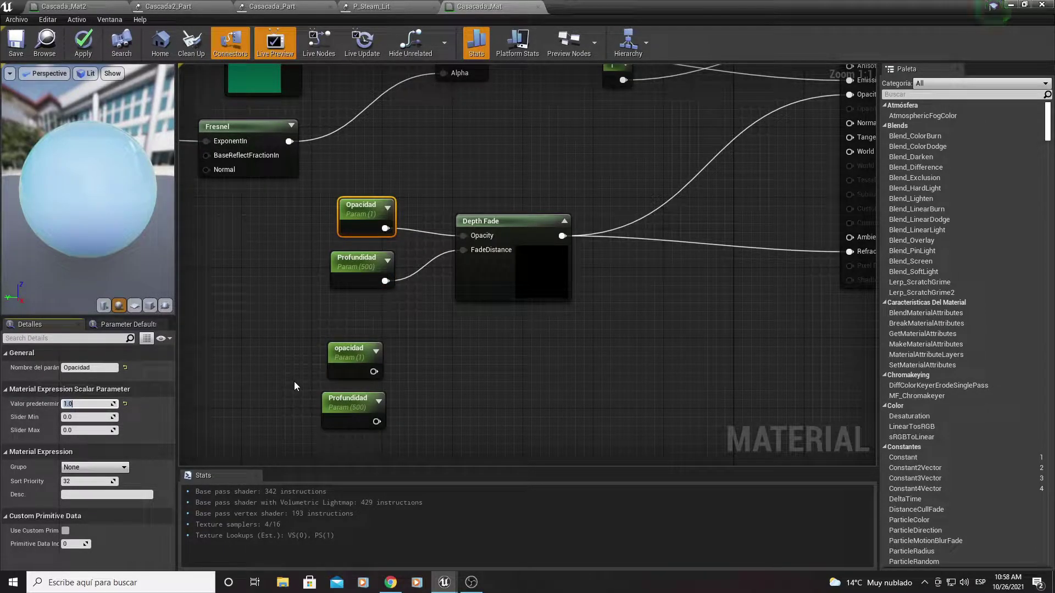
{"action": "type", "text": "0.1"}
{"action": "key", "text": "Return"}
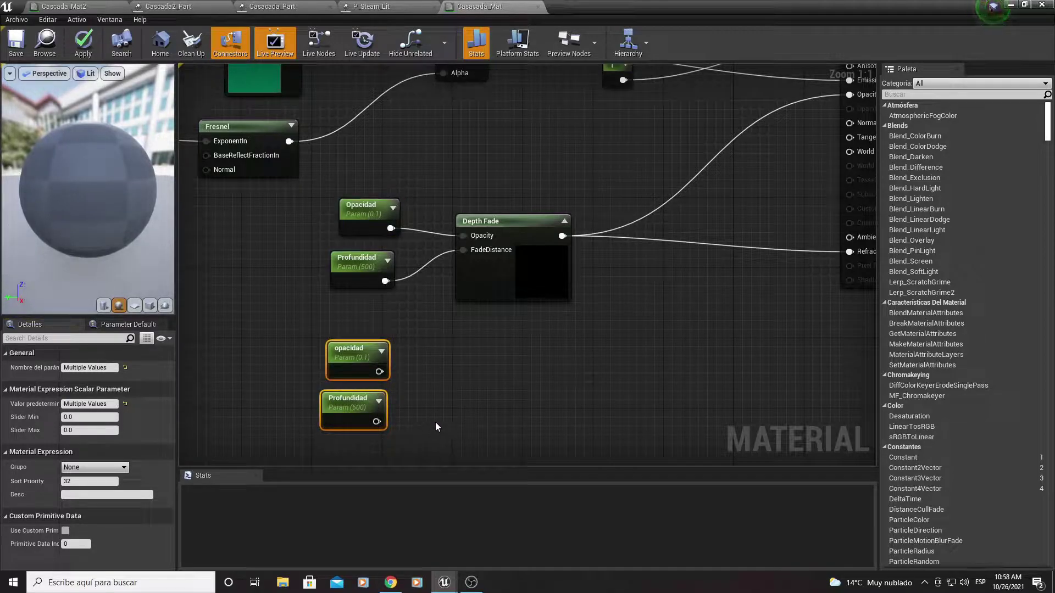
Step: Delete the two duplicate parameter nodes and search the node menu for DepthFade
{"action": "key", "text": "Delete"}
{"action": "right_click_drag", "start_coordinate": [494, 371], "coordinate": [405, 371]}
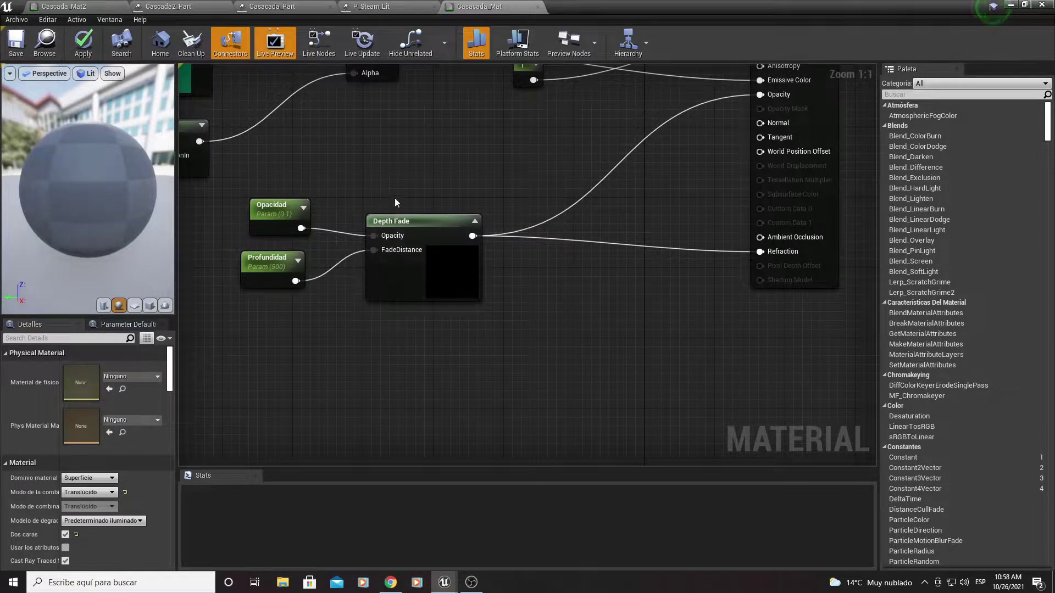
{"action": "right_click_drag", "start_coordinate": [427, 160], "coordinate": [403, 174]}
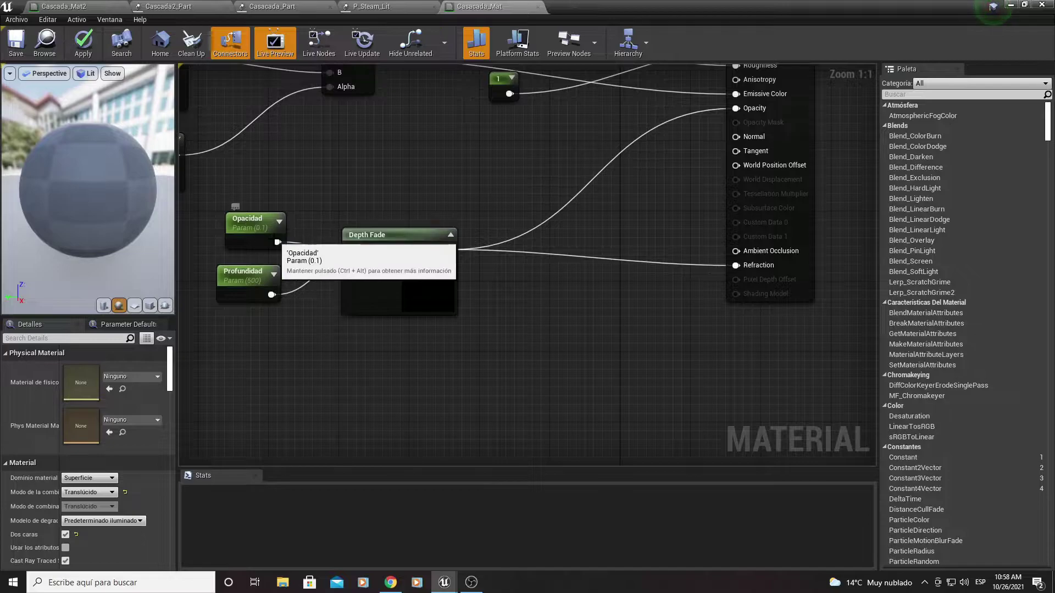
{"action": "right_click", "coordinate": [377, 374]}
{"action": "type", "text": "dep"}
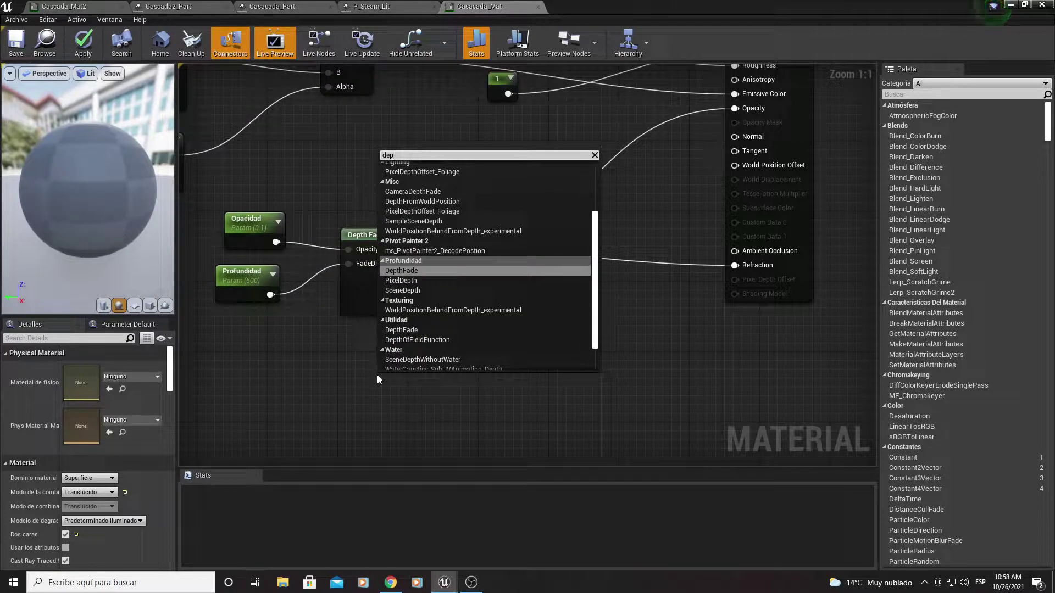
{"action": "type", "text": "th"}
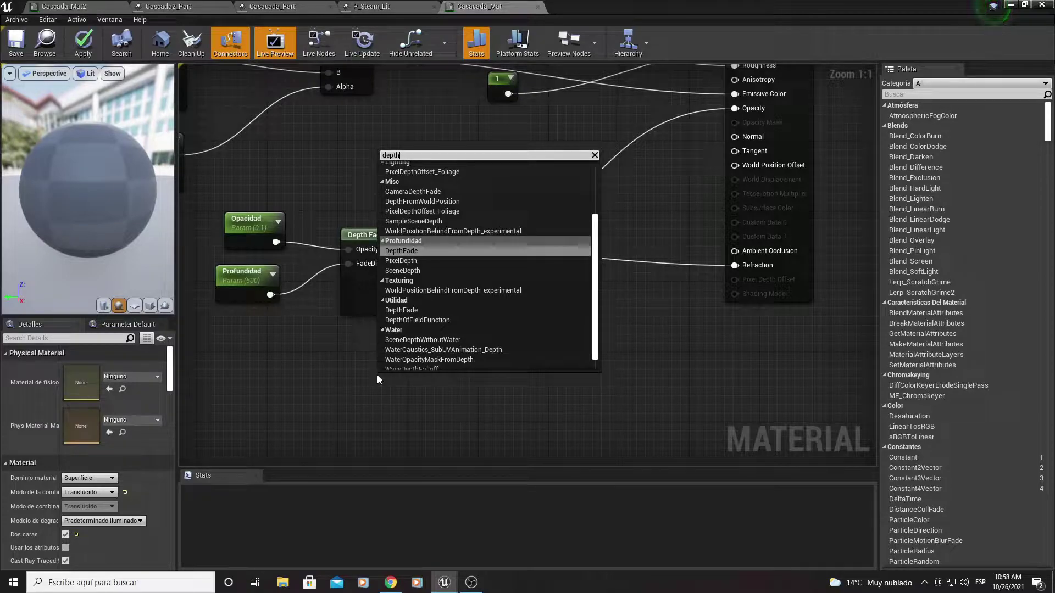
{"action": "type", "text": "fade"}
{"action": "key", "text": "Escape"}
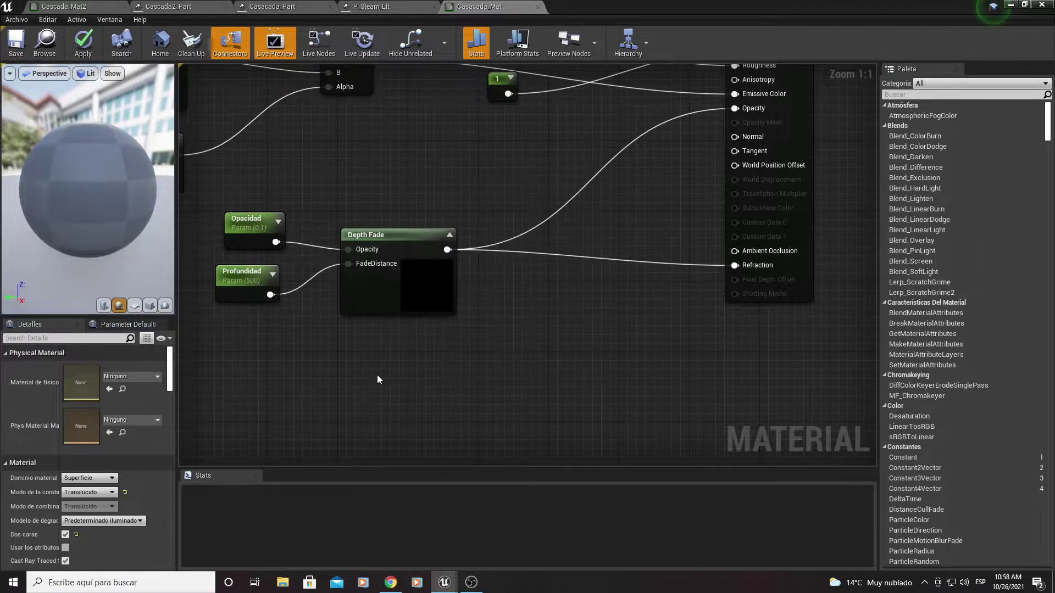
{"action": "left_click_drag", "start_coordinate": [430, 377], "coordinate": [391, 350]}
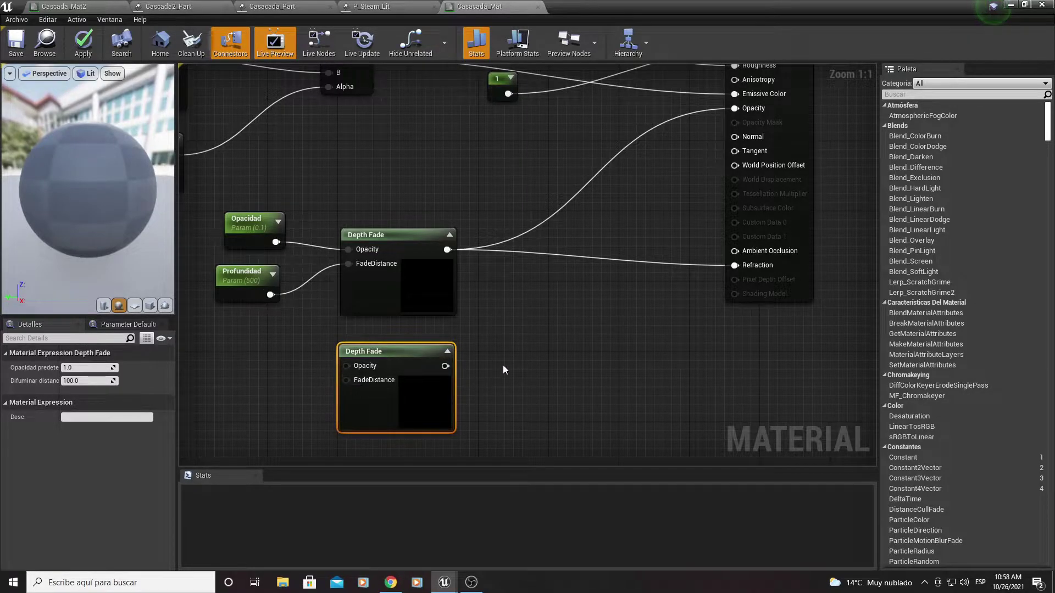
{"action": "right_click_drag", "start_coordinate": [502, 365], "coordinate": [302, 439]}
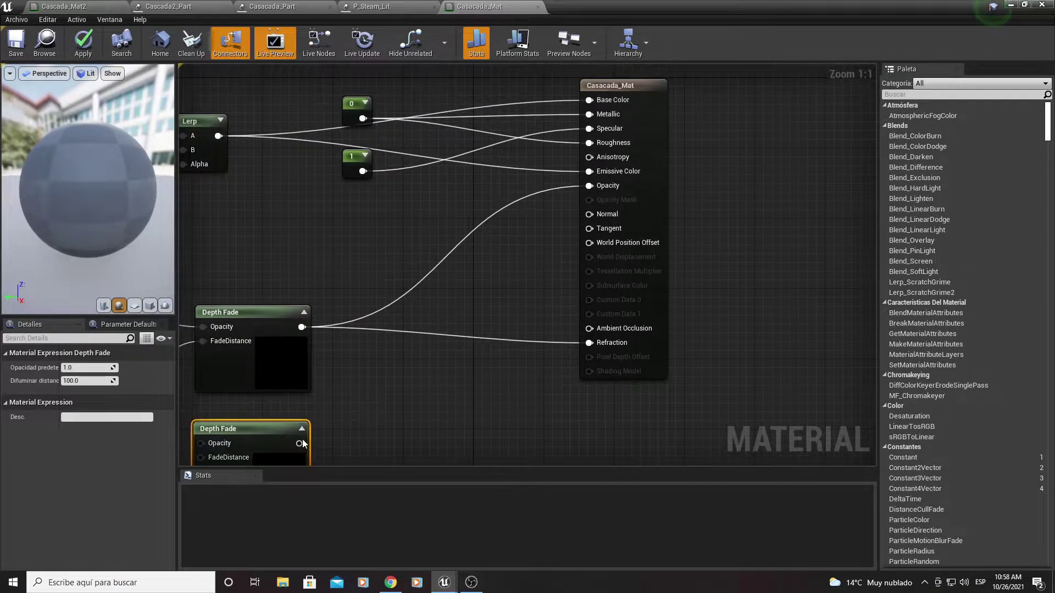
{"action": "left_click_drag", "start_coordinate": [300, 443], "coordinate": [597, 189]}
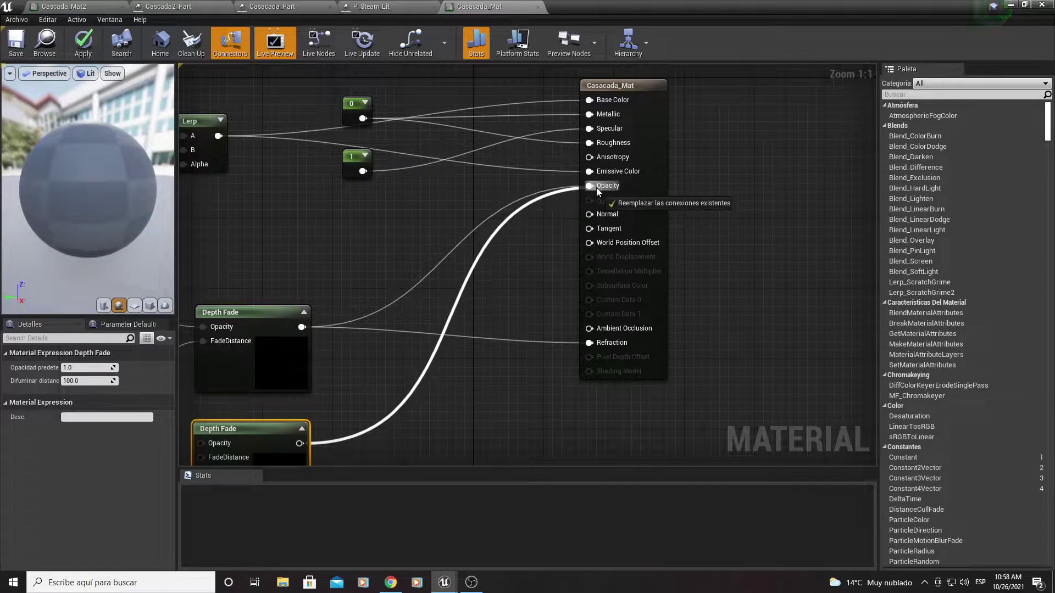
{"action": "mouse_move", "coordinate": [596, 187]}
{"action": "left_mouse_down"}
{"action": "mouse_move", "coordinate": [569, 300]}
{"action": "mouse_move", "coordinate": [593, 297]}
{"action": "mouse_move", "coordinate": [270, 416]}
{"action": "left_mouse_up"}
{"action": "right_click_drag", "start_coordinate": [270, 416], "coordinate": [419, 374]}
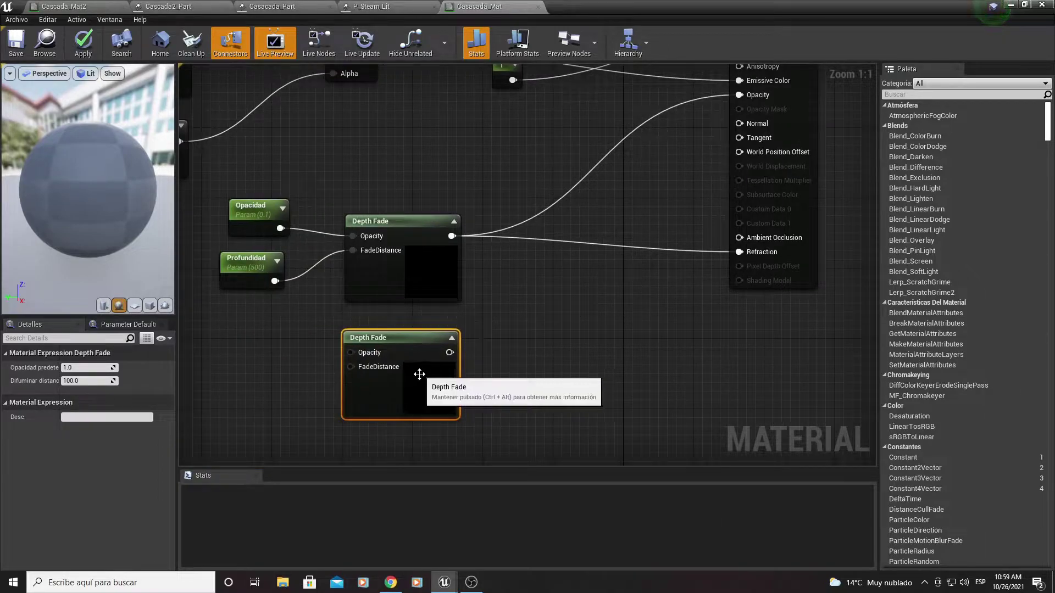
{"action": "key", "text": "Delete"}
{"action": "right_click_drag", "start_coordinate": [565, 275], "coordinate": [486, 461]}
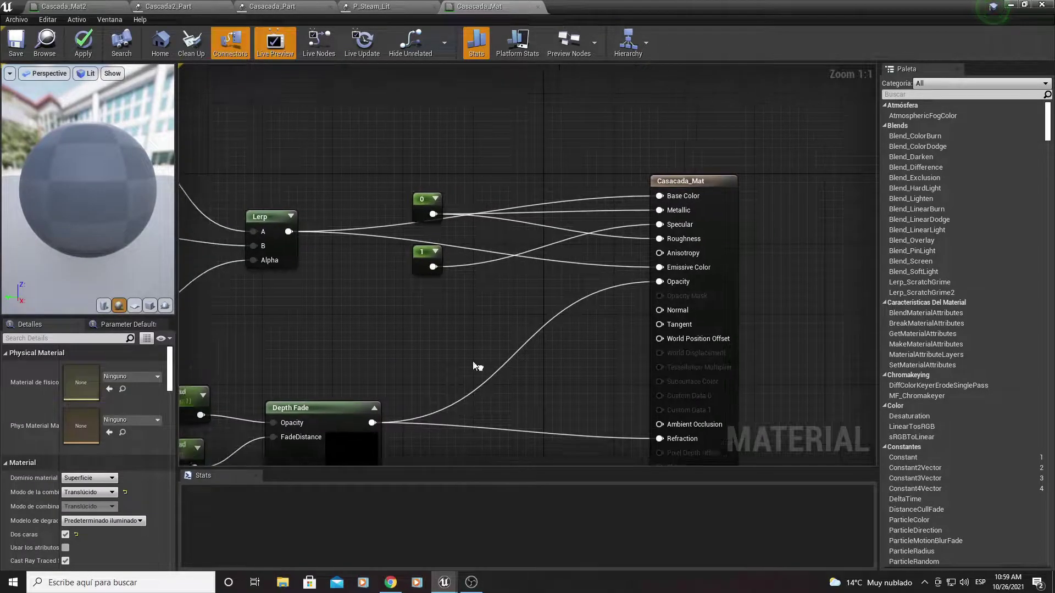
{"action": "right_click_drag", "start_coordinate": [477, 366], "coordinate": [470, 361]}
{"action": "right_click_drag", "start_coordinate": [465, 199], "coordinate": [484, 252]}
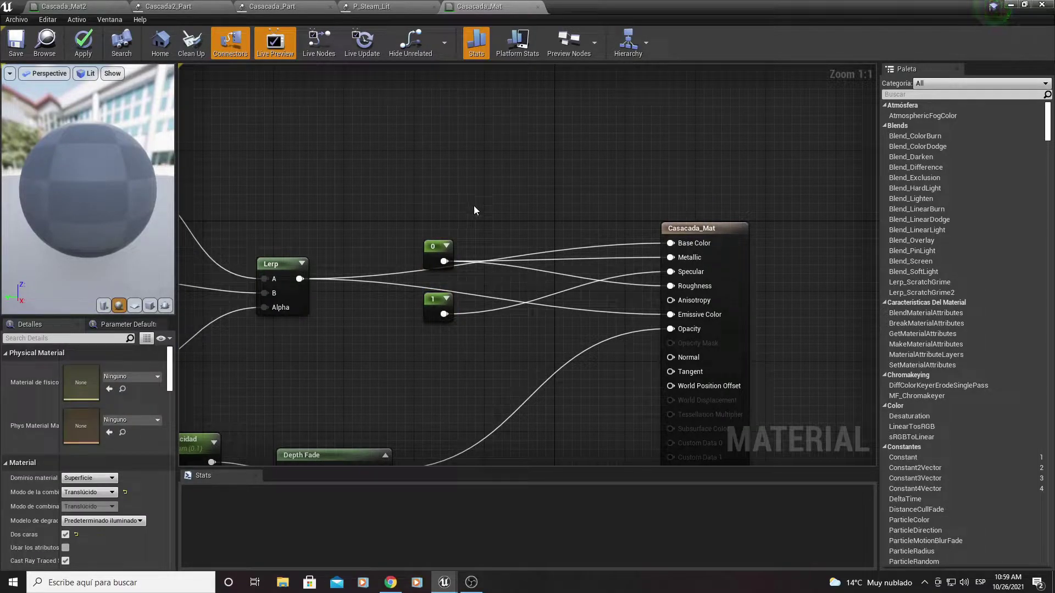
Step: Place and then delete a stray Panner node and a spare constant node
{"action": "left_click", "coordinate": [495, 187]}
{"action": "left_click_drag", "start_coordinate": [461, 163], "coordinate": [549, 201]}
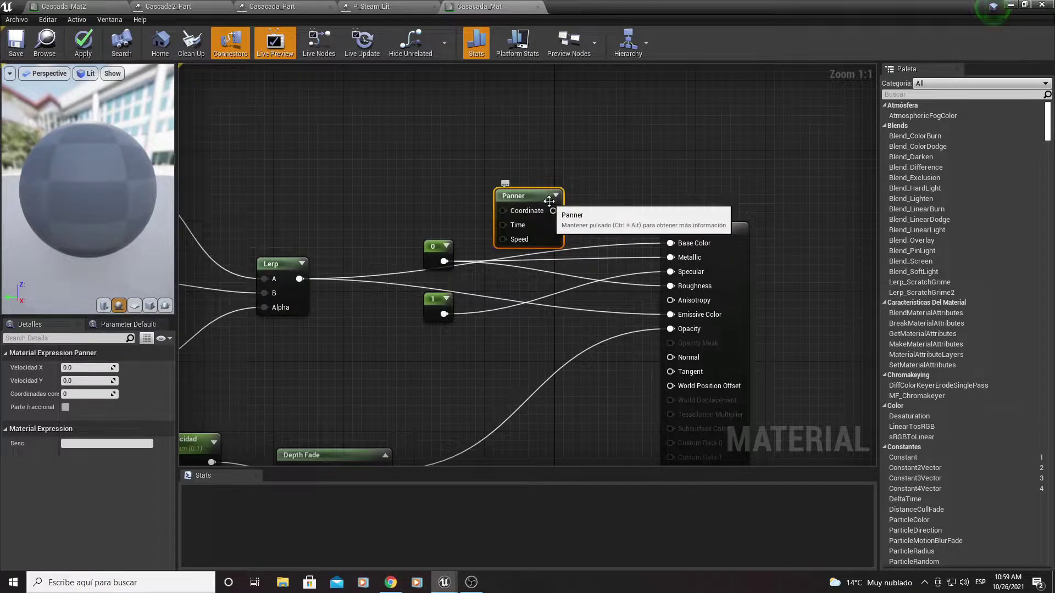
{"action": "key", "text": "Delete"}
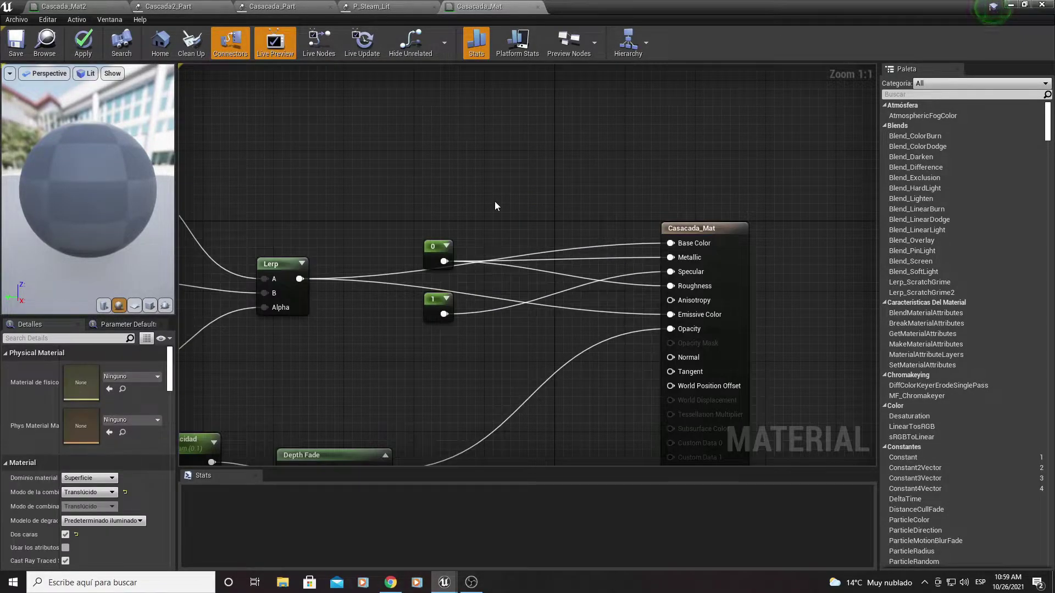
{"action": "left_click", "coordinate": [495, 202]}
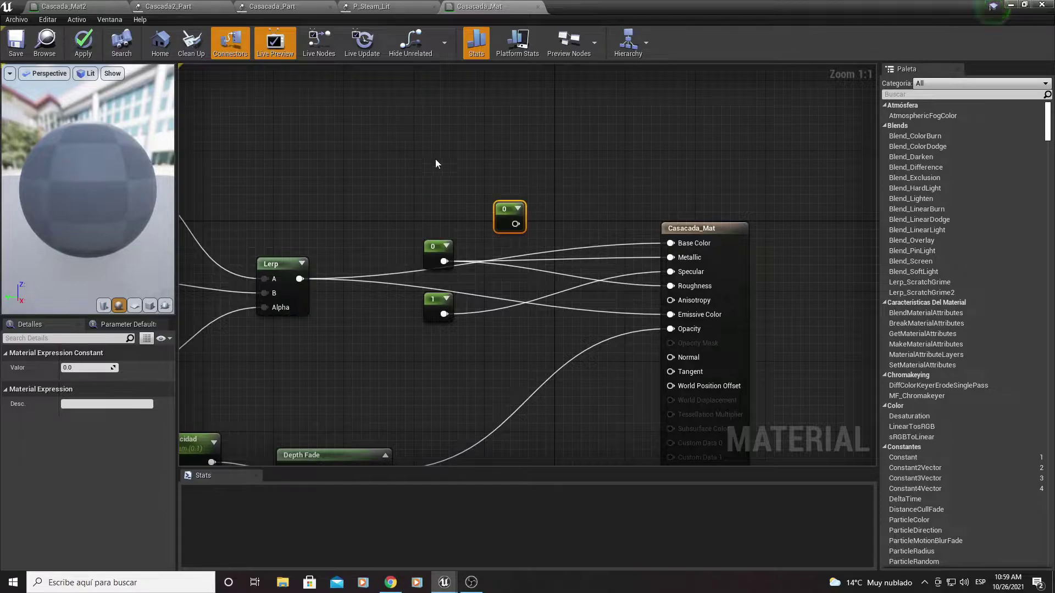
{"action": "key", "text": "Delete"}
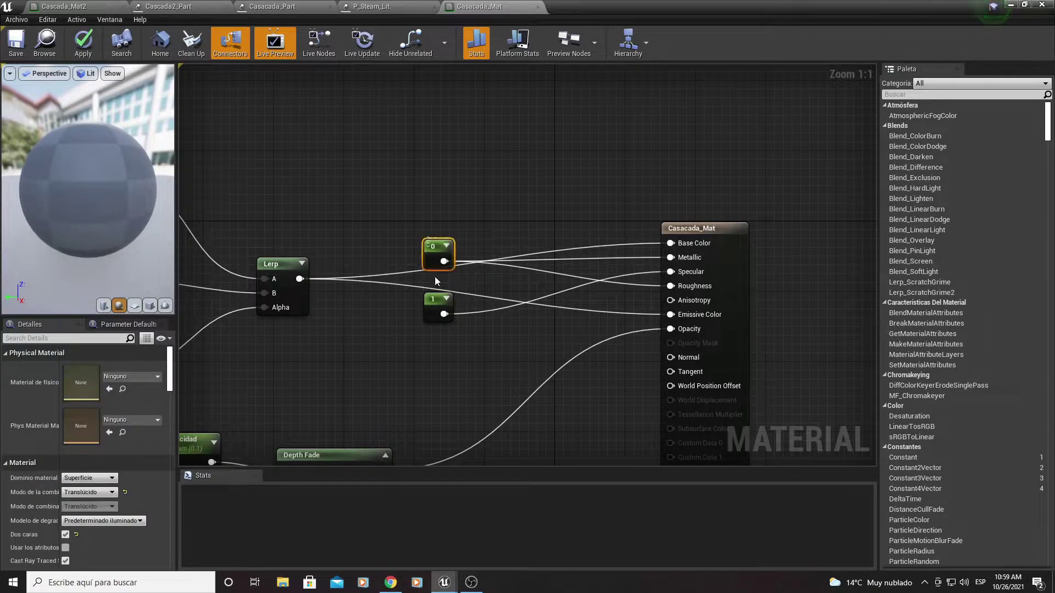
Step: Duplicate the constant 0 node and move the copy into free space
{"action": "left_click", "coordinate": [438, 254]}
{"action": "right_click_drag", "start_coordinate": [478, 188], "coordinate": [439, 213]}
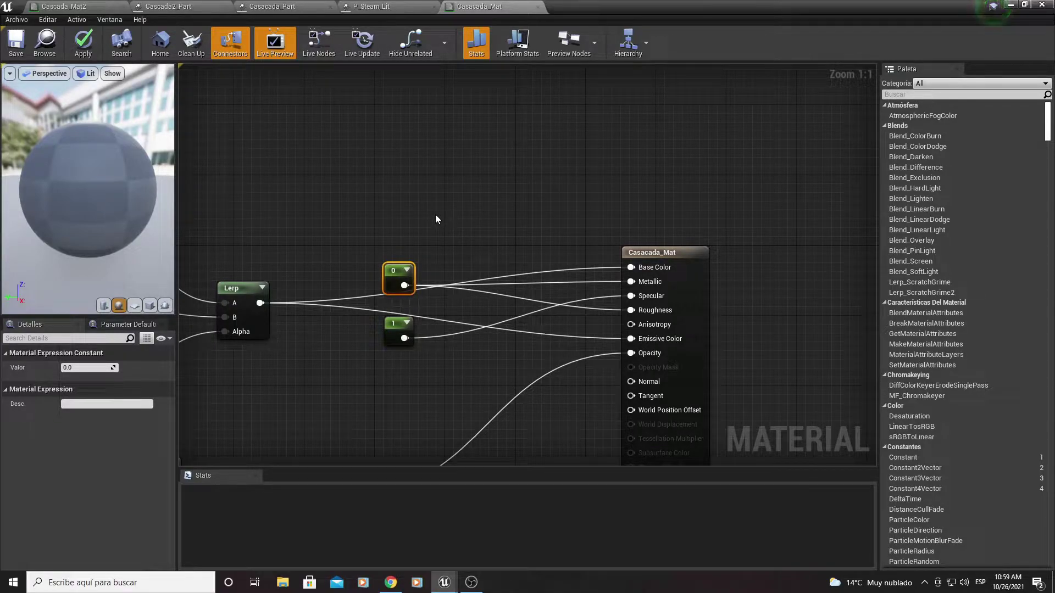
{"action": "left_click", "coordinate": [436, 215]}
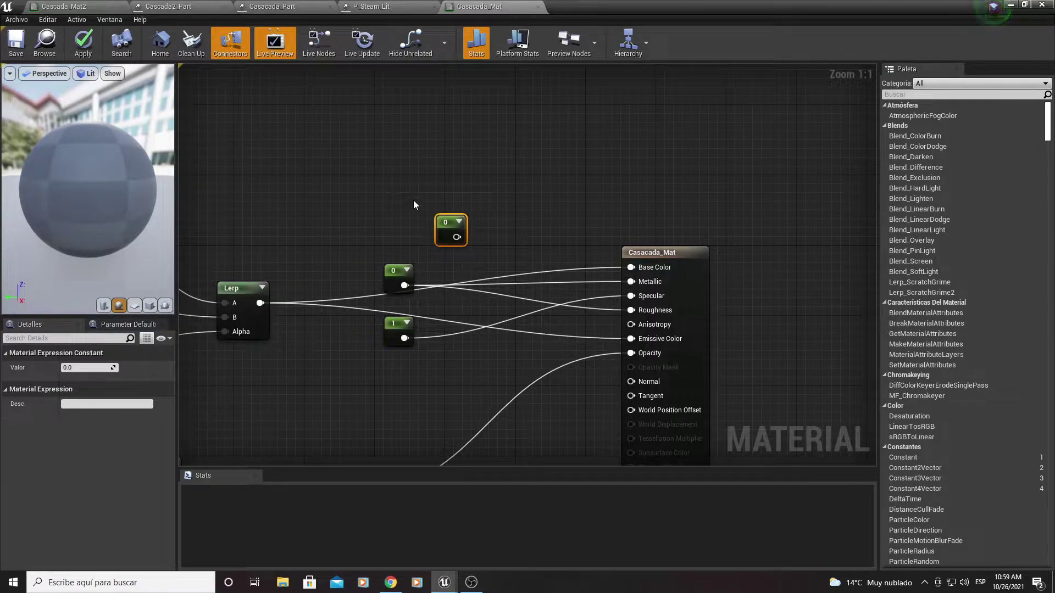
{"action": "key", "text": "ctrl+c"}
{"action": "key", "text": "ctrl+v"}
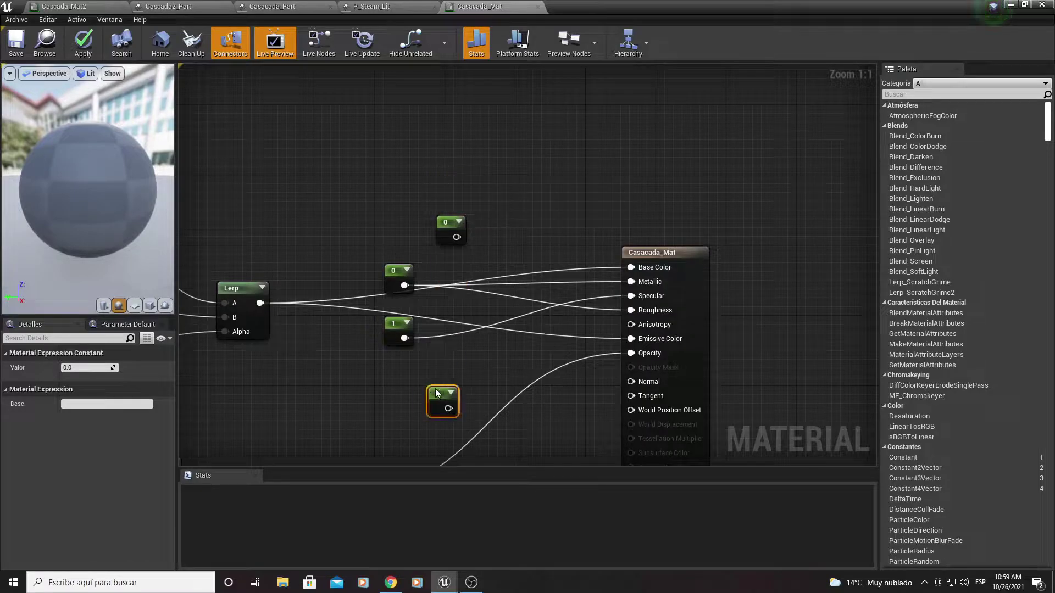
{"action": "left_click_drag", "start_coordinate": [435, 388], "coordinate": [440, 369]}
Step: Wire the constant 0 into Metallic and set the lower constant to 1 for Roughness
{"action": "left_click", "coordinate": [442, 236]}
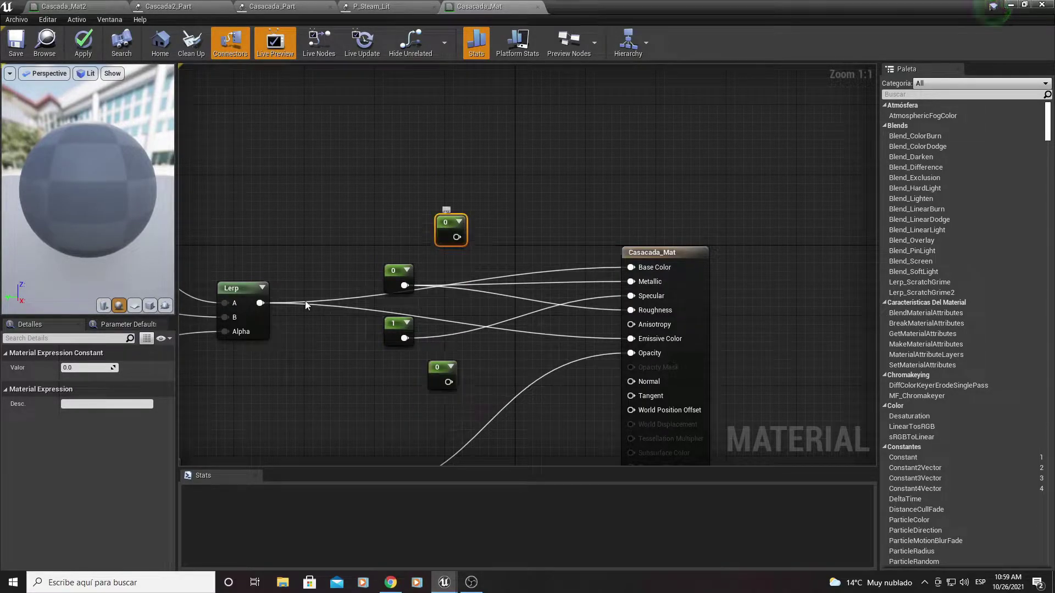
{"action": "right_click_drag", "start_coordinate": [457, 237], "coordinate": [393, 191]}
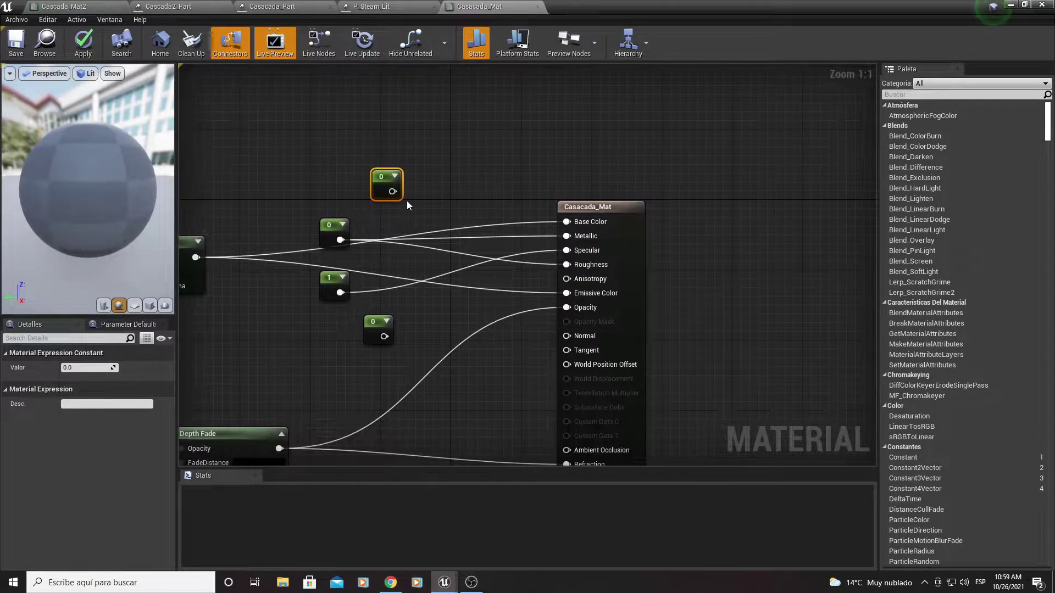
{"action": "left_click_drag", "start_coordinate": [393, 191], "coordinate": [530, 219]}
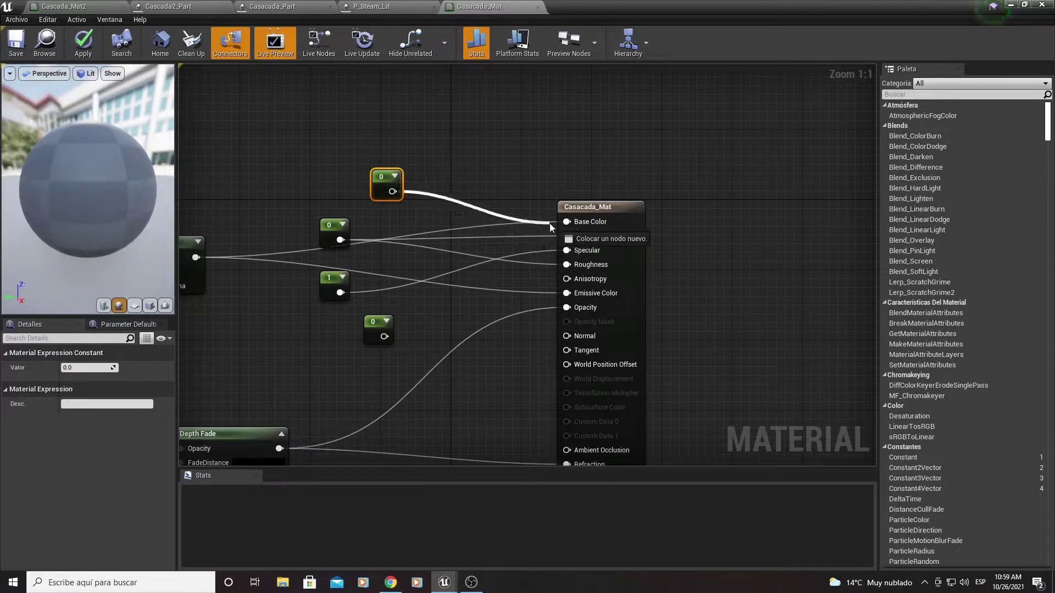
{"action": "mouse_move", "coordinate": [530, 219]}
{"action": "left_mouse_down"}
{"action": "mouse_move", "coordinate": [572, 237]}
{"action": "mouse_move", "coordinate": [489, 117]}
{"action": "left_mouse_up"}
{"action": "left_click", "coordinate": [339, 163]}
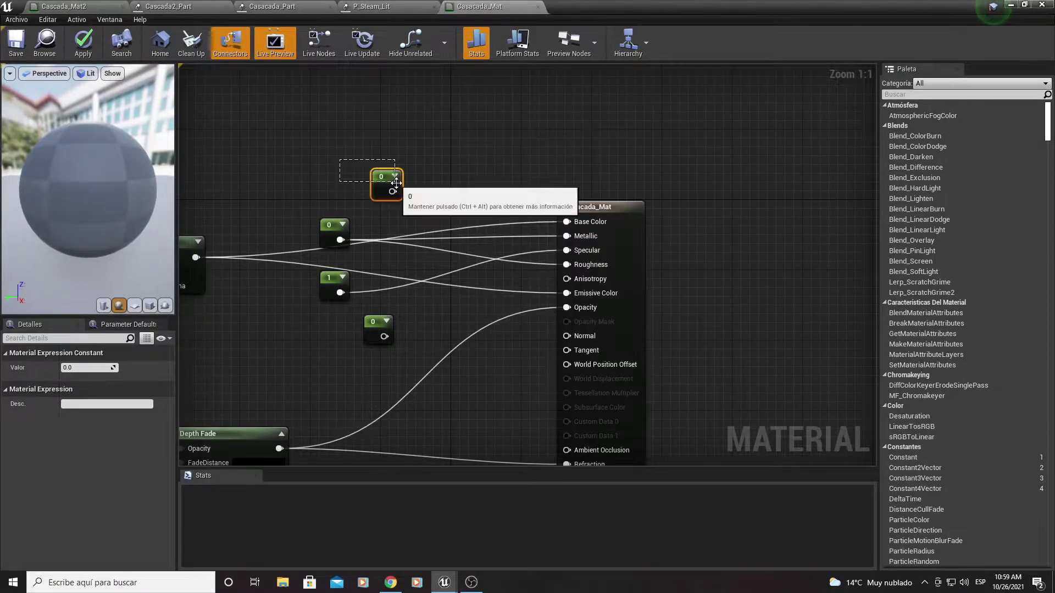
{"action": "left_click", "coordinate": [376, 329]}
{"action": "type", "text": "1"}
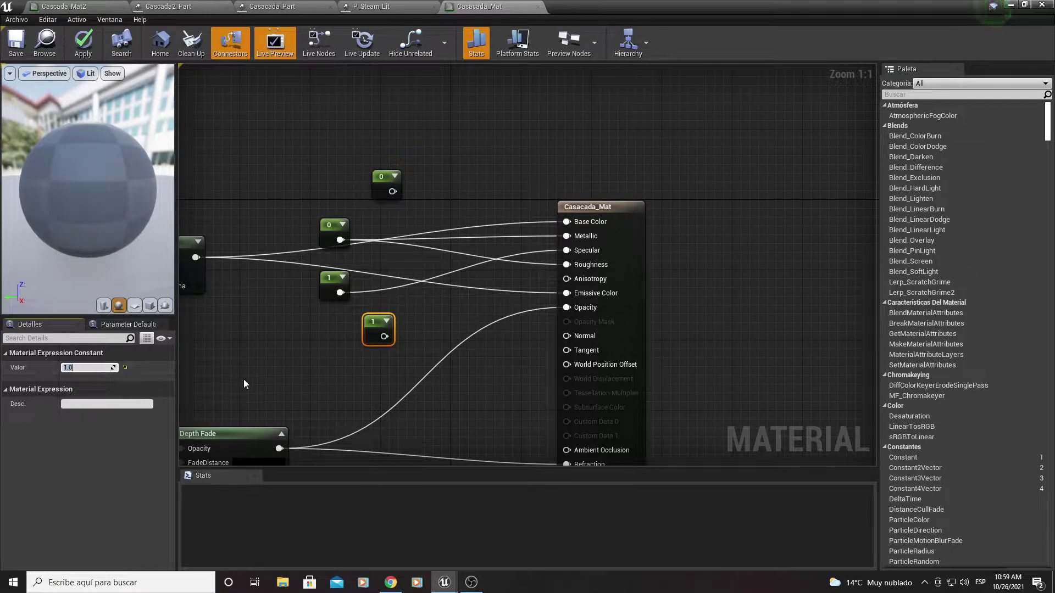
{"action": "mouse_move", "coordinate": [384, 336]}
{"action": "left_mouse_down"}
{"action": "mouse_move", "coordinate": [584, 258]}
{"action": "mouse_move", "coordinate": [345, 332]}
{"action": "mouse_move", "coordinate": [384, 329]}
{"action": "left_mouse_up"}
Step: Delete and restore the 0 and 1 constants, moving 0 higher and 1 lower
{"action": "left_click", "coordinate": [354, 322]}
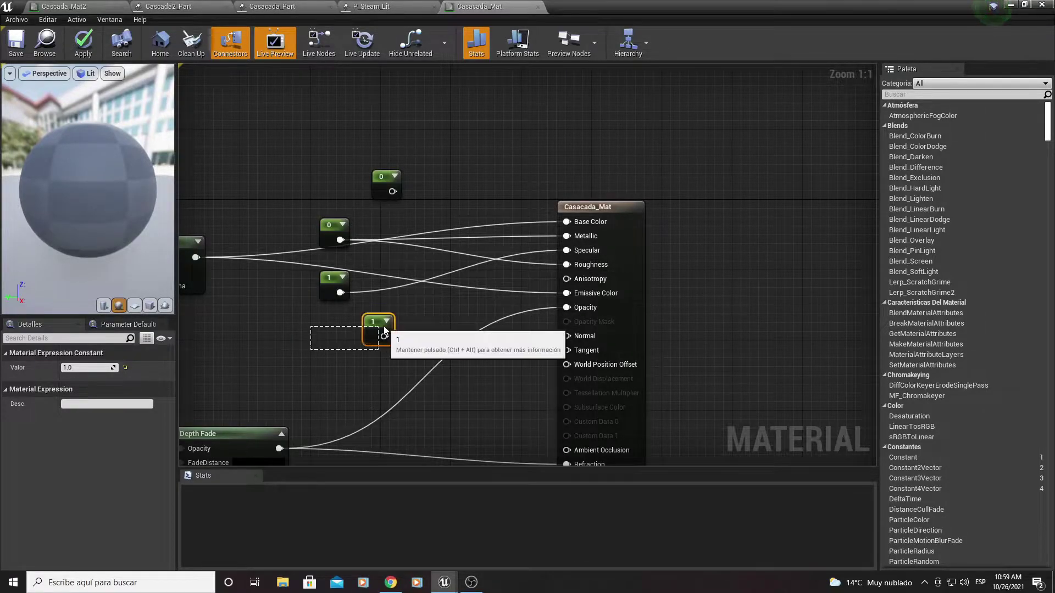
{"action": "key", "text": "Delete"}
{"action": "left_click", "coordinate": [386, 183]}
{"action": "key", "text": "Delete"}
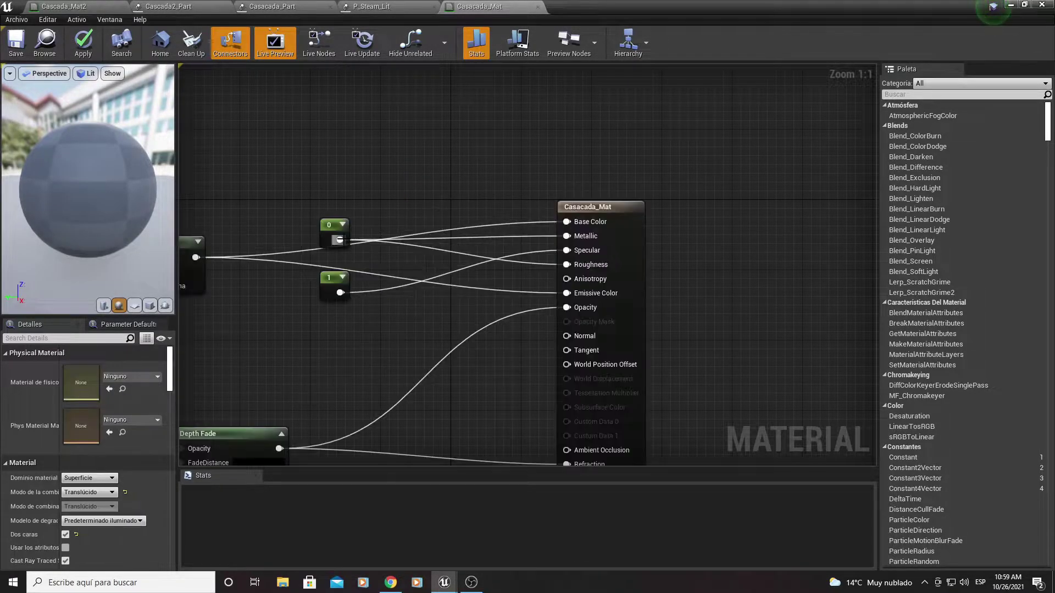
{"action": "left_click_drag", "start_coordinate": [336, 239], "coordinate": [354, 170]}
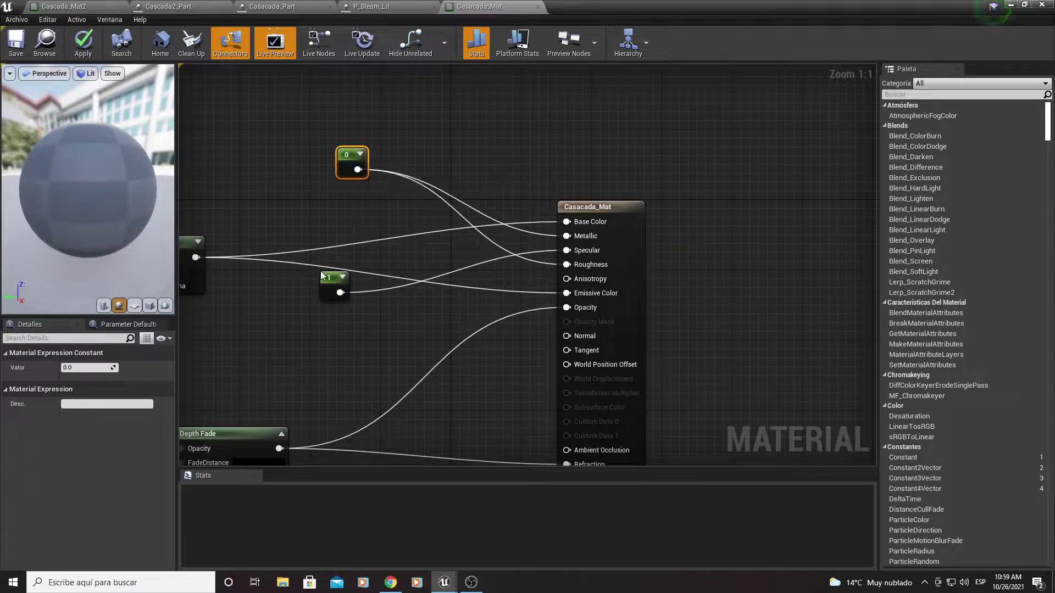
{"action": "left_click_drag", "start_coordinate": [322, 276], "coordinate": [323, 341]}
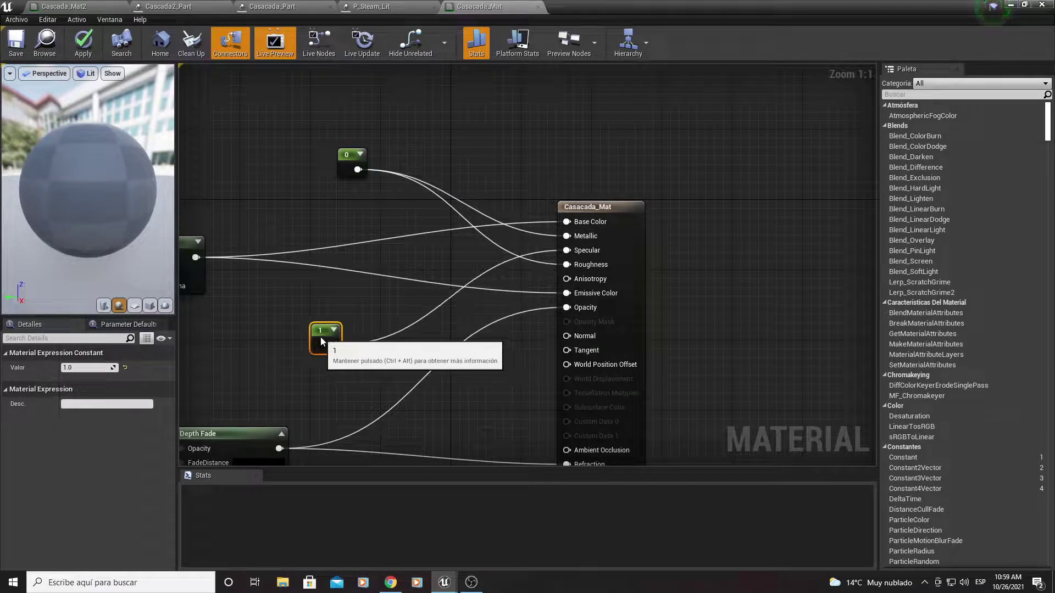
Step: Nudge the 1 constant right, select the 0 constant, and review the Depth Fade nodes
{"action": "right_click_drag", "start_coordinate": [443, 303], "coordinate": [365, 302]}
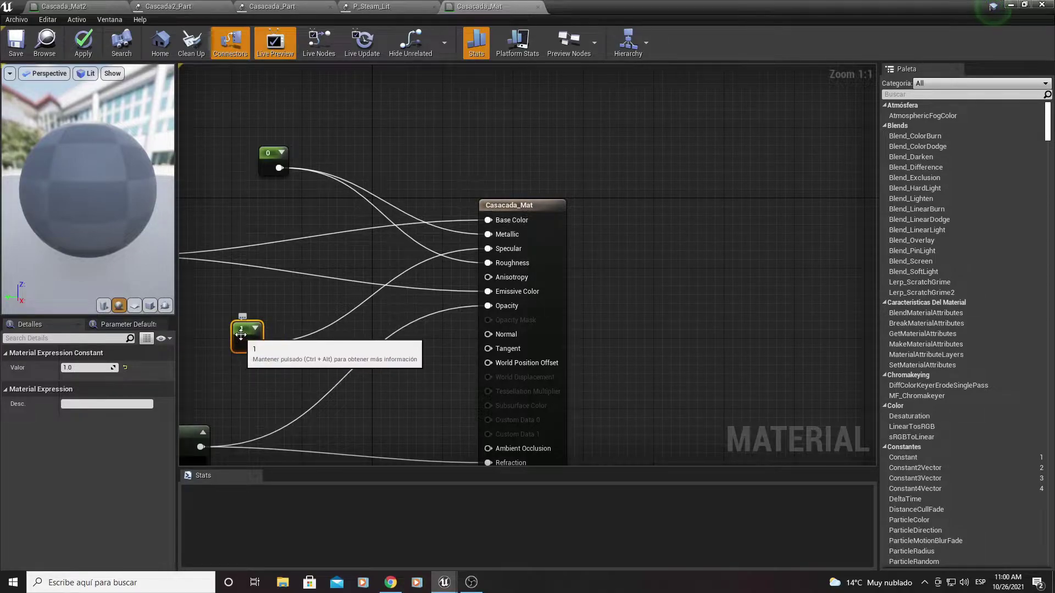
{"action": "left_click_drag", "start_coordinate": [240, 346], "coordinate": [265, 347]}
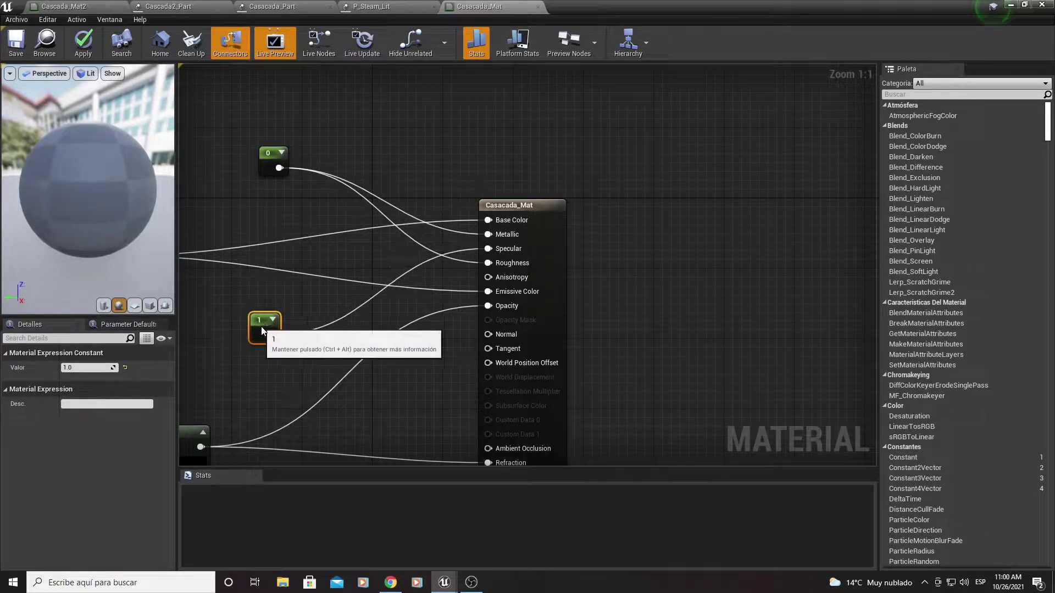
{"action": "left_click", "coordinate": [269, 172]}
{"action": "left_click_drag", "start_coordinate": [320, 168], "coordinate": [309, 188]}
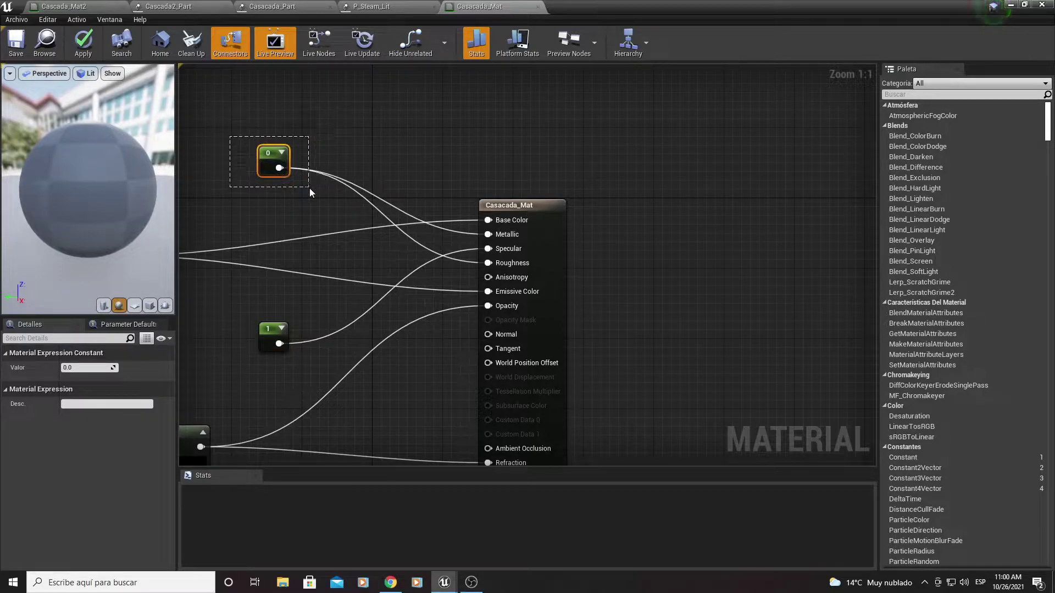
{"action": "left_click_drag", "start_coordinate": [236, 128], "coordinate": [295, 193]}
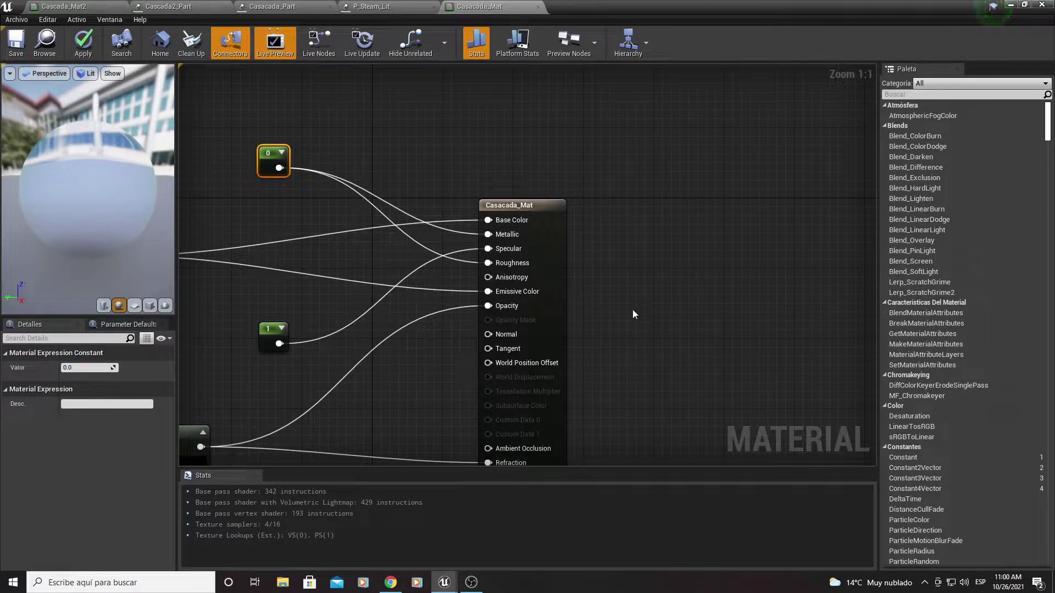
{"action": "right_click_drag", "start_coordinate": [631, 309], "coordinate": [798, 147]}
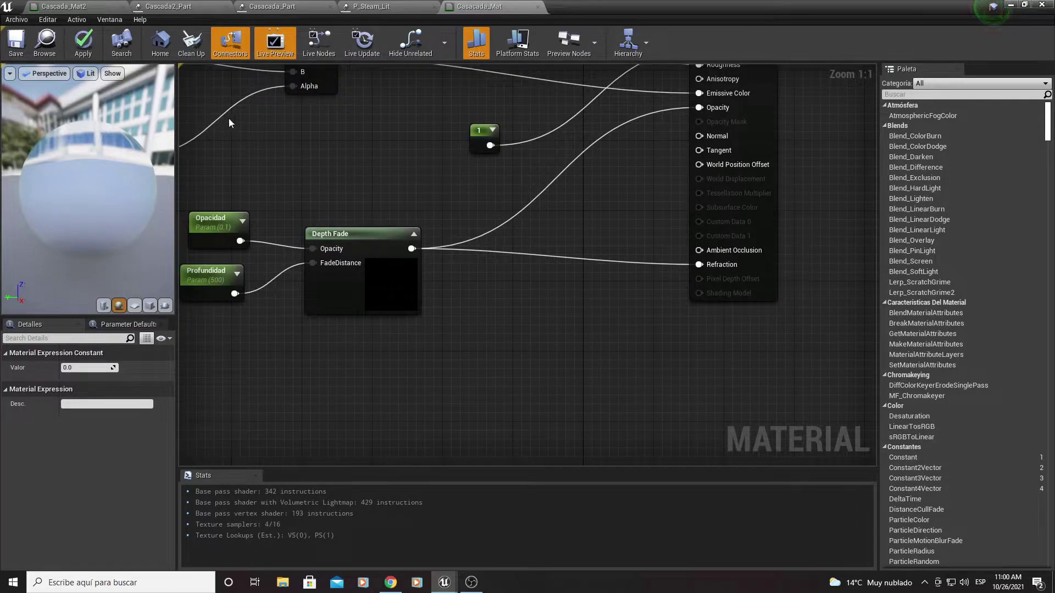
{"action": "mouse_move", "coordinate": [229, 118]}
{"action": "right_mouse_down"}
{"action": "mouse_move", "coordinate": [420, 156]}
{"action": "mouse_move", "coordinate": [484, 462]}
{"action": "mouse_move", "coordinate": [569, 417]}
{"action": "right_mouse_up"}
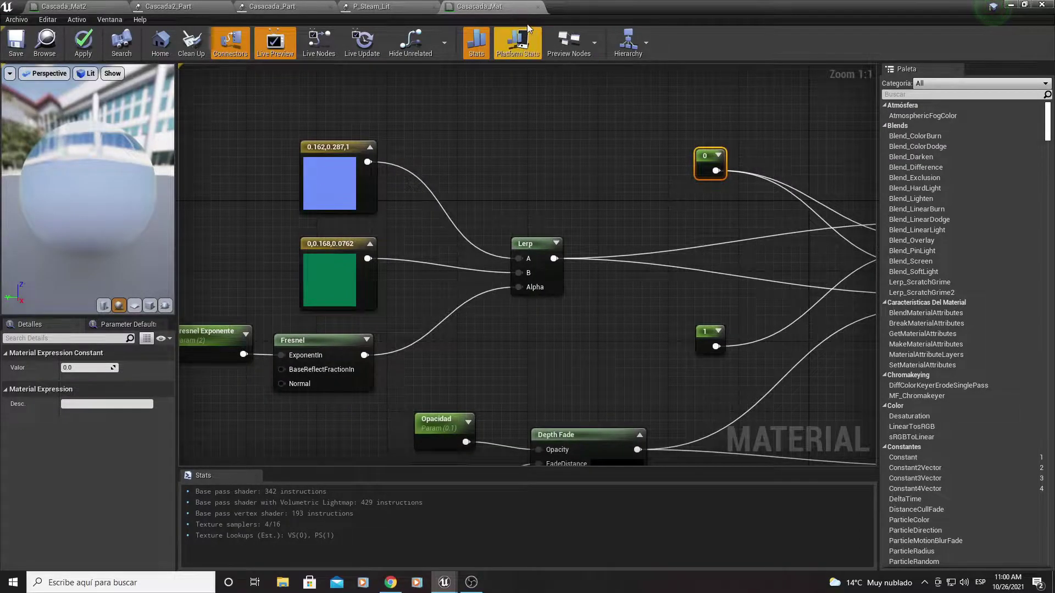
Step: Save Casacada_Mat, then pause and close the screen recorder
{"action": "left_click", "coordinate": [20, 42]}
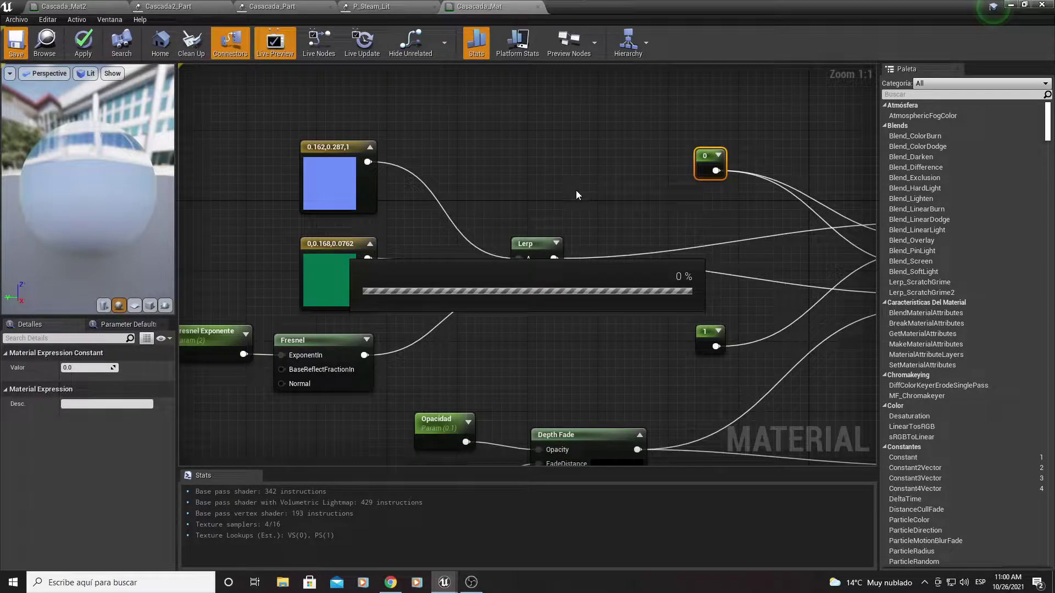
{"action": "left_click", "coordinate": [480, 588]}
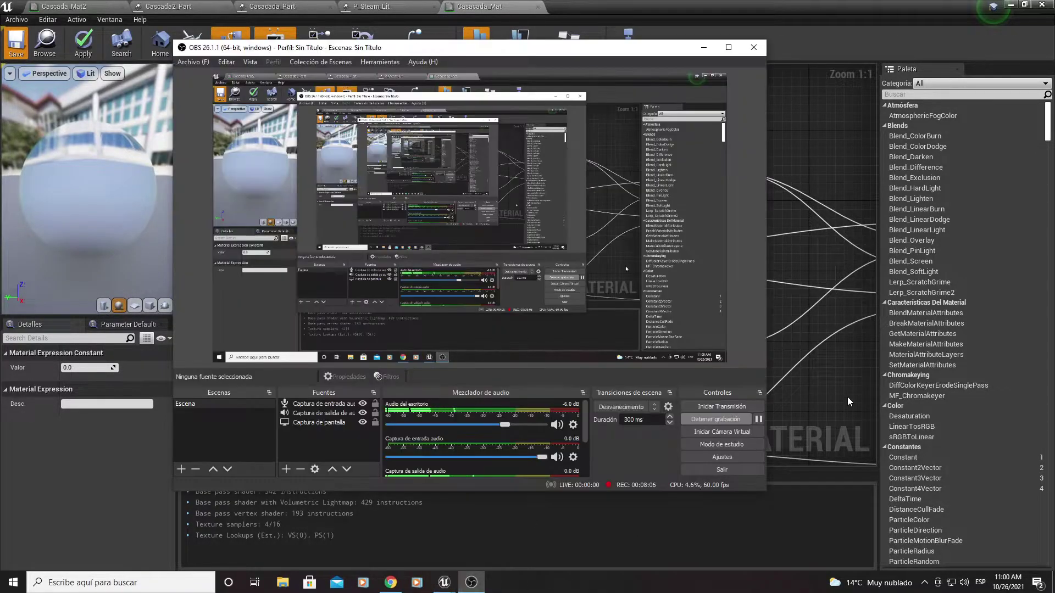
{"action": "left_click", "coordinate": [757, 421]}
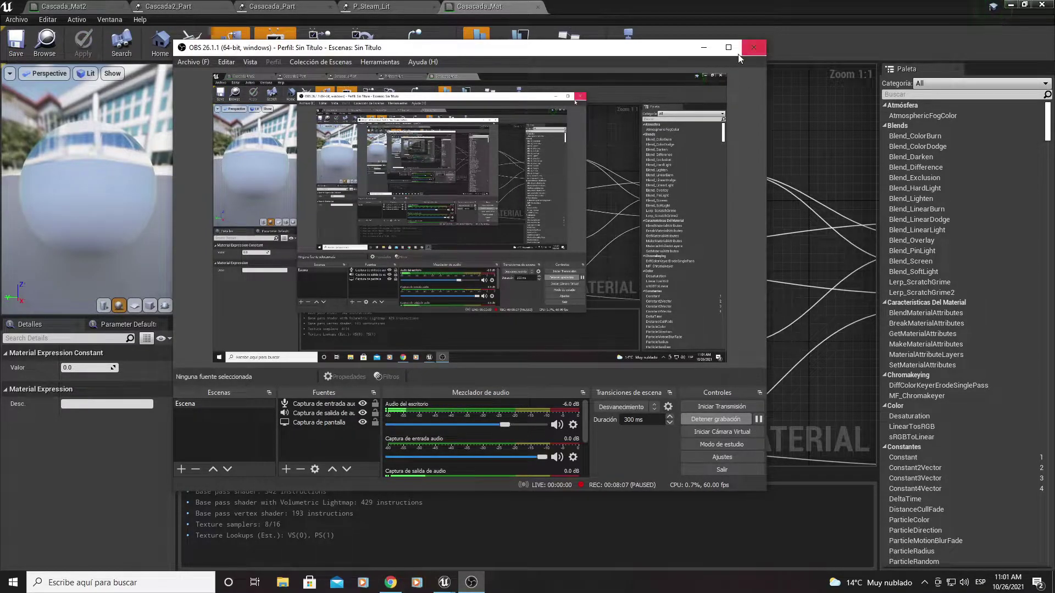
{"action": "left_click", "coordinate": [751, 49]}
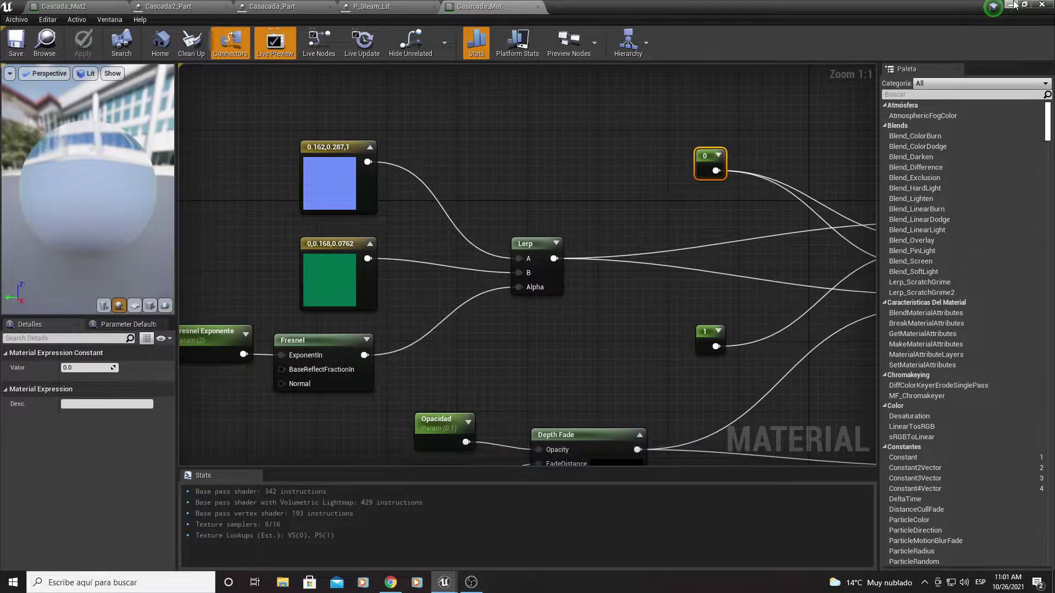
Step: Create a new particle system in the Cascada folder, then cancel its rename and delete it
{"action": "left_click", "coordinate": [1013, 4]}
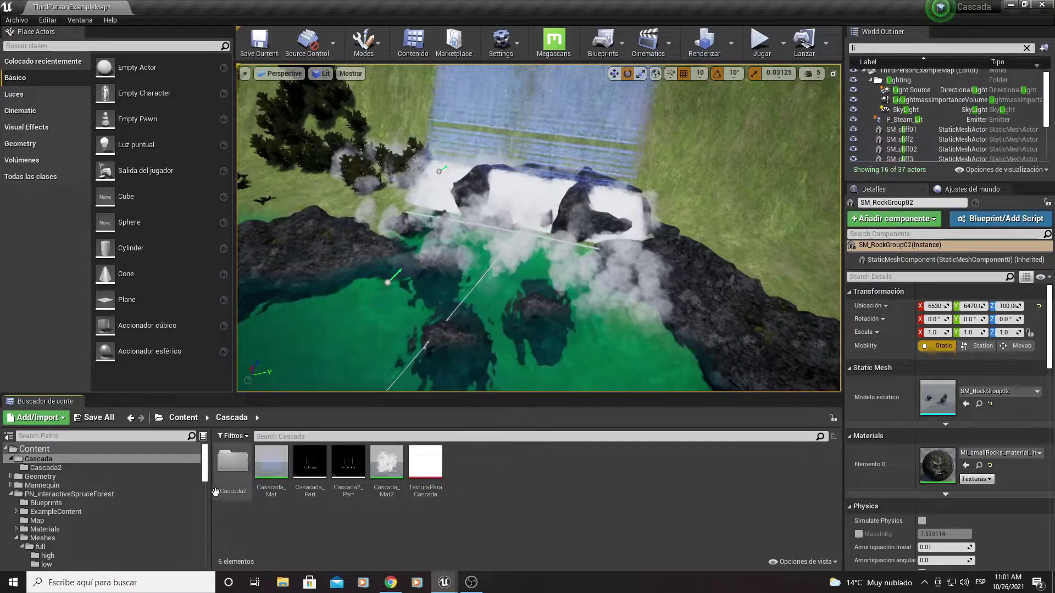
{"action": "left_click", "coordinate": [315, 474]}
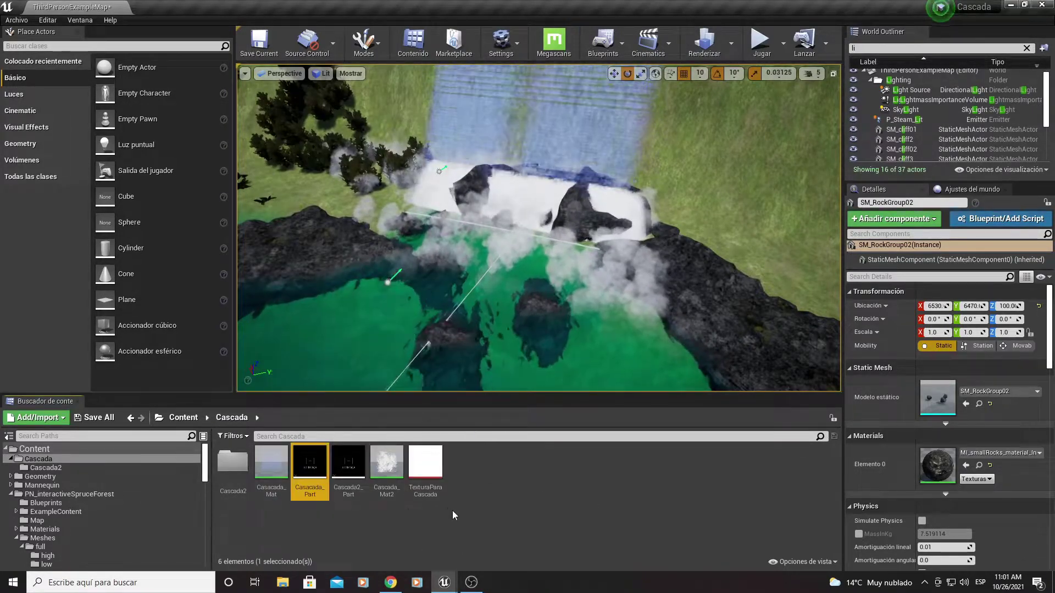
{"action": "right_click", "coordinate": [492, 473]}
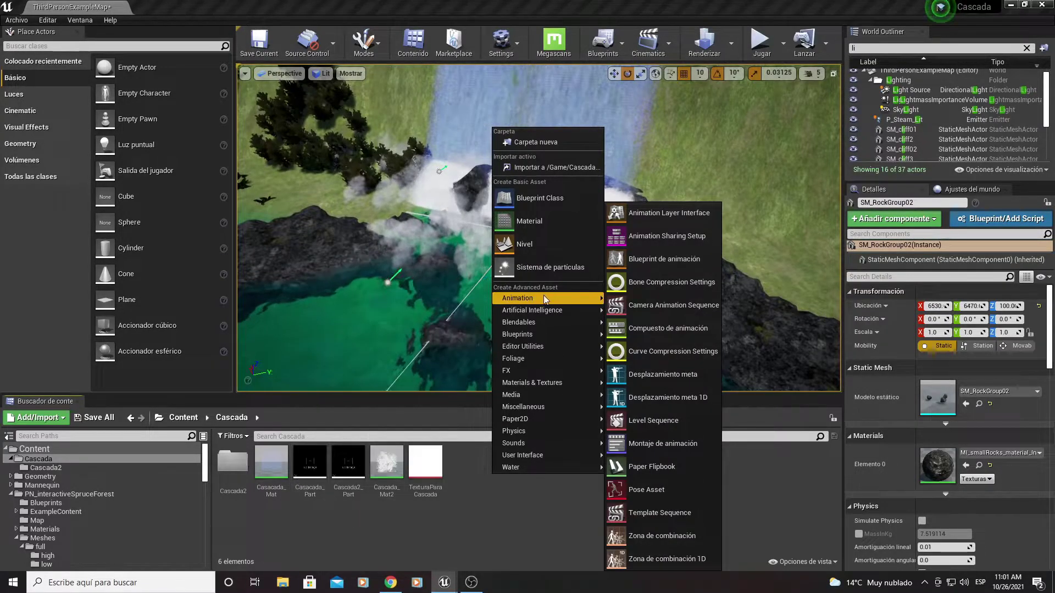
{"action": "left_click", "coordinate": [538, 266]}
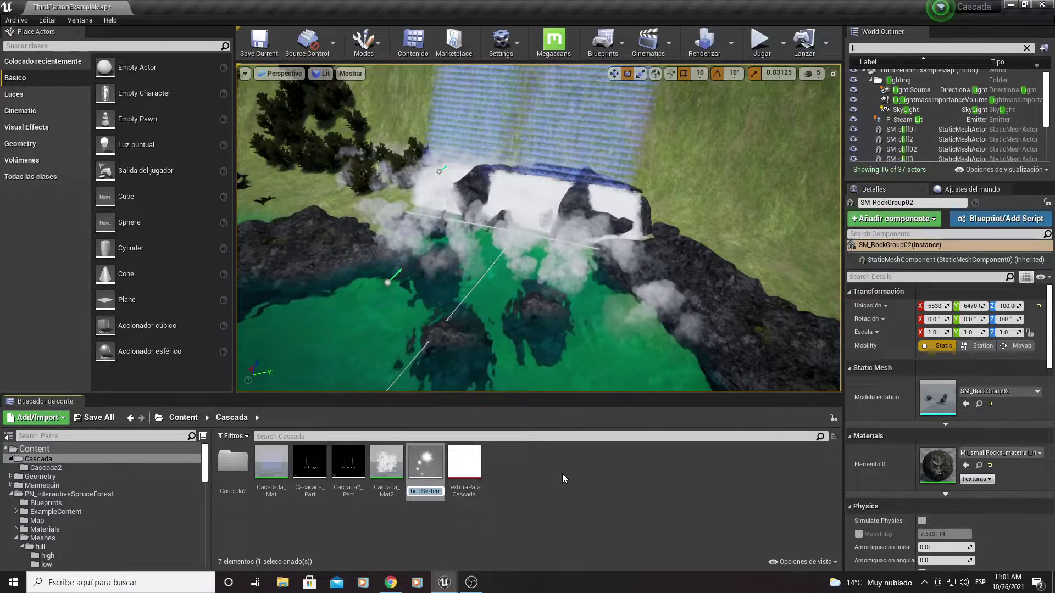
{"action": "key", "text": "BackSpace"}
{"action": "key", "text": "Escape"}
{"action": "key", "text": "Delete"}
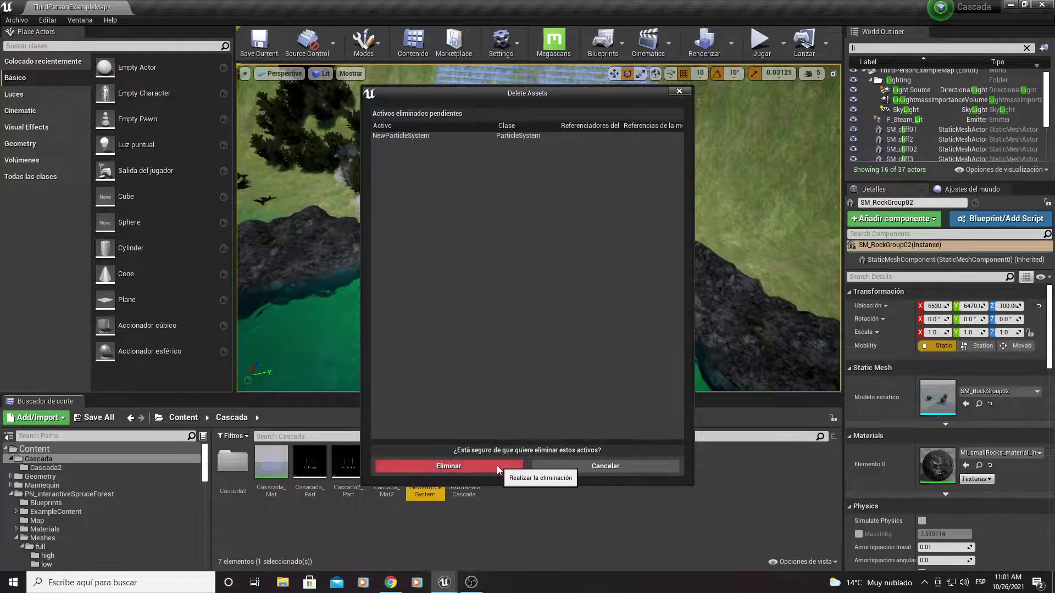
{"action": "left_click", "coordinate": [496, 466]}
Step: Open Casacada_Part, orbit its preview and inspect the GPU sprites module, then return to the Cascada folder
{"action": "double_click", "coordinate": [310, 464]}
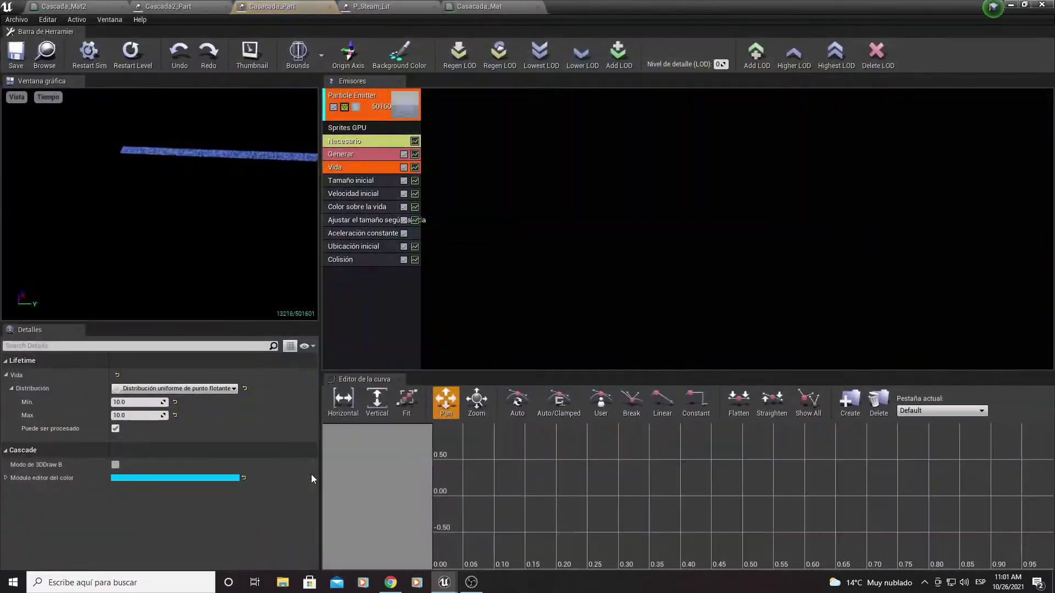
{"action": "mouse_move", "coordinate": [235, 146]}
{"action": "left_mouse_down"}
{"action": "mouse_move", "coordinate": [189, 184]}
{"action": "mouse_move", "coordinate": [220, 184]}
{"action": "left_mouse_up"}
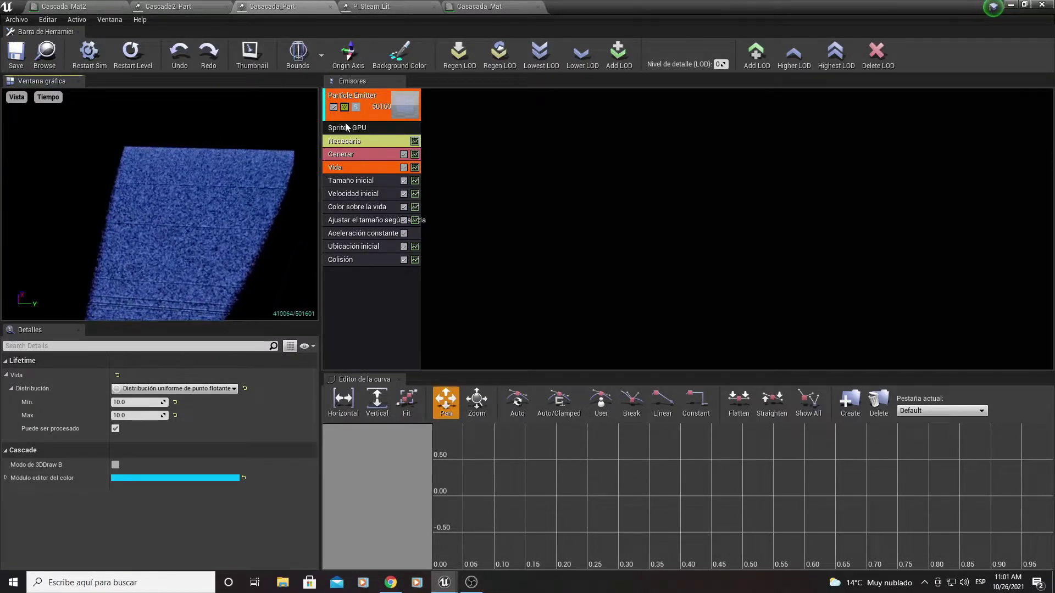
{"action": "right_click", "coordinate": [376, 132]}
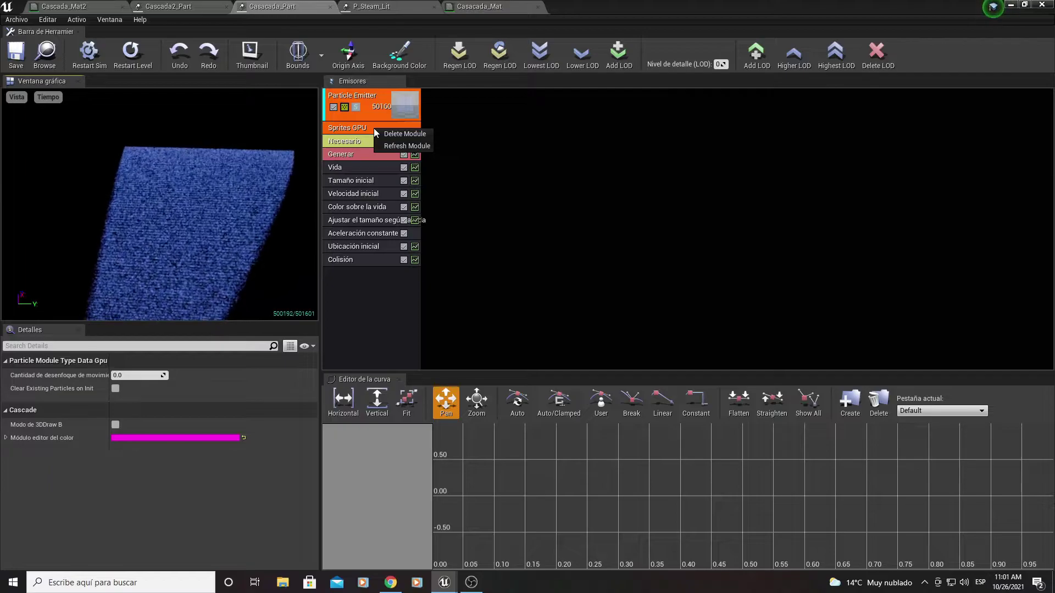
{"action": "left_click", "coordinate": [1021, 16]}
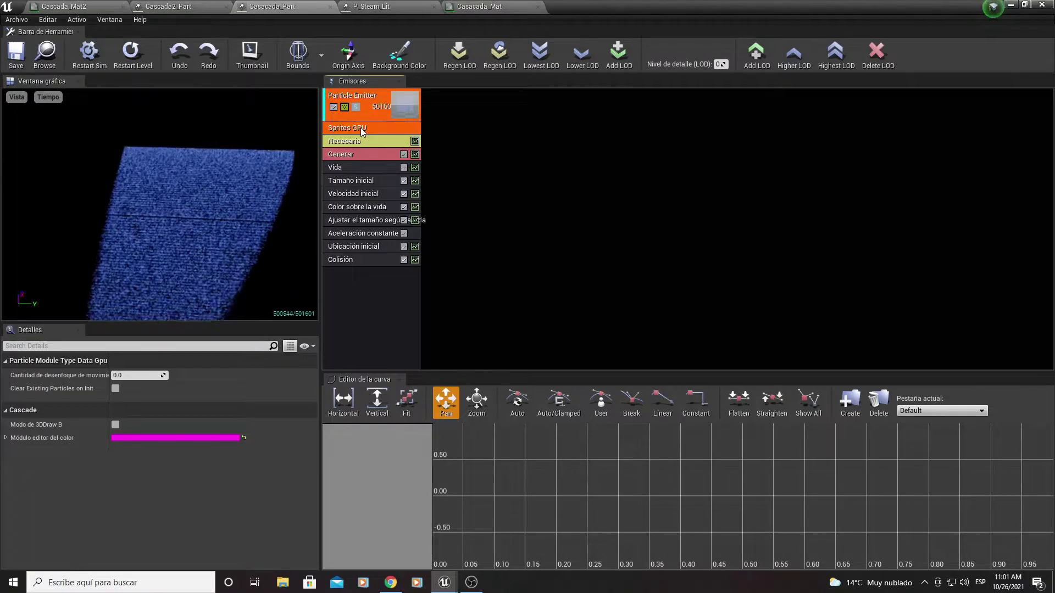
{"action": "left_click", "coordinate": [1011, 5]}
{"action": "right_click", "coordinate": [509, 479]}
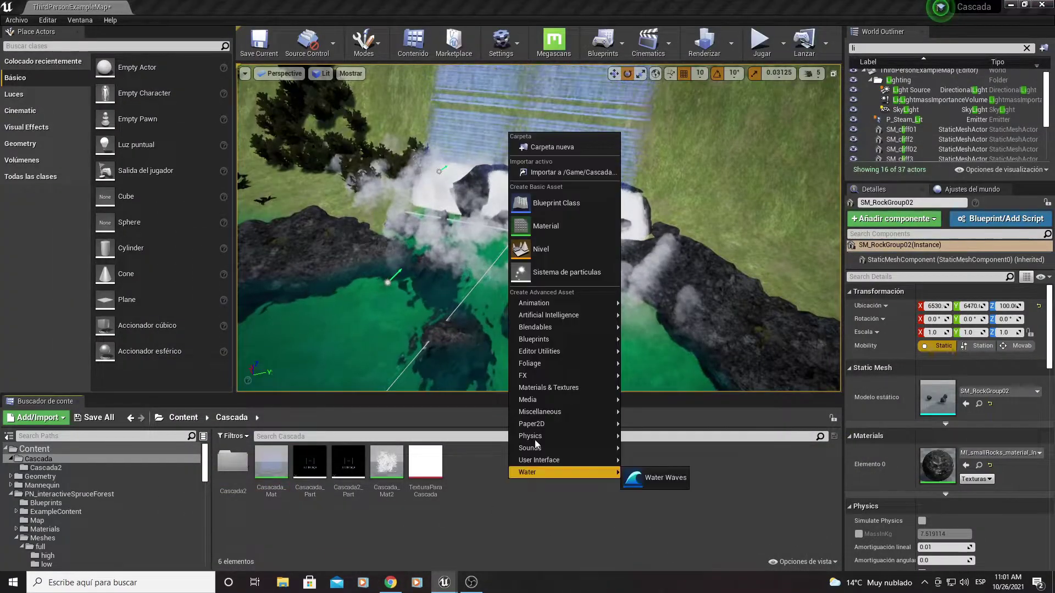
Step: Create NewParticleSystem, give its emitter Nuevo Sprites GPU type data, and close its editor
{"action": "left_click", "coordinate": [541, 272]}
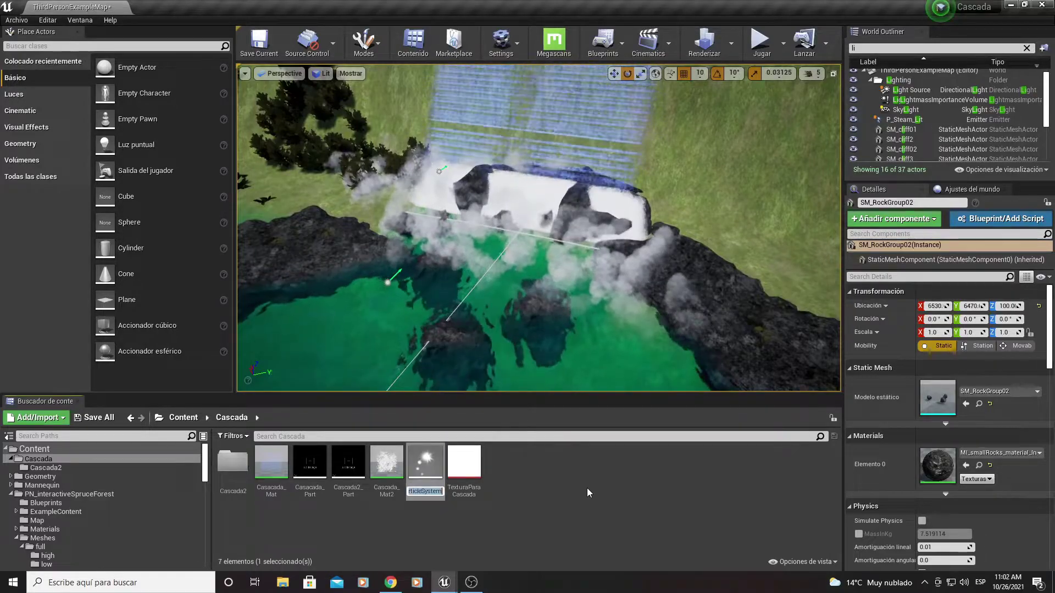
{"action": "key", "text": "Return"}
{"action": "key", "text": "Return"}
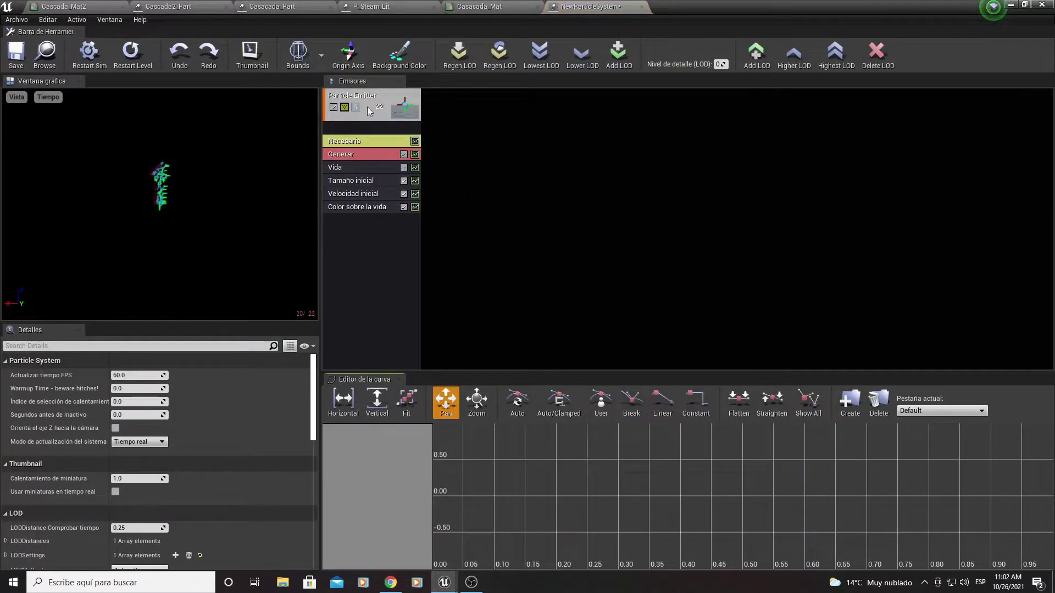
{"action": "right_click", "coordinate": [347, 132]}
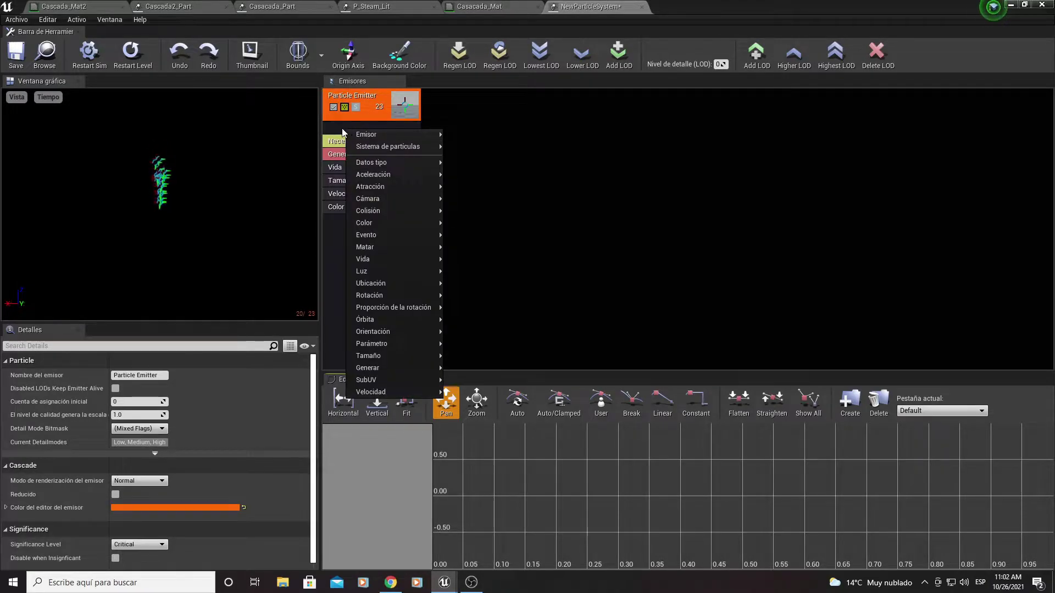
{"action": "mouse_move", "coordinate": [387, 163]}
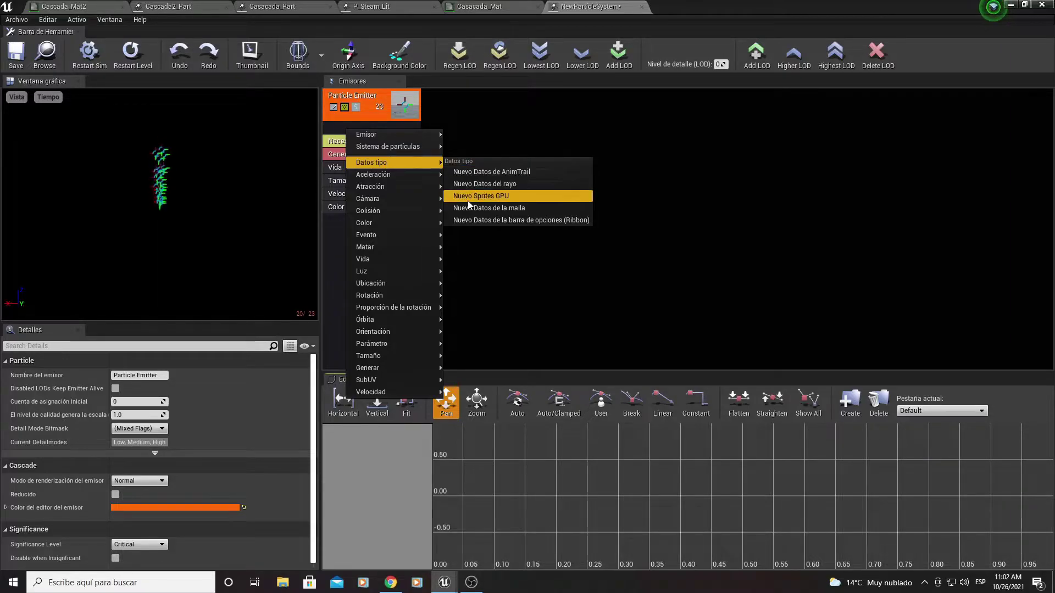
{"action": "left_click", "coordinate": [501, 196]}
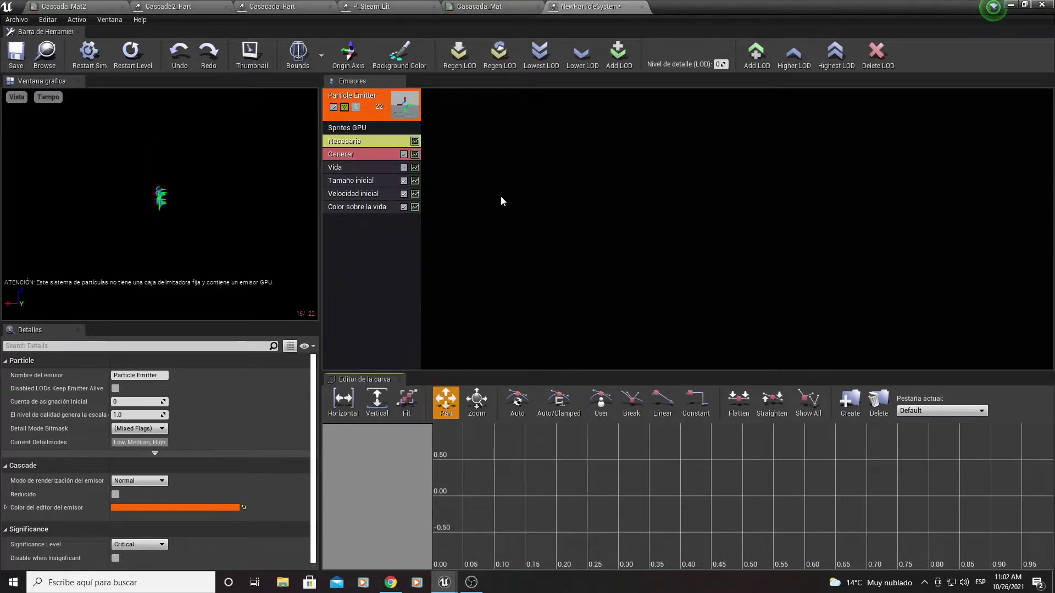
{"action": "left_click", "coordinate": [361, 127]}
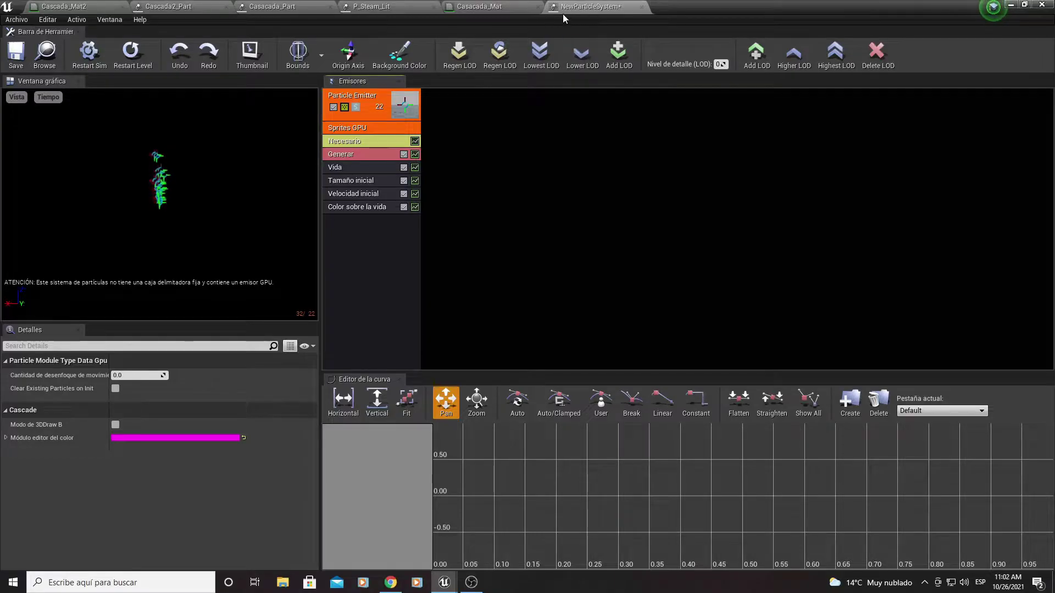
{"action": "left_click", "coordinate": [642, 7]}
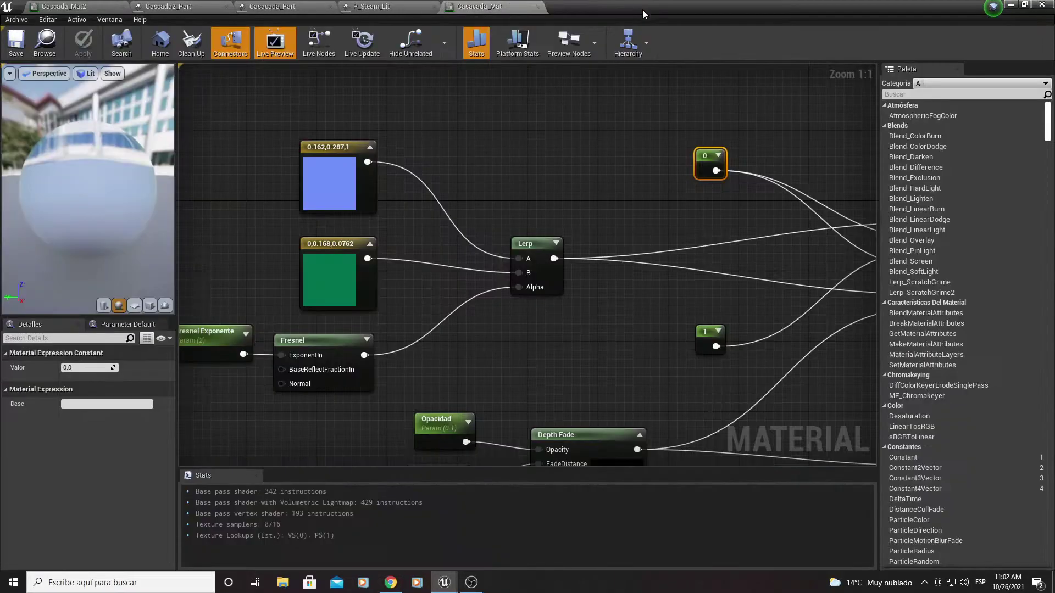
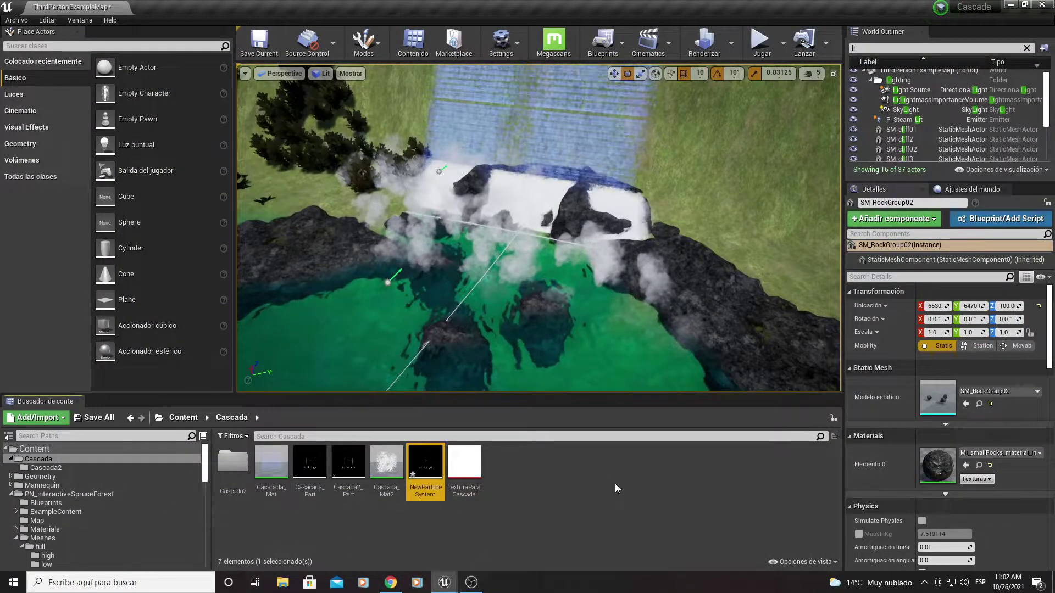
Step: Force-delete the unused NewParticleSystem asset from the Cascada folder despite its references
{"action": "key", "text": "Delete"}
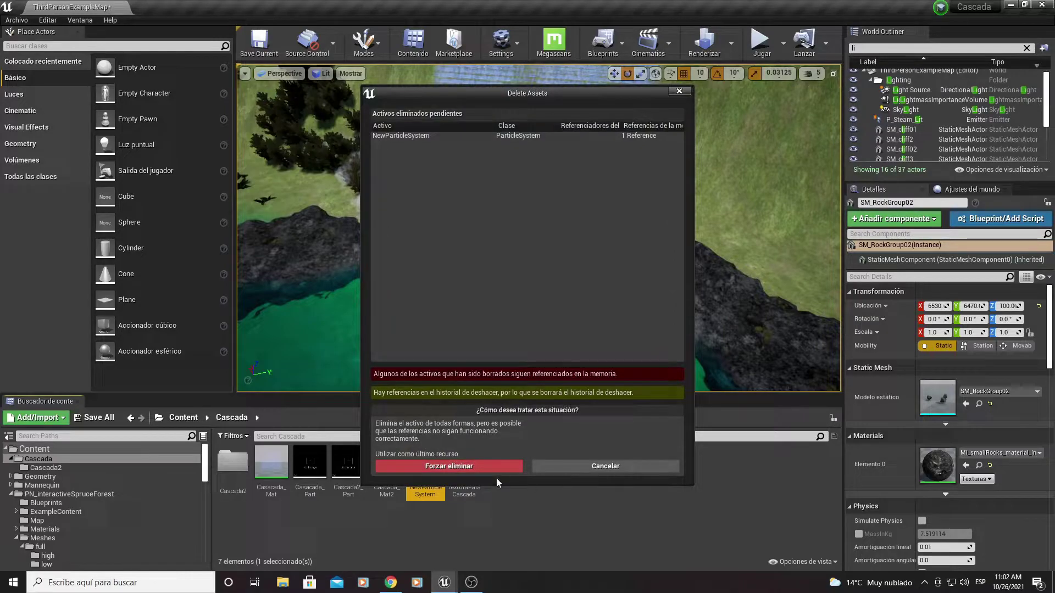
{"action": "left_click", "coordinate": [496, 467]}
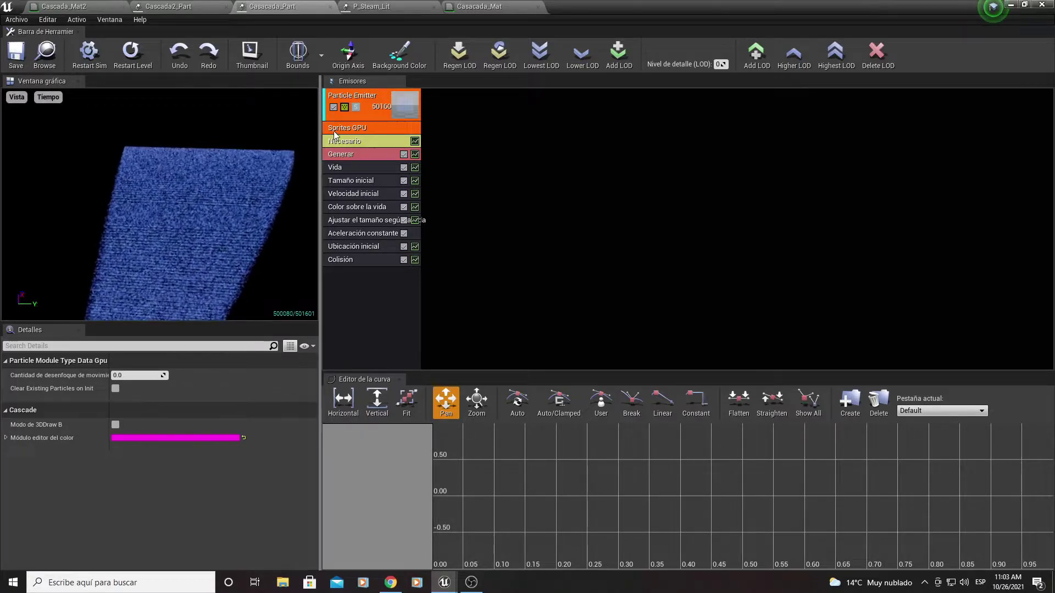
Step: Confirm the emitter's material is Casacada_Mat, then view the Spawn module's constant 50000 rate
{"action": "left_click", "coordinate": [368, 141]}
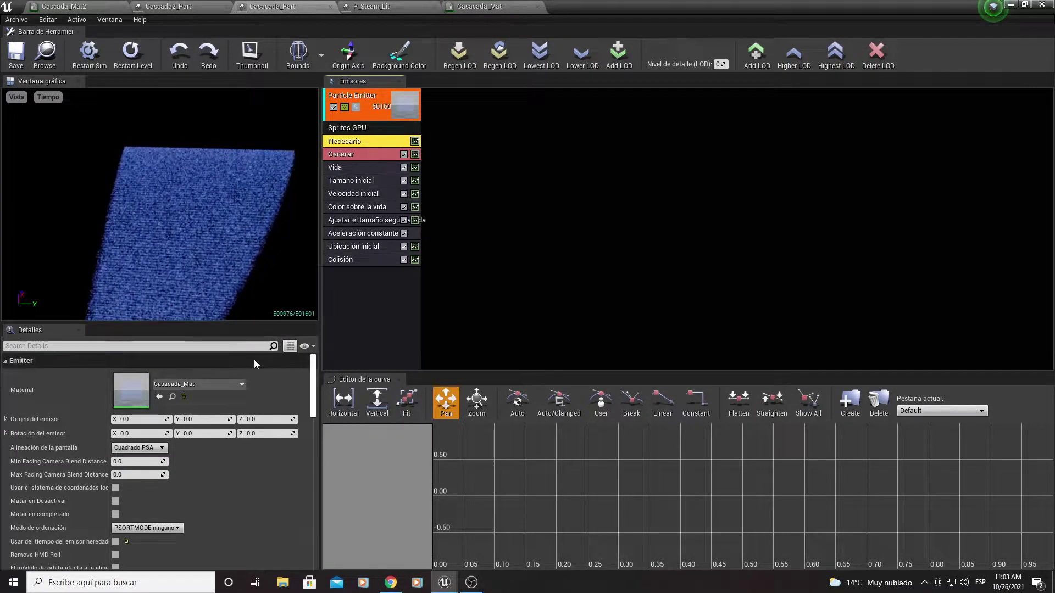
{"action": "left_click", "coordinate": [233, 385]}
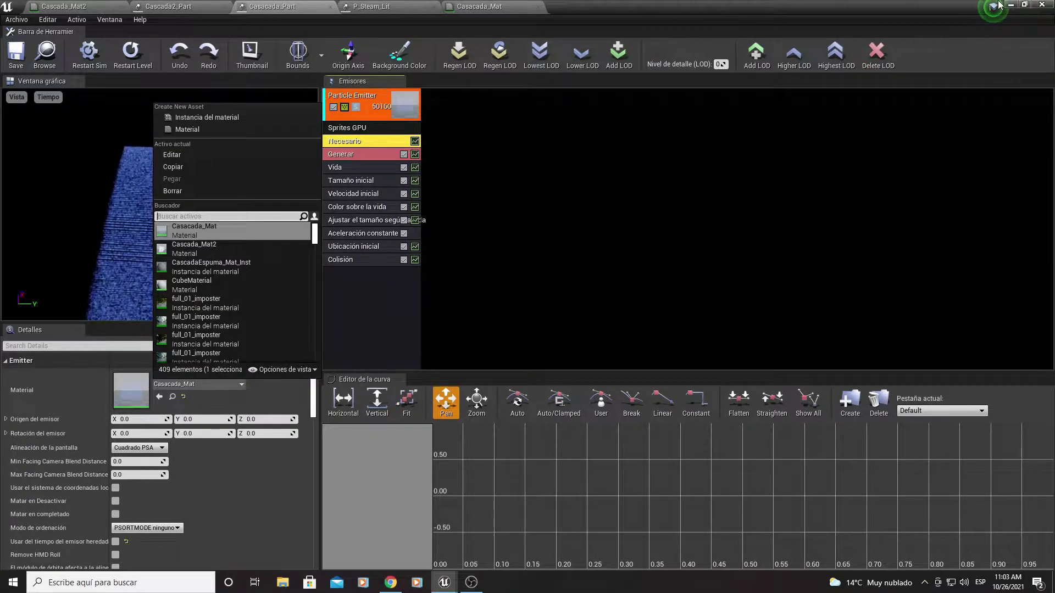
{"action": "left_click", "coordinate": [1010, 4]}
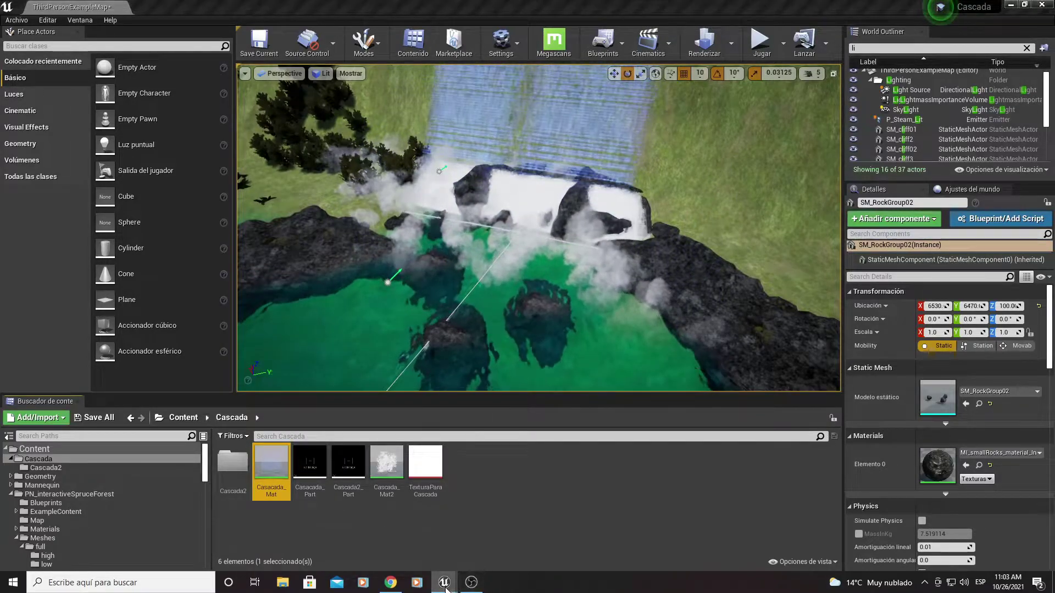
{"action": "left_click", "coordinate": [480, 544]}
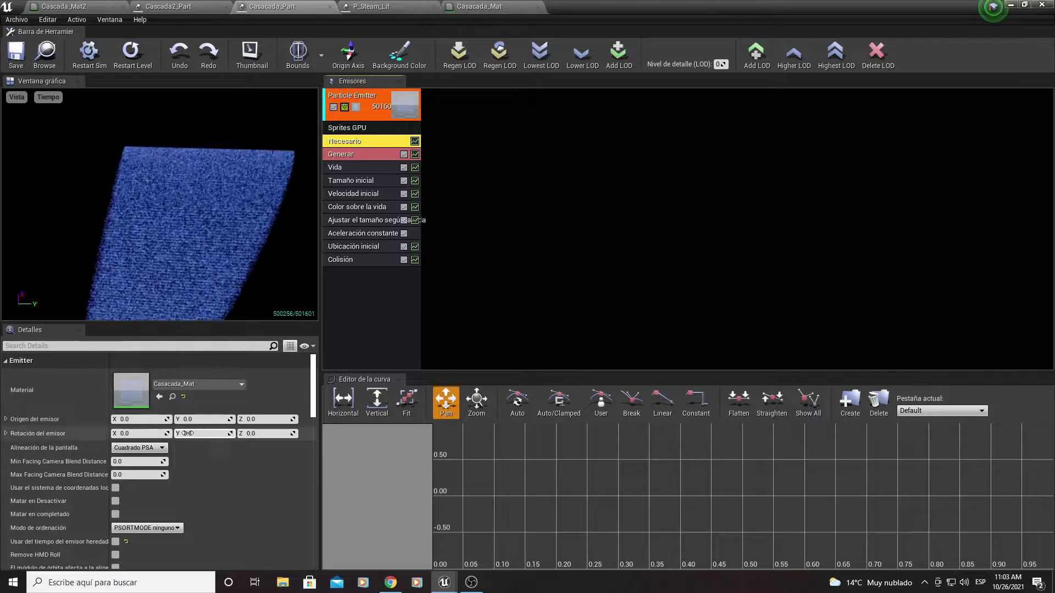
{"action": "left_click", "coordinate": [358, 152]}
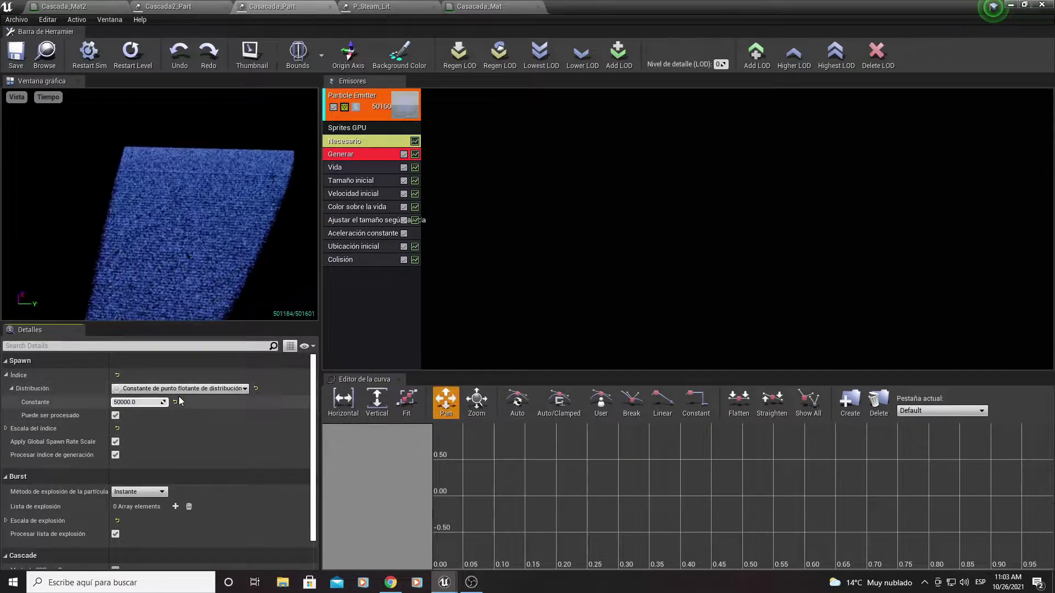
Step: Expand the spawn rate distribution and browse its types, keeping the constant 50000 unchanged
{"action": "left_click", "coordinate": [7, 376]}
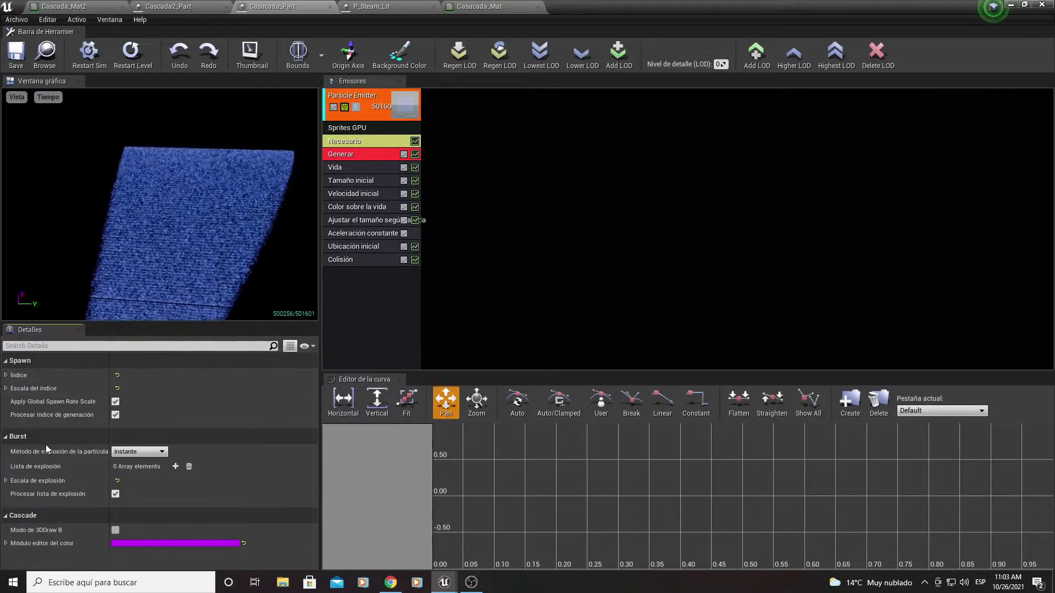
{"action": "left_click", "coordinate": [6, 376]}
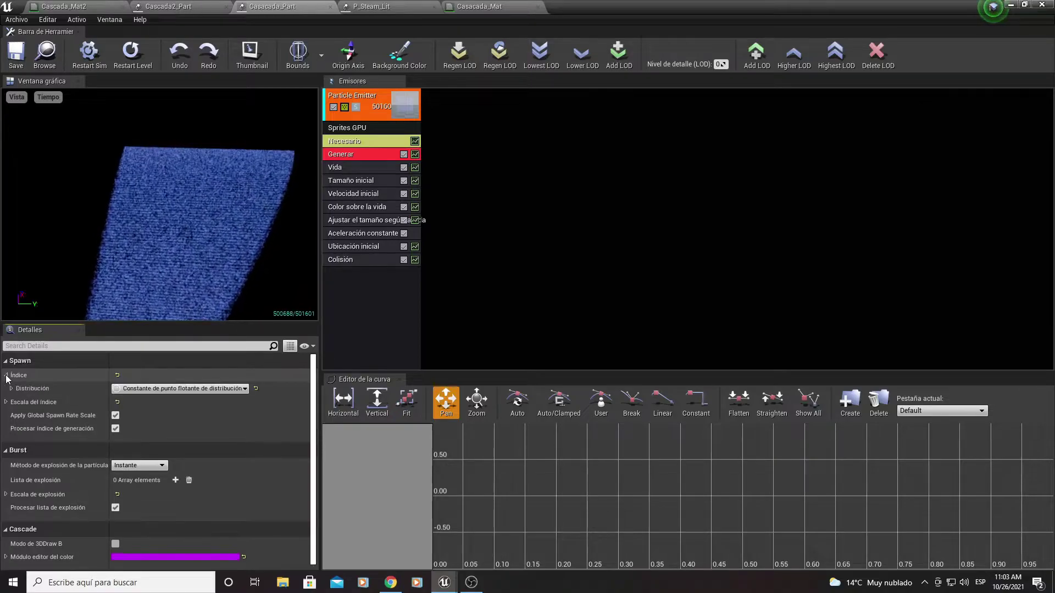
{"action": "left_click", "coordinate": [11, 388]}
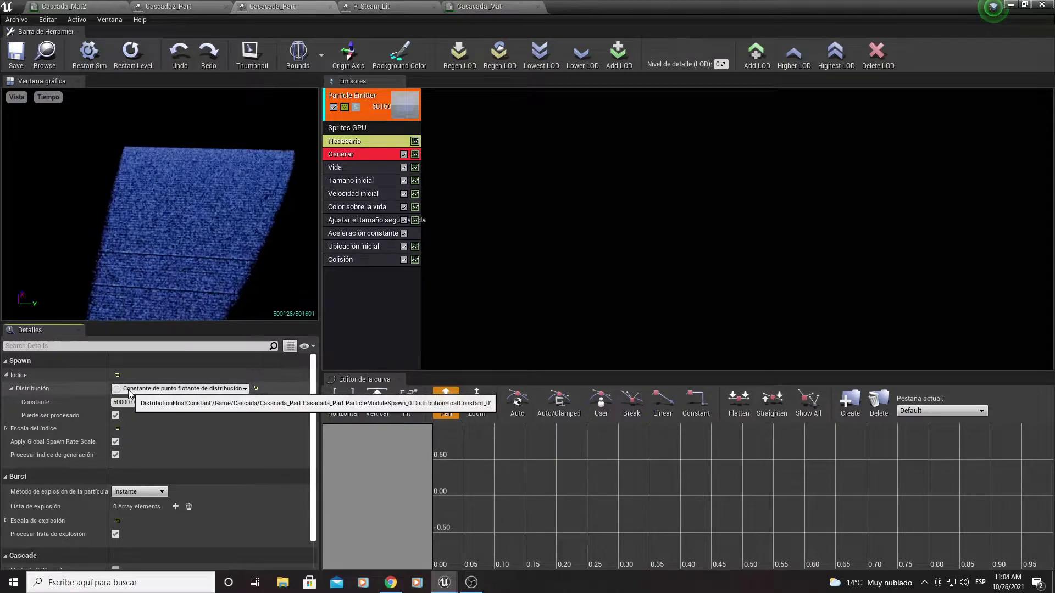
{"action": "left_click", "coordinate": [239, 390]}
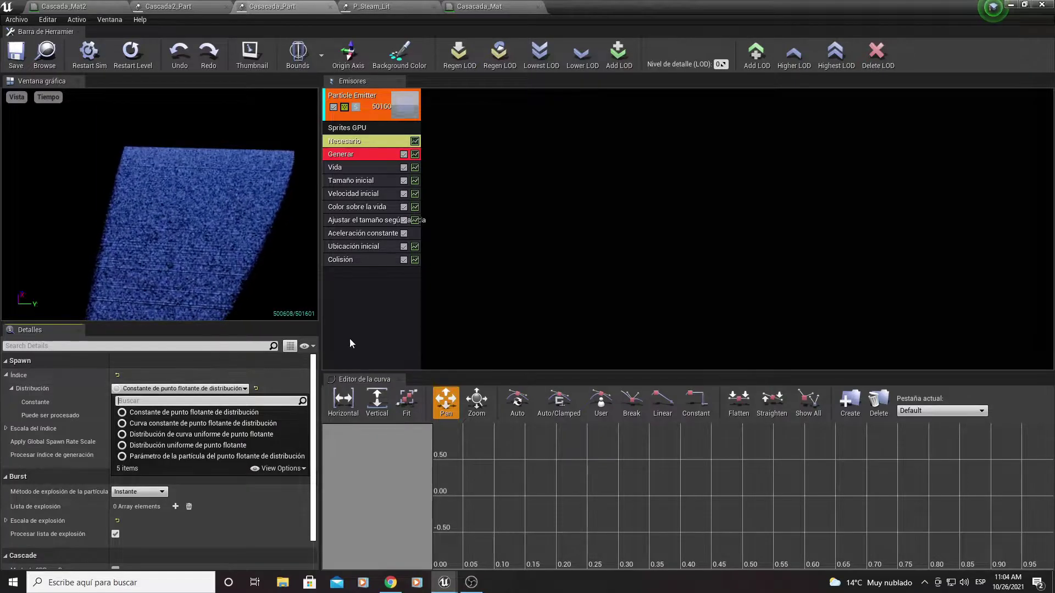
{"action": "left_click", "coordinate": [368, 319]}
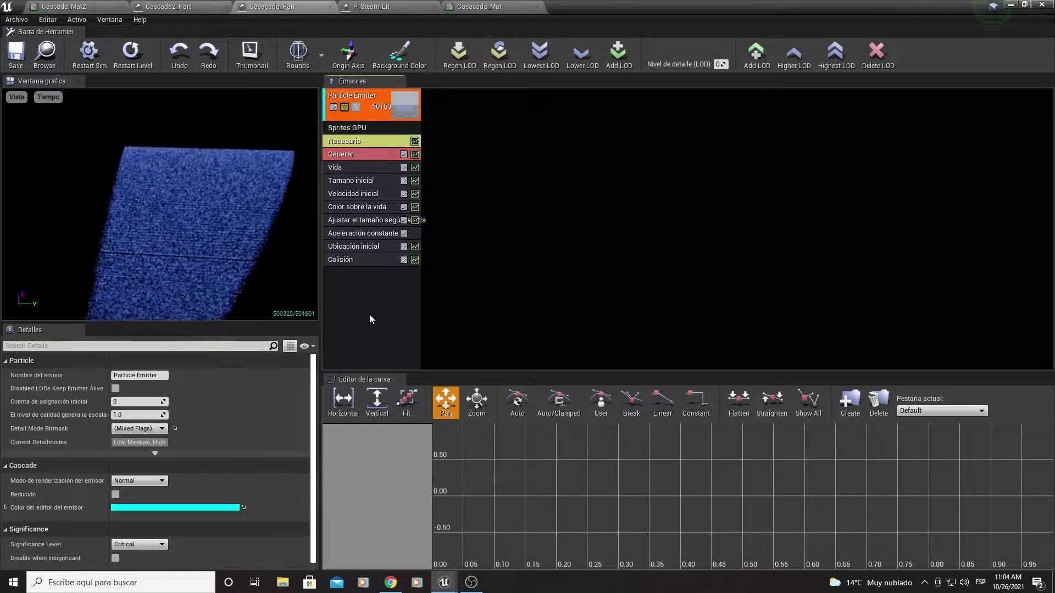
Step: Verify the Lifetime module's uniform distribution stays Min 10.0 and Max 10.0, then view Initial Size
{"action": "left_click", "coordinate": [340, 167]}
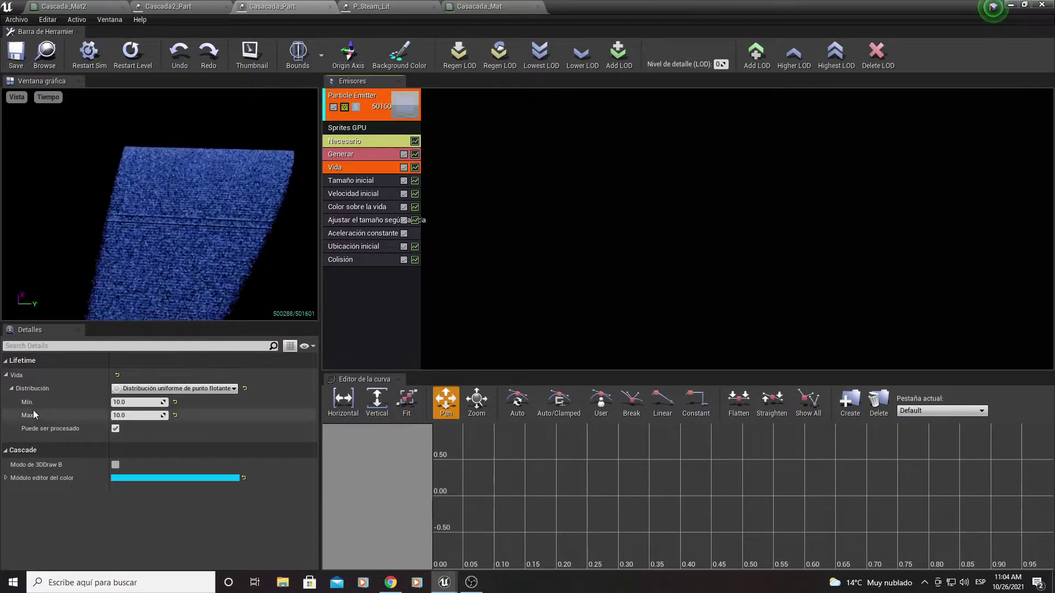
{"action": "left_click", "coordinate": [11, 388]}
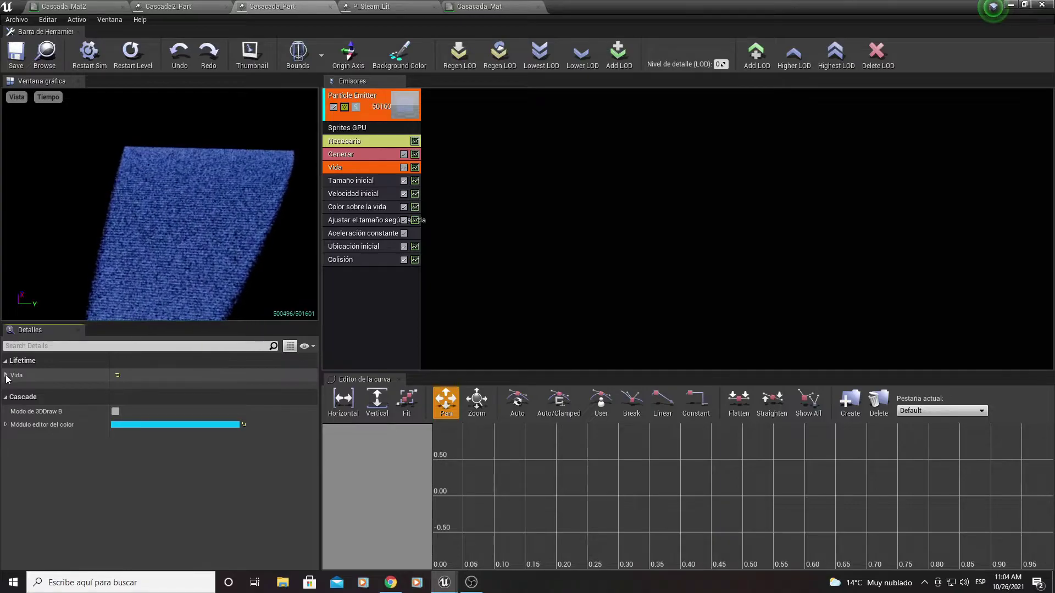
{"action": "left_click", "coordinate": [7, 375]}
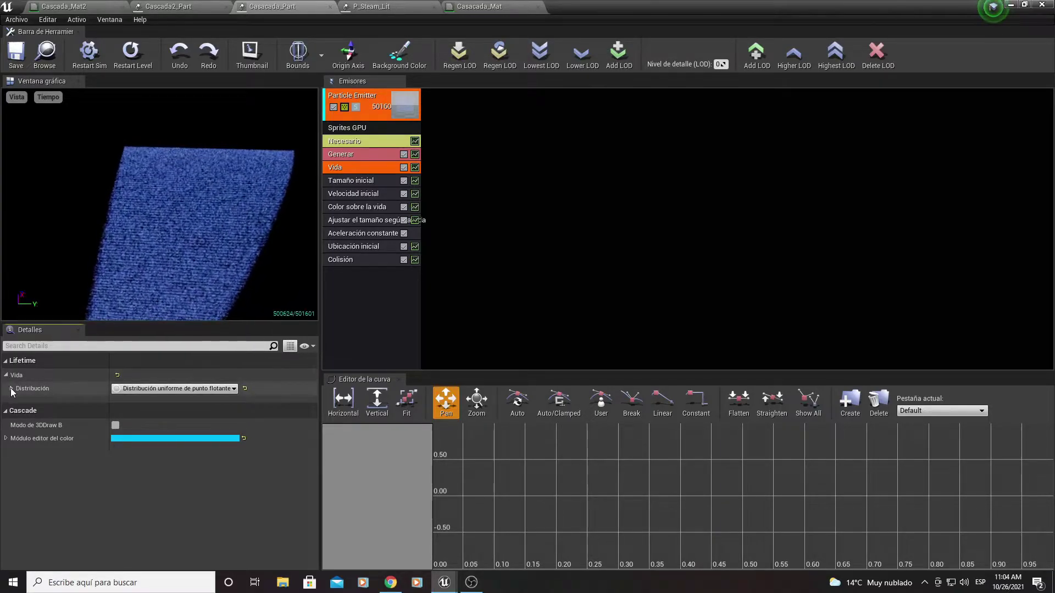
{"action": "left_click", "coordinate": [10, 390]}
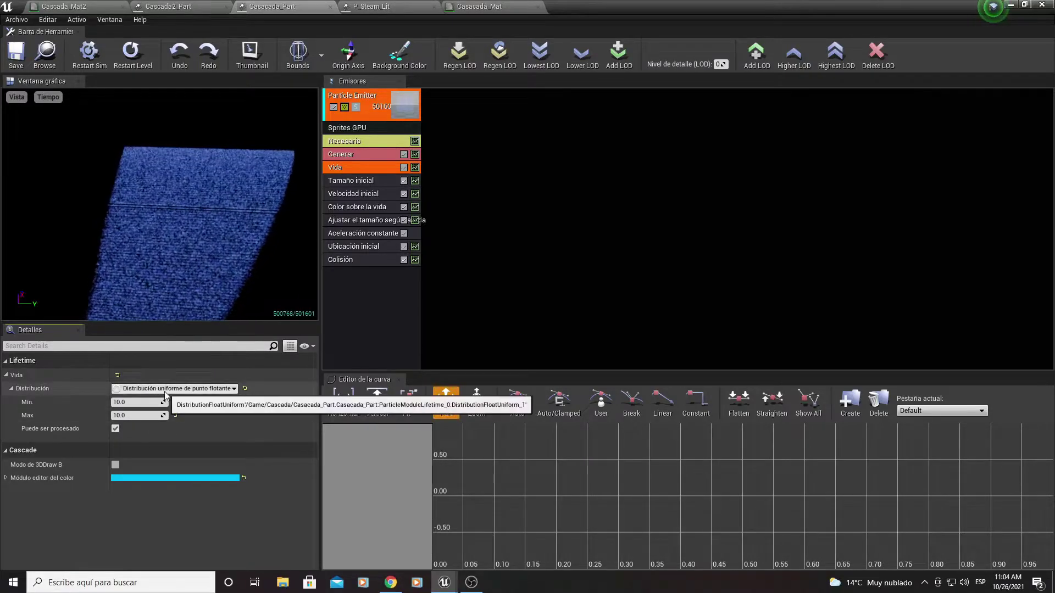
{"action": "left_click", "coordinate": [228, 390]}
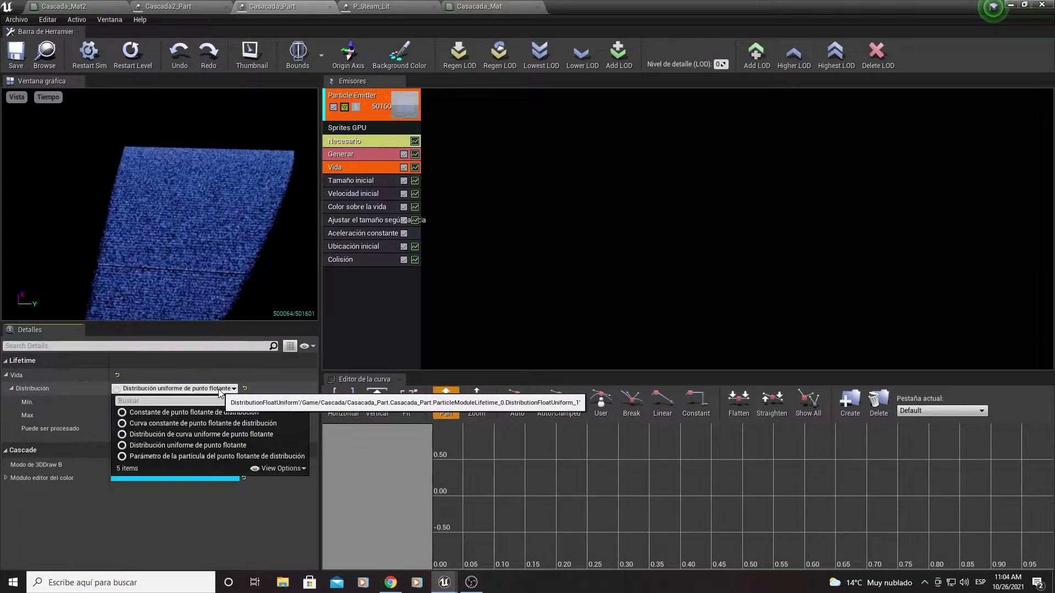
{"action": "left_click", "coordinate": [208, 392]}
{"action": "left_click", "coordinate": [128, 402]}
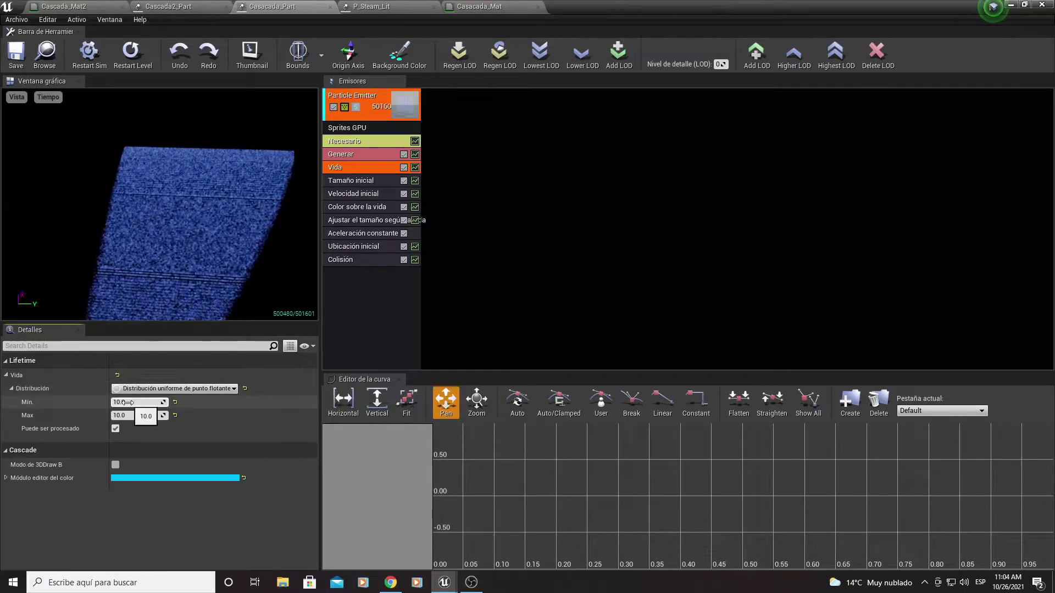
{"action": "key", "text": "Tab"}
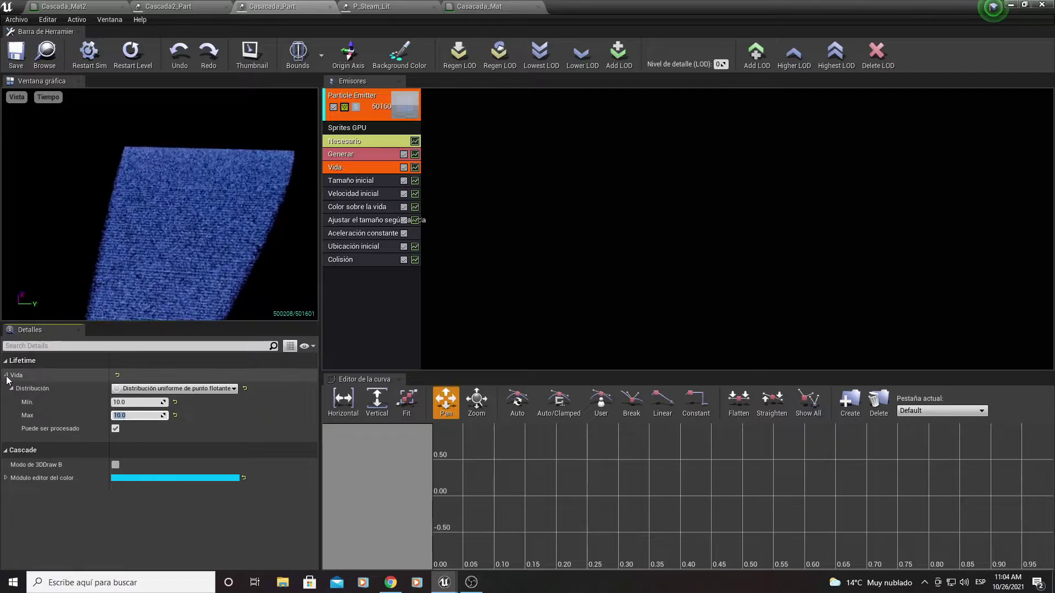
{"action": "left_click", "coordinate": [343, 180]}
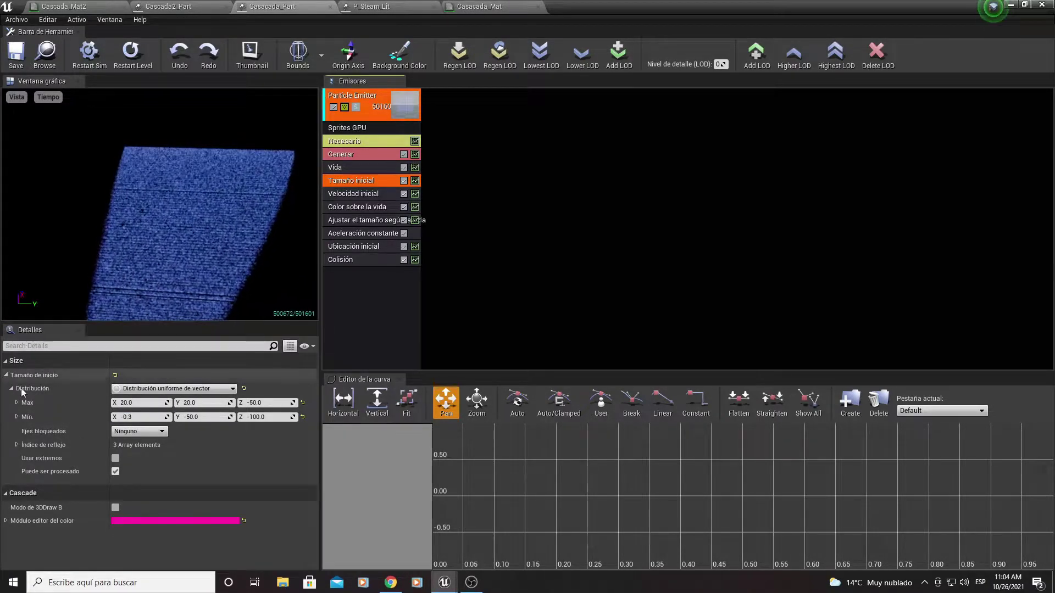
Step: Read the Initial Size range, Max (20, 20, -50) and Min (-0.3, -50, -100), then view Initial Velocity
{"action": "left_click", "coordinate": [6, 375]}
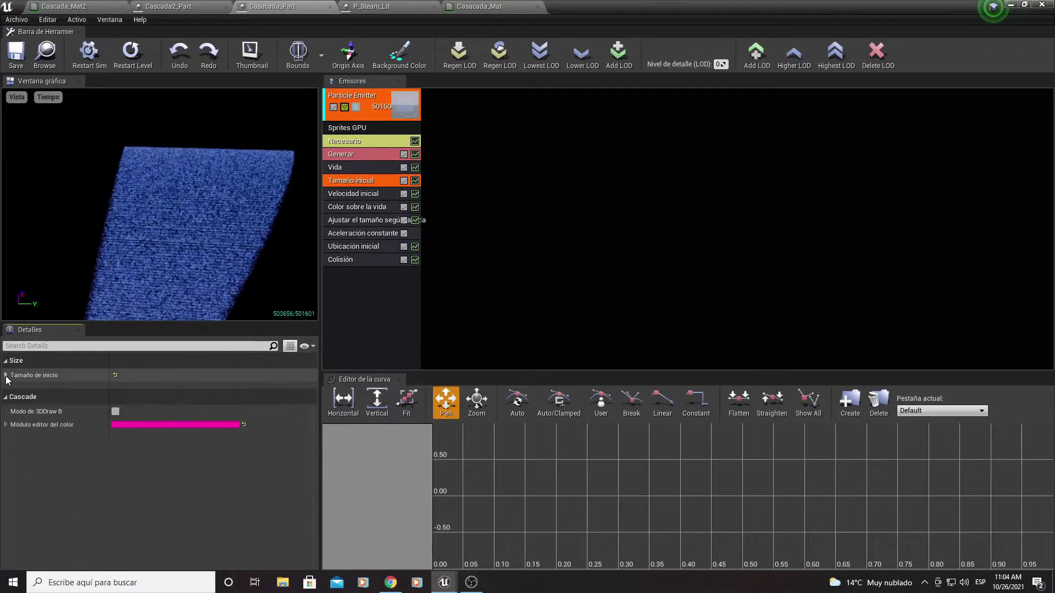
{"action": "left_click", "coordinate": [6, 375]}
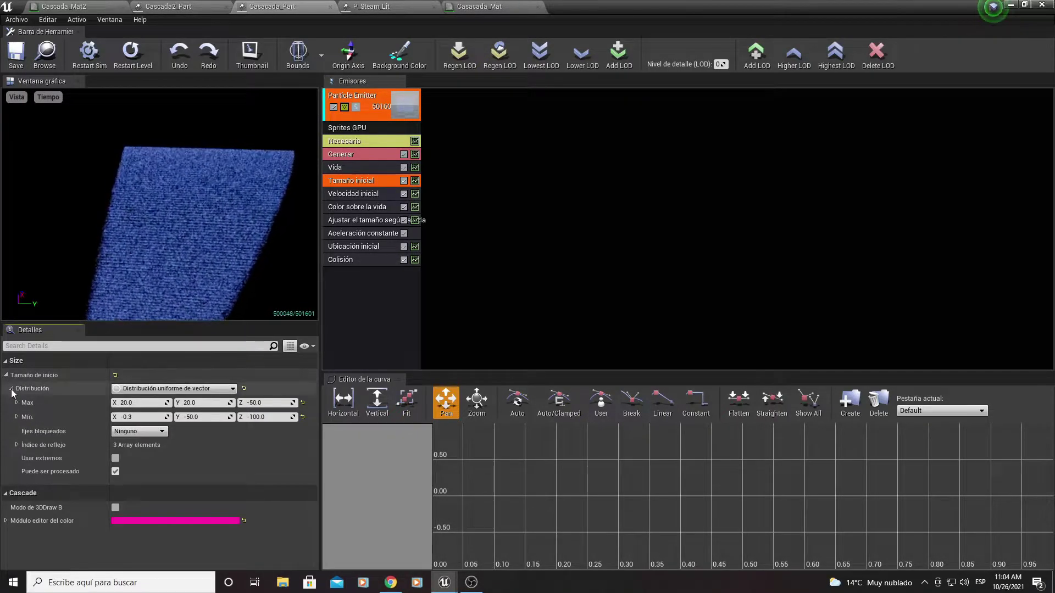
{"action": "left_click", "coordinate": [12, 388]}
{"action": "left_click", "coordinate": [11, 388]}
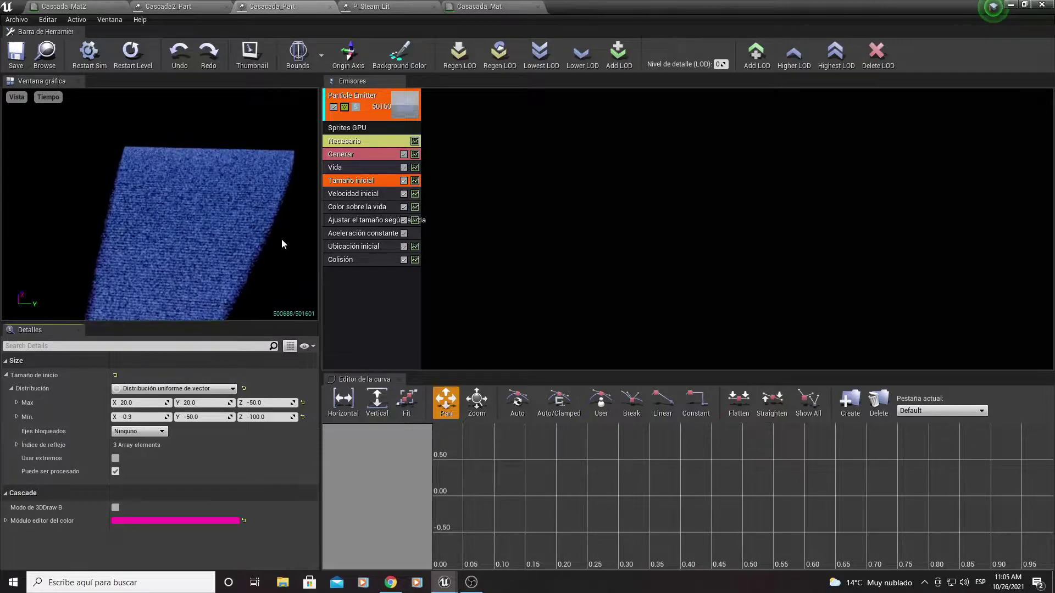
{"action": "left_click", "coordinate": [340, 193]}
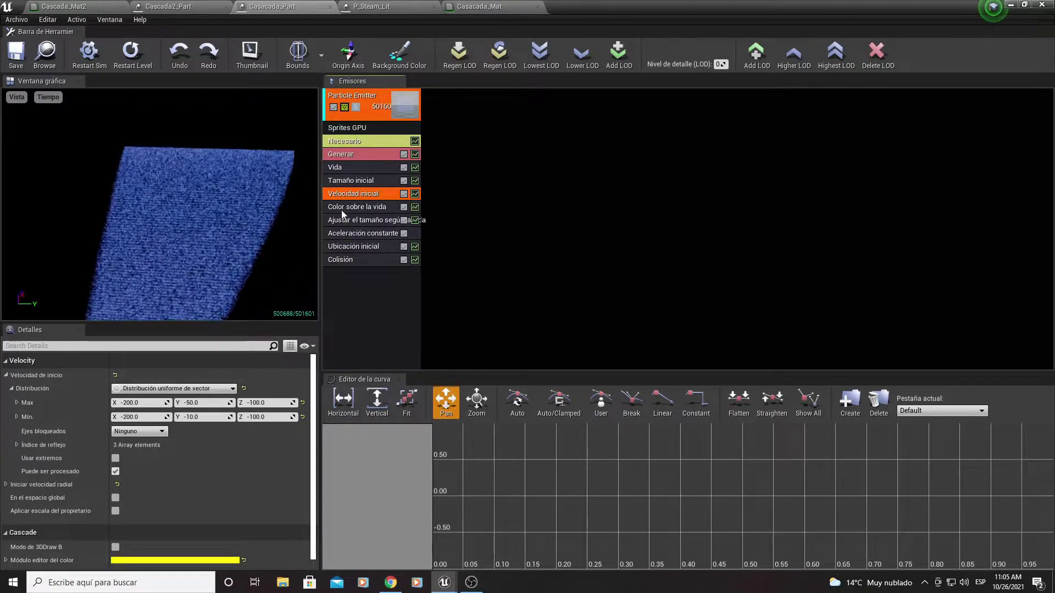
Step: Check Color Over Life and the Casacada_Mat graph, then view Size by Life scaling 0.5 to 2.0
{"action": "left_click", "coordinate": [347, 206]}
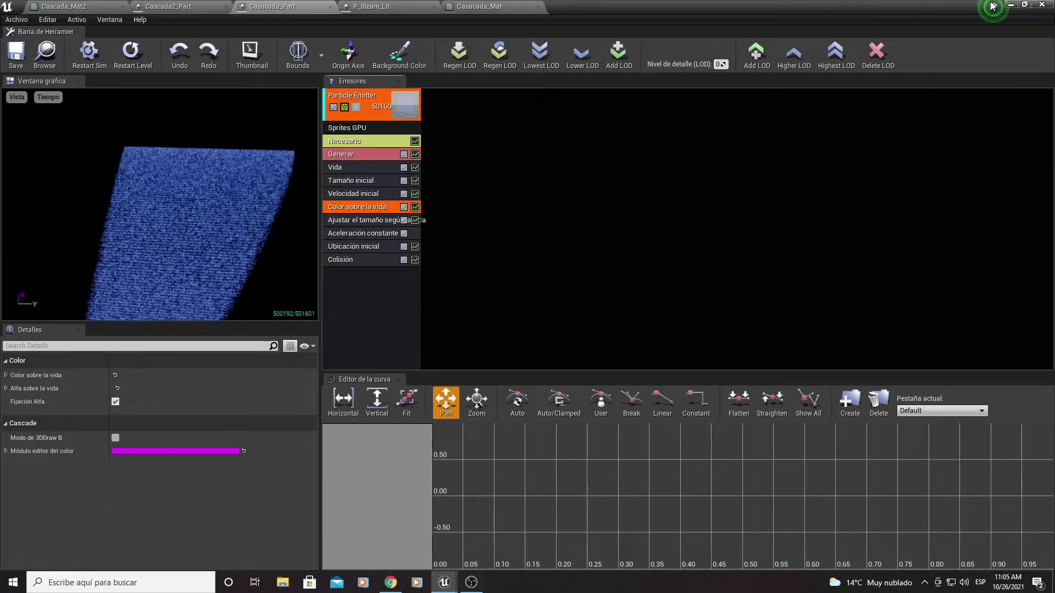
{"action": "left_click", "coordinate": [482, 6]}
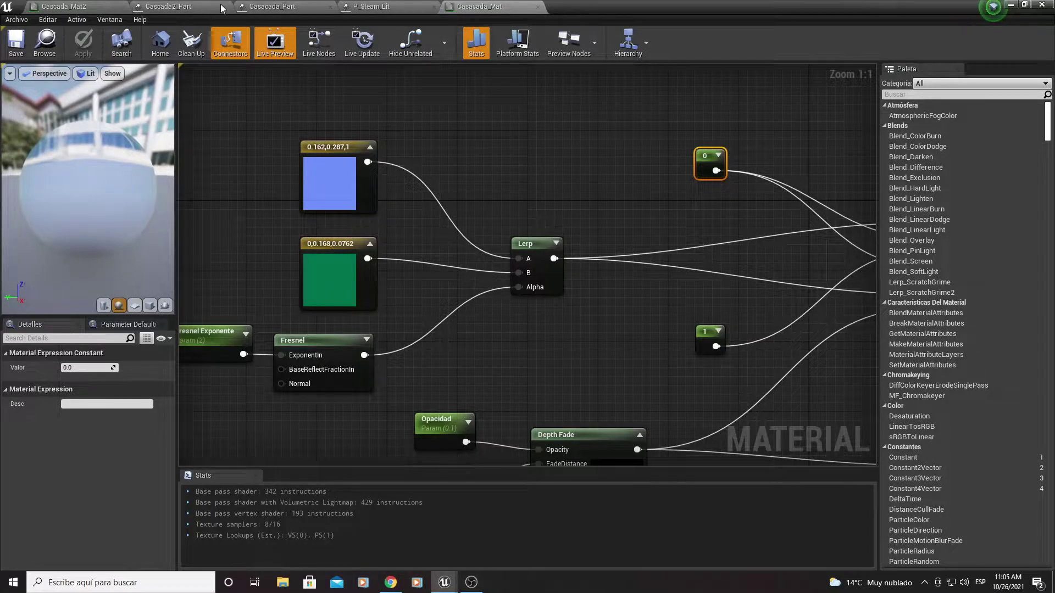
{"action": "left_click", "coordinate": [286, 7]}
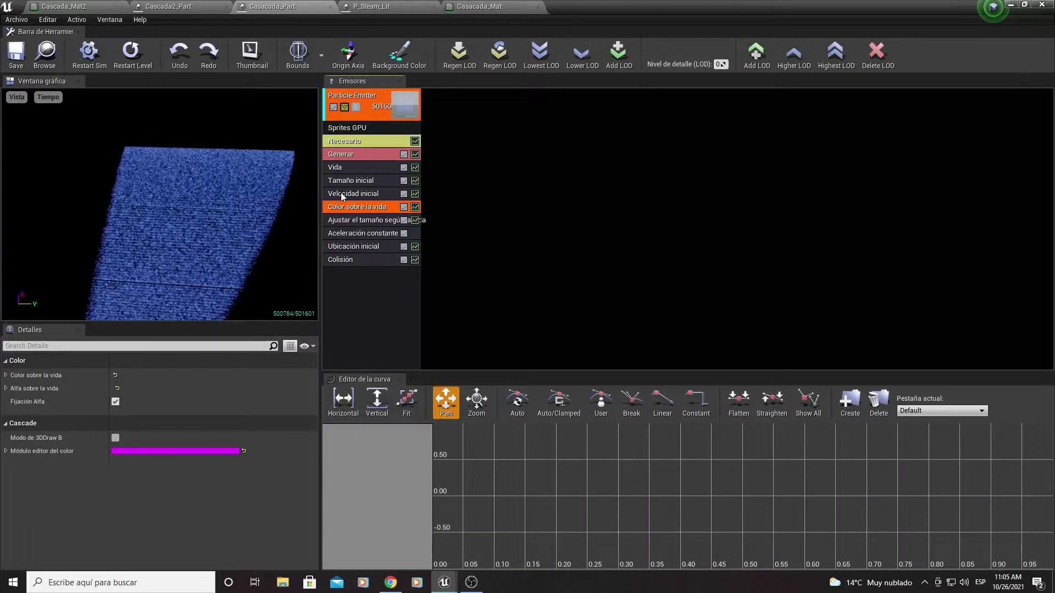
{"action": "left_click", "coordinate": [363, 221]}
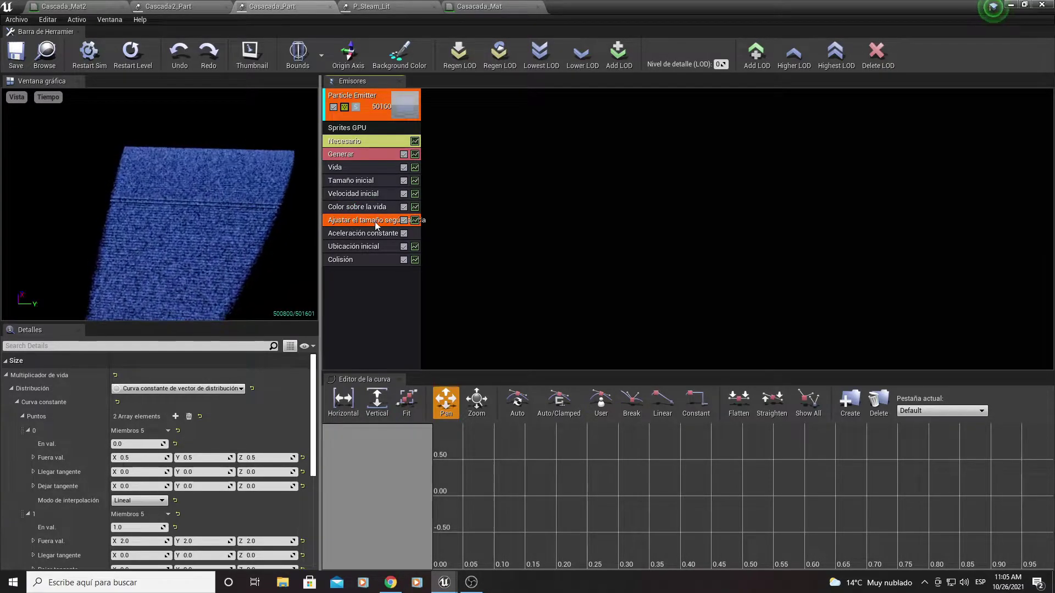
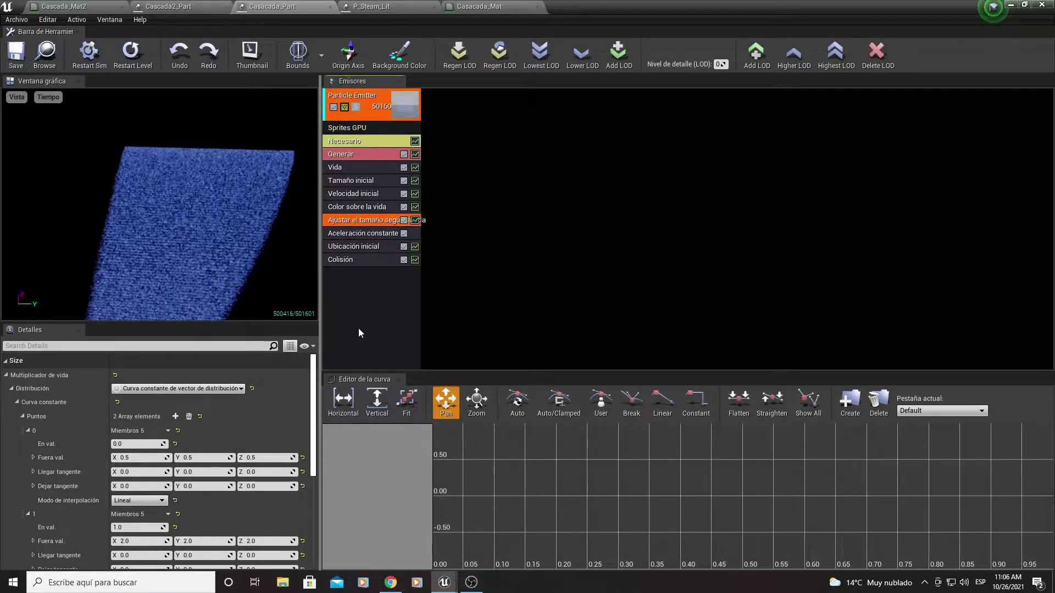
Step: Open the emitter's add-module menu and dismiss it without adding anything
{"action": "right_click", "coordinate": [350, 288]}
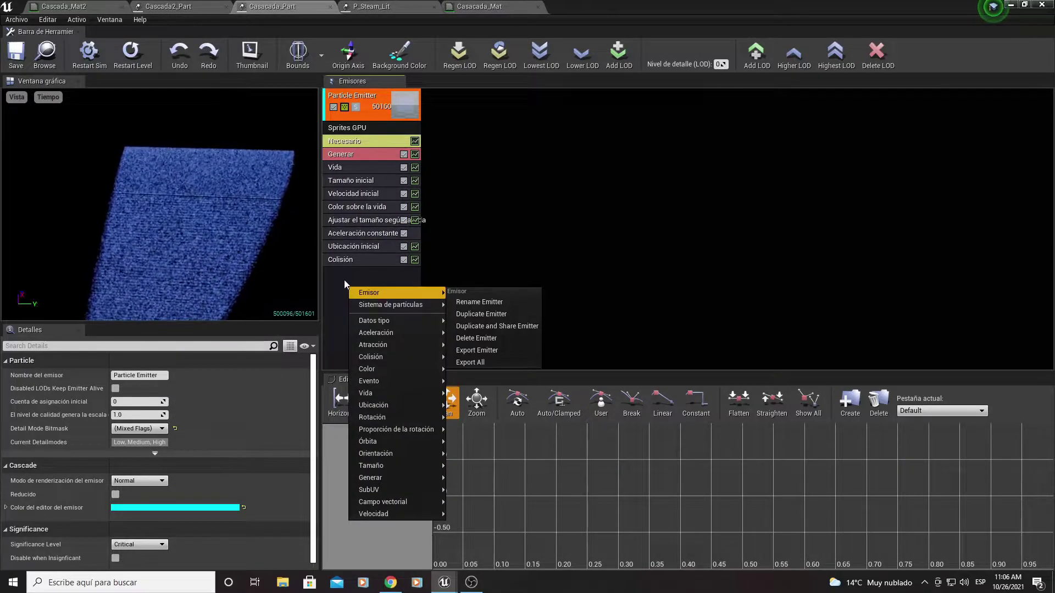
{"action": "mouse_move", "coordinate": [361, 334]}
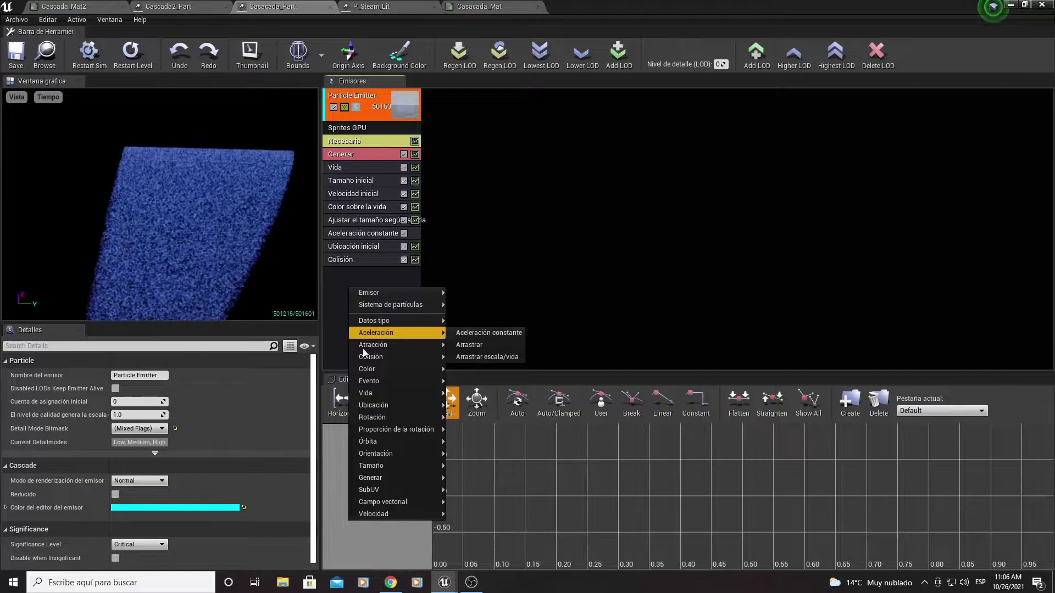
{"action": "mouse_move", "coordinate": [394, 466]}
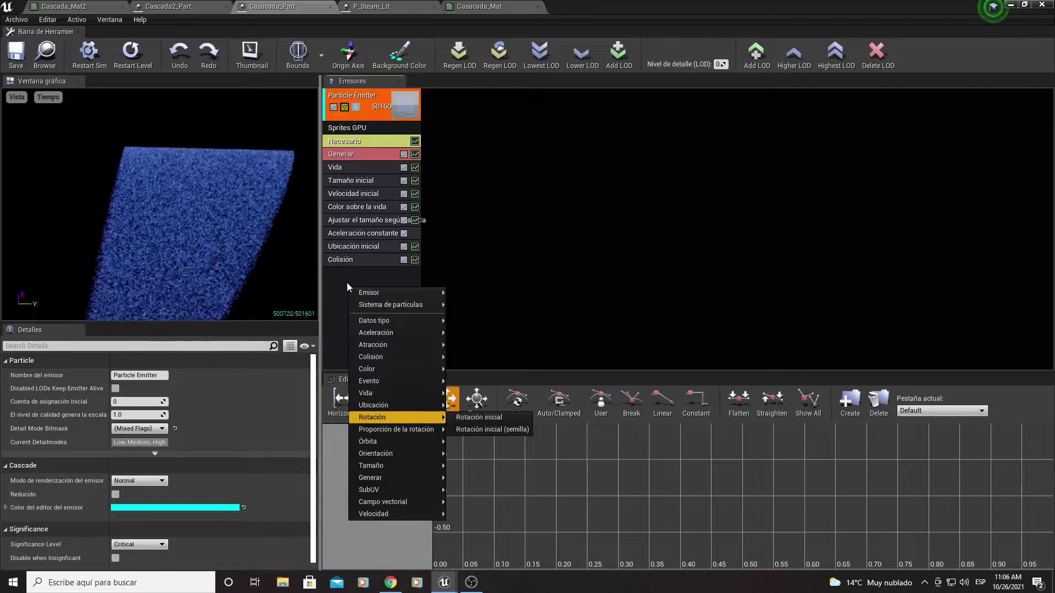
{"action": "left_click", "coordinate": [355, 222]}
Step: Select the size-by-life module and collapse its curve point, size distribution and life multiplier settings
{"action": "left_click", "coordinate": [355, 222]}
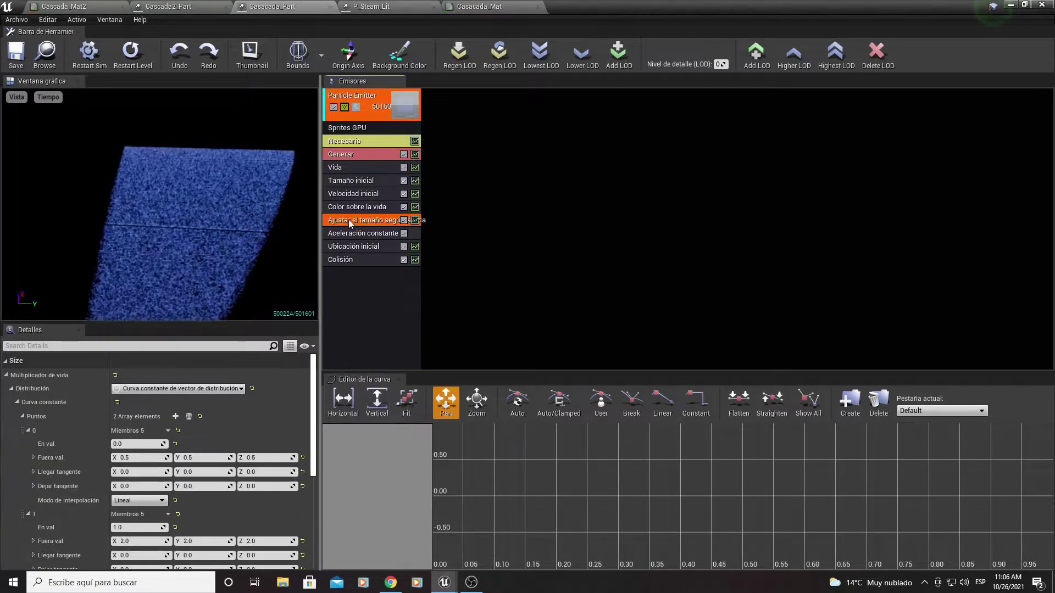
{"action": "left_click", "coordinate": [27, 514]}
{"action": "left_click", "coordinate": [28, 431]}
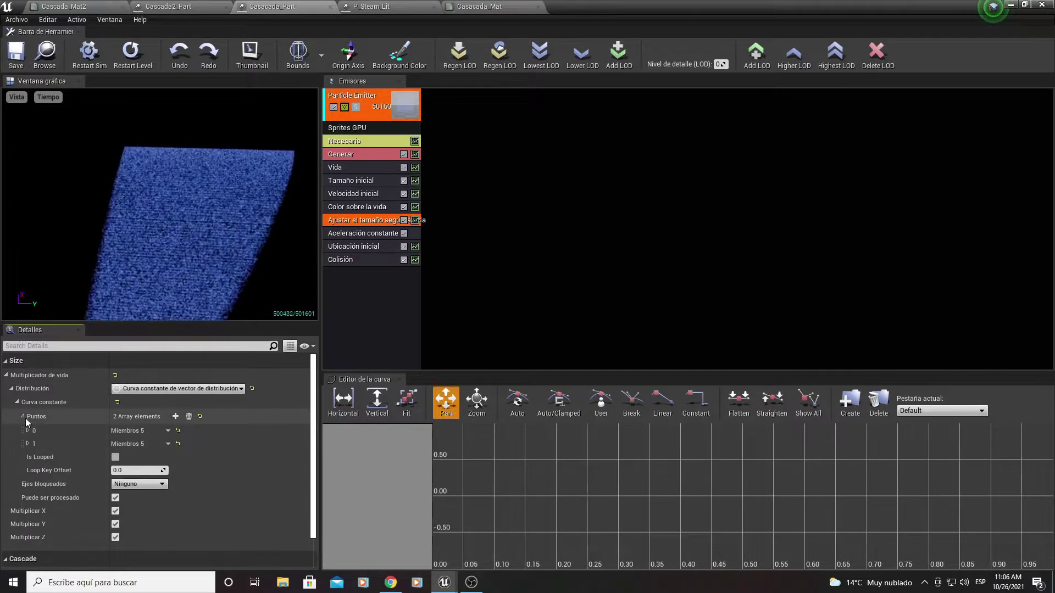
{"action": "left_click", "coordinate": [24, 417]}
{"action": "left_click", "coordinate": [17, 402]}
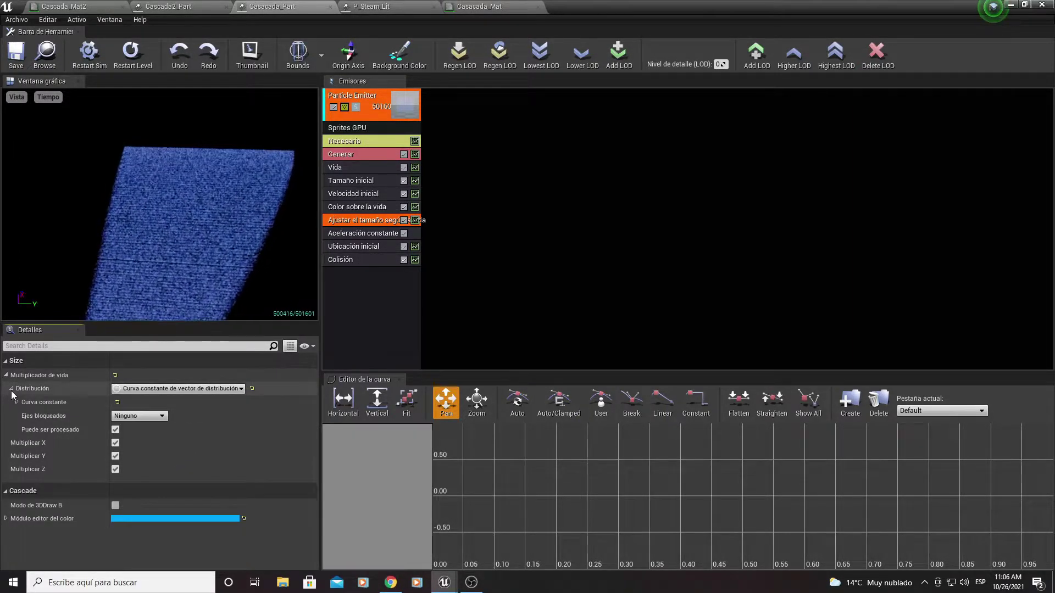
{"action": "left_click", "coordinate": [12, 388]}
{"action": "left_click", "coordinate": [6, 375]}
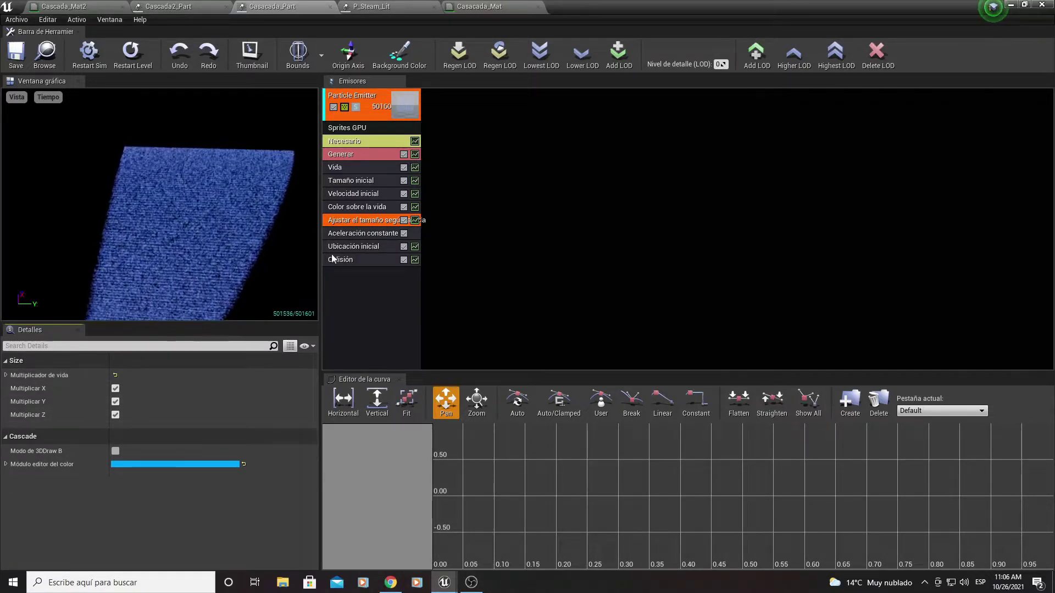
Step: Re-expand the size-by-life settings down to both curve points' values
{"action": "left_click", "coordinate": [6, 375]}
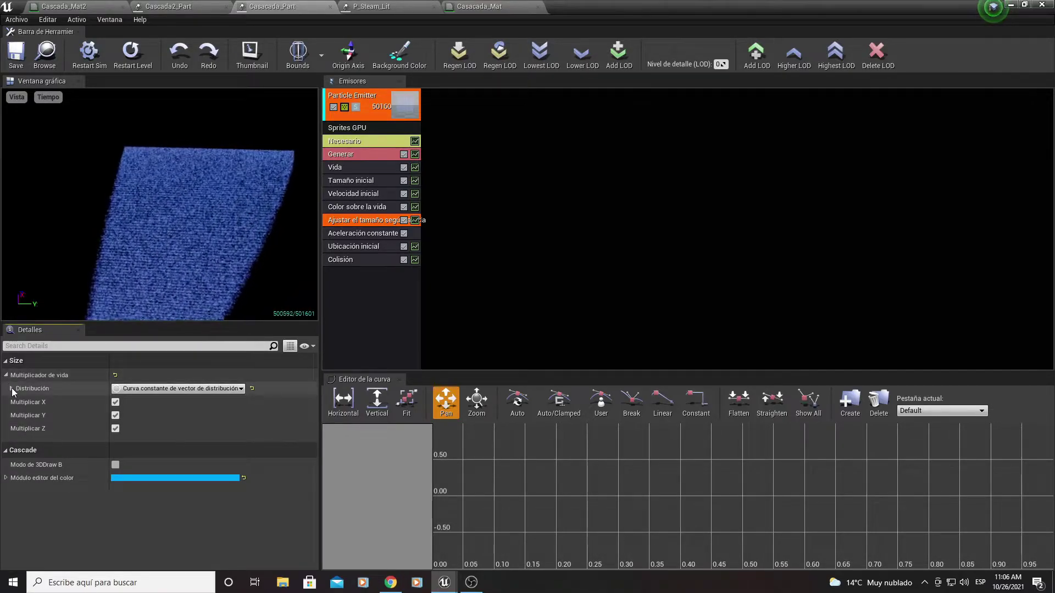
{"action": "left_click", "coordinate": [12, 388]}
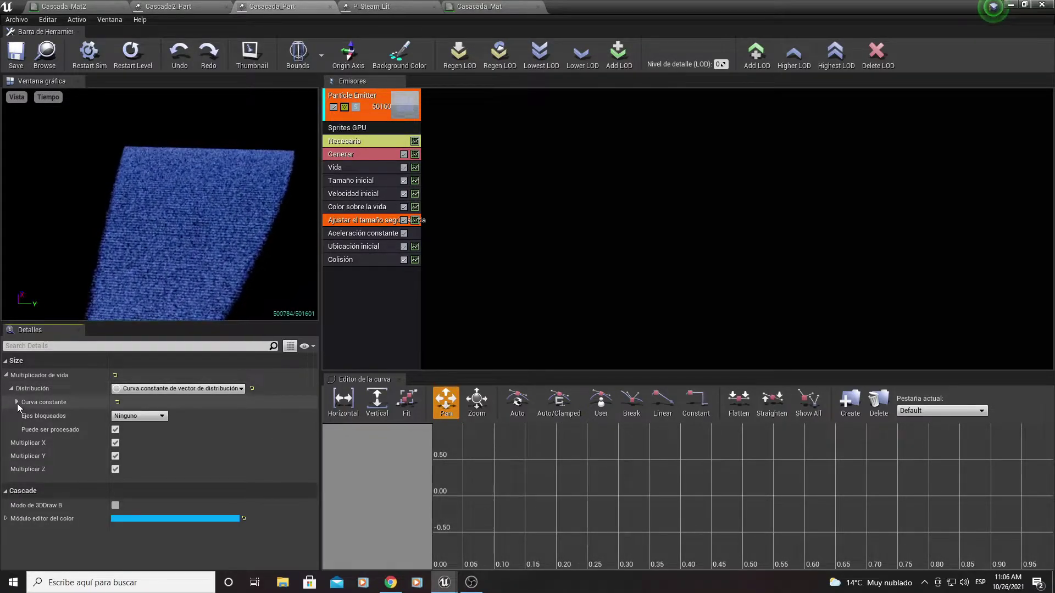
{"action": "left_click", "coordinate": [16, 402]}
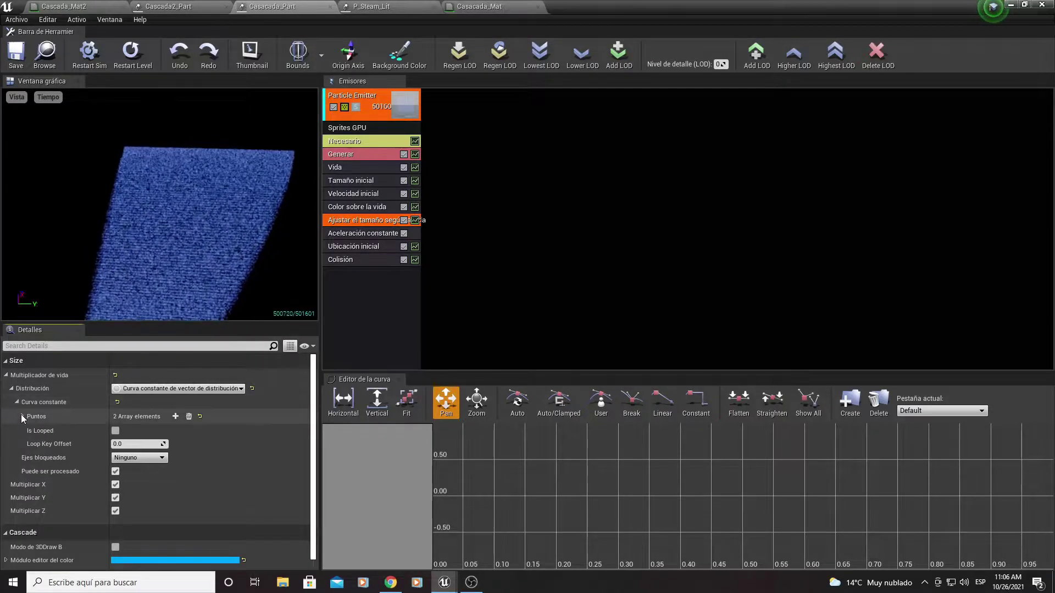
{"action": "left_click", "coordinate": [22, 416]}
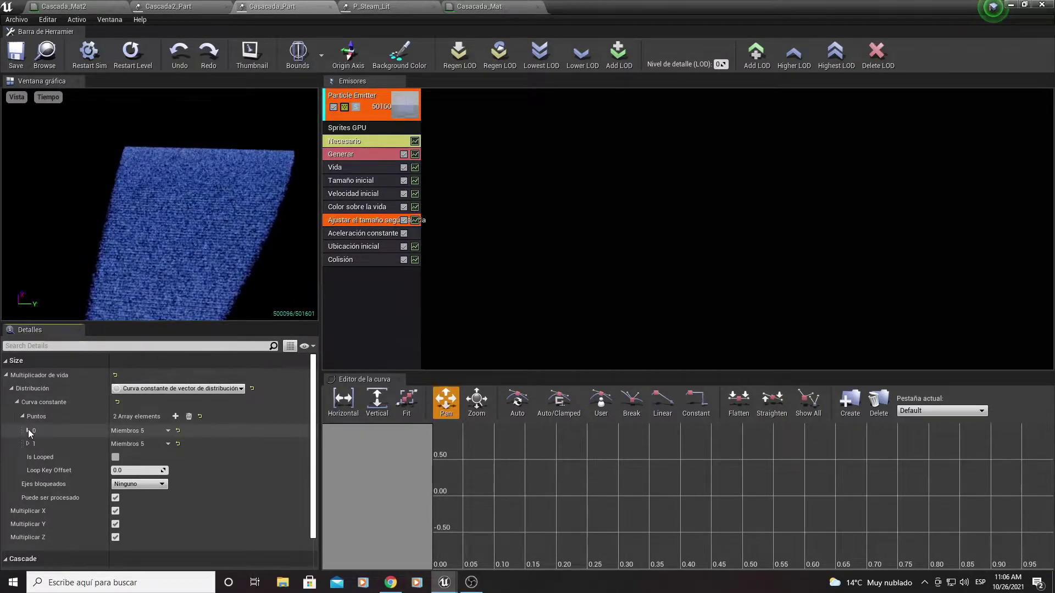
{"action": "left_click", "coordinate": [28, 430]}
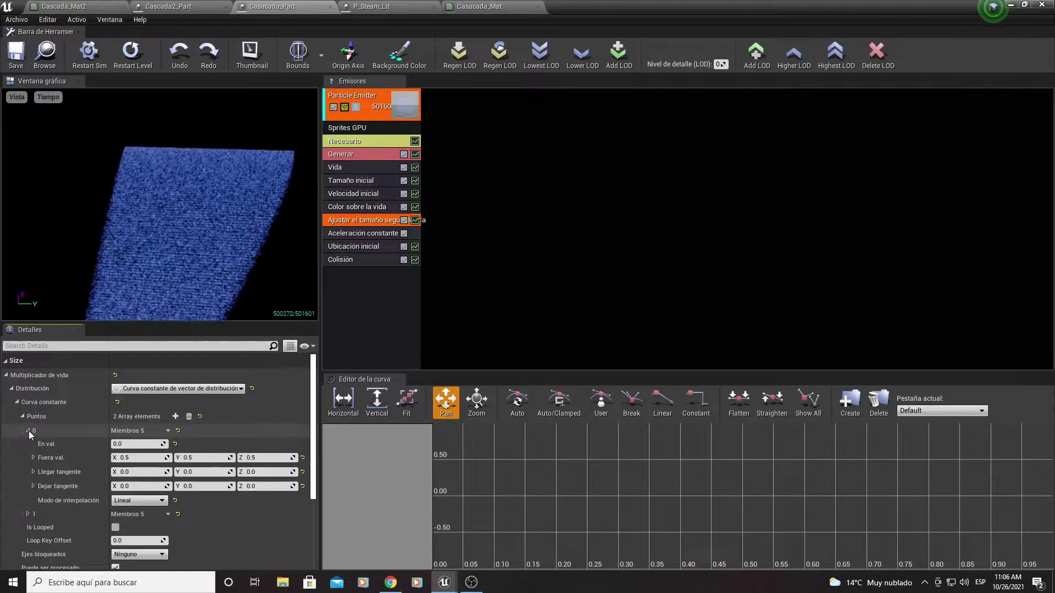
{"action": "left_click", "coordinate": [27, 513]}
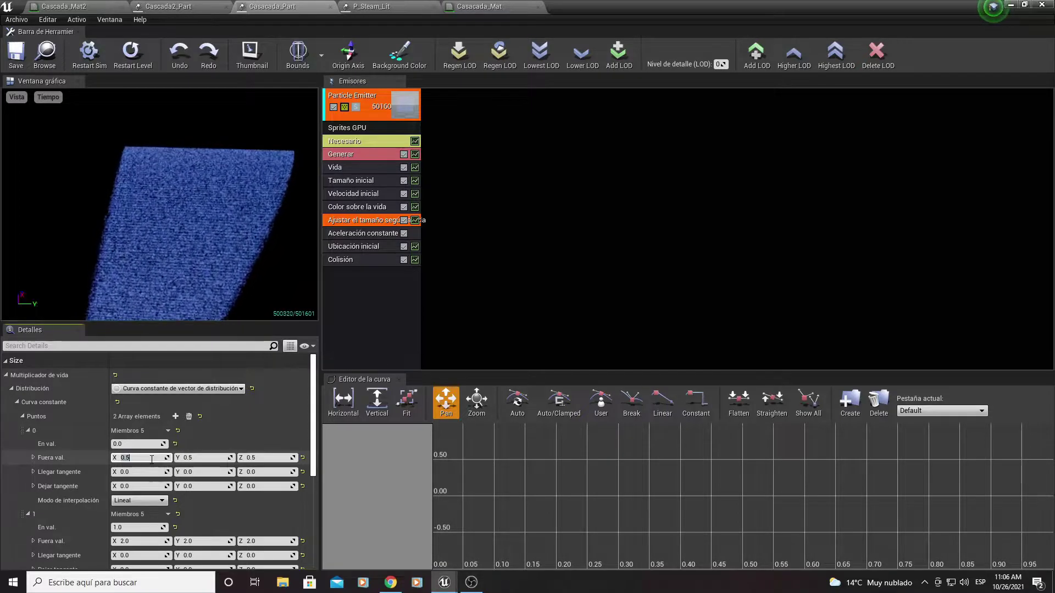
Step: Edit the output X and Z values of the two size curve points
{"action": "left_click", "coordinate": [145, 459]}
{"action": "key", "text": "Tab"}
{"action": "key", "text": "Tab"}
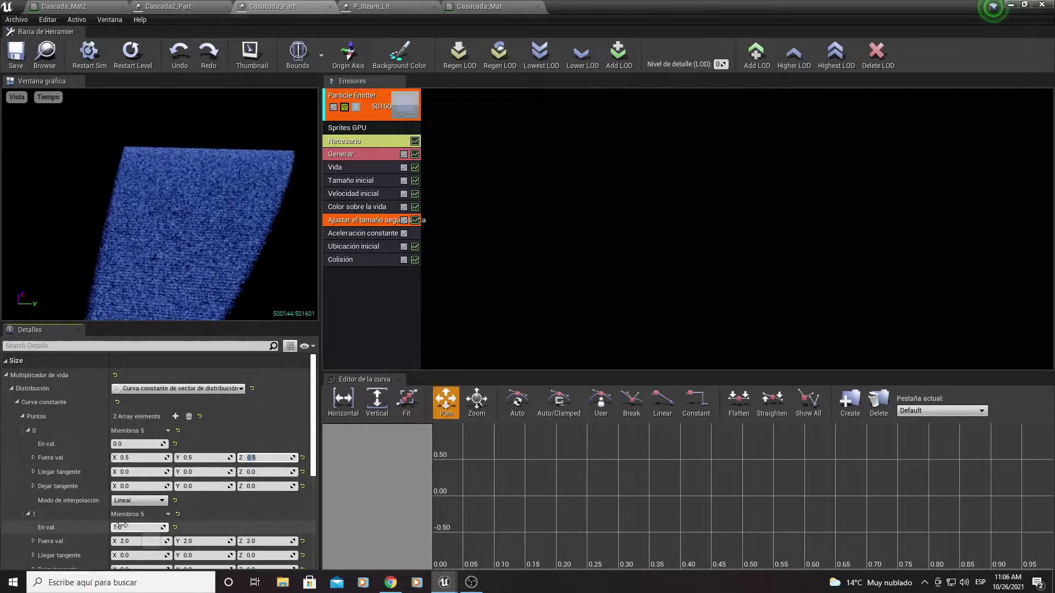
{"action": "left_click", "coordinate": [140, 541]}
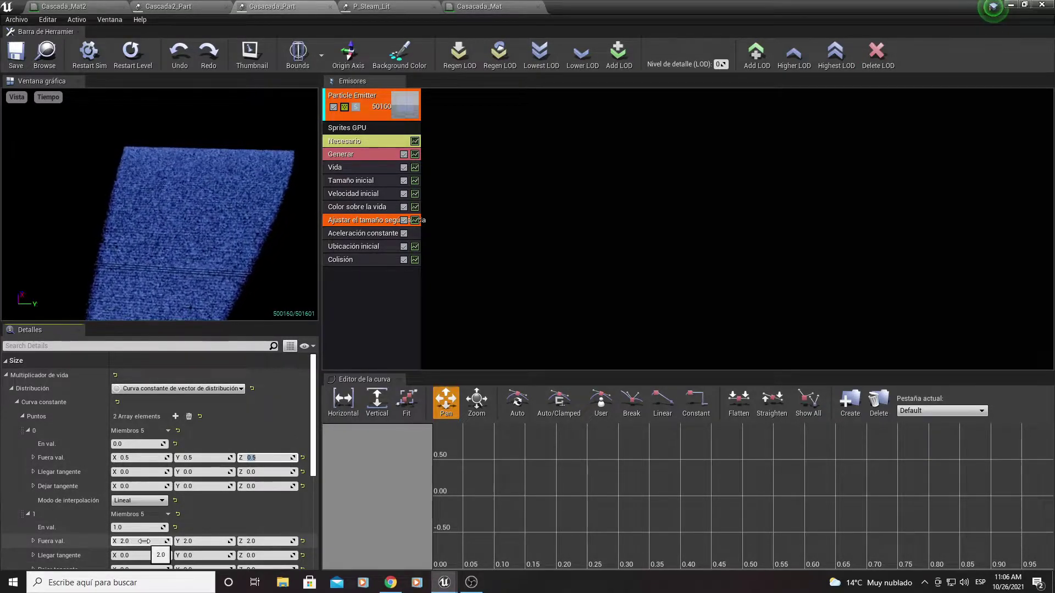
{"action": "key", "text": "Tab"}
{"action": "key", "text": "Tab"}
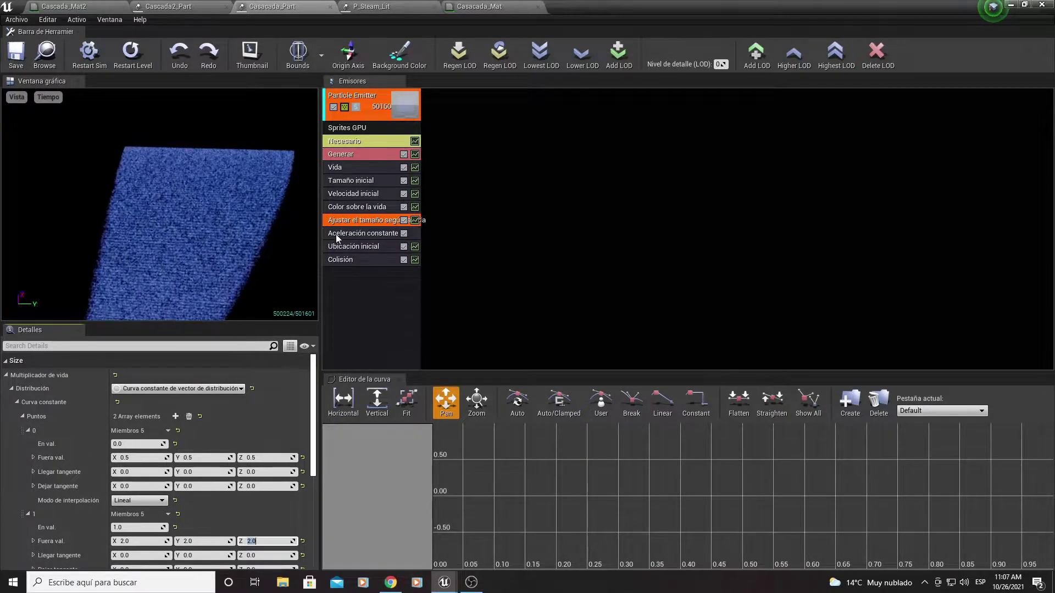
Step: Add an Aceleración constante module (-80, -80, -300) and orbit the preview to inspect the bent stream
{"action": "right_click", "coordinate": [356, 306]}
{"action": "mouse_move", "coordinate": [373, 308]}
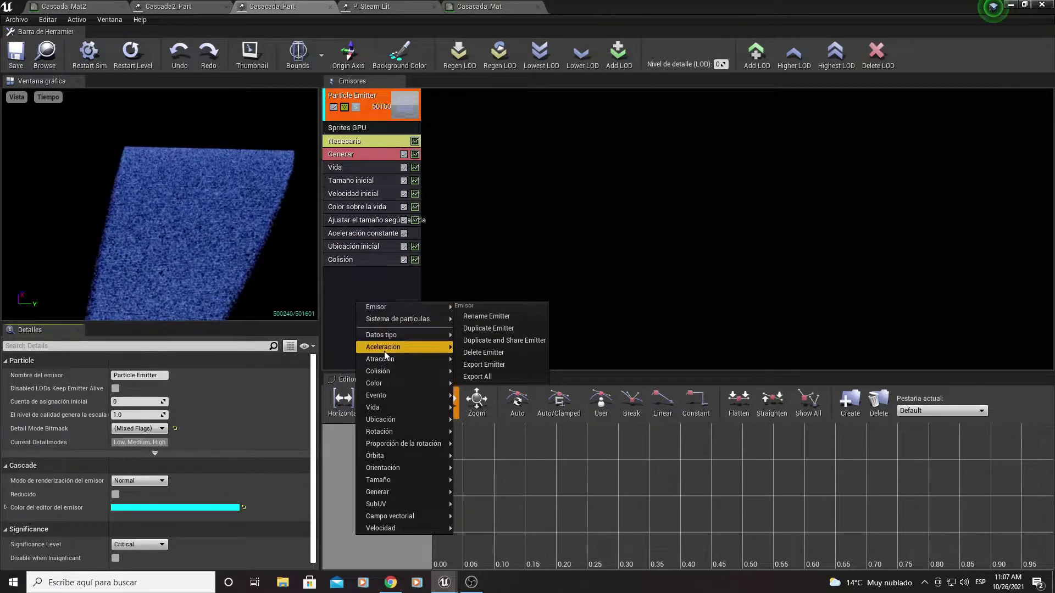
{"action": "mouse_move", "coordinate": [377, 347]}
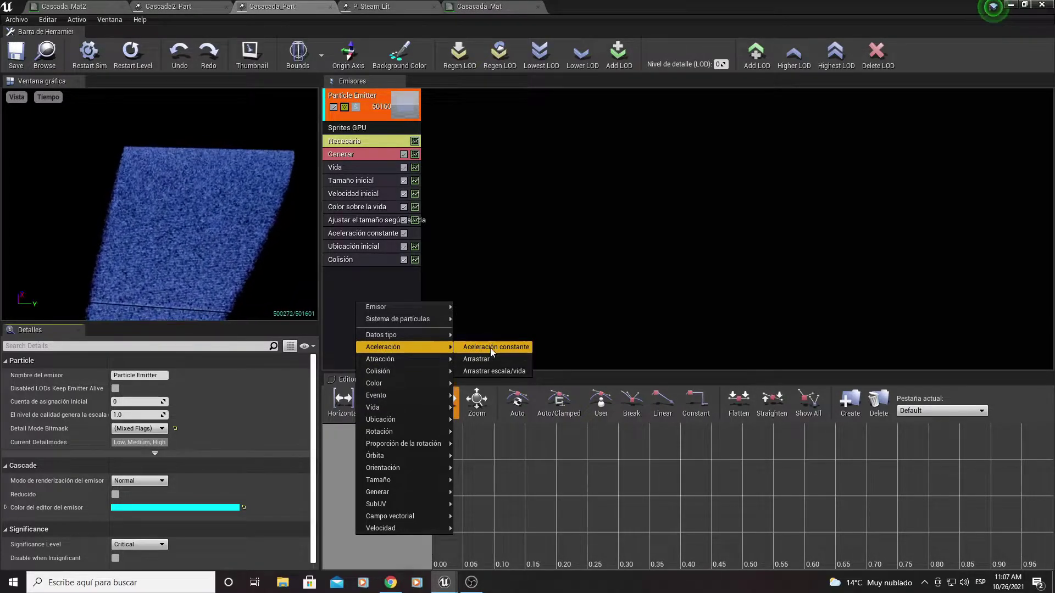
{"action": "left_click", "coordinate": [352, 234]}
{"action": "left_click", "coordinate": [351, 232]}
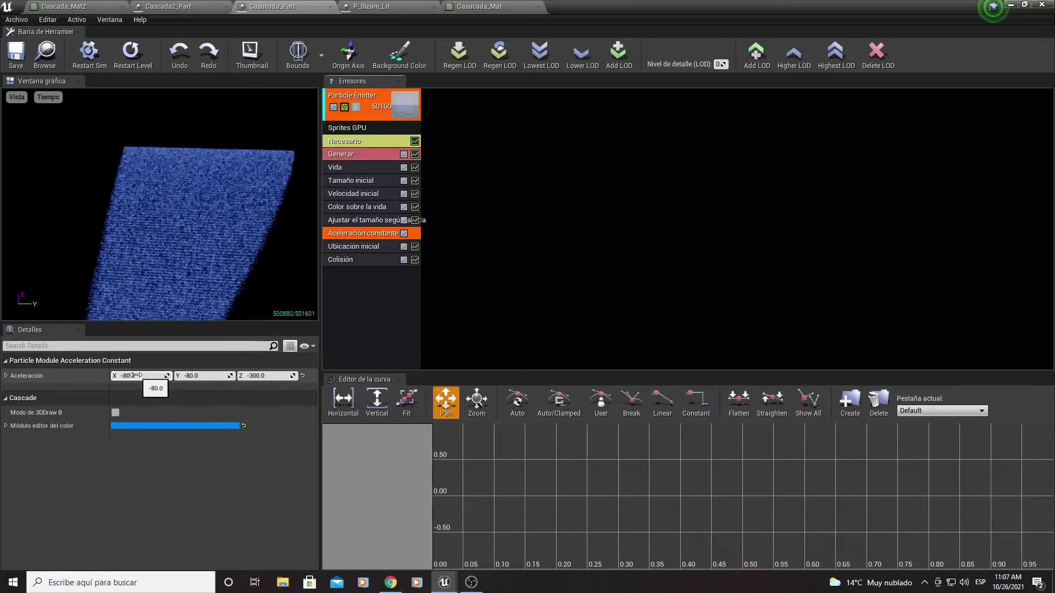
{"action": "mouse_move", "coordinate": [249, 240]}
{"action": "left_mouse_down"}
{"action": "mouse_move", "coordinate": [214, 258]}
{"action": "mouse_move", "coordinate": [170, 214]}
{"action": "left_mouse_up"}
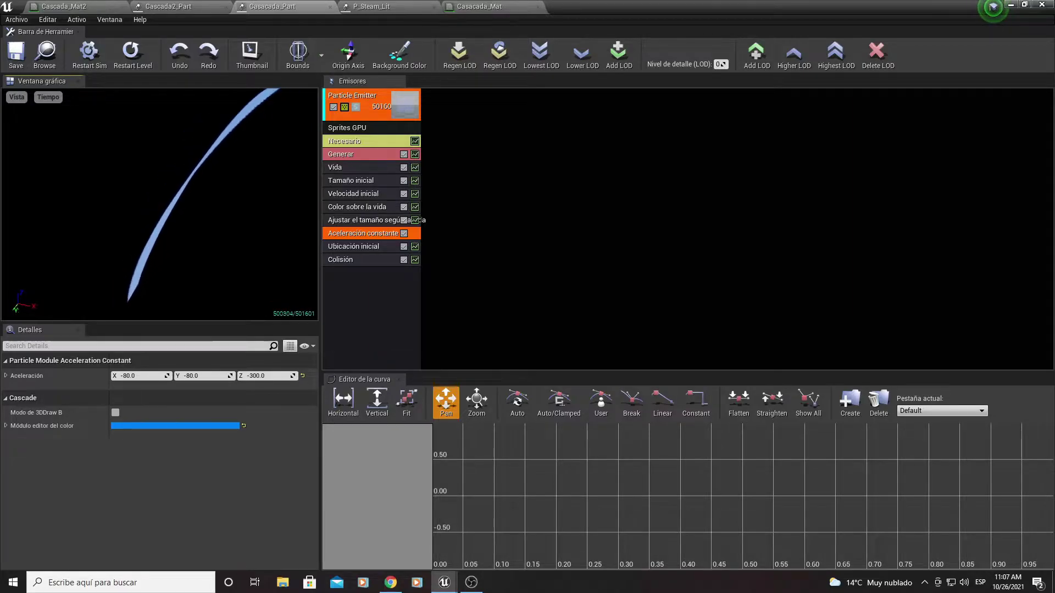
{"action": "mouse_move", "coordinate": [170, 215]}
{"action": "left_mouse_down"}
{"action": "mouse_move", "coordinate": [165, 176]}
{"action": "mouse_move", "coordinate": [184, 190]}
{"action": "left_mouse_up"}
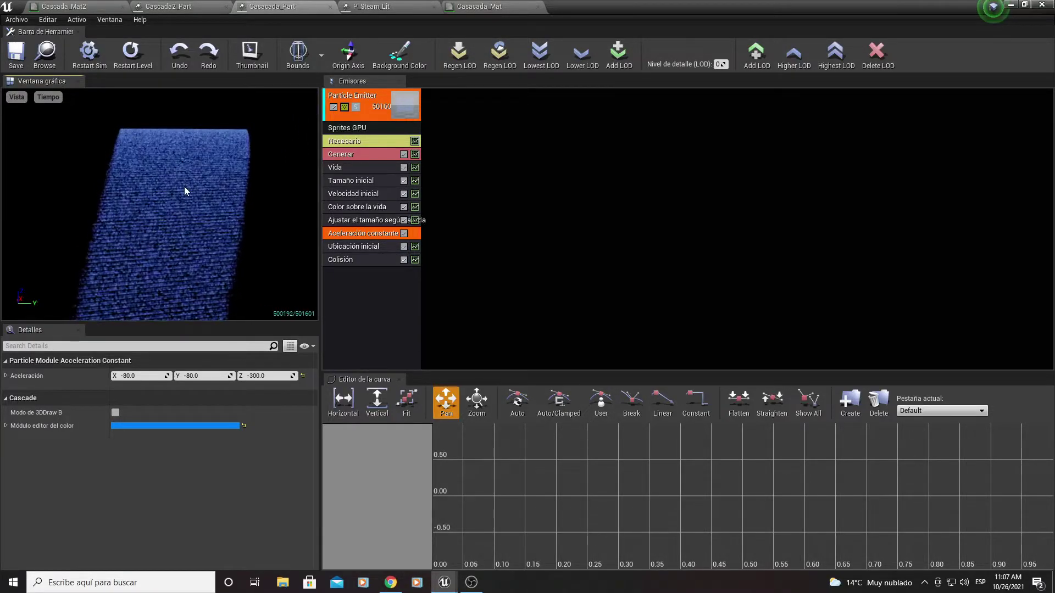
Step: Show the Ubicación inicial settings (Y 0–1500) and orbit the level to view the waterfall from above
{"action": "left_click", "coordinate": [351, 247]}
{"action": "right_click", "coordinate": [348, 298]}
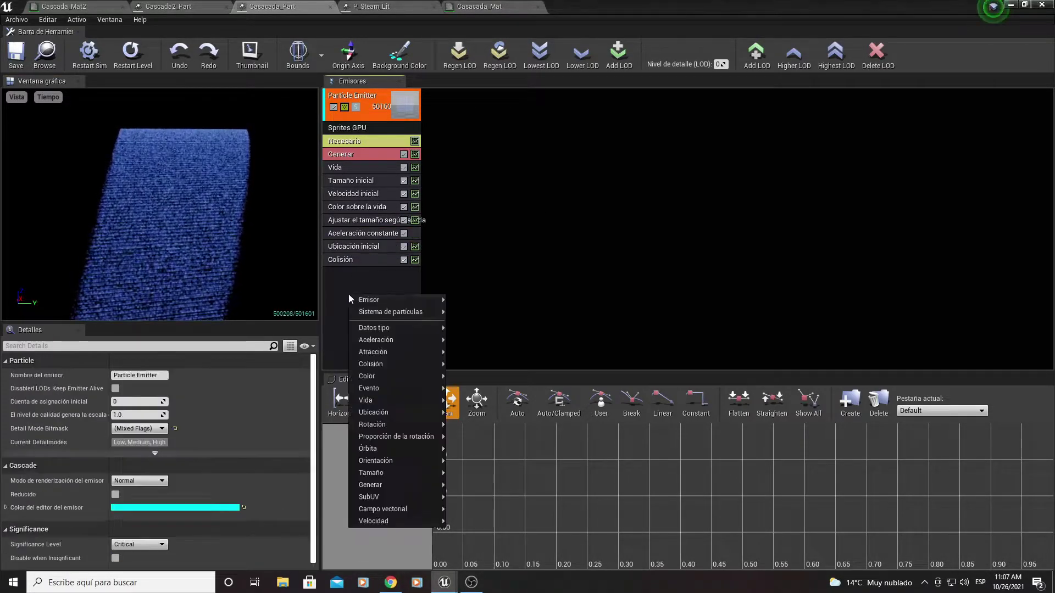
{"action": "mouse_move", "coordinate": [366, 299]}
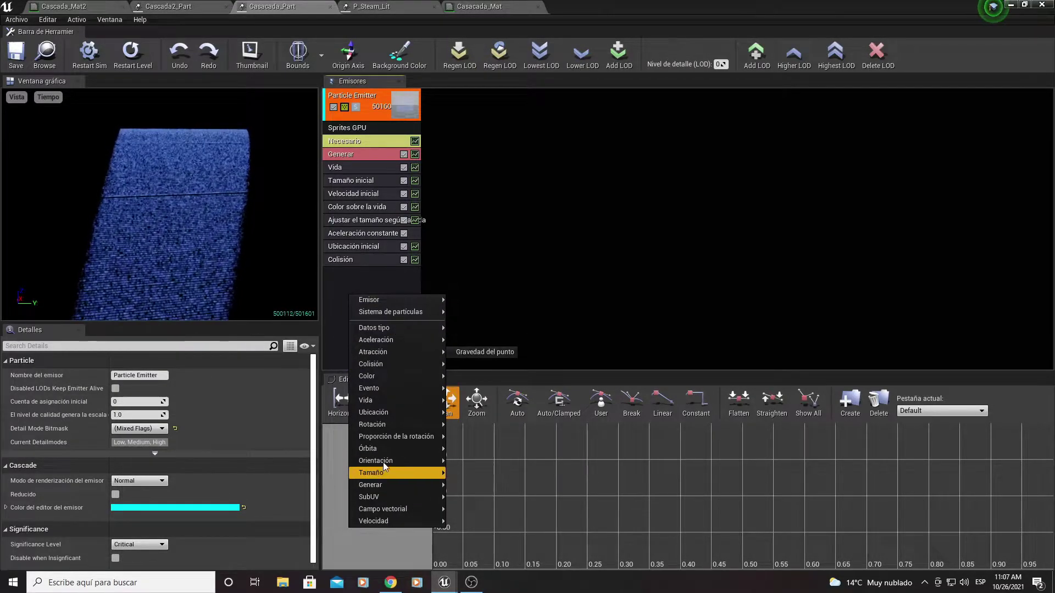
{"action": "mouse_move", "coordinate": [378, 413]}
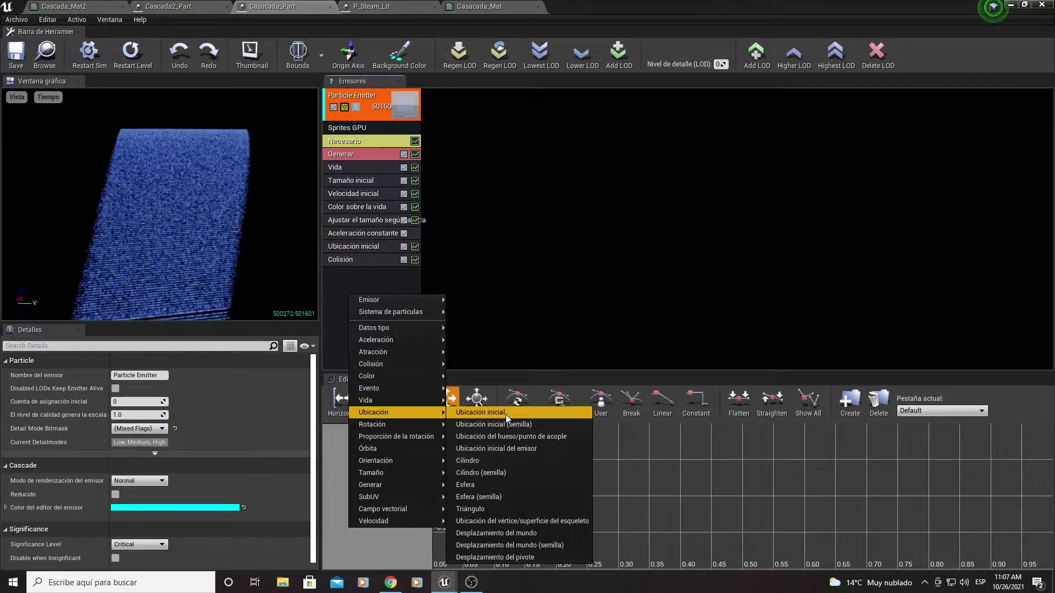
{"action": "left_click", "coordinate": [343, 272]}
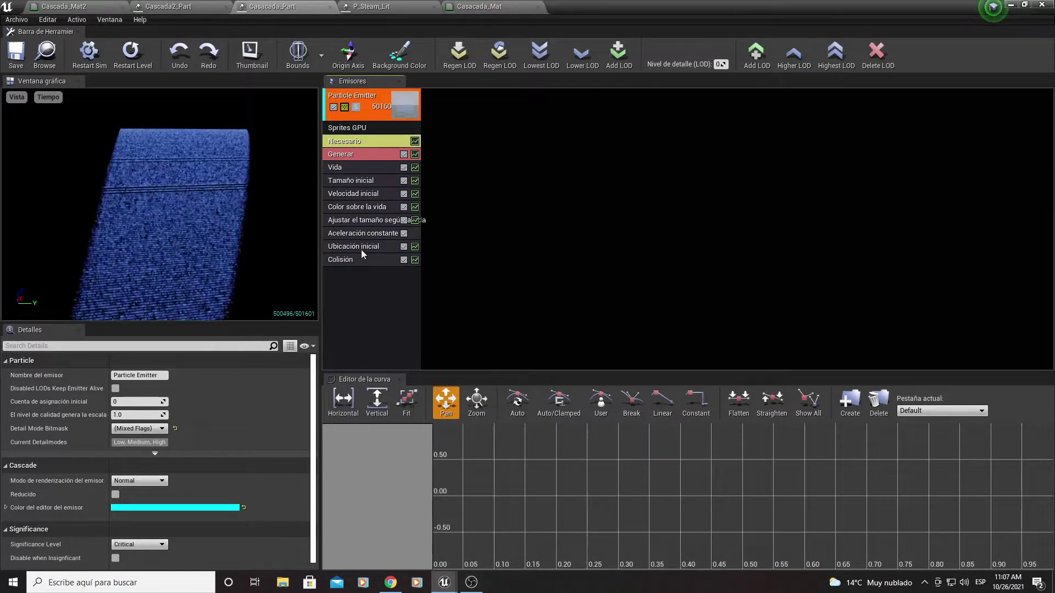
{"action": "left_click", "coordinate": [361, 249]}
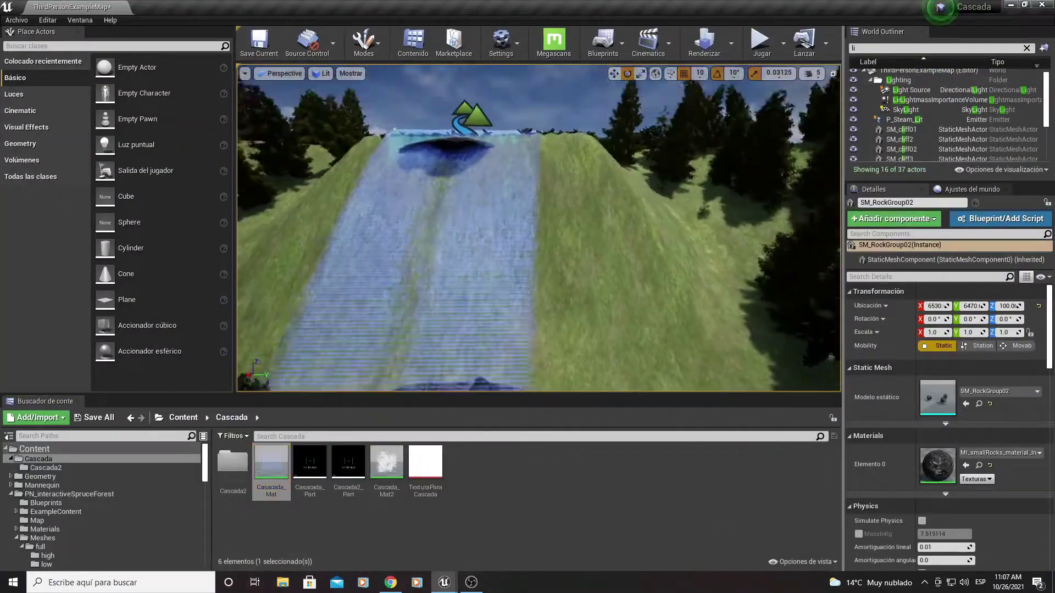
{"action": "right_click_drag", "start_coordinate": [538, 227], "coordinate": [538, 227]}
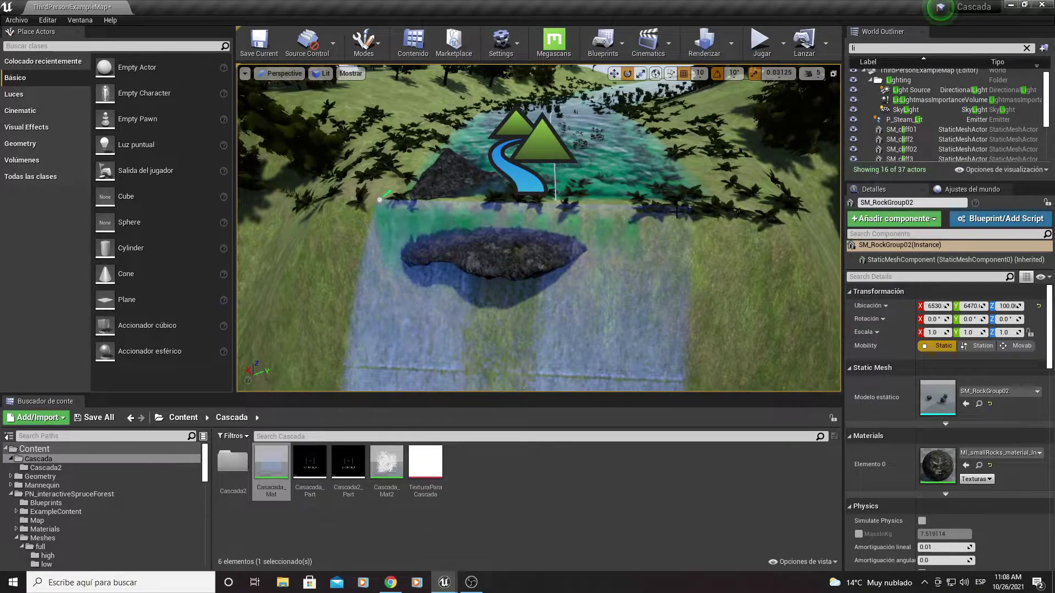
Step: Set the Ubicación inicial Max Y spread to 10 in Cascade
{"action": "mouse_move", "coordinate": [459, 587]}
{"action": "left_click", "coordinate": [504, 536]}
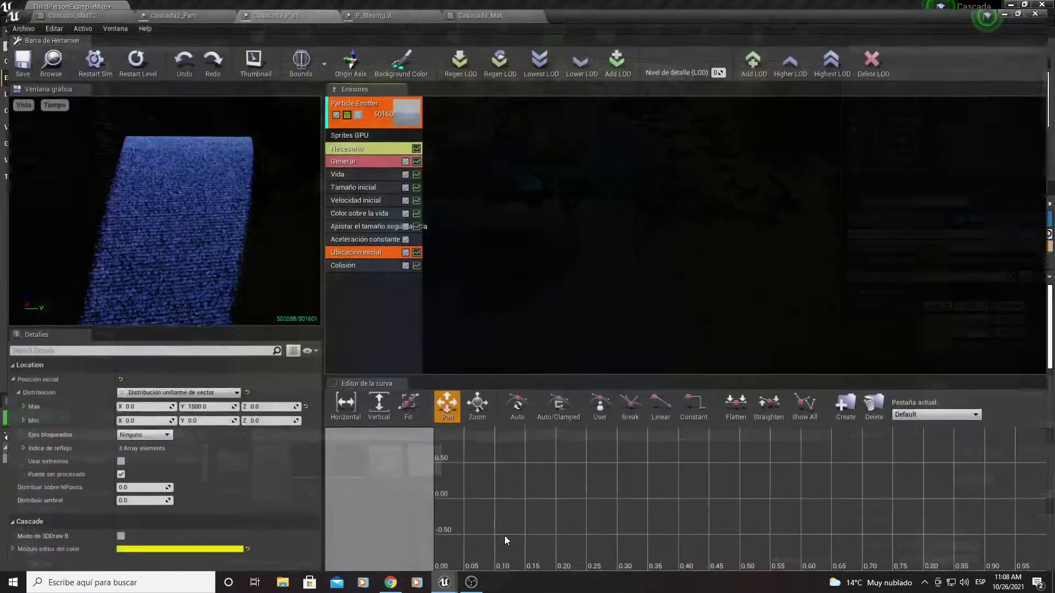
{"action": "left_click", "coordinate": [215, 402]}
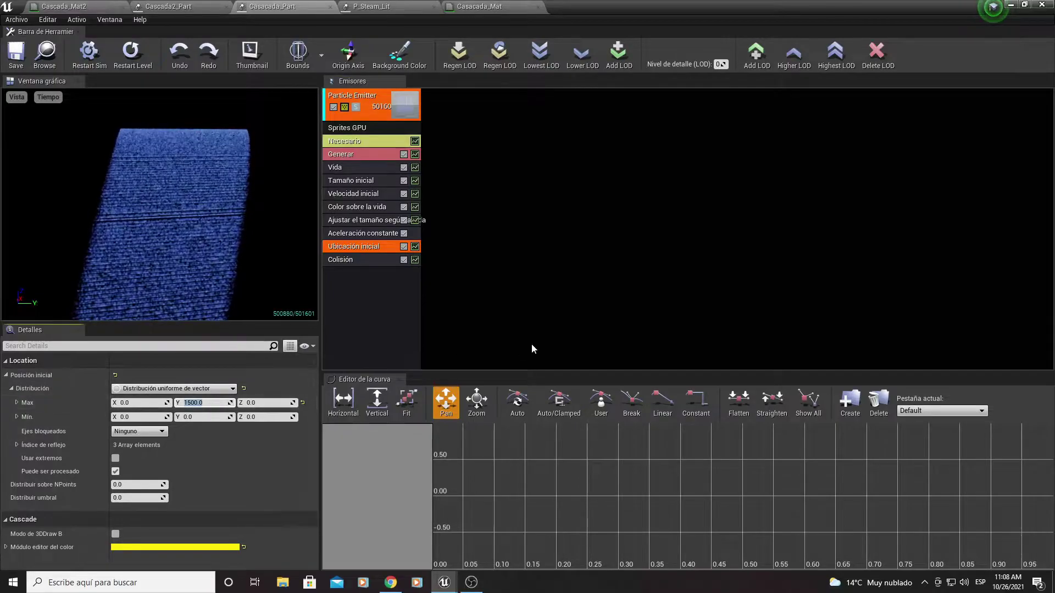
{"action": "type", "text": "10"}
{"action": "key", "text": "Return"}
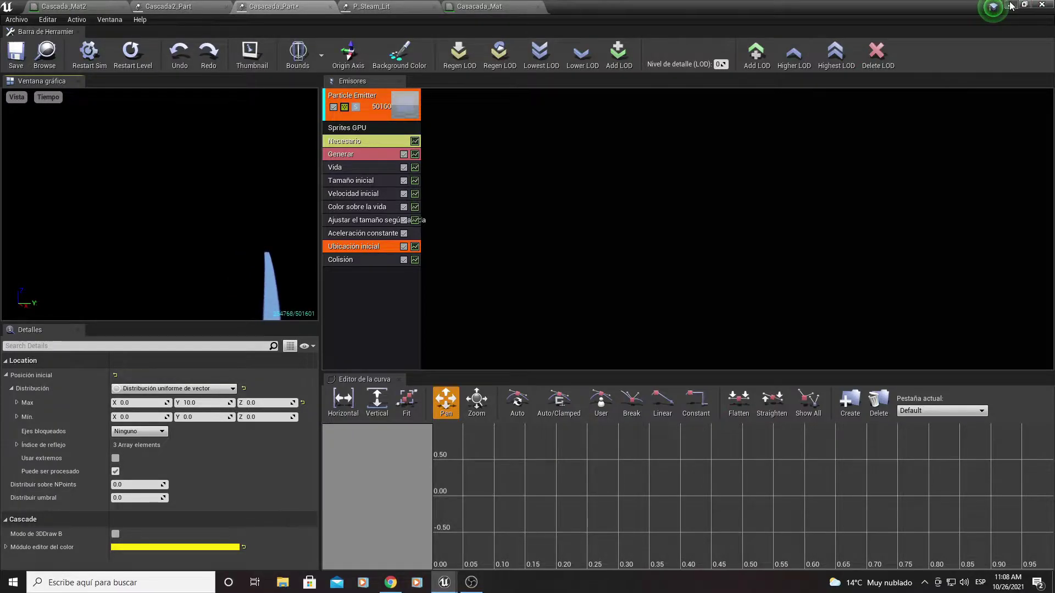
Step: Preview the narrowed waterfall in the level from several angles, then return to Cascade
{"action": "left_click", "coordinate": [1010, 5]}
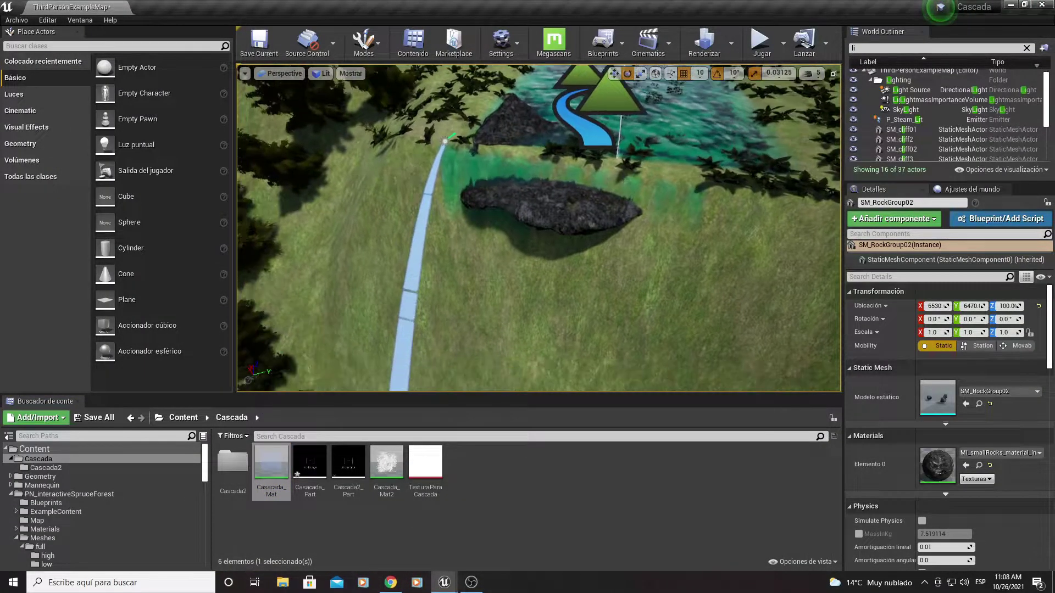
{"action": "right_click_drag", "start_coordinate": [443, 153], "coordinate": [445, 175]}
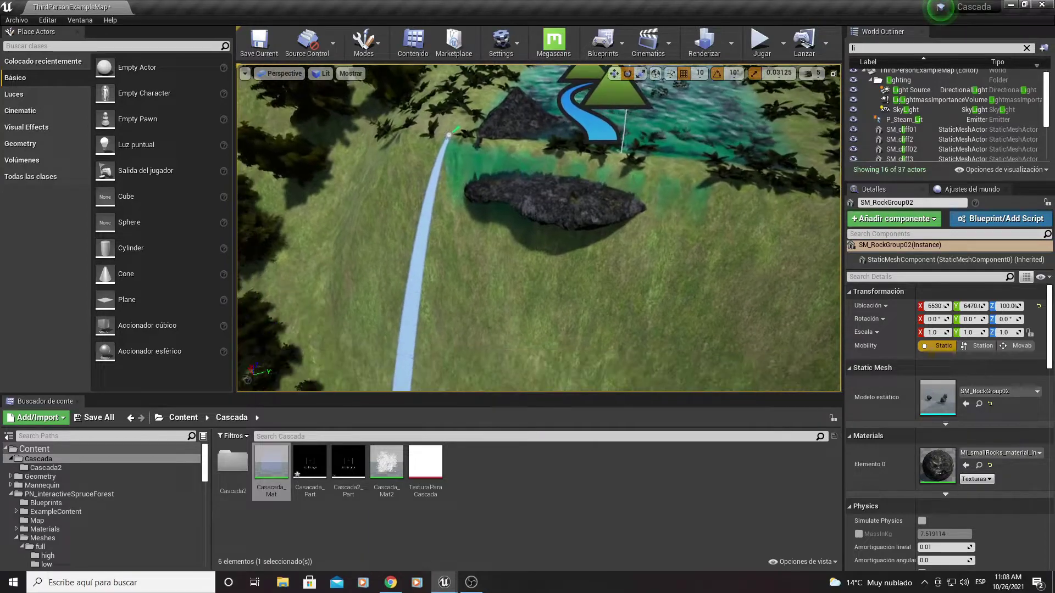
{"action": "mouse_move", "coordinate": [449, 584]}
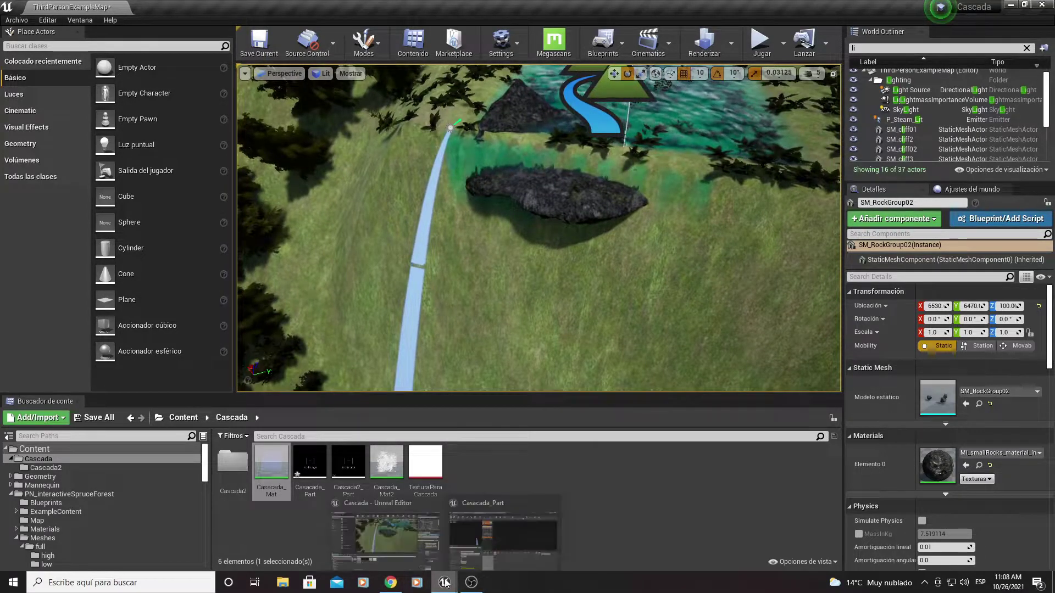
{"action": "left_click", "coordinate": [486, 538]}
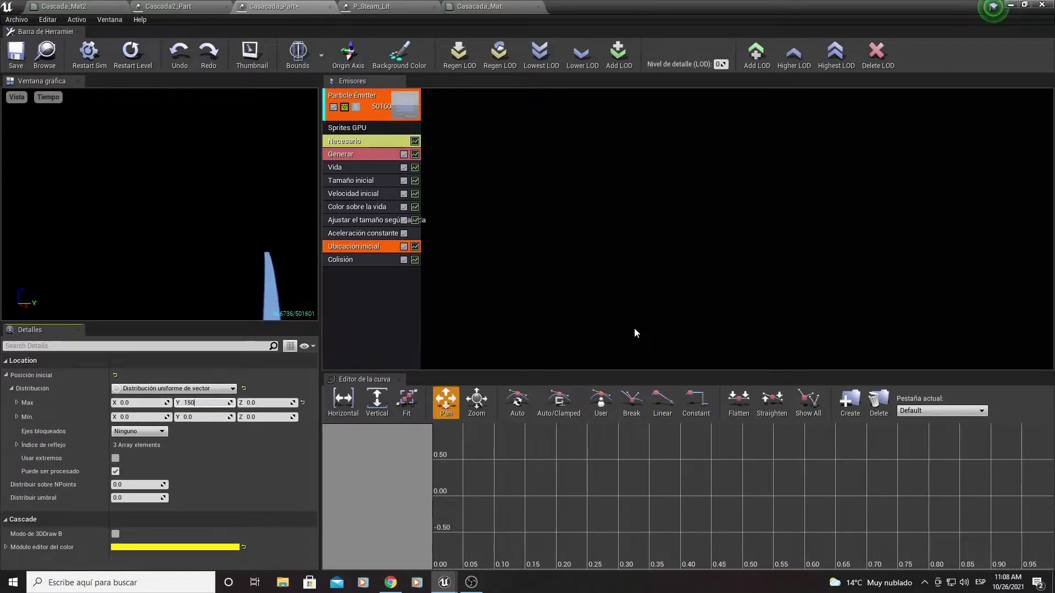
{"action": "left_click", "coordinate": [1010, 6]}
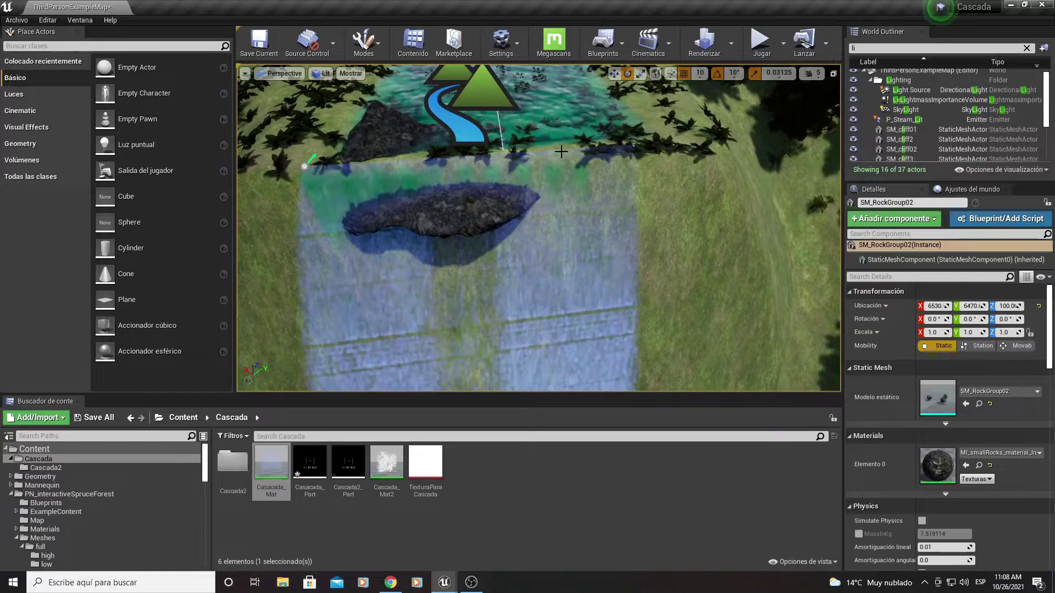
{"action": "mouse_move", "coordinate": [560, 151]}
{"action": "right_mouse_down"}
{"action": "mouse_move", "coordinate": [561, 163]}
{"action": "mouse_move", "coordinate": [488, 164]}
{"action": "right_mouse_up"}
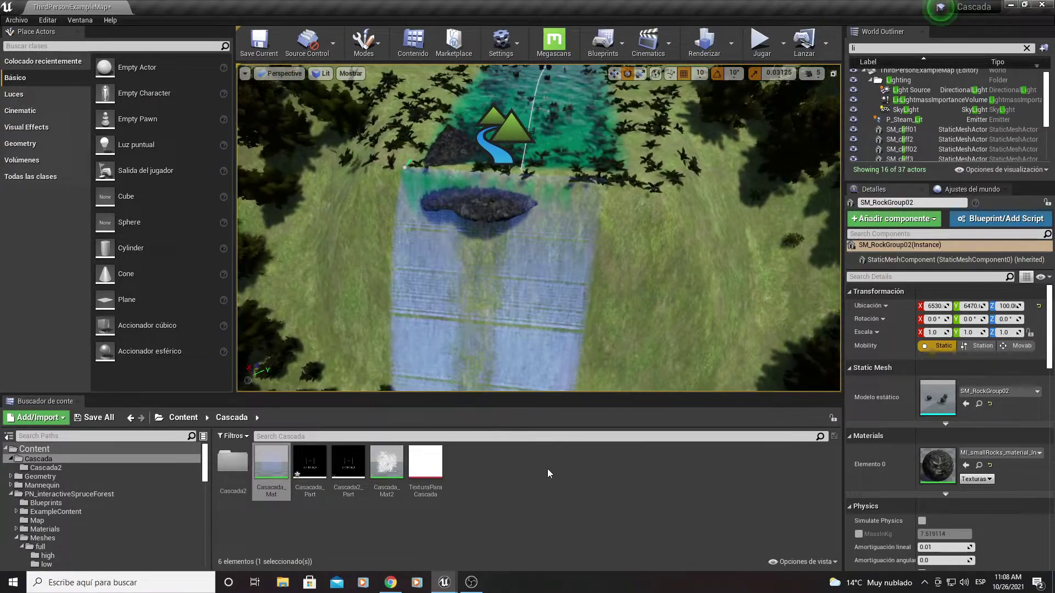
{"action": "right_click_drag", "start_coordinate": [589, 244], "coordinate": [648, 247]}
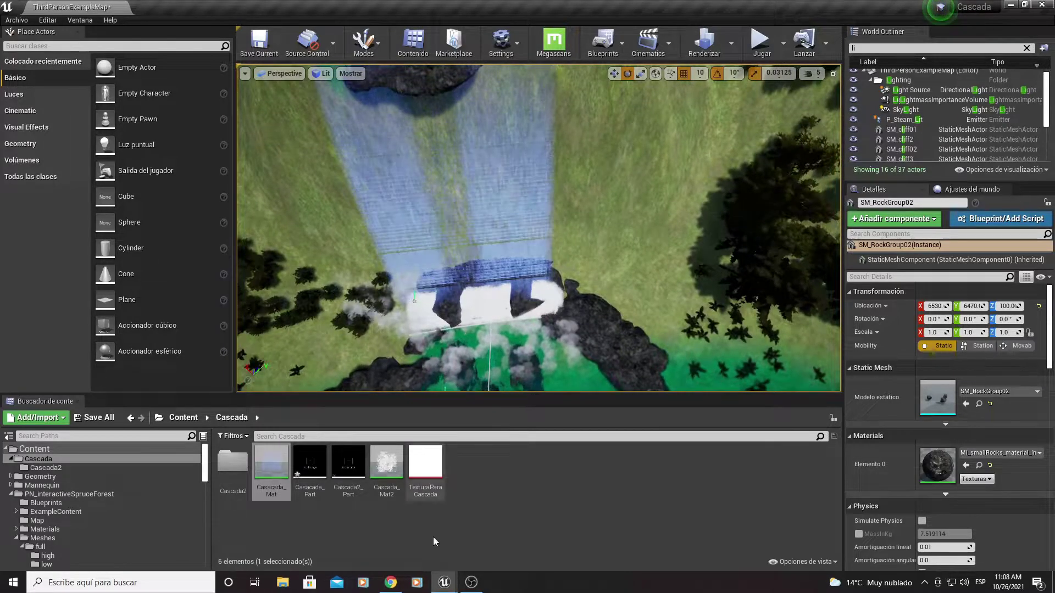
{"action": "mouse_move", "coordinate": [446, 581]}
{"action": "left_click", "coordinate": [479, 535]}
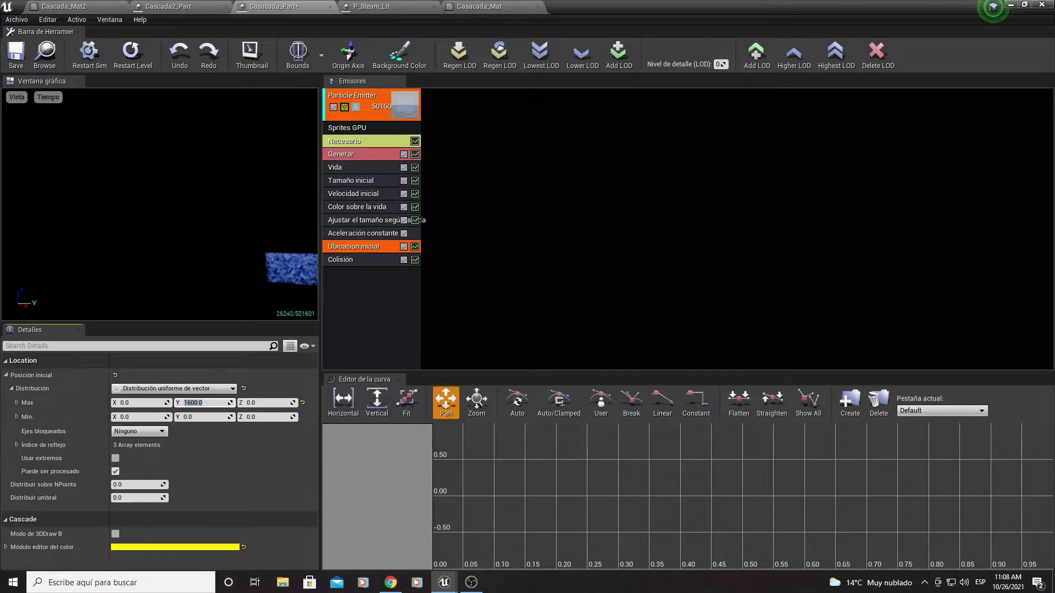
Step: Inspect the 1800-unit Y spread against the cliff slope from several level angles, then reopen Cascada_Part
{"action": "left_click", "coordinate": [1011, 5]}
{"action": "right_click_drag", "start_coordinate": [487, 357], "coordinate": [487, 298]}
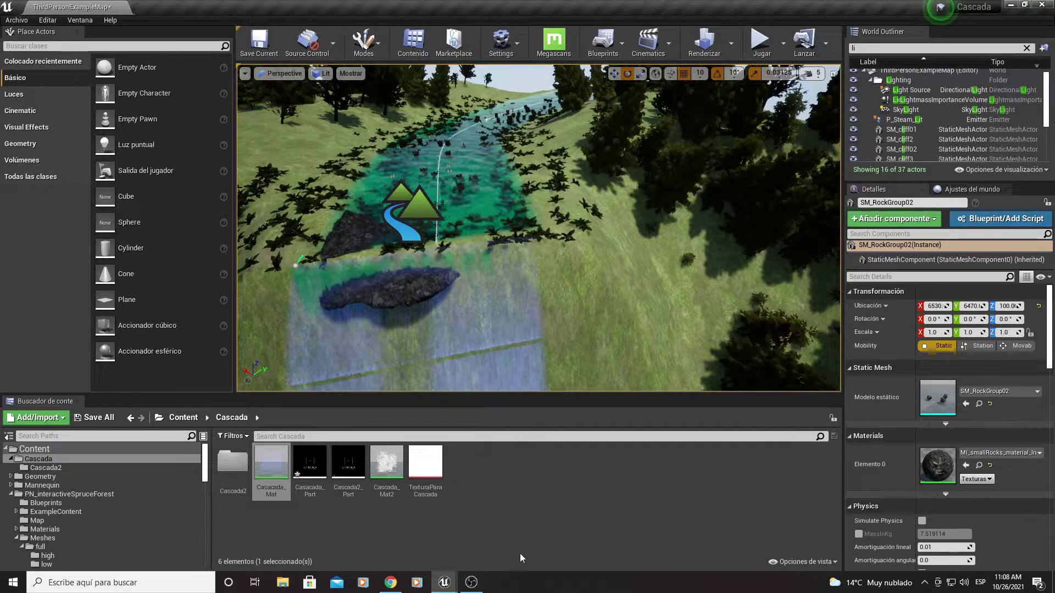
{"action": "mouse_move", "coordinate": [446, 583]}
{"action": "left_click", "coordinate": [503, 530]}
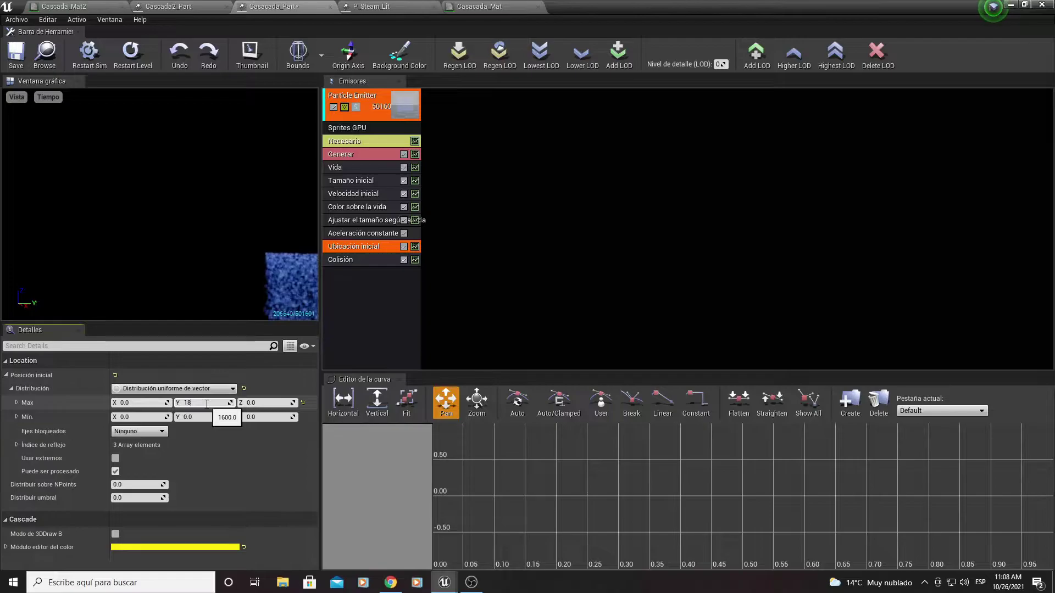
{"action": "left_click", "coordinate": [1011, 5]}
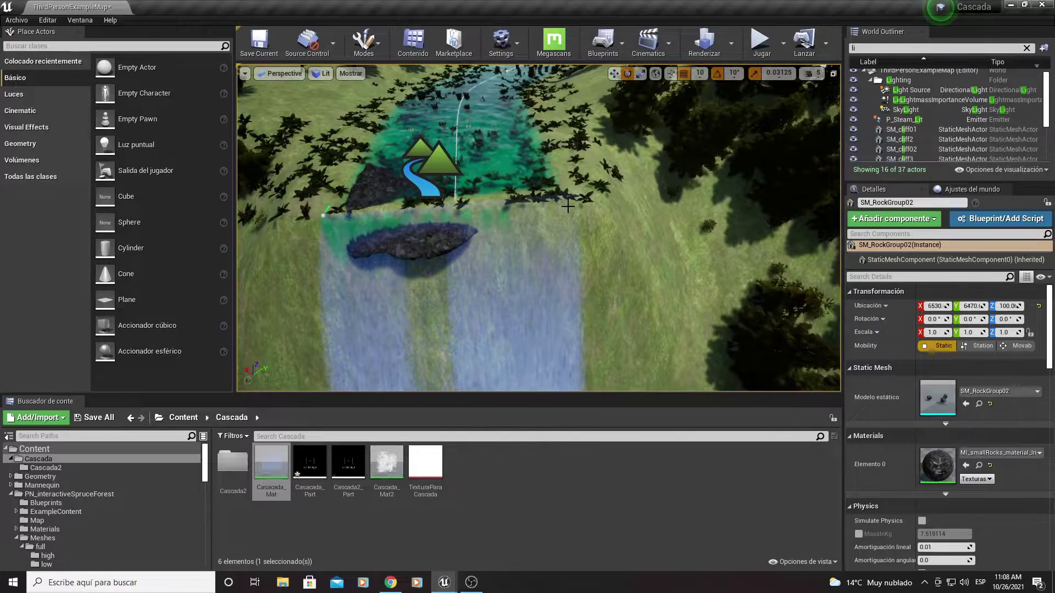
{"action": "right_click_drag", "start_coordinate": [539, 228], "coordinate": [538, 228]}
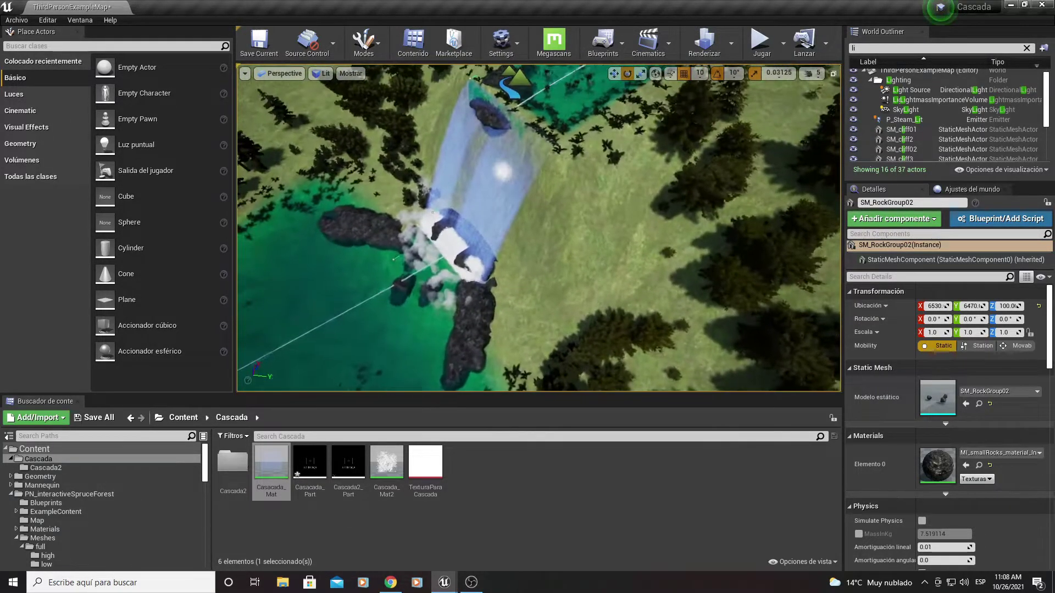
{"action": "right_click_drag", "start_coordinate": [603, 238], "coordinate": [604, 238]}
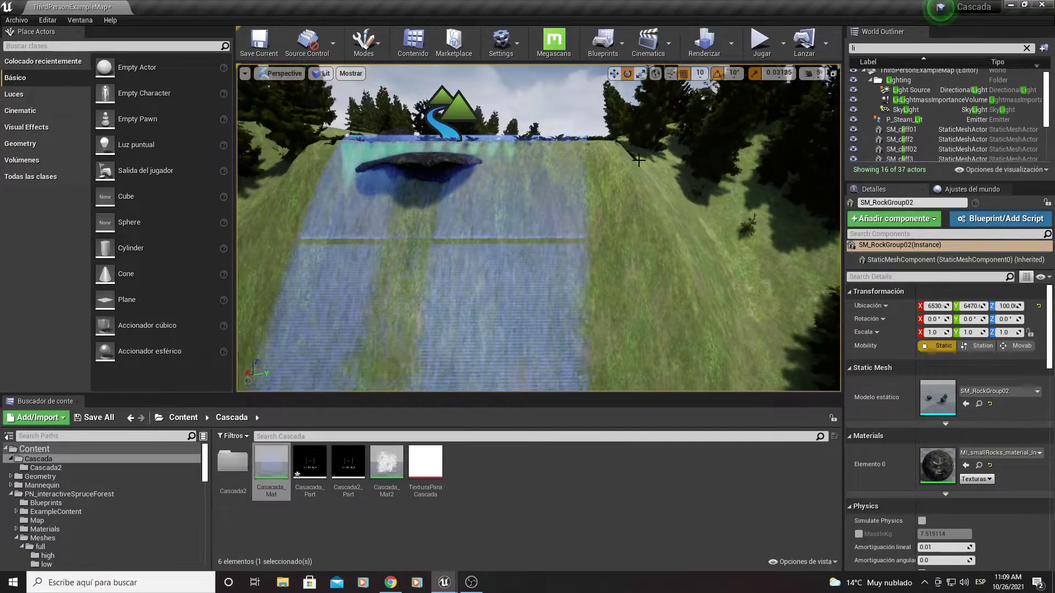
{"action": "mouse_move", "coordinate": [445, 581]}
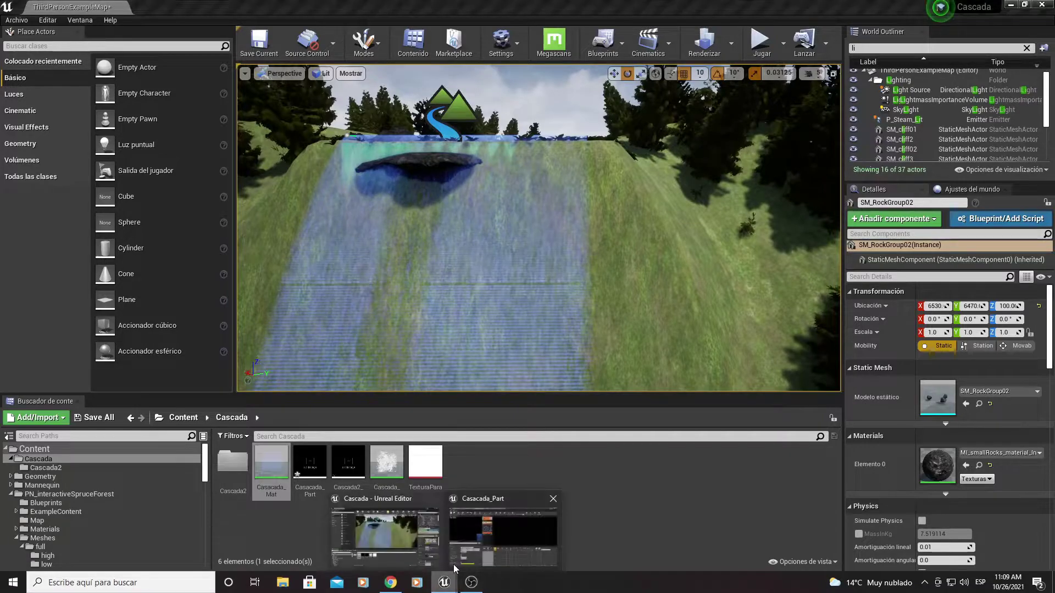
{"action": "left_click", "coordinate": [497, 530]}
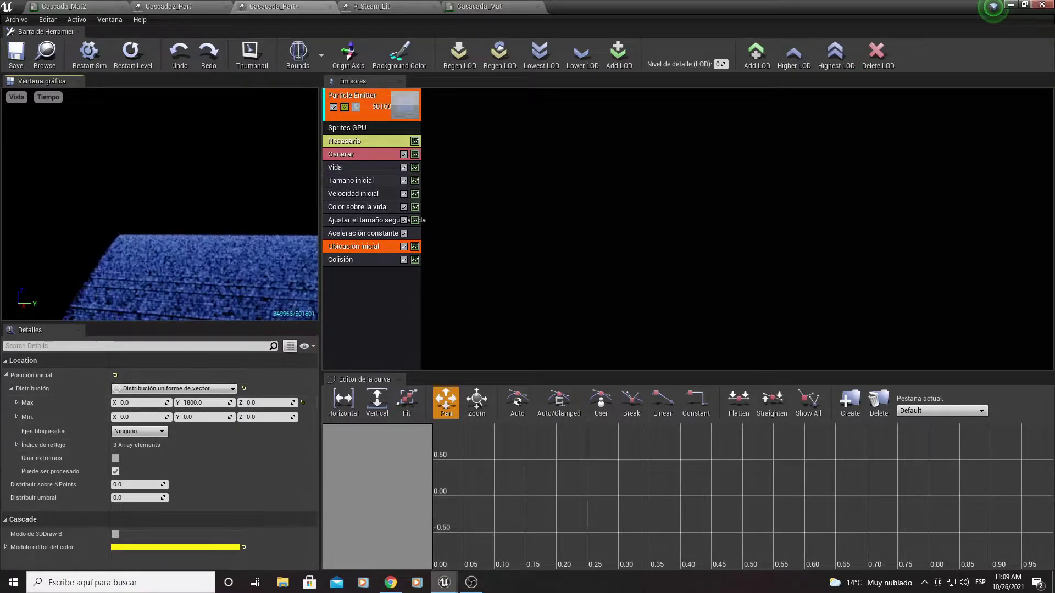
{"action": "left_click", "coordinate": [1011, 4]}
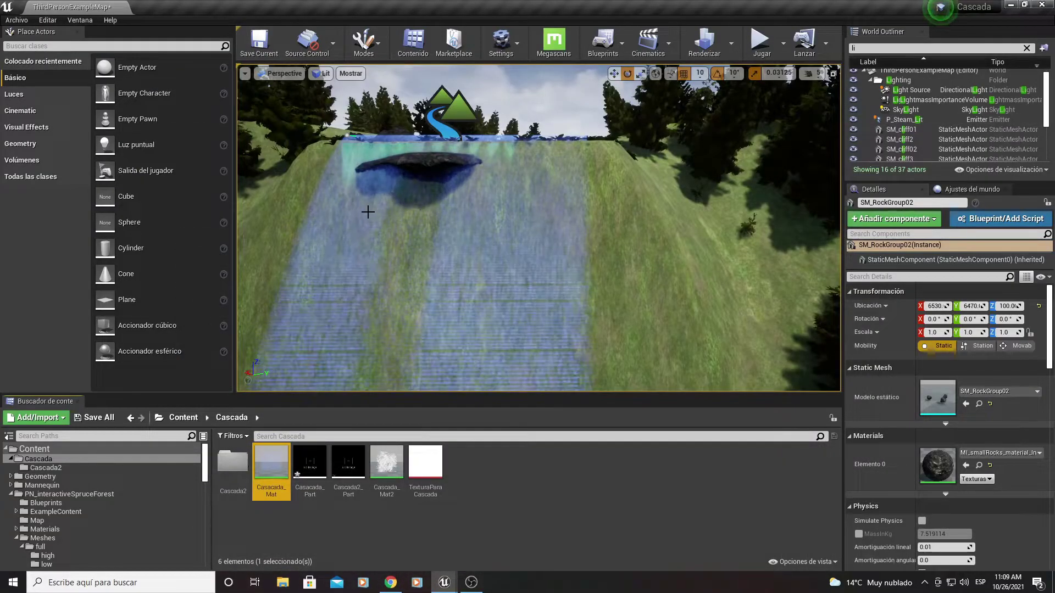
{"action": "mouse_move", "coordinate": [444, 582]}
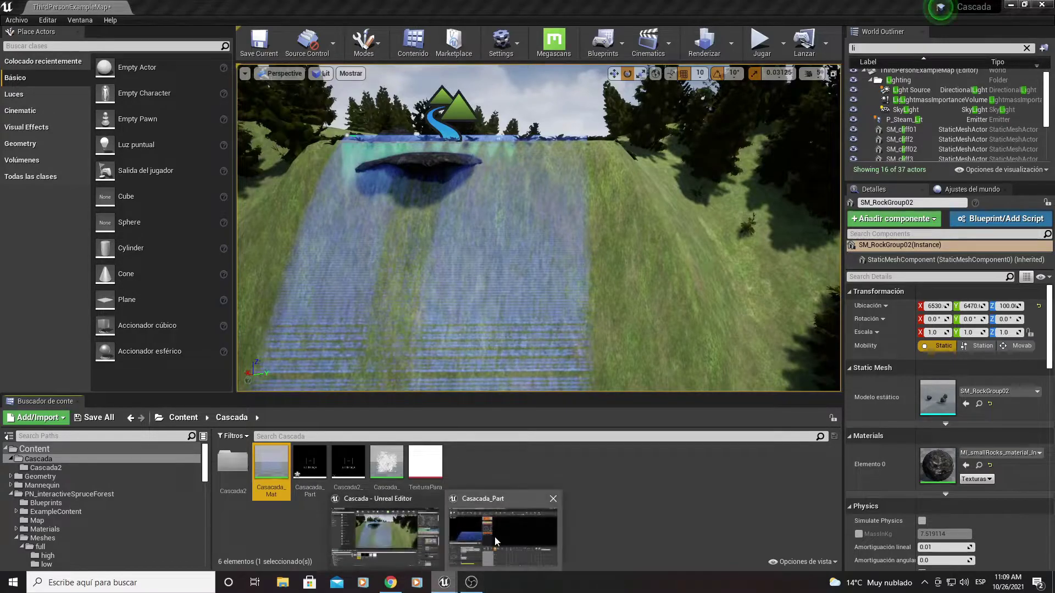
{"action": "left_click", "coordinate": [495, 536]}
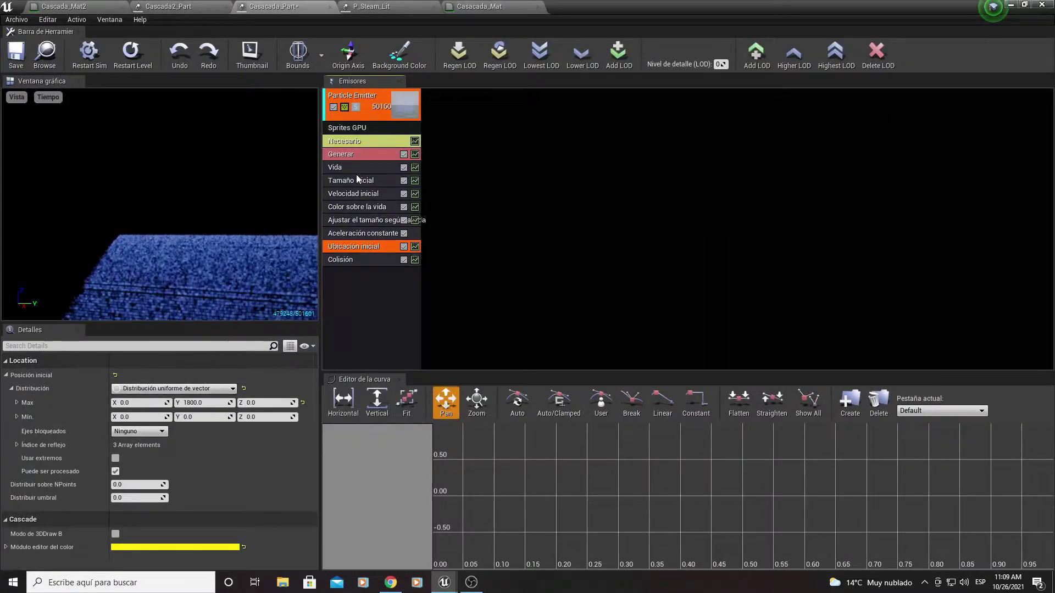
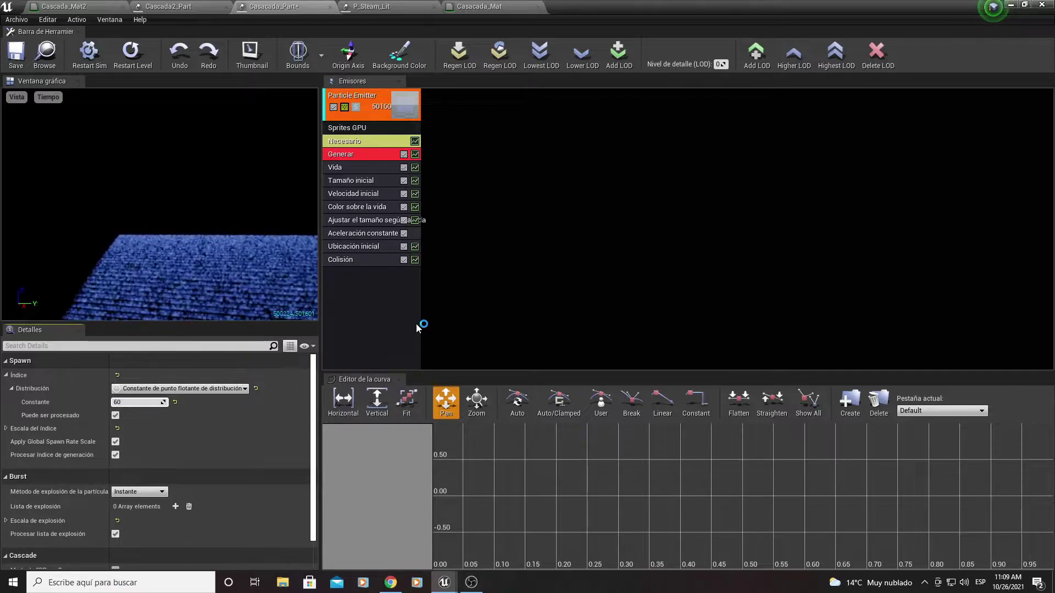
Step: Commit a 60000 spawn rate and frame the waterfall and its rock in the level
{"action": "type", "text": "00"}
{"action": "key", "text": "Return"}
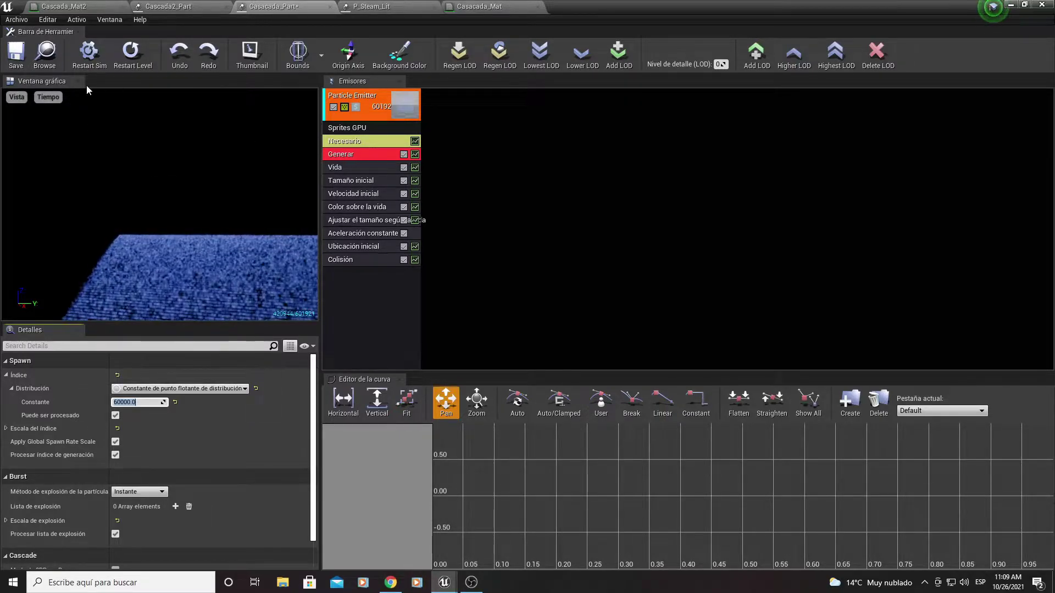
{"action": "left_click", "coordinate": [1011, 7]}
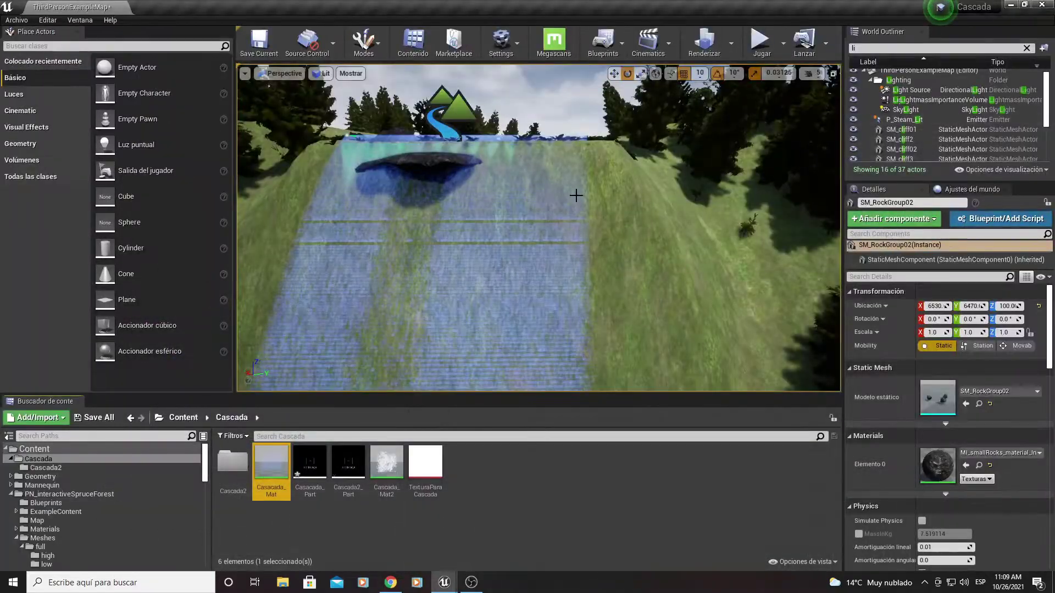
{"action": "key", "text": "f"}
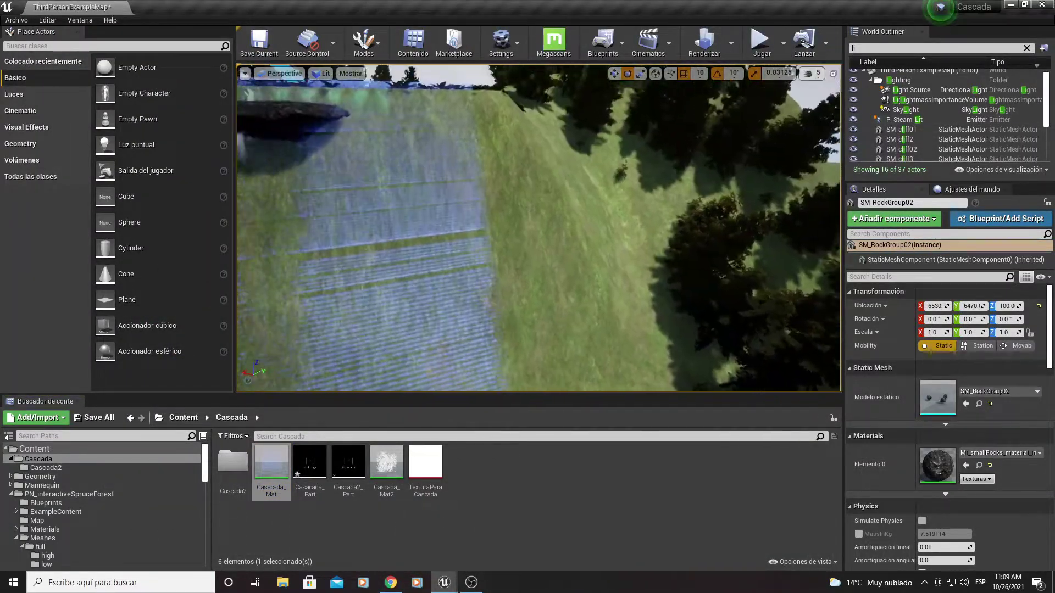
Step: Raise the spawn rate to 80000 and view the denser waterfall's top in the level
{"action": "left_click", "coordinate": [443, 582]}
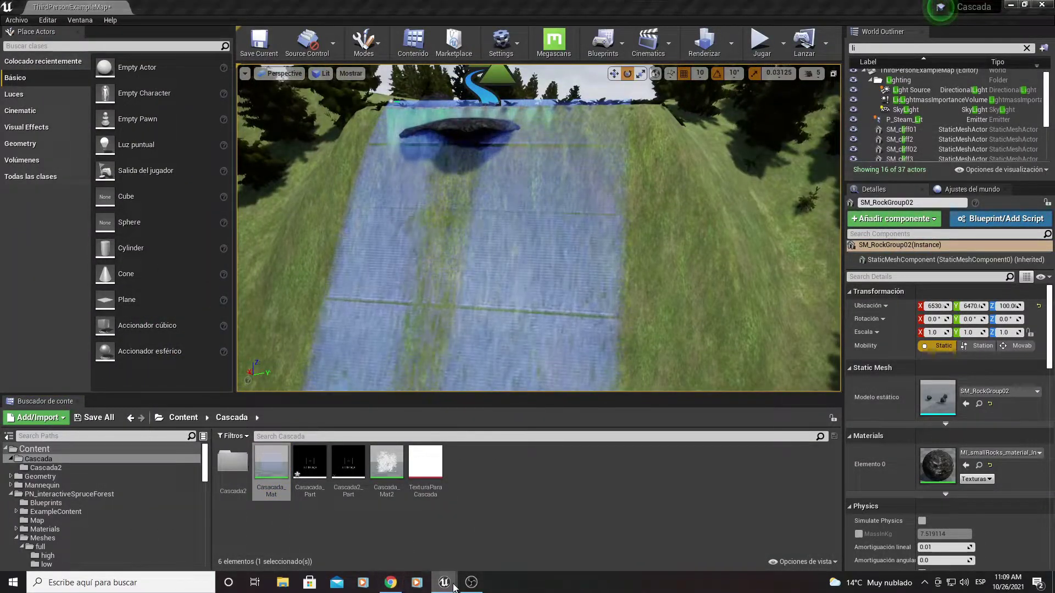
{"action": "left_click", "coordinate": [472, 543]}
{"action": "left_click", "coordinate": [137, 403]}
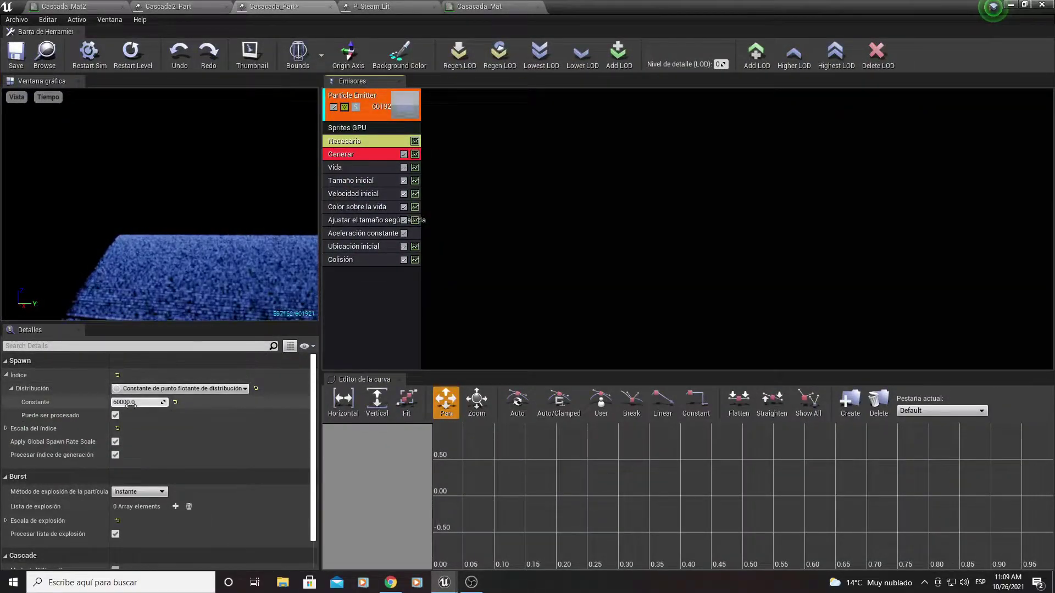
{"action": "type", "text": "80000"}
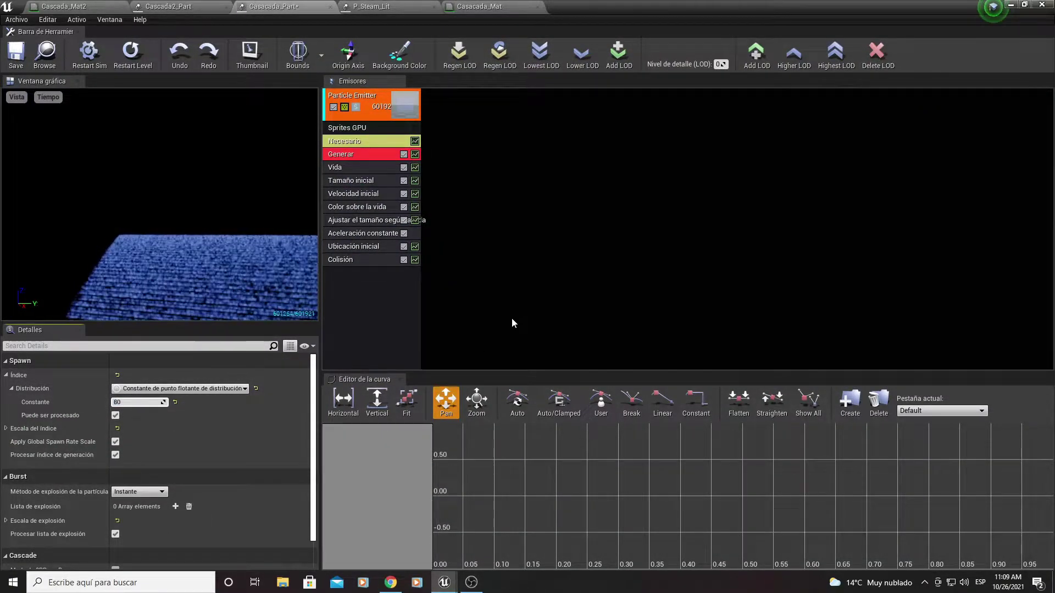
{"action": "key", "text": "Return"}
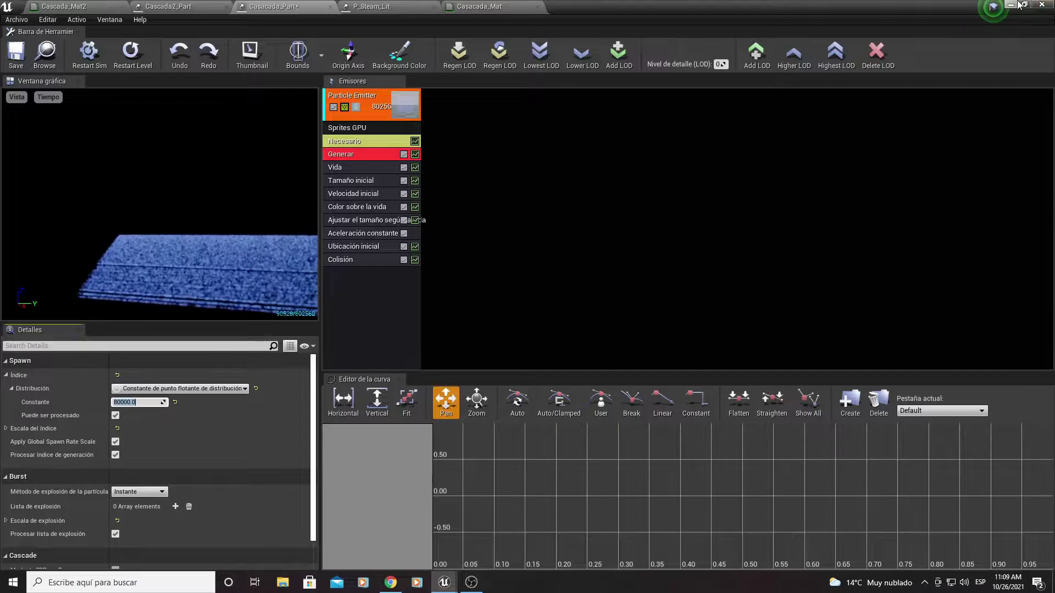
{"action": "left_click", "coordinate": [1011, 4]}
{"action": "right_click_drag", "start_coordinate": [514, 183], "coordinate": [514, 183]}
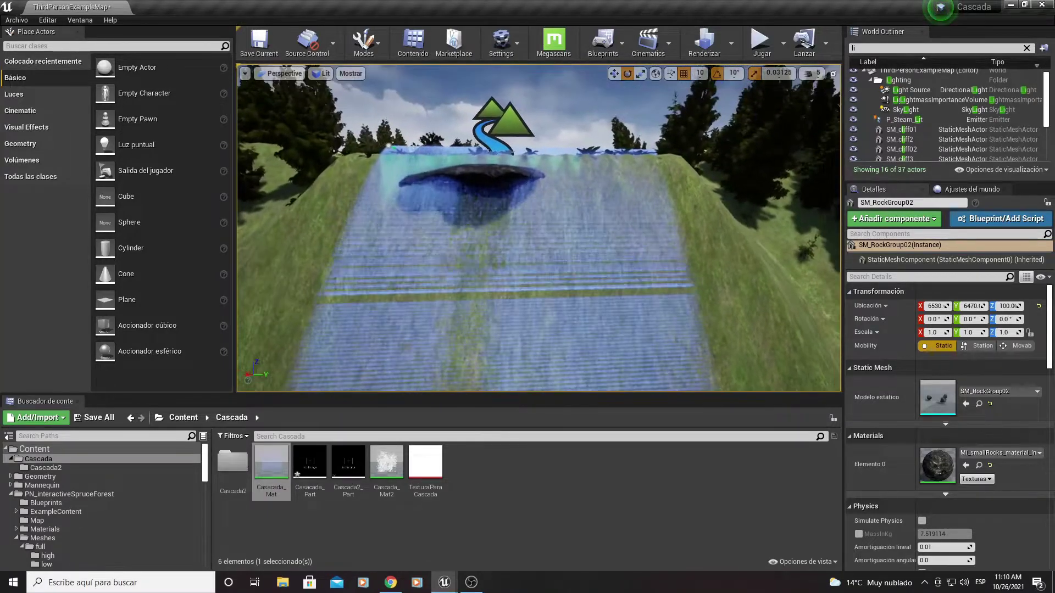
Step: Bring the particle editor back and inspect the Ubicación inicial module's settings
{"action": "mouse_move", "coordinate": [458, 581]}
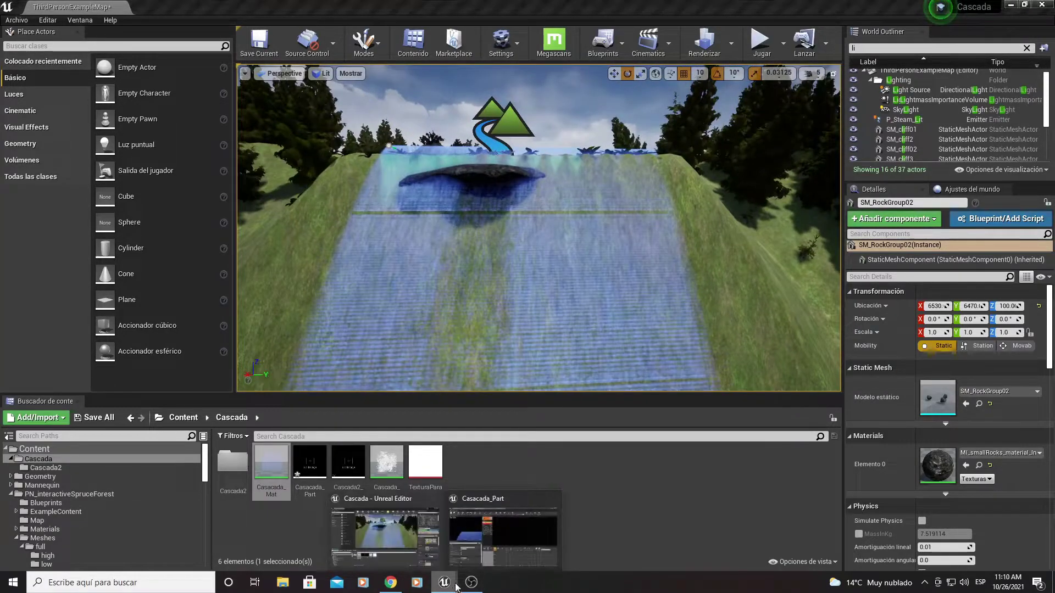
{"action": "left_click", "coordinate": [492, 546]}
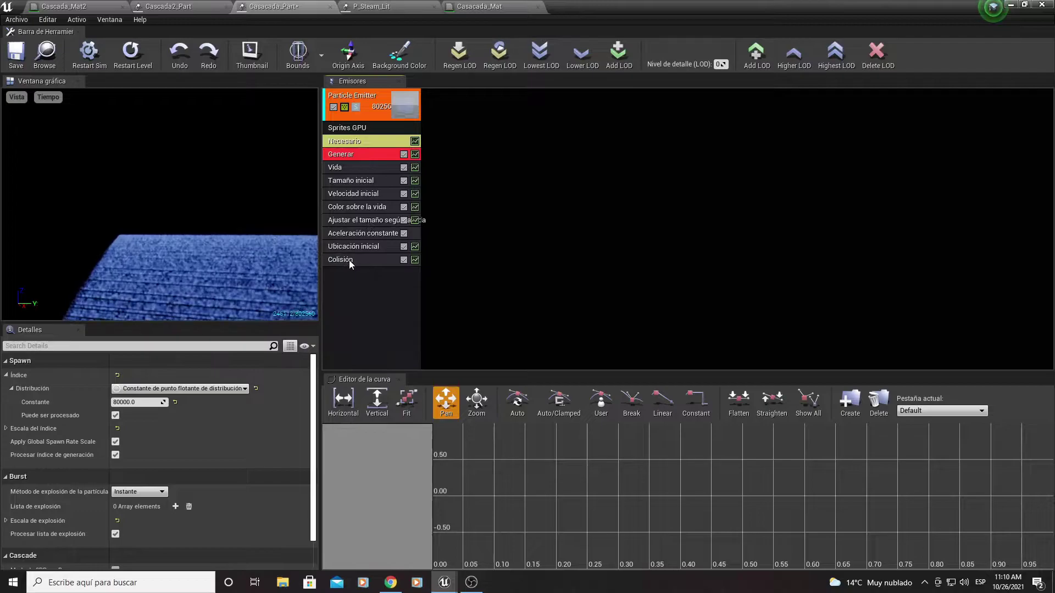
{"action": "left_click", "coordinate": [355, 247]}
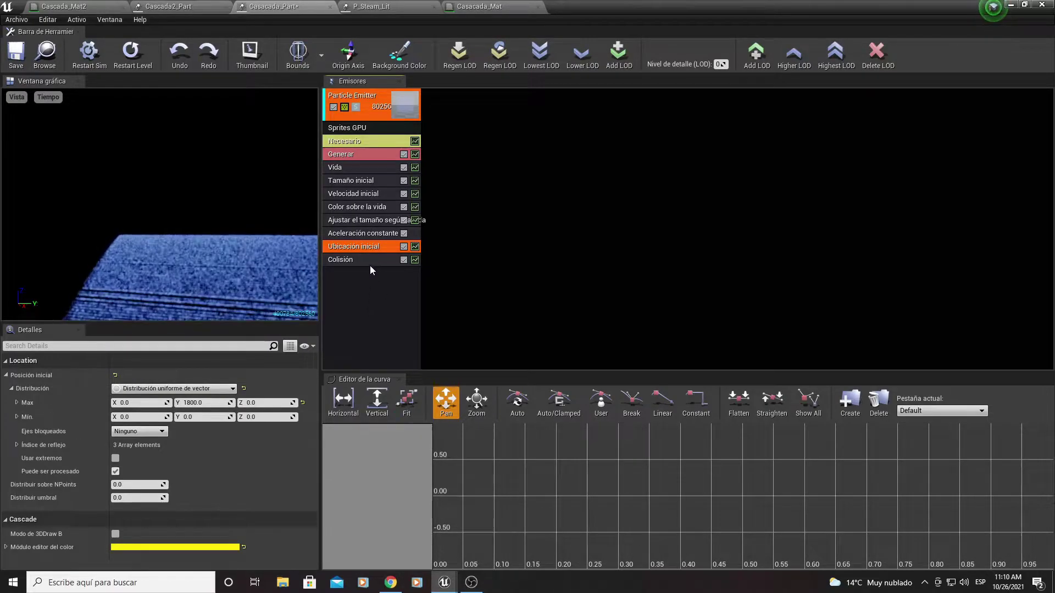
Step: Browse the emitter's module menu, then show the Colisión module's settings
{"action": "right_click", "coordinate": [351, 282]}
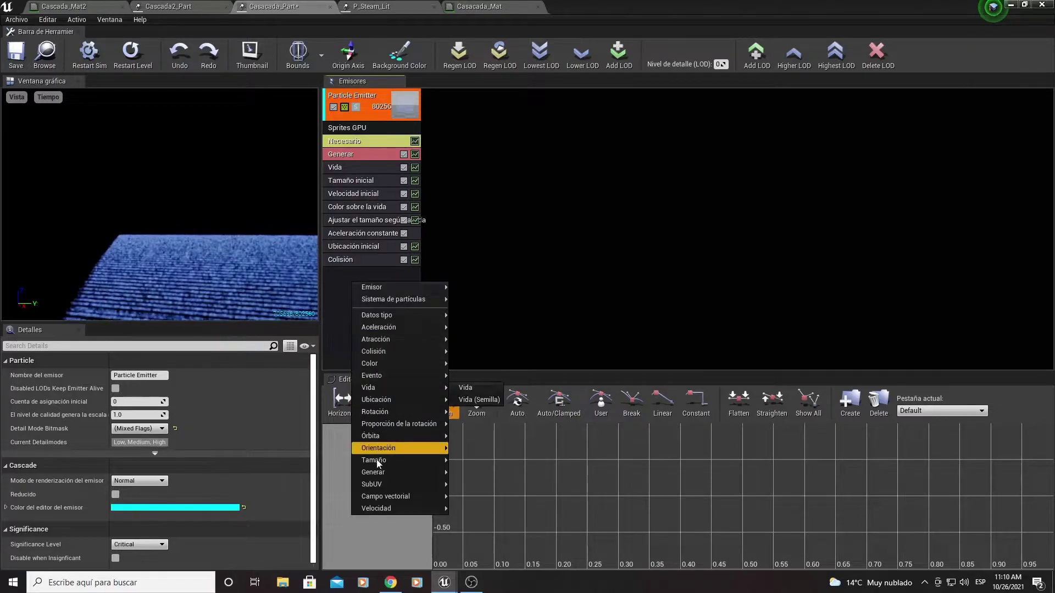
{"action": "mouse_move", "coordinate": [390, 496]}
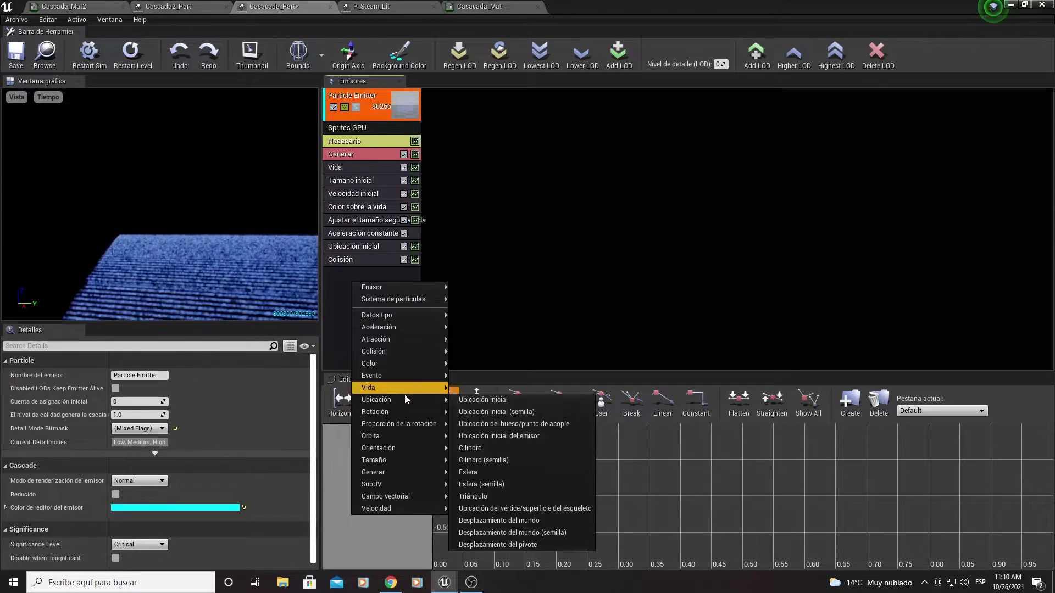
{"action": "mouse_move", "coordinate": [389, 459]}
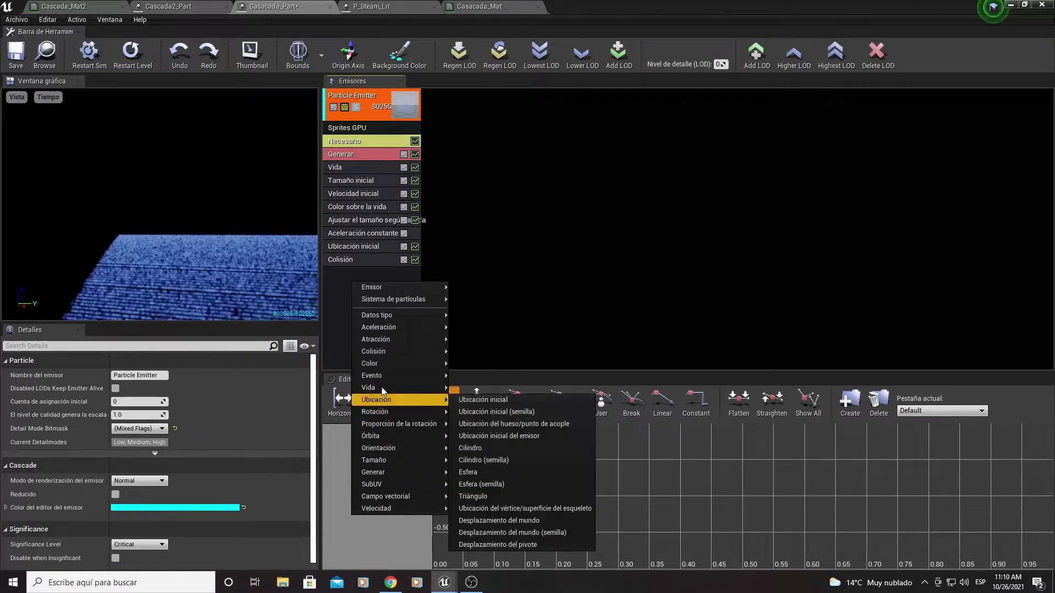
{"action": "mouse_move", "coordinate": [380, 352]}
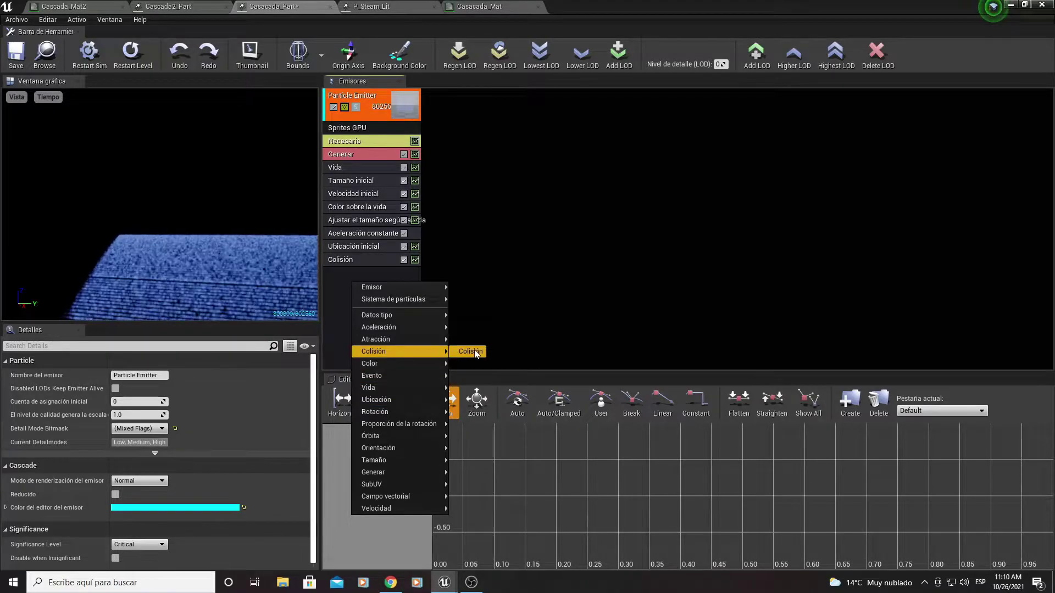
{"action": "mouse_move", "coordinate": [407, 315]}
{"action": "left_click", "coordinate": [352, 259]}
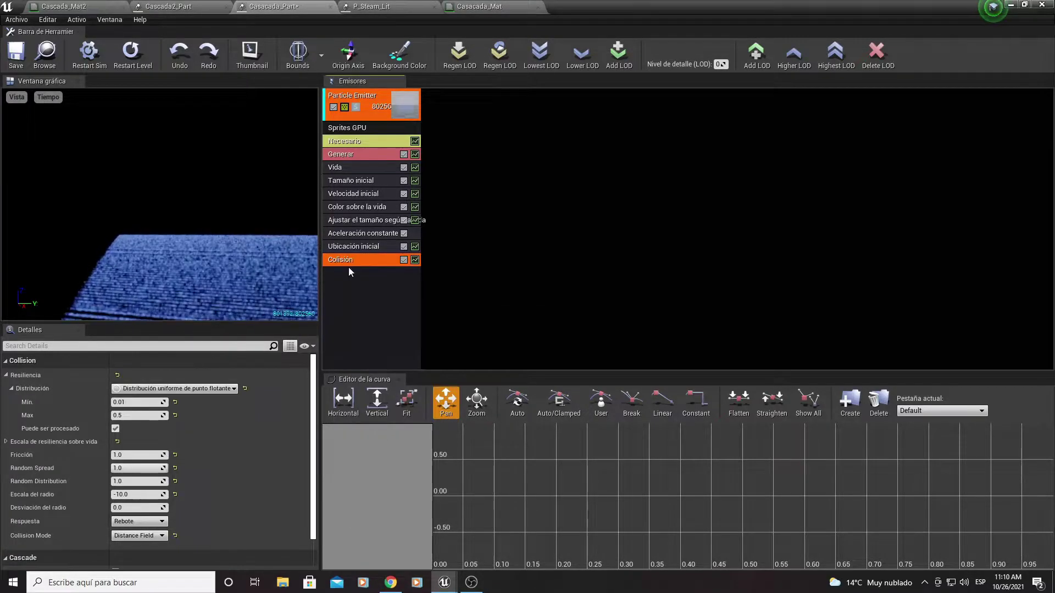
Step: Review the Resiliencia distribution's Min and Max values in the Collision module
{"action": "left_click", "coordinate": [11, 389]}
{"action": "left_click", "coordinate": [6, 375]}
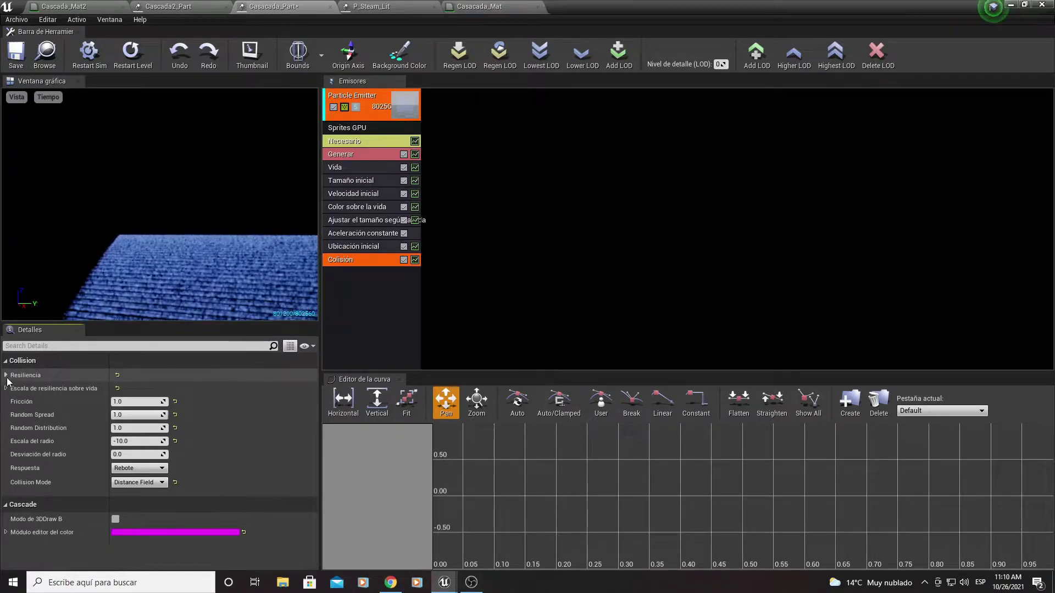
{"action": "left_click", "coordinate": [6, 375]}
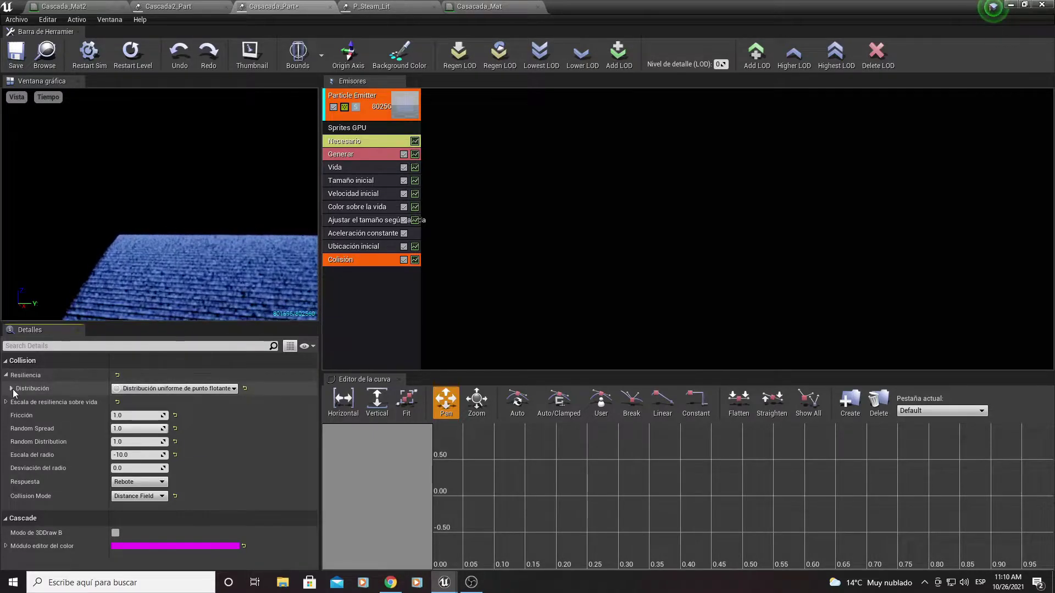
{"action": "left_click", "coordinate": [11, 388]}
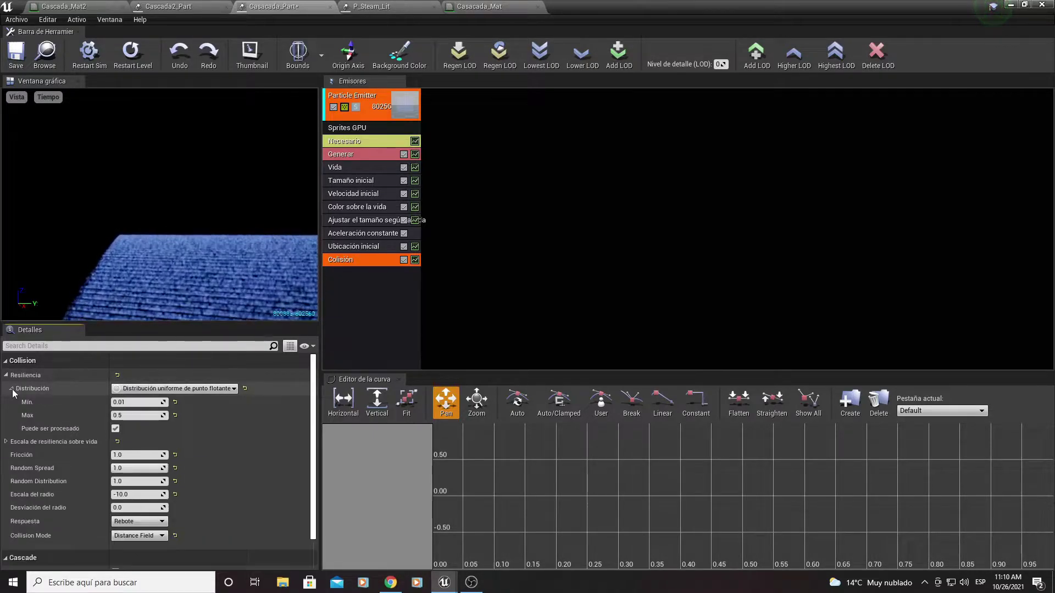
{"action": "left_click", "coordinate": [135, 404]}
{"action": "left_click", "coordinate": [140, 416]}
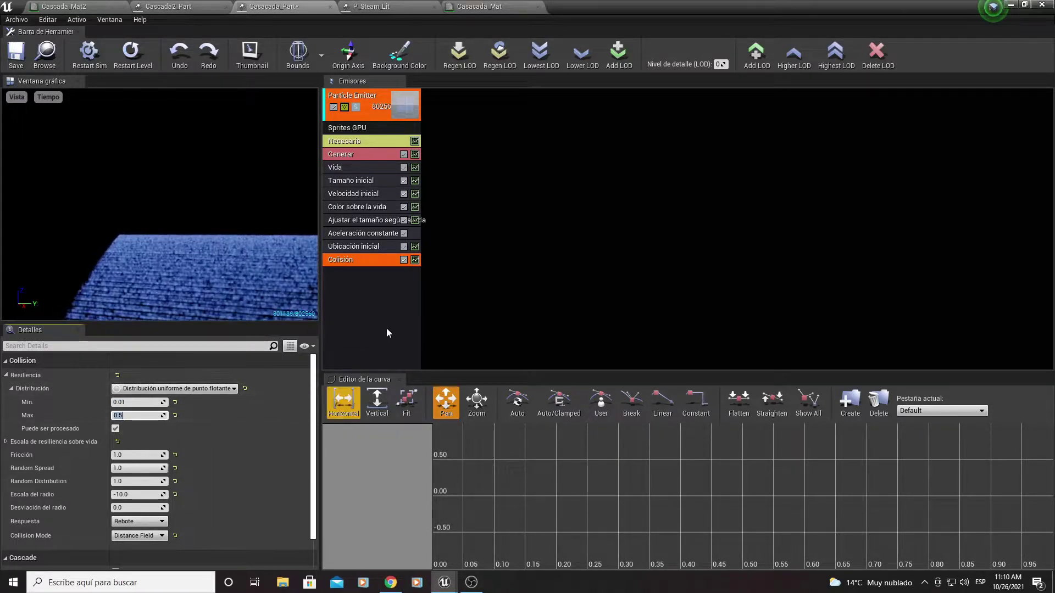
Step: Set the collision radius scale value to 0
{"action": "scroll", "coordinate": [275, 424], "scroll_direction": "down", "scroll_amount": 2}
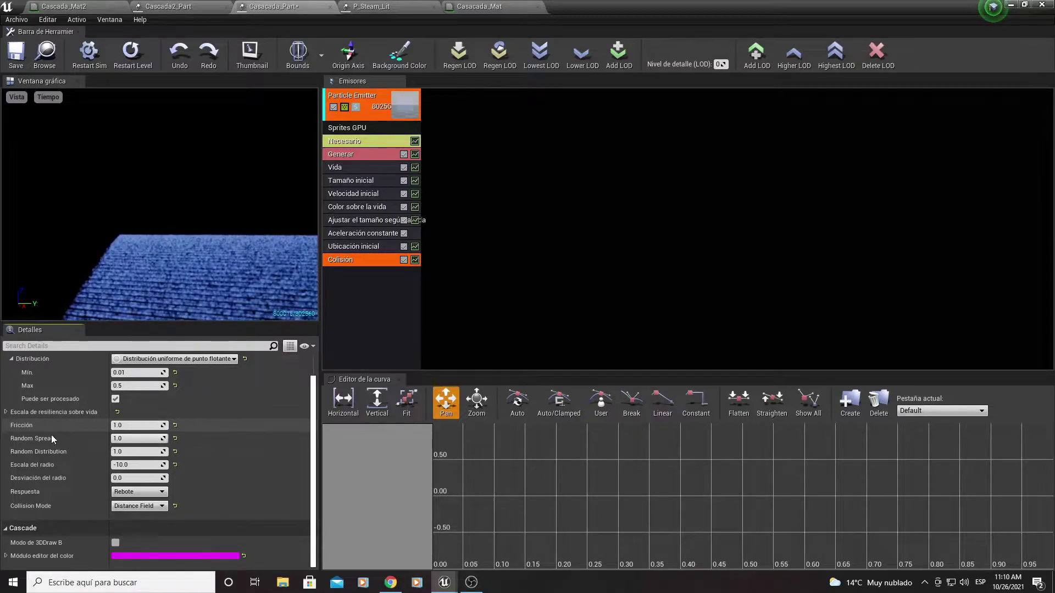
{"action": "mouse_move", "coordinate": [47, 440]}
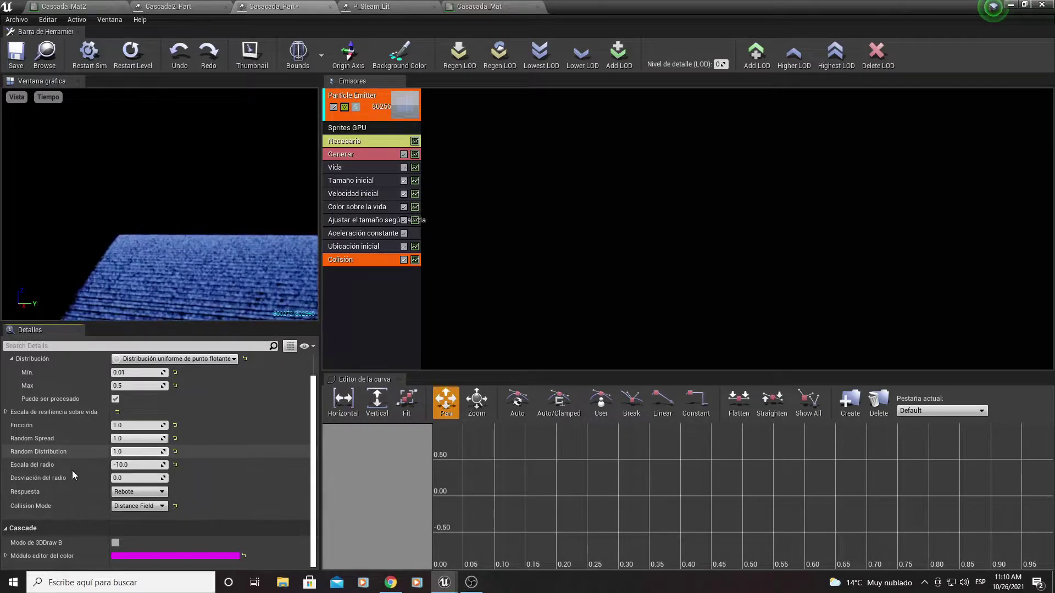
{"action": "mouse_move", "coordinate": [47, 466]}
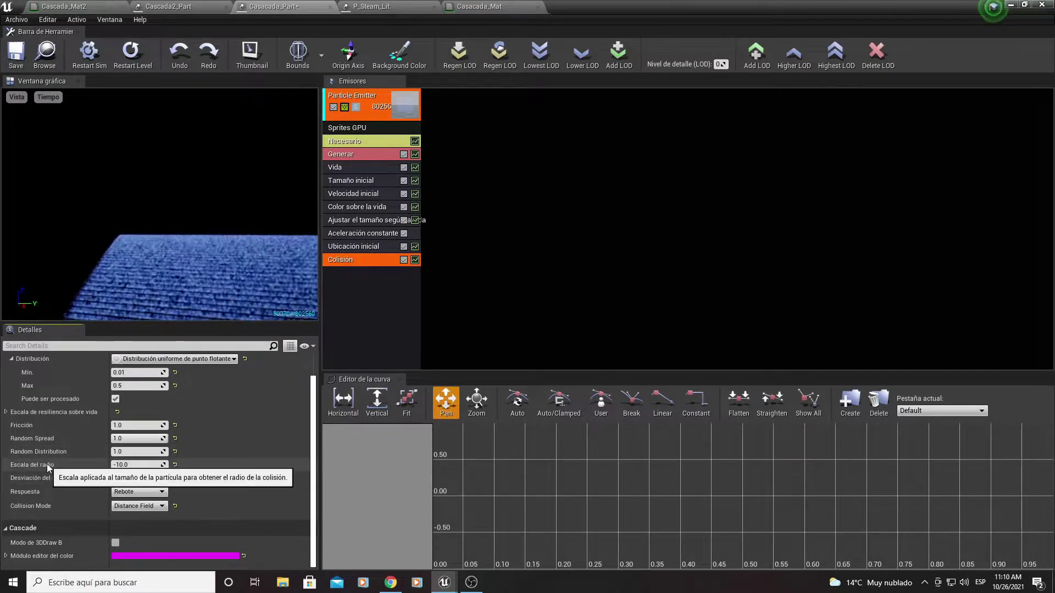
{"action": "left_click", "coordinate": [136, 465]}
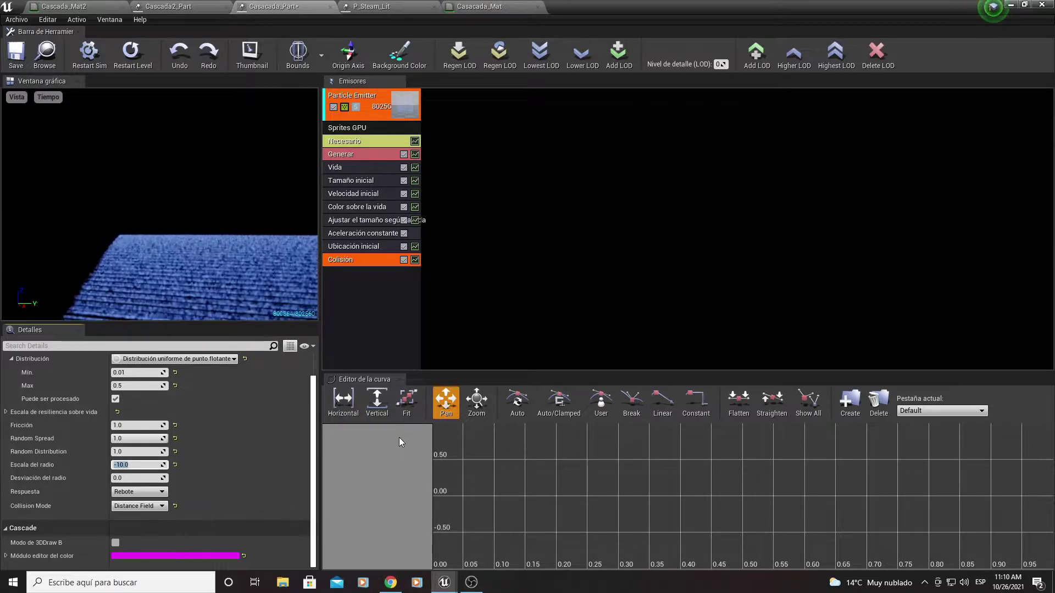
{"action": "type", "text": "0"}
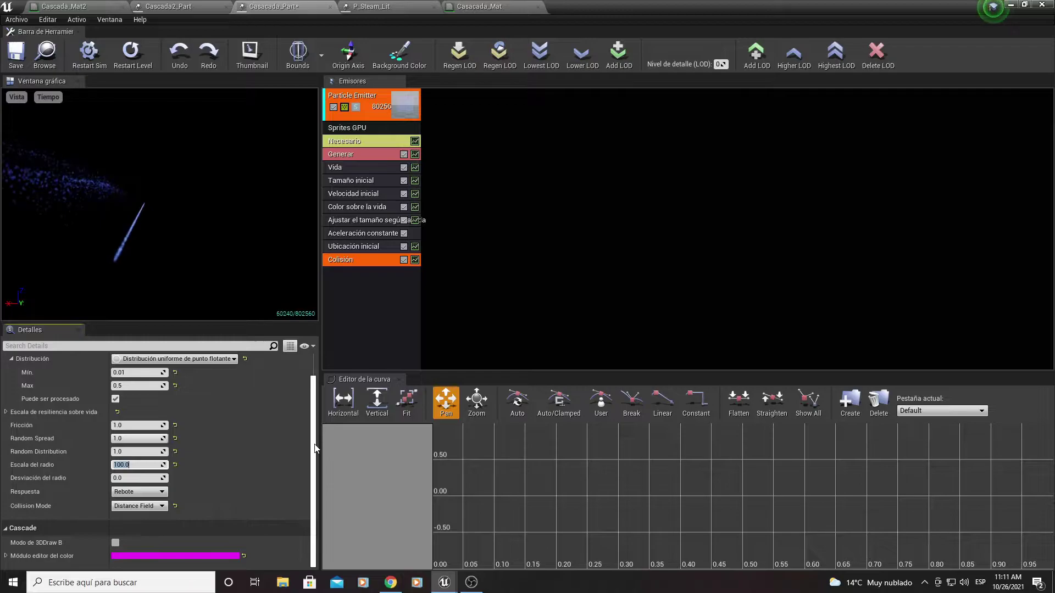
Step: Switch the Collision Mode from Distance Field to Scene Depth
{"action": "left_click_drag", "start_coordinate": [165, 203], "coordinate": [198, 204]}
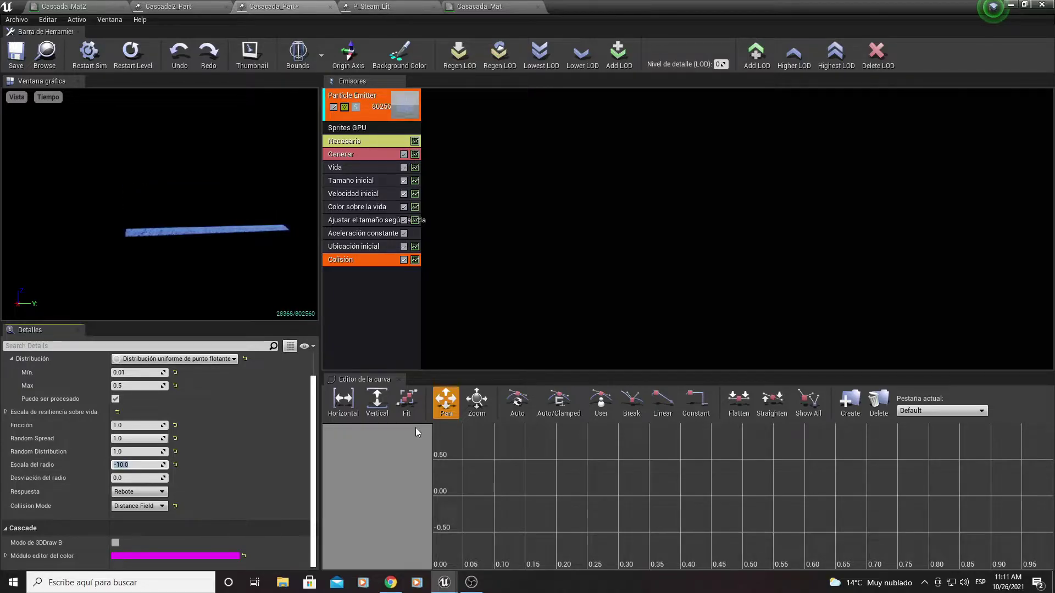
{"action": "left_click_drag", "start_coordinate": [169, 215], "coordinate": [169, 181]}
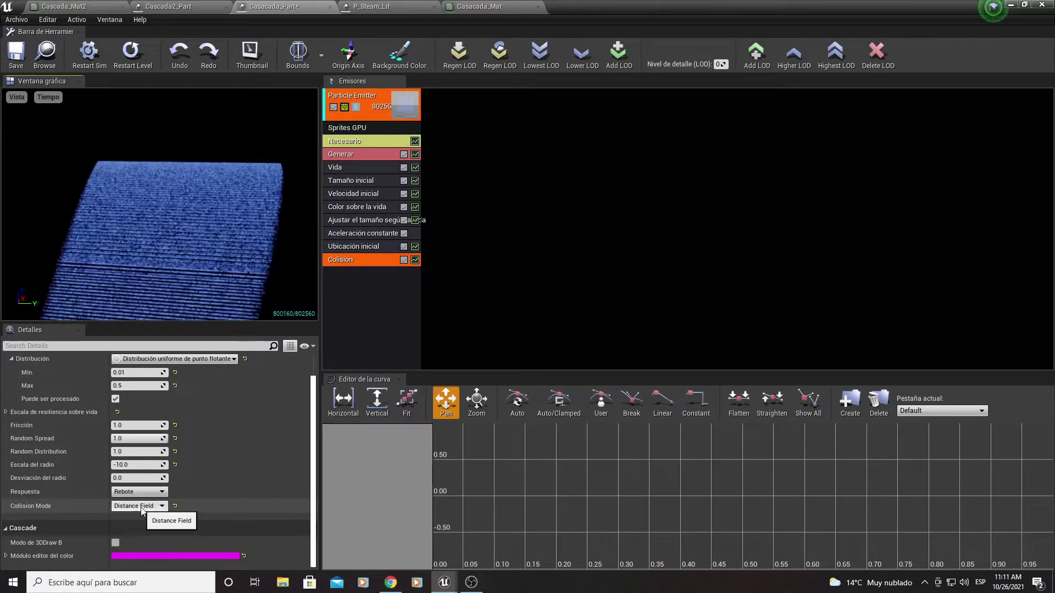
{"action": "left_click", "coordinate": [157, 511]}
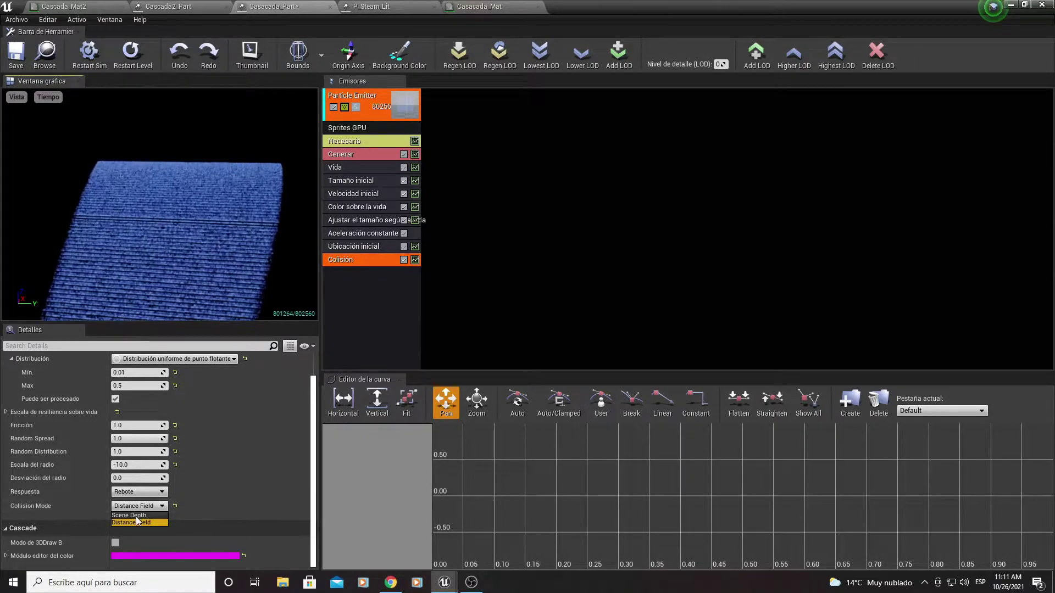
{"action": "left_click", "coordinate": [138, 516]}
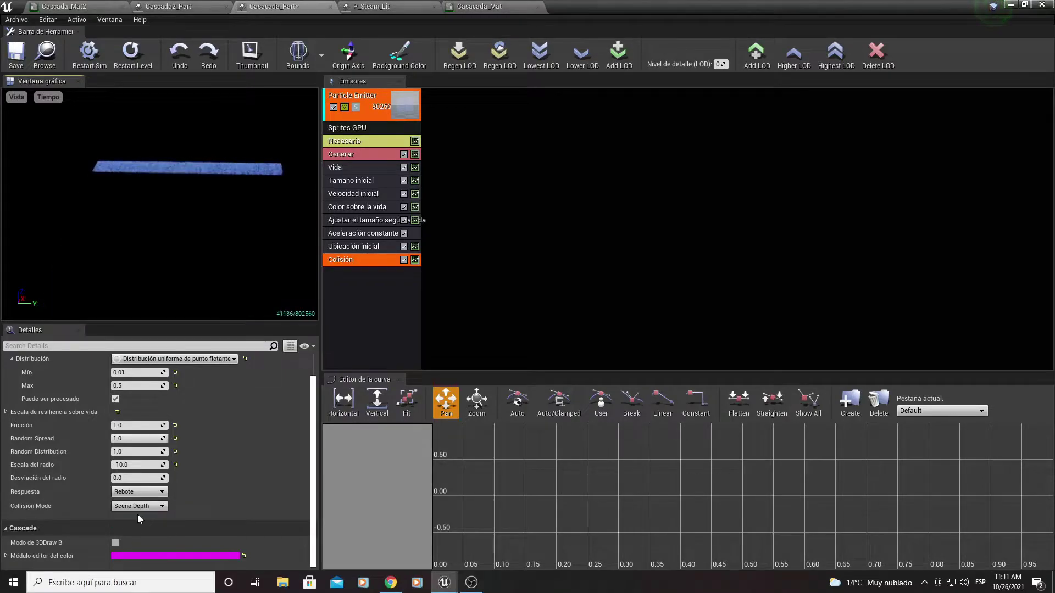
Step: Close the particle editor and view the waterfall from an aerial angle
{"action": "left_click", "coordinate": [1043, 5]}
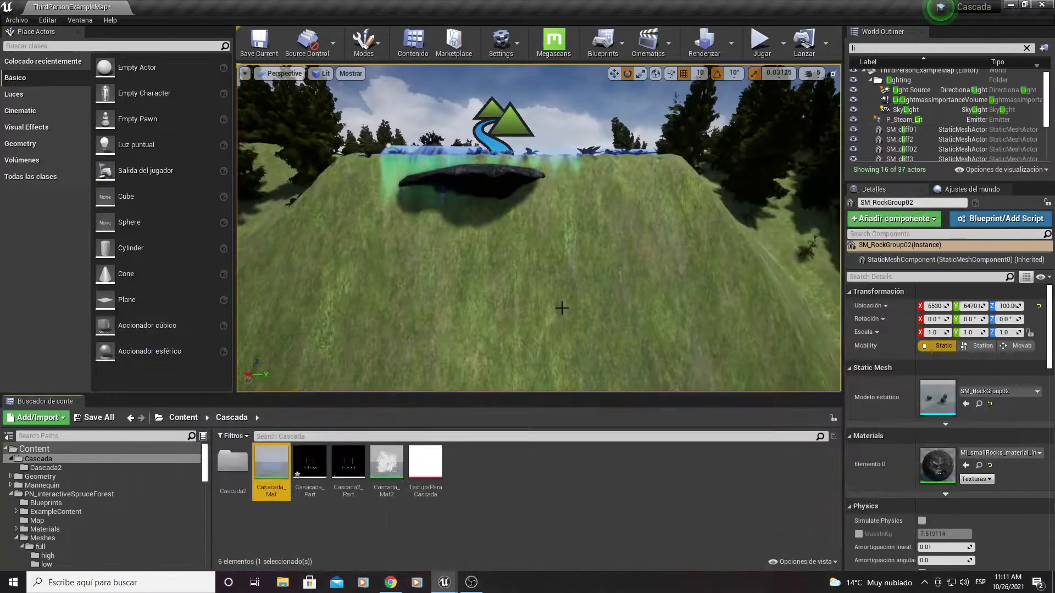
{"action": "right_click_drag", "start_coordinate": [538, 227], "coordinate": [539, 219]}
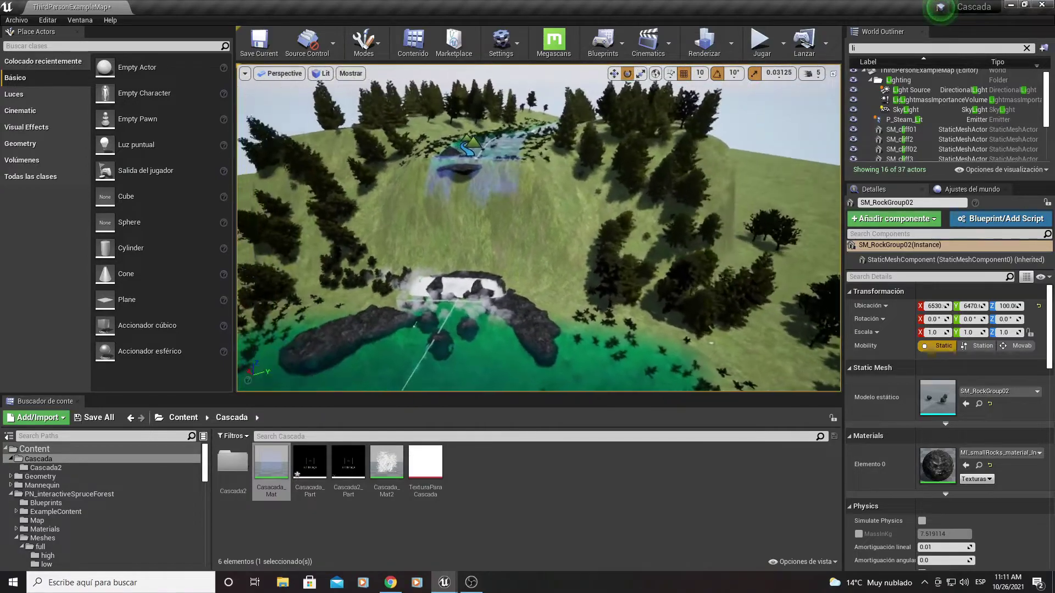
{"action": "right_click_drag", "start_coordinate": [630, 91], "coordinate": [630, 110]}
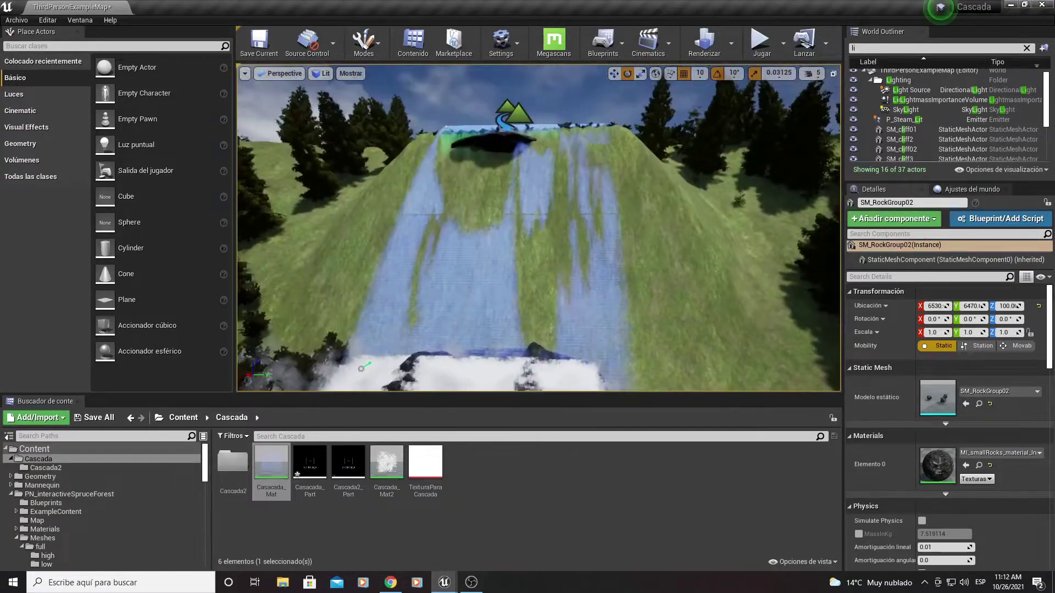
Step: Fly over the waterfall slope, then play the level and run the character toward the pond
{"action": "right_click_drag", "start_coordinate": [471, 218], "coordinate": [478, 208]}
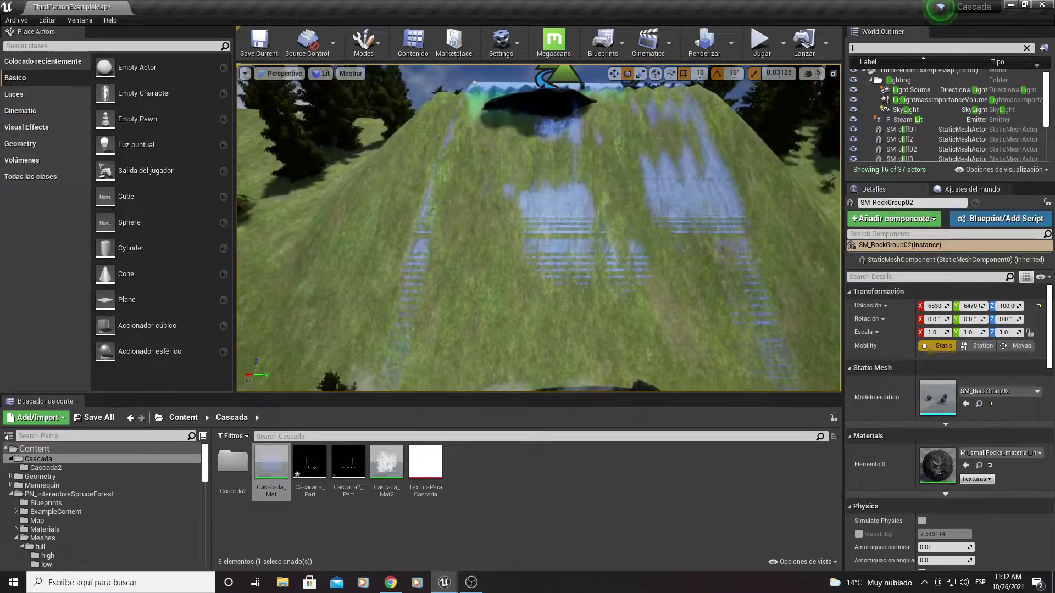
{"action": "right_click_drag", "start_coordinate": [395, 124], "coordinate": [396, 124]}
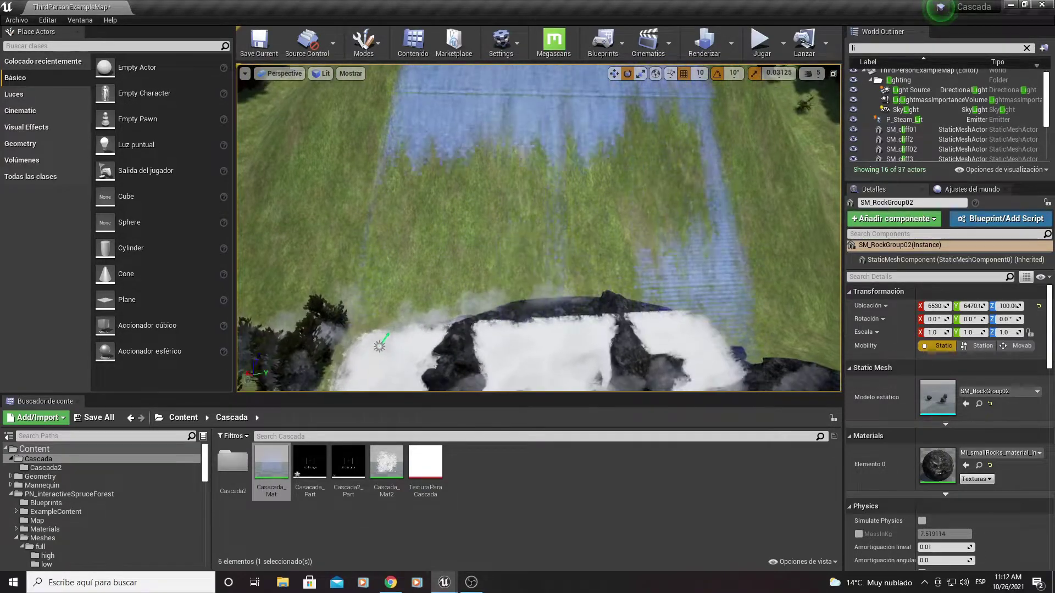
{"action": "right_click_drag", "start_coordinate": [528, 153], "coordinate": [516, 170]}
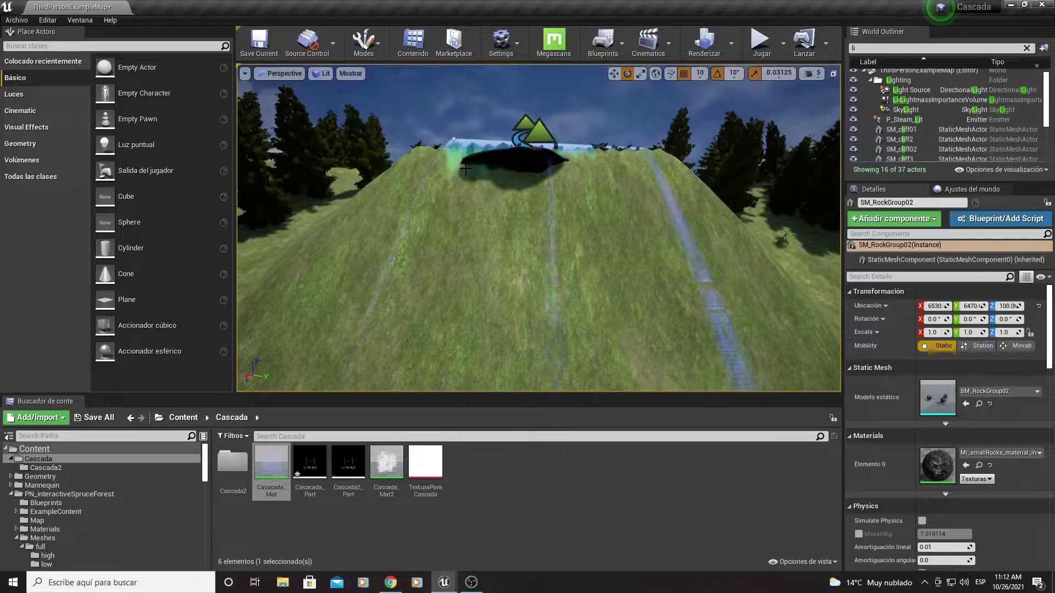
{"action": "left_click", "coordinate": [760, 44]}
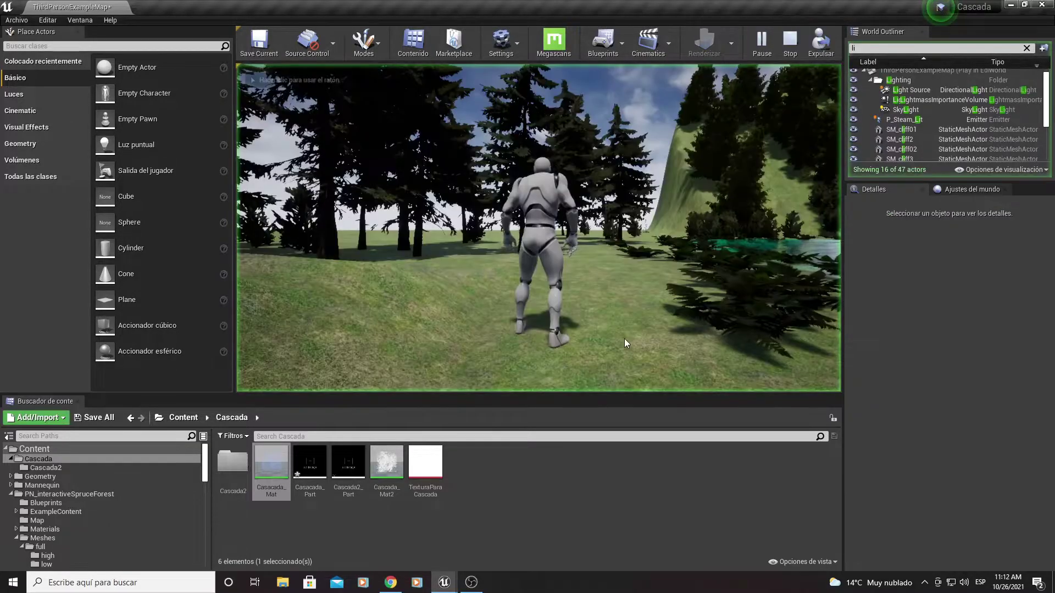
{"action": "key", "text": "w"}
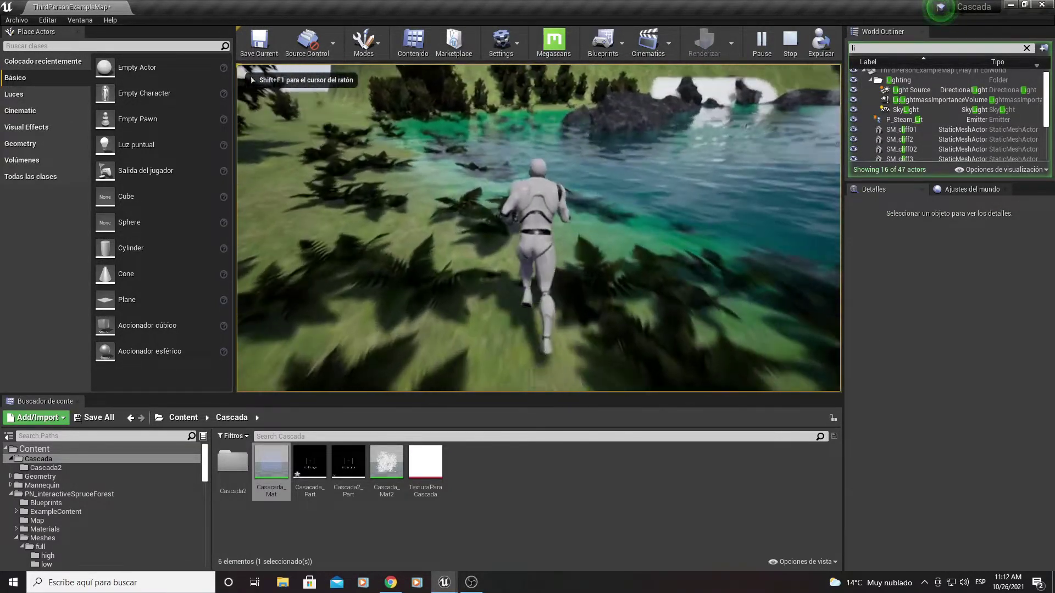
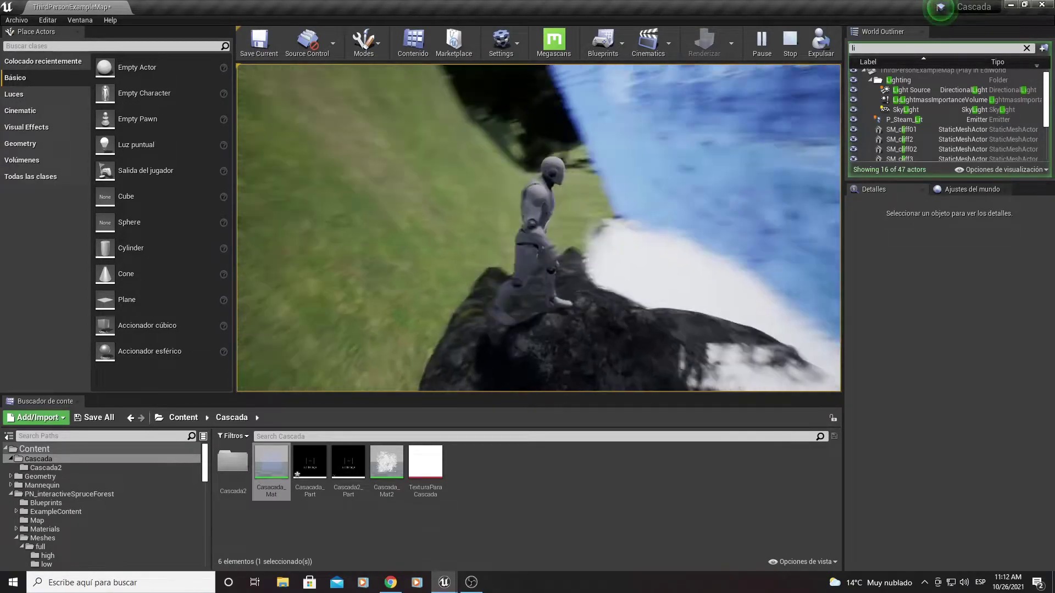
Step: Run and jump the character over the rocks by the waterfall and into the water, then stop playing
{"action": "key", "text": "space"}
{"action": "key", "text": "s"}
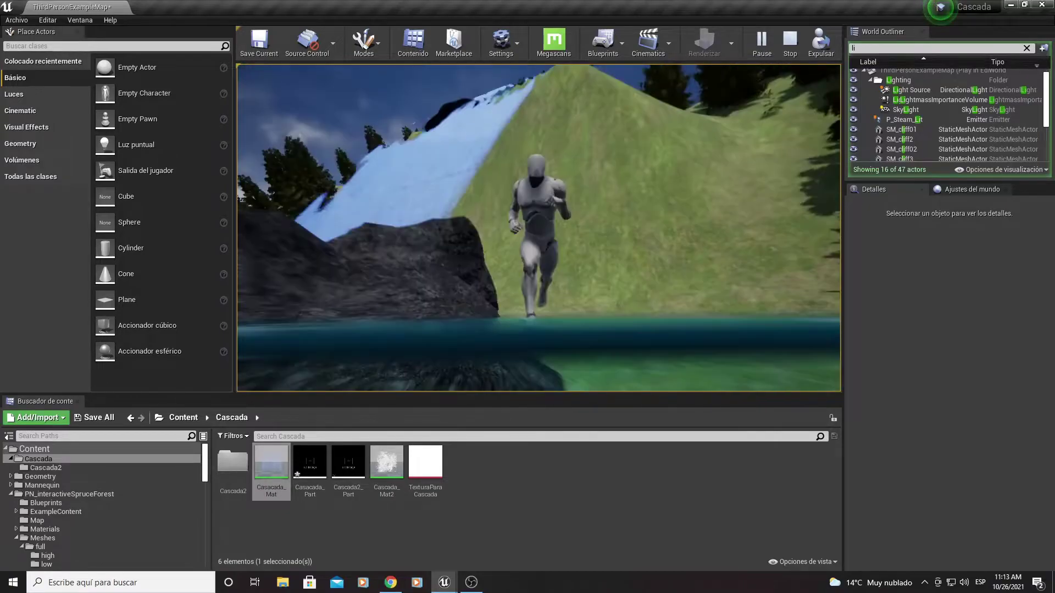
{"action": "key", "text": "w"}
{"action": "key", "text": "space"}
{"action": "key", "text": "w"}
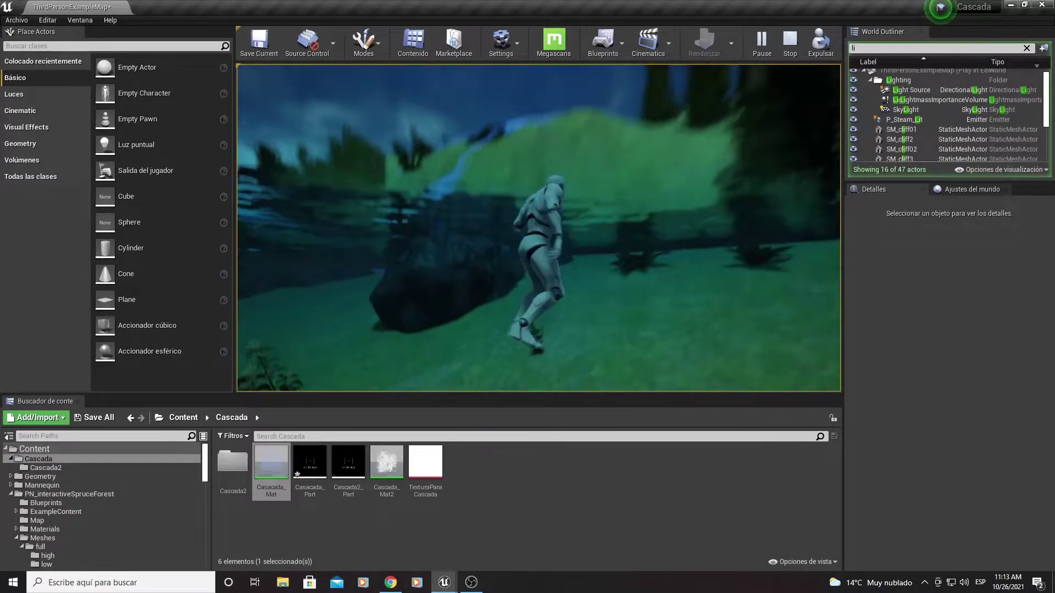
{"action": "key", "text": "w"}
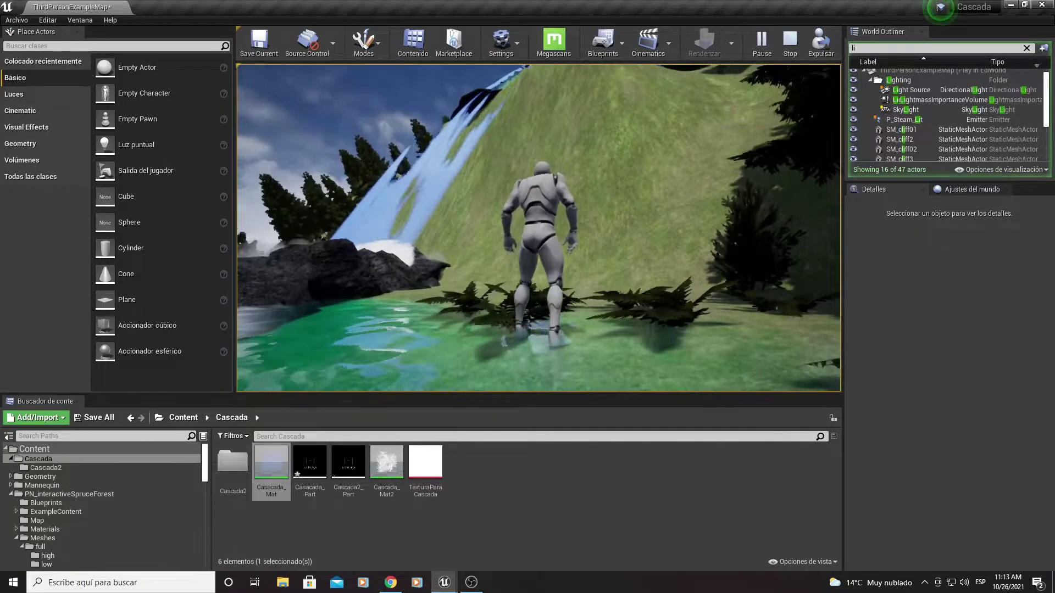
{"action": "key", "text": "Escape"}
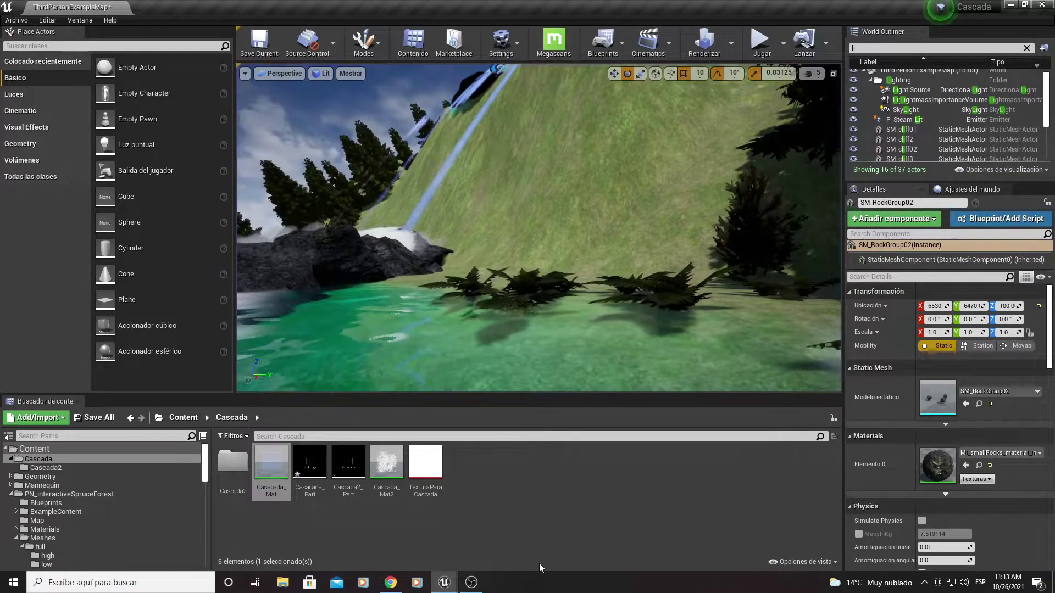
Step: In the Cascada_Part Cascade editor, set Collision Mode to Distance Field and save the system
{"action": "mouse_move", "coordinate": [444, 582]}
{"action": "left_click", "coordinate": [490, 545]}
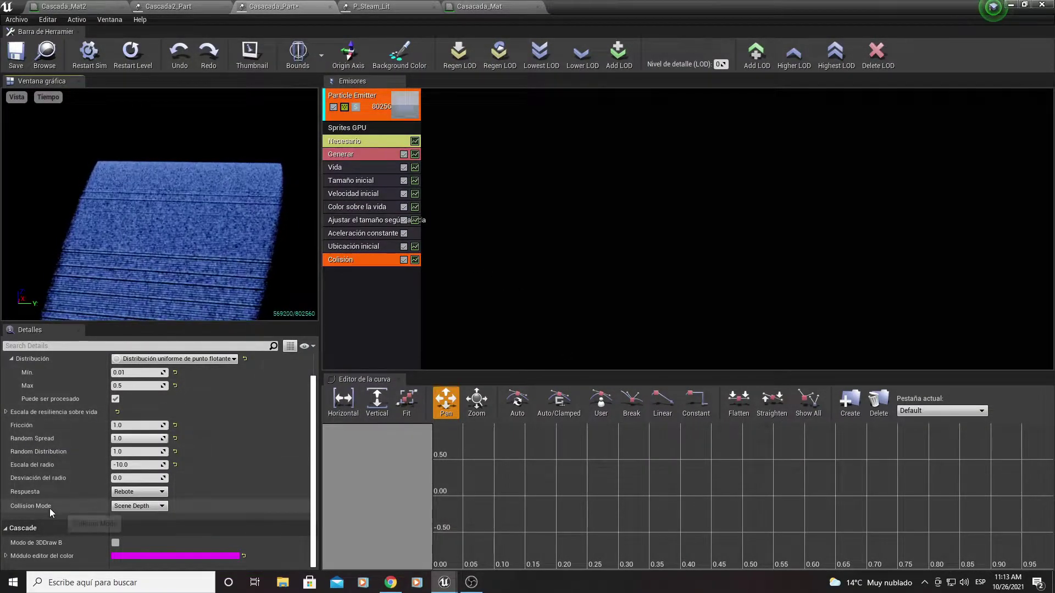
{"action": "left_click", "coordinate": [132, 506]}
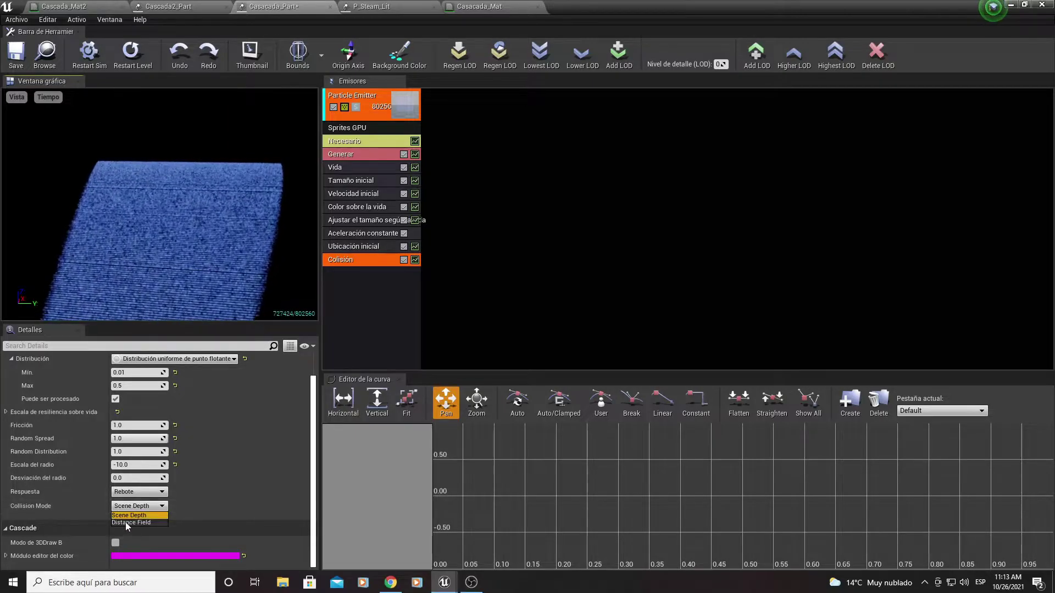
{"action": "left_click", "coordinate": [127, 522]}
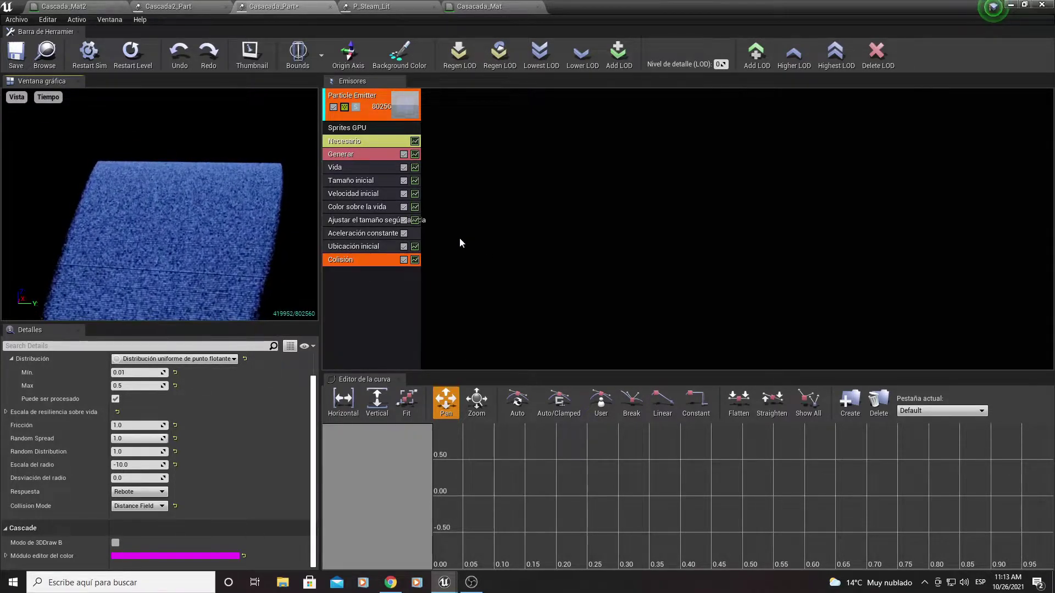
{"action": "left_click", "coordinate": [16, 52]}
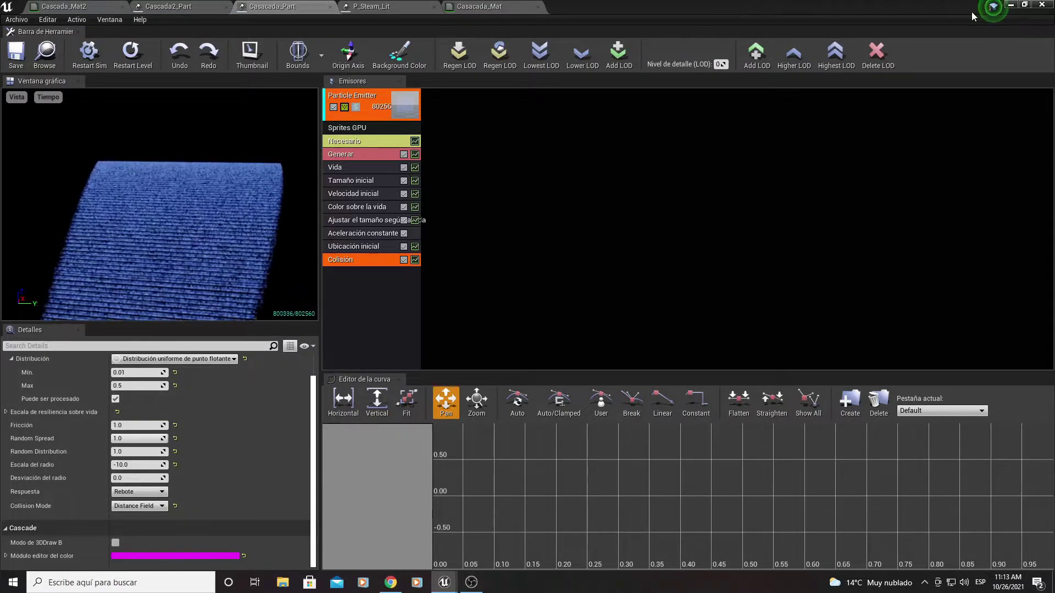
{"action": "key", "text": "alt+Tab"}
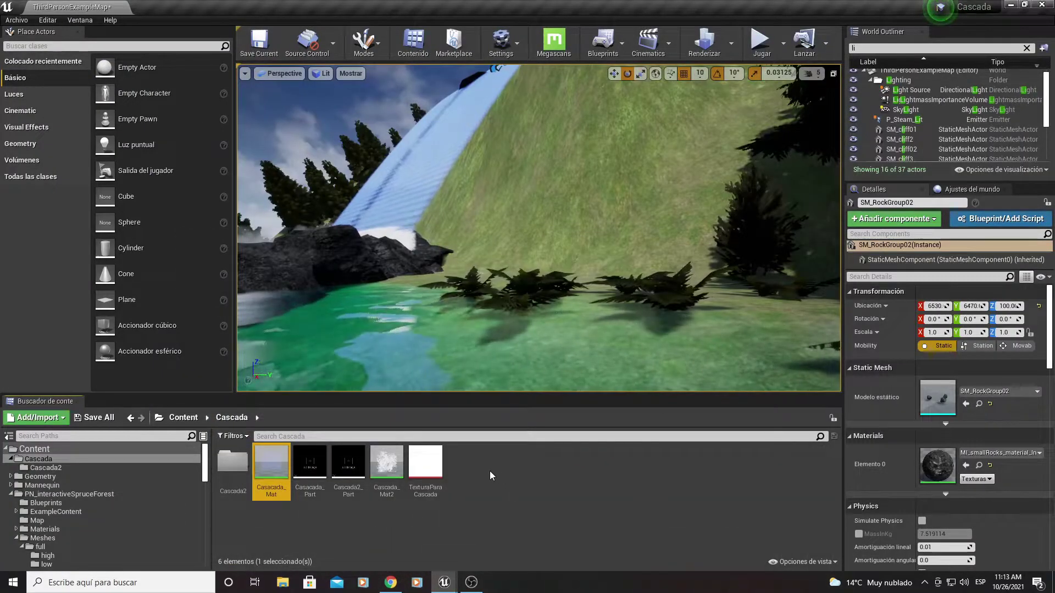
Step: Add a Sistema de partículas asset in the Cascada folder and open NewParticleSystem in Cascade
{"action": "right_click", "coordinate": [491, 469]}
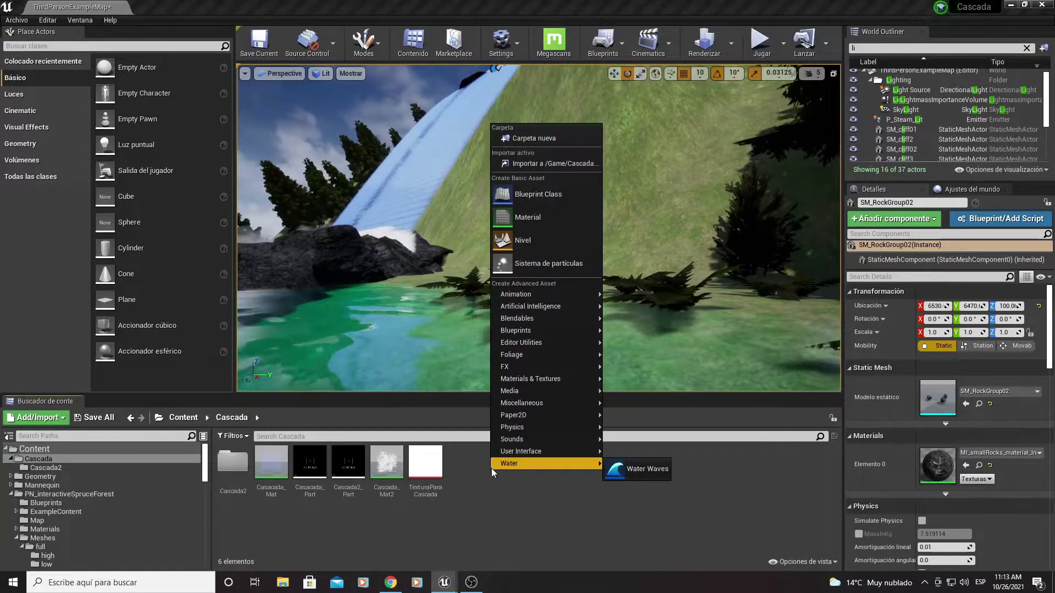
{"action": "left_click", "coordinate": [539, 266]}
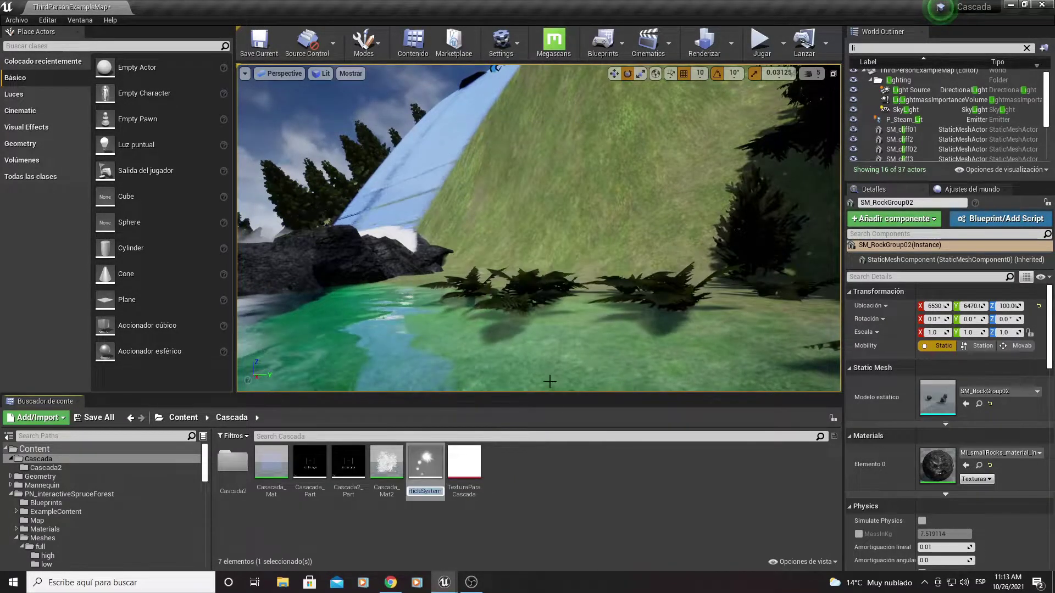
{"action": "double_click", "coordinate": [427, 480]}
Step: Convert NewParticleSystem's emitter to GPU Sprites
{"action": "right_click", "coordinate": [361, 126]}
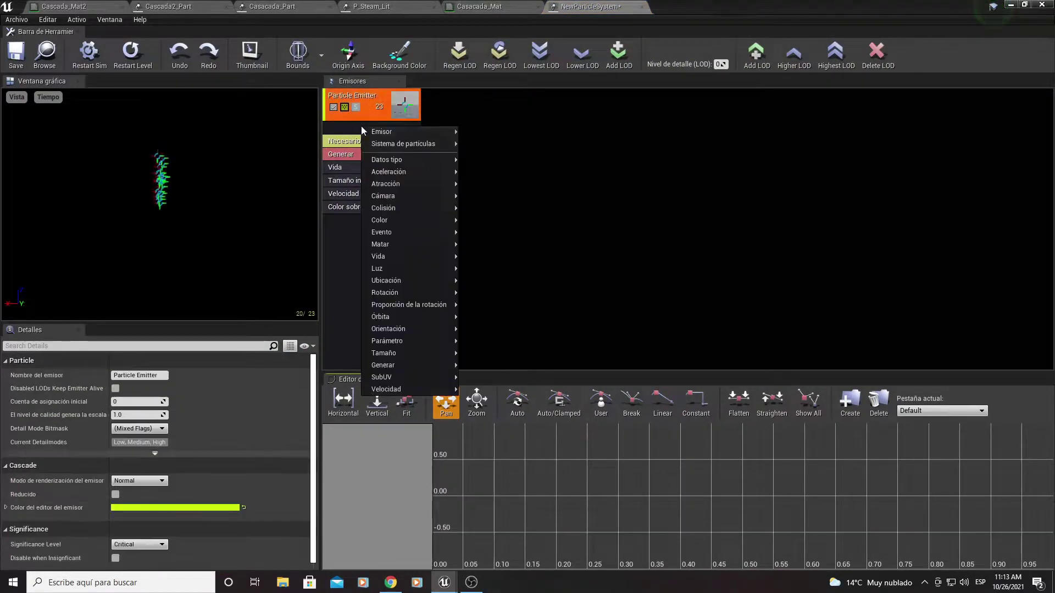
{"action": "mouse_move", "coordinate": [395, 144]}
{"action": "mouse_move", "coordinate": [399, 162]}
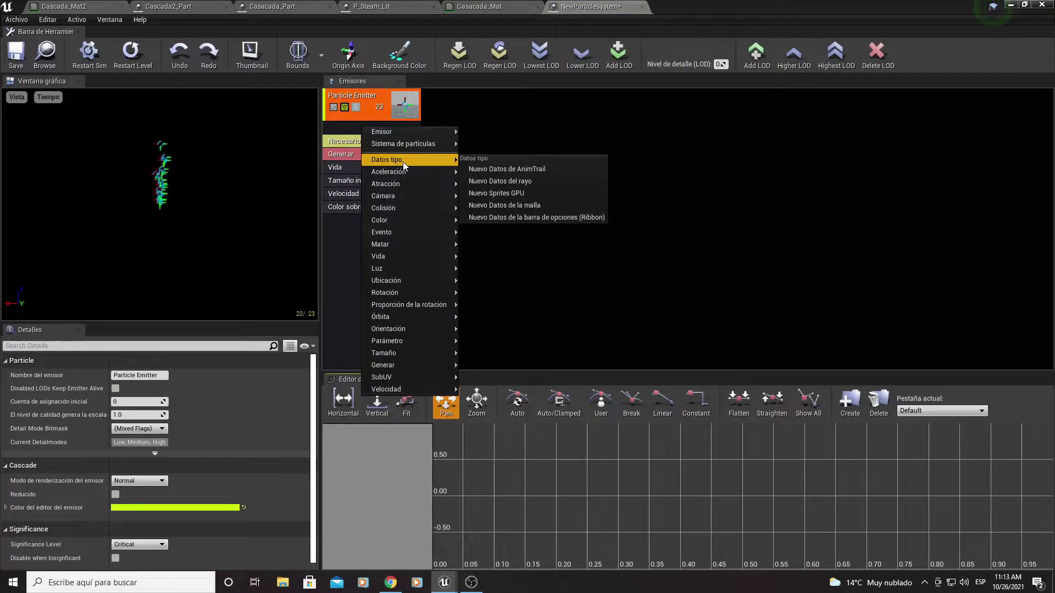
{"action": "left_click", "coordinate": [515, 193]}
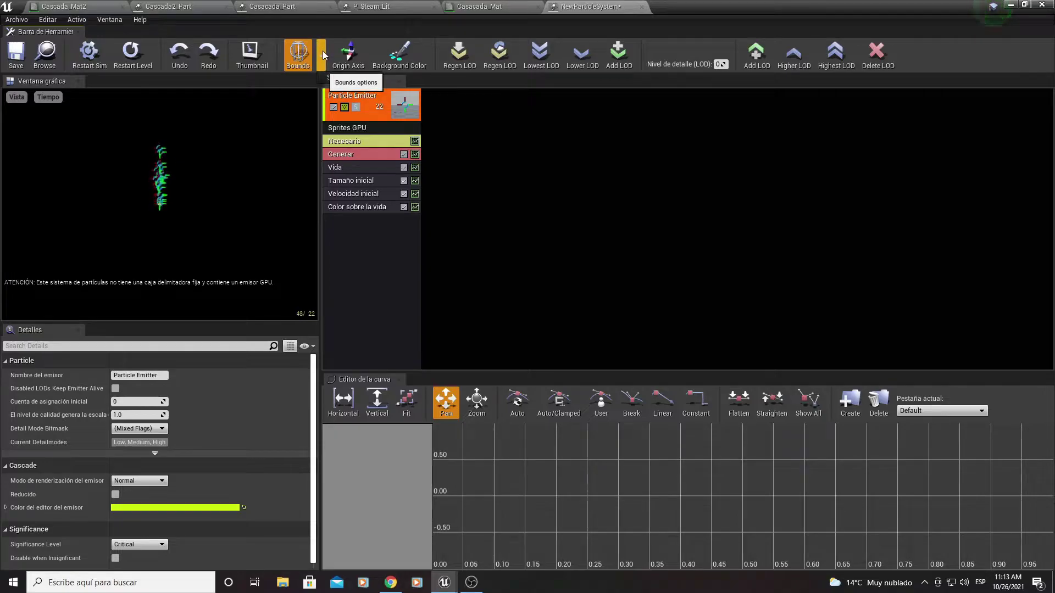
Step: Give the particle system fixed bounds and select the Initial Velocity module
{"action": "left_click", "coordinate": [322, 50]}
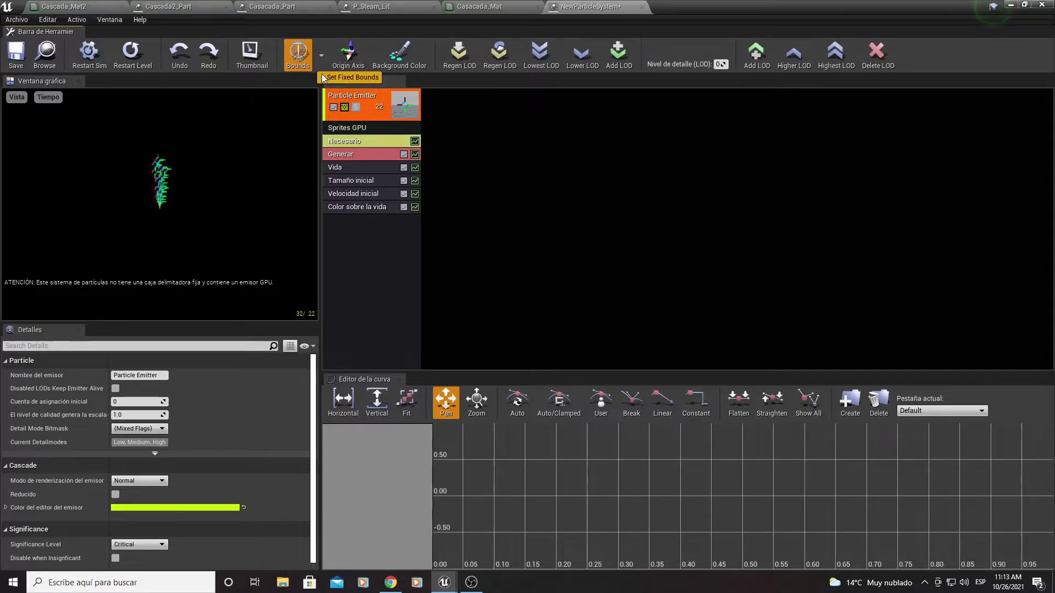
{"action": "left_click", "coordinate": [358, 77]}
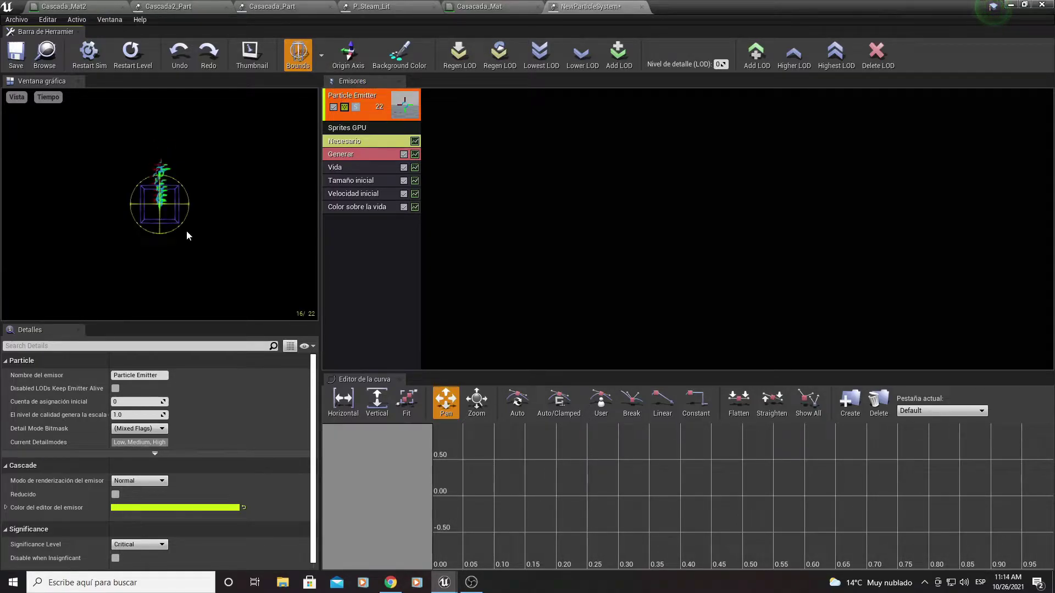
{"action": "left_click_drag", "start_coordinate": [187, 230], "coordinate": [236, 180]}
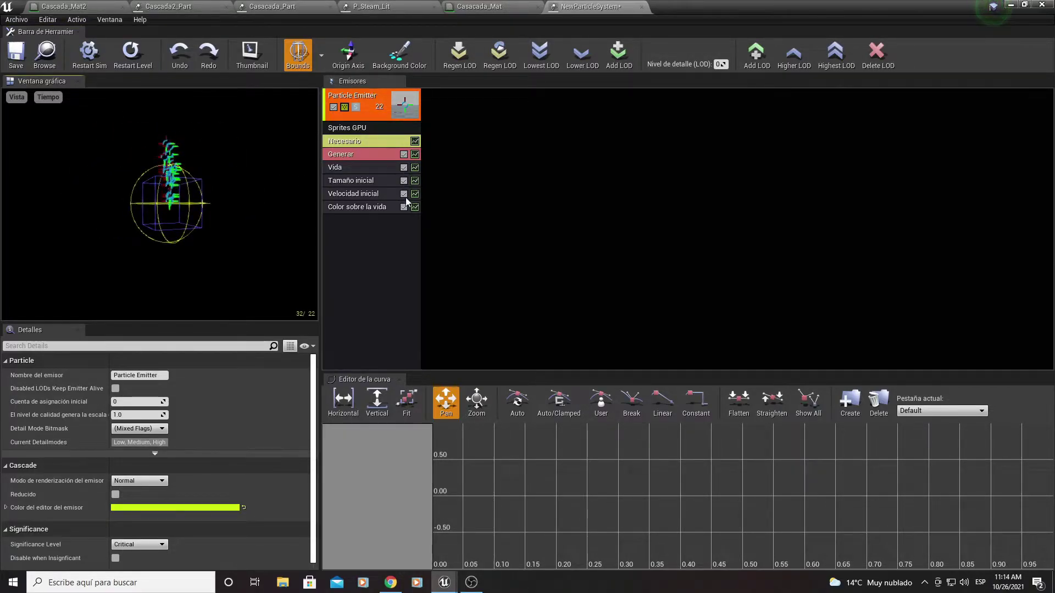
{"action": "left_click", "coordinate": [382, 181]}
{"action": "left_click", "coordinate": [379, 193]}
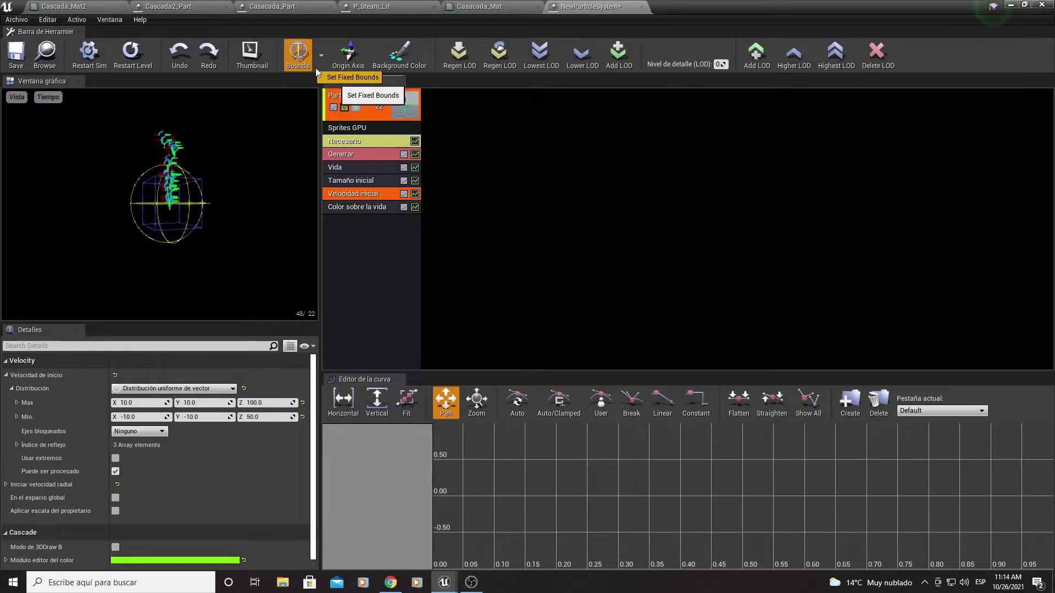
Step: Toggle the preview's bounds display, zoom the preview, revisit the bounds options, and minimize the editors
{"action": "left_click", "coordinate": [303, 57]}
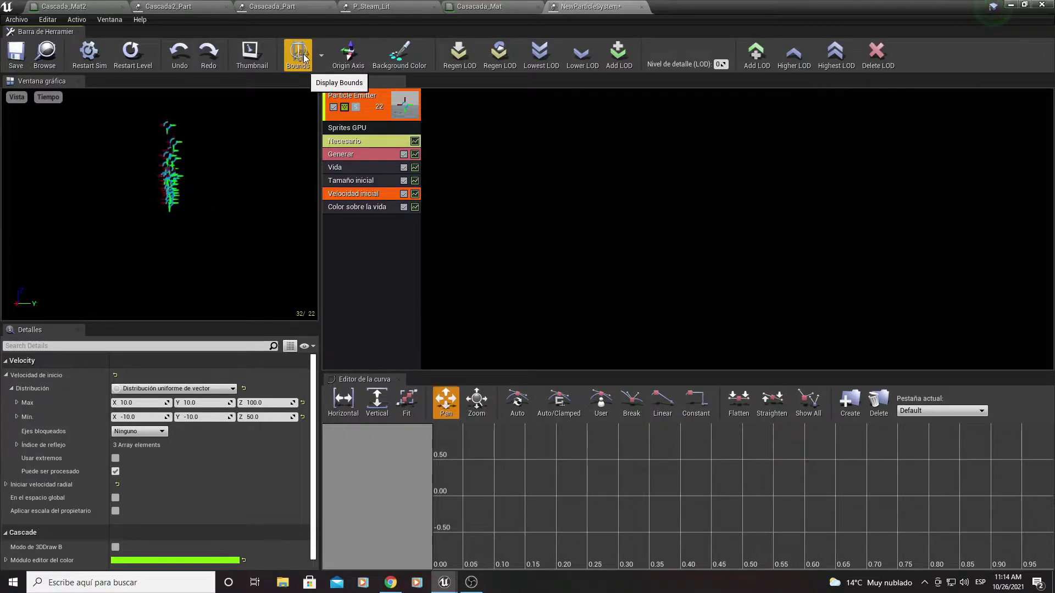
{"action": "left_click", "coordinate": [305, 57]}
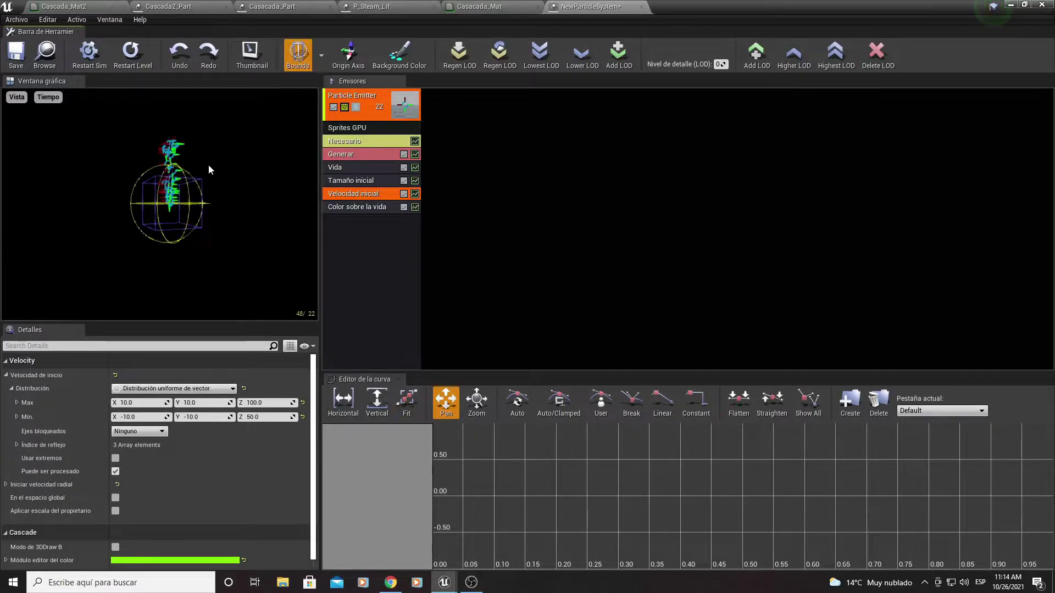
{"action": "scroll", "coordinate": [187, 175], "scroll_direction": "up", "scroll_amount": 5}
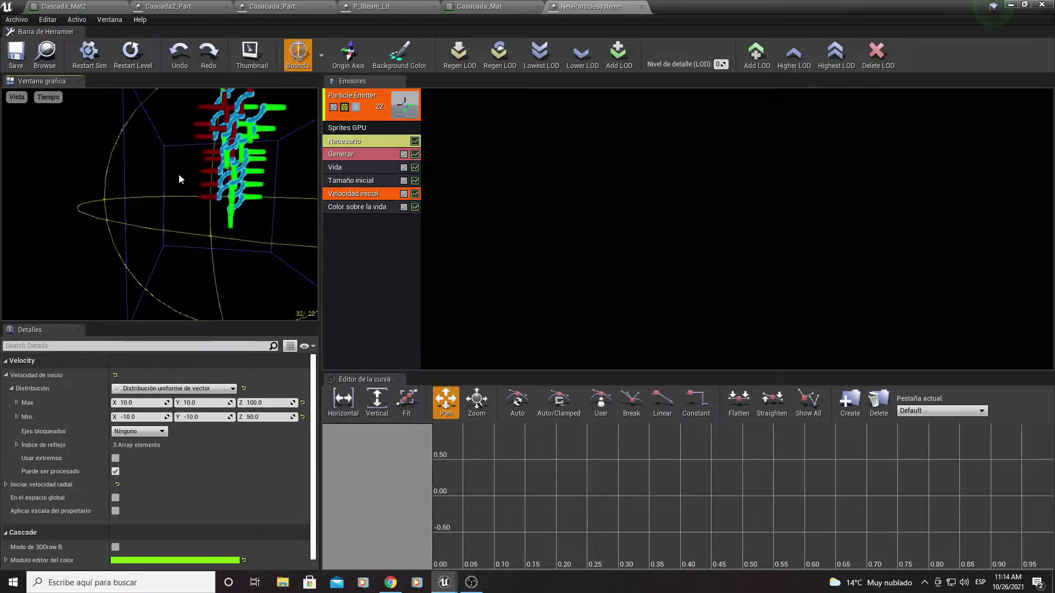
{"action": "scroll", "coordinate": [179, 179], "scroll_direction": "down", "scroll_amount": 3}
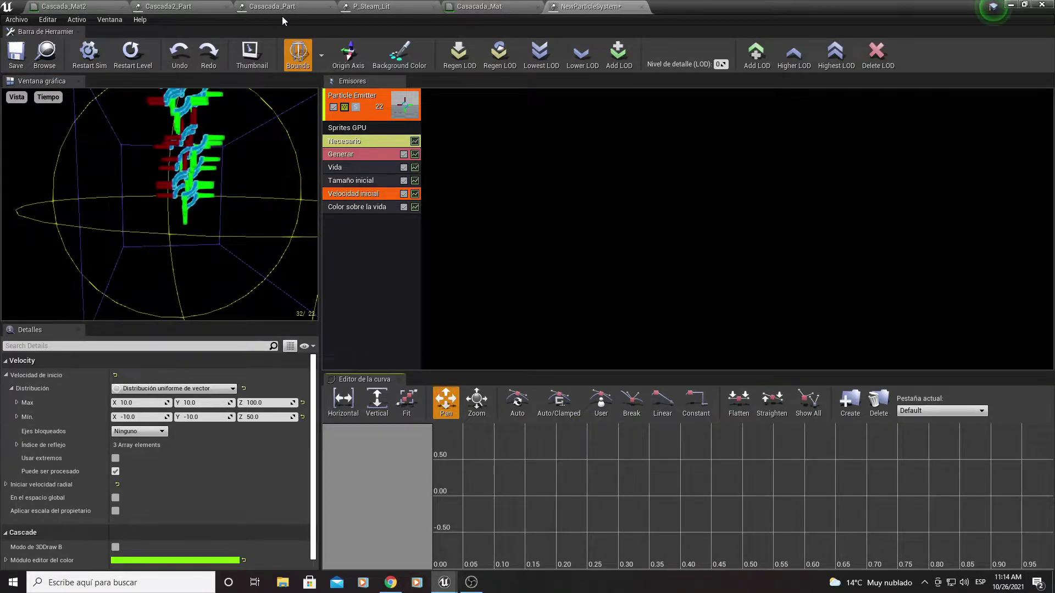
{"action": "left_click", "coordinate": [322, 56]}
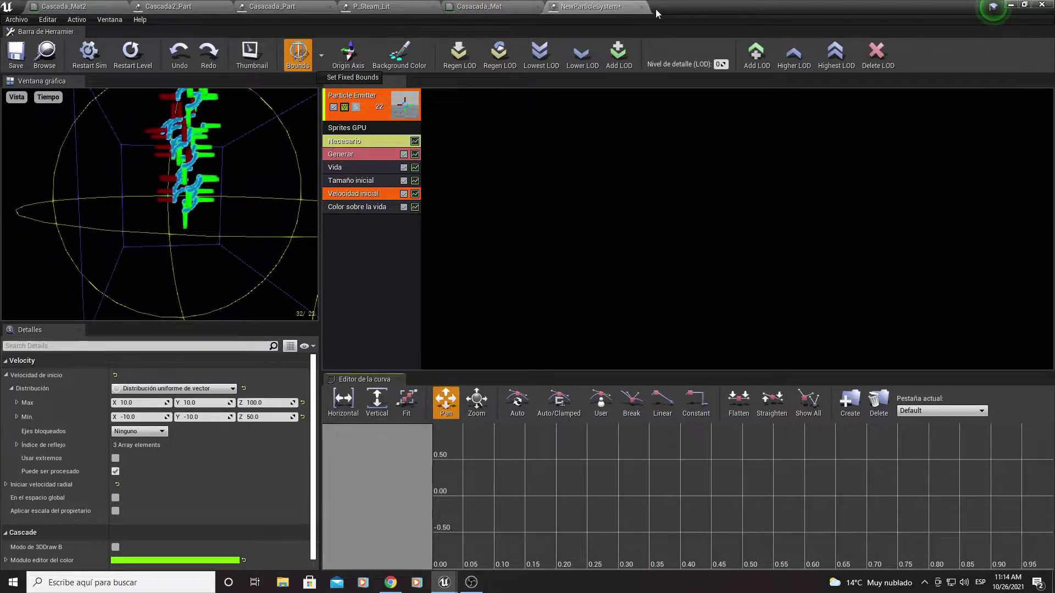
{"action": "left_click", "coordinate": [1011, 6]}
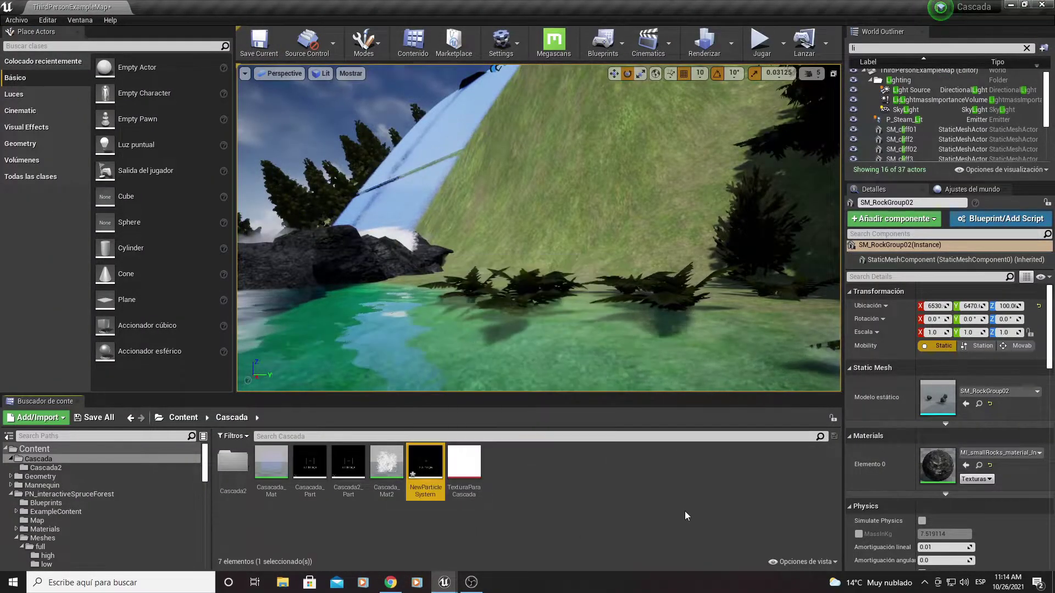
Step: Force-delete NewParticleSystem, then check Casacada_Part's Distance Field collision and minimize its editor
{"action": "key", "text": "Delete"}
{"action": "left_click", "coordinate": [482, 466]}
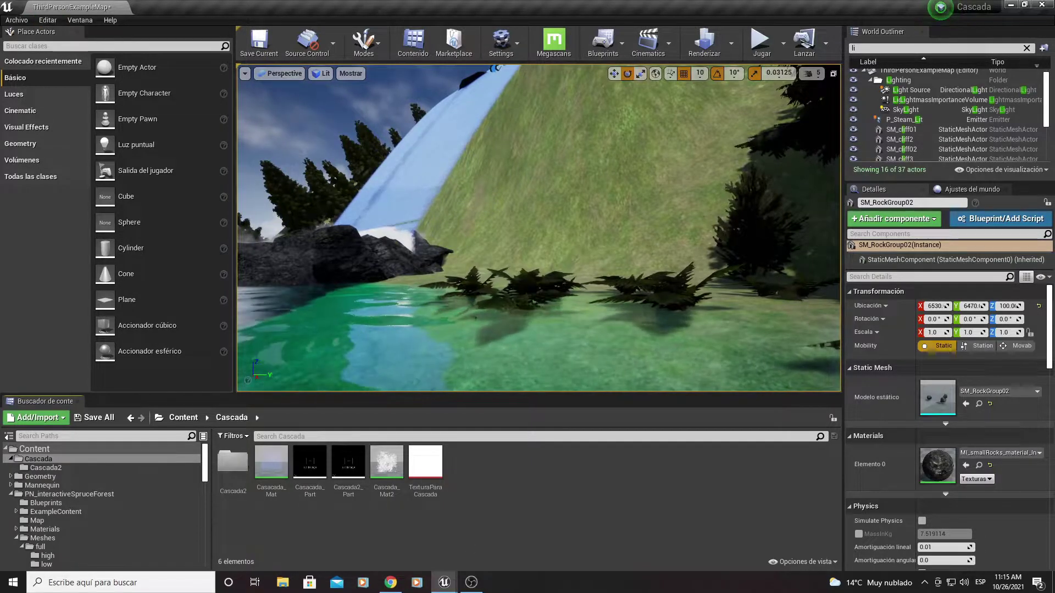
{"action": "mouse_move", "coordinate": [444, 582]}
{"action": "left_click", "coordinate": [385, 543]}
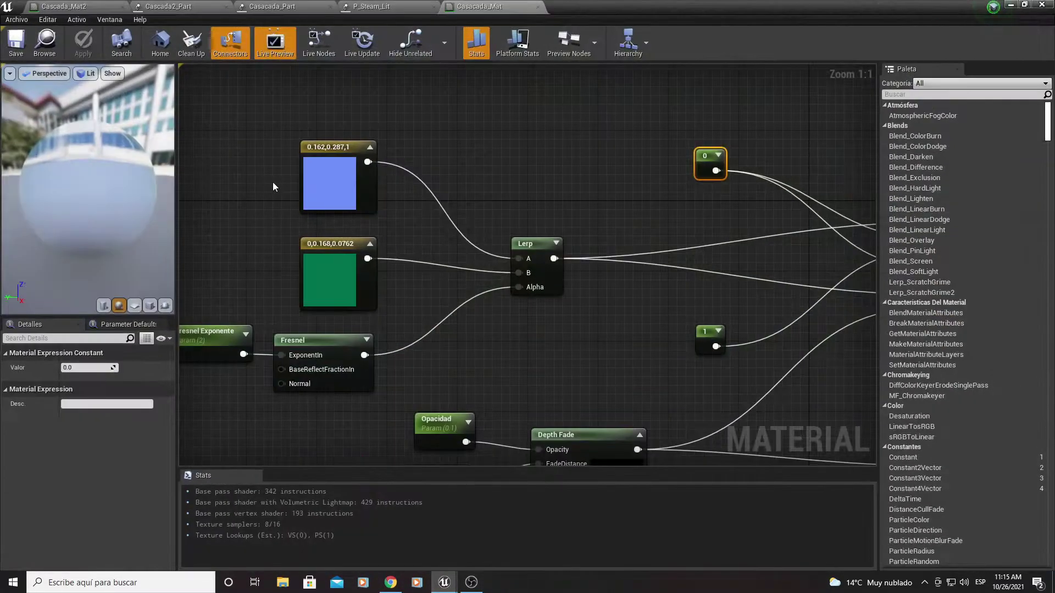
{"action": "left_click", "coordinate": [278, 6]}
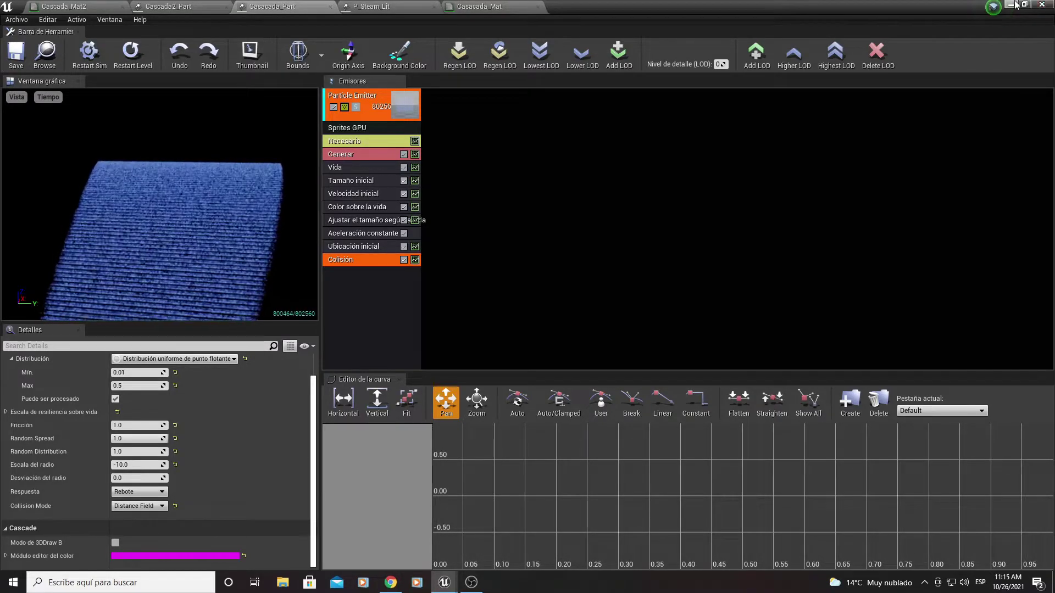
{"action": "left_click", "coordinate": [1014, 4]}
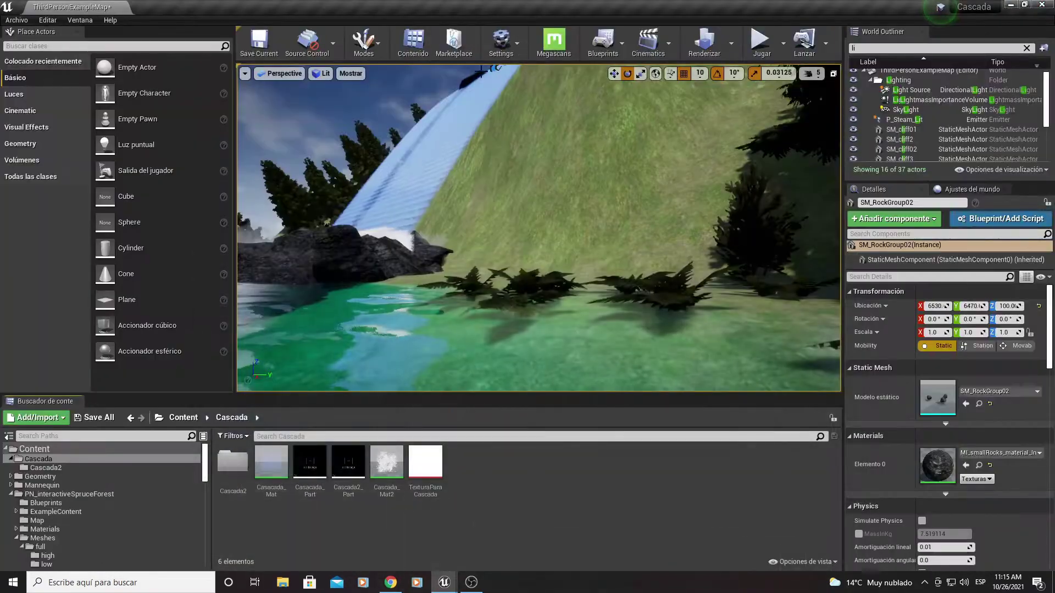
Step: Open Ajustes del proyecto > Motor > Rendering and scroll to Generate Mesh Distance Fields under Lighting
{"action": "left_click", "coordinate": [50, 22]}
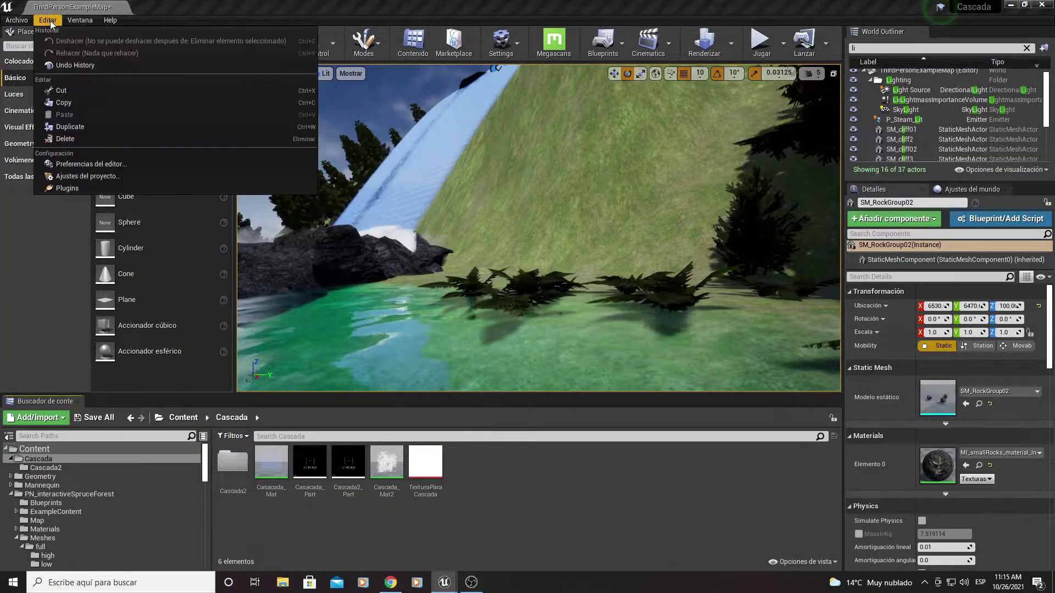
{"action": "left_click", "coordinate": [72, 177]}
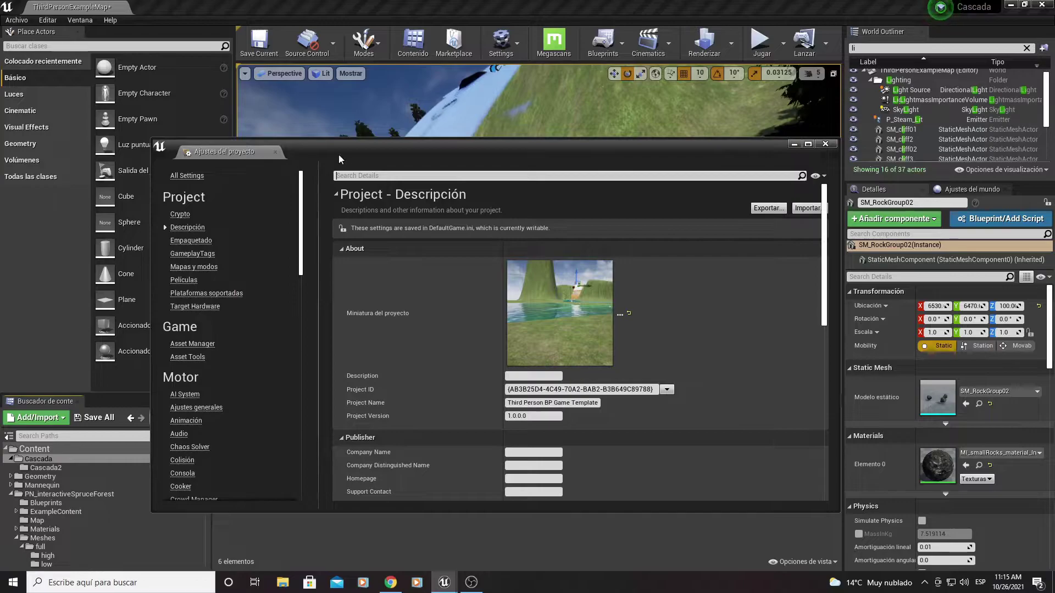
{"action": "left_click_drag", "start_coordinate": [300, 240], "coordinate": [307, 285]}
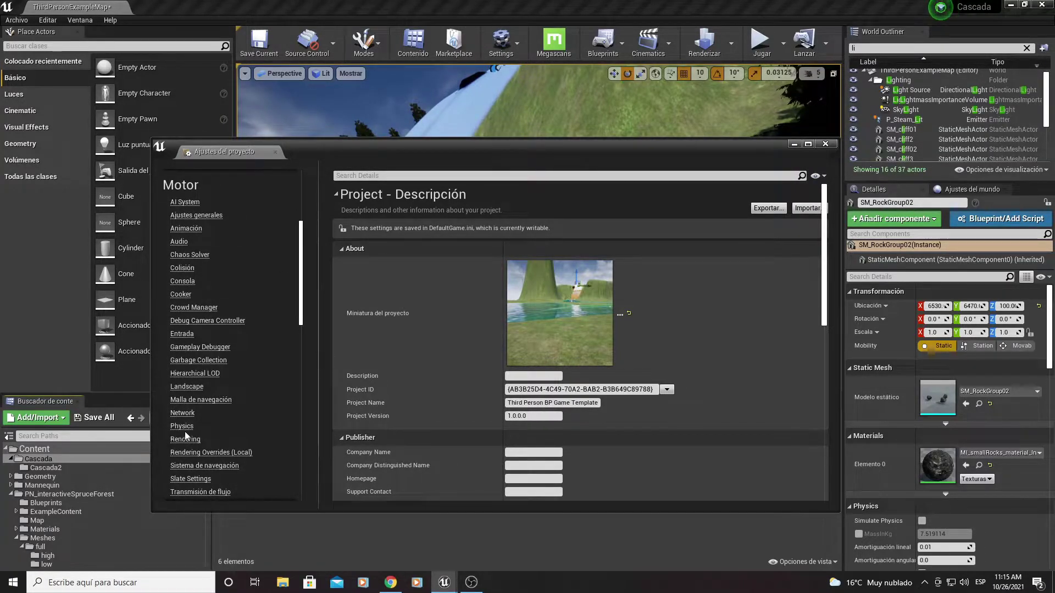
{"action": "left_click", "coordinate": [186, 446]}
{"action": "scroll", "coordinate": [490, 384], "scroll_direction": "down", "scroll_amount": 5}
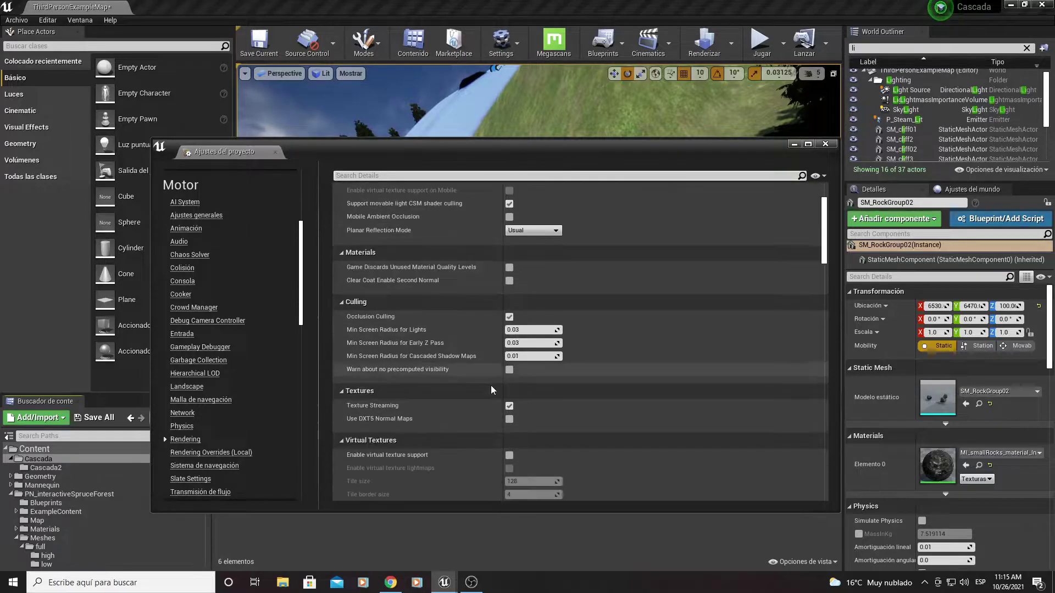
{"action": "scroll", "coordinate": [447, 410], "scroll_direction": "down", "scroll_amount": 3}
{"action": "scroll", "coordinate": [443, 397], "scroll_direction": "down", "scroll_amount": 3}
{"action": "scroll", "coordinate": [439, 394], "scroll_direction": "down", "scroll_amount": 1}
{"action": "scroll", "coordinate": [408, 347], "scroll_direction": "down", "scroll_amount": 2}
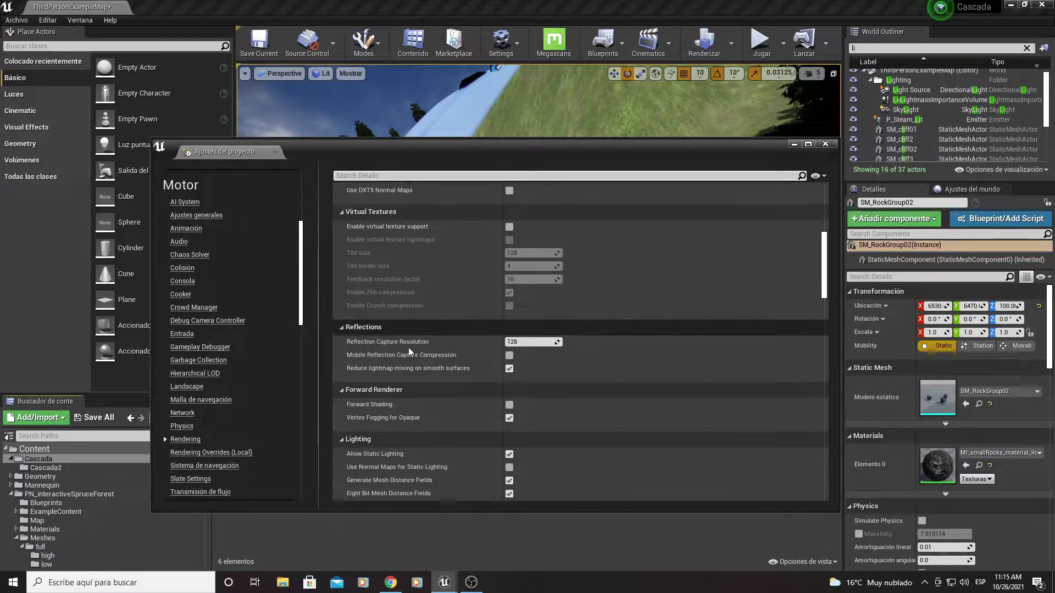
{"action": "scroll", "coordinate": [382, 380], "scroll_direction": "down", "scroll_amount": 3}
{"action": "scroll", "coordinate": [338, 328], "scroll_direction": "down", "scroll_amount": 1}
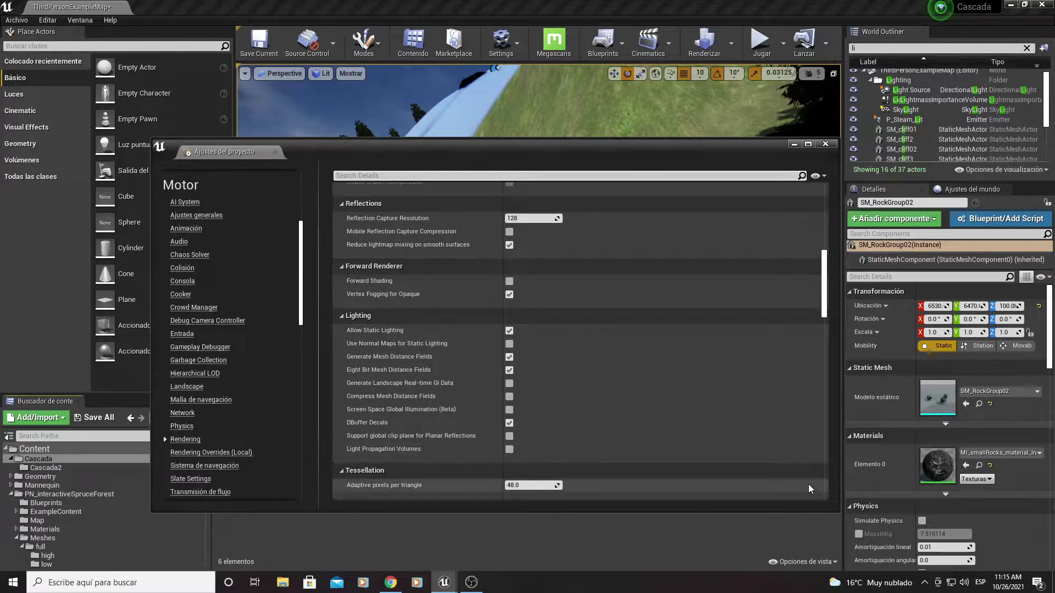
Step: Close Project Settings and orbit and zoom the viewport around the waterfall's misty base
{"action": "left_click", "coordinate": [825, 144]}
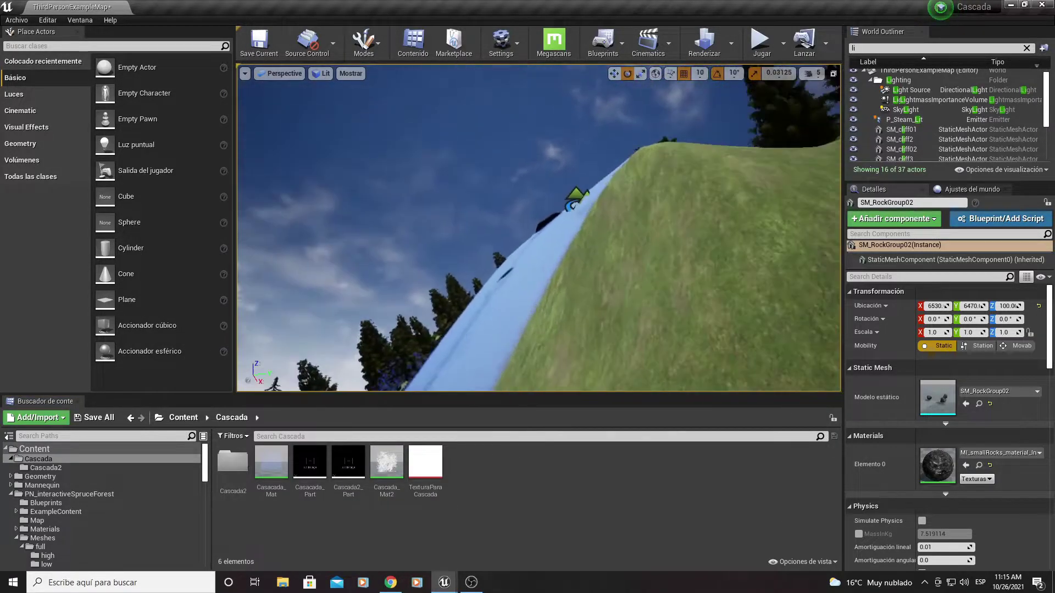
{"action": "right_click_drag", "start_coordinate": [539, 228], "coordinate": [538, 228]}
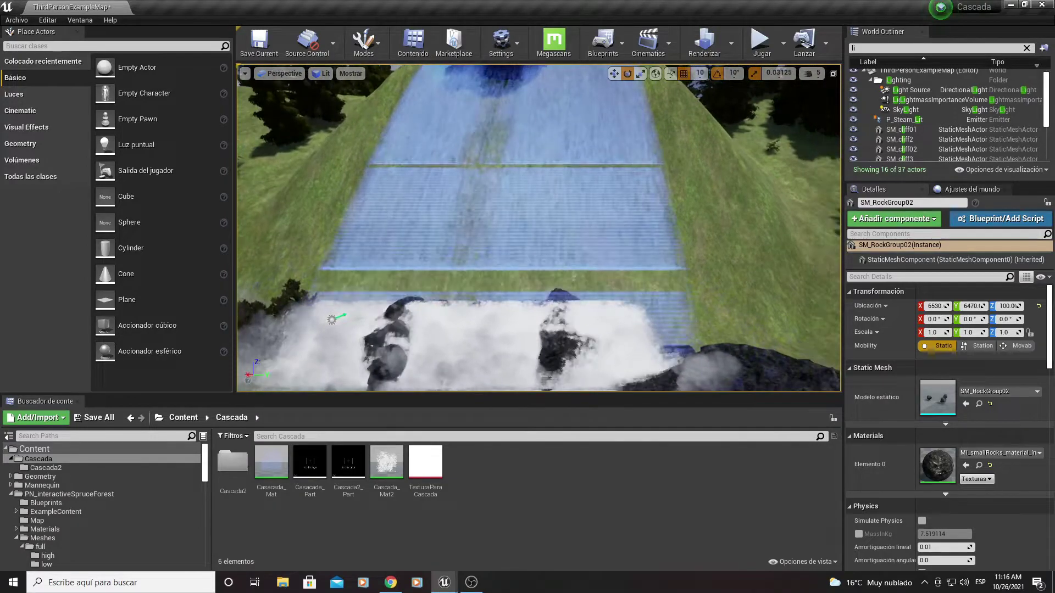
{"action": "scroll", "coordinate": [538, 228], "scroll_direction": "down", "scroll_amount": 5}
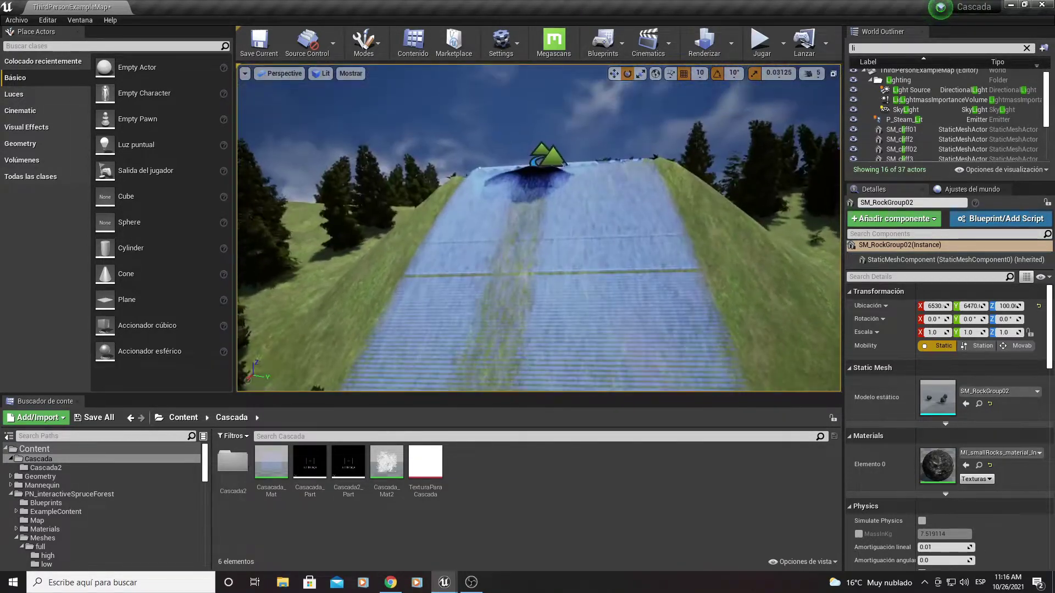
{"action": "scroll", "coordinate": [538, 228], "scroll_direction": "up", "scroll_amount": 10}
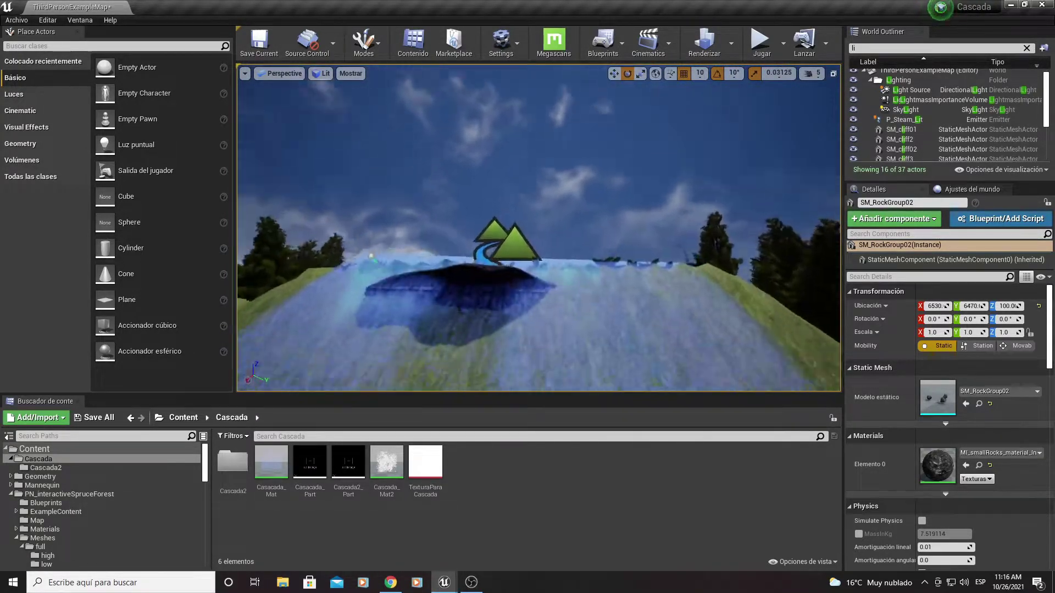
{"action": "right_click_drag", "start_coordinate": [538, 228], "coordinate": [539, 228]}
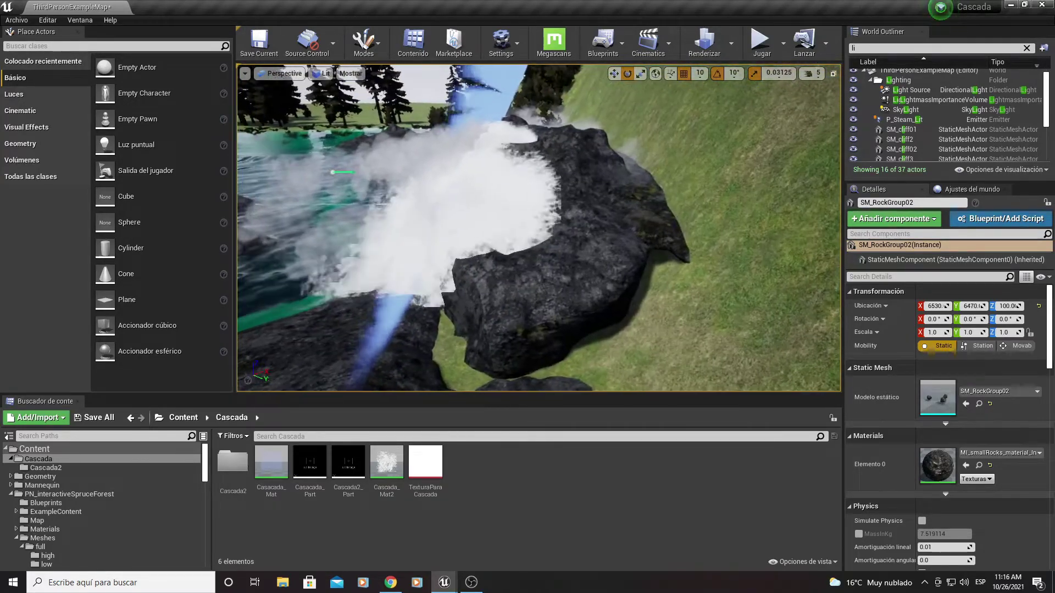
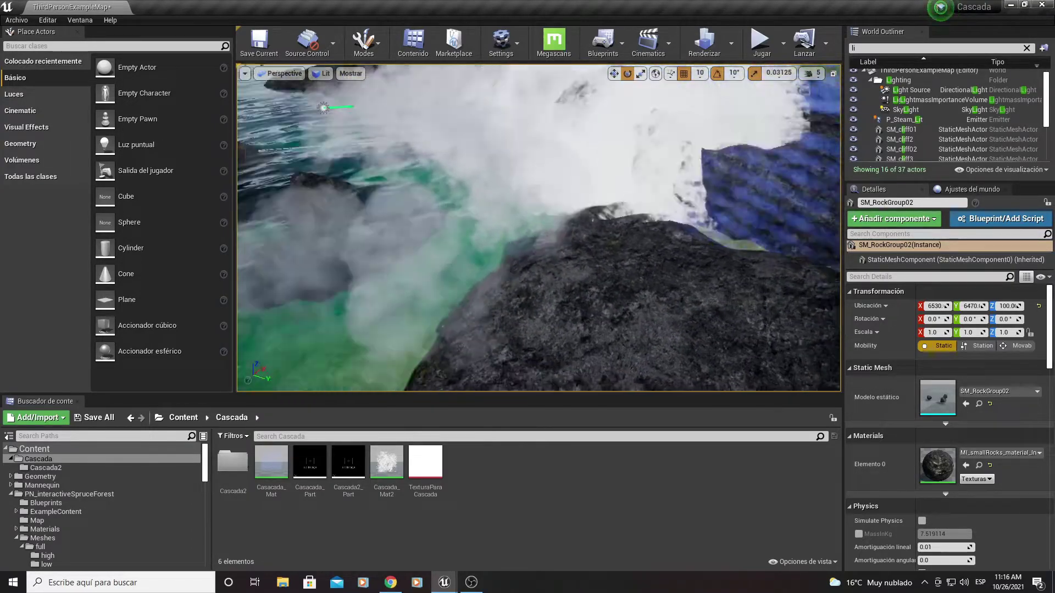
Step: Set Casacada_Part's collision Distribution Min to 1 in Cascade, then minimize the editor
{"action": "right_click_drag", "start_coordinate": [438, 241], "coordinate": [438, 241]}
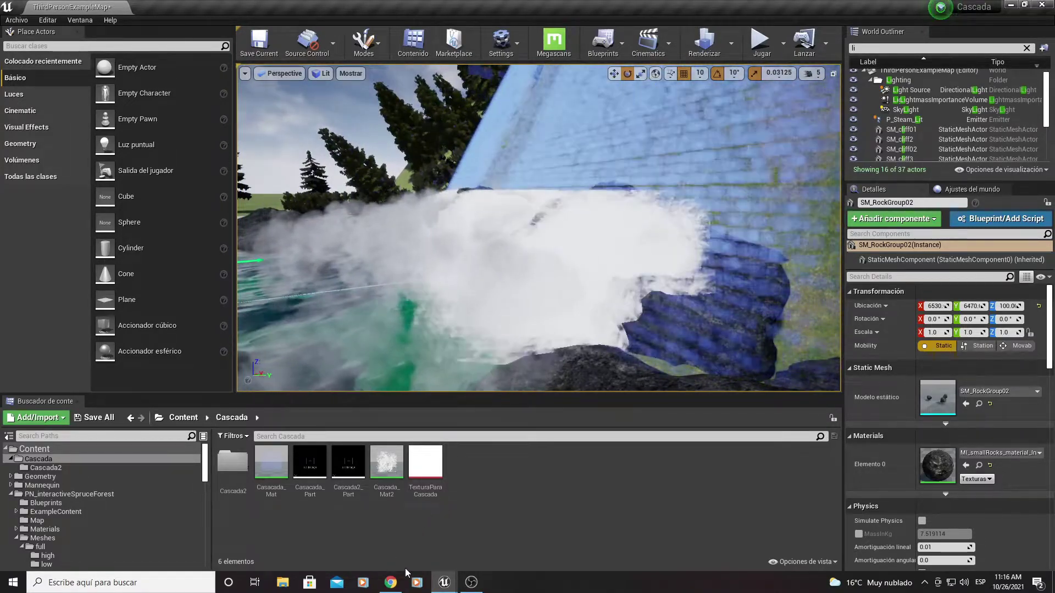
{"action": "mouse_move", "coordinate": [450, 586]}
{"action": "left_click", "coordinate": [503, 535]}
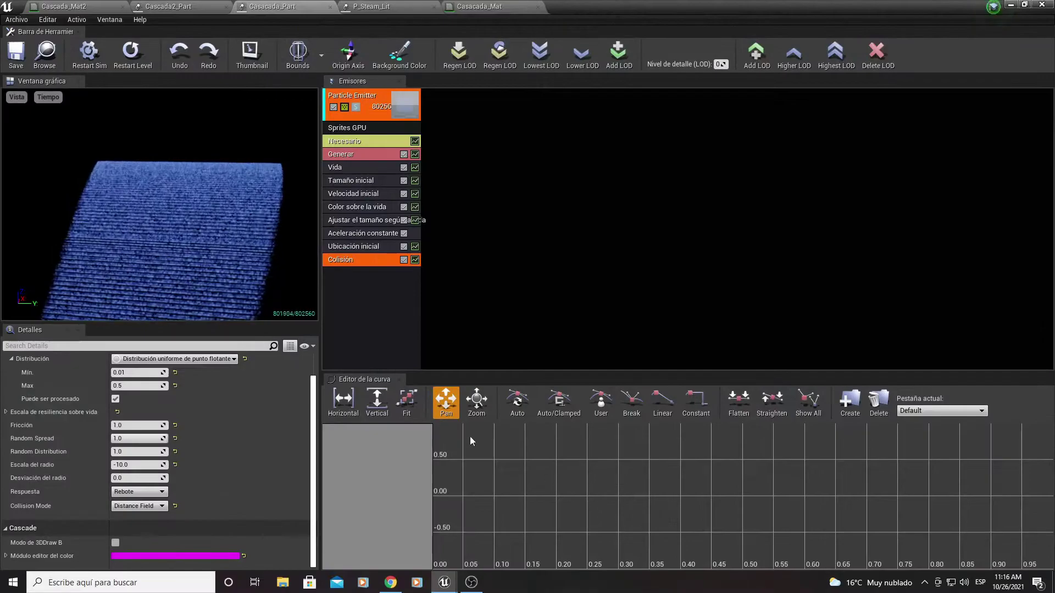
{"action": "left_click", "coordinate": [127, 372]}
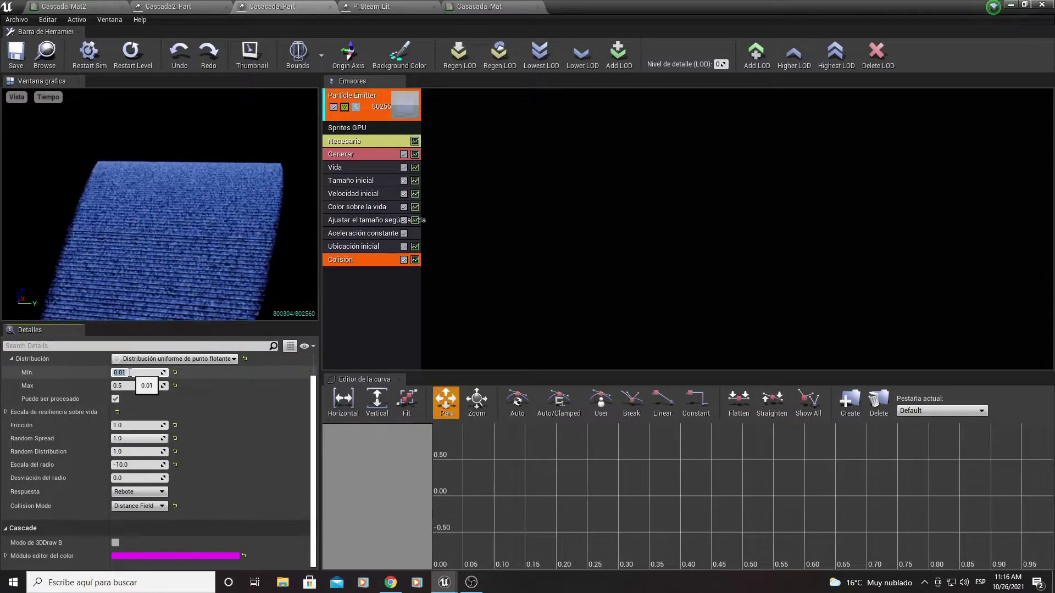
{"action": "type", "text": "1"}
{"action": "key", "text": "Return"}
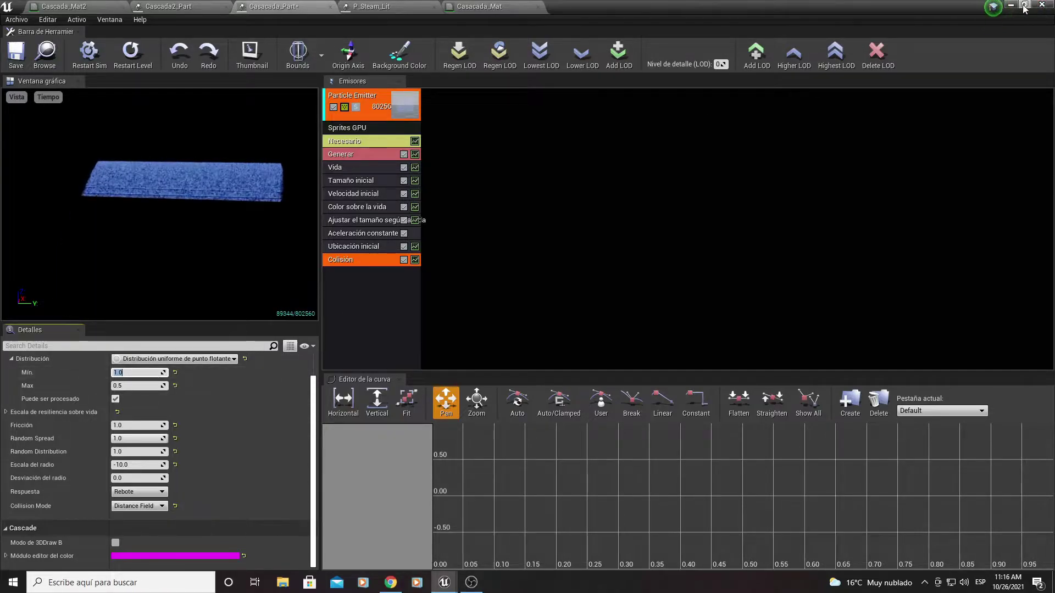
{"action": "left_click", "coordinate": [1010, 6]}
Step: Select the Casacada_Part actor, return to its Cascade editor and drag Distribution Min down to 0
{"action": "mouse_move", "coordinate": [659, 191]}
{"action": "right_mouse_down"}
{"action": "mouse_move", "coordinate": [632, 203]}
{"action": "mouse_move", "coordinate": [632, 104]}
{"action": "mouse_move", "coordinate": [631, 230]}
{"action": "mouse_move", "coordinate": [494, 233]}
{"action": "mouse_move", "coordinate": [495, 274]}
{"action": "mouse_move", "coordinate": [483, 258]}
{"action": "right_mouse_up"}
{"action": "left_click", "coordinate": [529, 244]}
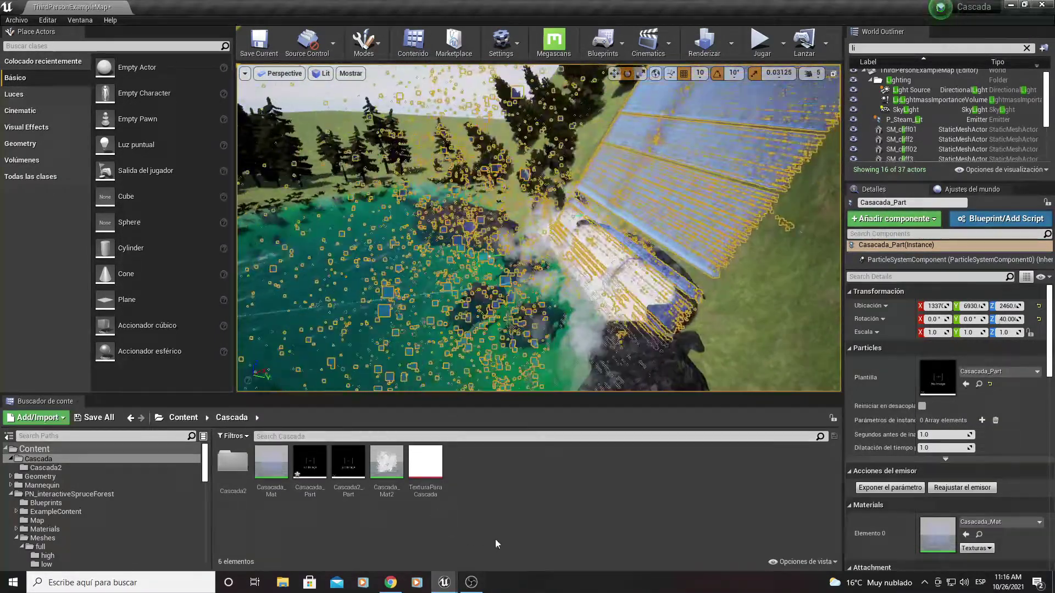
{"action": "mouse_move", "coordinate": [443, 583]}
{"action": "left_click", "coordinate": [493, 543]}
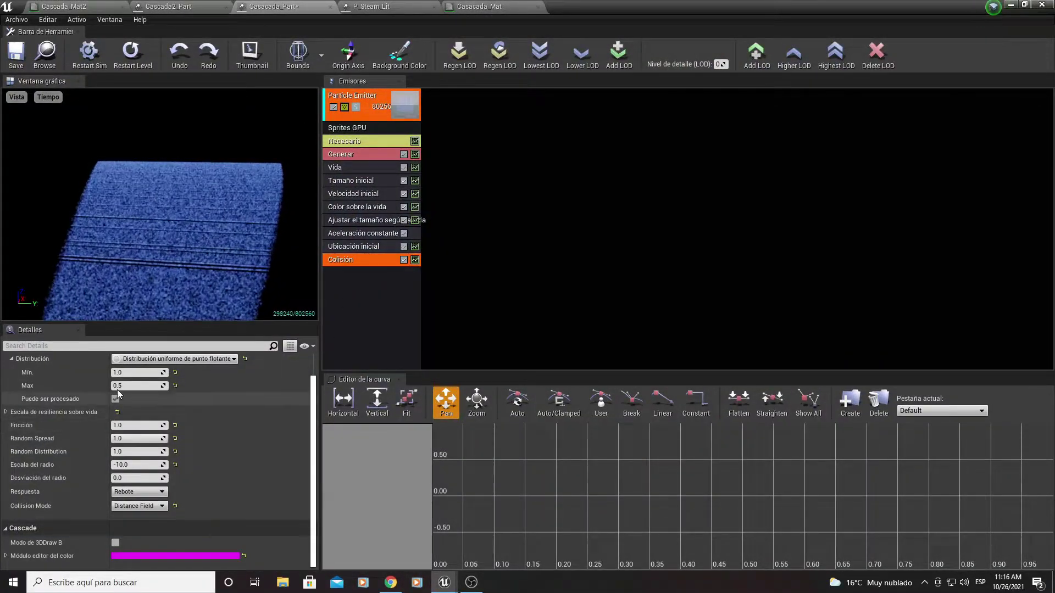
{"action": "left_click_drag", "start_coordinate": [131, 369], "coordinate": [104, 370]}
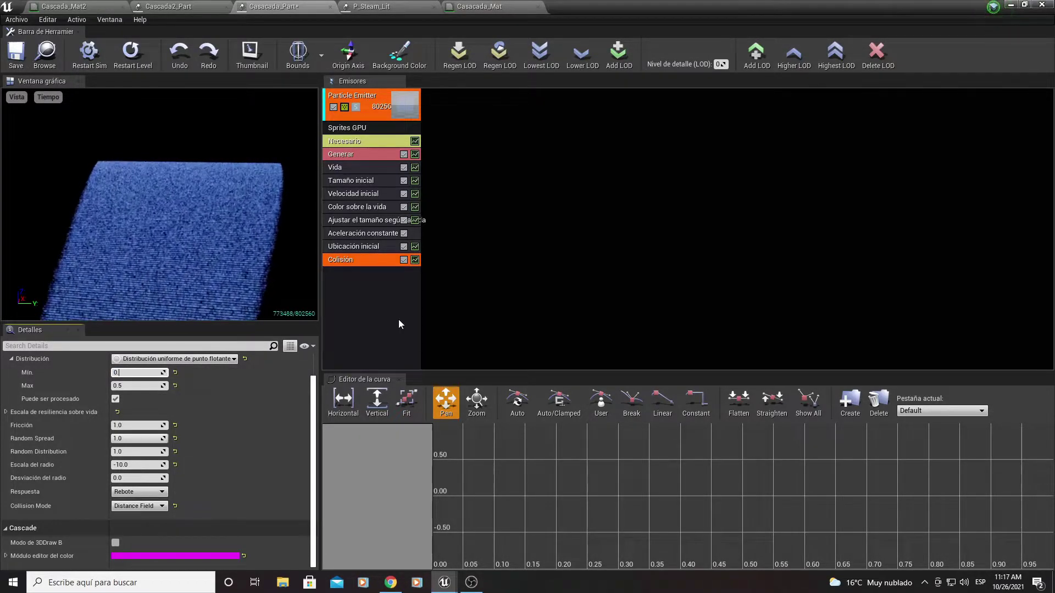
Step: Enter 0.5 as the collision Min, minimize Cascade and turn the viewport to face the waterfall
{"action": "type", "text": "0.5"}
{"action": "left_click", "coordinate": [1007, 5]}
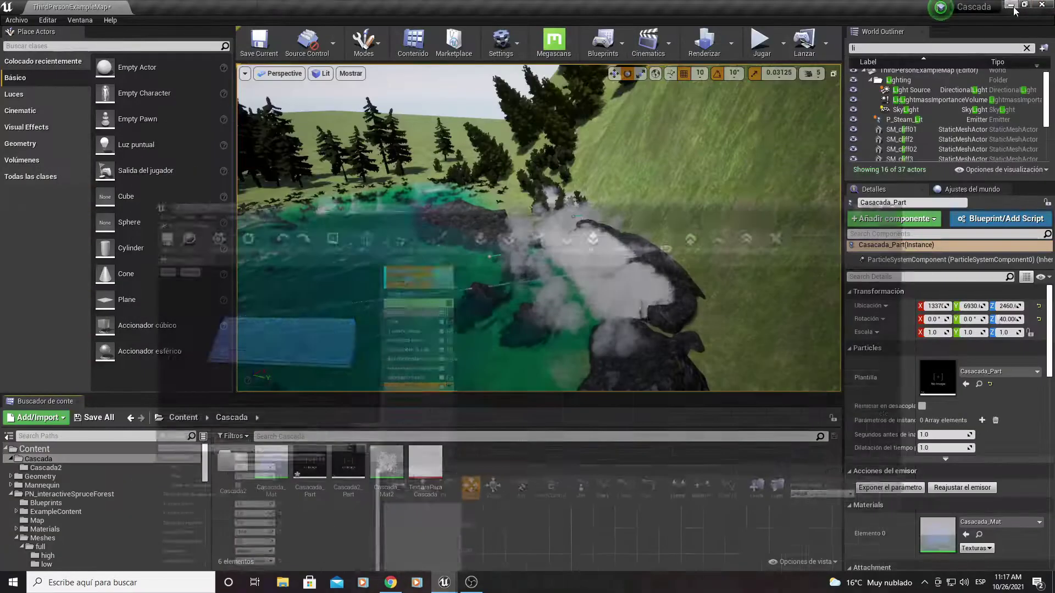
{"action": "right_click_drag", "start_coordinate": [605, 262], "coordinate": [605, 262]}
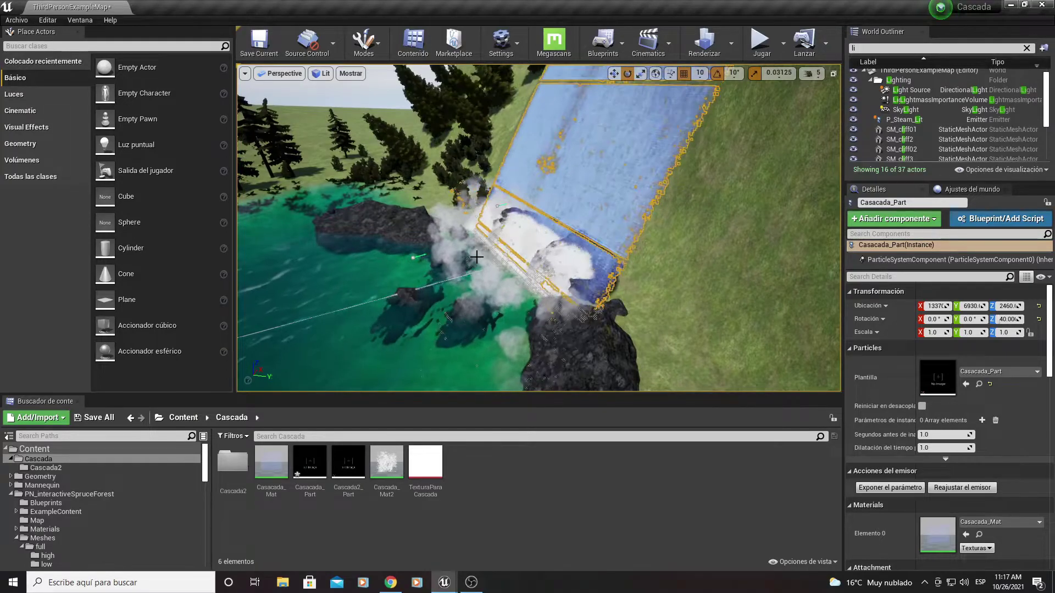
{"action": "right_click_drag", "start_coordinate": [456, 280], "coordinate": [455, 279]}
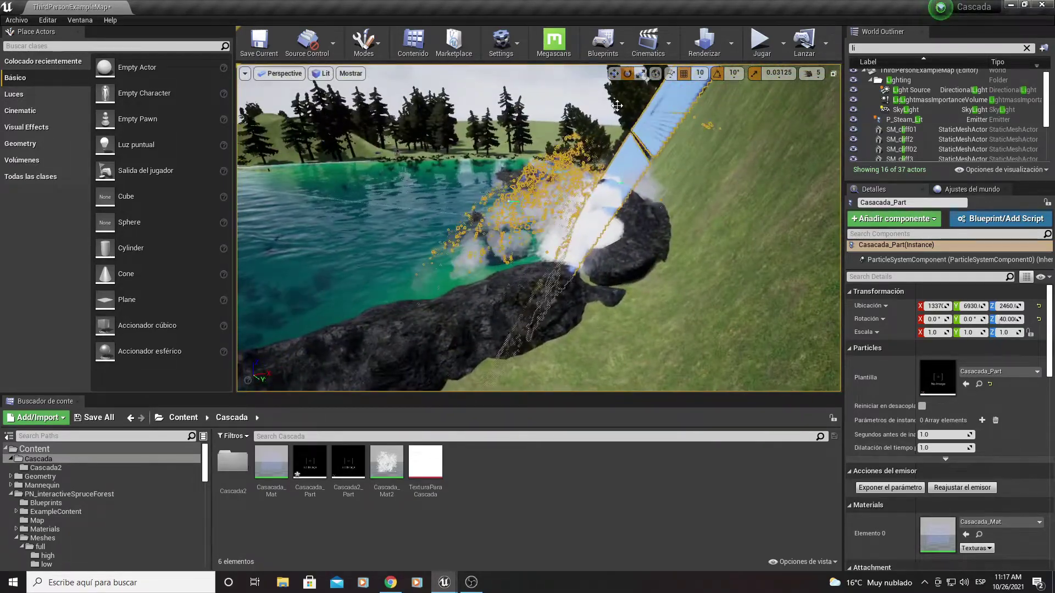
Step: Play in editor, run the character across the lake onto the waterfall rock, then exit with Esc
{"action": "left_click", "coordinate": [760, 50]}
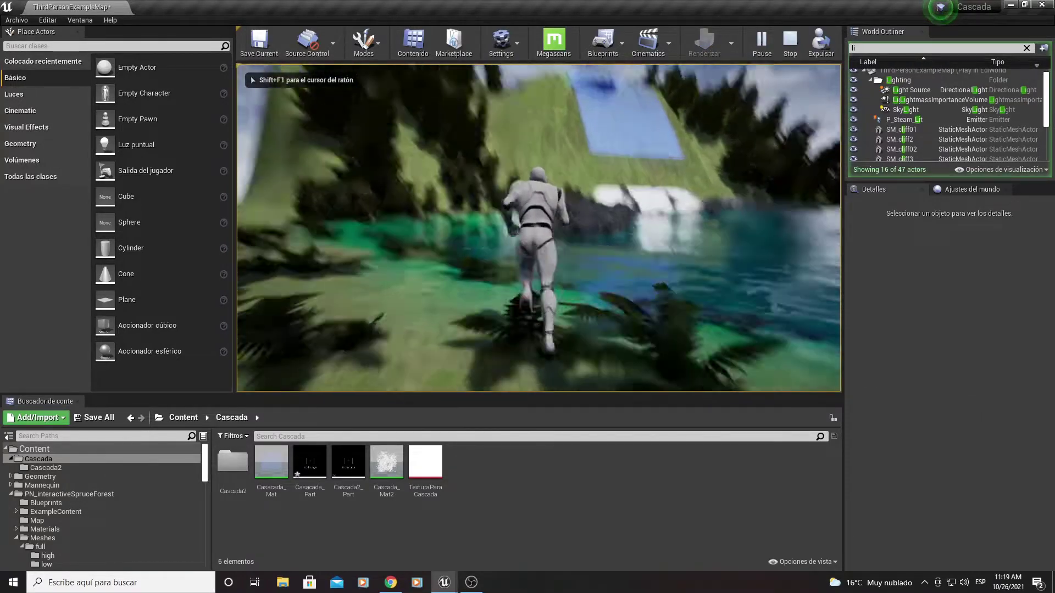
{"action": "key", "text": "w"}
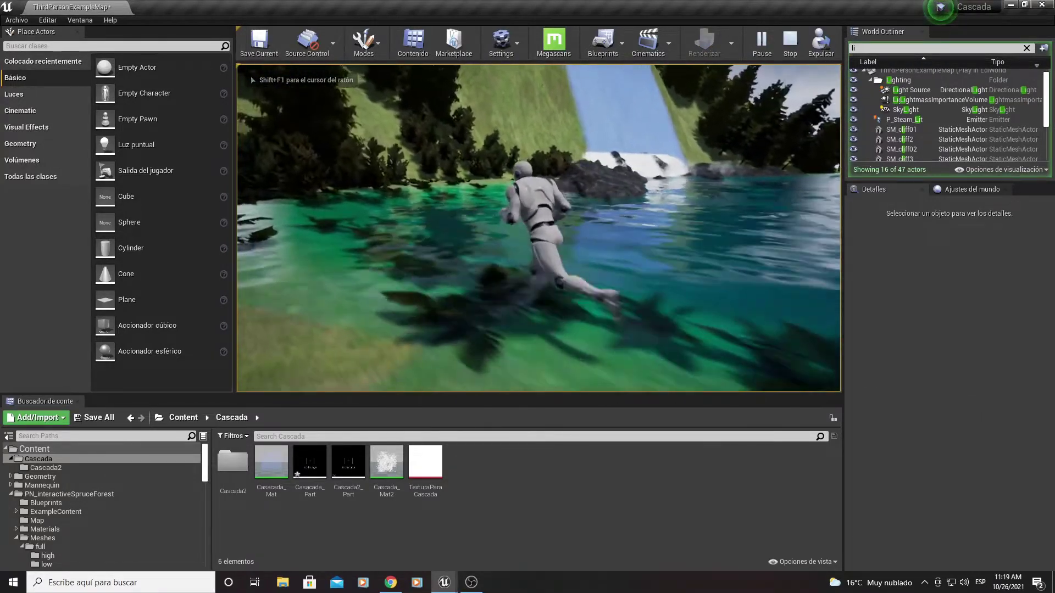
{"action": "key", "text": "w"}
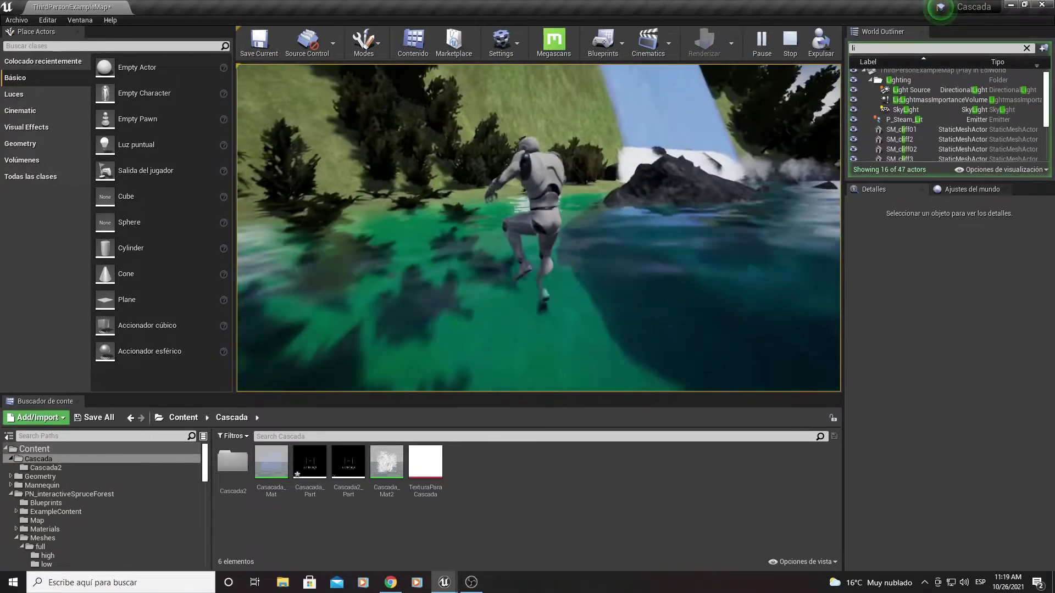
{"action": "key", "text": "w"}
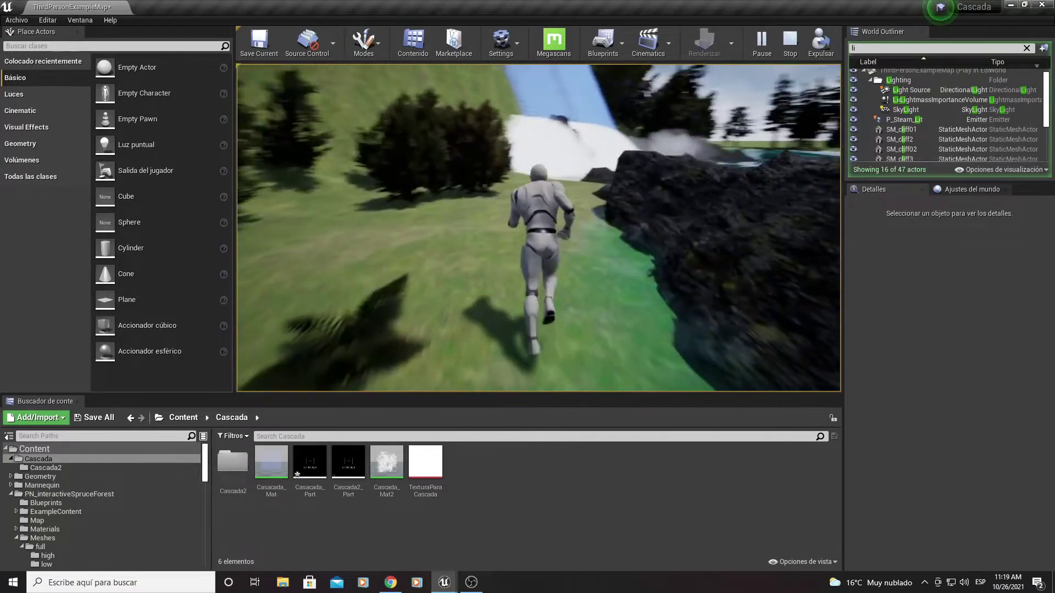
{"action": "key", "text": "w"}
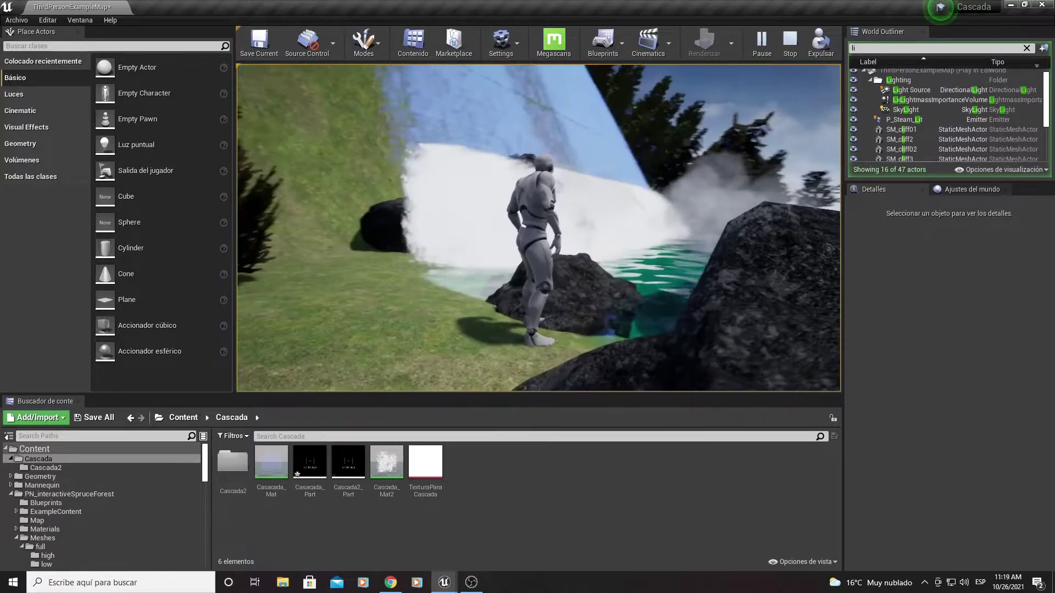
{"action": "key", "text": "w"}
{"action": "key", "text": "w"}
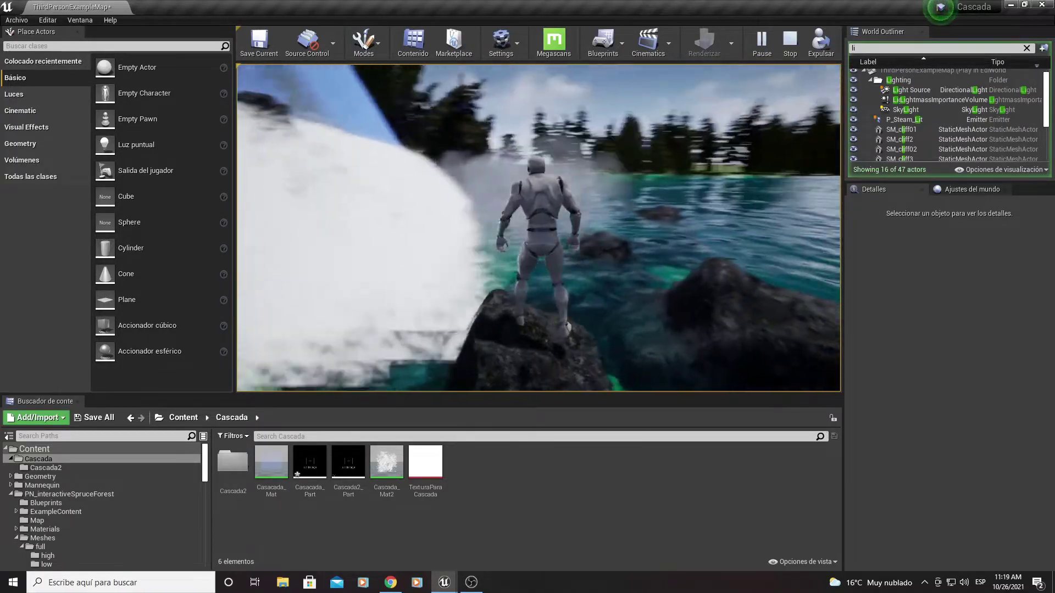
{"action": "key", "text": "Escape"}
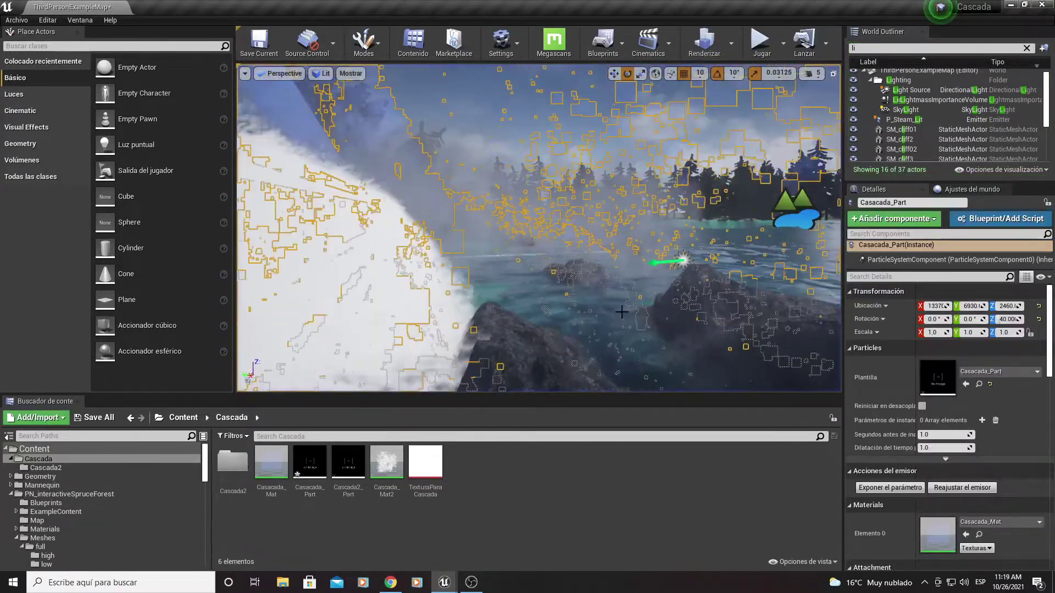
Step: Save the Casacada_Part particle system in Cascade and minimize the editor back to the level
{"action": "right_click_drag", "start_coordinate": [614, 305], "coordinate": [614, 305]}
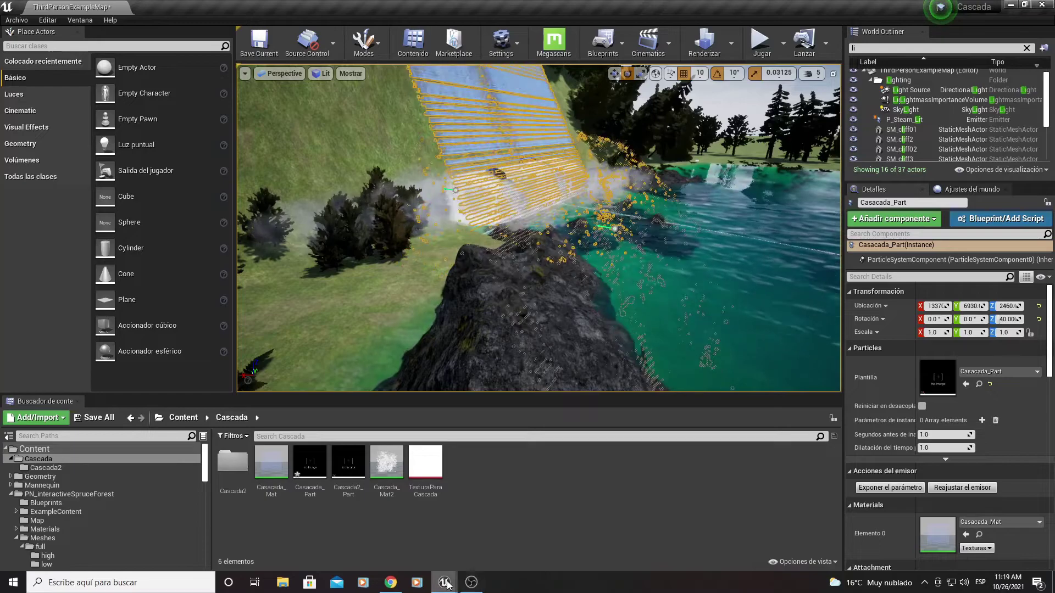
{"action": "mouse_move", "coordinate": [445, 584]}
{"action": "left_click", "coordinate": [496, 532]}
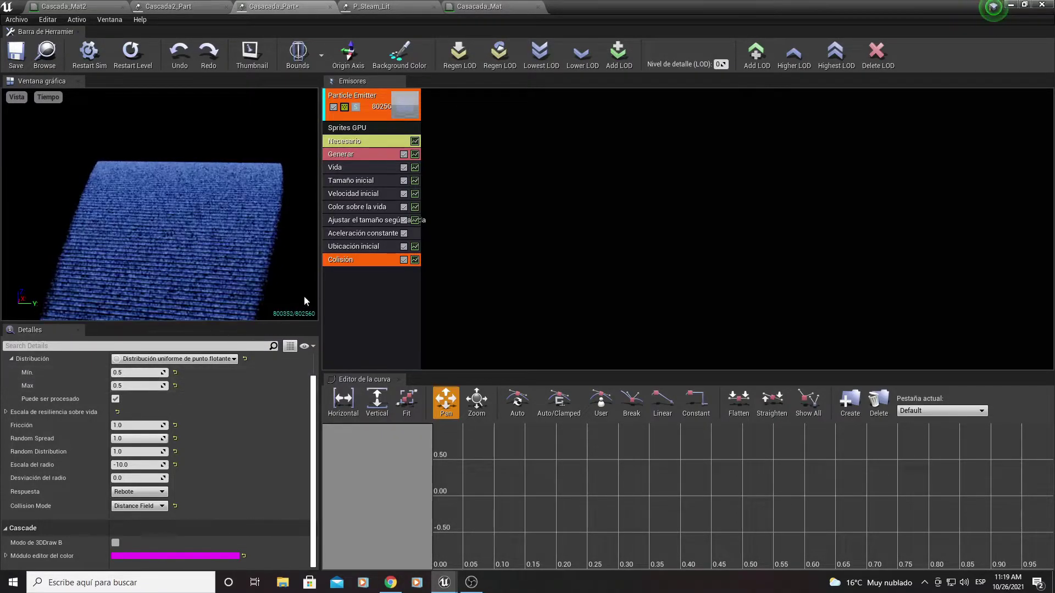
{"action": "left_click", "coordinate": [16, 53]}
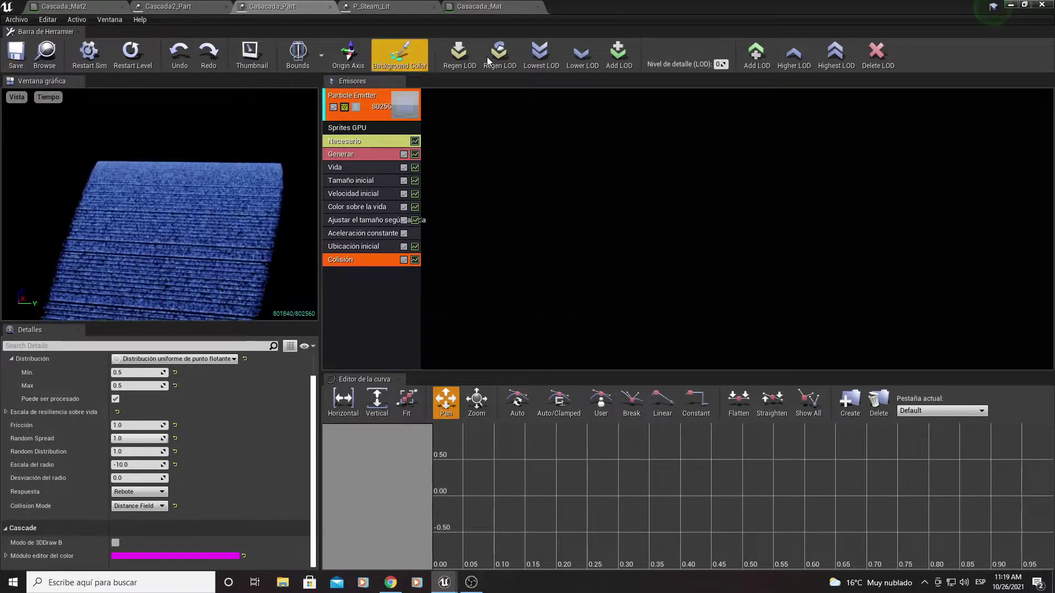
{"action": "left_click", "coordinate": [1011, 5]}
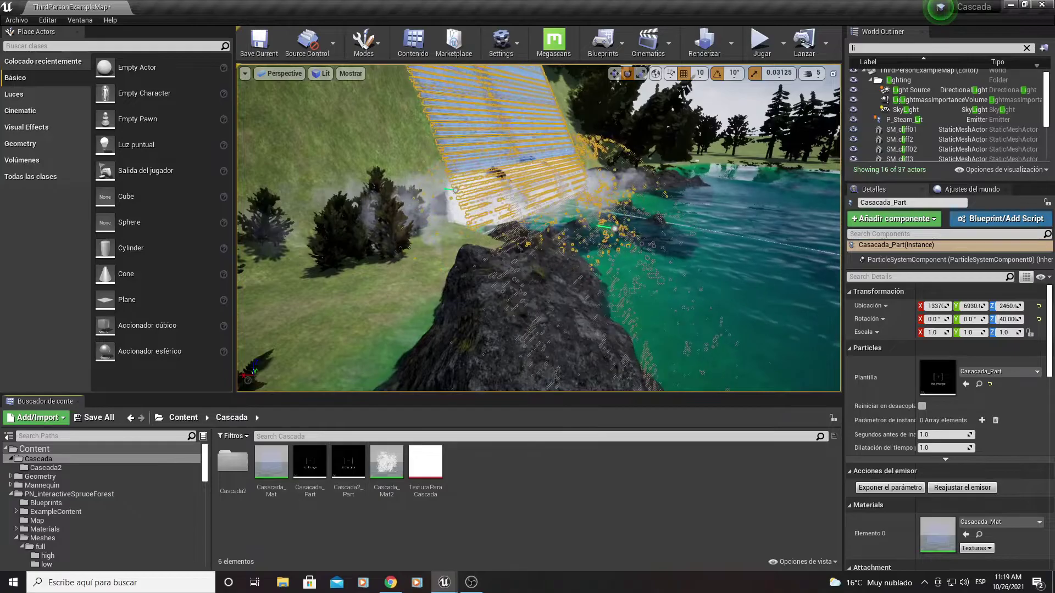
{"action": "right_click_drag", "start_coordinate": [538, 230], "coordinate": [539, 231]}
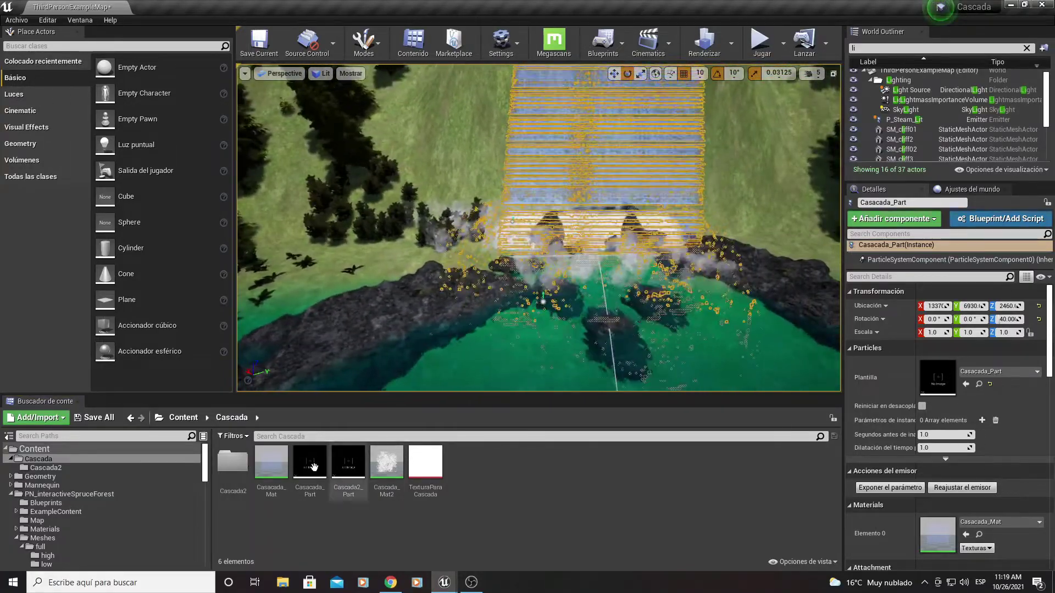
Step: Drop a second Casacada_Part into the level, then delete that Casacada_Part2 copy
{"action": "mouse_move", "coordinate": [314, 467]}
{"action": "left_mouse_down"}
{"action": "mouse_move", "coordinate": [348, 165]}
{"action": "mouse_move", "coordinate": [347, 207]}
{"action": "left_mouse_up"}
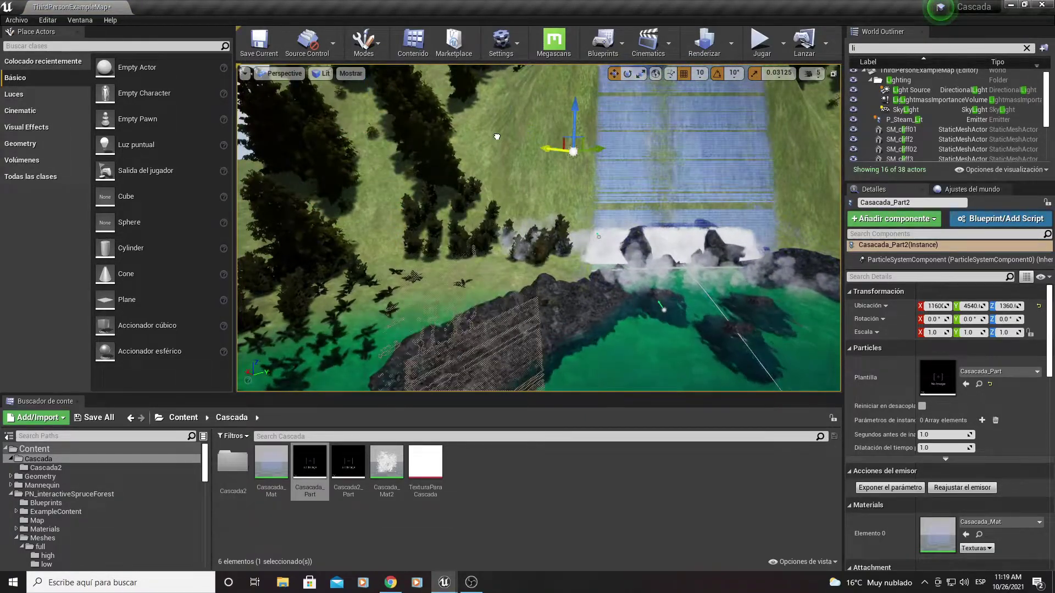
{"action": "mouse_move", "coordinate": [536, 138]}
{"action": "right_mouse_down"}
{"action": "mouse_move", "coordinate": [543, 99]}
{"action": "mouse_move", "coordinate": [528, 175]}
{"action": "right_mouse_up"}
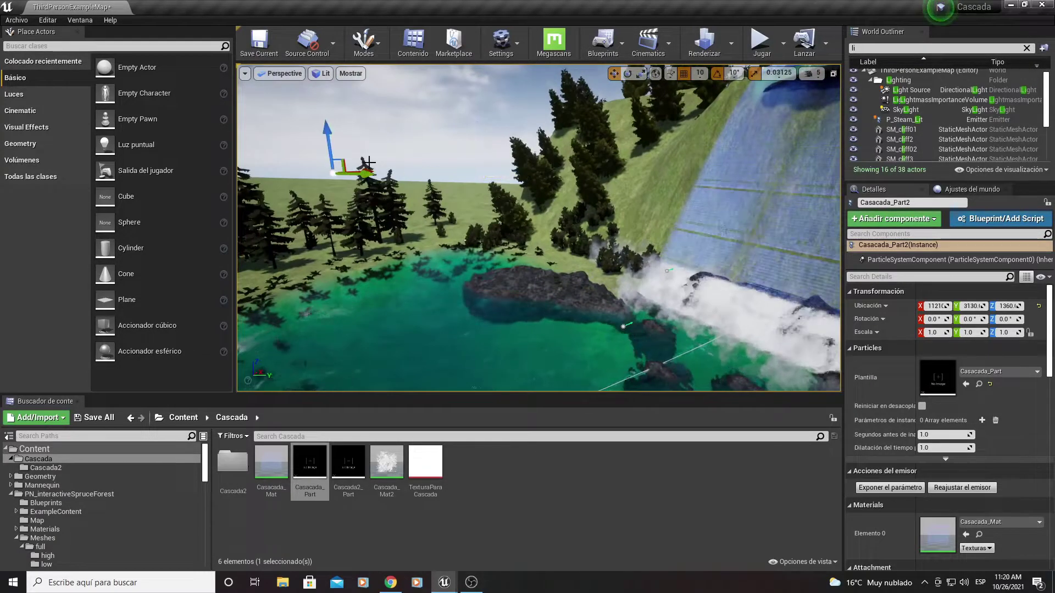
{"action": "mouse_move", "coordinate": [368, 162]}
{"action": "right_mouse_down"}
{"action": "mouse_move", "coordinate": [373, 214]}
{"action": "mouse_move", "coordinate": [417, 220]}
{"action": "mouse_move", "coordinate": [488, 187]}
{"action": "right_mouse_up"}
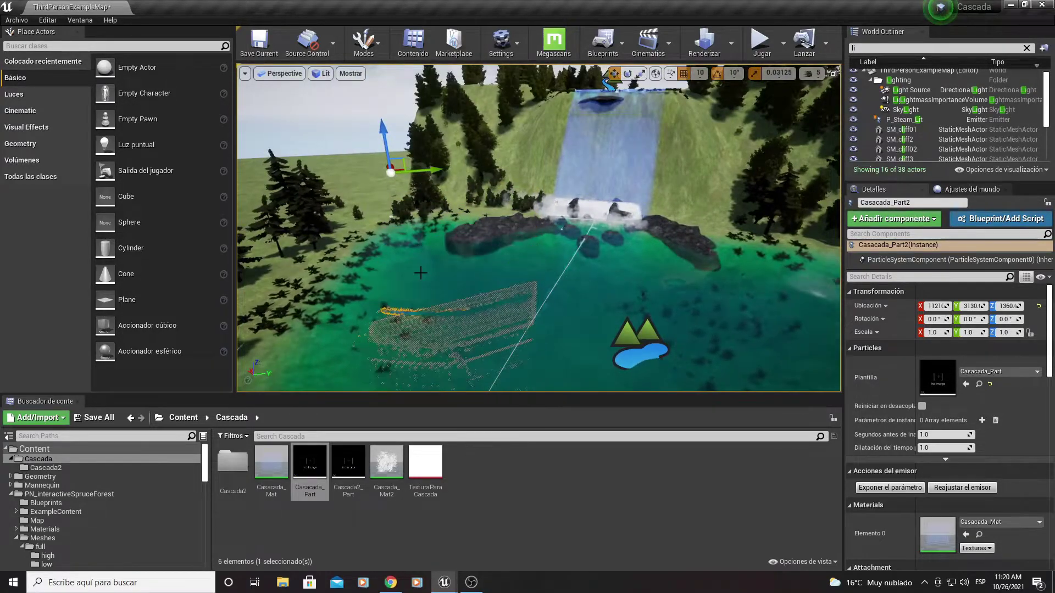
{"action": "key", "text": "Delete"}
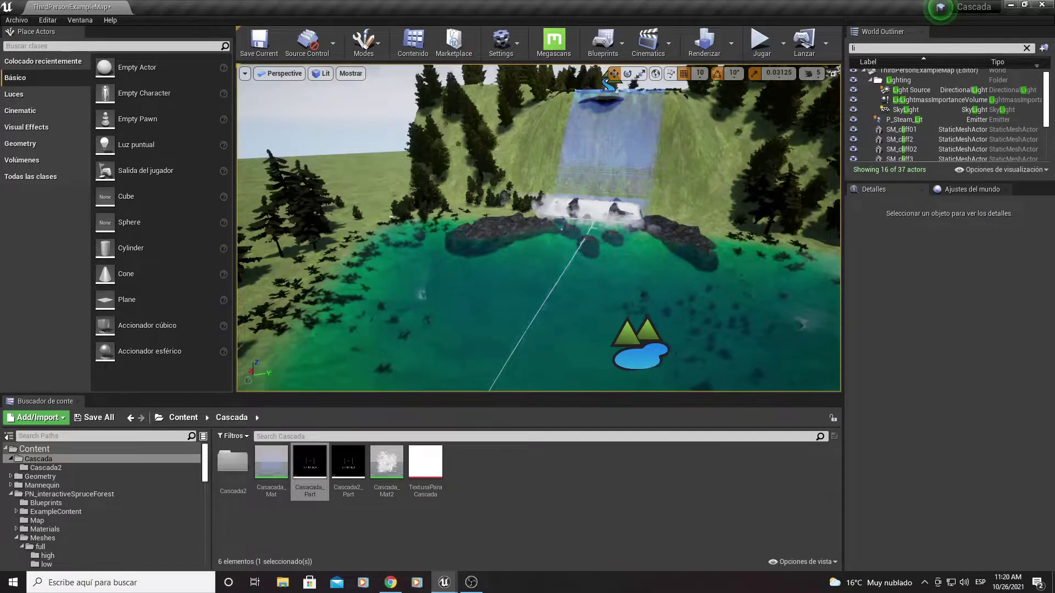
{"action": "right_click_drag", "start_coordinate": [488, 188], "coordinate": [527, 189]}
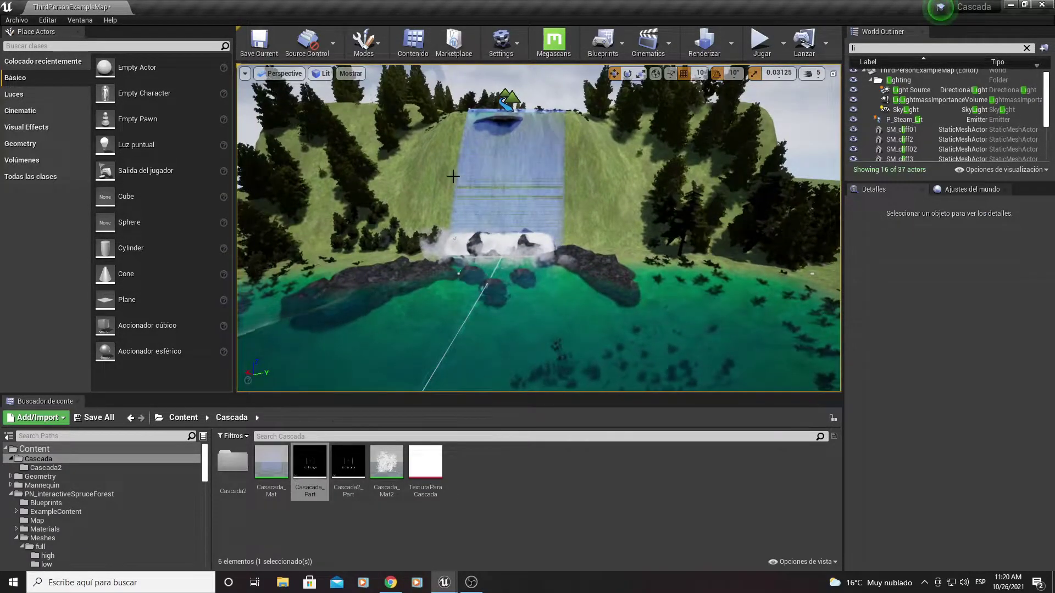
{"action": "right_click_drag", "start_coordinate": [403, 315], "coordinate": [405, 364]}
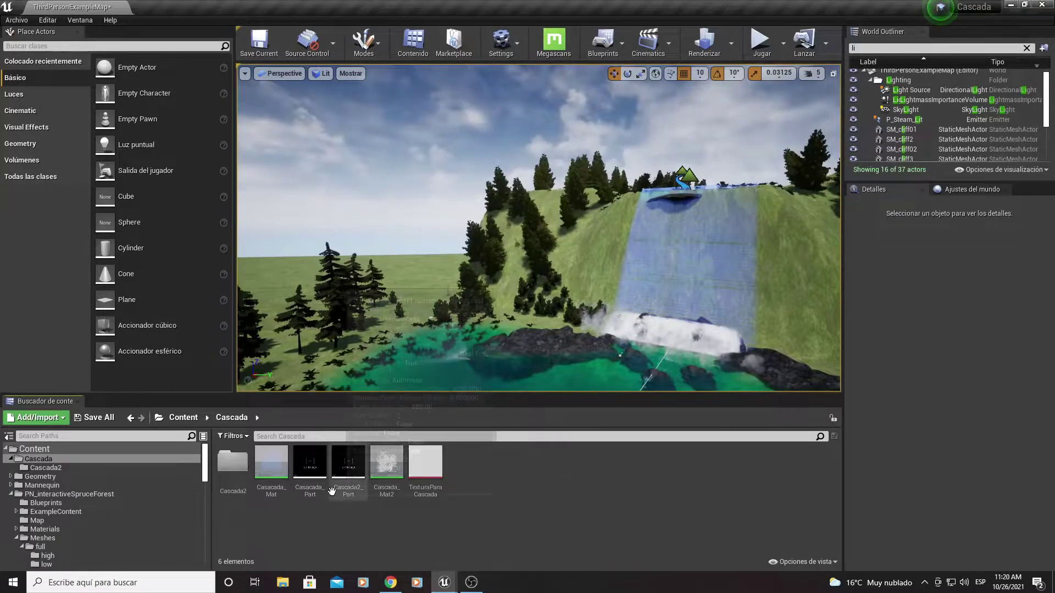
{"action": "left_click", "coordinate": [387, 472]}
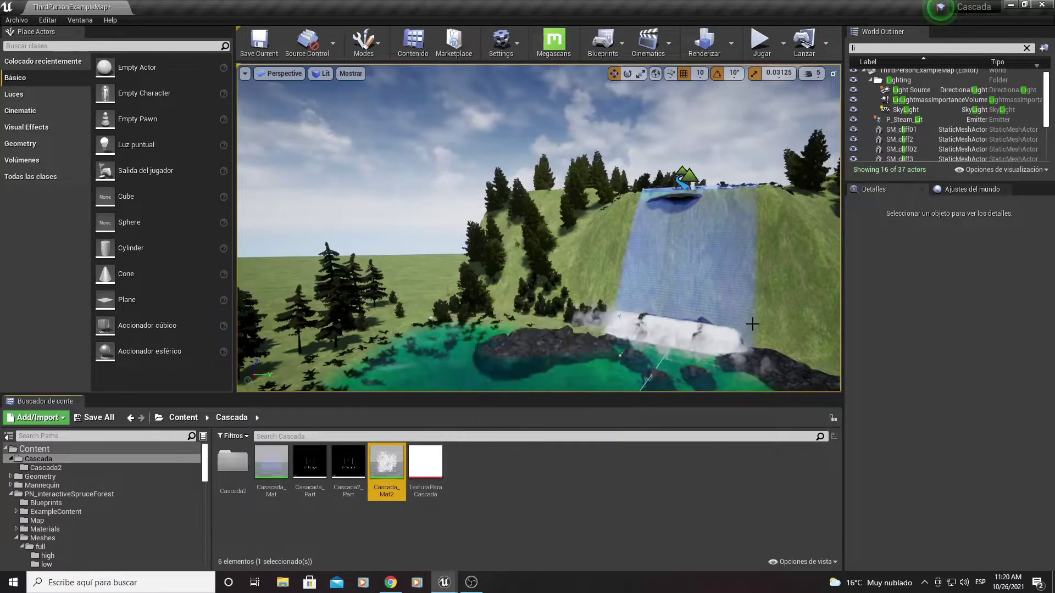
{"action": "left_click_drag", "start_coordinate": [752, 324], "coordinate": [636, 323]}
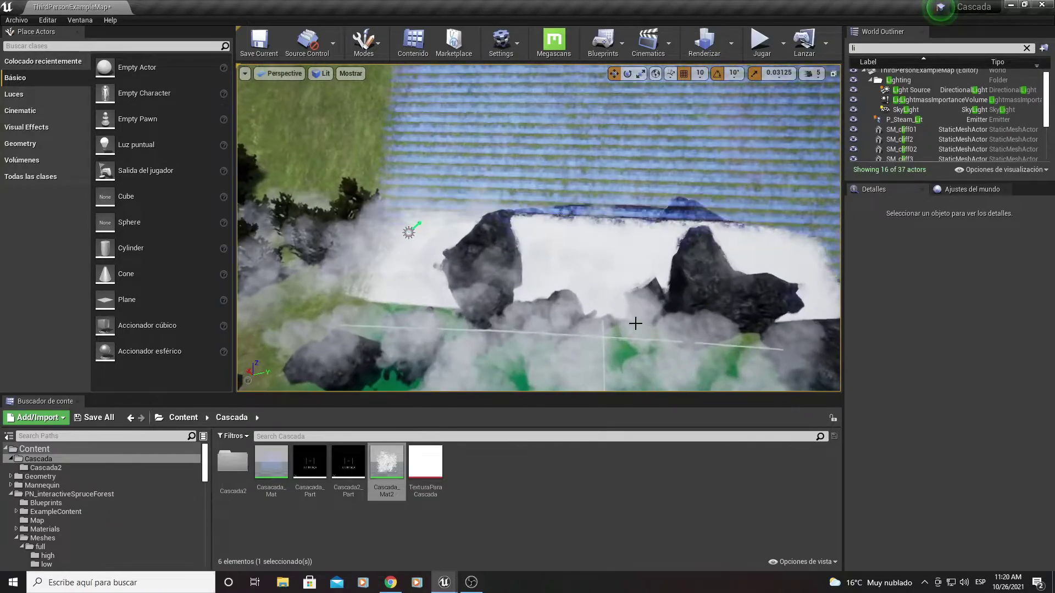
{"action": "left_click", "coordinate": [566, 266]}
{"action": "right_click_drag", "start_coordinate": [560, 266], "coordinate": [527, 259]}
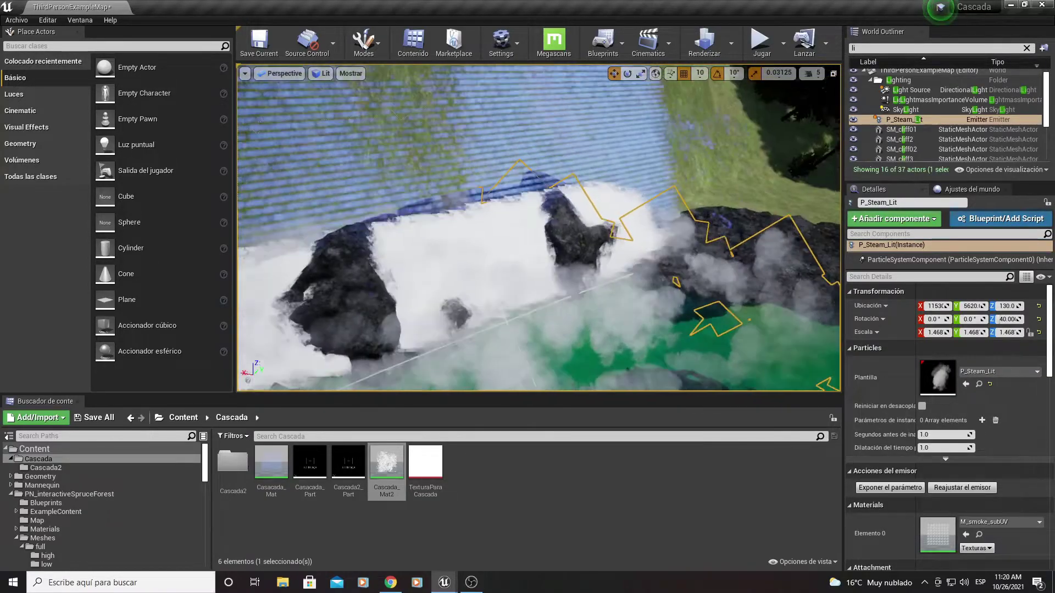
{"action": "right_click_drag", "start_coordinate": [586, 210], "coordinate": [585, 275]}
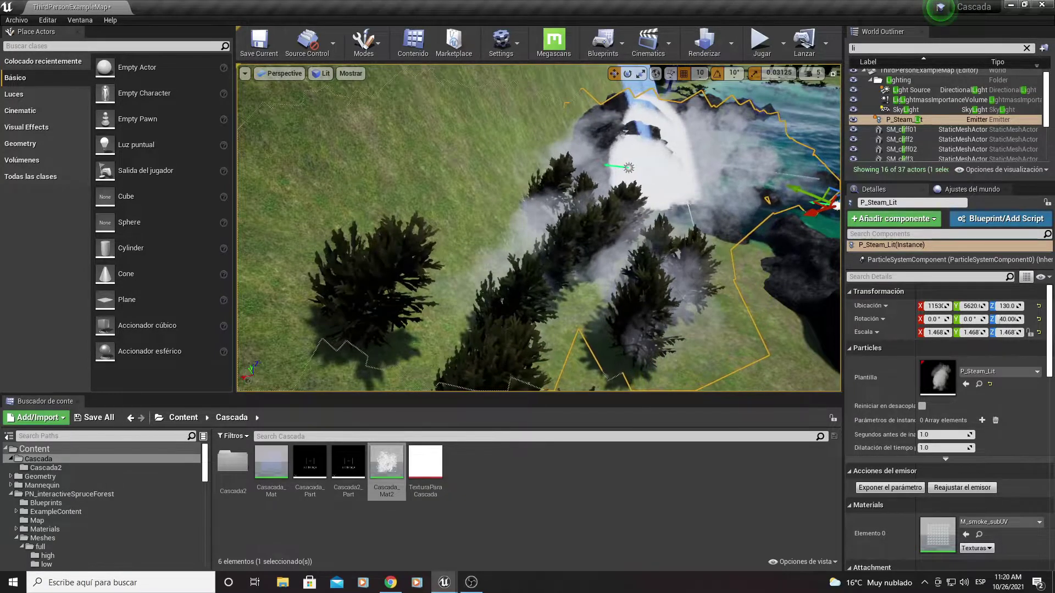
{"action": "right_click_drag", "start_coordinate": [686, 194], "coordinate": [685, 195]}
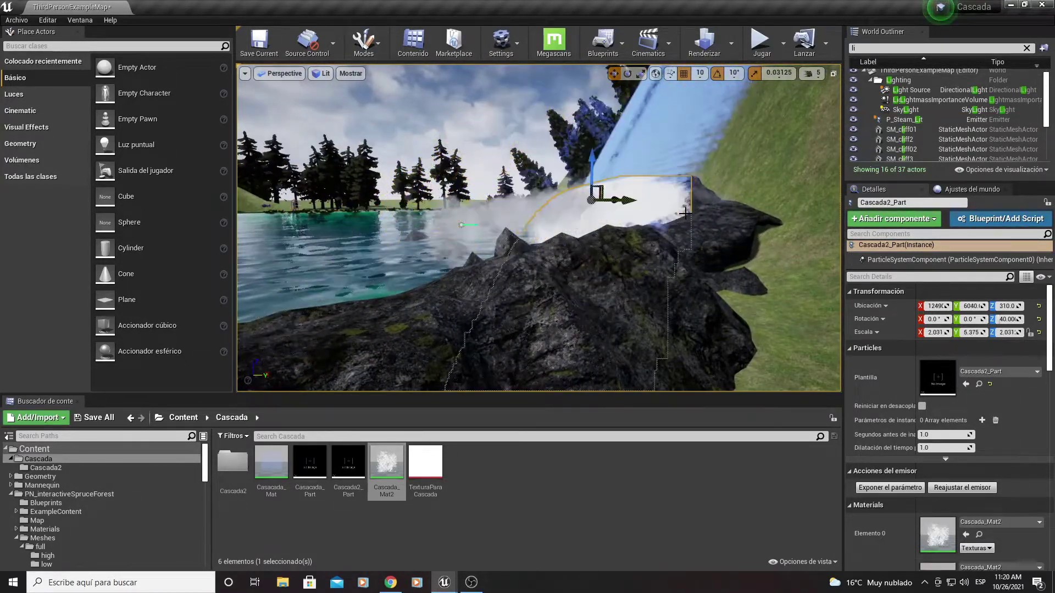
{"action": "right_click_drag", "start_coordinate": [688, 212], "coordinate": [688, 212]}
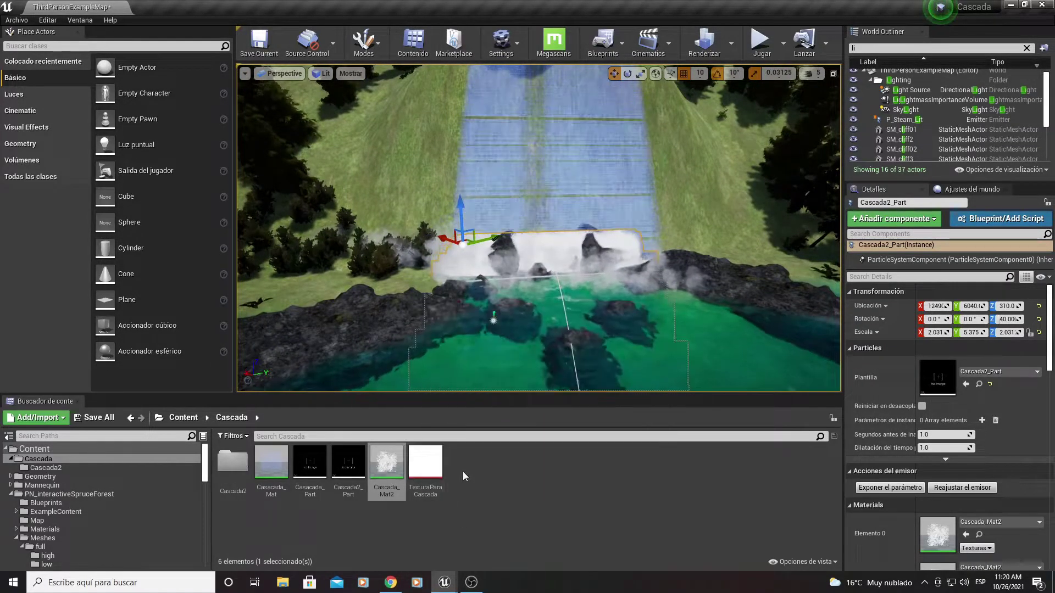
Step: Inspect the TexturaParaCascada texture, close it, and dismiss the Cascada folder's create-asset menu
{"action": "double_click", "coordinate": [424, 472]}
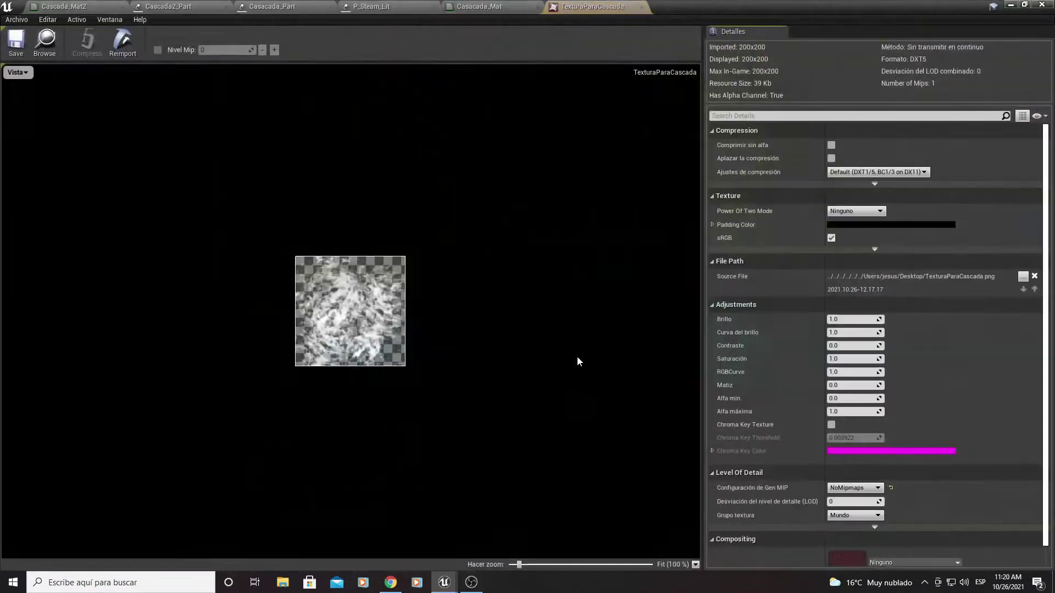
{"action": "scroll", "coordinate": [342, 308], "scroll_direction": "up", "scroll_amount": 11}
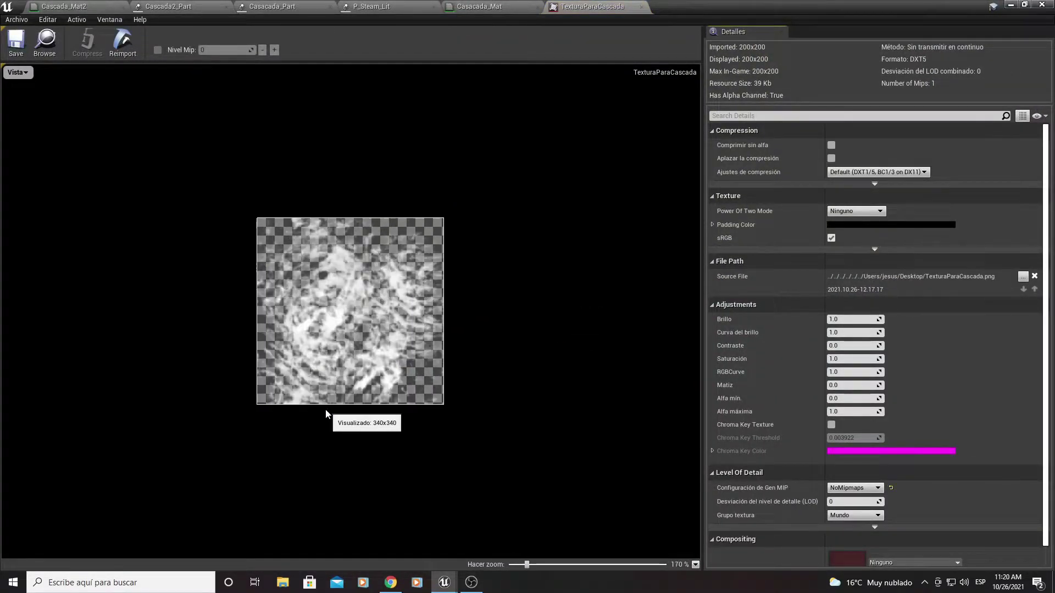
{"action": "left_click", "coordinate": [642, 7]}
{"action": "left_click", "coordinate": [1011, 6]}
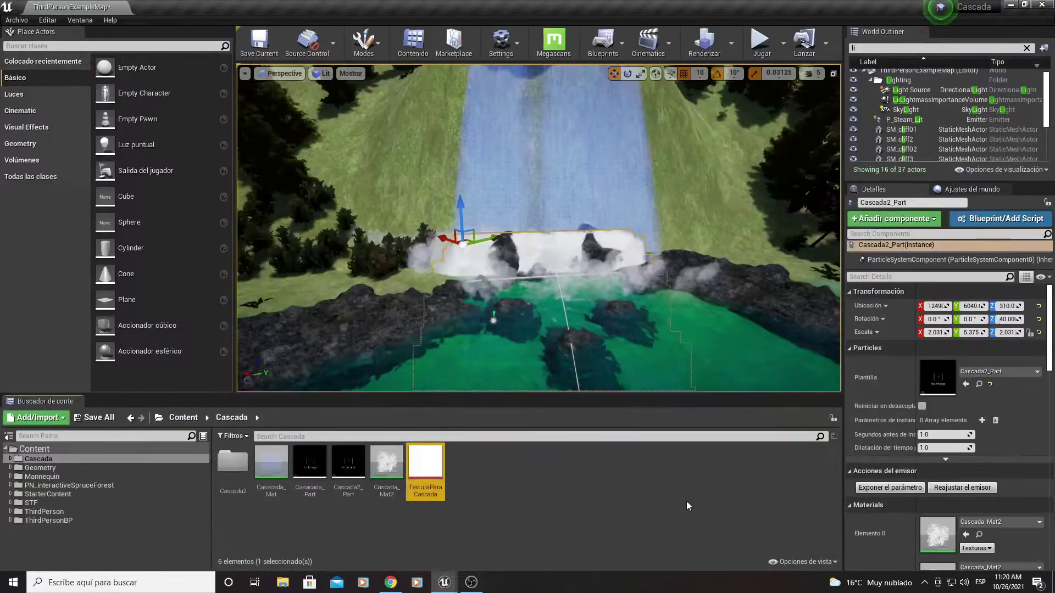
{"action": "right_click", "coordinate": [501, 486]}
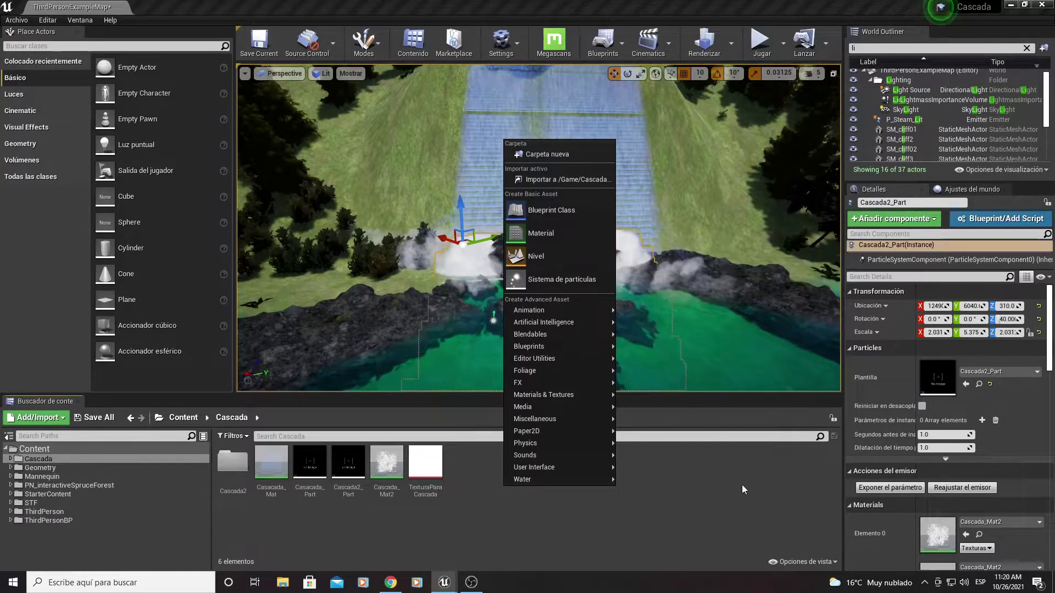
{"action": "left_click", "coordinate": [735, 507]}
Step: Open Cascada_Mat2, add TexturaParaCascada to its graph, then delete the duplicate Texture Sample
{"action": "double_click", "coordinate": [388, 465]}
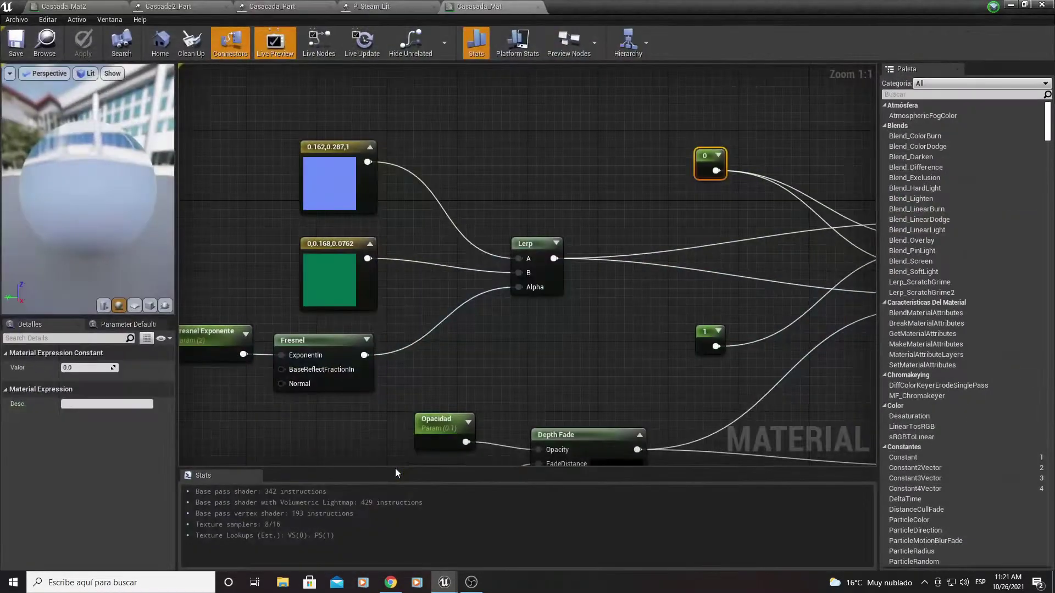
{"action": "left_click", "coordinate": [1023, 5]}
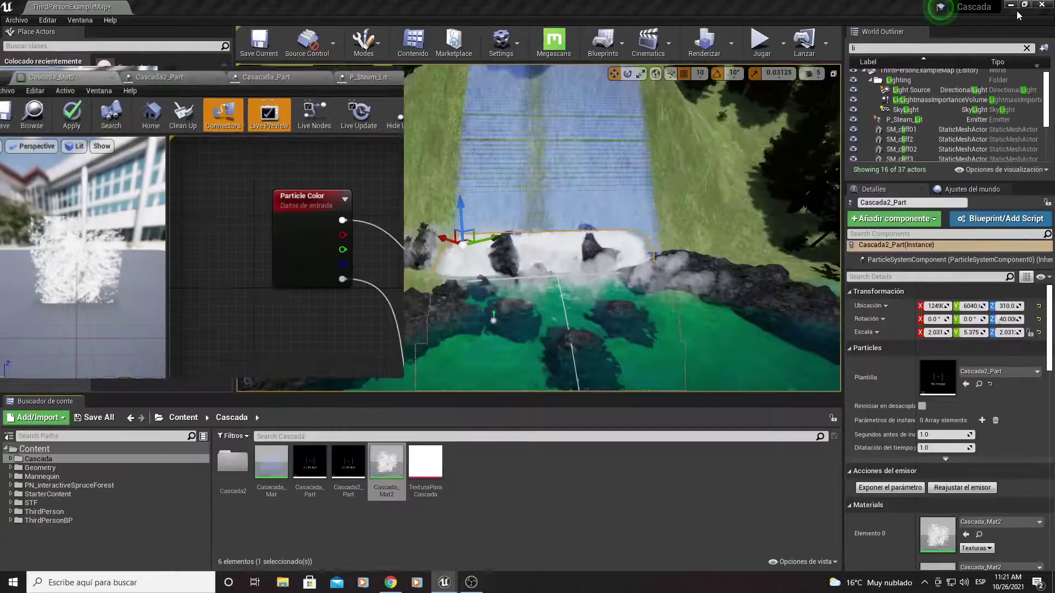
{"action": "left_click_drag", "start_coordinate": [435, 467], "coordinate": [161, 187]}
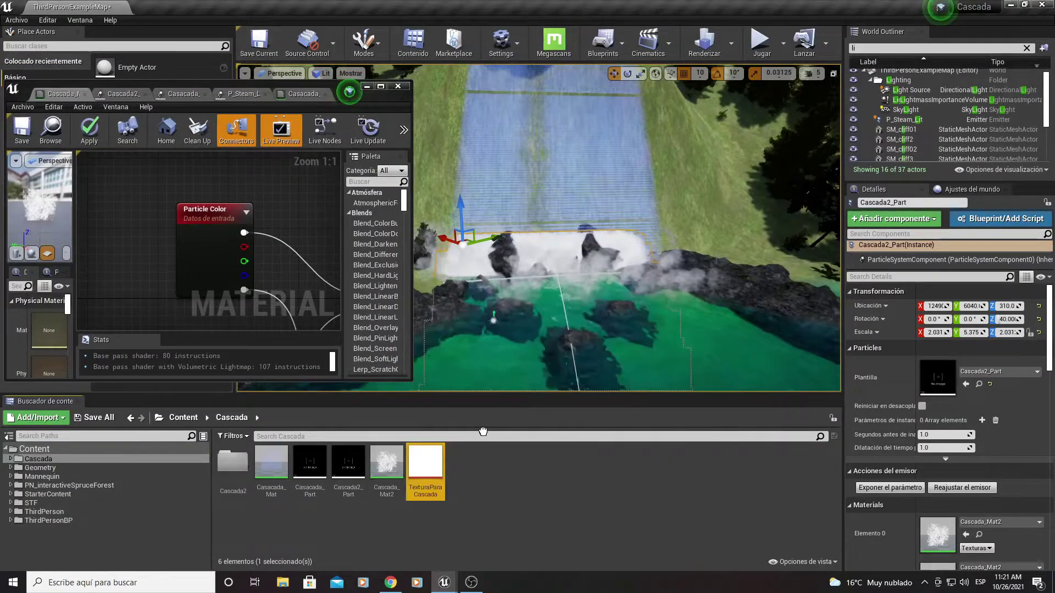
{"action": "left_click_drag", "start_coordinate": [234, 159], "coordinate": [234, 159]}
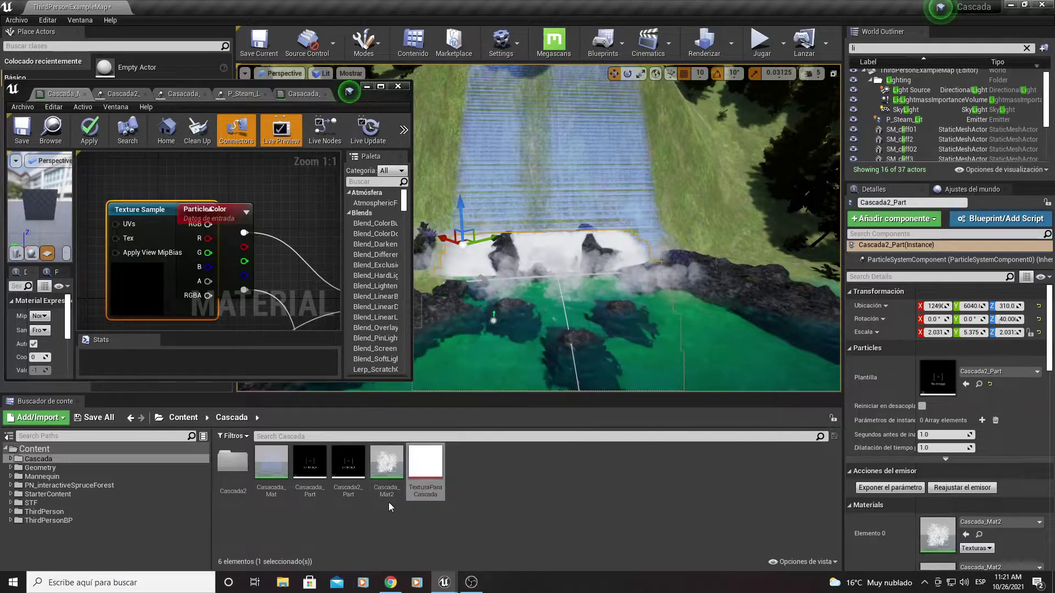
{"action": "left_click", "coordinate": [380, 86]}
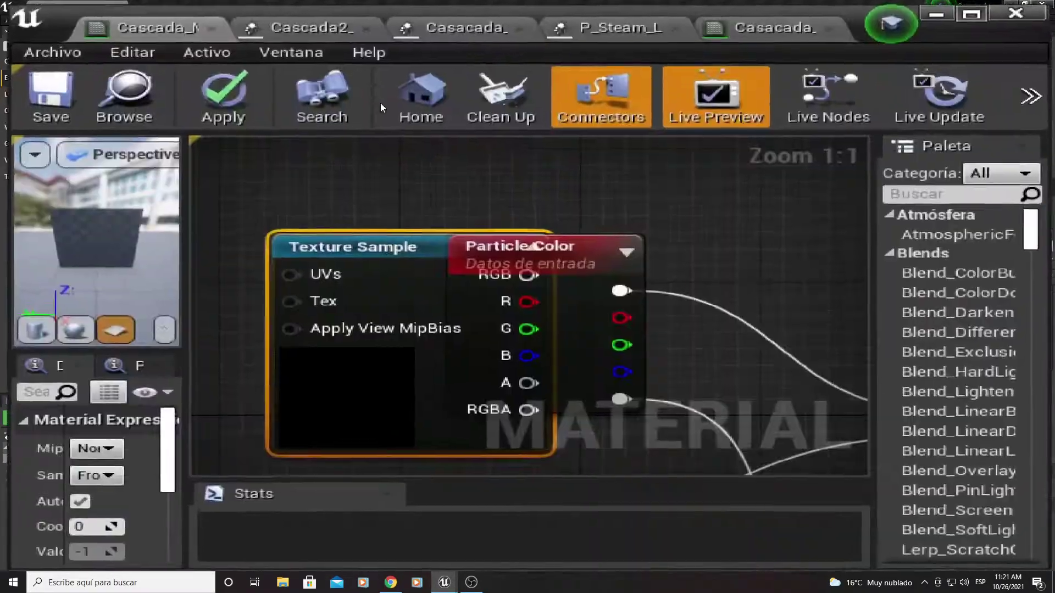
{"action": "right_click_drag", "start_coordinate": [417, 172], "coordinate": [623, 179]}
{"action": "mouse_move", "coordinate": [449, 173]}
{"action": "left_mouse_down"}
{"action": "mouse_move", "coordinate": [393, 324]}
{"action": "mouse_move", "coordinate": [299, 331]}
{"action": "left_mouse_up"}
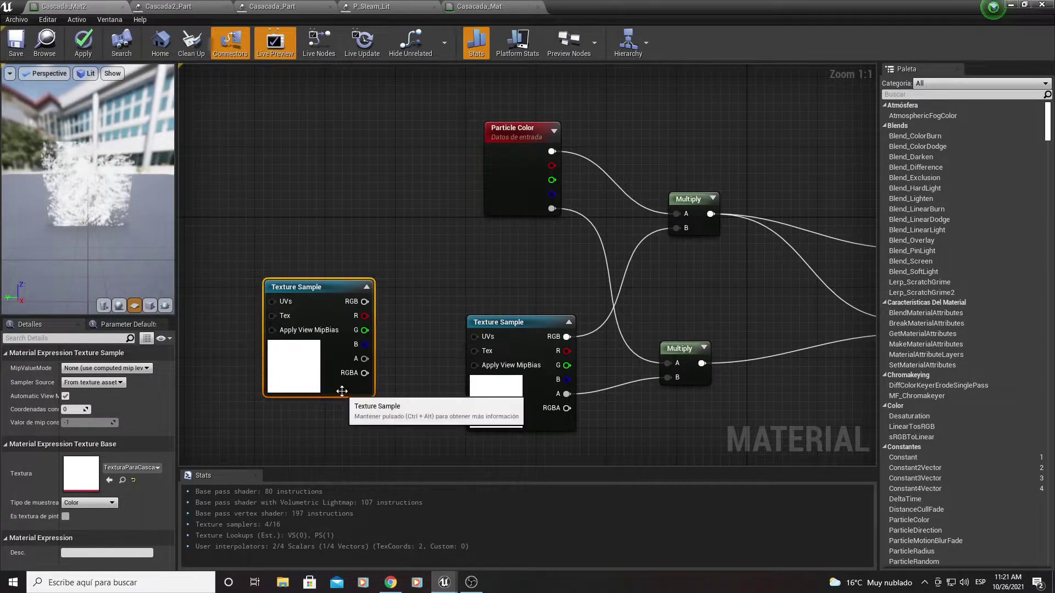
{"action": "key", "text": "Delete"}
Step: Bring the material output into view and search 'particleco' in the add-node menu
{"action": "right_click_drag", "start_coordinate": [436, 318], "coordinate": [298, 306]}
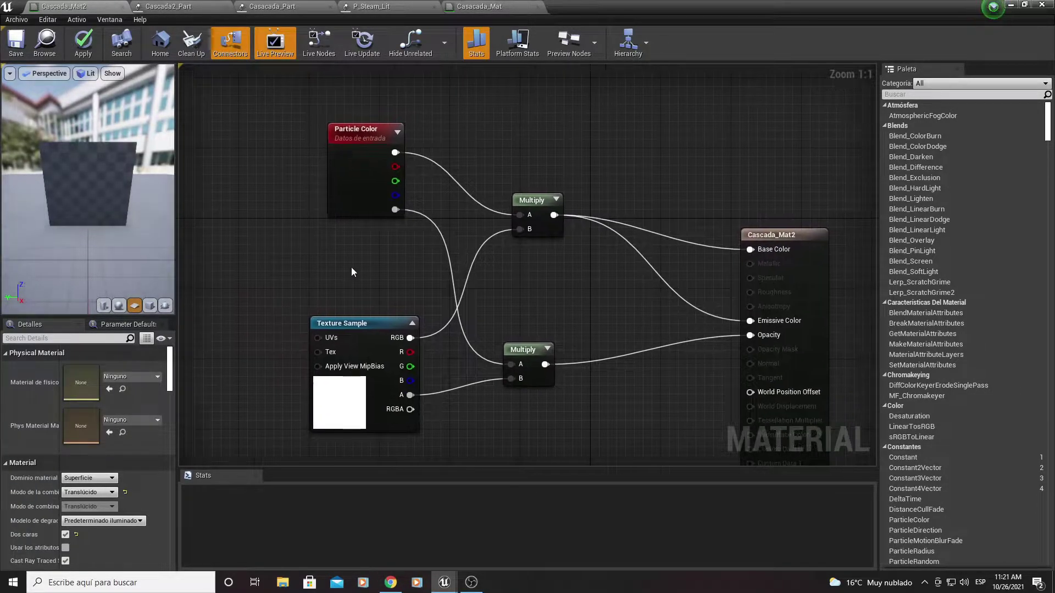
{"action": "right_click_drag", "start_coordinate": [331, 174], "coordinate": [353, 228]}
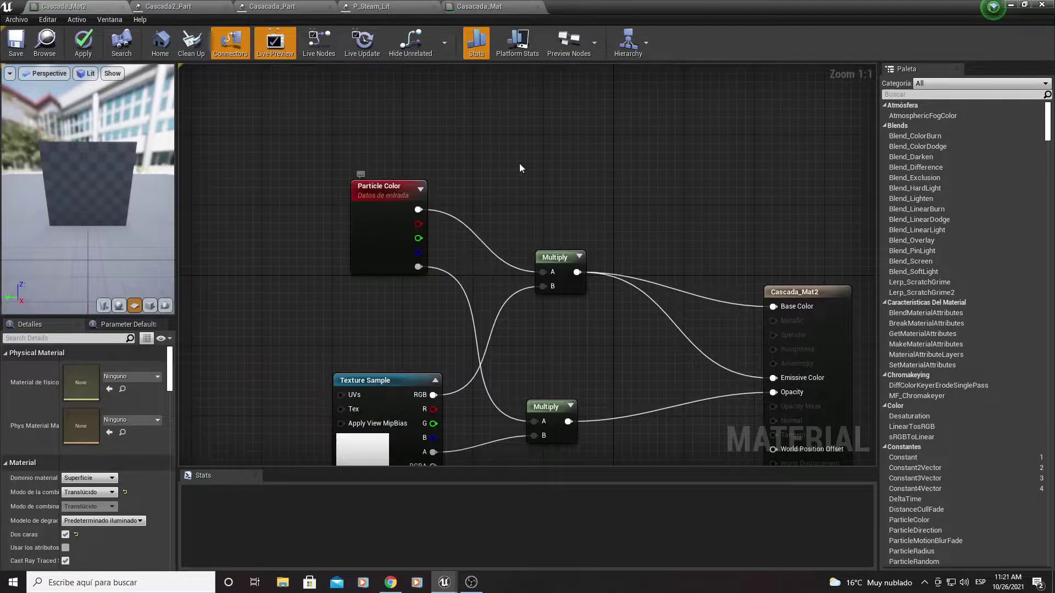
{"action": "right_click", "coordinate": [589, 158]}
{"action": "type", "text": "particleco"}
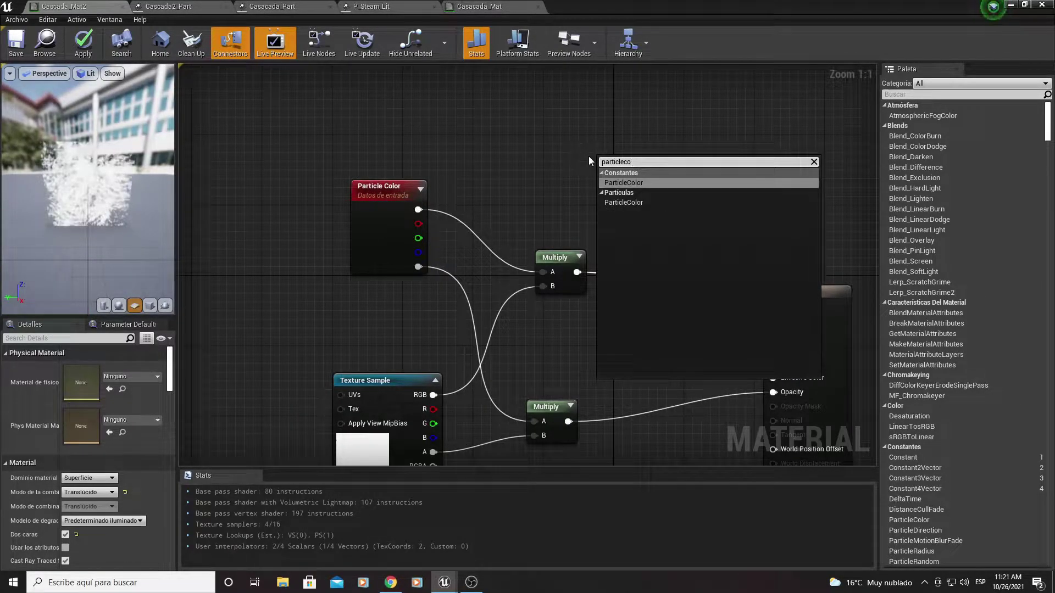
Step: Add a Particle Color node and two Multiply(0,1) nodes, arranging them in the graph
{"action": "key", "text": "Return"}
{"action": "left_click_drag", "start_coordinate": [599, 197], "coordinate": [457, 160]}
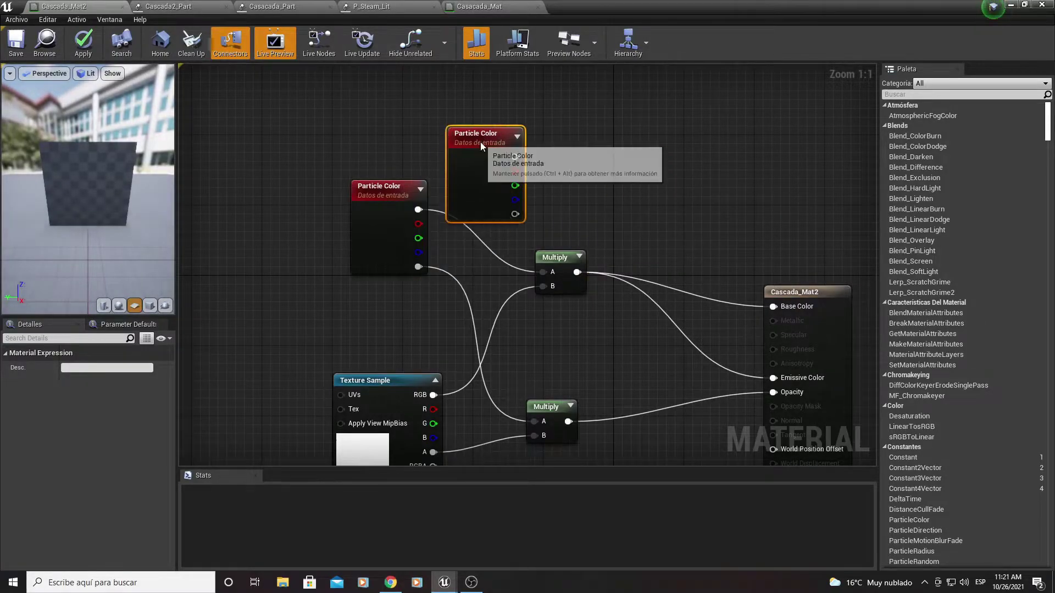
{"action": "right_click_drag", "start_coordinate": [611, 177], "coordinate": [506, 181]}
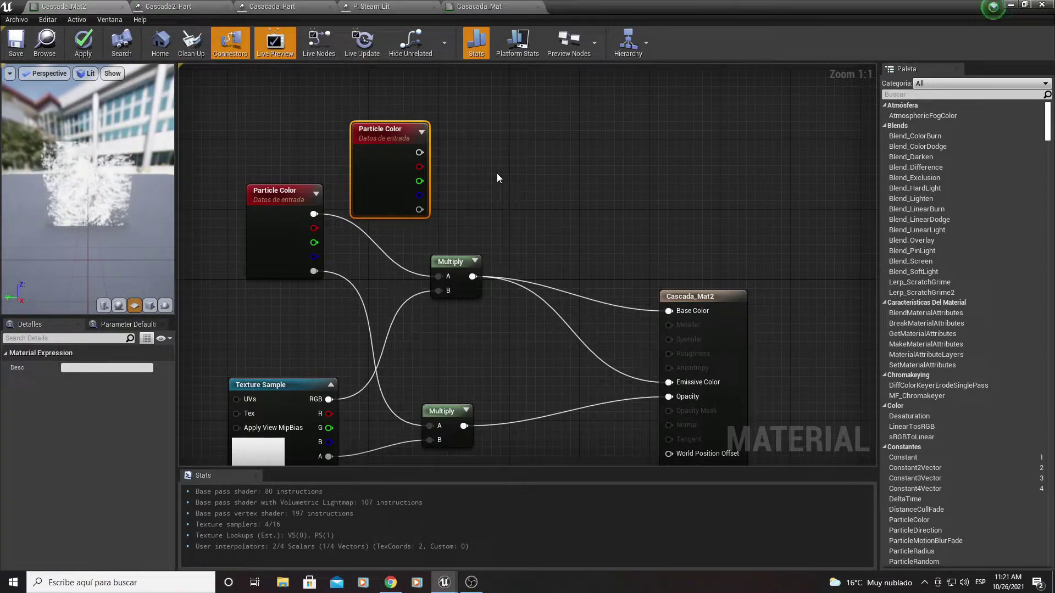
{"action": "left_click", "coordinate": [506, 170]}
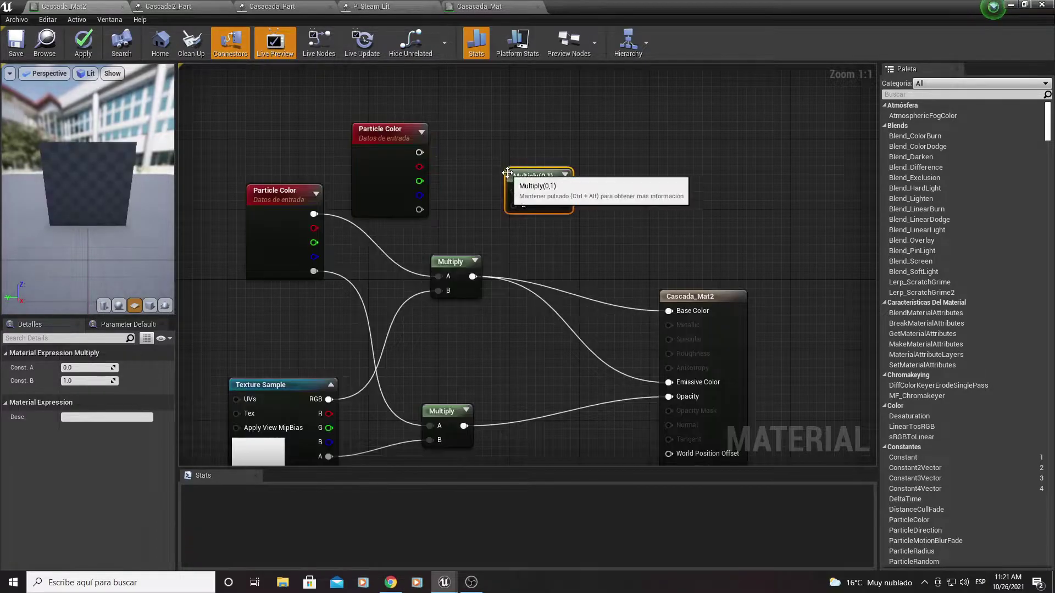
{"action": "left_click", "coordinate": [524, 315]}
{"action": "right_click_drag", "start_coordinate": [552, 291], "coordinate": [572, 206]}
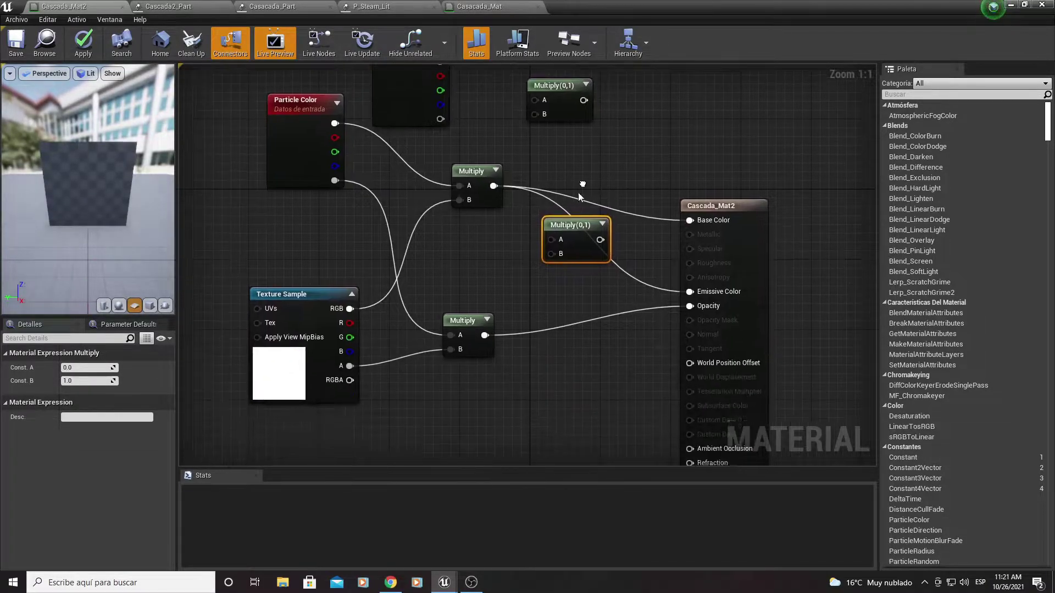
{"action": "left_click_drag", "start_coordinate": [571, 245], "coordinate": [474, 394]}
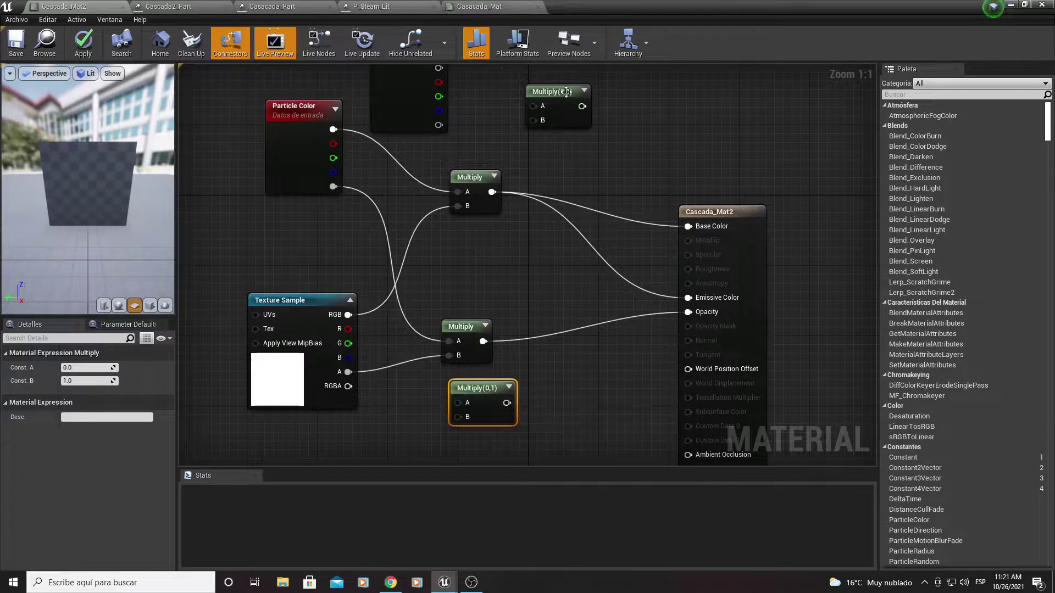
{"action": "left_click_drag", "start_coordinate": [555, 99], "coordinate": [506, 254]}
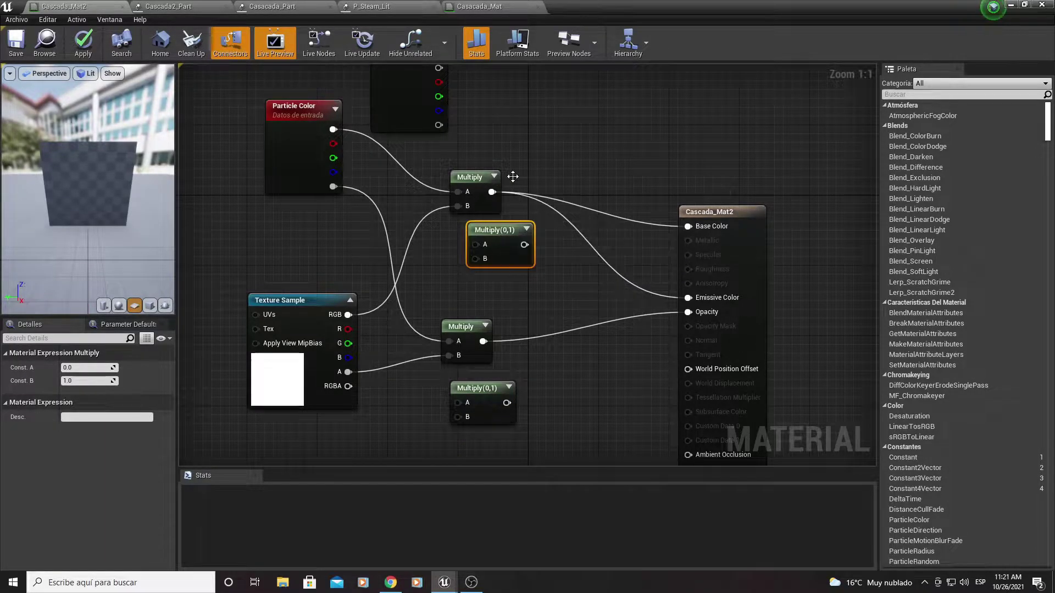
{"action": "right_click_drag", "start_coordinate": [467, 110], "coordinate": [482, 158]}
Step: Reposition Particle Color and wire it into Multiply B alongside the Texture Sample RGB output
{"action": "left_click_drag", "start_coordinate": [431, 112], "coordinate": [315, 278]}
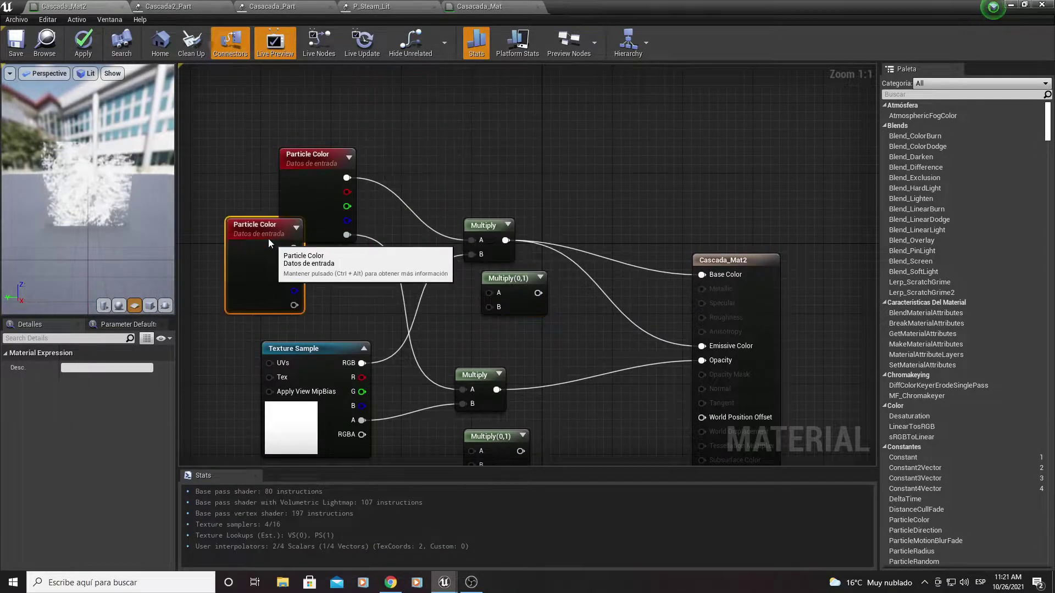
{"action": "left_click_drag", "start_coordinate": [321, 203], "coordinate": [311, 151]}
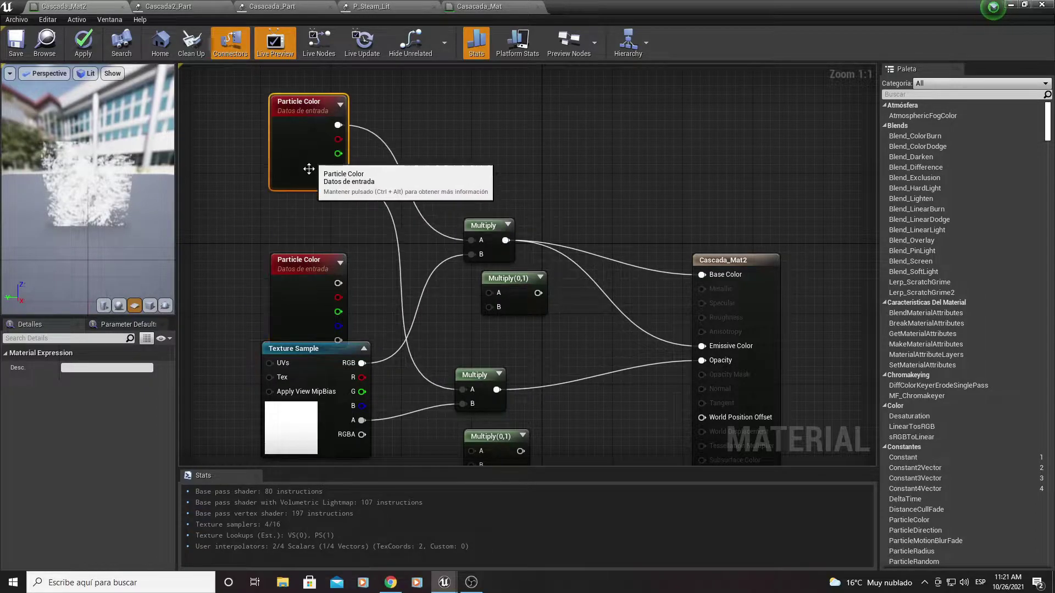
{"action": "right_click_drag", "start_coordinate": [319, 268], "coordinate": [294, 237]}
{"action": "mouse_move", "coordinate": [293, 228]}
{"action": "left_mouse_down"}
{"action": "mouse_move", "coordinate": [293, 194]}
{"action": "mouse_move", "coordinate": [456, 226]}
{"action": "mouse_move", "coordinate": [466, 259]}
{"action": "left_mouse_up"}
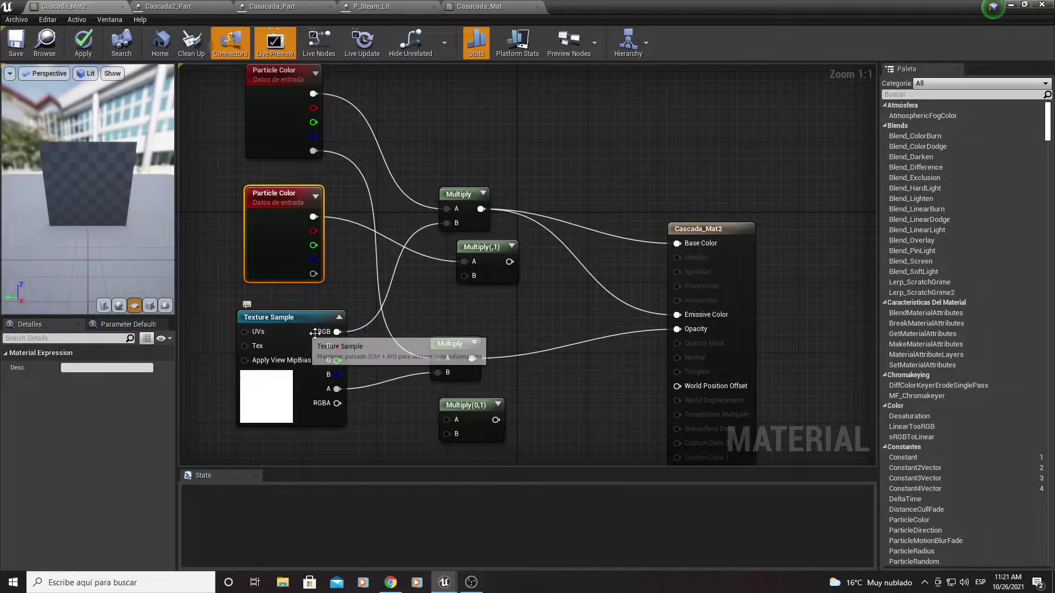
{"action": "mouse_move", "coordinate": [337, 331]}
{"action": "left_mouse_down"}
{"action": "mouse_move", "coordinate": [445, 295]}
{"action": "mouse_move", "coordinate": [337, 332]}
{"action": "left_mouse_up"}
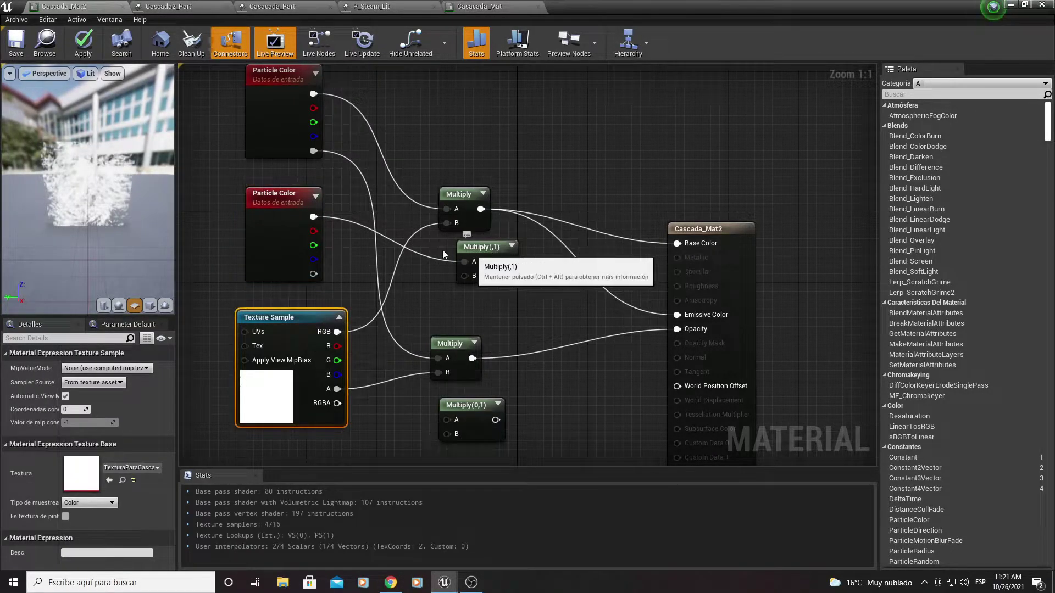
Step: Delete the duplicate Particle Color and the extra Multiply node, then select the leftover Multiply
{"action": "left_click", "coordinate": [276, 205]}
{"action": "key", "text": "Delete"}
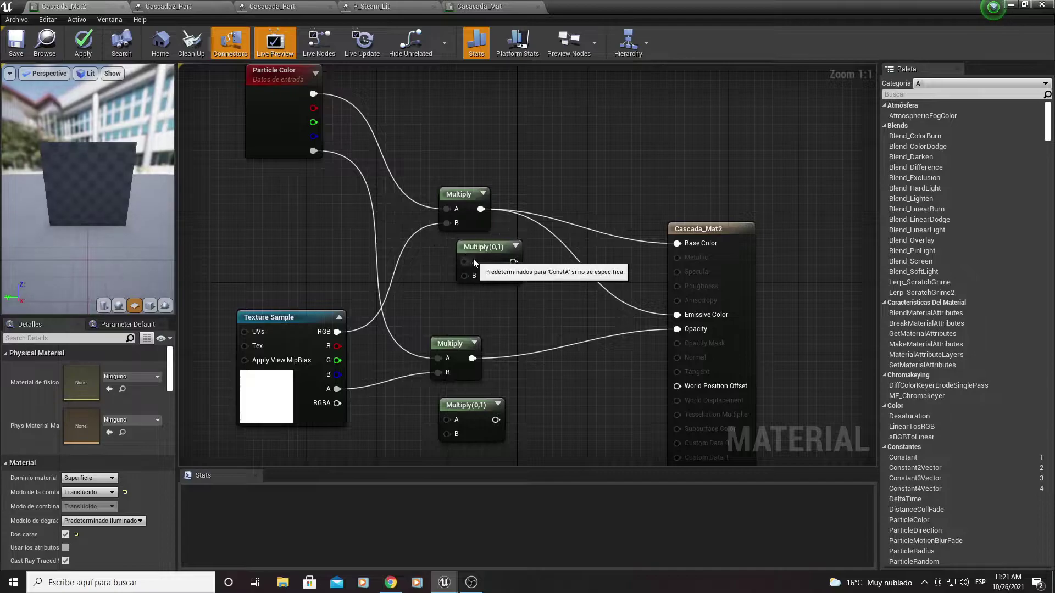
{"action": "left_click", "coordinate": [475, 248]}
{"action": "key", "text": "Delete"}
{"action": "left_click", "coordinate": [477, 409]}
Step: Delete the leftover Multiply(0,1) and move Particle Color down near the Texture Sample
{"action": "key", "text": "Delete"}
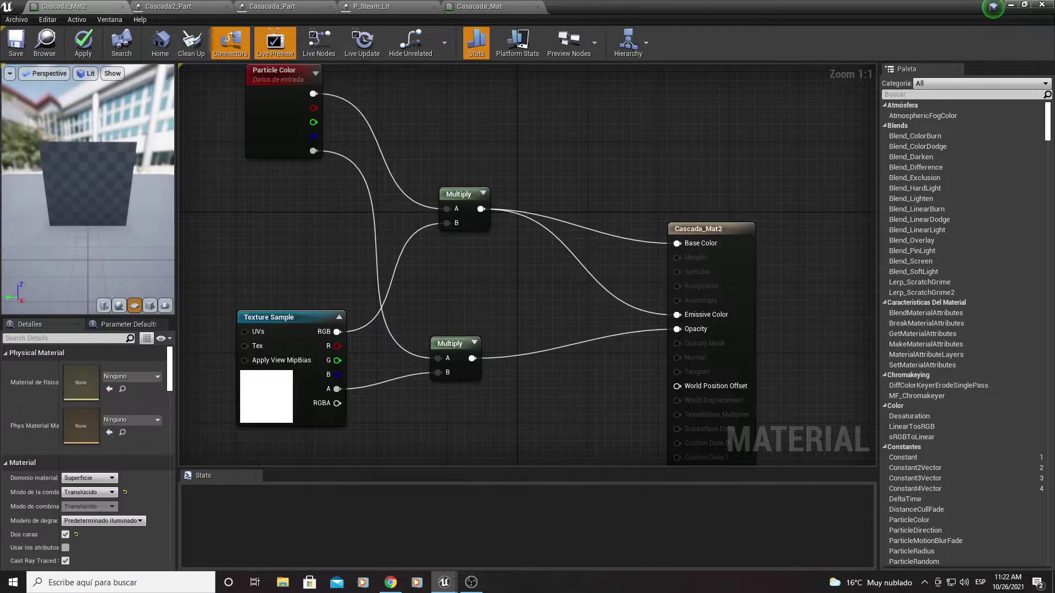
{"action": "right_click_drag", "start_coordinate": [258, 116], "coordinate": [302, 160]}
{"action": "left_click_drag", "start_coordinate": [302, 160], "coordinate": [308, 231]}
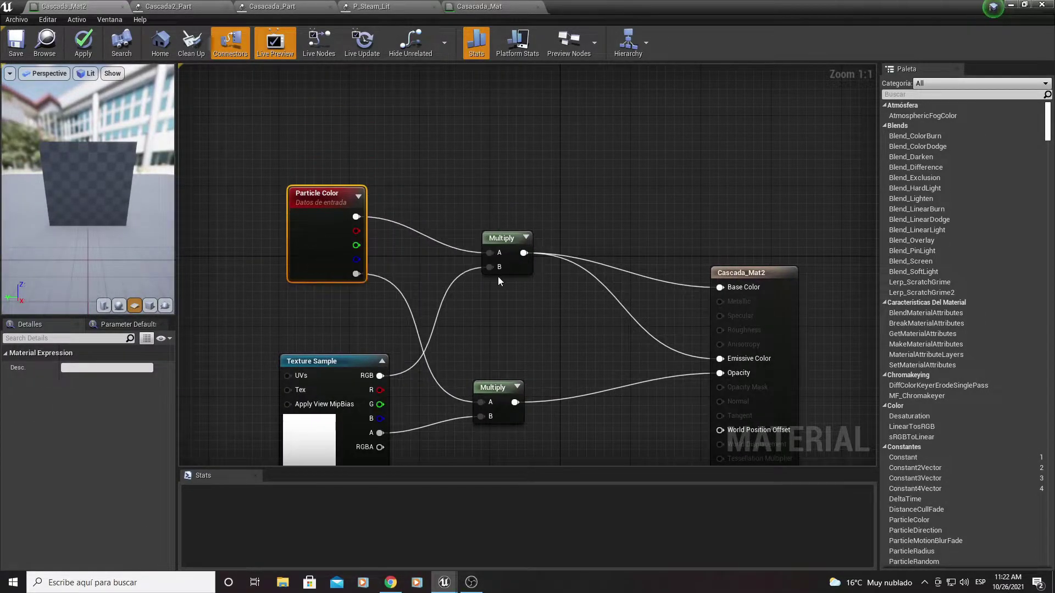
{"action": "right_click_drag", "start_coordinate": [497, 276], "coordinate": [433, 252]}
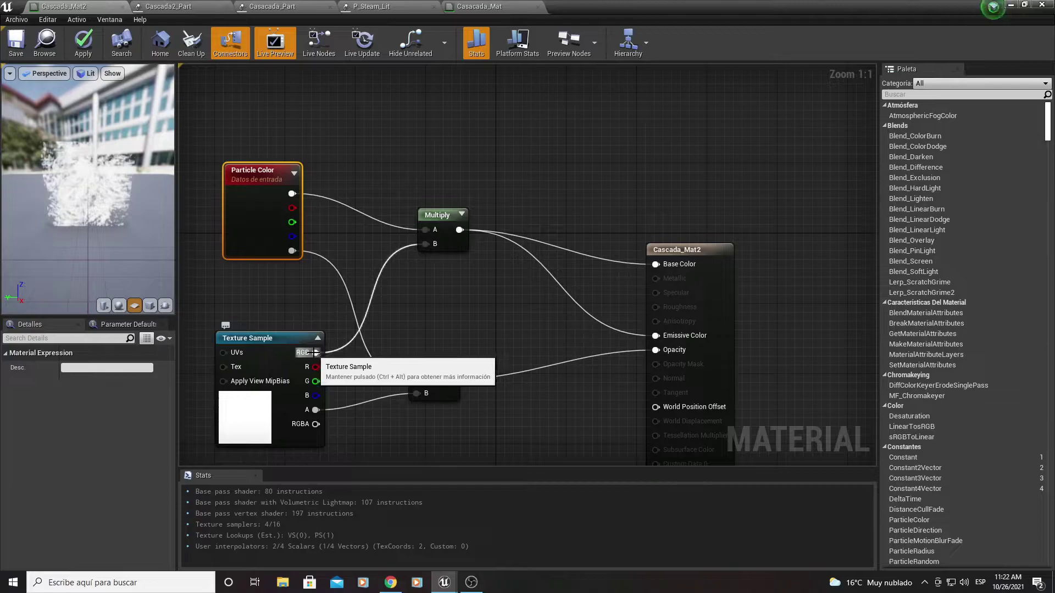
Step: Inspect the Texture Sample and the lower Multiply node's settings while panning the graph
{"action": "left_click_drag", "start_coordinate": [315, 352], "coordinate": [316, 353]}
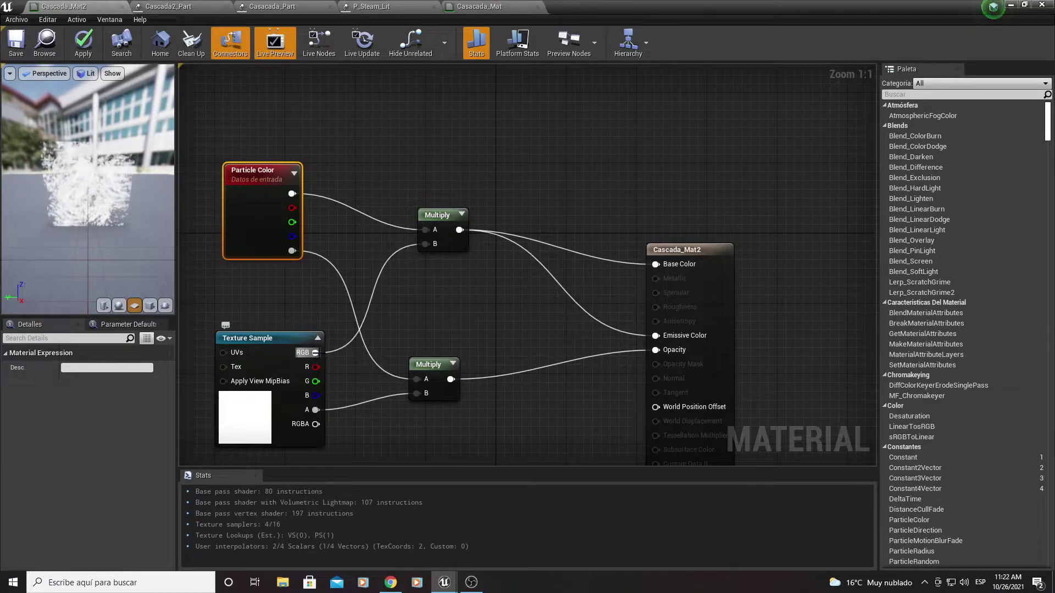
{"action": "left_click", "coordinate": [316, 359]}
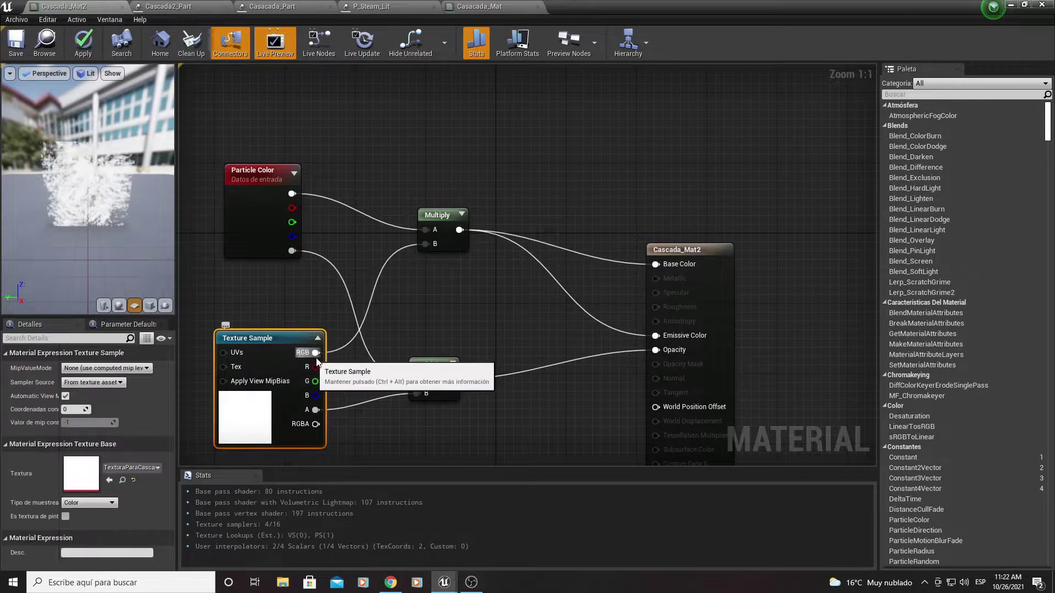
{"action": "right_click_drag", "start_coordinate": [396, 308], "coordinate": [400, 239]}
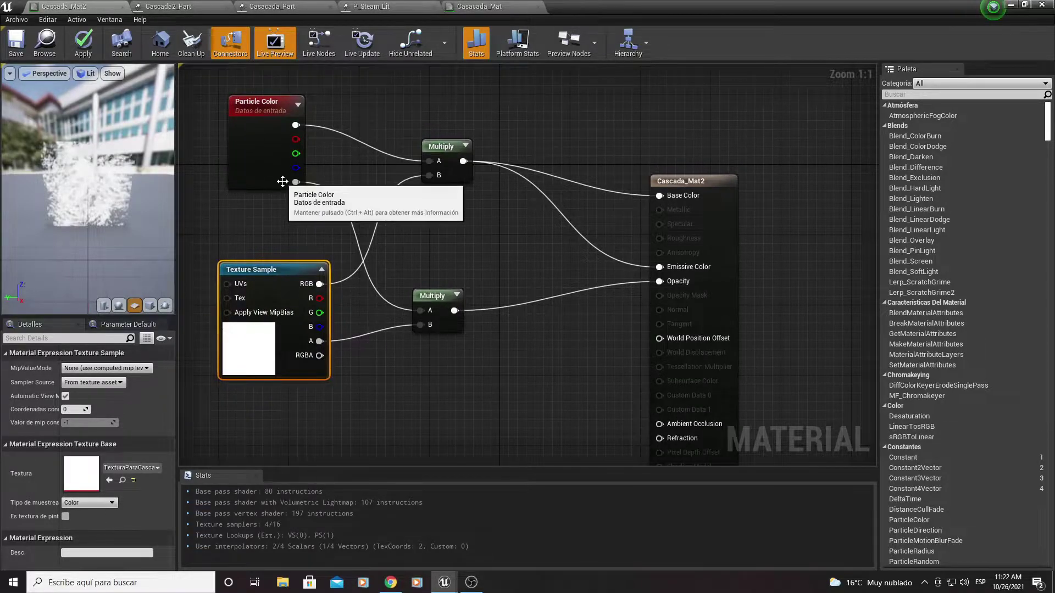
{"action": "left_click", "coordinate": [447, 295]}
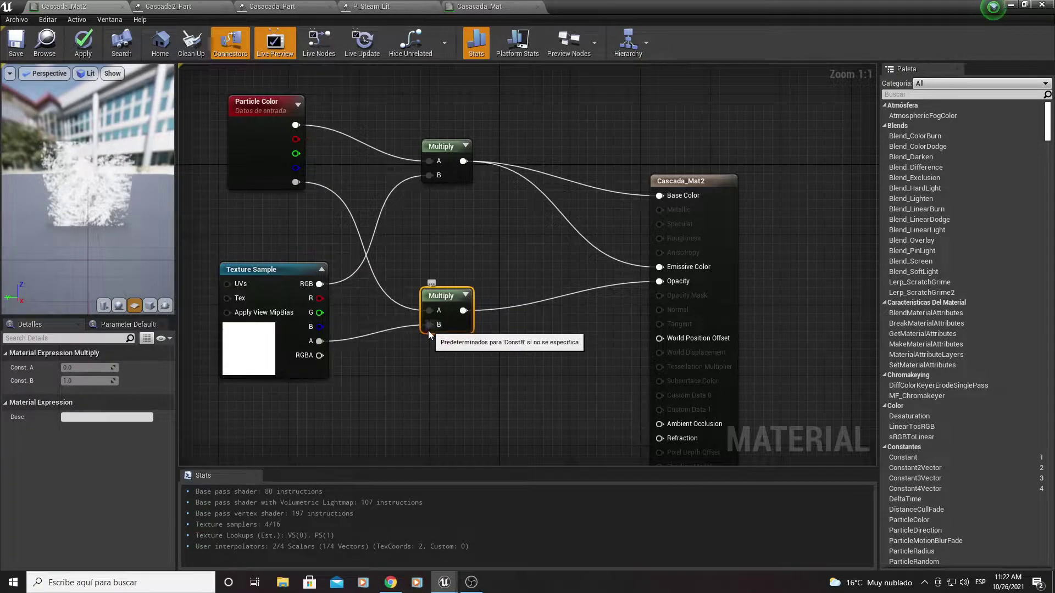
{"action": "right_click_drag", "start_coordinate": [450, 256], "coordinate": [382, 236]}
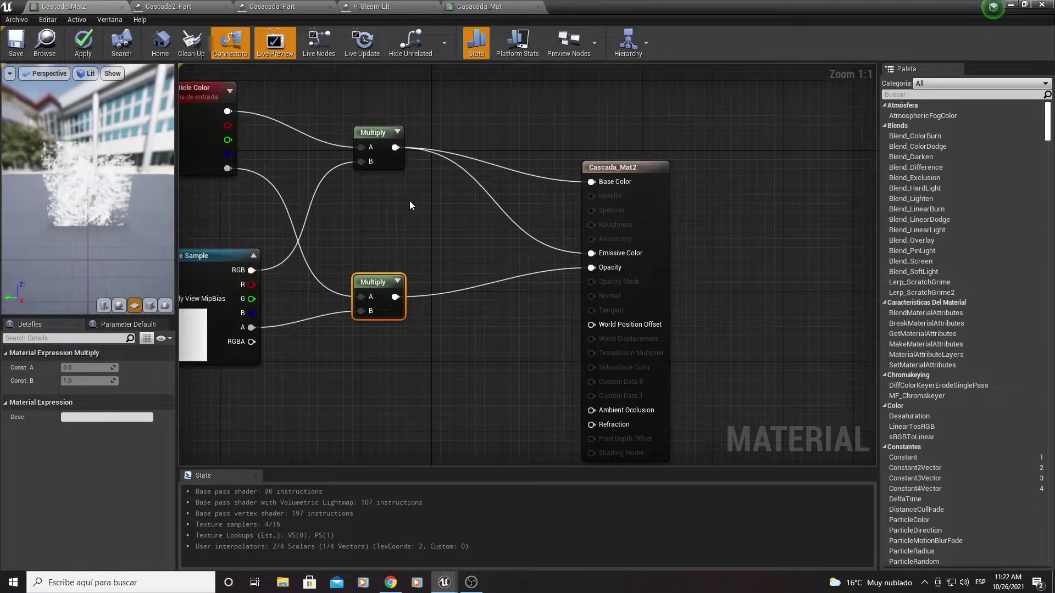
{"action": "right_click_drag", "start_coordinate": [410, 200], "coordinate": [372, 218]}
{"action": "left_click", "coordinate": [601, 209]}
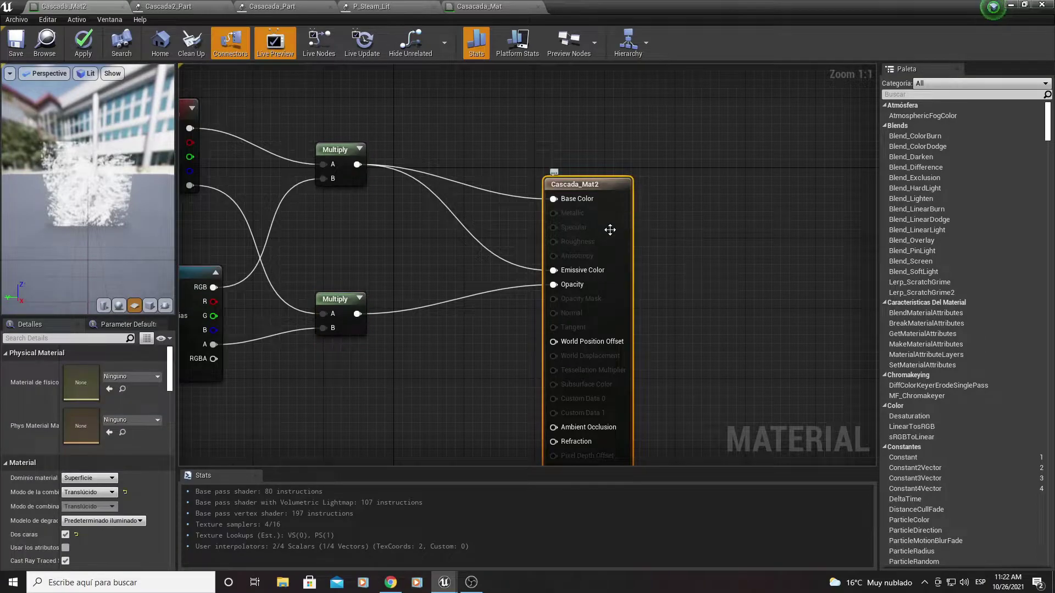
{"action": "right_click_drag", "start_coordinate": [610, 230], "coordinate": [613, 139]}
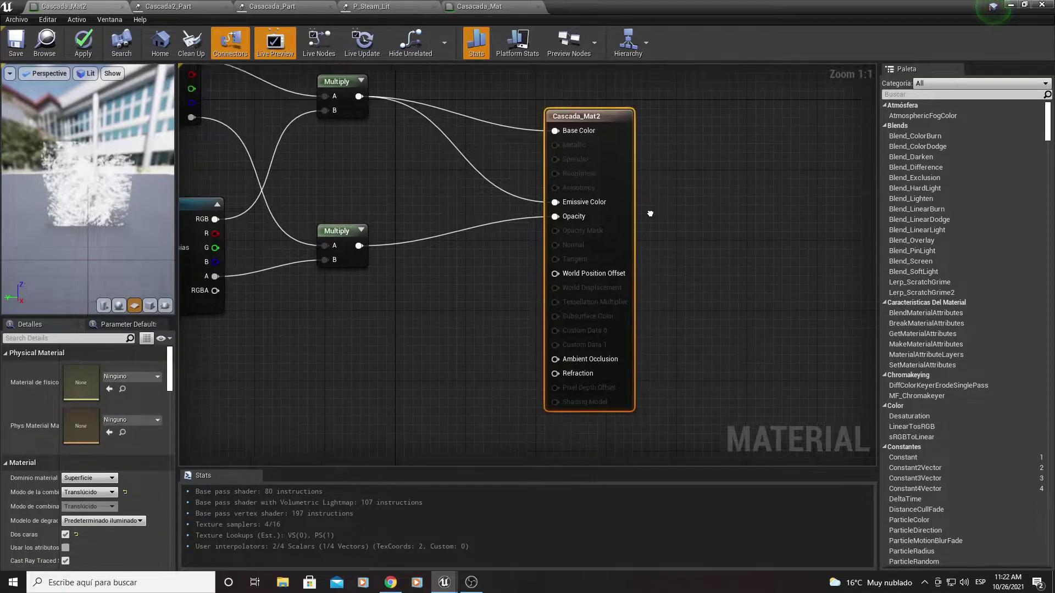
{"action": "left_click", "coordinate": [98, 492]}
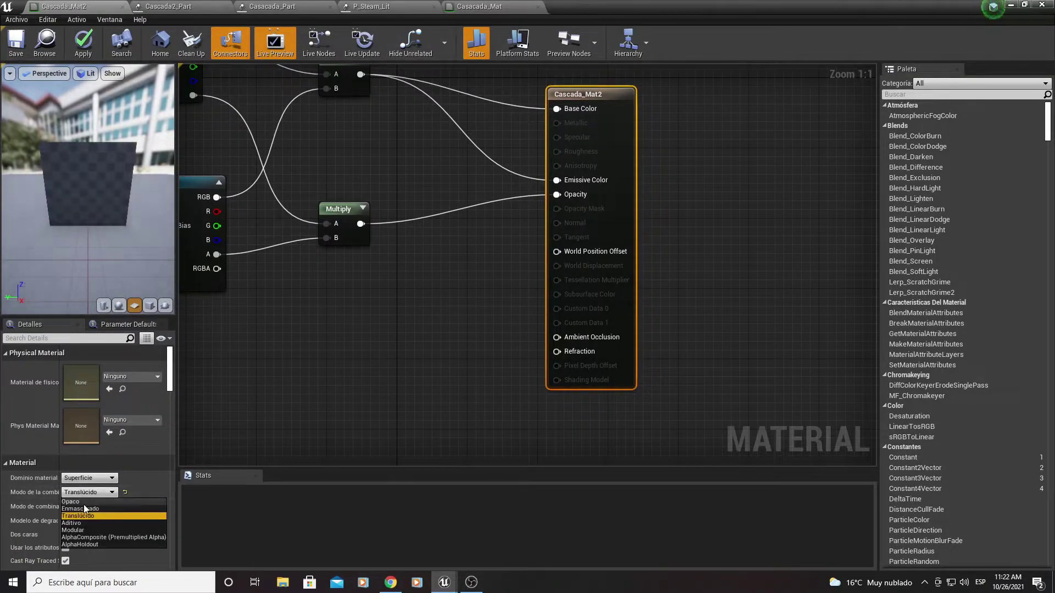
{"action": "left_click", "coordinate": [82, 498]}
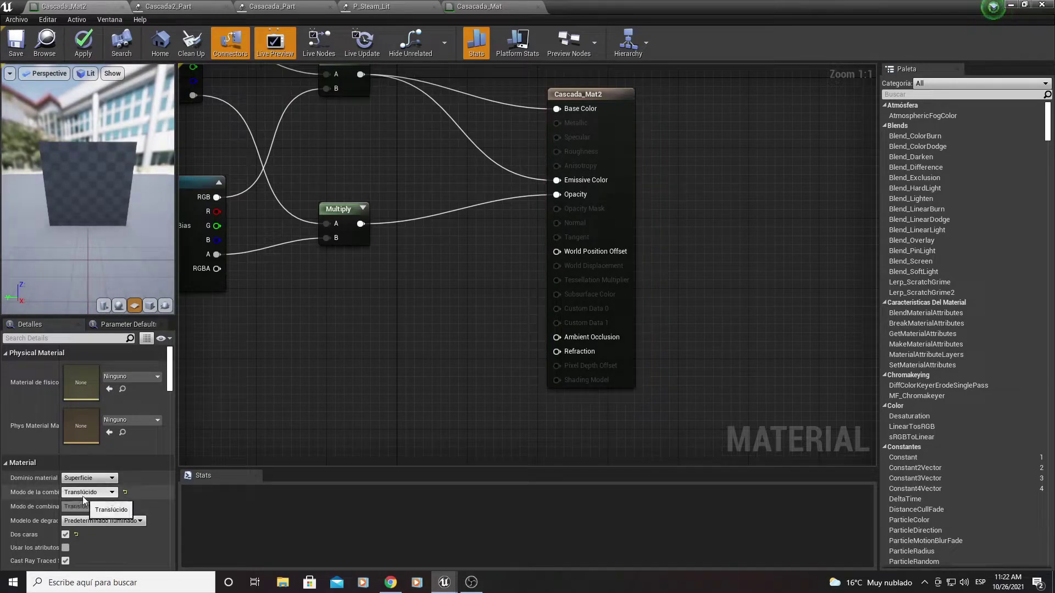
{"action": "left_click", "coordinate": [83, 498]}
{"action": "left_click", "coordinate": [118, 517]}
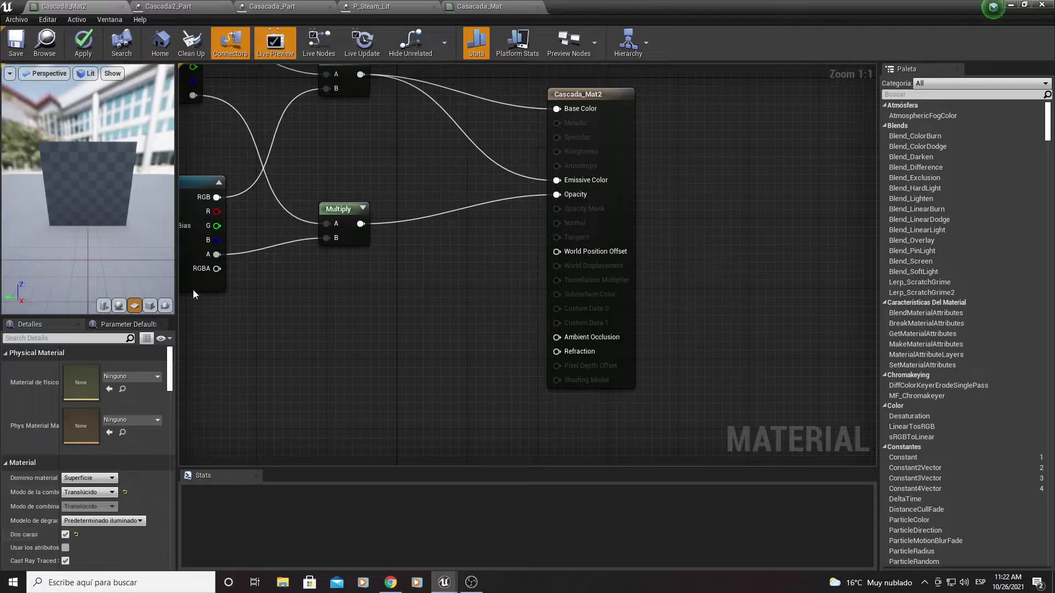
Step: Preview Cascada_Mat2 on a plane and a sphere, orbiting the preview, ending on the sphere
{"action": "left_click", "coordinate": [119, 306]}
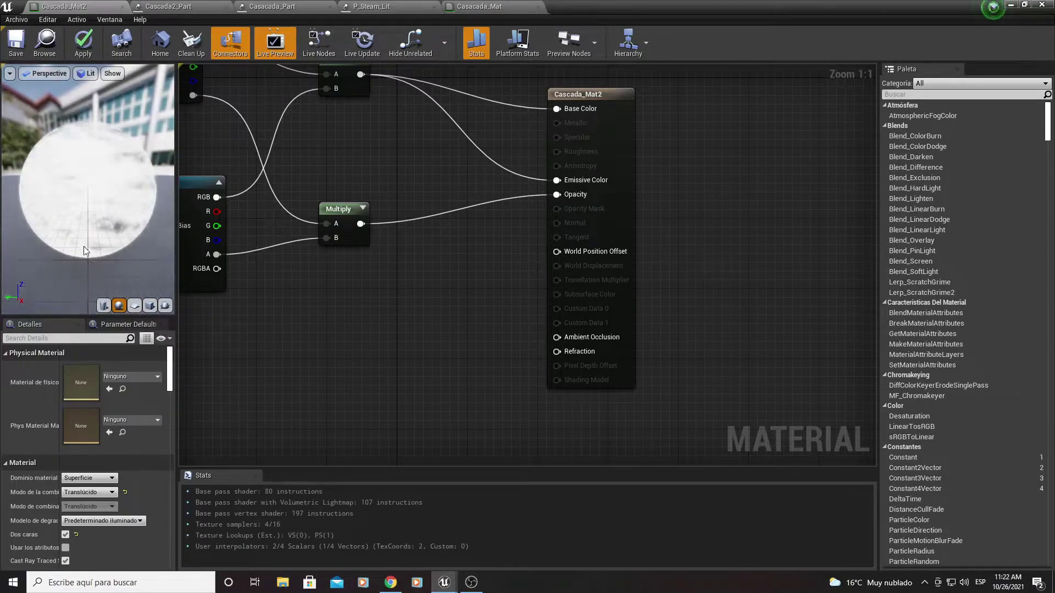
{"action": "mouse_move", "coordinate": [83, 246]}
{"action": "left_mouse_down"}
{"action": "mouse_move", "coordinate": [126, 236]}
{"action": "mouse_move", "coordinate": [30, 275]}
{"action": "left_mouse_up"}
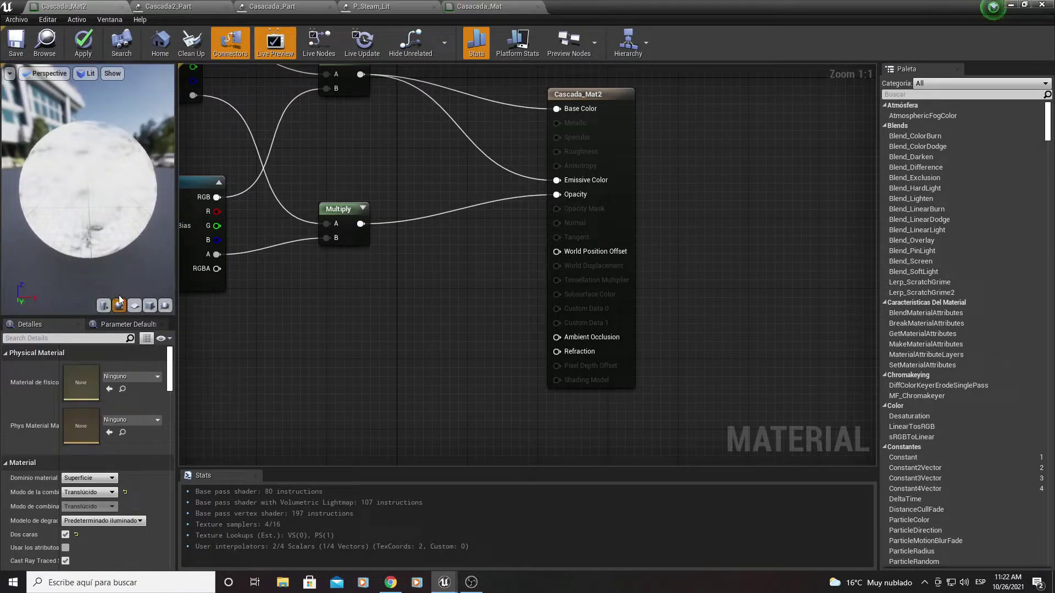
{"action": "left_click", "coordinate": [135, 306]}
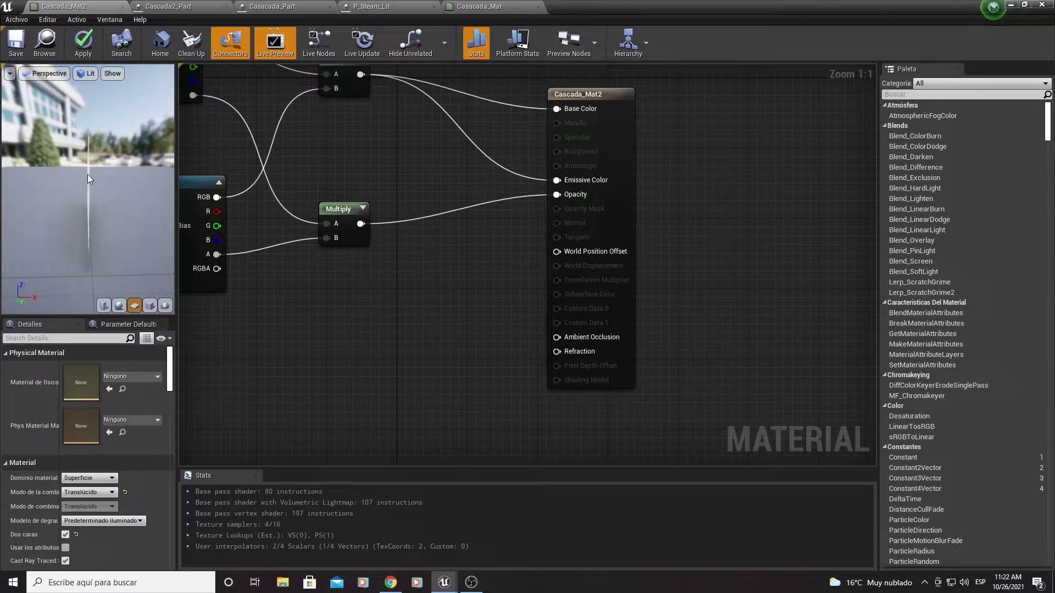
{"action": "mouse_move", "coordinate": [88, 173]}
{"action": "left_mouse_down"}
{"action": "mouse_move", "coordinate": [96, 198]}
{"action": "mouse_move", "coordinate": [88, 220]}
{"action": "mouse_move", "coordinate": [110, 209]}
{"action": "left_mouse_up"}
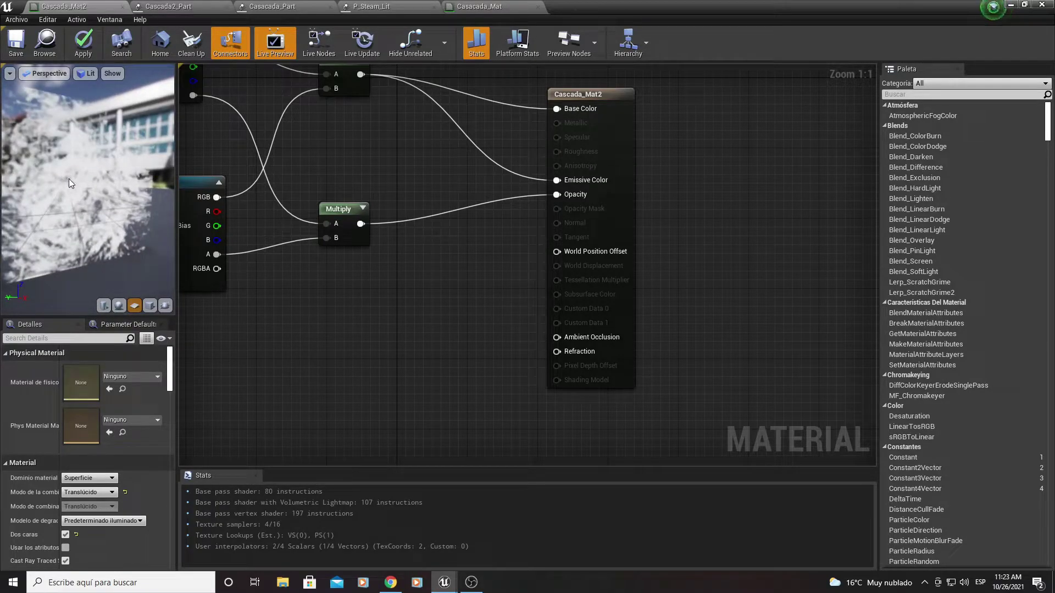
{"action": "left_click", "coordinate": [119, 305]}
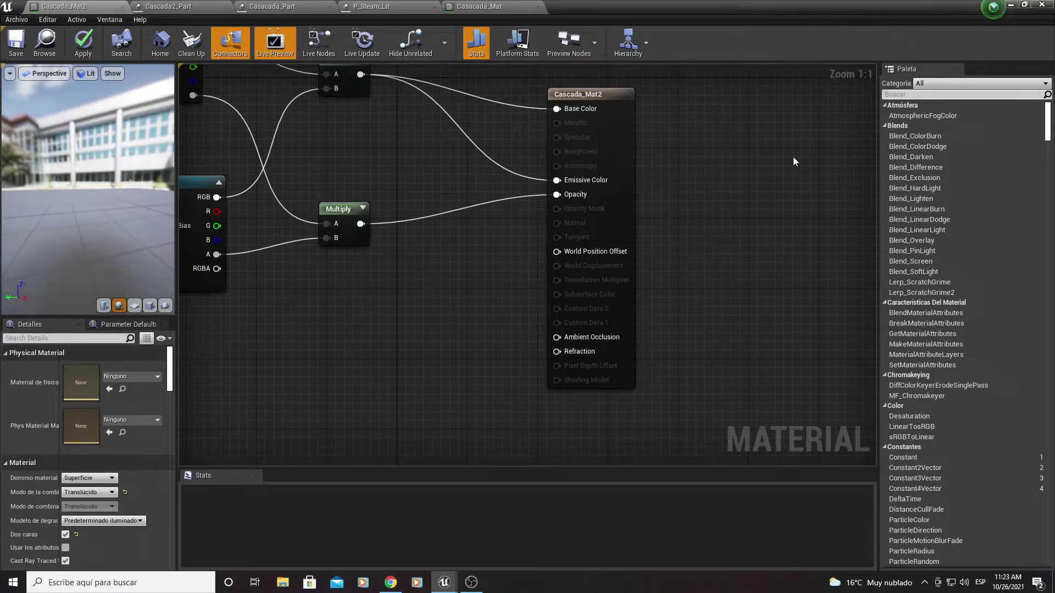
Step: Frame the material node graph around the output and select a Multiply node
{"action": "right_click_drag", "start_coordinate": [661, 78], "coordinate": [622, 110]}
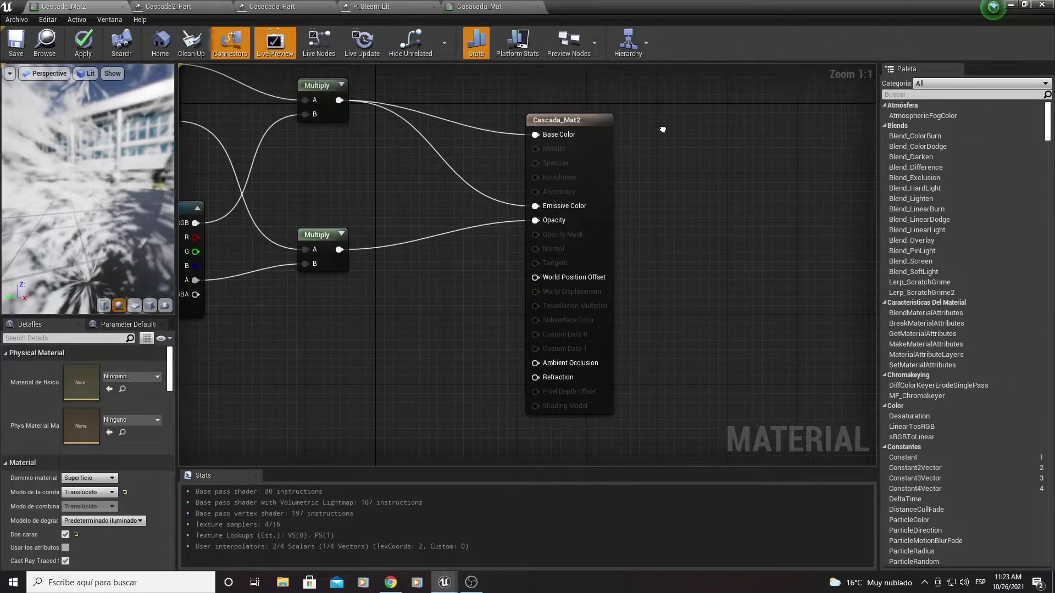
{"action": "scroll", "coordinate": [117, 182], "scroll_direction": "up", "scroll_amount": 3}
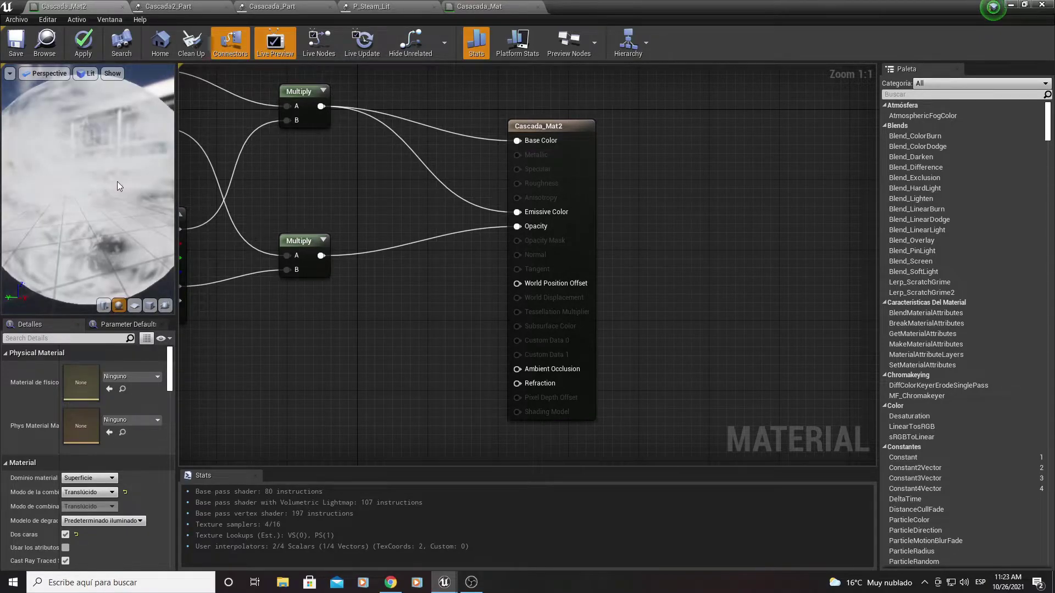
{"action": "right_click_drag", "start_coordinate": [316, 112], "coordinate": [312, 147]}
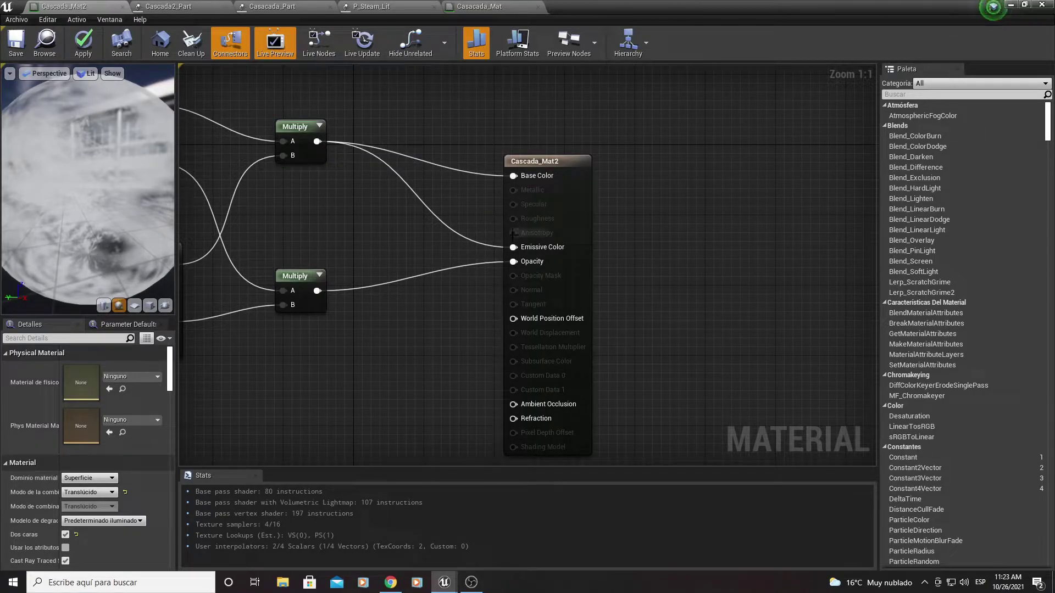
{"action": "scroll", "coordinate": [384, 239], "scroll_direction": "down", "scroll_amount": 2}
{"action": "left_click", "coordinate": [302, 165]}
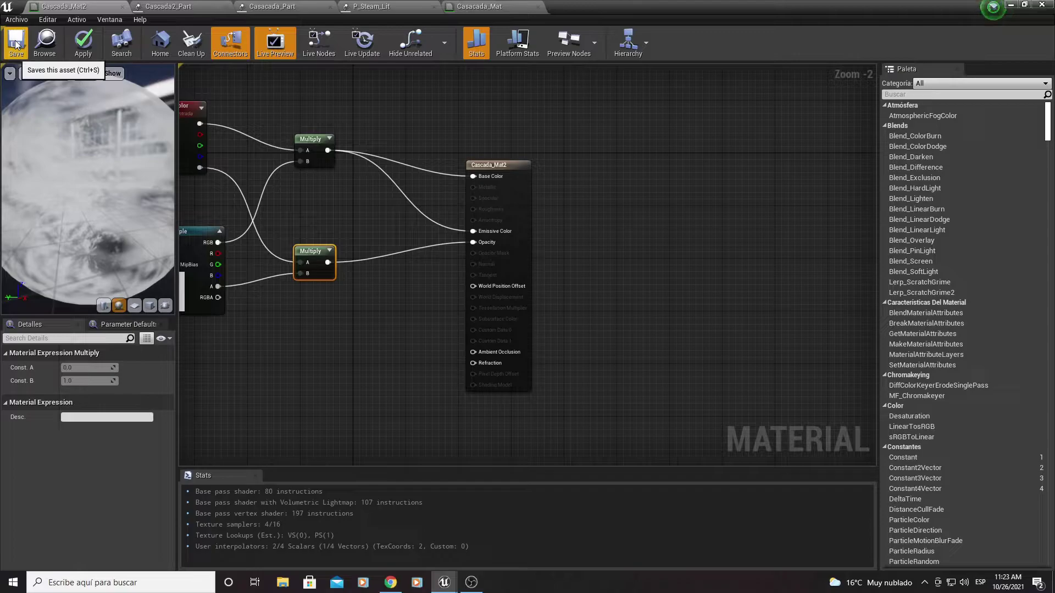
Step: Minimize the Material Editor and open the Cascada2_Part particle system in Cascade
{"action": "left_click", "coordinate": [1011, 6]}
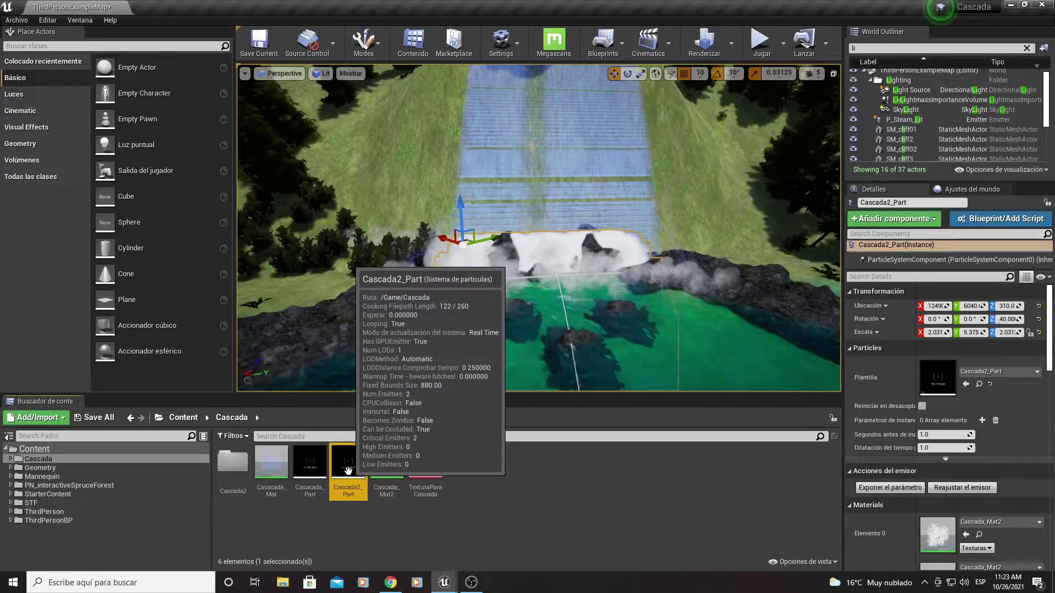
{"action": "right_click", "coordinate": [508, 479]}
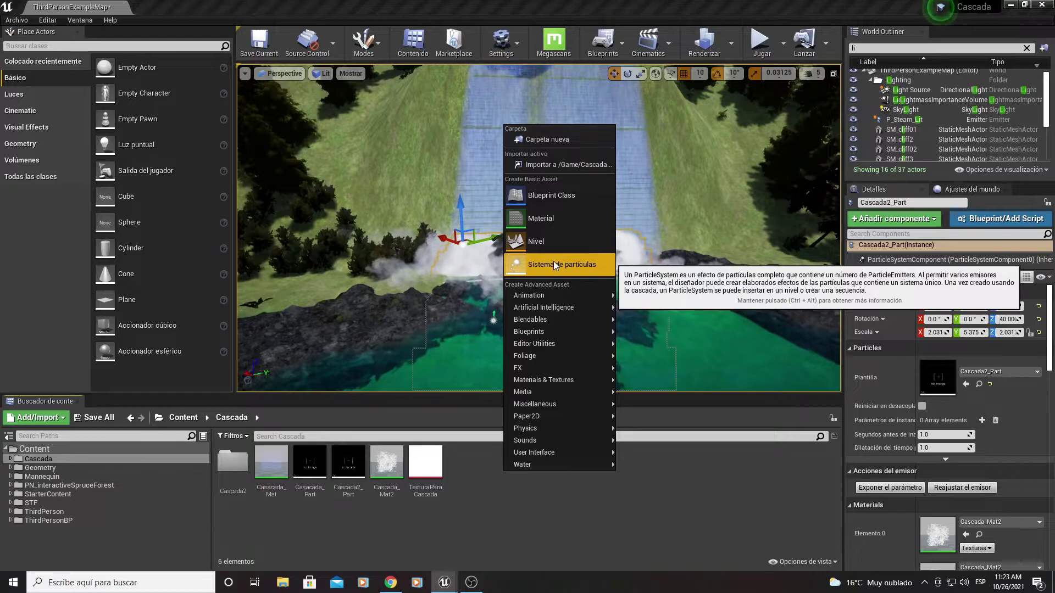
{"action": "left_click", "coordinate": [404, 508]}
{"action": "double_click", "coordinate": [348, 464]}
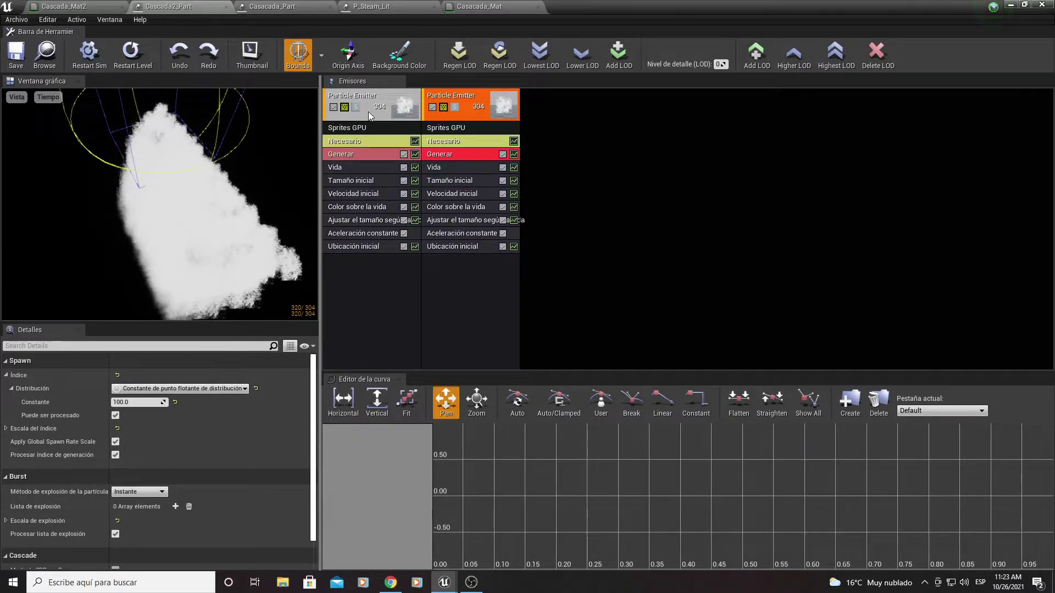
Step: Select the first emitter's GPU sprites module and toggle the bounds display off and back on
{"action": "left_click", "coordinate": [342, 129]}
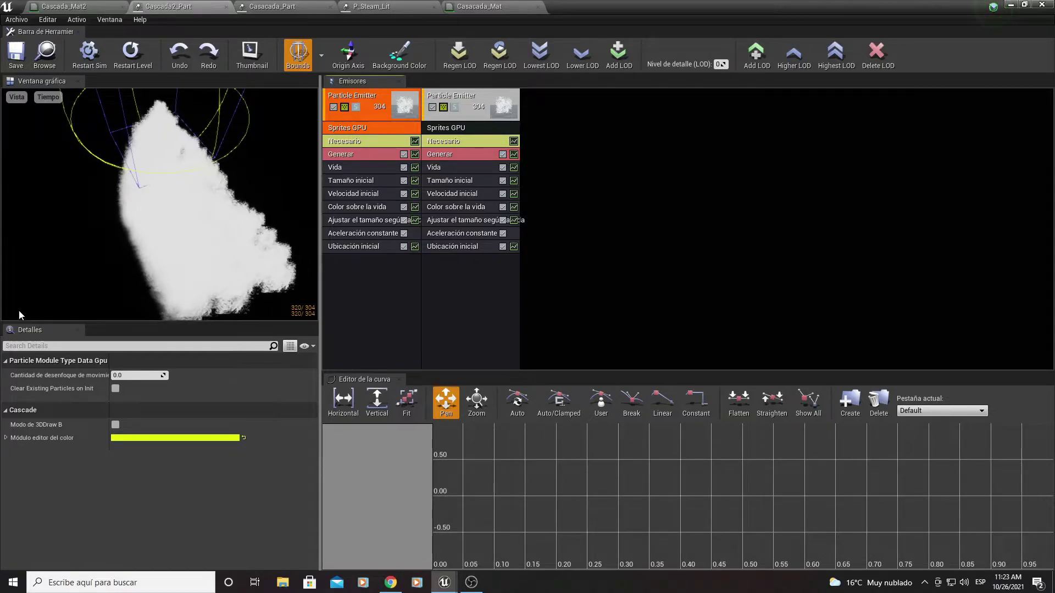
{"action": "left_click", "coordinate": [296, 56]}
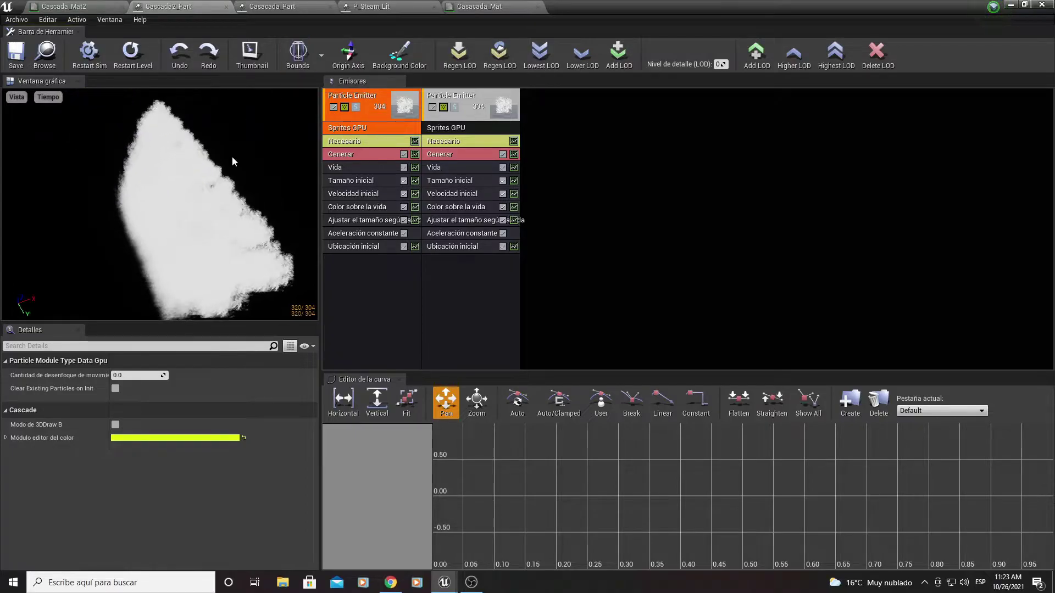
{"action": "left_click", "coordinate": [298, 54]}
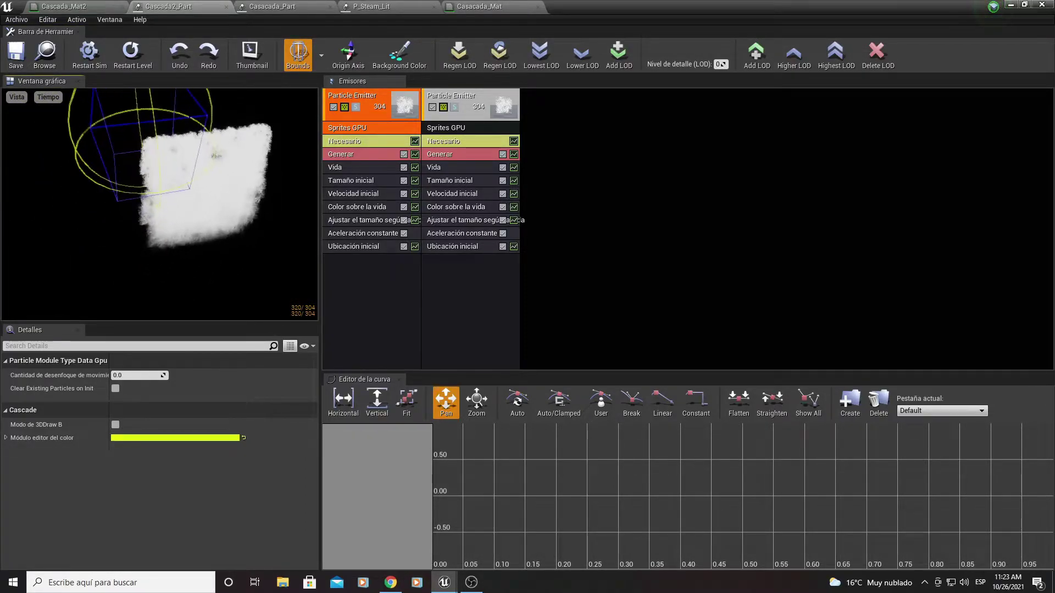
{"action": "left_click_drag", "start_coordinate": [165, 184], "coordinate": [169, 180]}
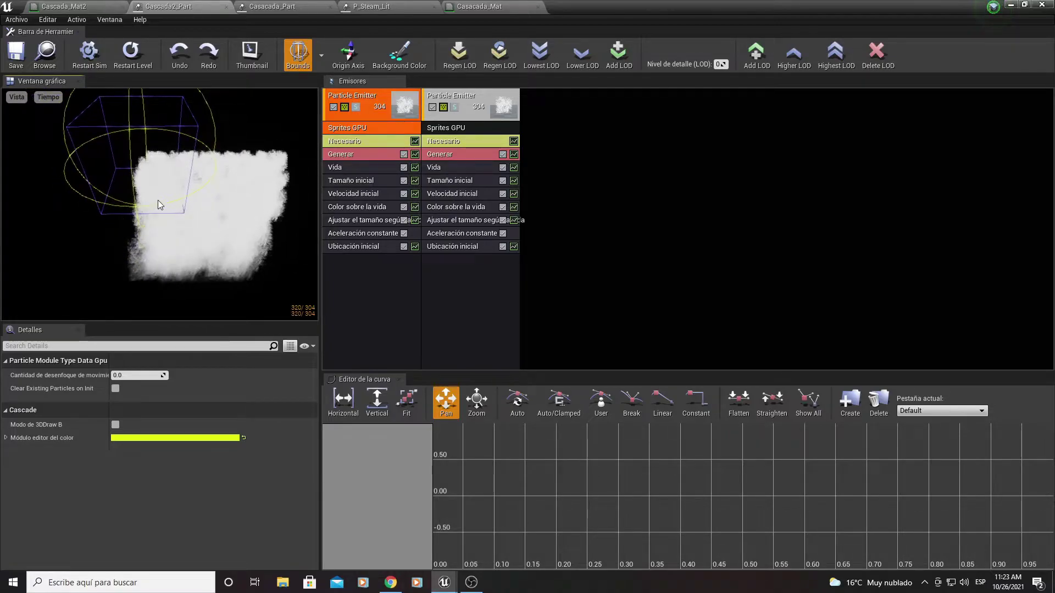
Step: Set fixed bounds on the particle system and save Cascada2_Part
{"action": "left_click", "coordinate": [322, 54]}
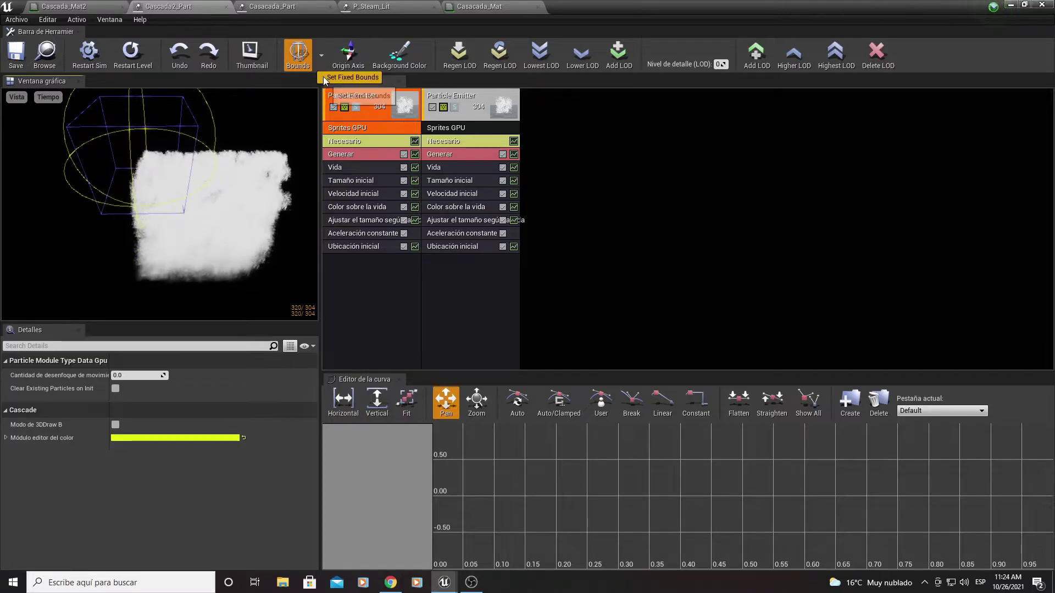
{"action": "left_click", "coordinate": [358, 78]}
{"action": "left_click_drag", "start_coordinate": [200, 205], "coordinate": [200, 205]}
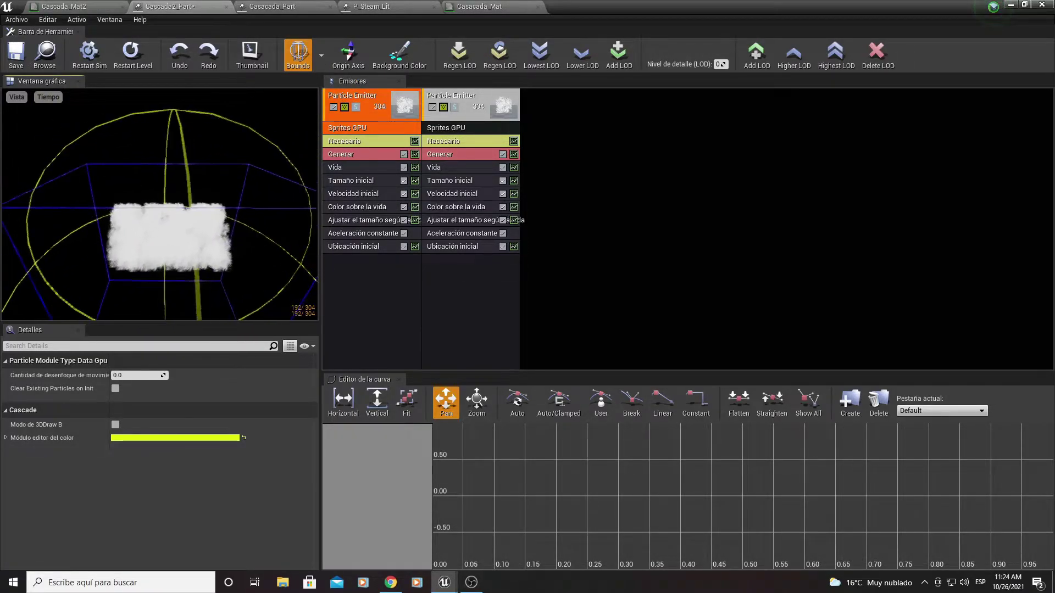
{"action": "left_click_drag", "start_coordinate": [75, 148], "coordinate": [75, 148]}
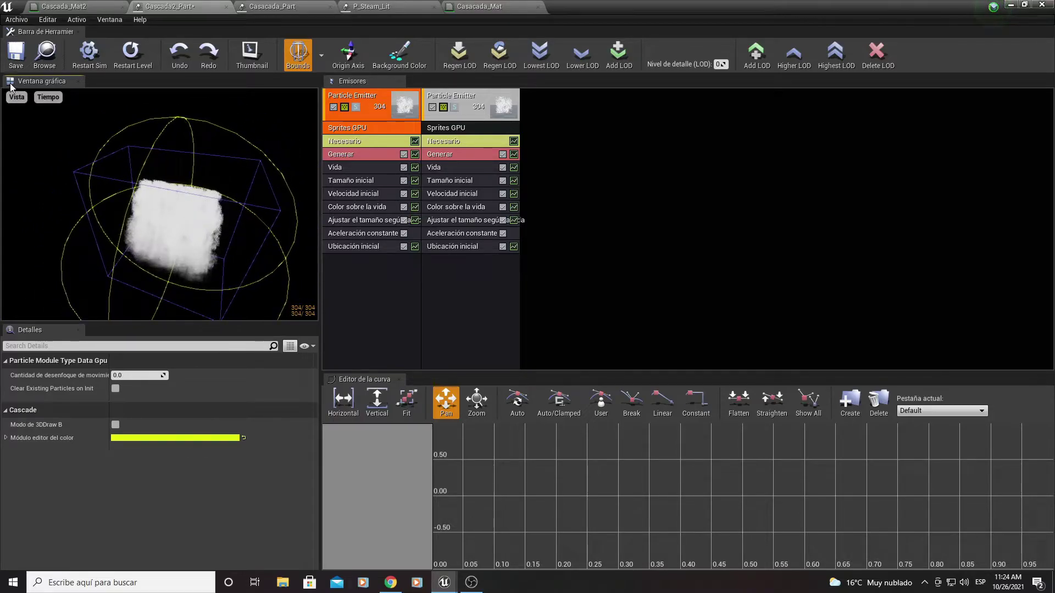
{"action": "left_click", "coordinate": [15, 59]}
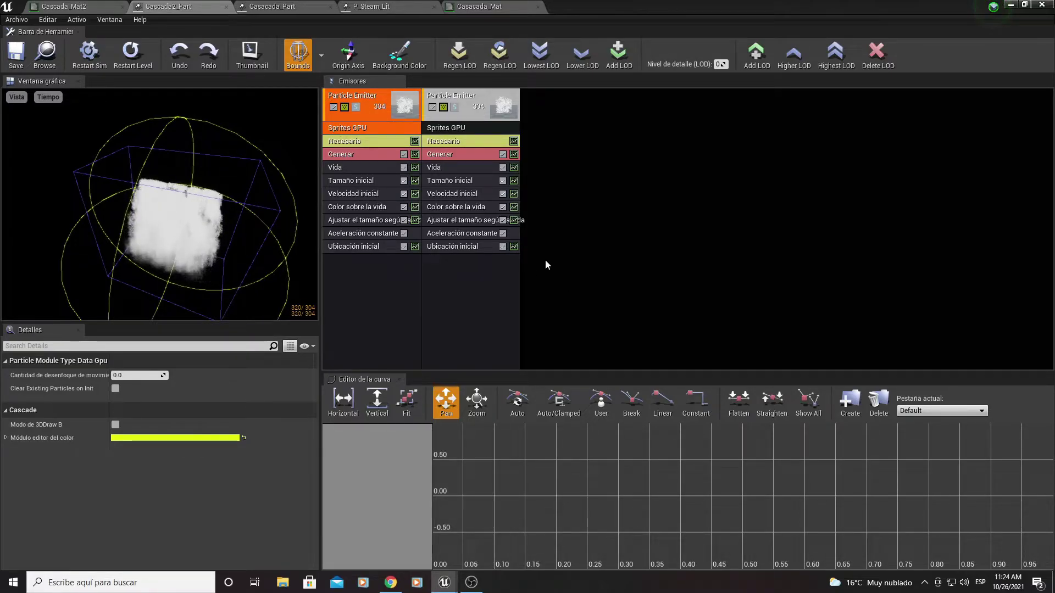
Step: Select the first emitter's Vida (Lifetime) module
{"action": "left_click", "coordinate": [546, 265]}
{"action": "left_click", "coordinate": [371, 120]}
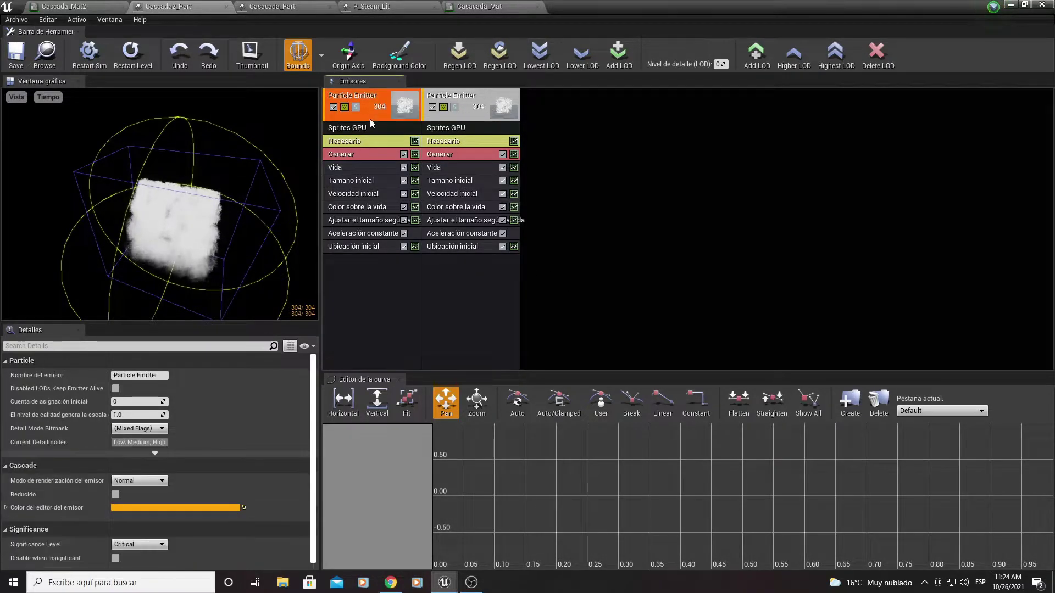
{"action": "left_click", "coordinate": [363, 129]}
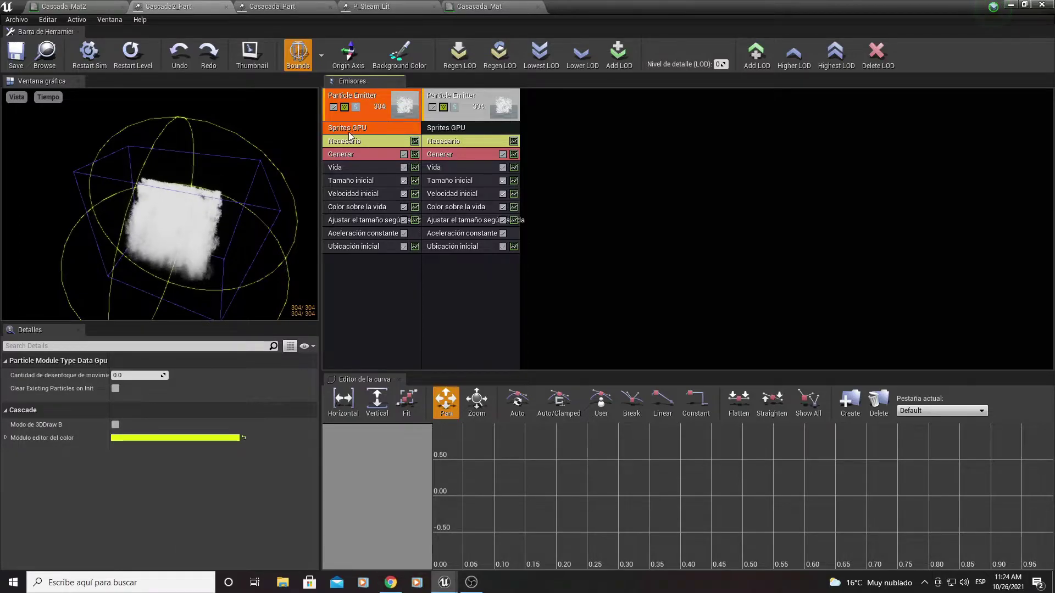
{"action": "left_click", "coordinate": [335, 156]}
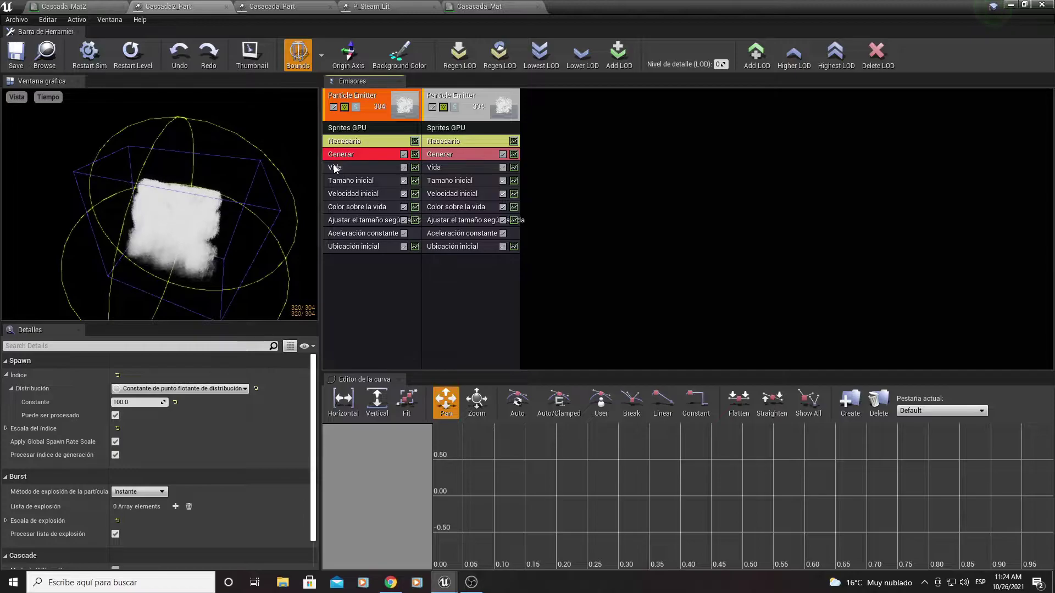
{"action": "left_click", "coordinate": [358, 166]}
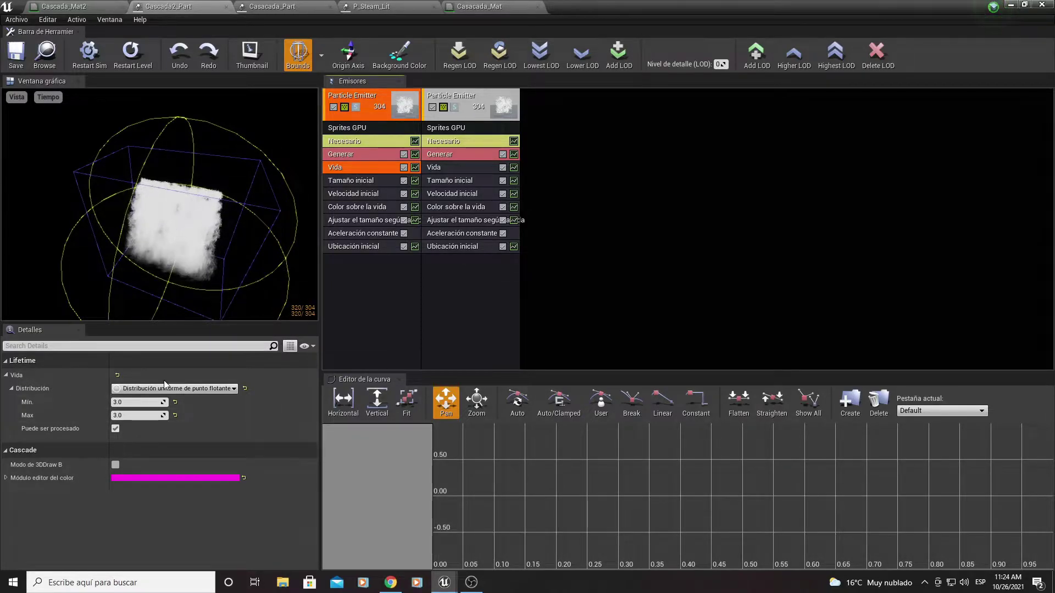
Step: Set the lifetime Min and Max both to 1
{"action": "left_click", "coordinate": [138, 401]}
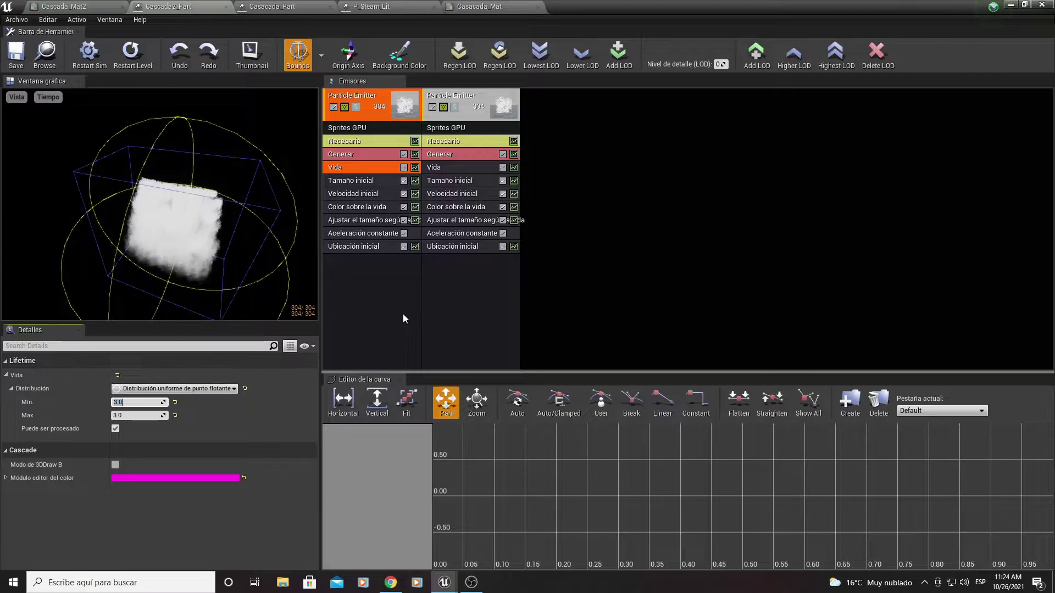
{"action": "type", "text": "1"}
{"action": "left_click", "coordinate": [148, 415]}
{"action": "type", "text": "1"}
{"action": "key", "text": "Return"}
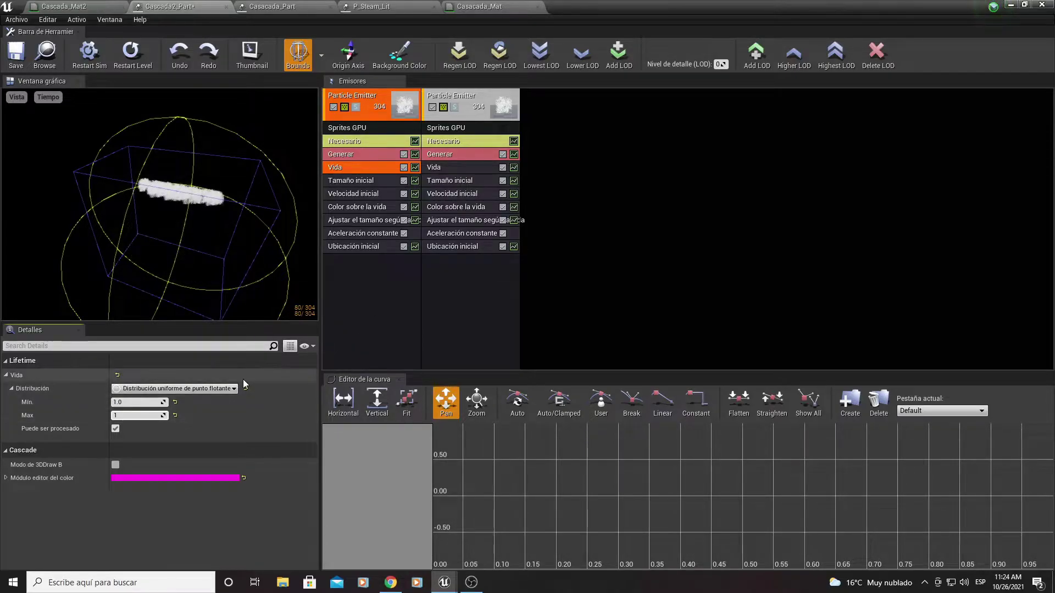
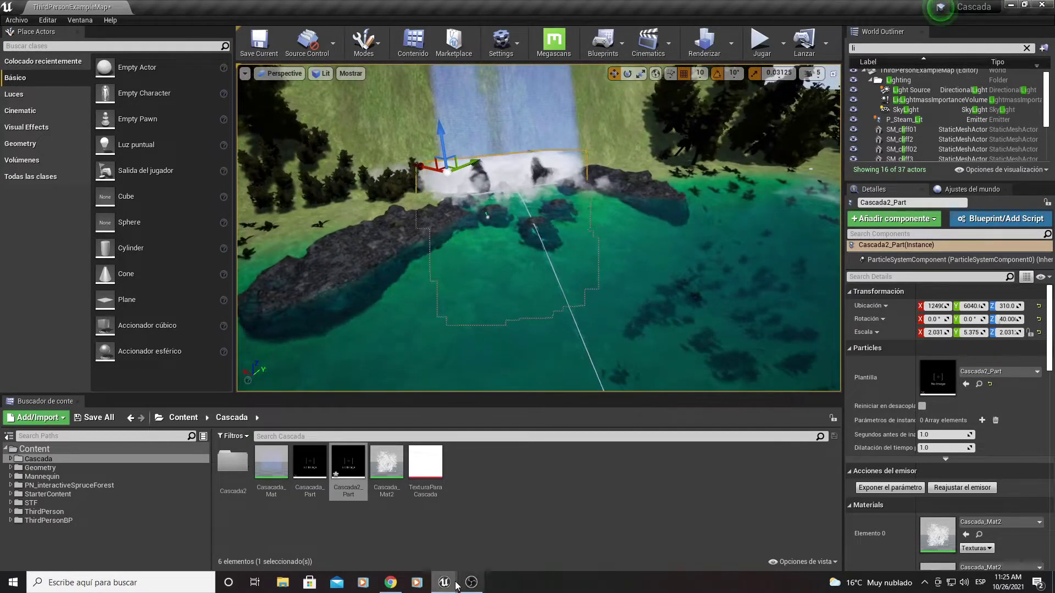
Step: In Cascade, set the mist emitter's Lifetime Min and Max to 0.2, then save Cascada2_Part
{"action": "left_click", "coordinate": [388, 530]}
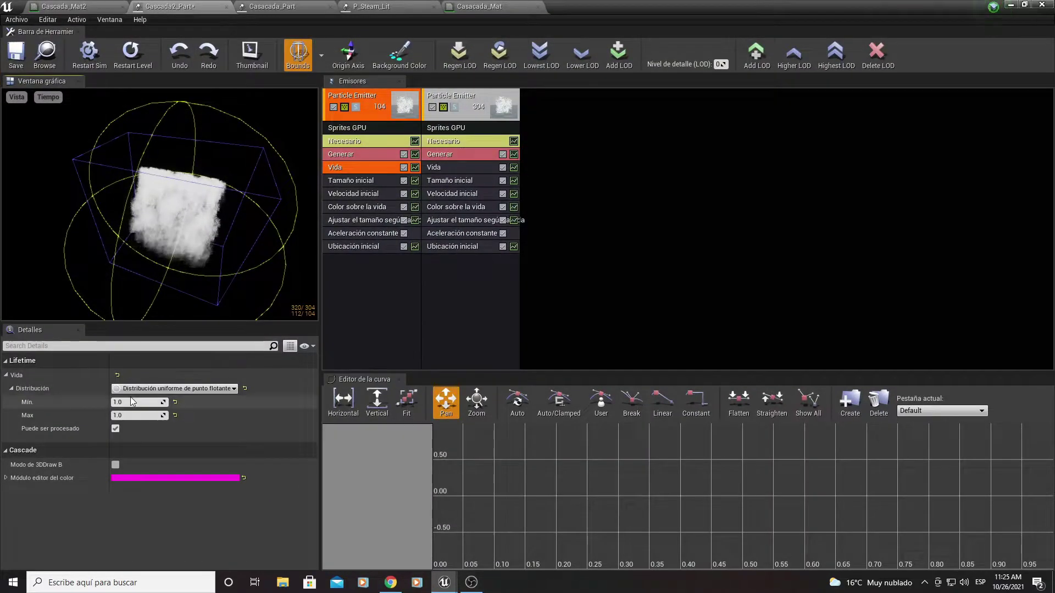
{"action": "left_click", "coordinate": [134, 403]}
{"action": "type", "text": "0"}
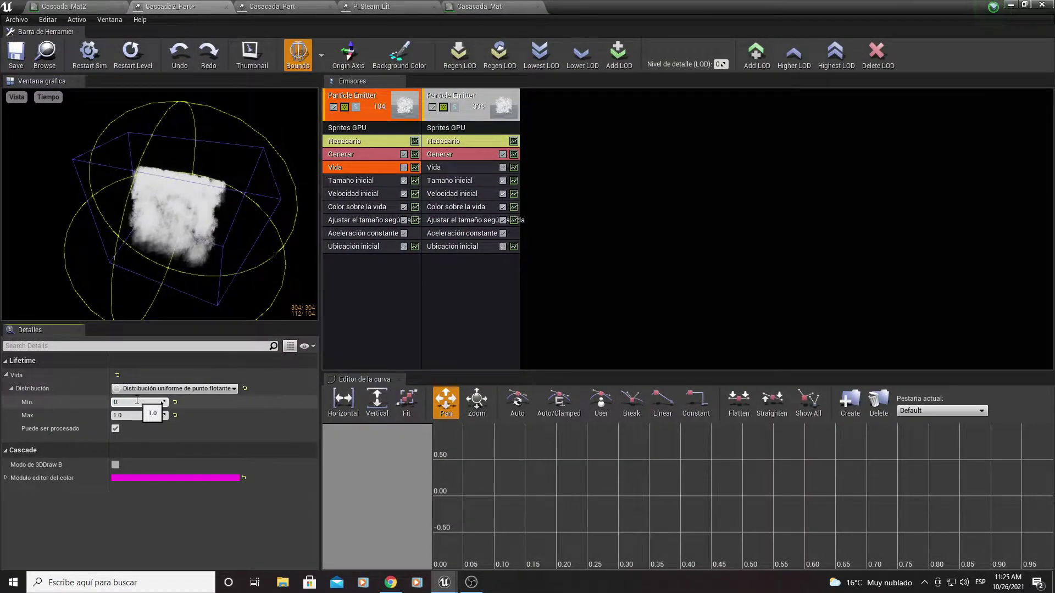
{"action": "key", "text": "BackSpace"}
{"action": "type", "text": "2"}
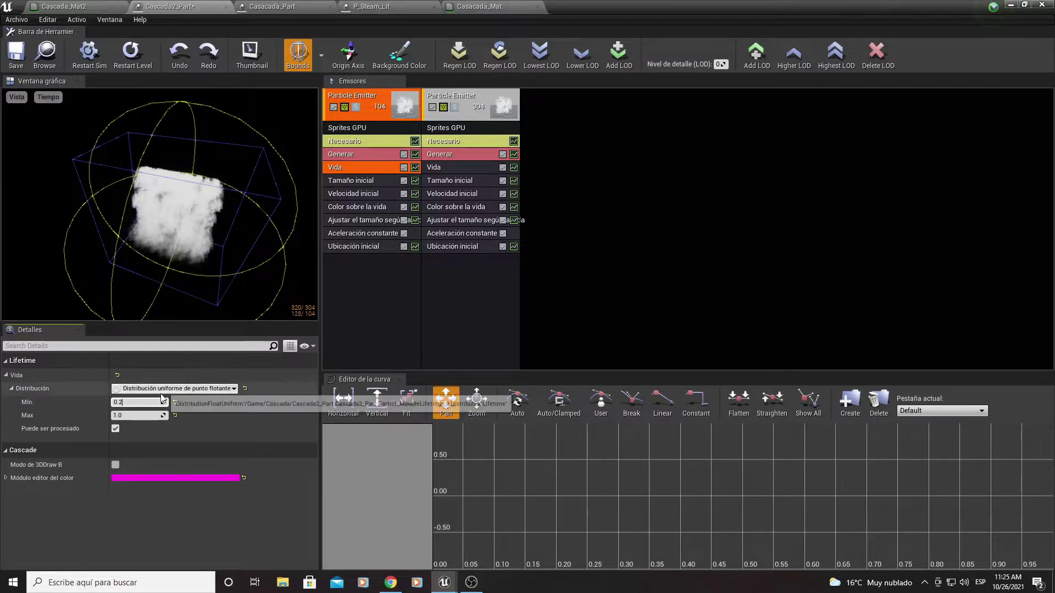
{"action": "key", "text": "Return"}
{"action": "left_click", "coordinate": [137, 416]}
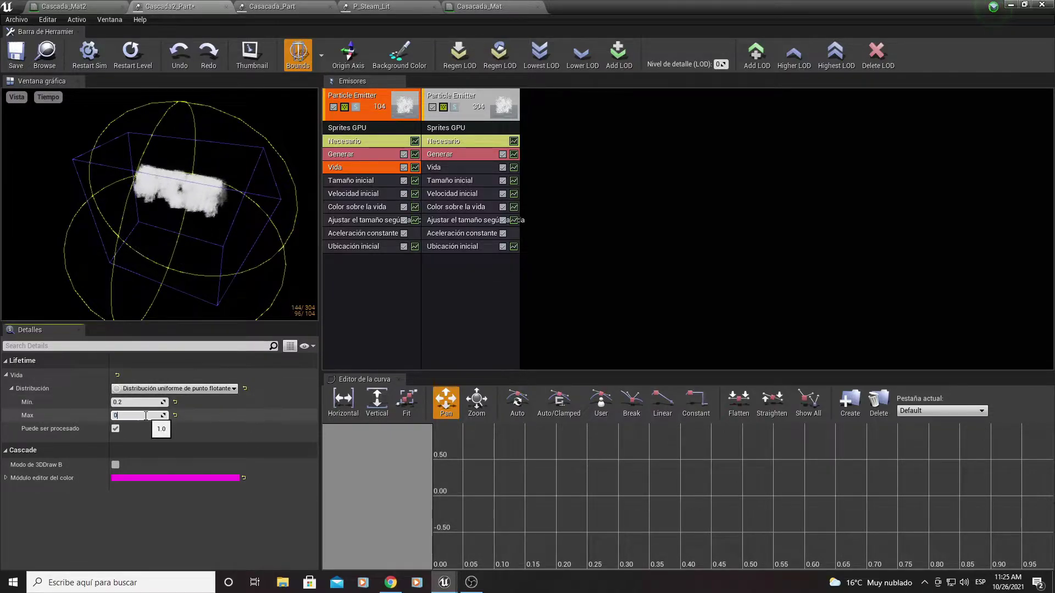
{"action": "type", "text": ".2"}
{"action": "key", "text": "Return"}
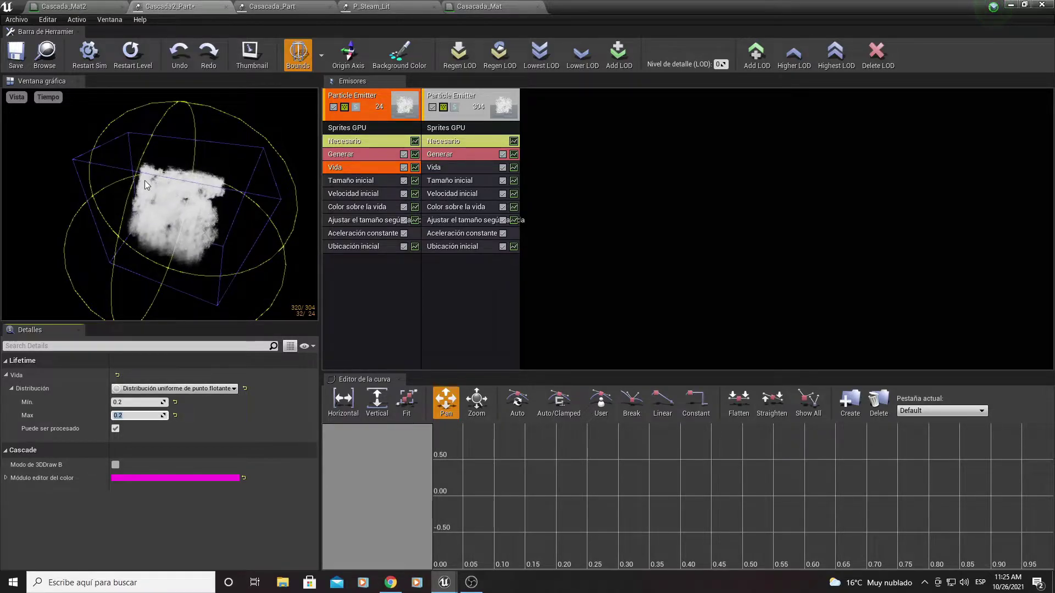
{"action": "left_click", "coordinate": [28, 56]}
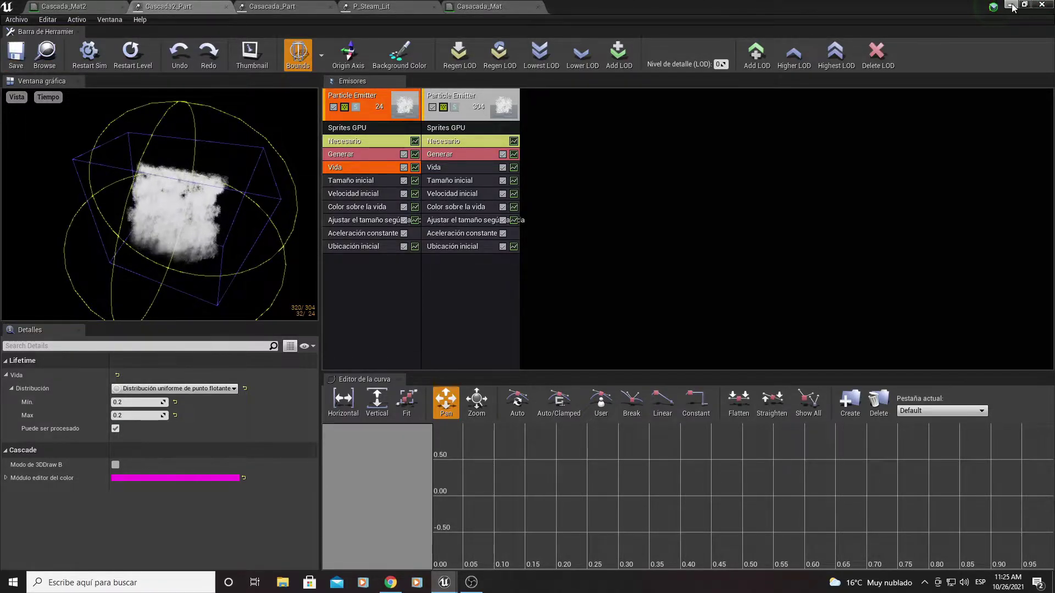
Step: Minimize Cascade and fly the viewport camera to face the waterfall base head-on
{"action": "left_click", "coordinate": [1011, 5]}
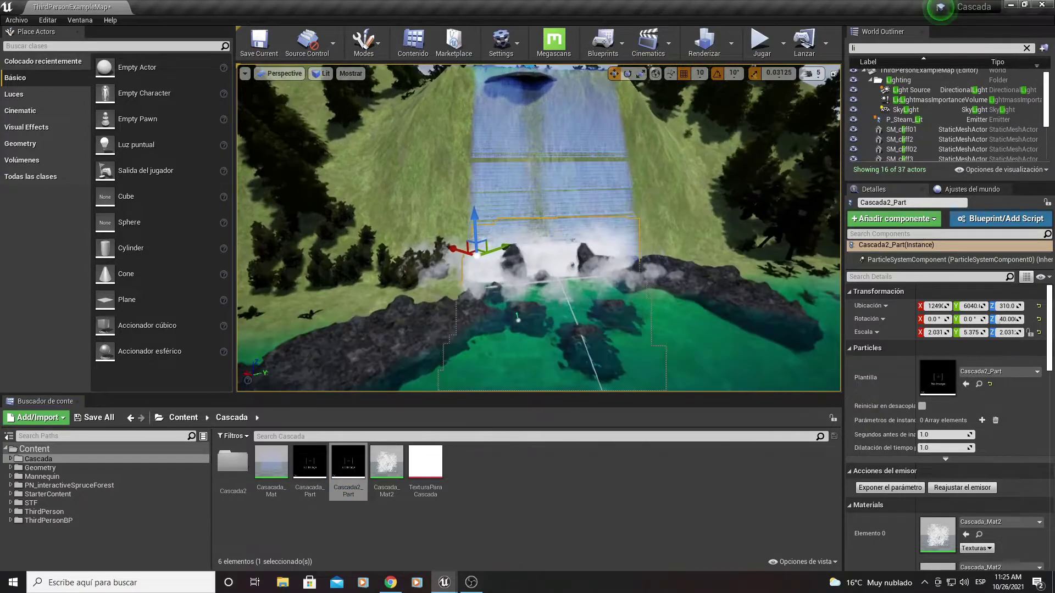
{"action": "left_click", "coordinate": [384, 195]}
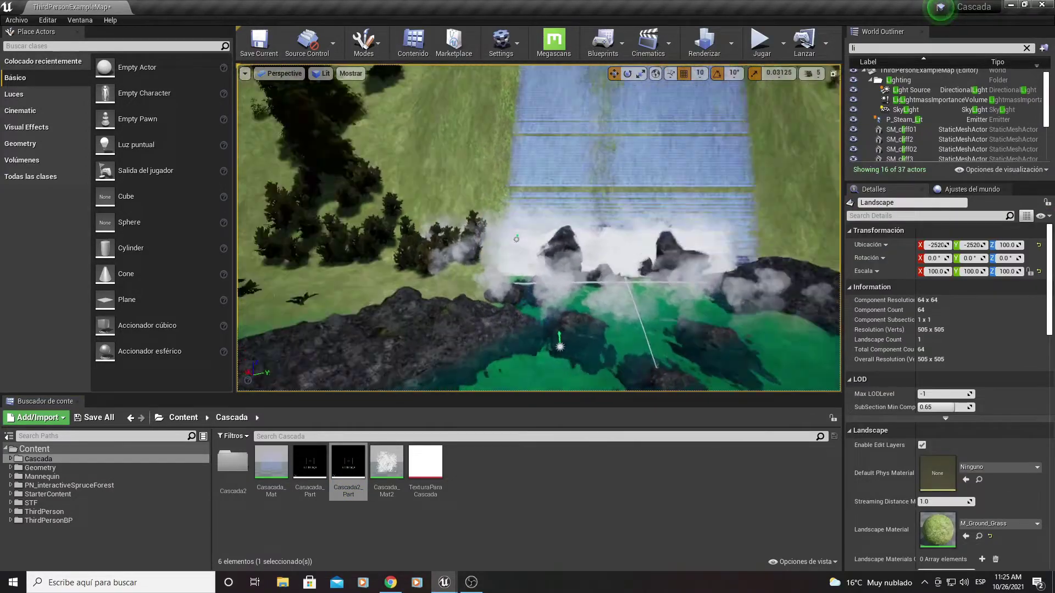
{"action": "right_click_drag", "start_coordinate": [559, 341], "coordinate": [558, 341]}
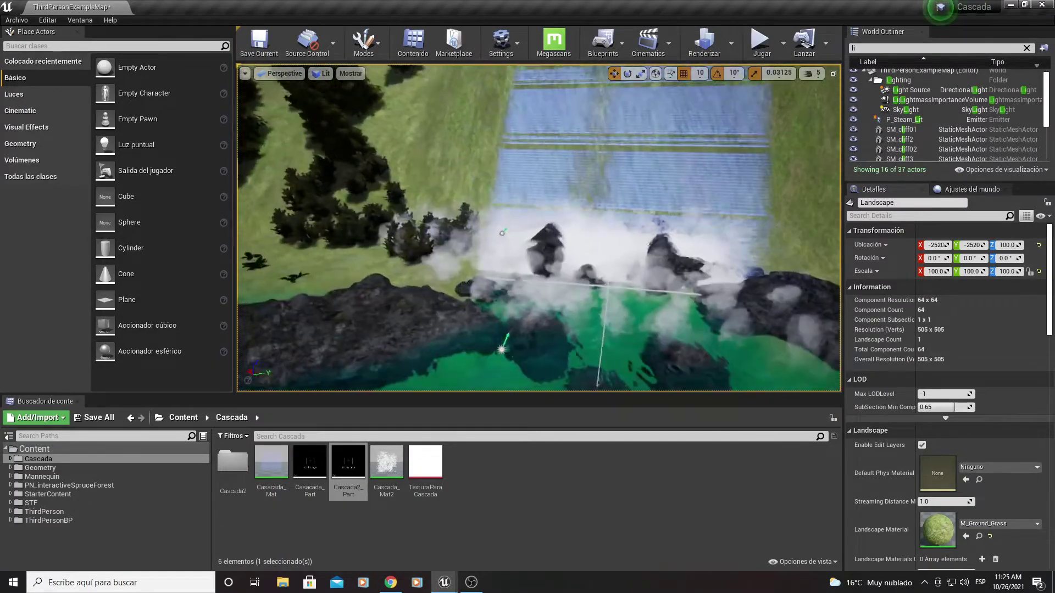
{"action": "right_click_drag", "start_coordinate": [524, 196], "coordinate": [525, 196]}
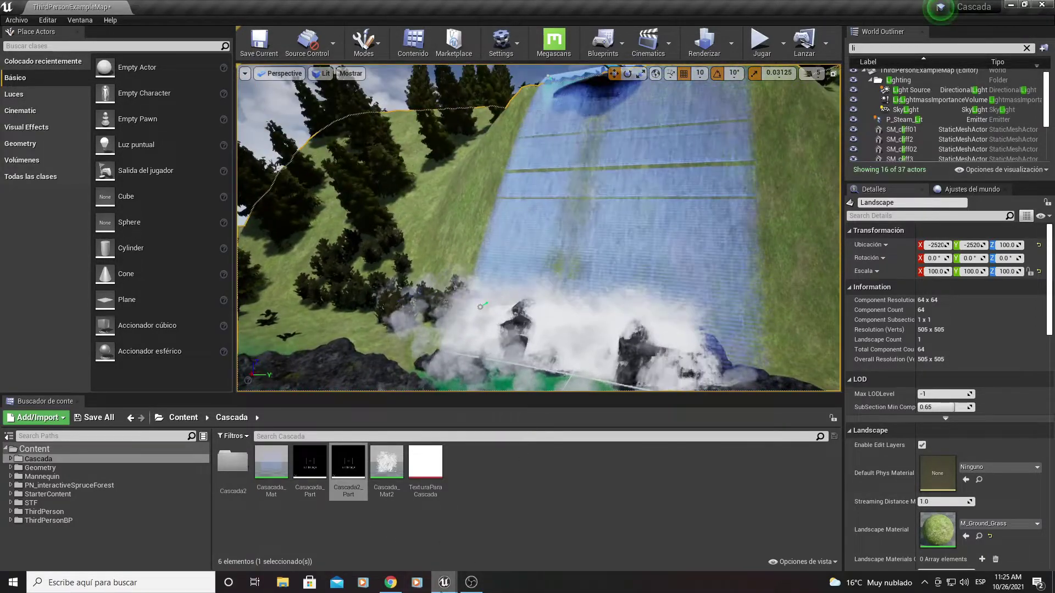
Step: Restore Cascade and review Initial Size, Initial Velocity, Color Over Life, and Size By Life (0.5 to 2.0)
{"action": "mouse_move", "coordinate": [445, 584]}
{"action": "left_click", "coordinate": [488, 536]}
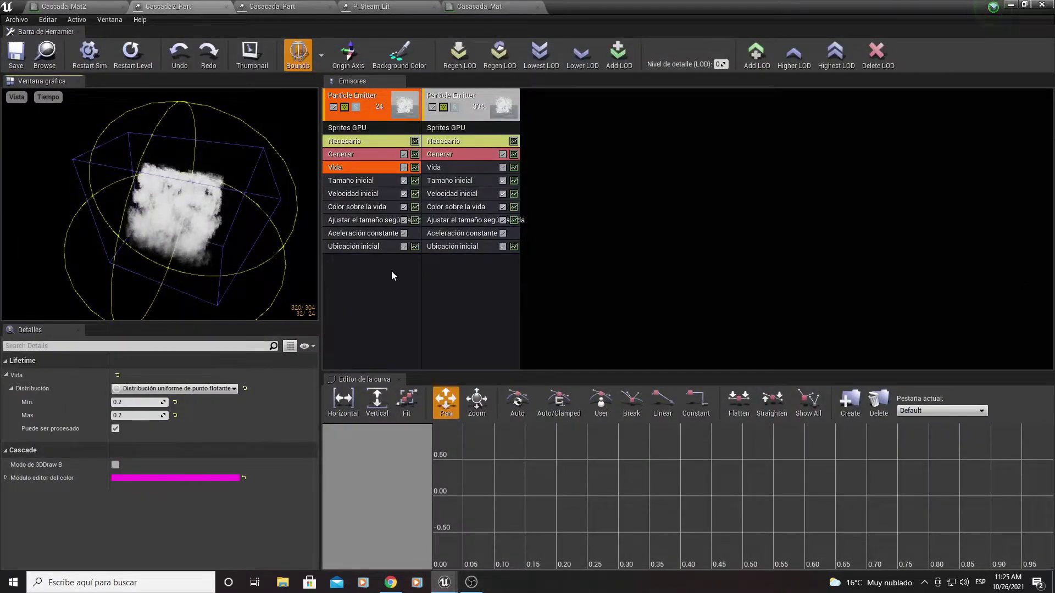
{"action": "left_click", "coordinate": [347, 183]}
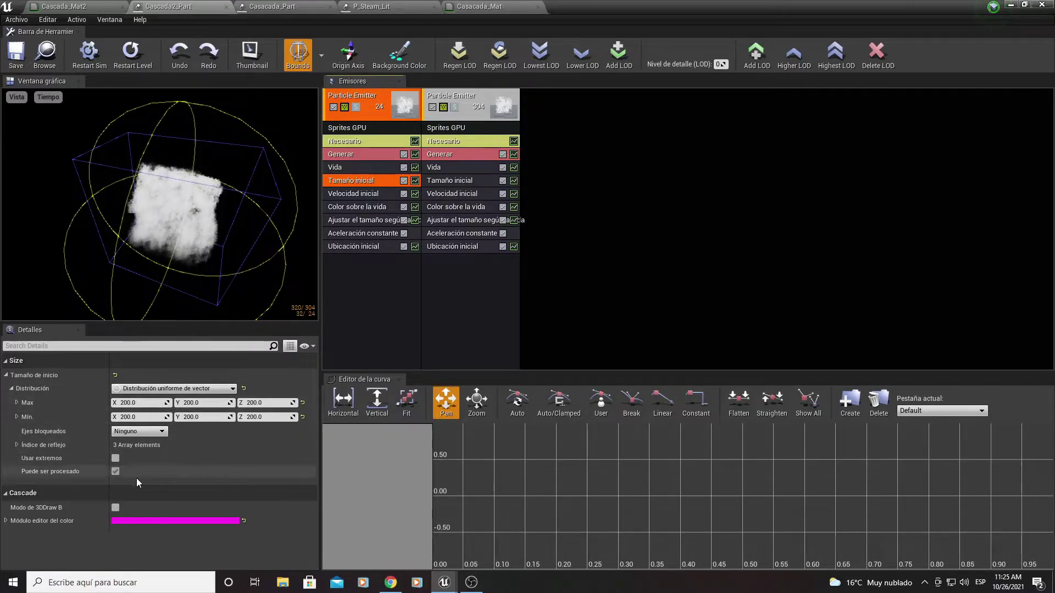
{"action": "left_click", "coordinate": [348, 196]}
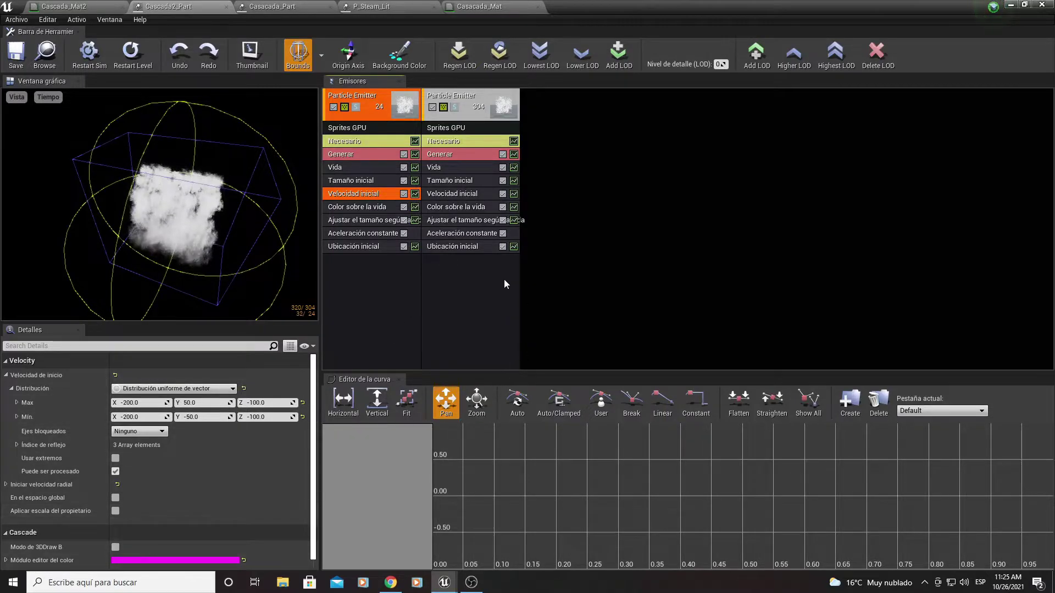
{"action": "left_click", "coordinate": [346, 210]}
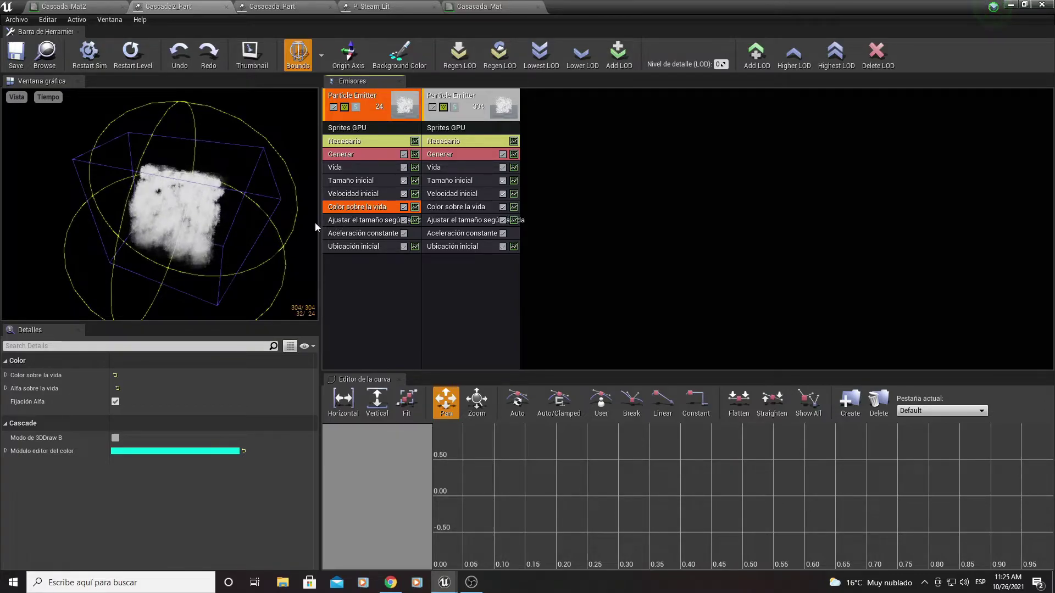
{"action": "left_click", "coordinate": [345, 223]}
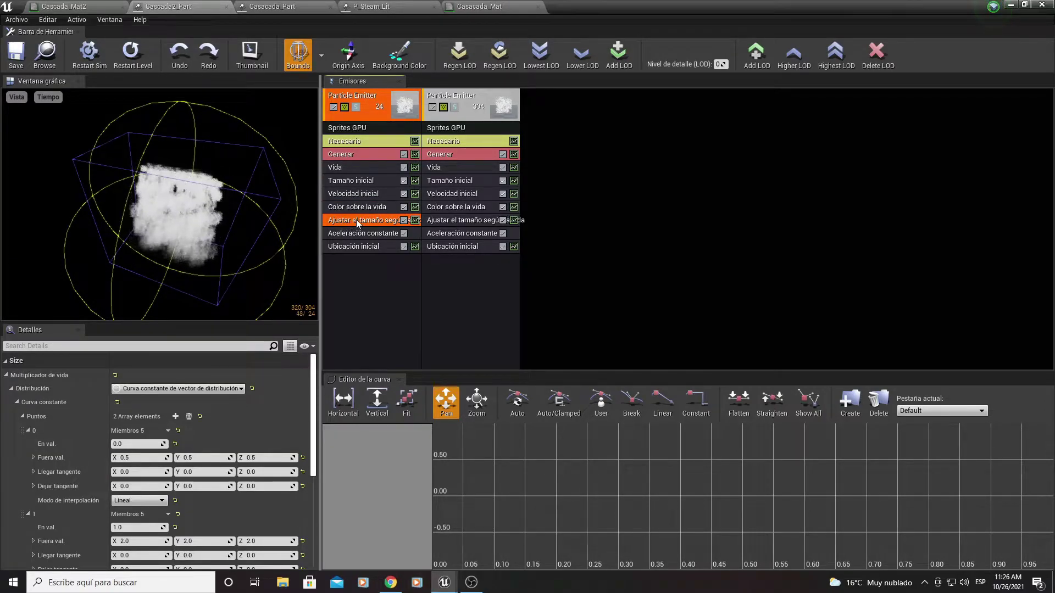
{"action": "right_click", "coordinate": [355, 290]}
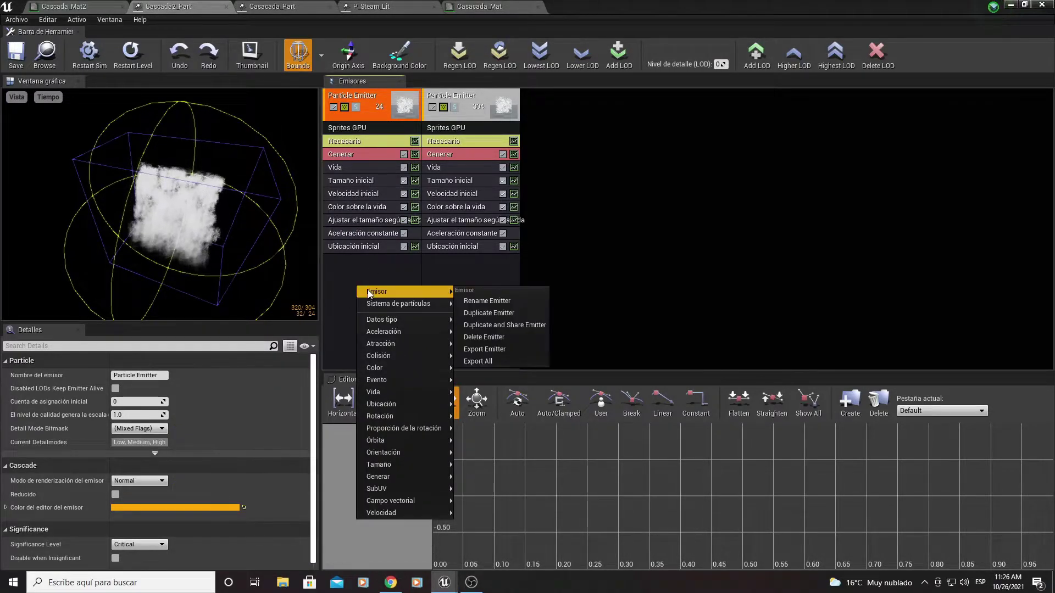
{"action": "right_click", "coordinate": [343, 270]}
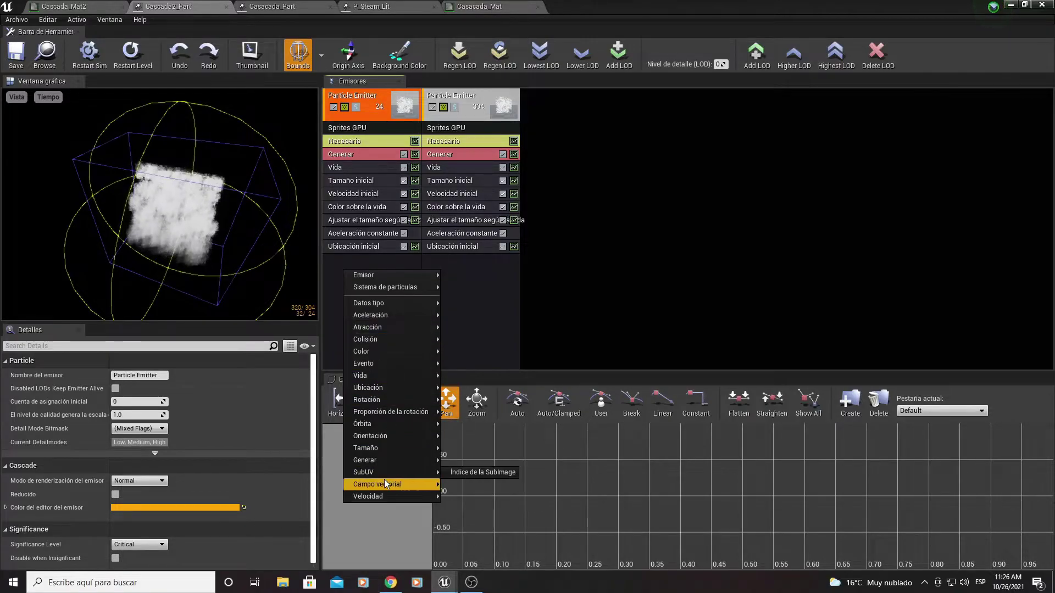
{"action": "mouse_move", "coordinate": [383, 447]}
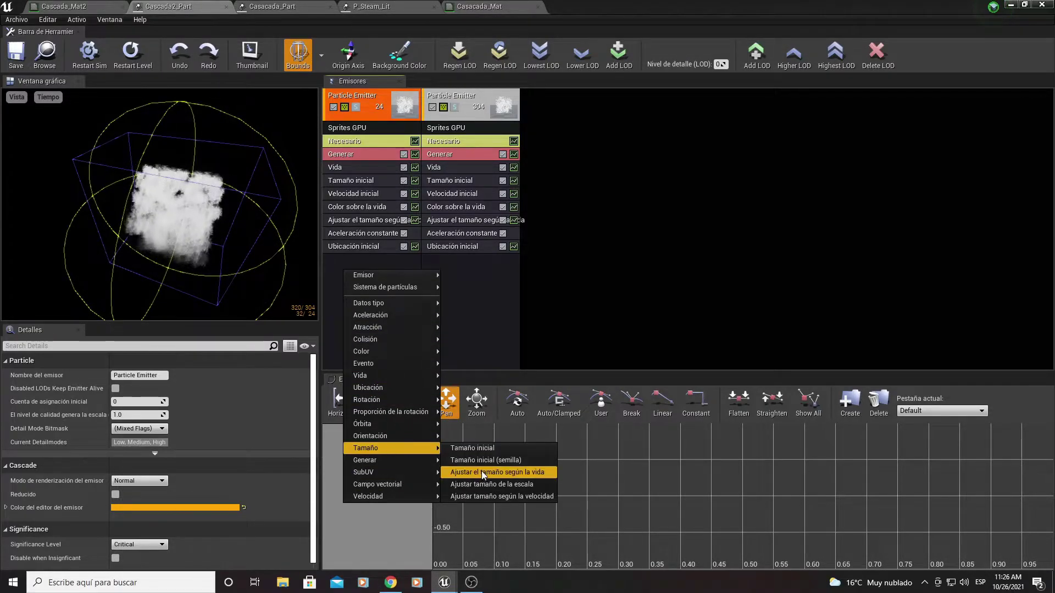
{"action": "left_click", "coordinate": [522, 471]}
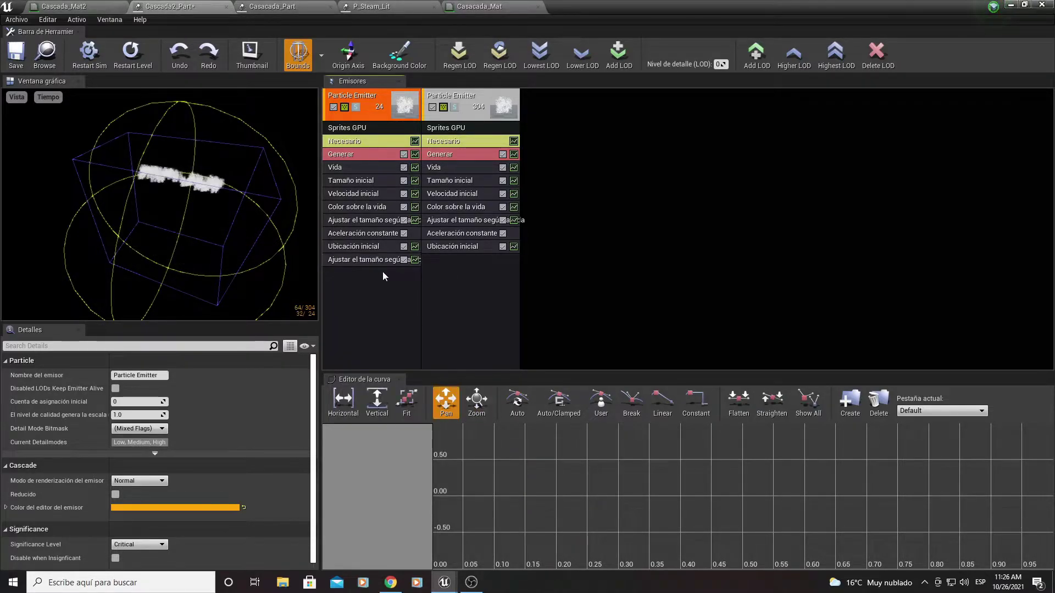
{"action": "left_click", "coordinate": [364, 261]}
{"action": "key", "text": "Delete"}
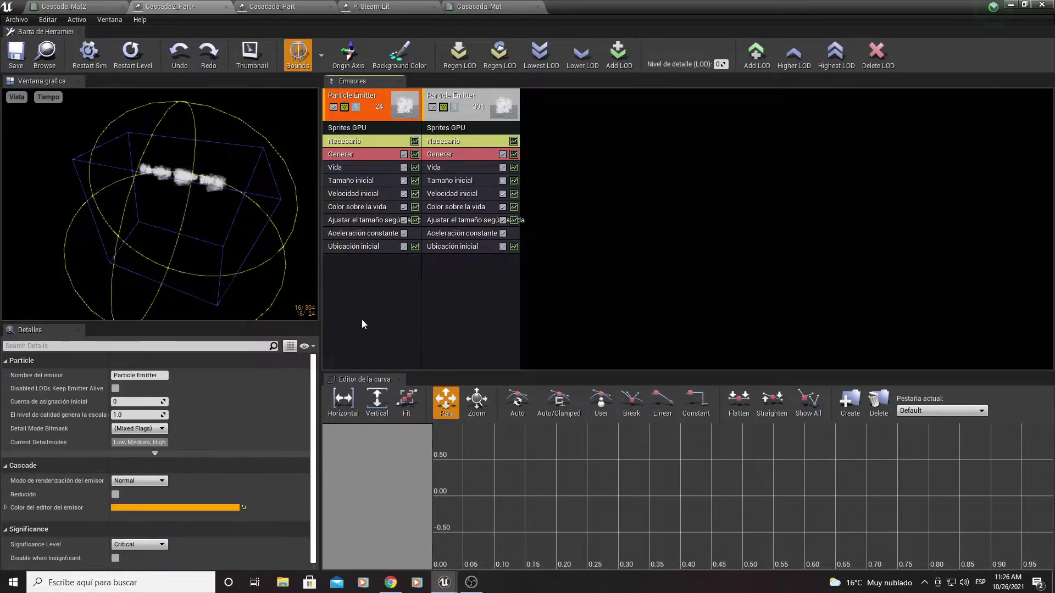
{"action": "left_click", "coordinate": [370, 220]}
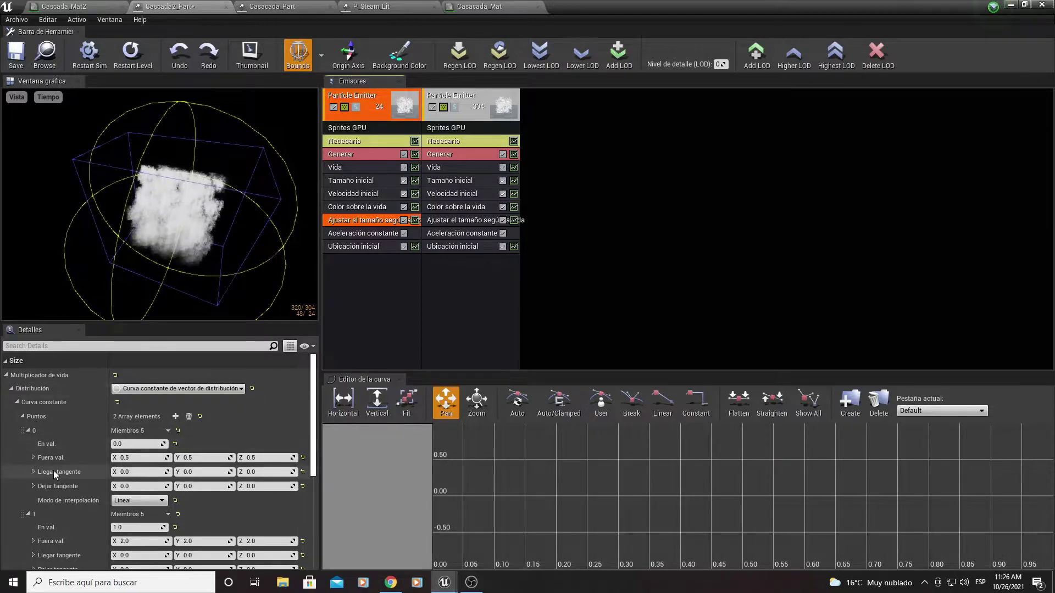
Step: Browse Acceleration > Const Acceleration, then show the Const Acceleration module's Z value of -300
{"action": "scroll", "coordinate": [54, 471], "scroll_direction": "down", "scroll_amount": 2}
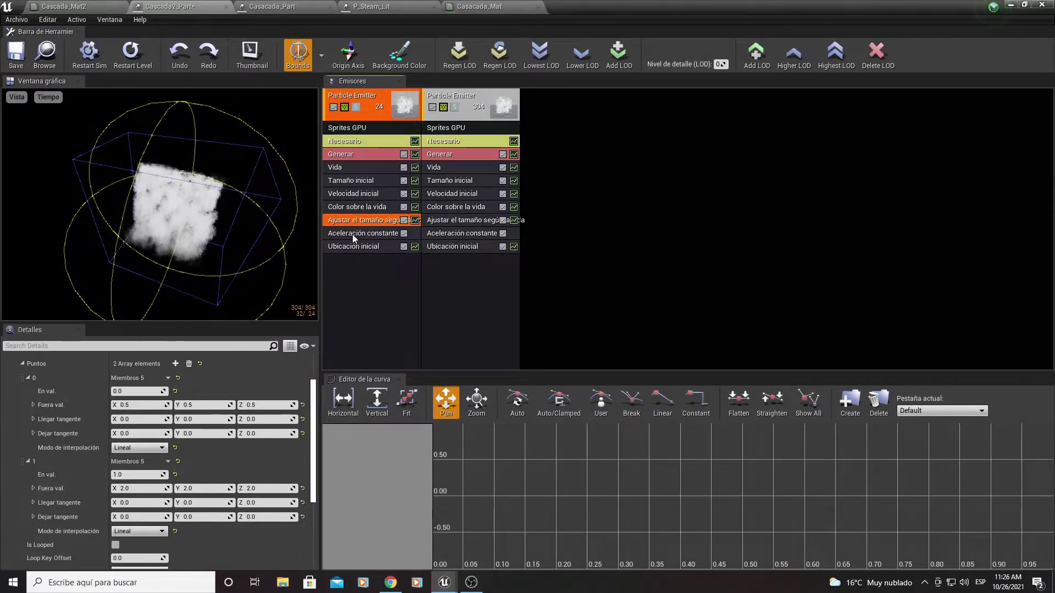
{"action": "left_click", "coordinate": [357, 255]}
{"action": "right_click", "coordinate": [351, 290]}
{"action": "mouse_move", "coordinate": [385, 311]}
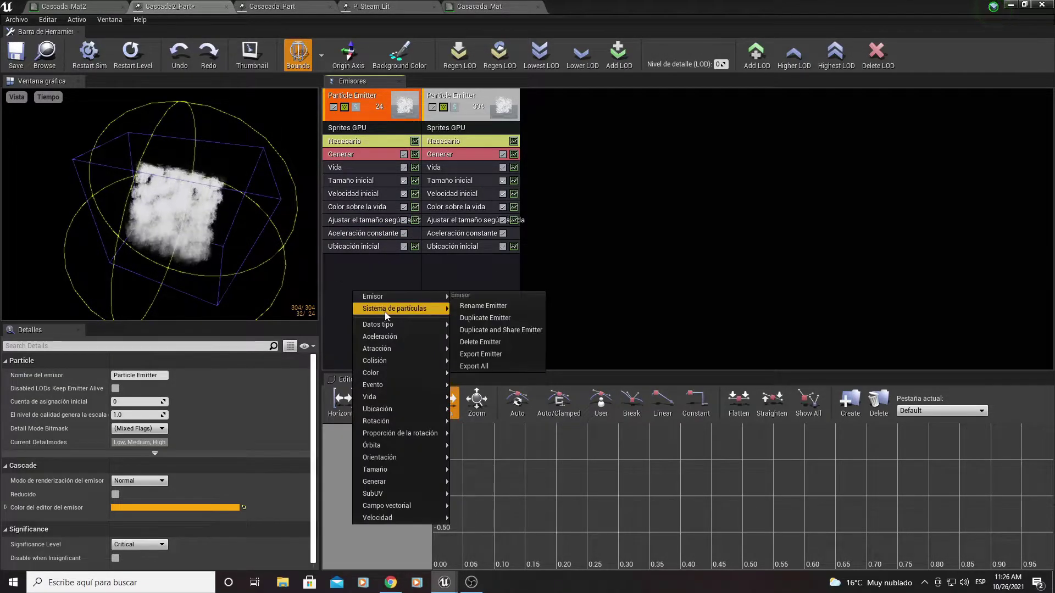
{"action": "mouse_move", "coordinate": [390, 337]}
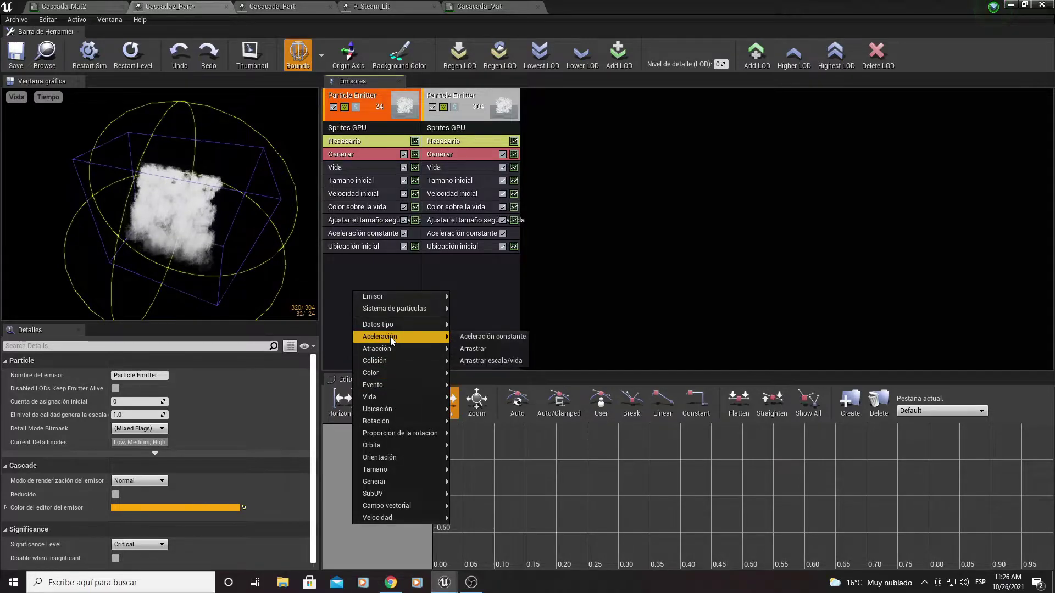
{"action": "left_click", "coordinate": [351, 233]}
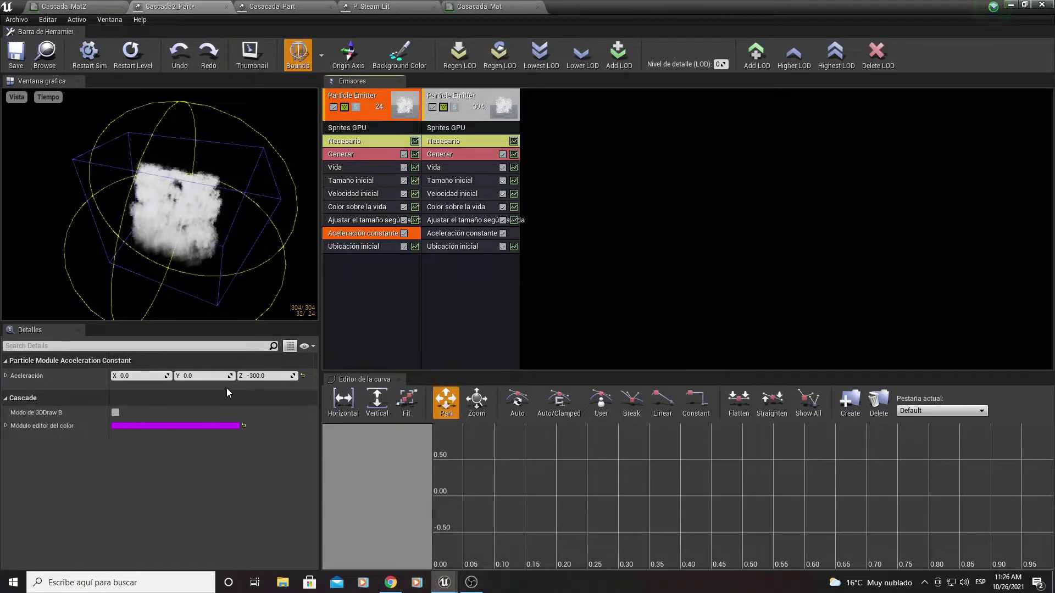
Step: Browse the emitter's module menu without adding anything, then show the Ubicación inicial settings (Max Y 1500)
{"action": "left_click", "coordinate": [359, 251]}
{"action": "right_click", "coordinate": [348, 295]}
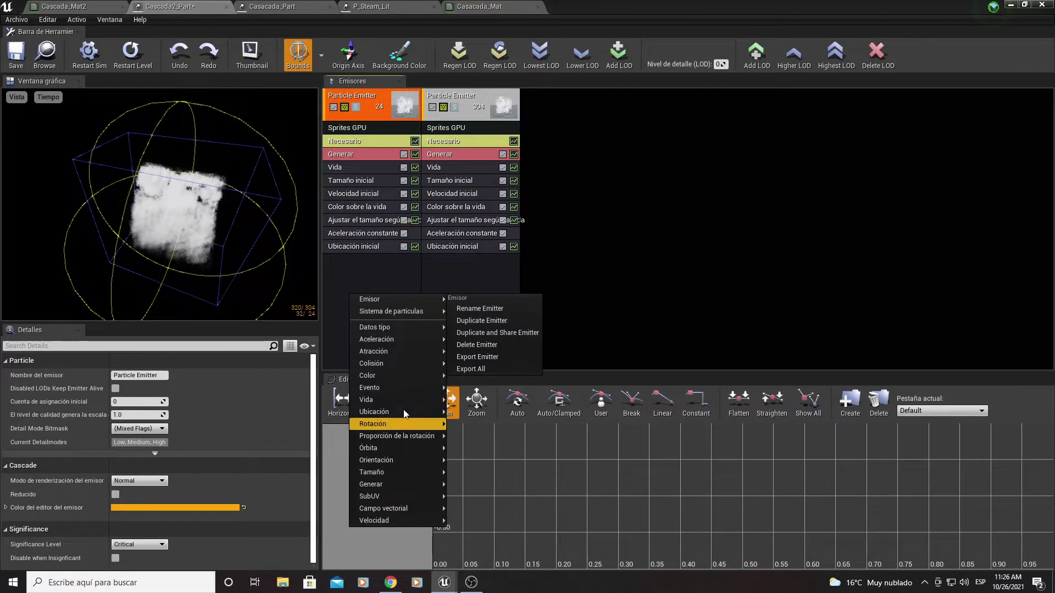
{"action": "mouse_move", "coordinate": [394, 365]}
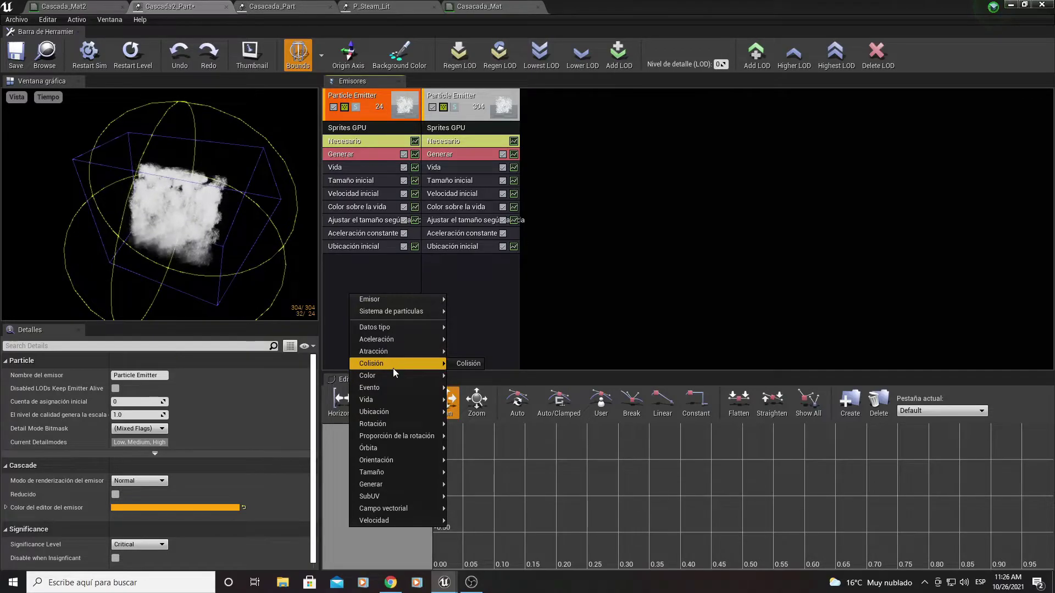
{"action": "mouse_move", "coordinate": [379, 423]}
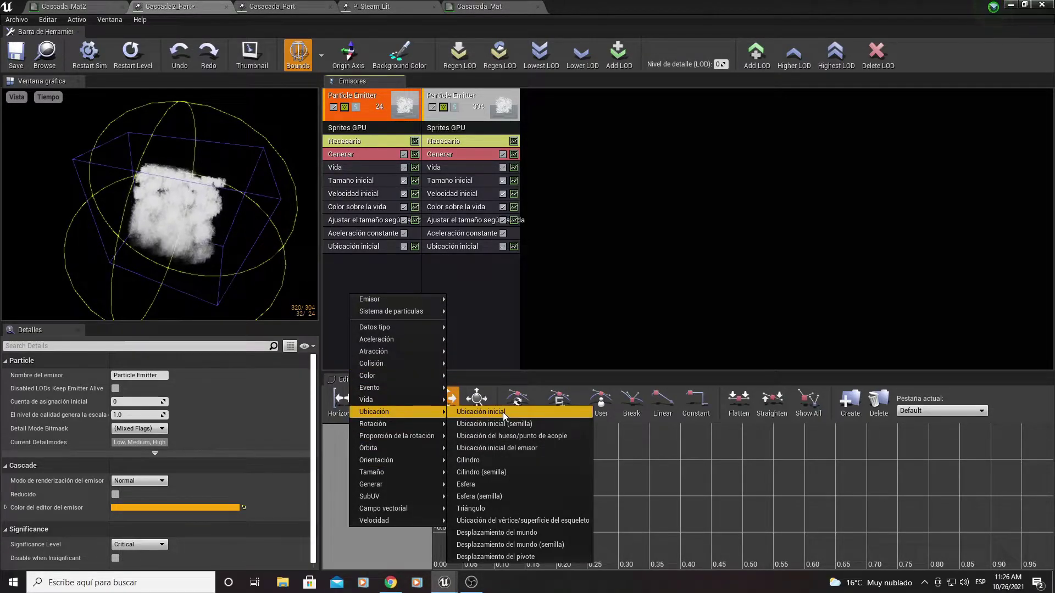
{"action": "left_click", "coordinate": [368, 266]}
{"action": "left_click", "coordinate": [357, 249]}
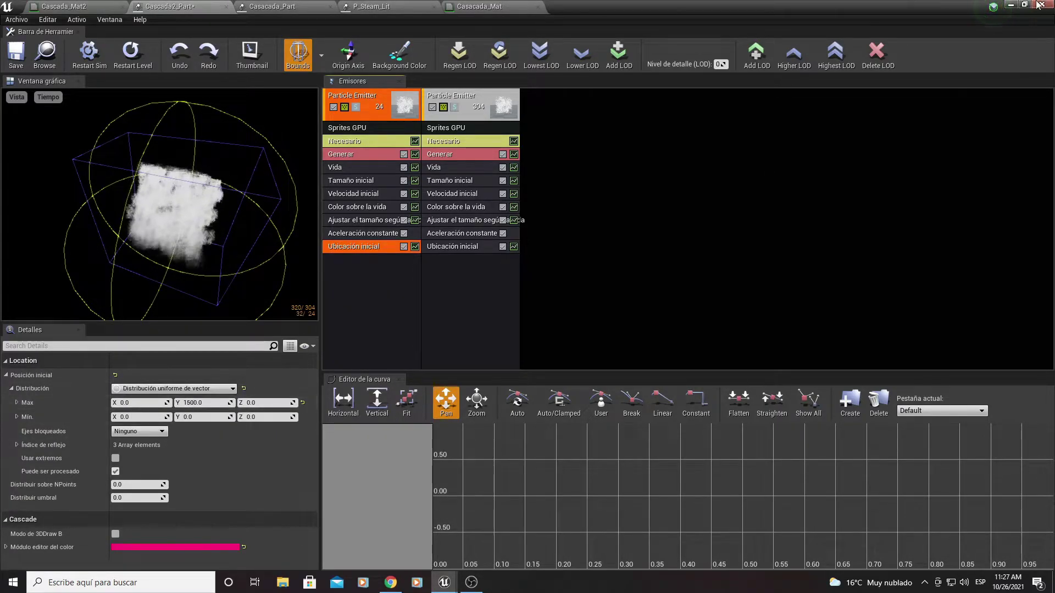
Step: Switch Cascade away and pull the viewport back over the waterfall base
{"action": "left_click", "coordinate": [1013, 6]}
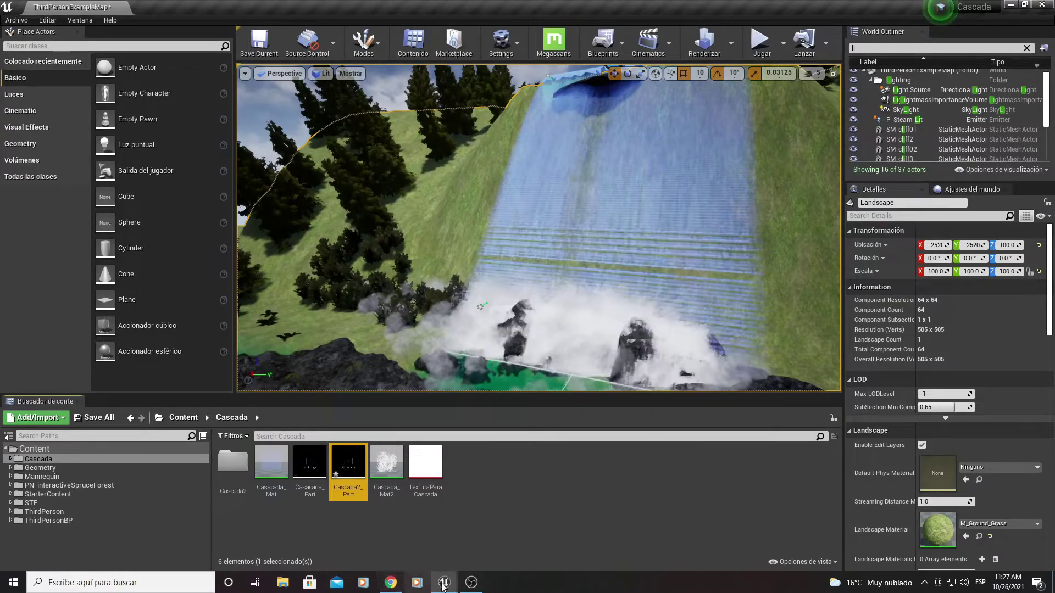
{"action": "mouse_move", "coordinate": [451, 585]}
{"action": "left_click", "coordinate": [480, 527]}
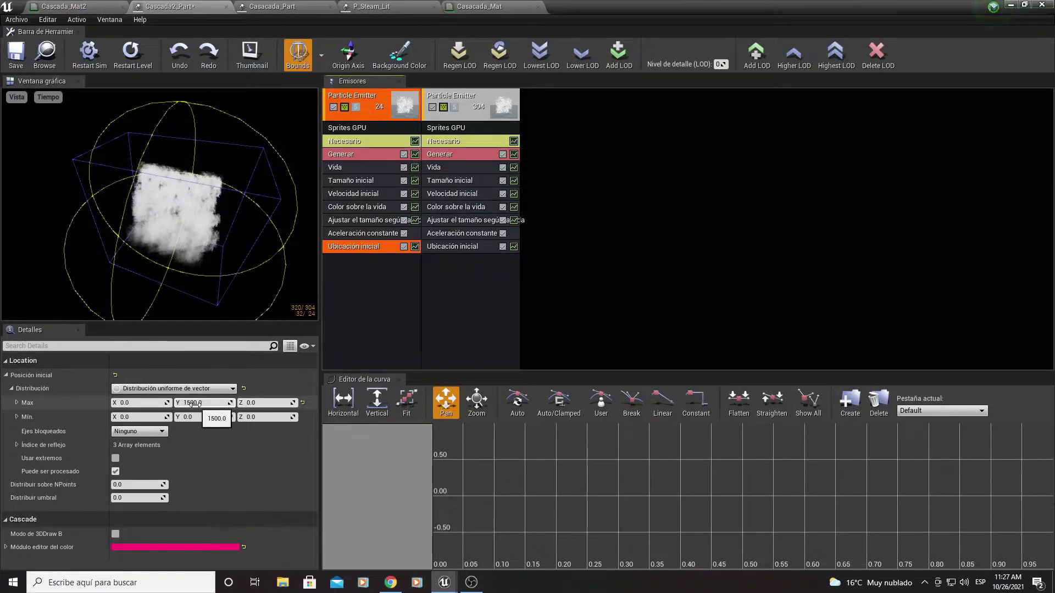
{"action": "left_click", "coordinate": [1012, 5]}
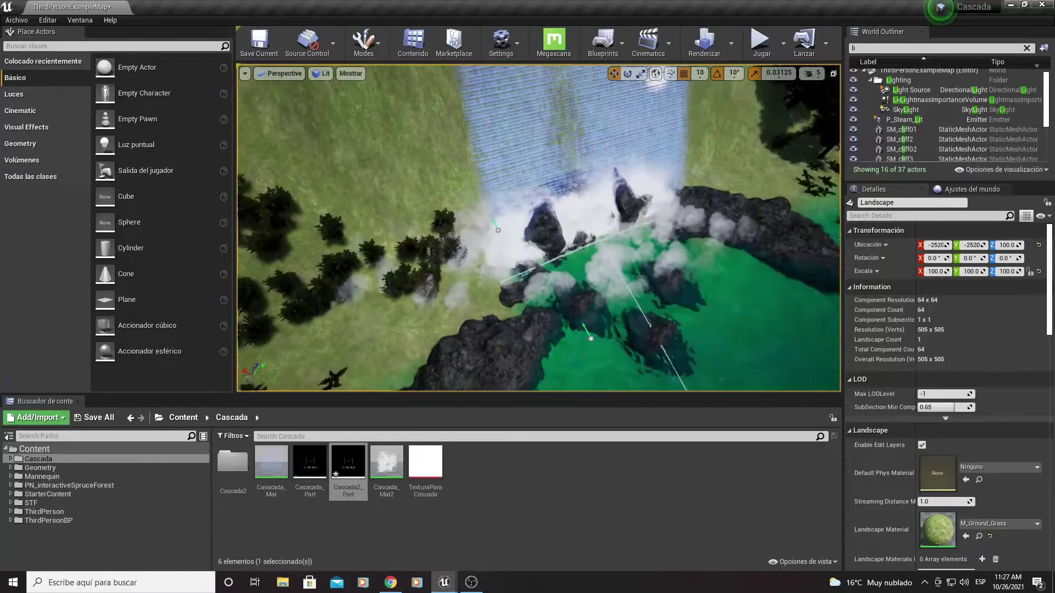
{"action": "right_click_drag", "start_coordinate": [502, 219], "coordinate": [501, 219]}
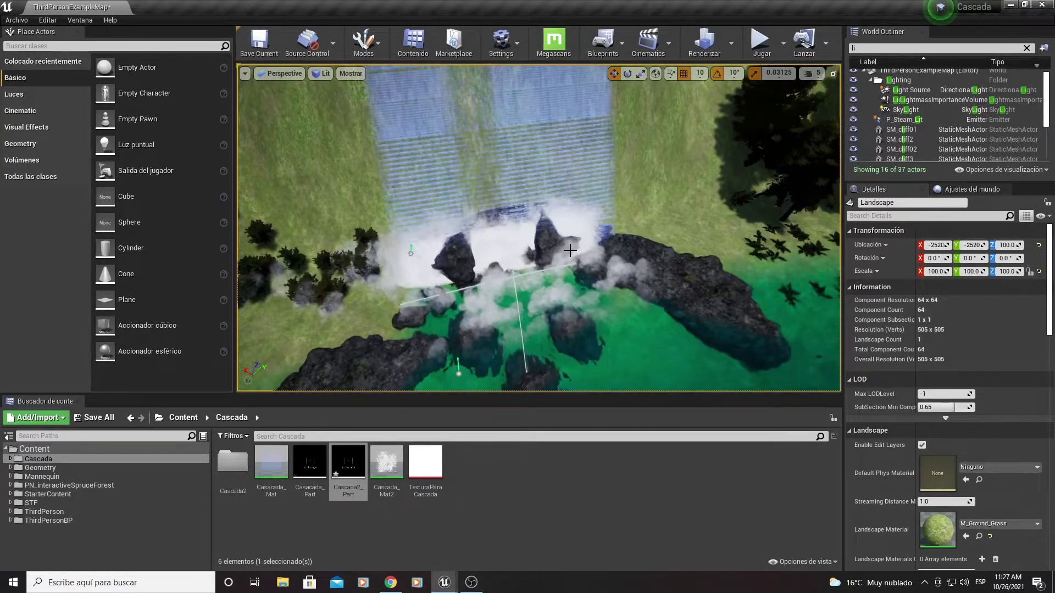
Step: Set Ubicación inicial Max Y to 2000 in Cascada2_Part and minimize Cascade to view the result
{"action": "mouse_move", "coordinate": [450, 589]}
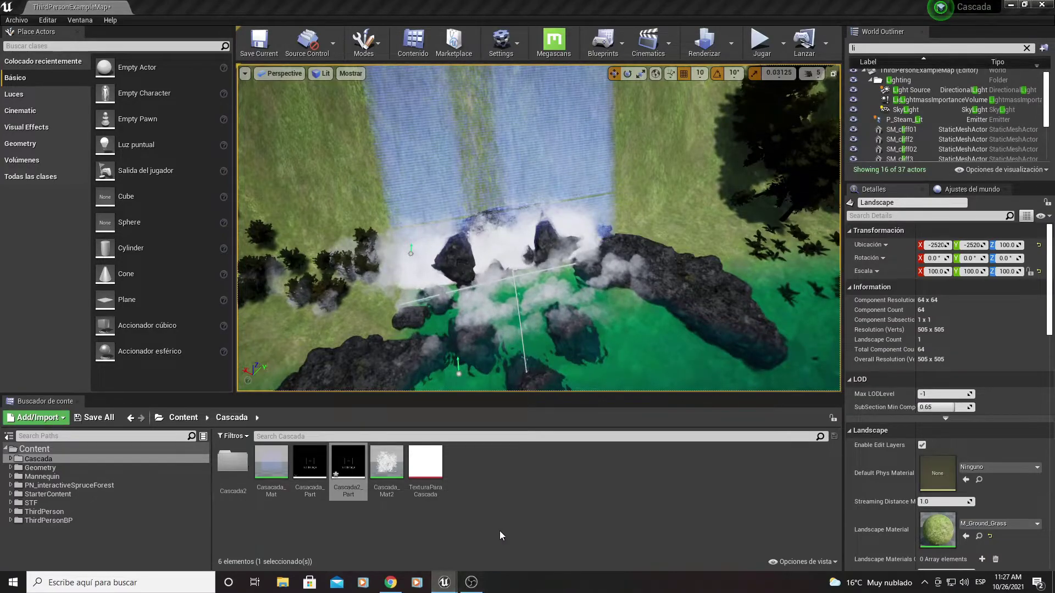
{"action": "left_click", "coordinate": [499, 530]}
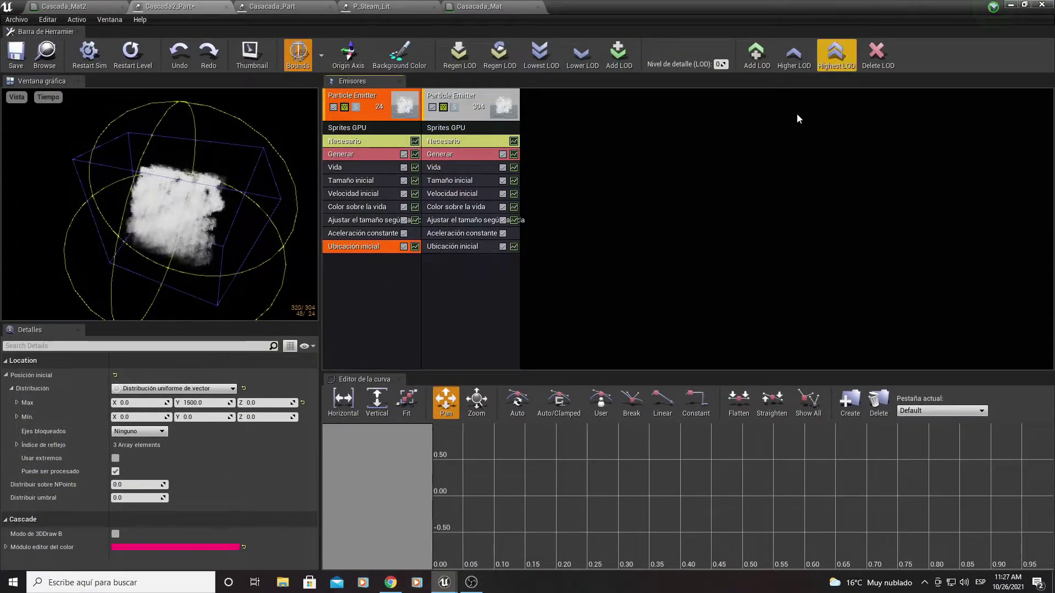
{"action": "left_click", "coordinate": [203, 403]}
{"action": "type", "text": "2"}
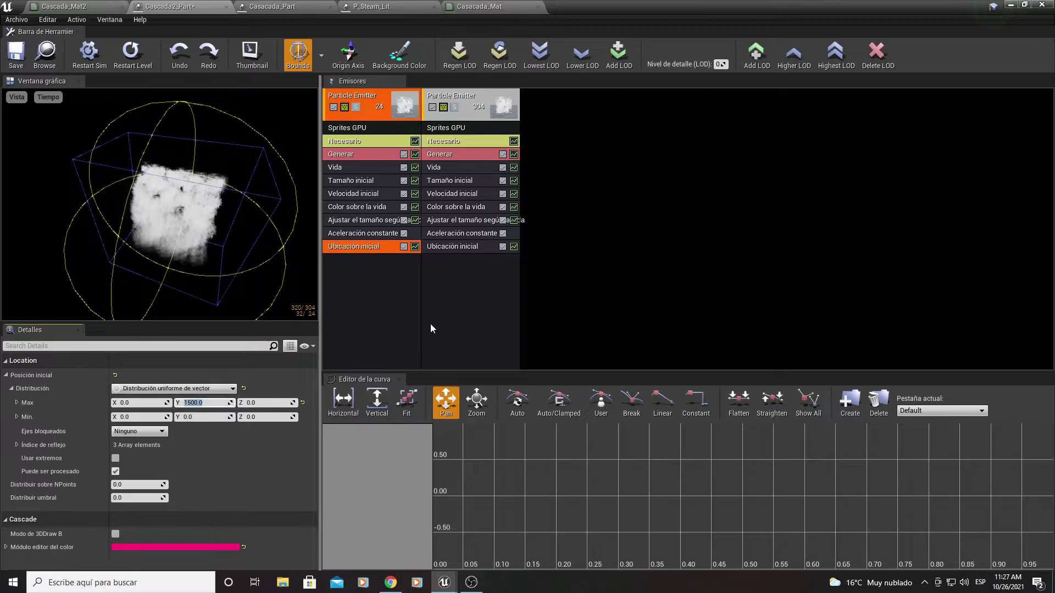
{"action": "type", "text": "000"}
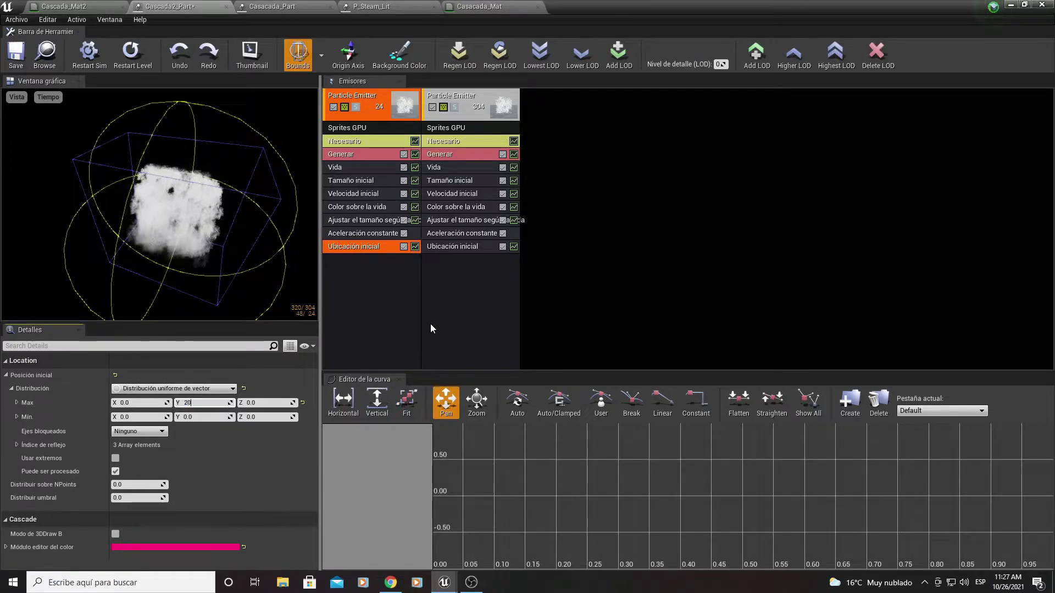
{"action": "key", "text": "Return"}
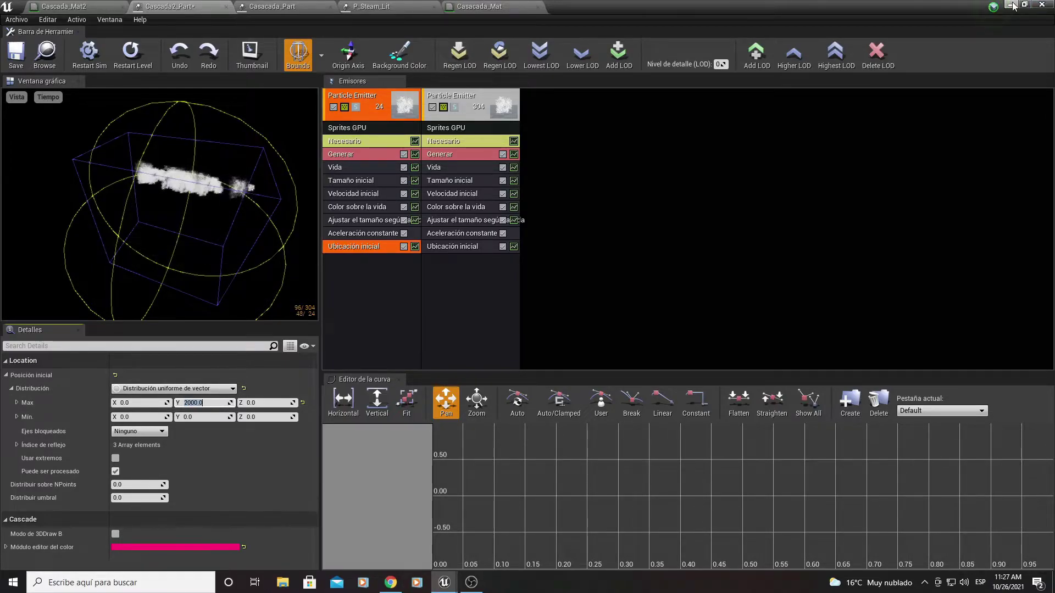
{"action": "left_click", "coordinate": [1014, 6]}
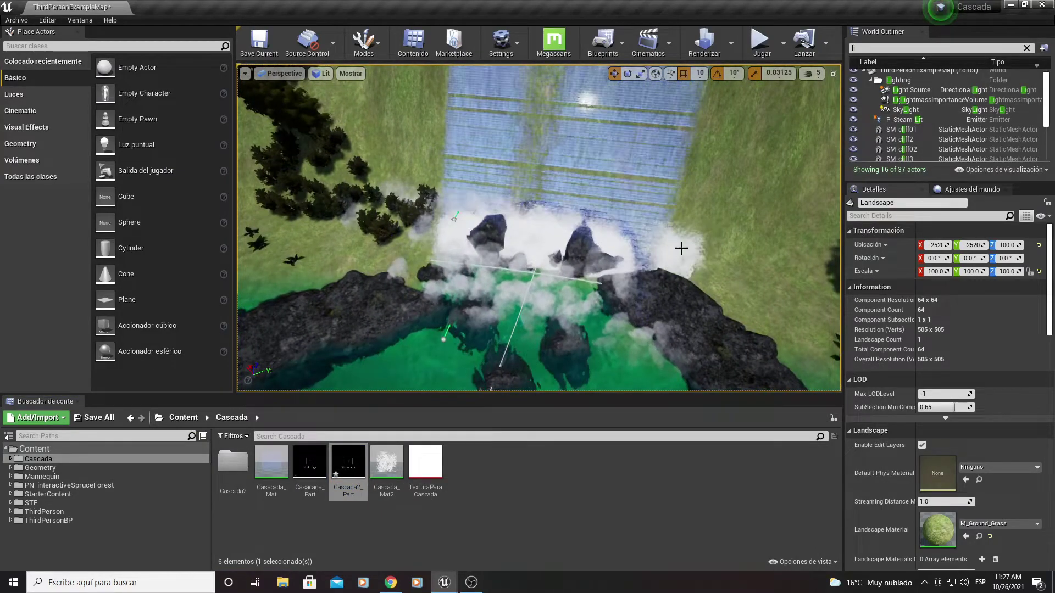
Step: Inspect the waterfall's emitters in the viewport: Casacada_Part, P_Steam_Lit, and Cascada2_Part
{"action": "right_click_drag", "start_coordinate": [680, 247], "coordinate": [680, 248]}
{"action": "right_click_drag", "start_coordinate": [472, 249], "coordinate": [472, 249]}
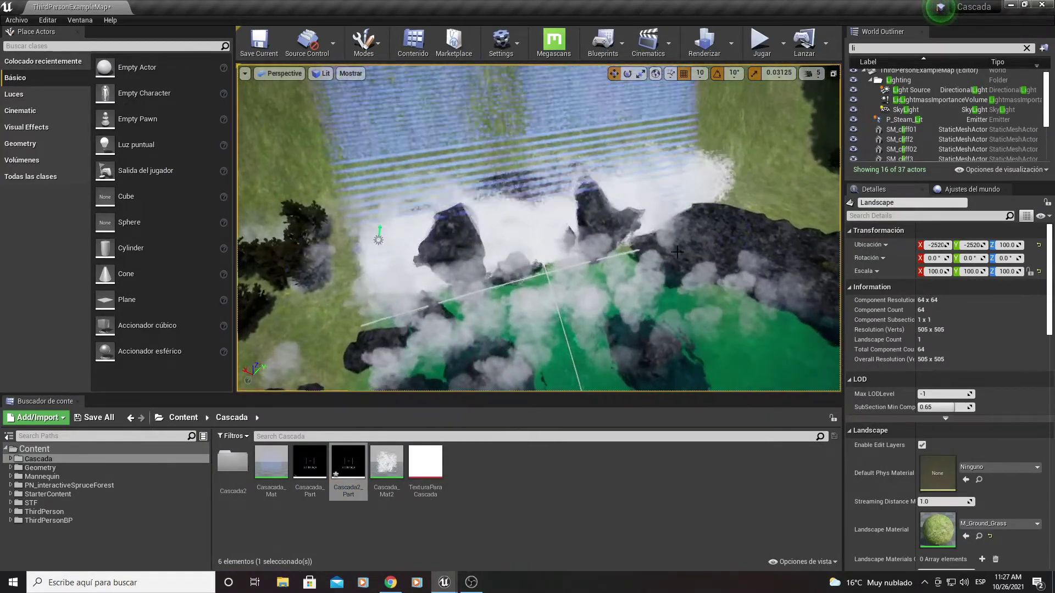
{"action": "left_click", "coordinate": [379, 241]}
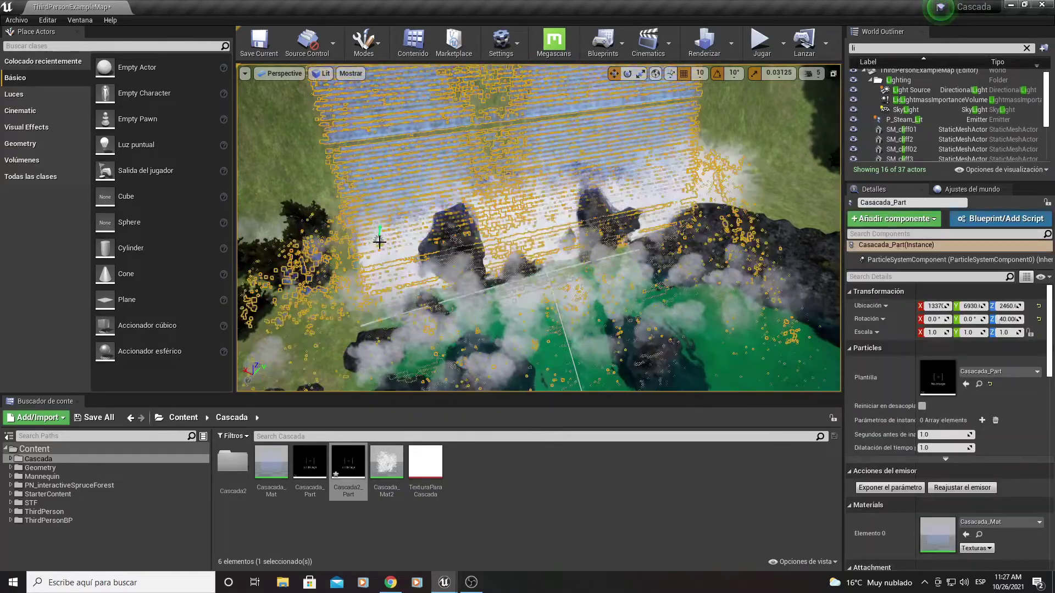
{"action": "left_click", "coordinate": [379, 240]}
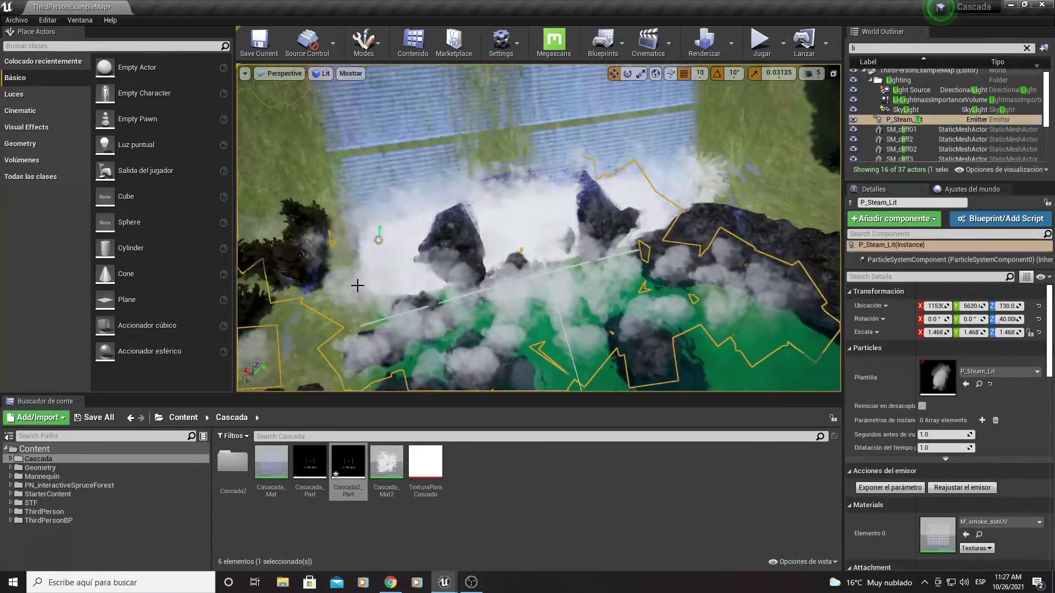
{"action": "right_click_drag", "start_coordinate": [356, 286], "coordinate": [356, 276]}
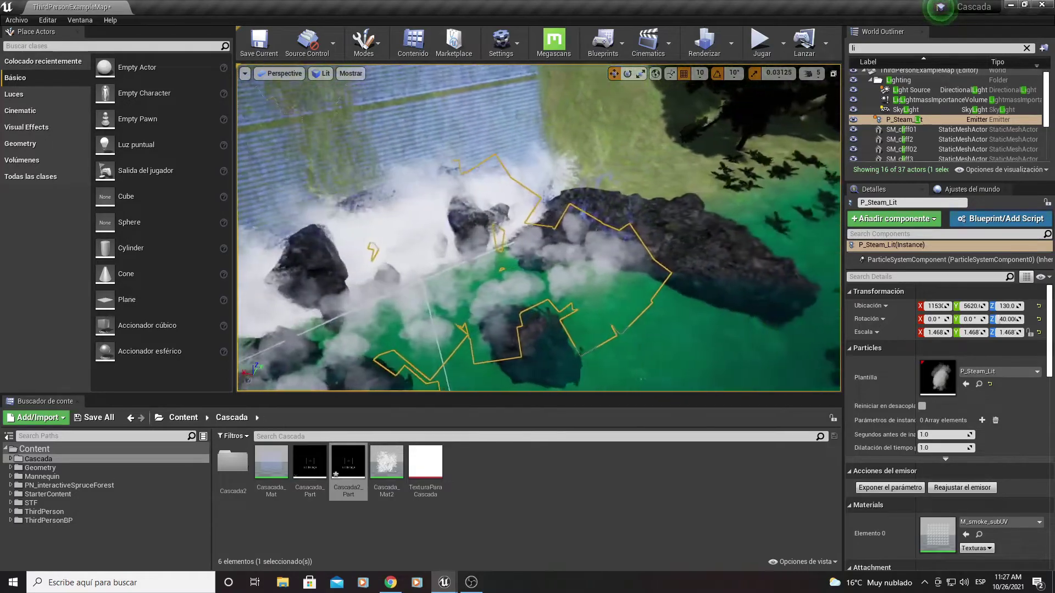
{"action": "left_click", "coordinate": [372, 237]}
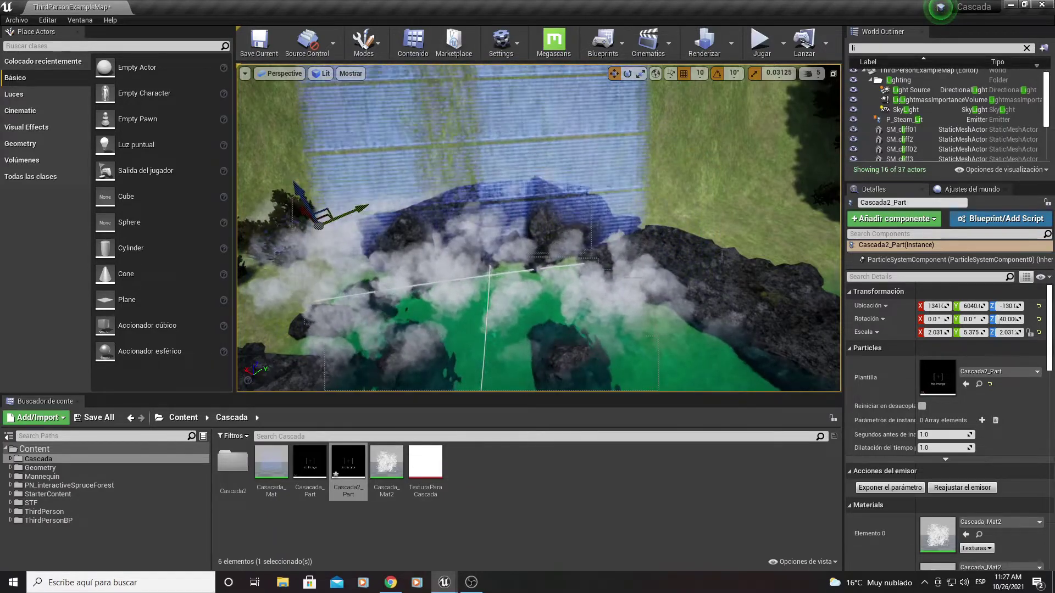
{"action": "right_click_drag", "start_coordinate": [359, 209], "coordinate": [394, 233]}
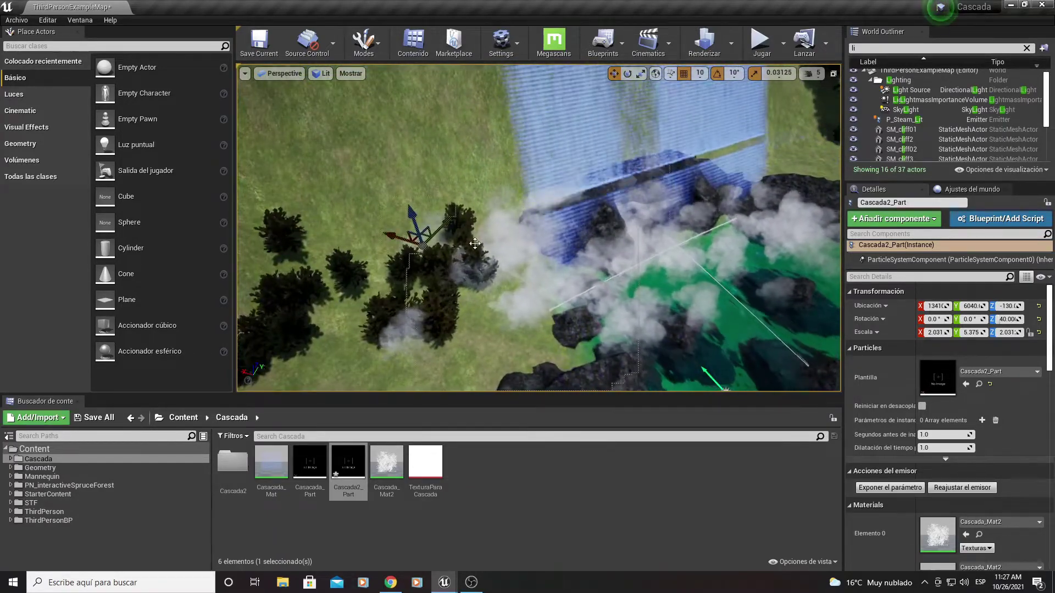
Step: Delete Cascada2_Part, then undo the deletion and its last move
{"action": "key", "text": "Delete"}
{"action": "key", "text": "ctrl+z"}
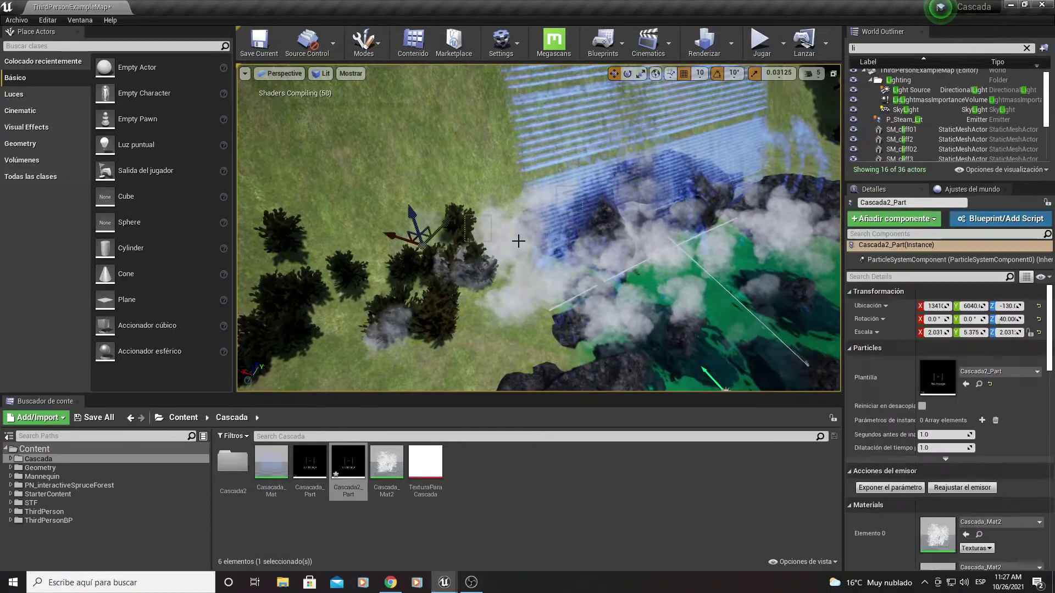
{"action": "key", "text": "ctrl+z"}
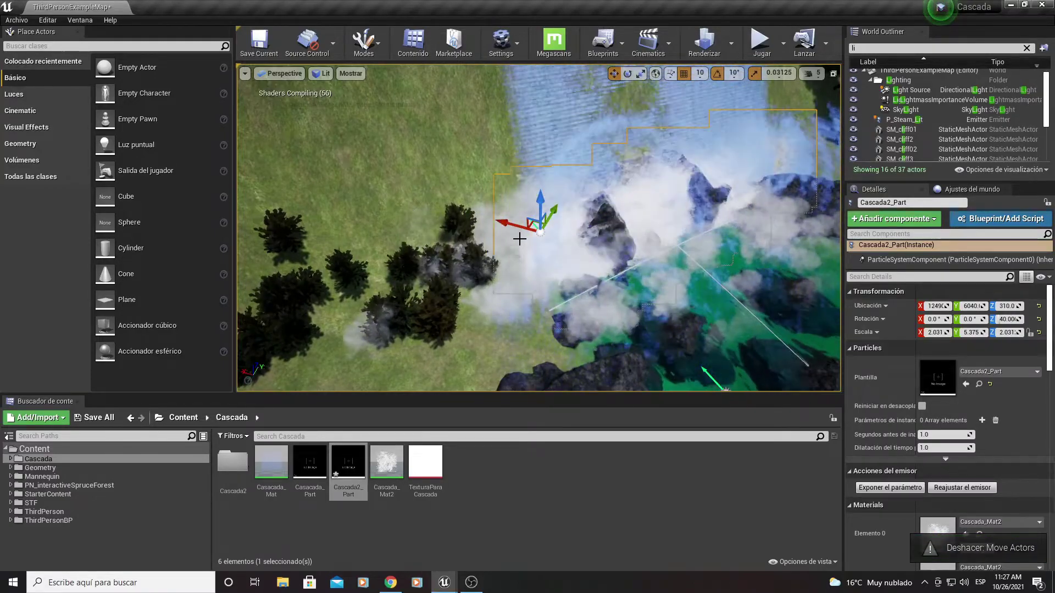
{"action": "right_click_drag", "start_coordinate": [490, 179], "coordinate": [483, 159]}
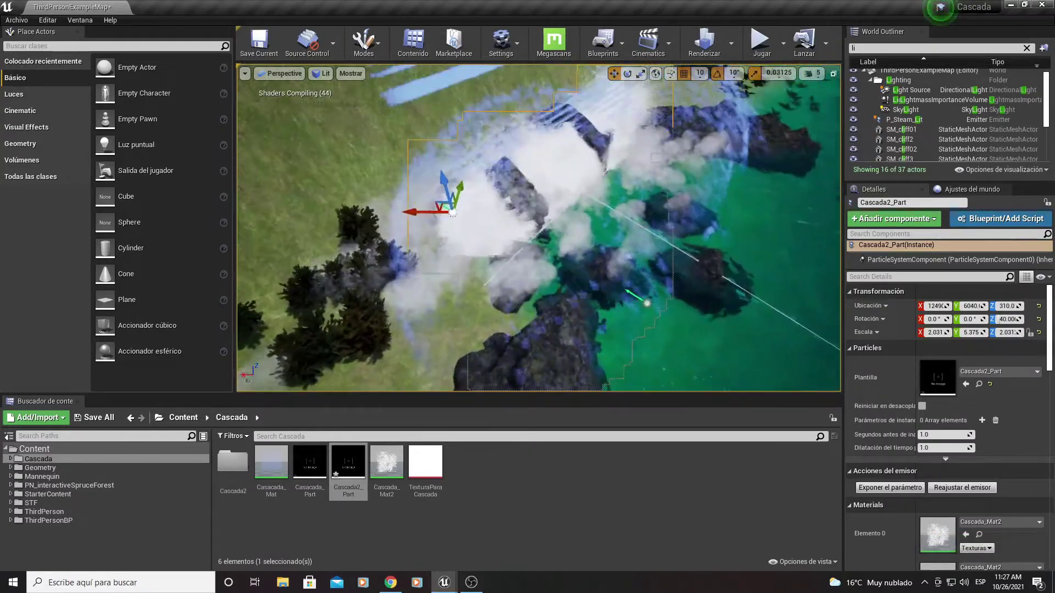
Step: Restore Cascade and set the initial location's Max Y to 1800
{"action": "mouse_move", "coordinate": [446, 583]}
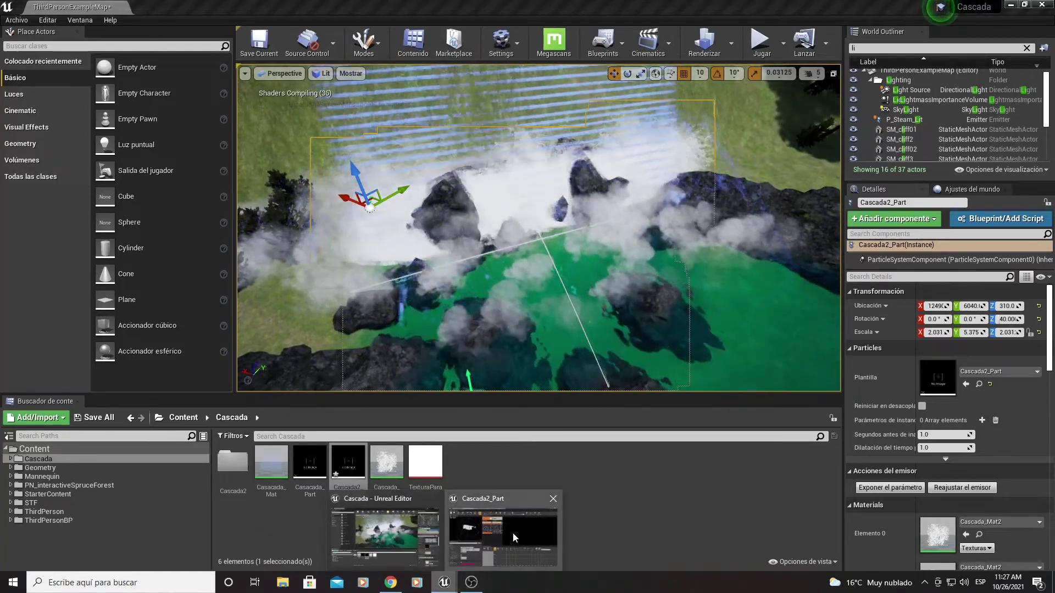
{"action": "left_click", "coordinate": [512, 532]}
{"action": "left_click", "coordinate": [191, 403]}
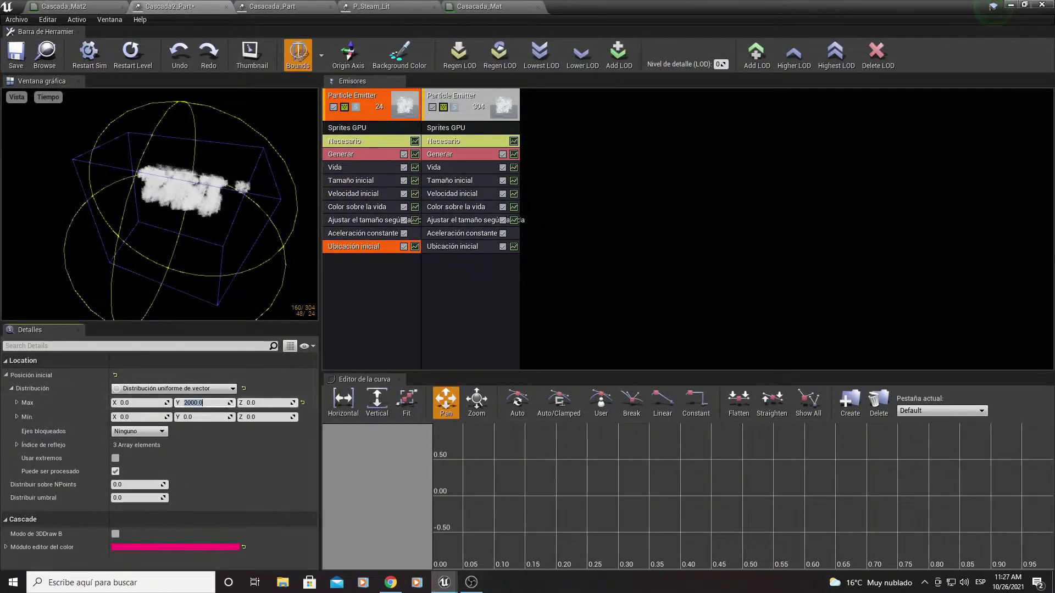
{"action": "type", "text": "1800"}
{"action": "key", "text": "Return"}
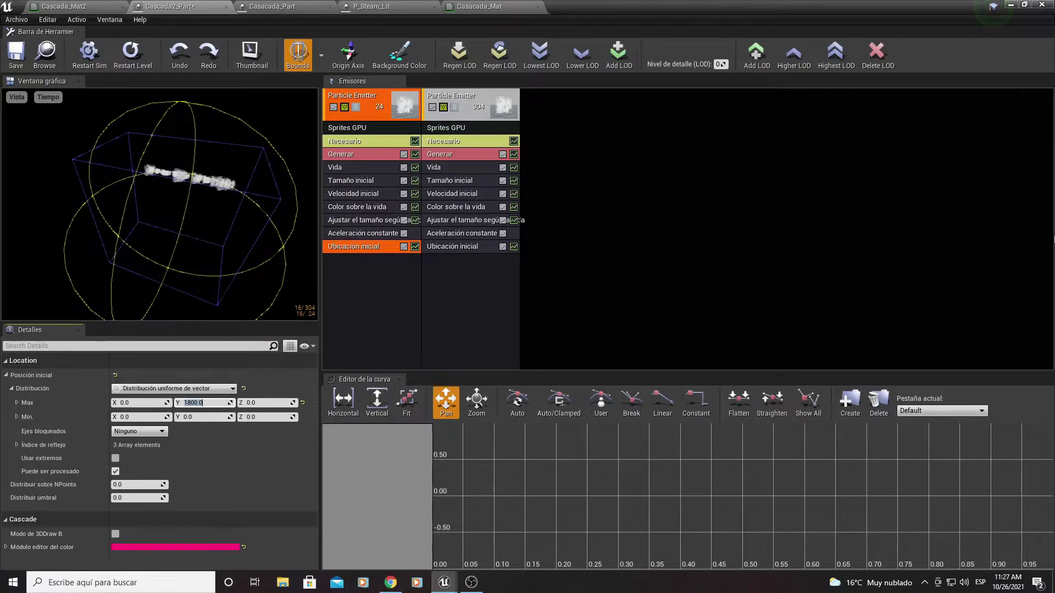
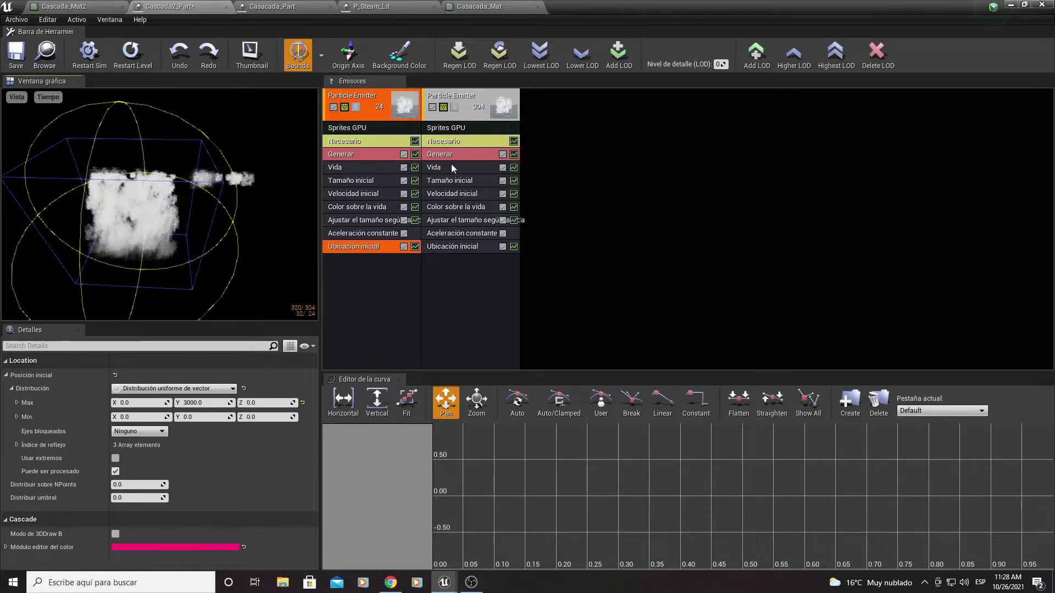
Step: Change the first emitter's Initial Location maximum Y from 3000 to 1800 and check the flattened mist in the preview
{"action": "left_click", "coordinate": [198, 402]}
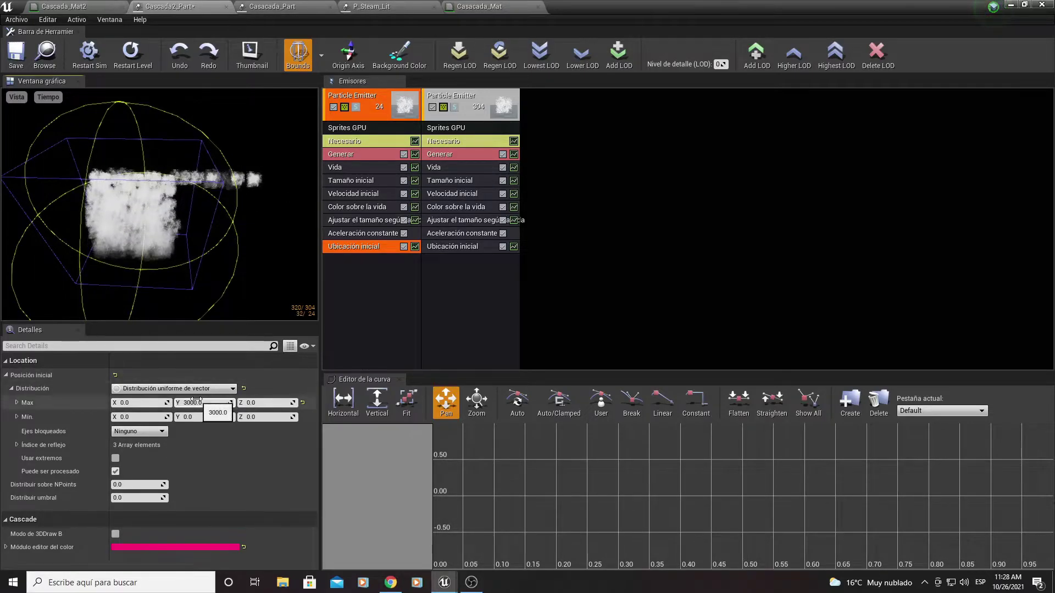
{"action": "type", "text": "1800"}
{"action": "key", "text": "Return"}
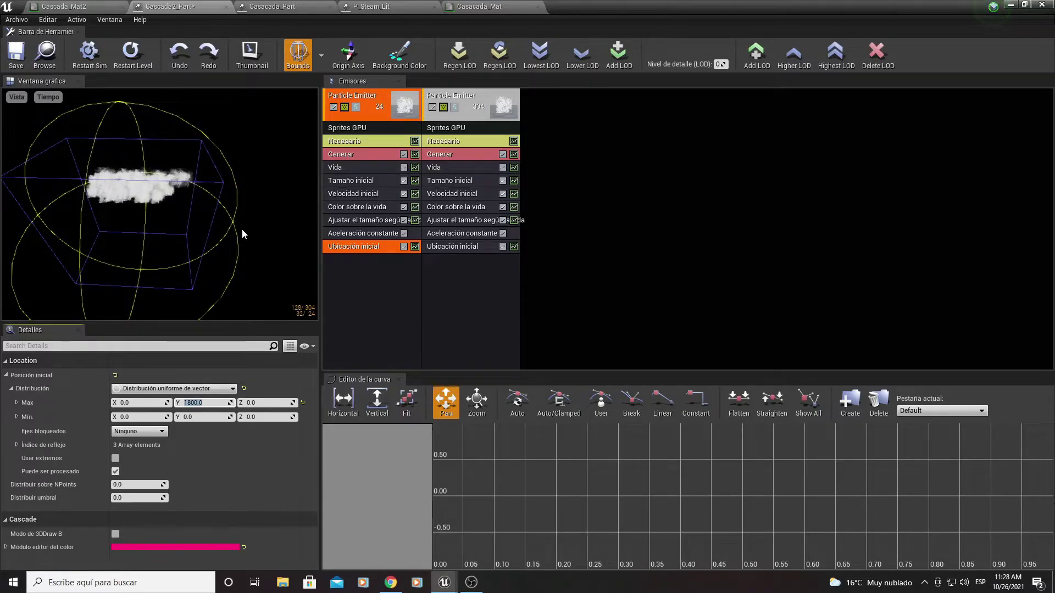
{"action": "left_click_drag", "start_coordinate": [242, 228], "coordinate": [207, 268]}
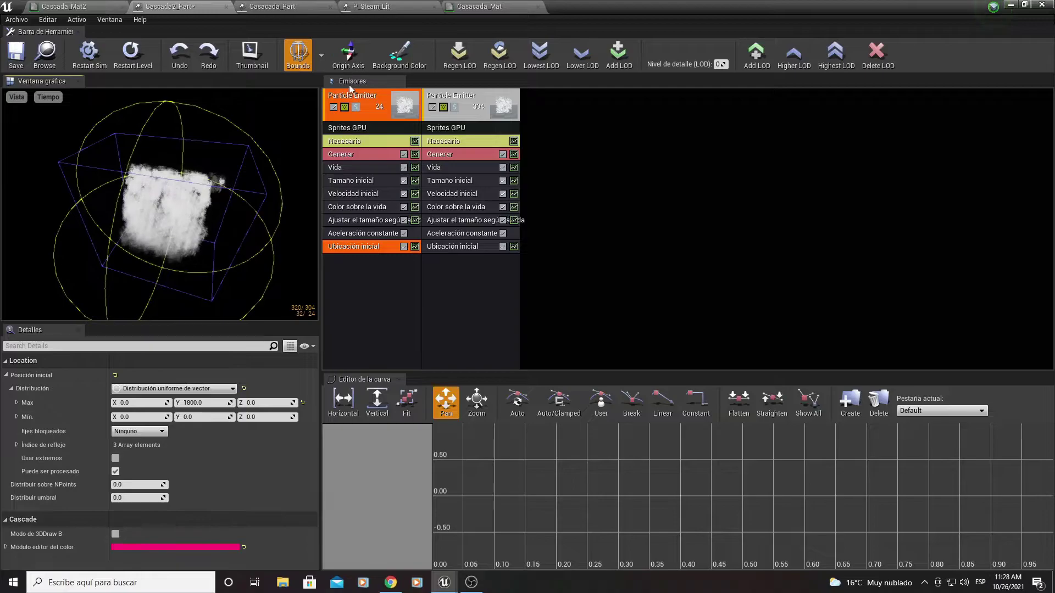
{"action": "right_click", "coordinate": [380, 95]}
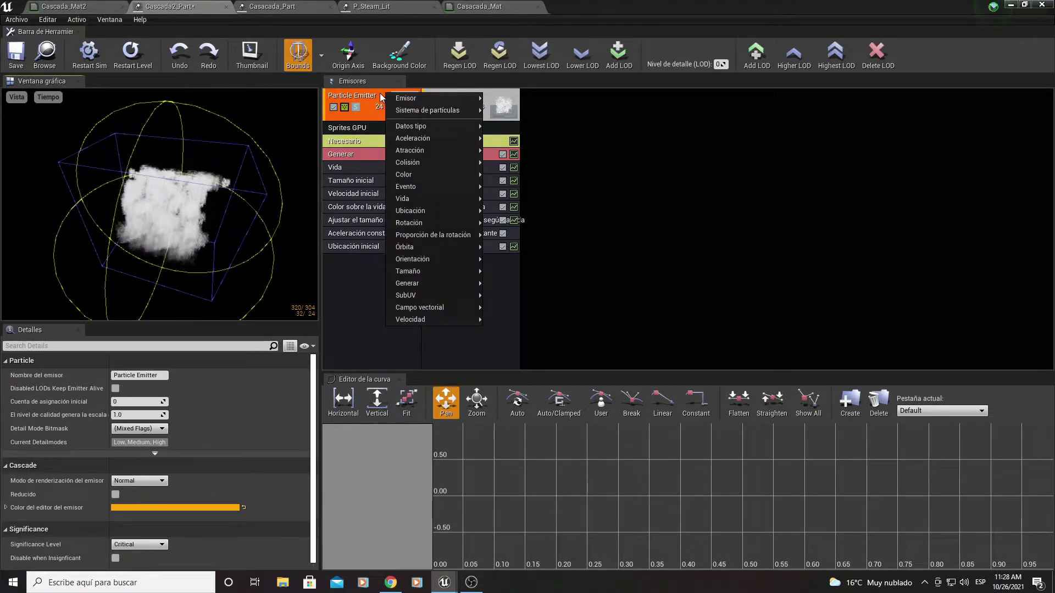
{"action": "mouse_move", "coordinate": [401, 97]}
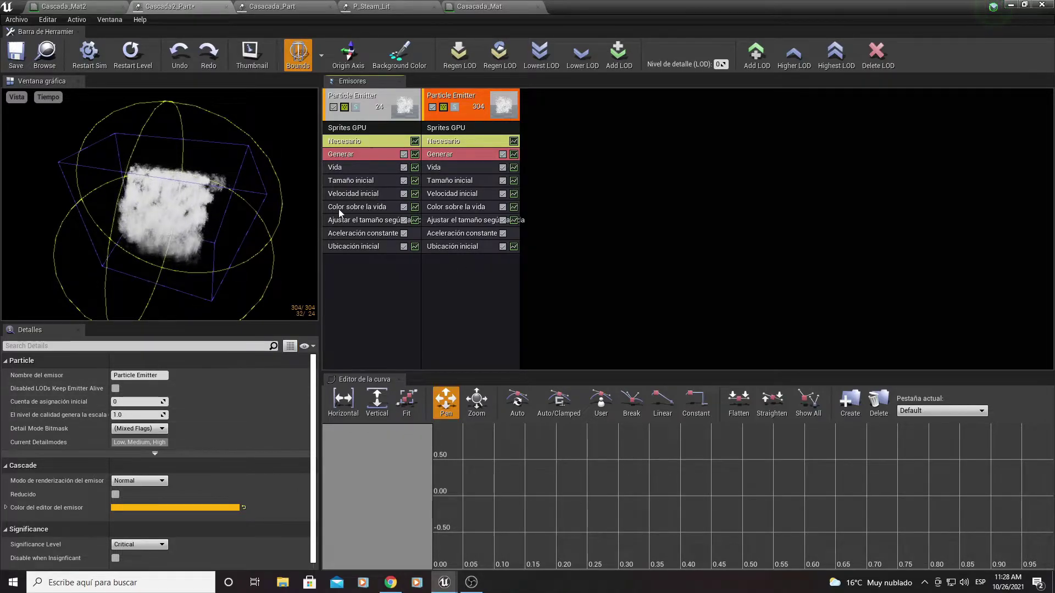
{"action": "left_click", "coordinate": [443, 128]}
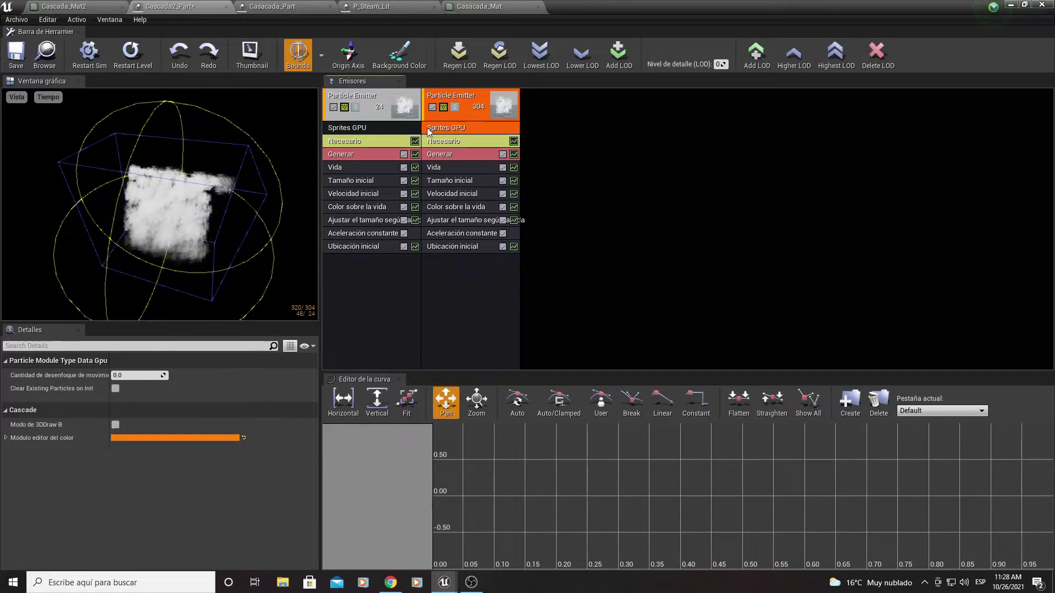
{"action": "left_click", "coordinate": [384, 130]}
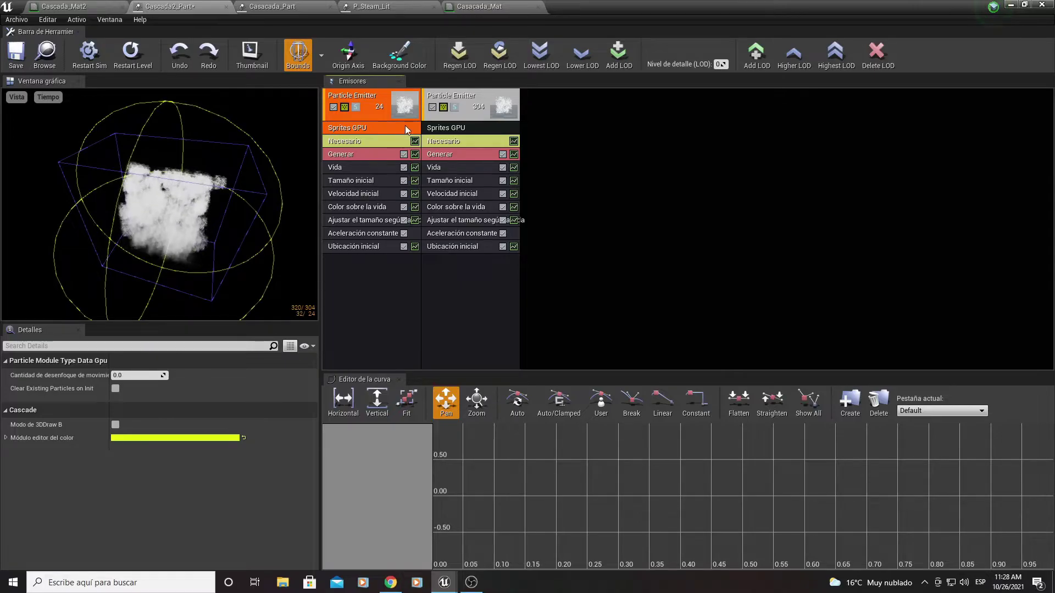
{"action": "left_click", "coordinate": [447, 141]}
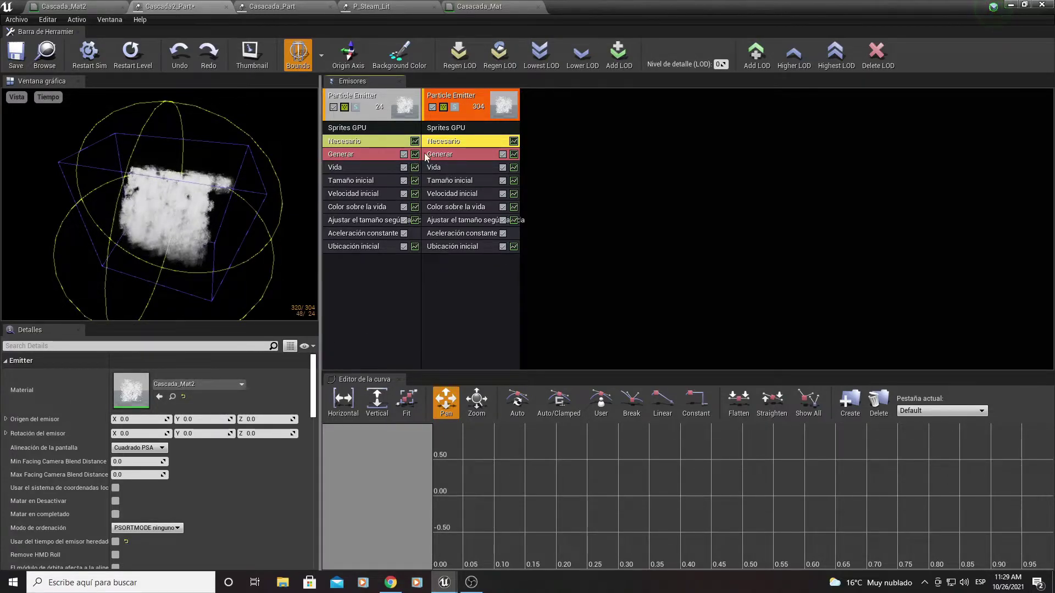
Step: Compare both emitters' Spawn and Lifetime modules, noting lifetimes of 0.2 versus 3.0
{"action": "left_click", "coordinate": [447, 156]}
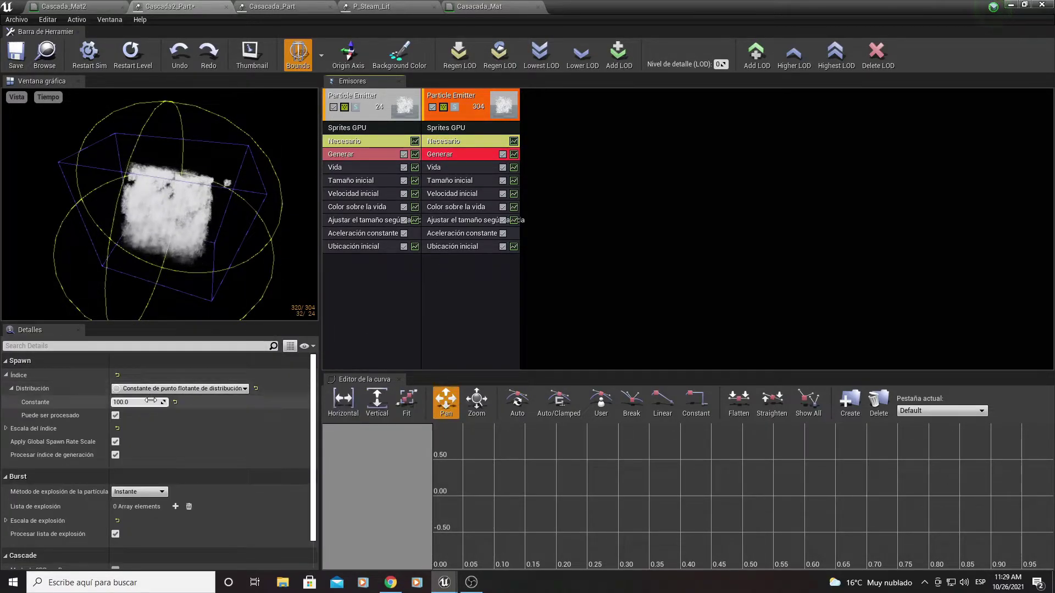
{"action": "left_click", "coordinate": [353, 155]}
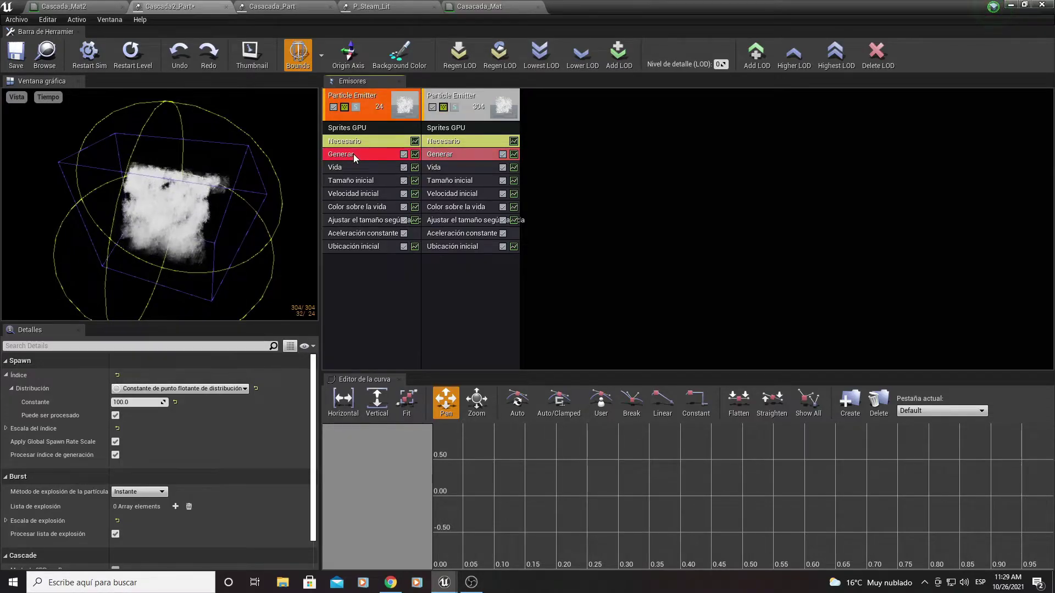
{"action": "left_click", "coordinate": [434, 166]}
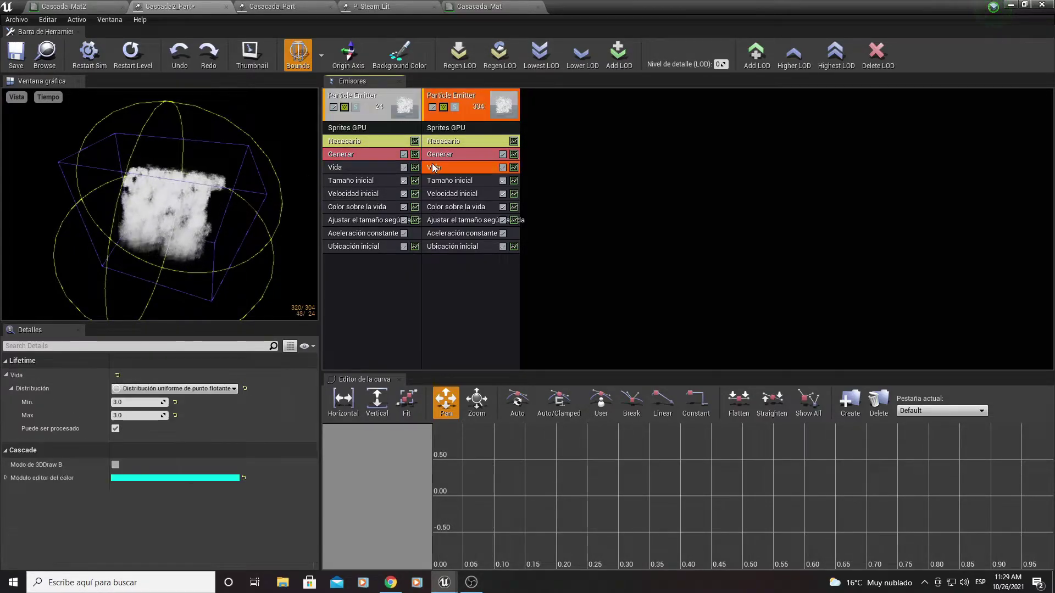
{"action": "left_click", "coordinate": [443, 155]}
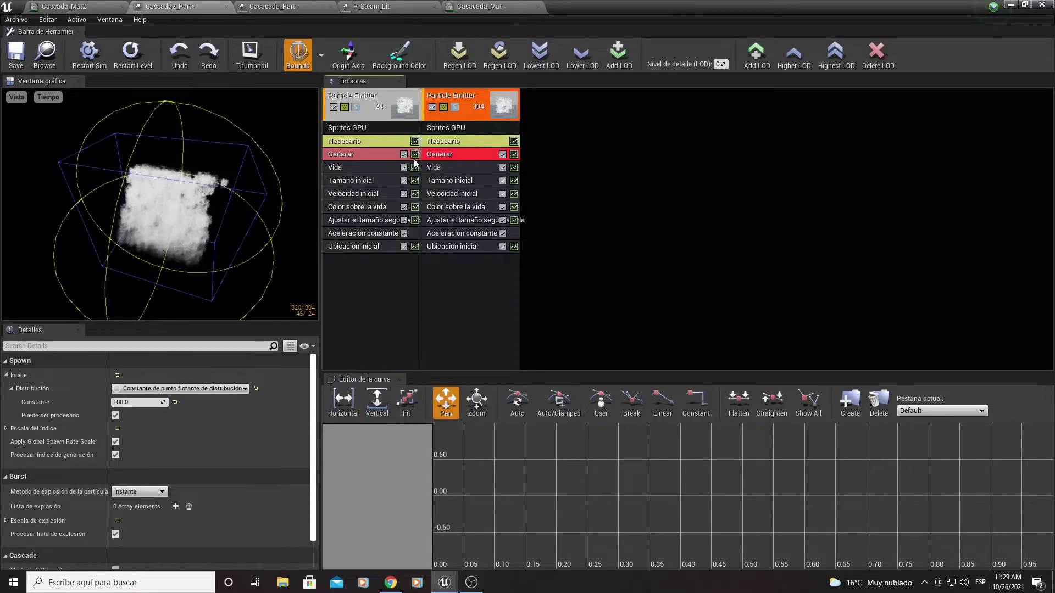
{"action": "left_click", "coordinate": [374, 167]}
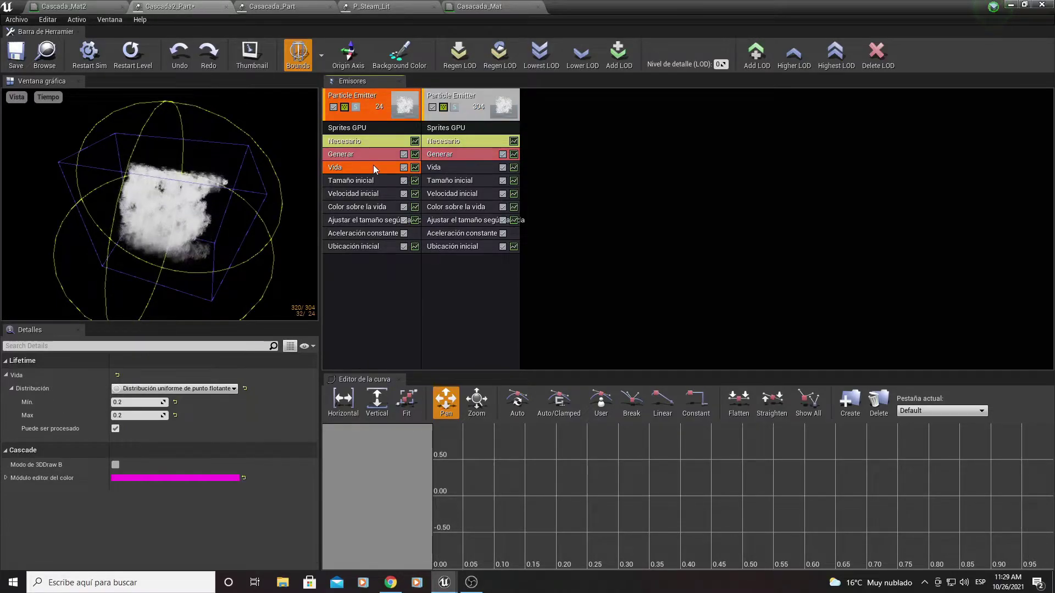
{"action": "left_click", "coordinate": [443, 167]}
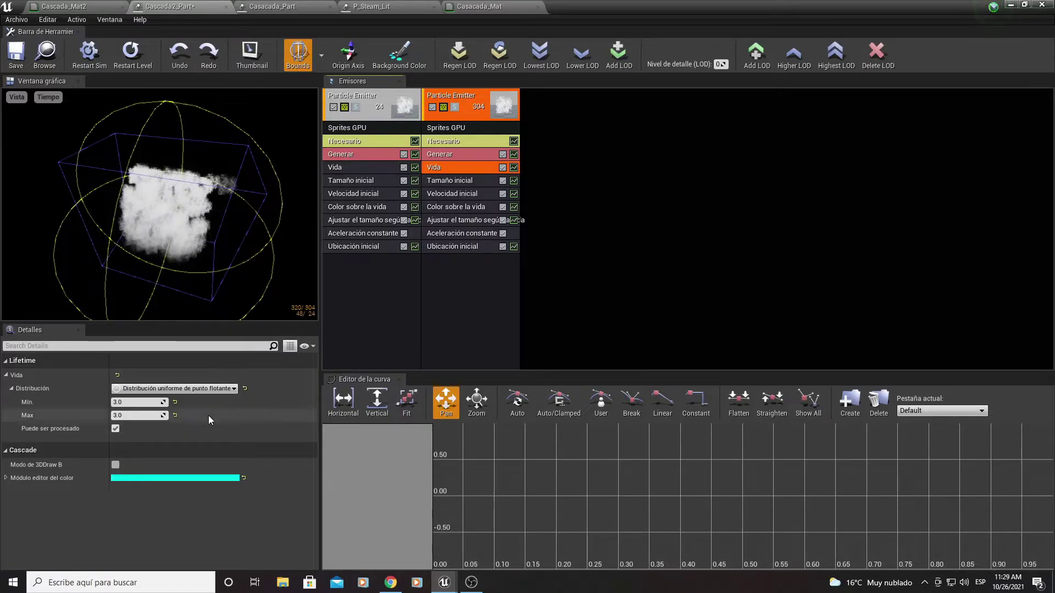
{"action": "left_click", "coordinate": [347, 157]}
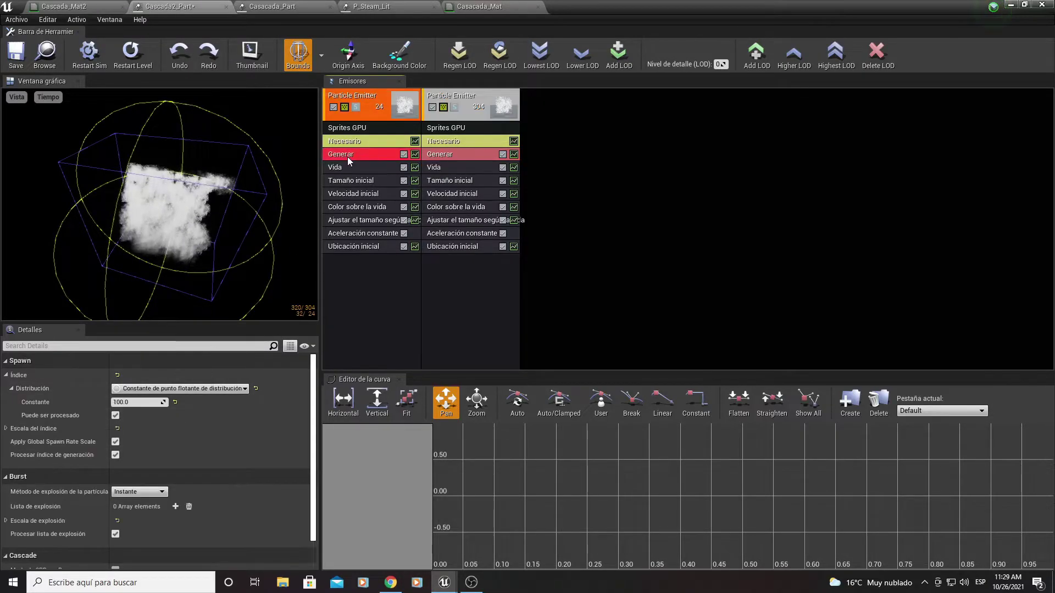
{"action": "left_click", "coordinate": [341, 168]}
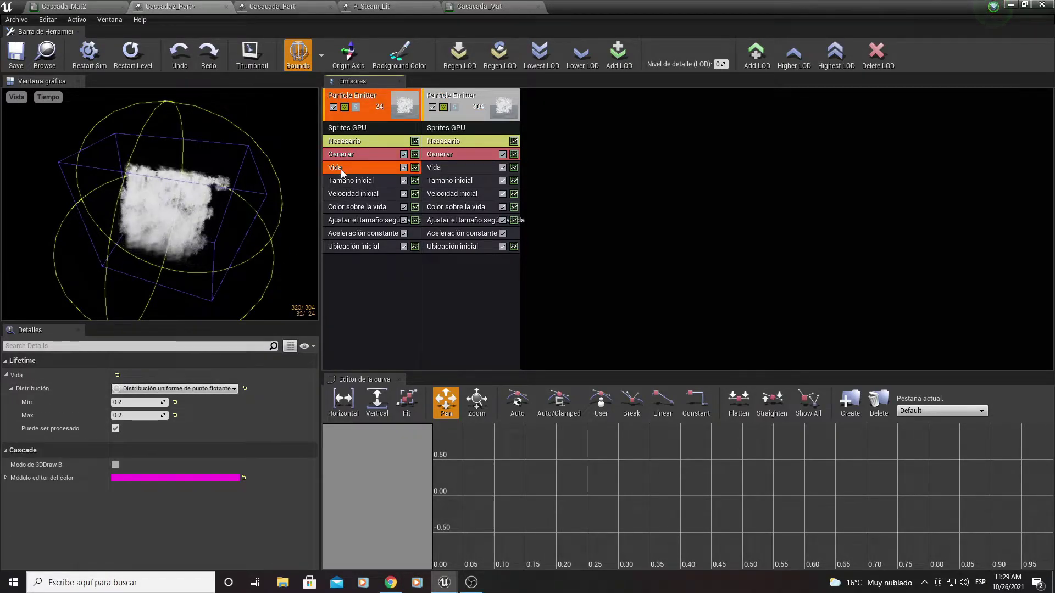
{"action": "left_click", "coordinate": [437, 167]}
Step: Select the second emitter's Lifetime Min field after rechecking the first emitter's lifetime range
{"action": "left_click", "coordinate": [137, 402]}
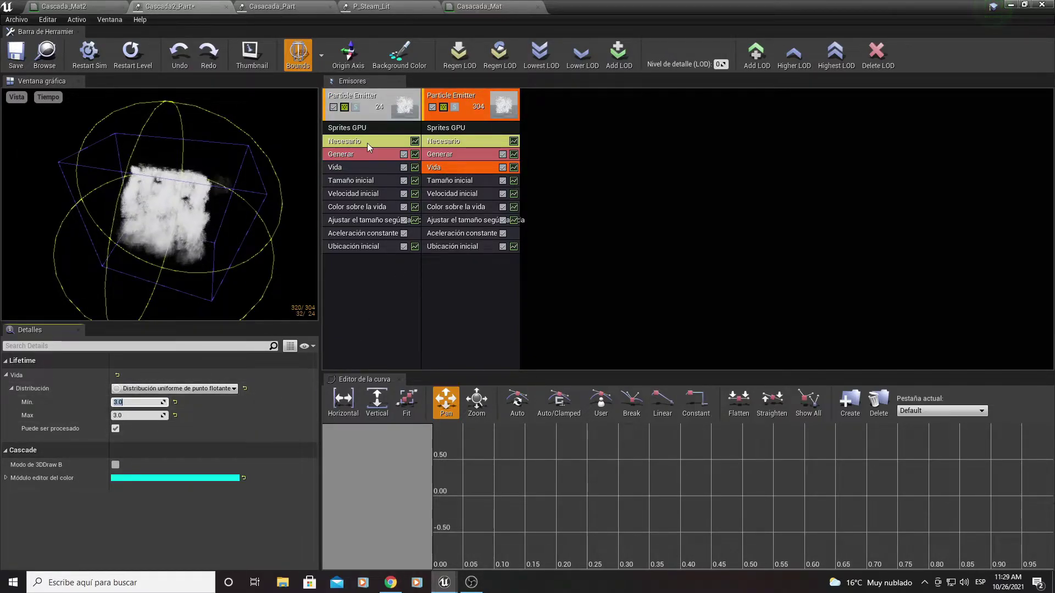
{"action": "left_click", "coordinate": [358, 167]}
{"action": "left_click", "coordinate": [437, 167]}
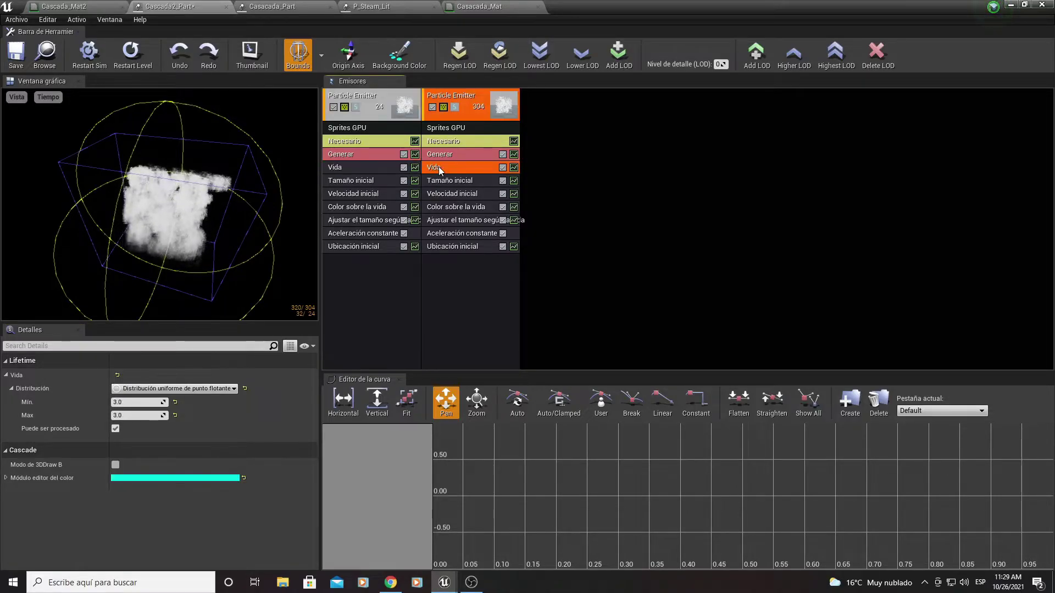
{"action": "left_click", "coordinate": [137, 402]}
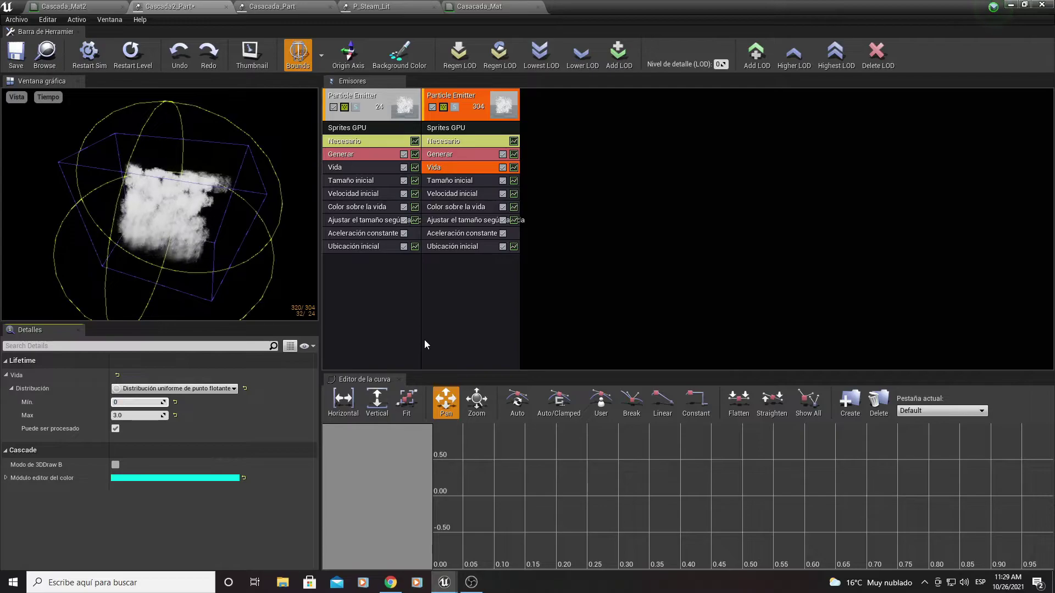
Step: Set the second emitter's Lifetime Min and Max both to 0.2
{"action": "type", "text": "0.2"}
{"action": "key", "text": "Return"}
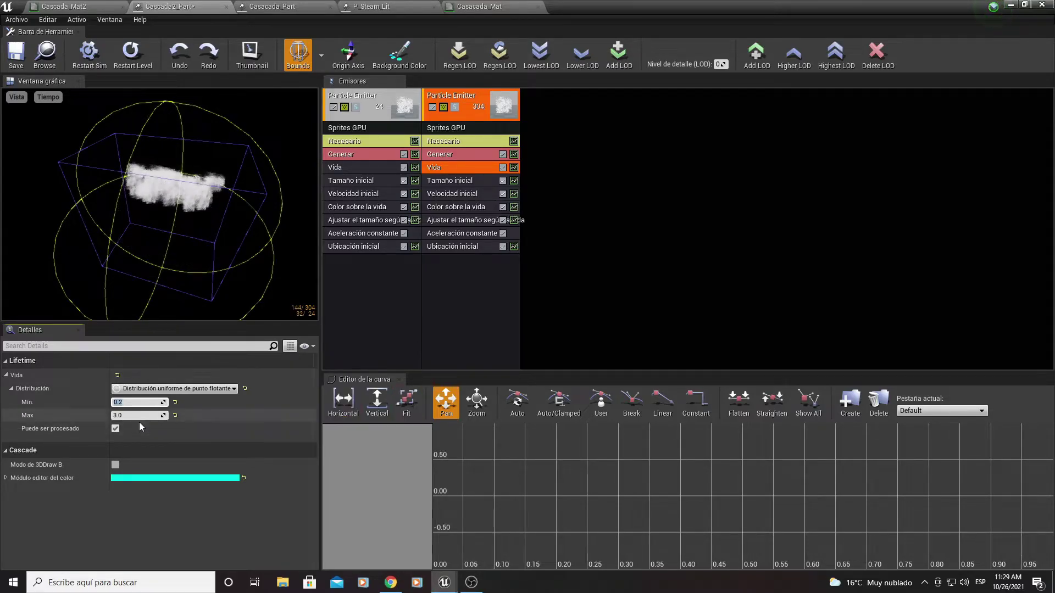
{"action": "left_click", "coordinate": [138, 415]}
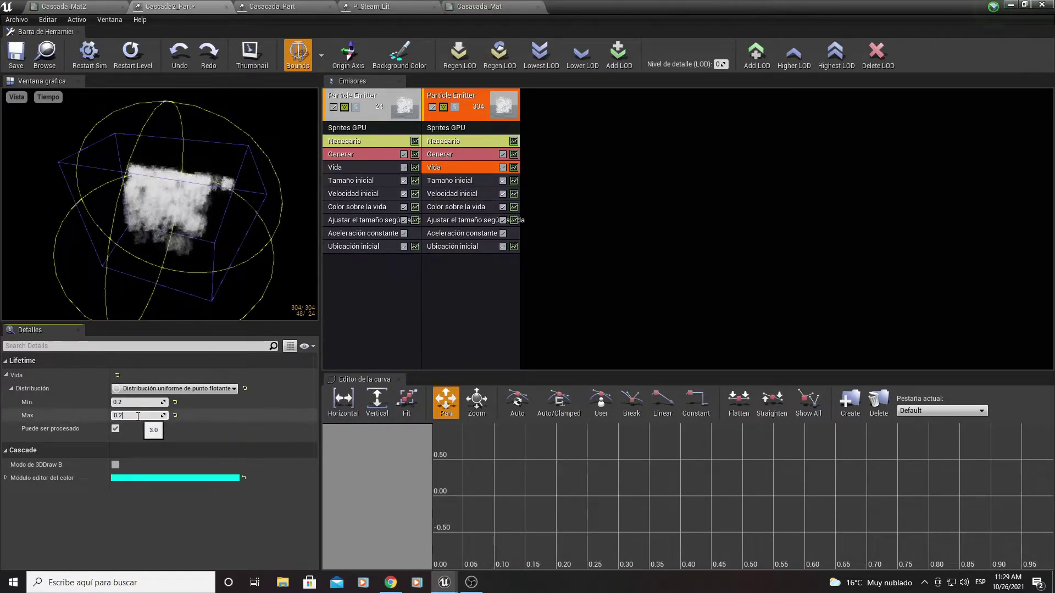
{"action": "type", "text": "0.2"}
{"action": "key", "text": "Return"}
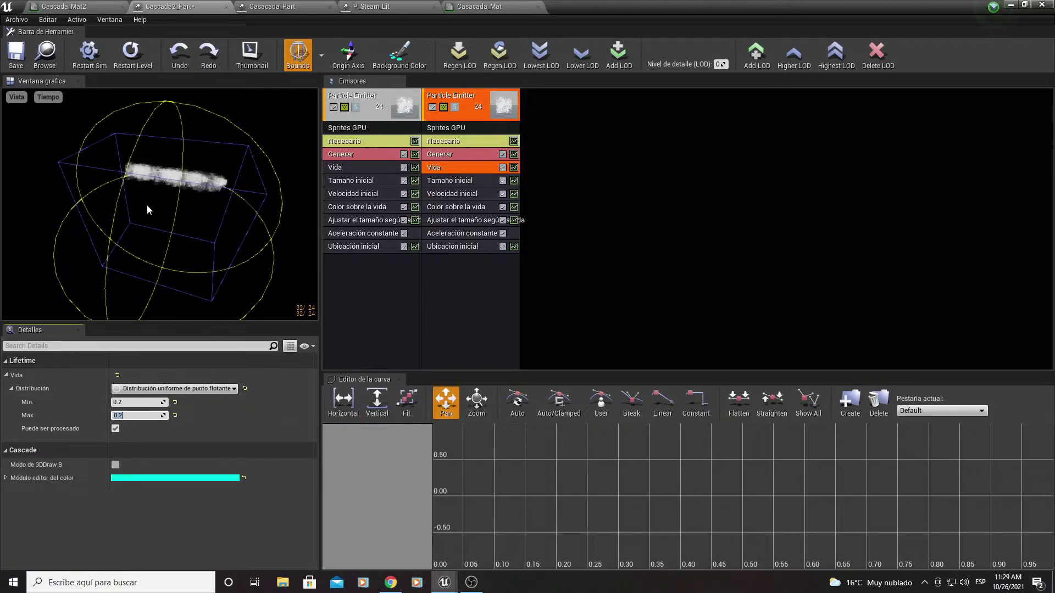
Step: Inspect the Cascada2_Part mist around the waterfall rocks in the level viewport, then bring Cascade back
{"action": "left_click", "coordinate": [1021, 6]}
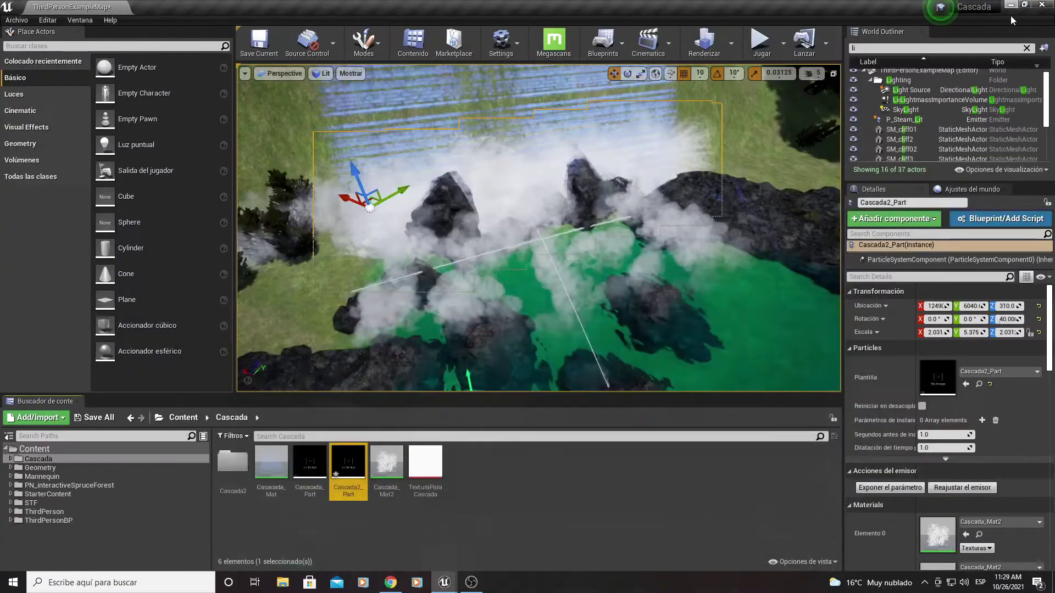
{"action": "scroll", "coordinate": [538, 228], "scroll_direction": "up", "scroll_amount": 5}
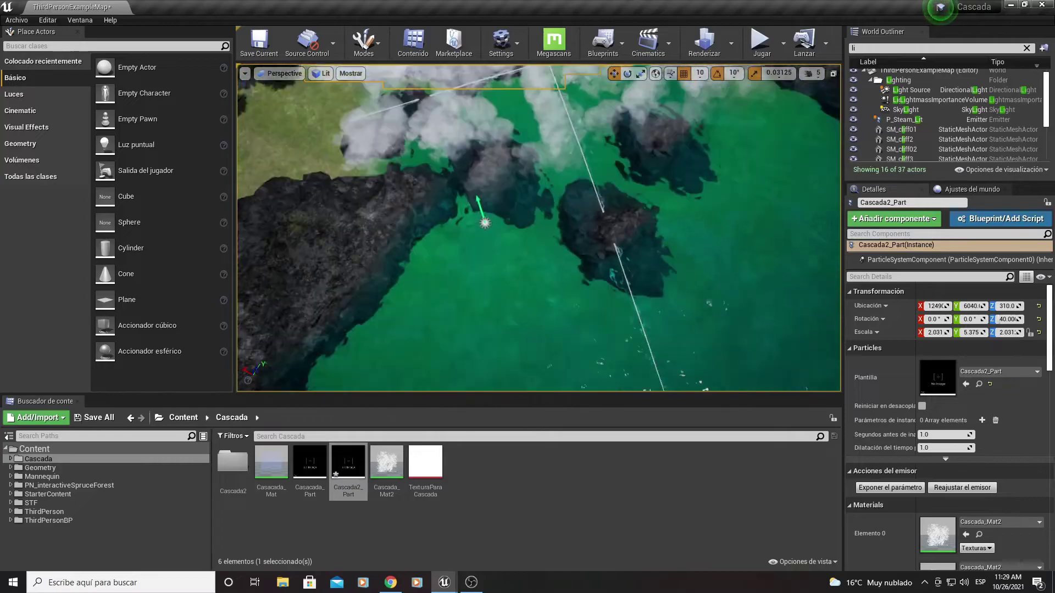
{"action": "scroll", "coordinate": [538, 227], "scroll_direction": "up", "scroll_amount": 5}
{"action": "scroll", "coordinate": [538, 228], "scroll_direction": "up", "scroll_amount": 5}
{"action": "scroll", "coordinate": [539, 228], "scroll_direction": "up", "scroll_amount": 5}
{"action": "right_click_drag", "start_coordinate": [538, 228], "coordinate": [538, 119]}
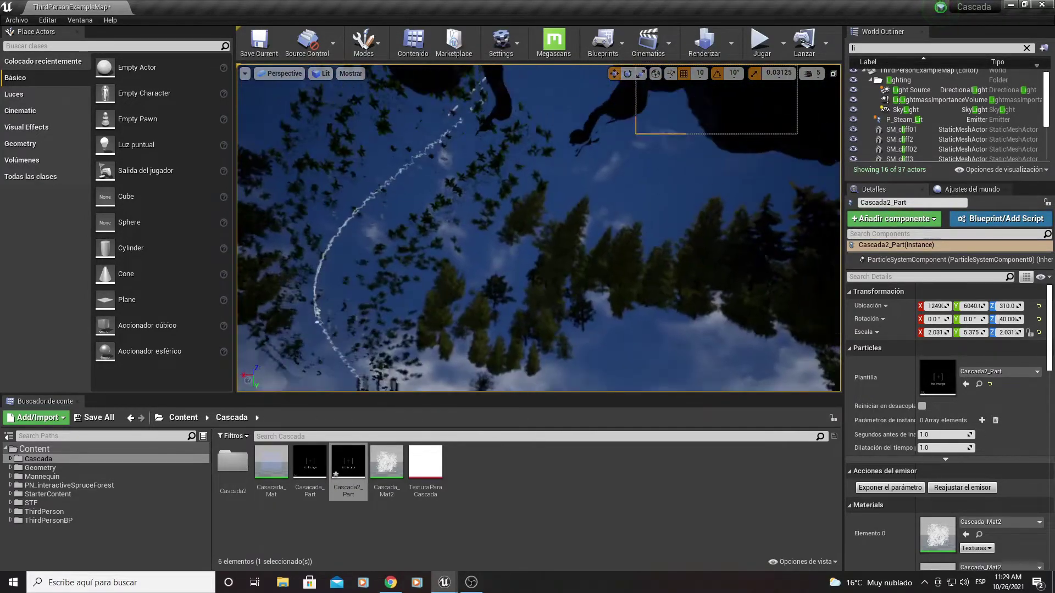
{"action": "right_click_drag", "start_coordinate": [539, 228], "coordinate": [538, 283]}
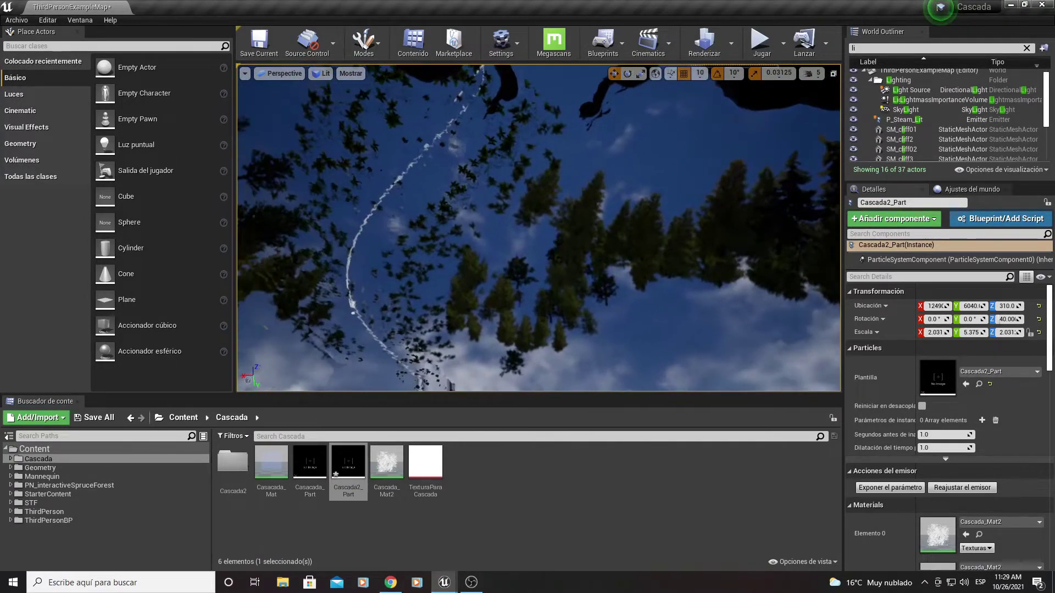
{"action": "mouse_move", "coordinate": [539, 228]}
{"action": "right_mouse_down"}
{"action": "mouse_move", "coordinate": [538, 338]}
{"action": "mouse_move", "coordinate": [544, 222]}
{"action": "mouse_move", "coordinate": [561, 206]}
{"action": "right_mouse_up"}
{"action": "mouse_move", "coordinate": [444, 581]}
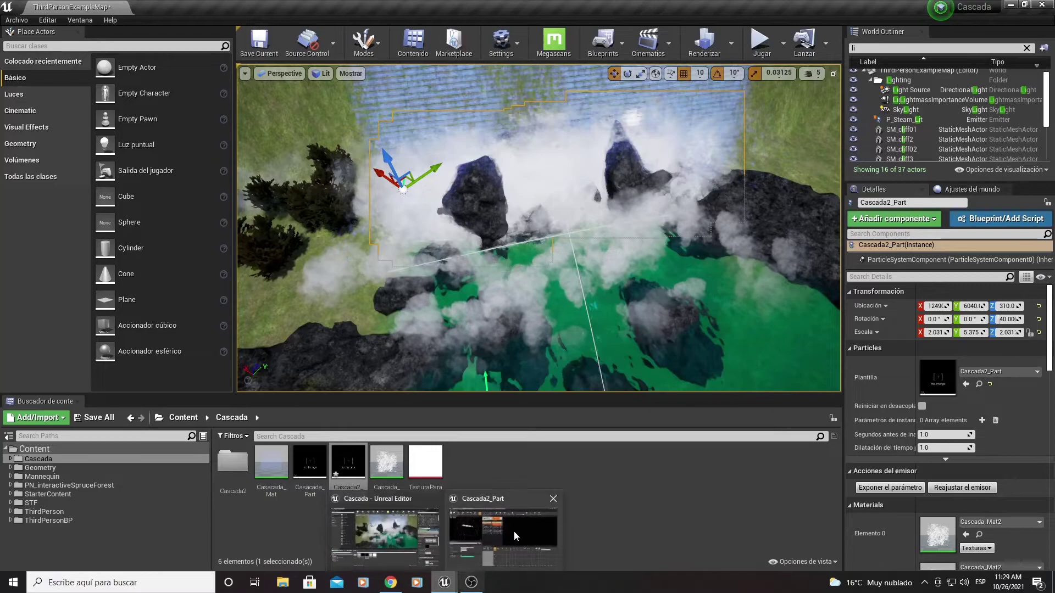
{"action": "left_click", "coordinate": [513, 531]}
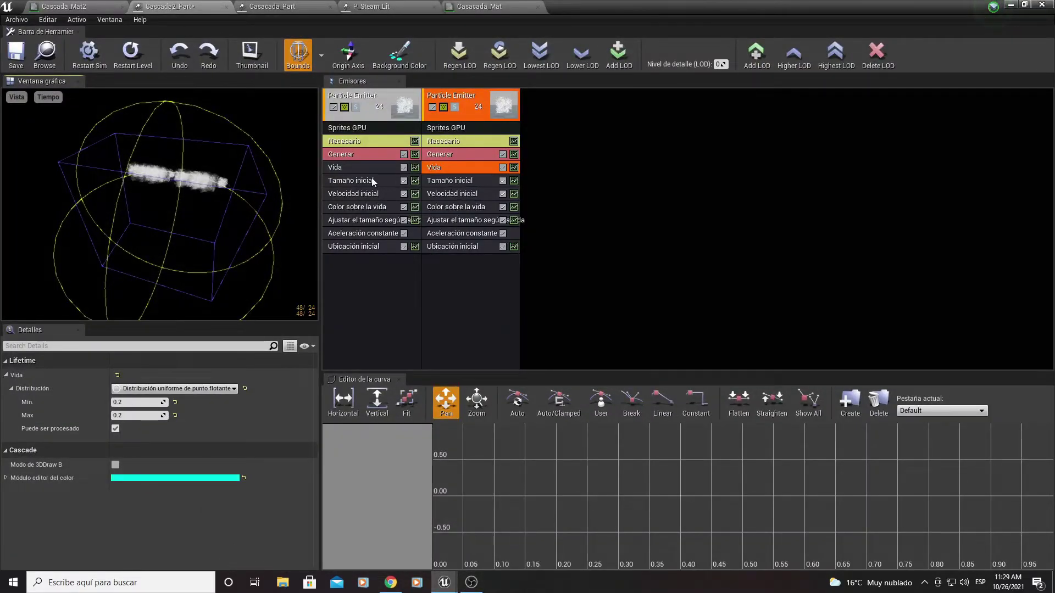
Step: Compare both emitters' initial size, velocity, colour over life, size-by-life and acceleration modules
{"action": "left_click", "coordinate": [366, 180]}
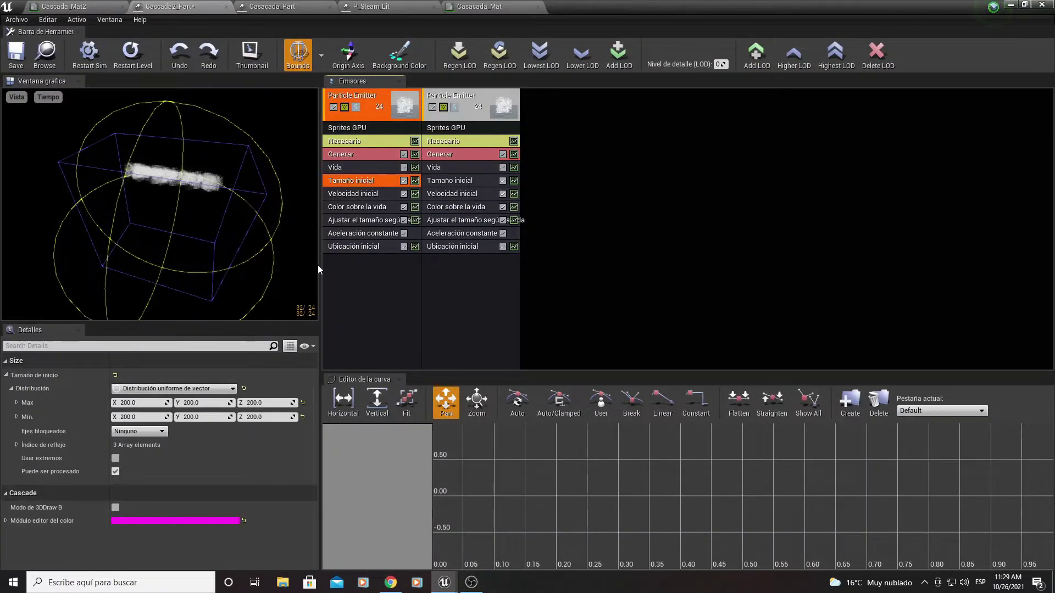
{"action": "left_click", "coordinate": [455, 186]}
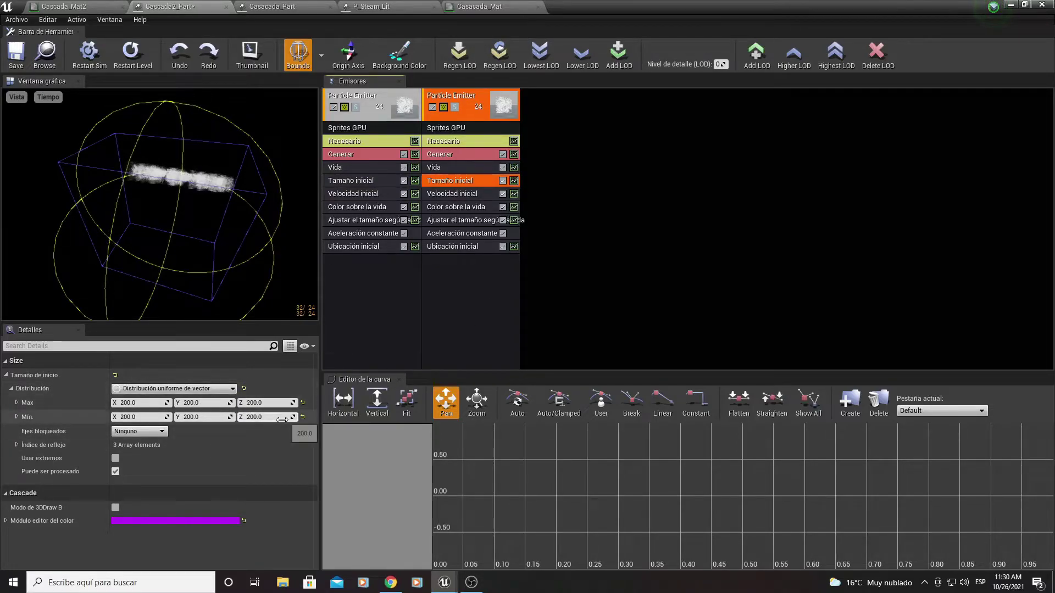
{"action": "left_click", "coordinate": [357, 193]}
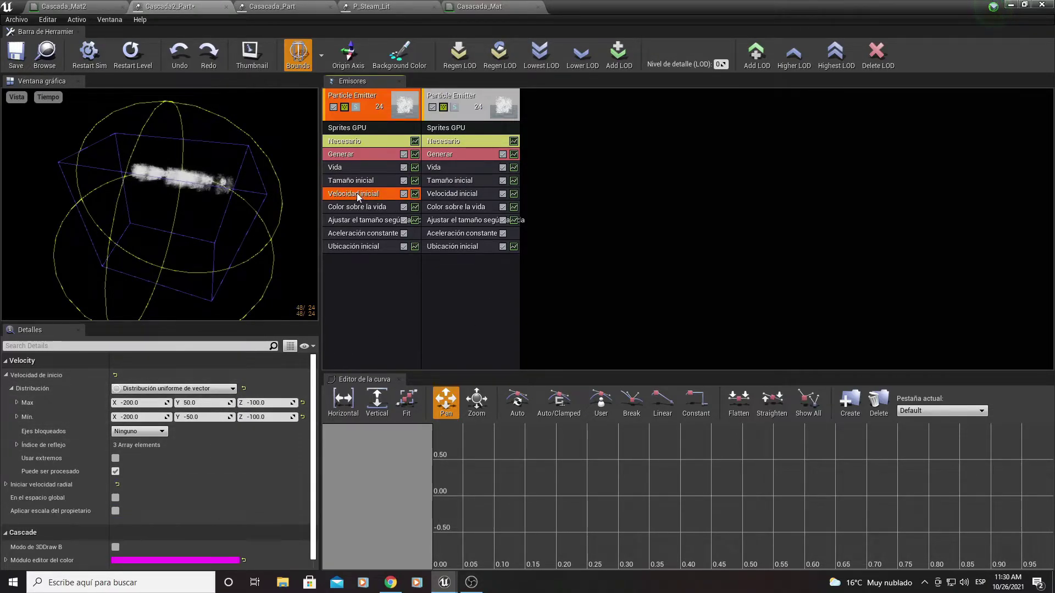
{"action": "left_click", "coordinate": [453, 195]}
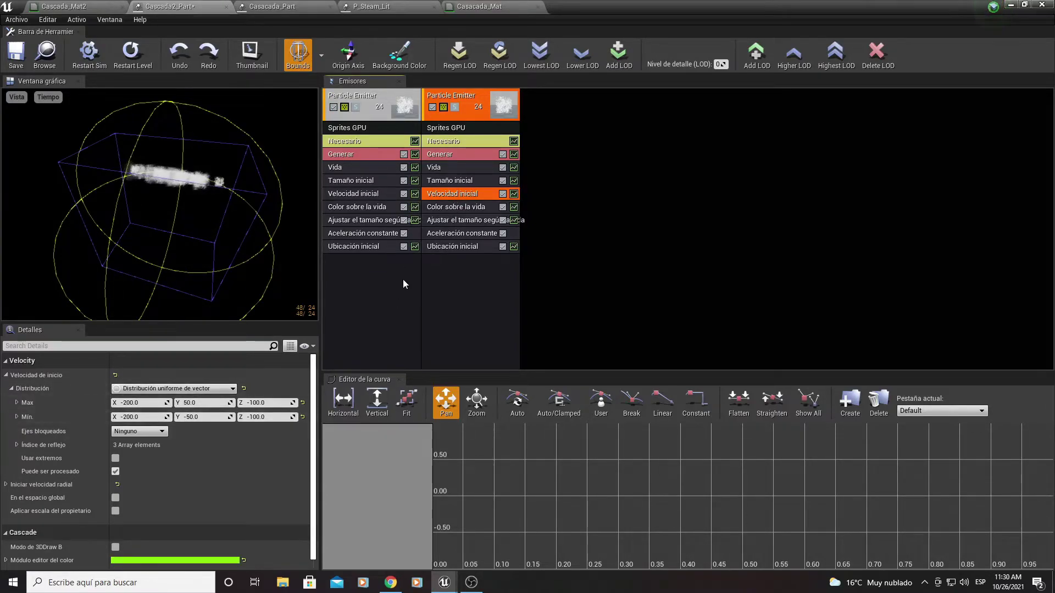
{"action": "left_click", "coordinate": [375, 207]}
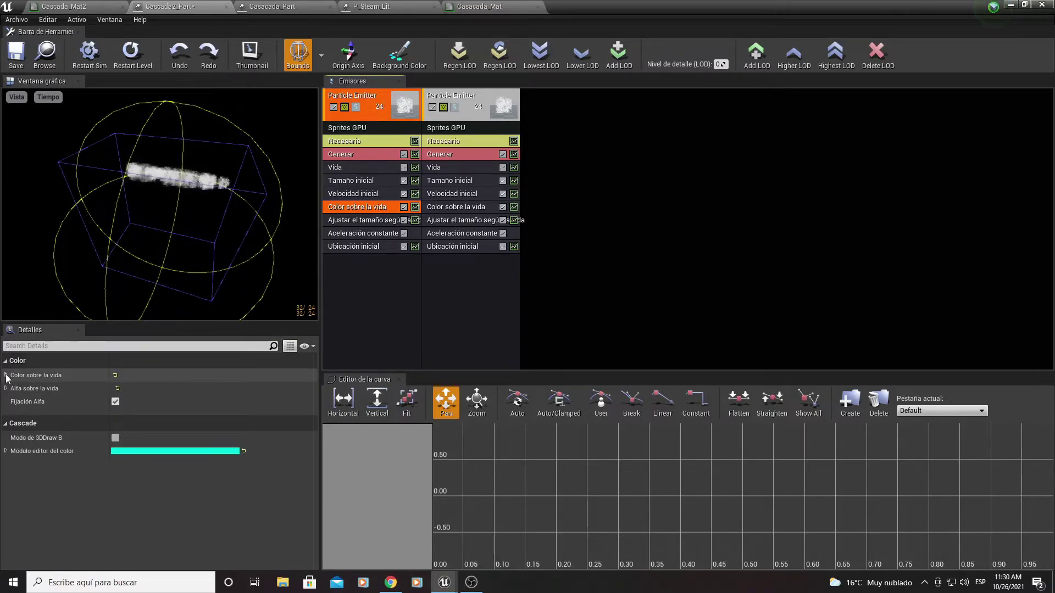
{"action": "left_click", "coordinate": [460, 212]}
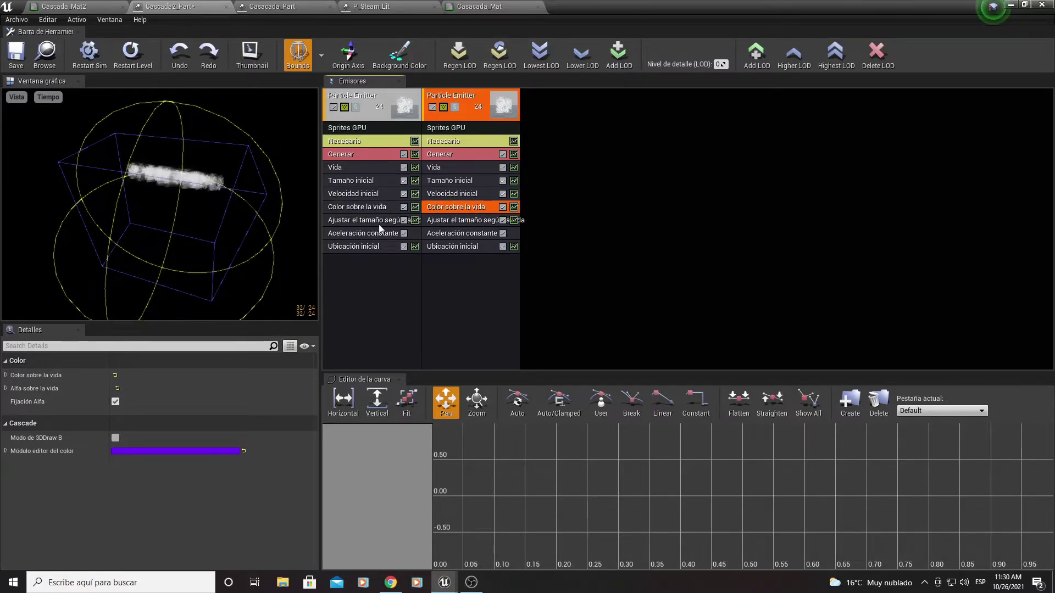
{"action": "left_click", "coordinate": [348, 223]}
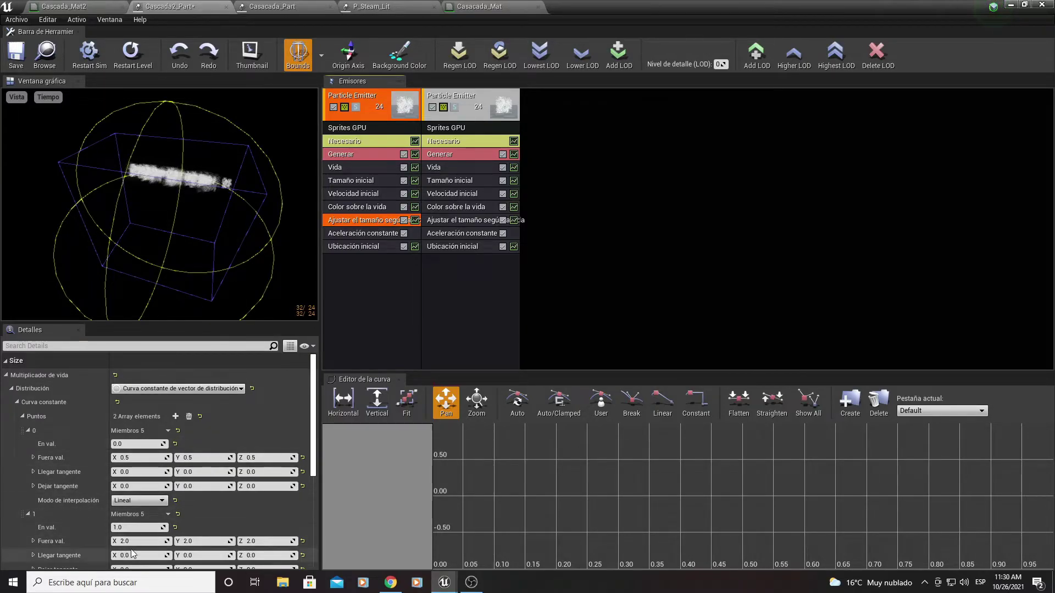
{"action": "left_click", "coordinate": [450, 220]}
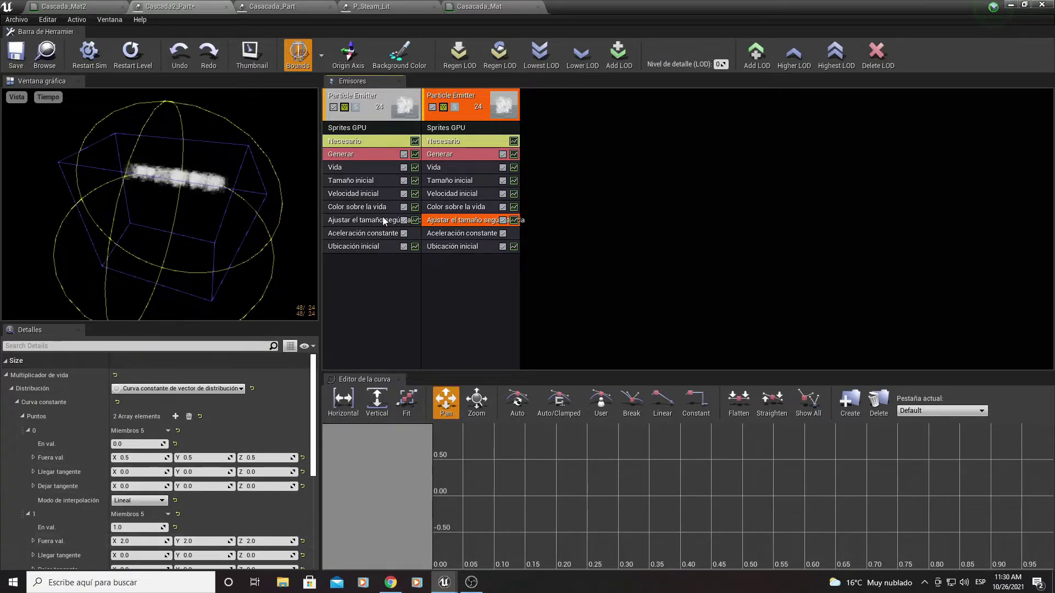
{"action": "left_click", "coordinate": [354, 234]}
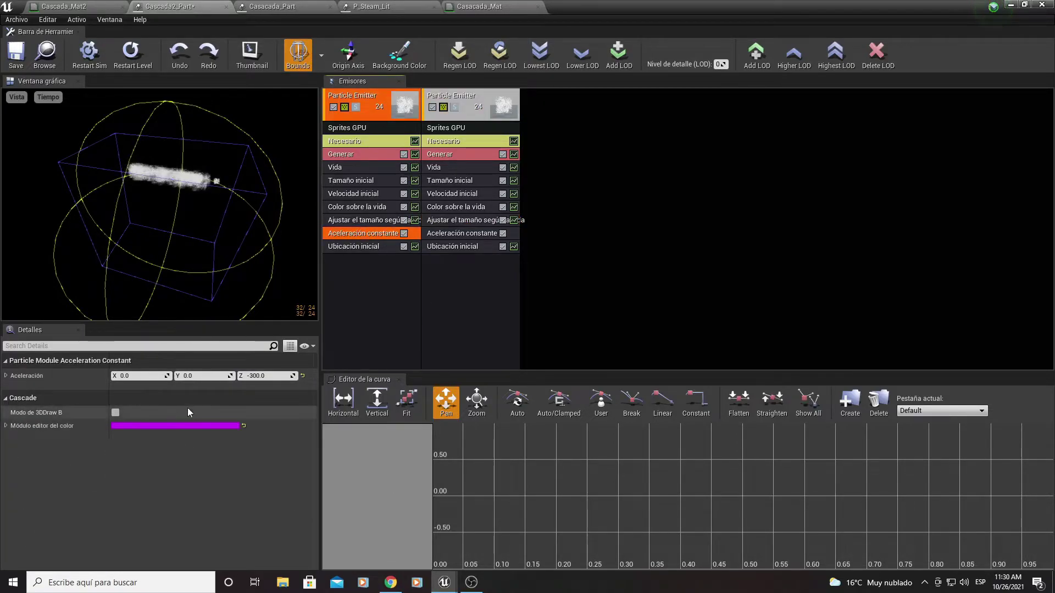
{"action": "left_click", "coordinate": [447, 233]}
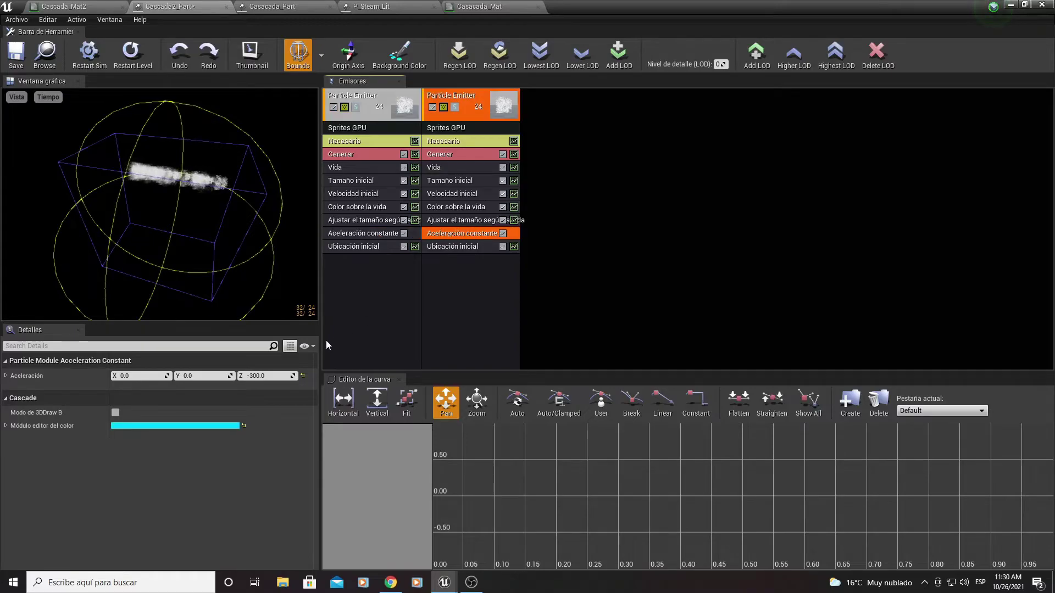
Step: Match the second emitter's Initial Location max Y to 1800.0 and save Cascada2_Part
{"action": "left_click", "coordinate": [359, 248]}
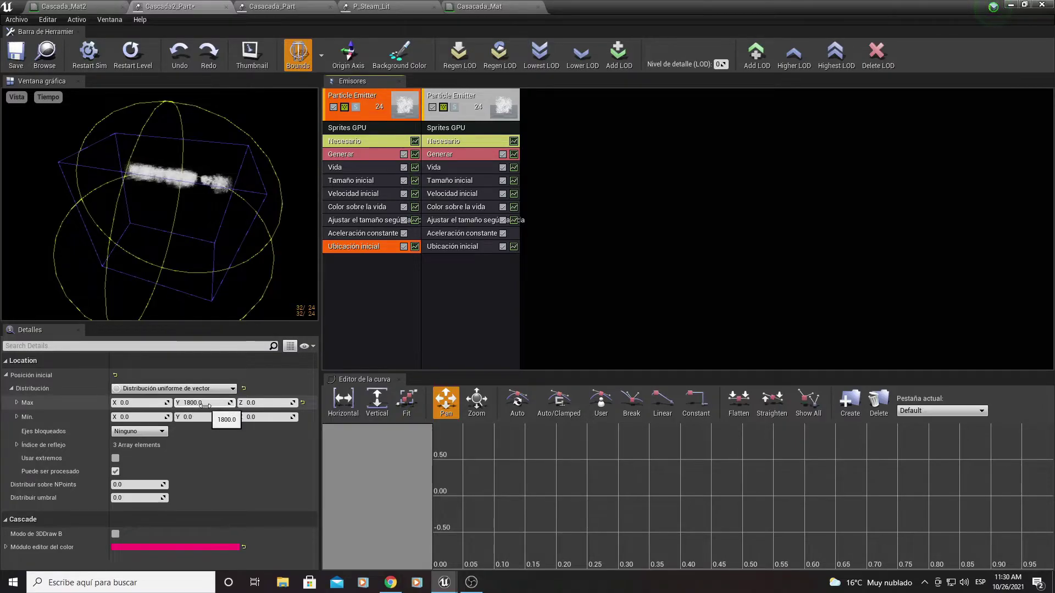
{"action": "left_click", "coordinate": [447, 247]}
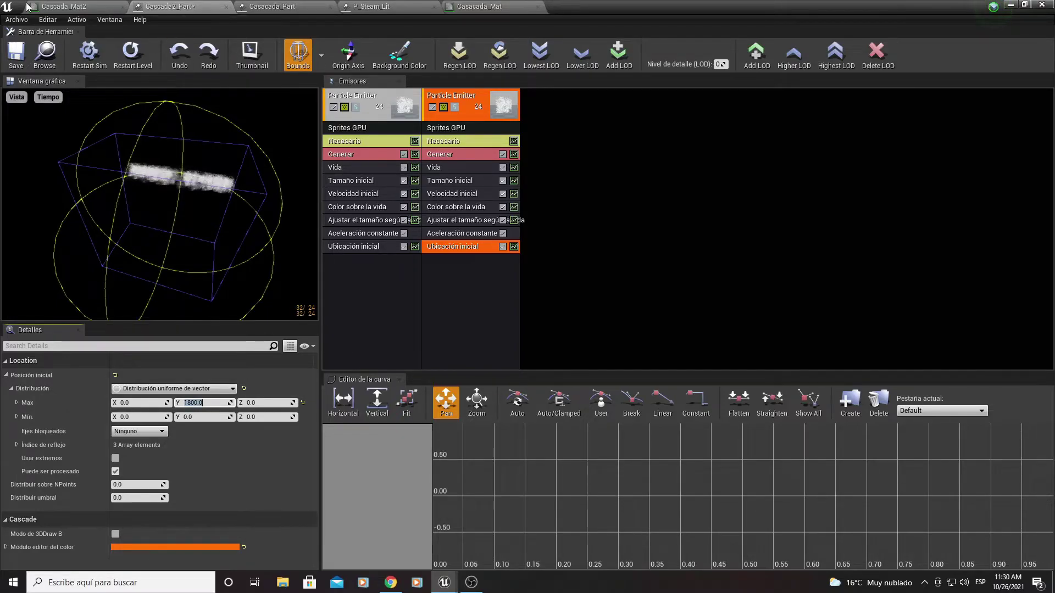
{"action": "left_click", "coordinate": [16, 54]}
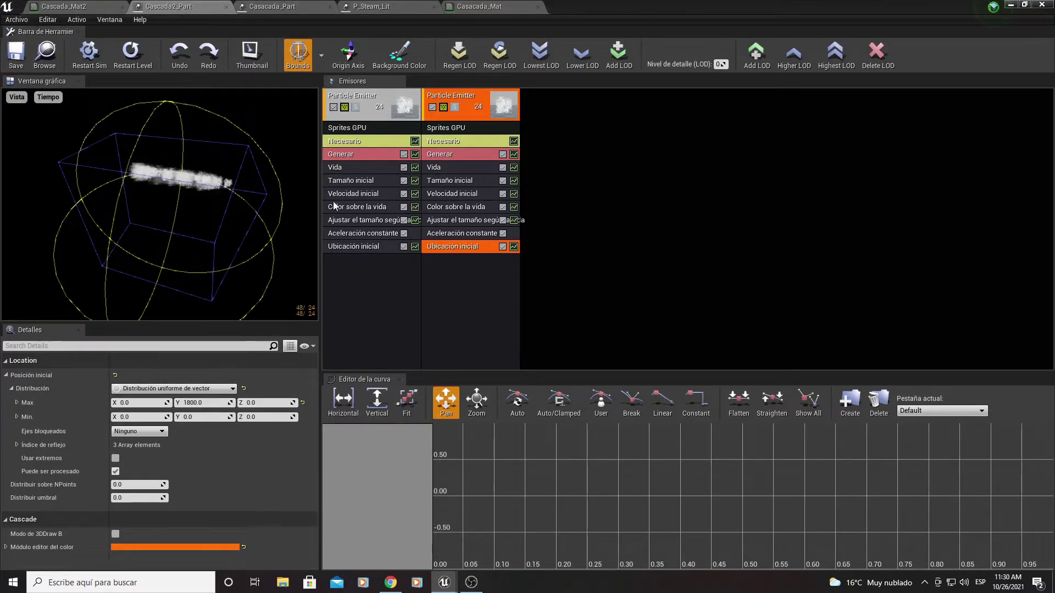
Step: Close Cascade and select the P_Steam_Lit emitter placed near the waterfall
{"action": "left_click", "coordinate": [1041, 5]}
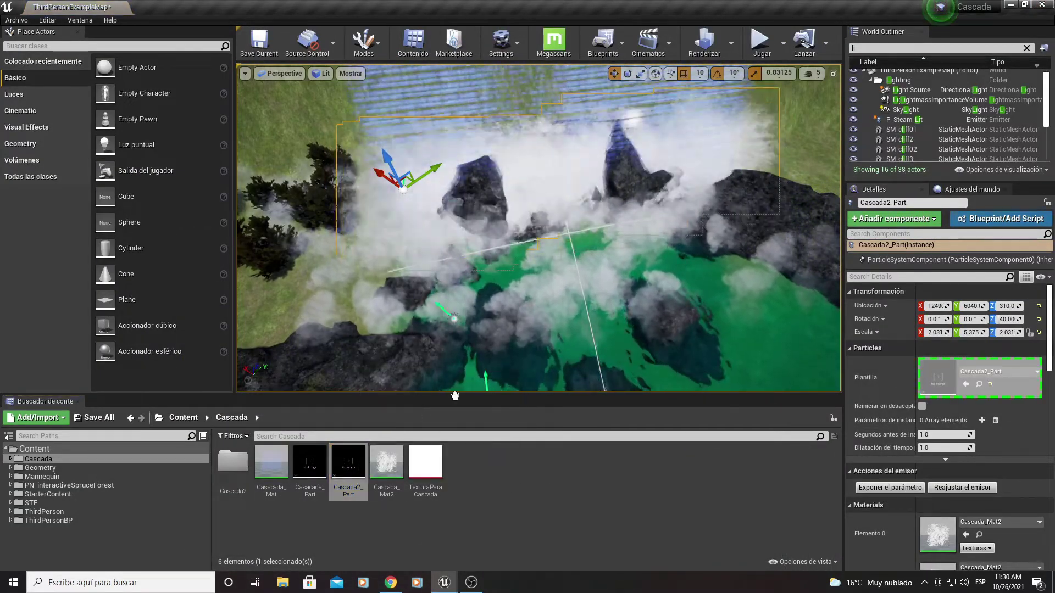
{"action": "left_click", "coordinate": [557, 456]}
{"action": "right_click_drag", "start_coordinate": [538, 247], "coordinate": [538, 231]}
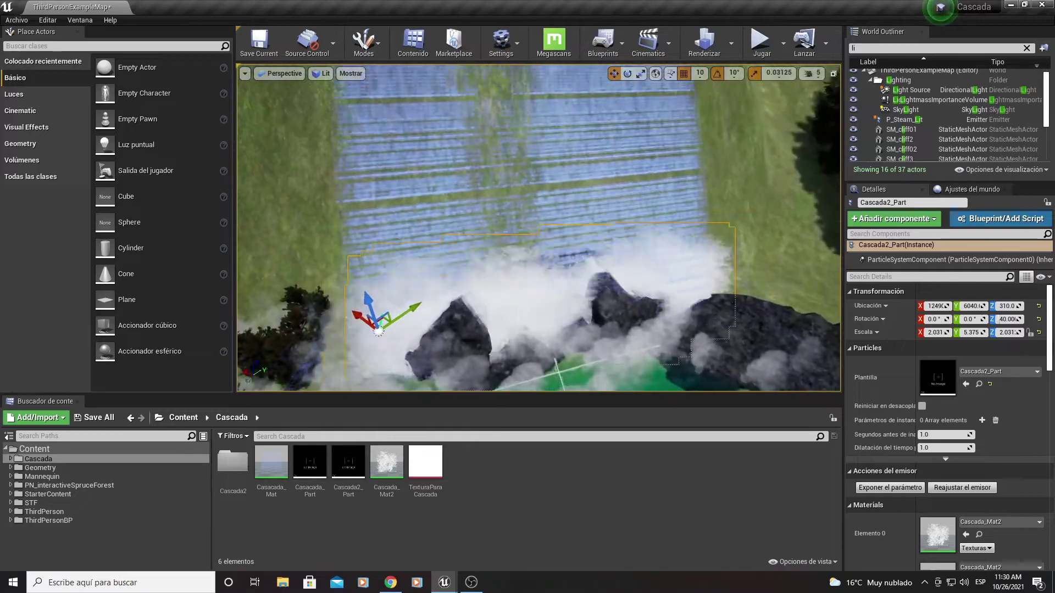
{"action": "right_click_drag", "start_coordinate": [416, 311], "coordinate": [416, 311]}
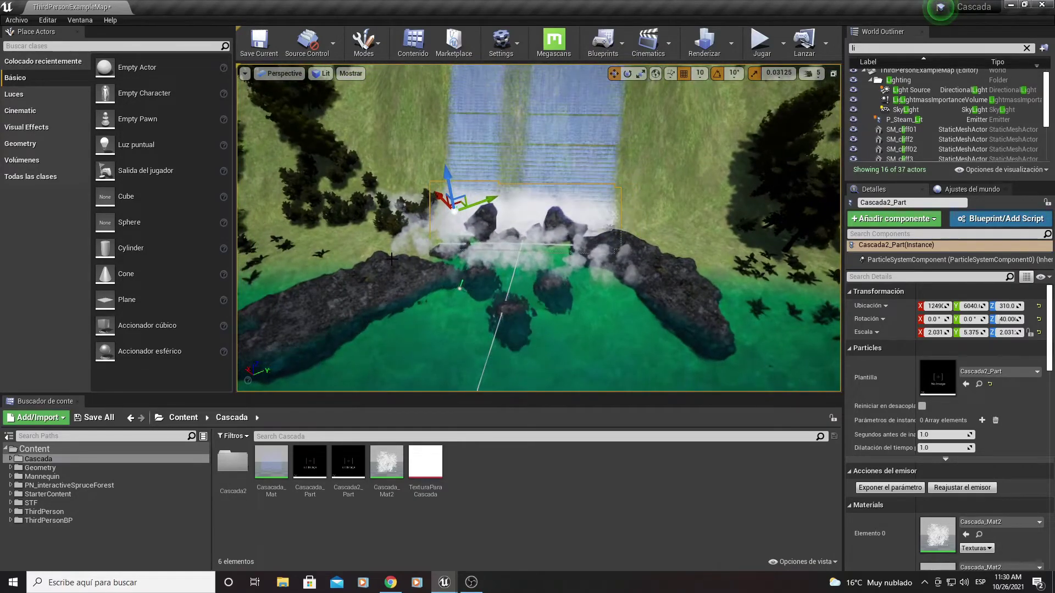
{"action": "left_click", "coordinate": [392, 239]}
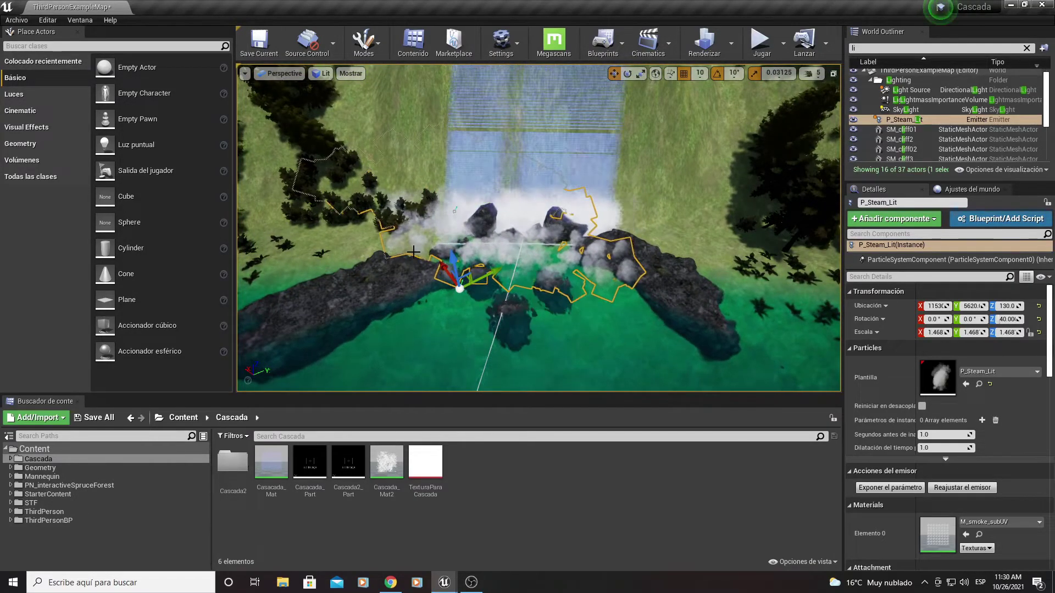
Step: Browse to Content > StarterContent > Particles and open P_Steam_Lit in Cascade
{"action": "left_click", "coordinate": [182, 418]}
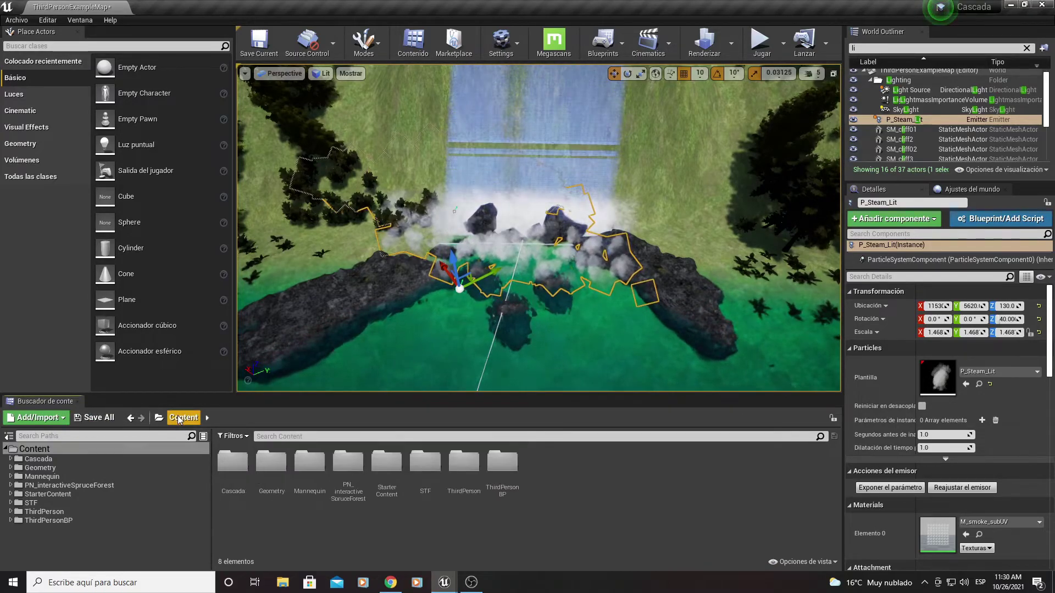
{"action": "double_click", "coordinate": [381, 471]}
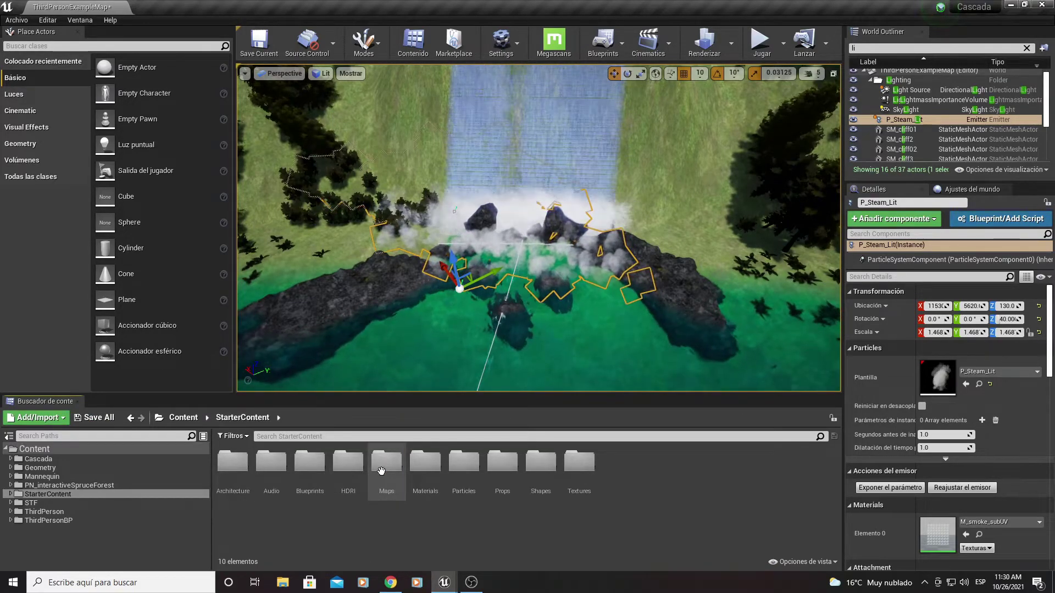
{"action": "left_click", "coordinate": [184, 419]}
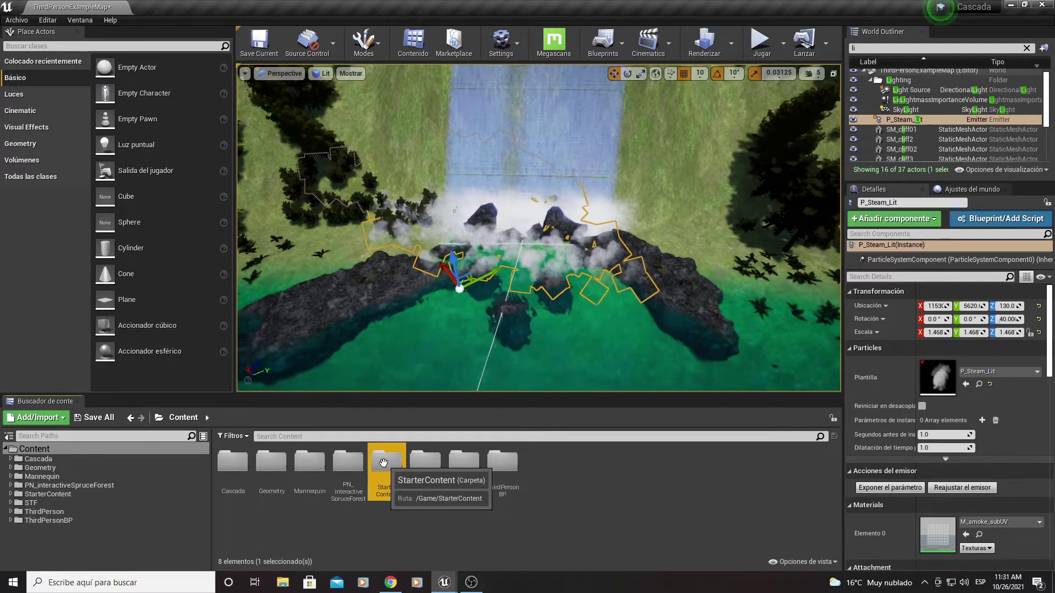
{"action": "double_click", "coordinate": [383, 463]}
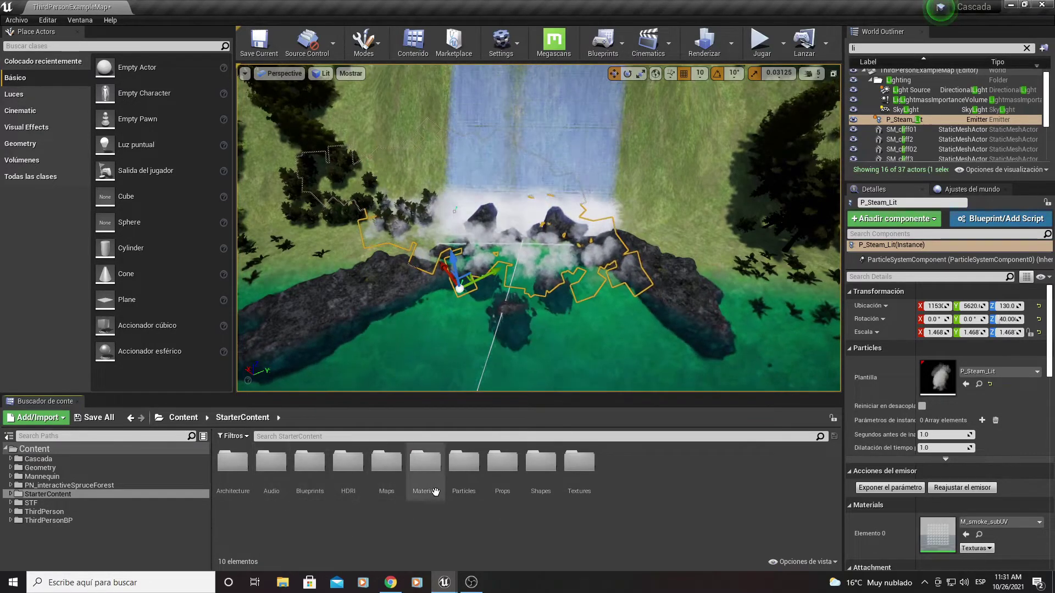
{"action": "double_click", "coordinate": [464, 463]}
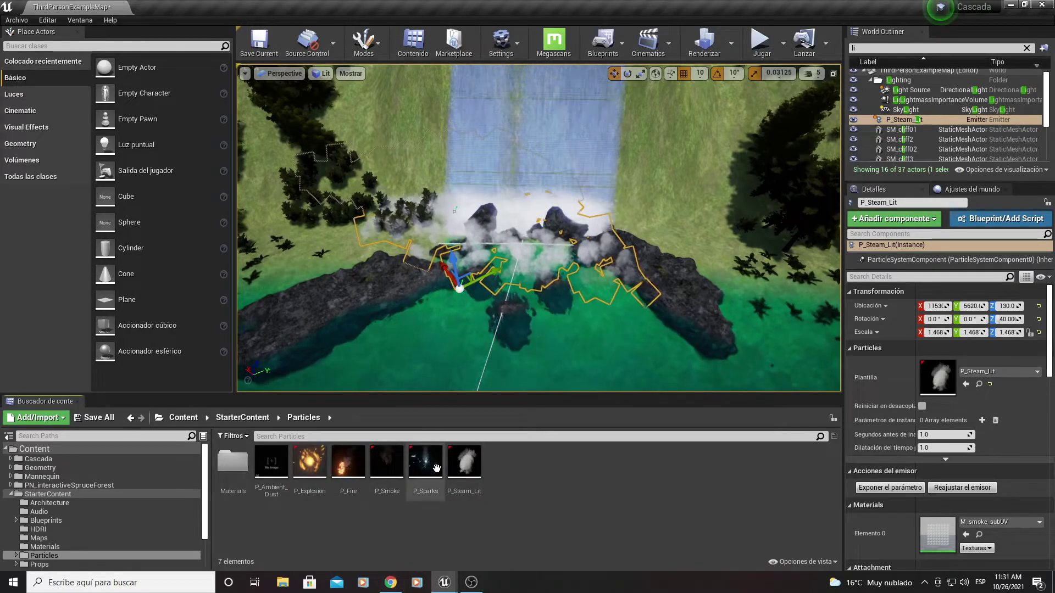
{"action": "left_click", "coordinate": [464, 464]}
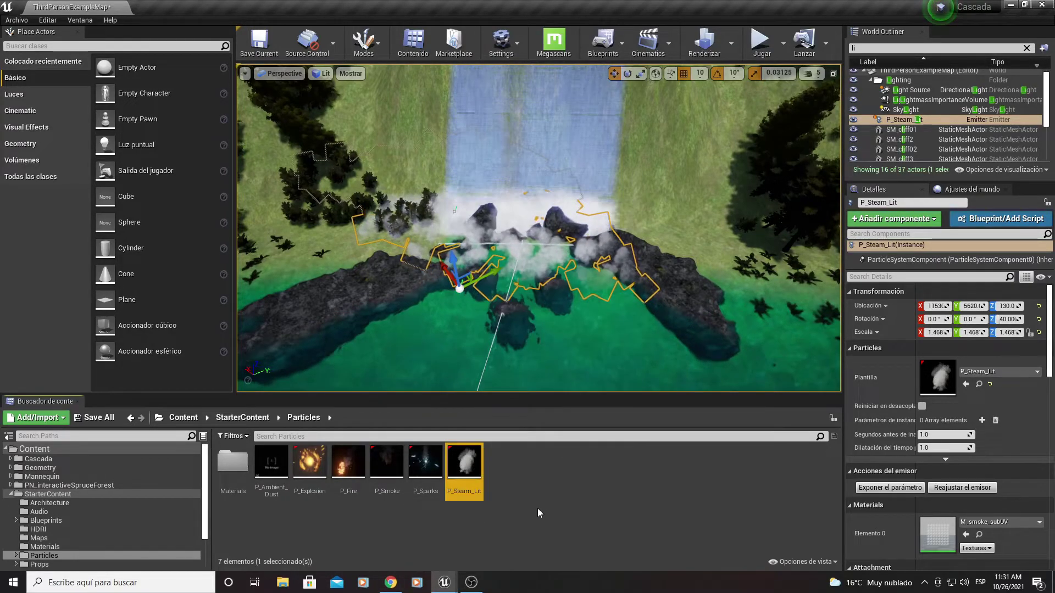
{"action": "double_click", "coordinate": [468, 457]}
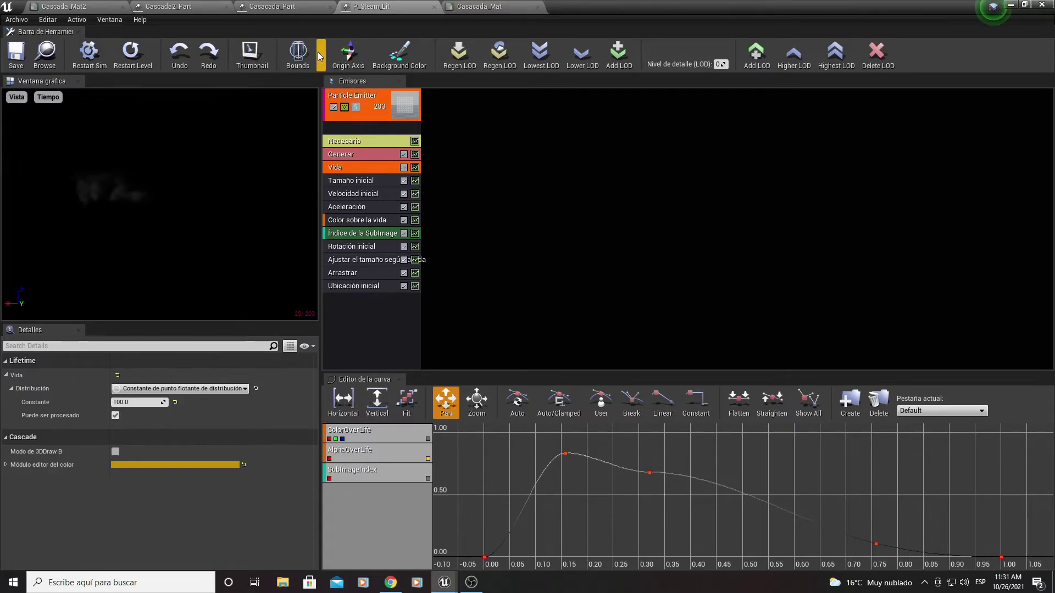
Step: Turn on Bounds display in the P_Steam_Lit preview and zoom in on the steam puffs
{"action": "left_click", "coordinate": [300, 55]}
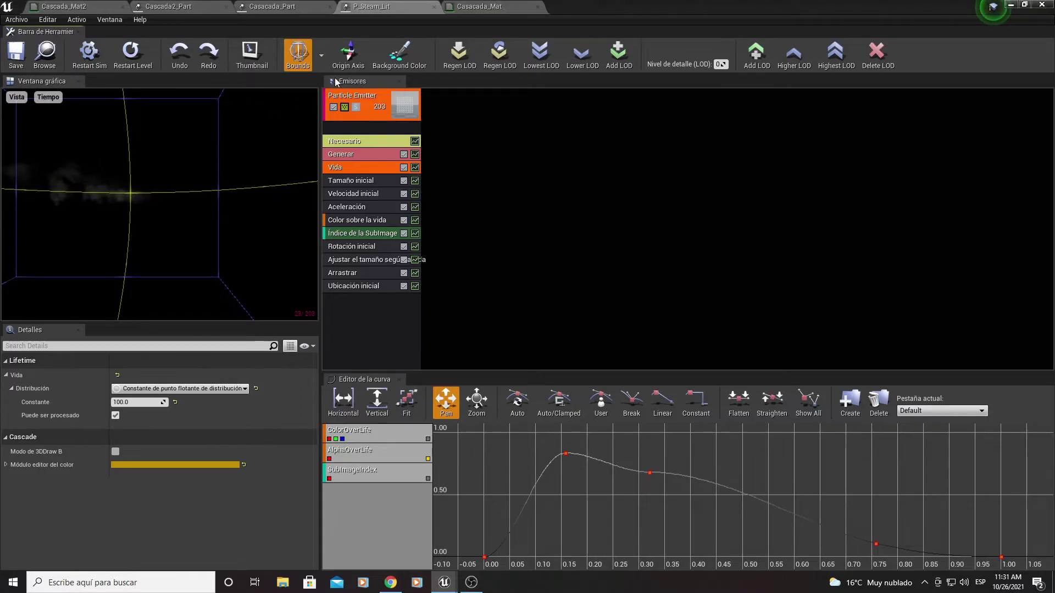
{"action": "scroll", "coordinate": [182, 181], "scroll_direction": "up", "scroll_amount": 3}
{"action": "scroll", "coordinate": [181, 181], "scroll_direction": "up", "scroll_amount": 3}
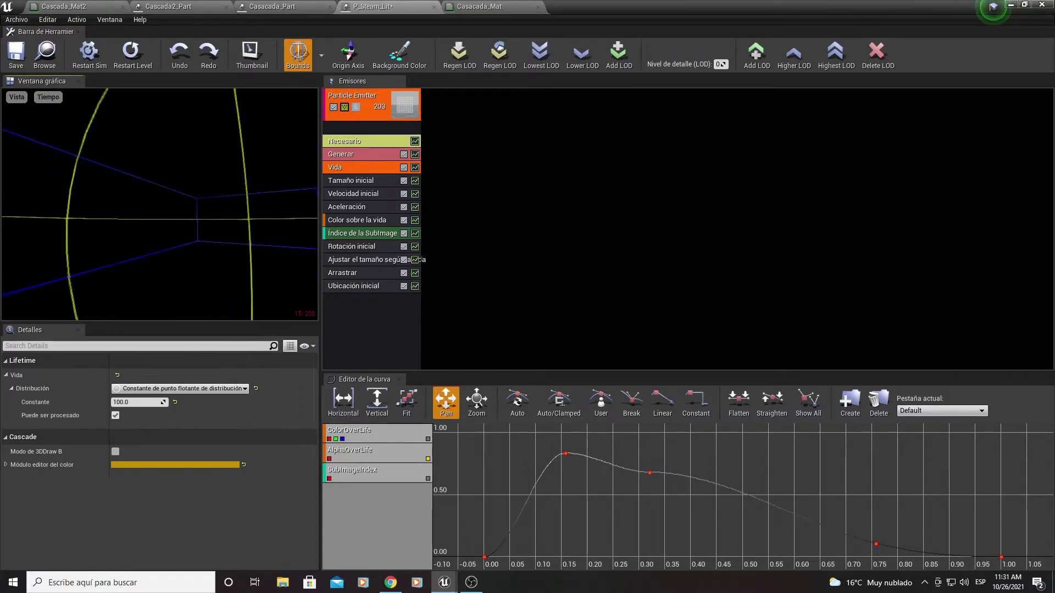
{"action": "mouse_move", "coordinate": [182, 181]}
{"action": "left_mouse_down"}
{"action": "mouse_move", "coordinate": [127, 181]}
{"action": "mouse_move", "coordinate": [176, 173]}
{"action": "left_mouse_up"}
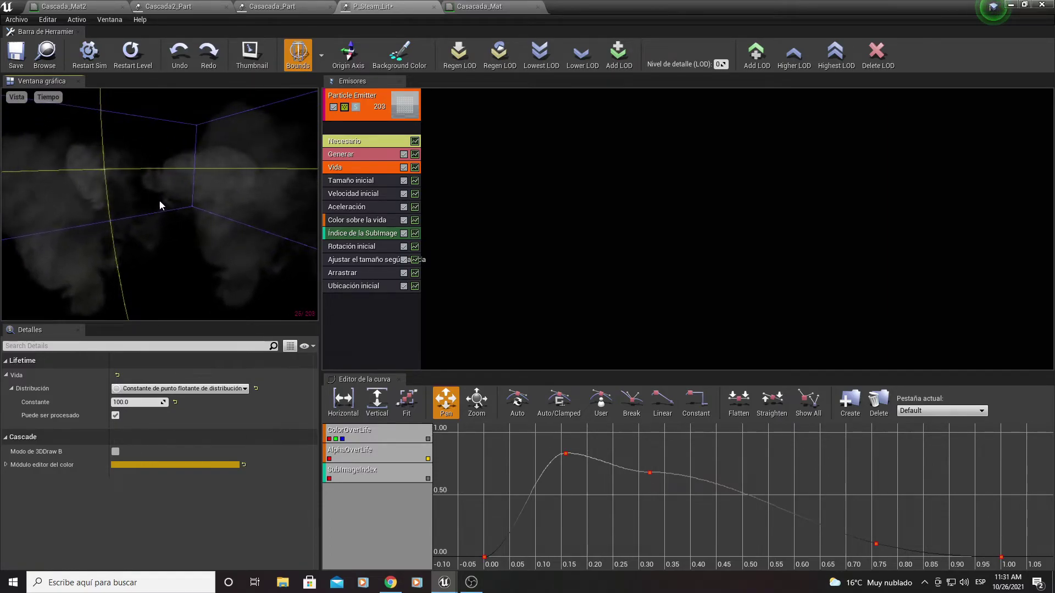
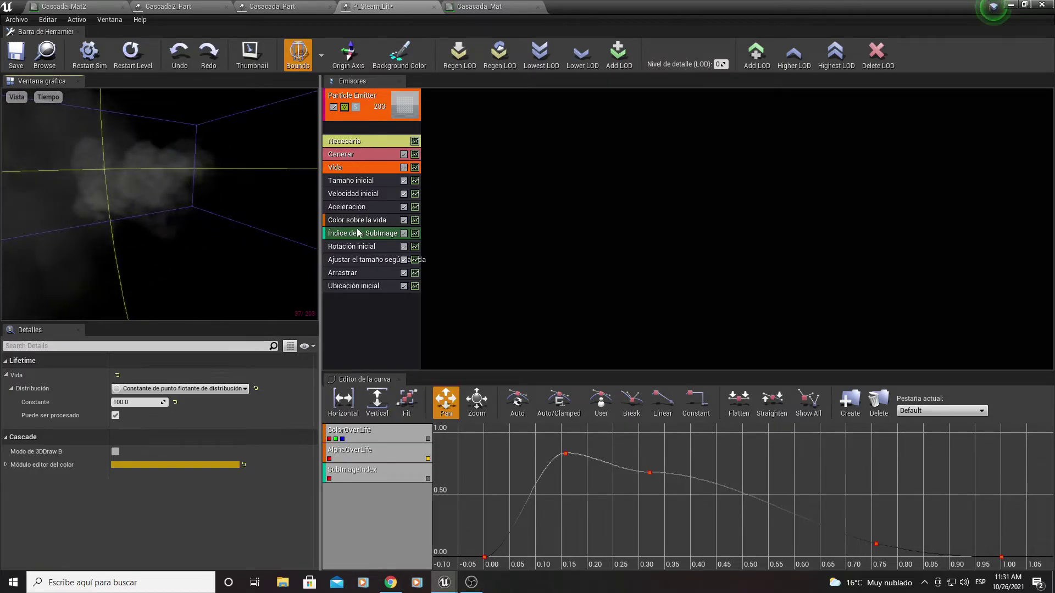
Step: Inspect the Ubicación inicial module's location settings on P_Steam_Lit without adding any new module
{"action": "left_click", "coordinate": [345, 287]}
{"action": "right_click", "coordinate": [352, 309]}
{"action": "mouse_move", "coordinate": [376, 306]}
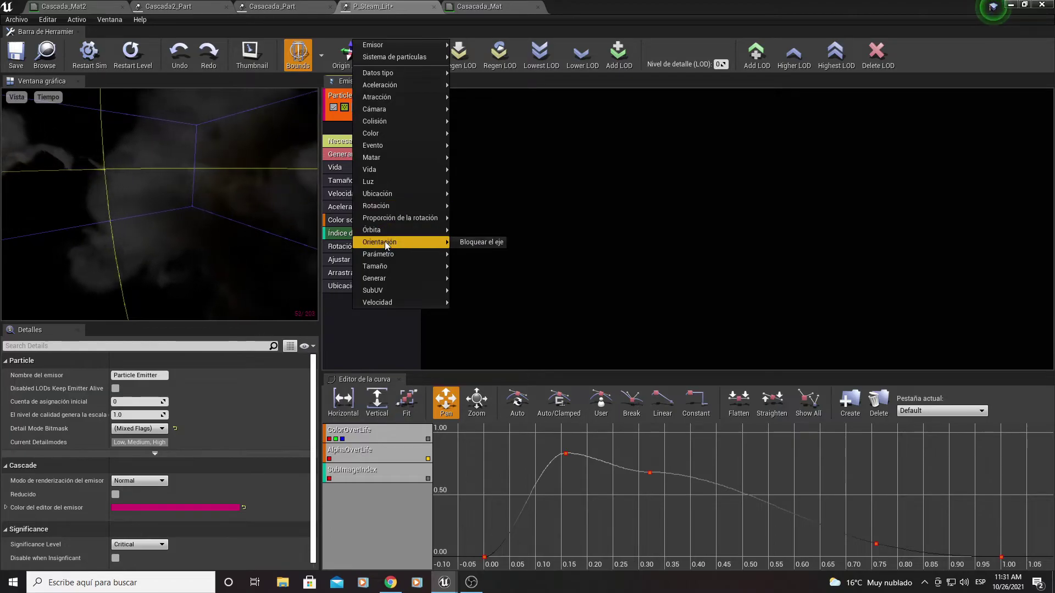
{"action": "mouse_move", "coordinate": [416, 199]}
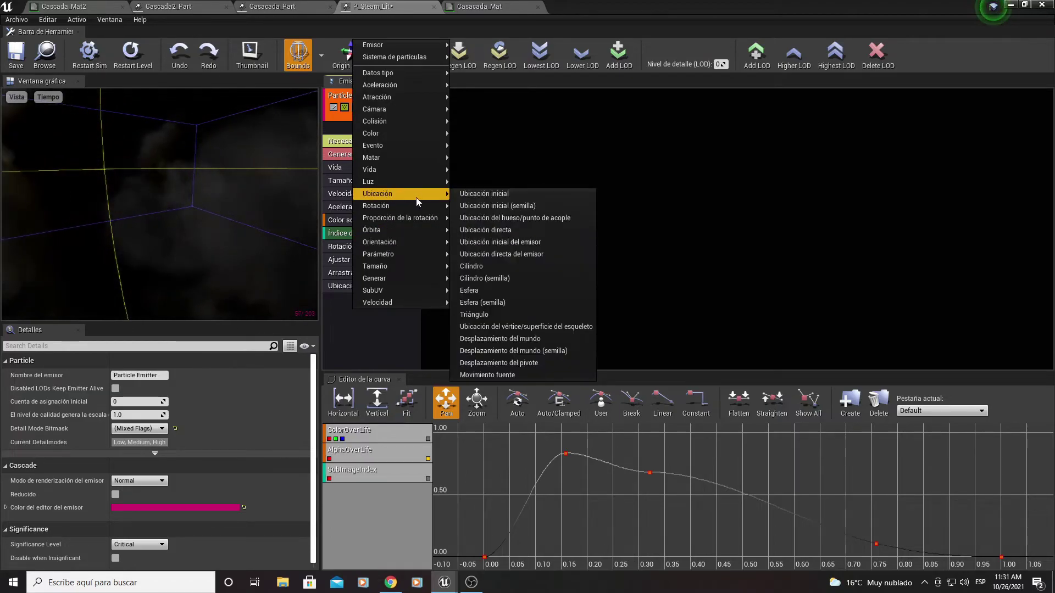
{"action": "left_click", "coordinate": [378, 290]}
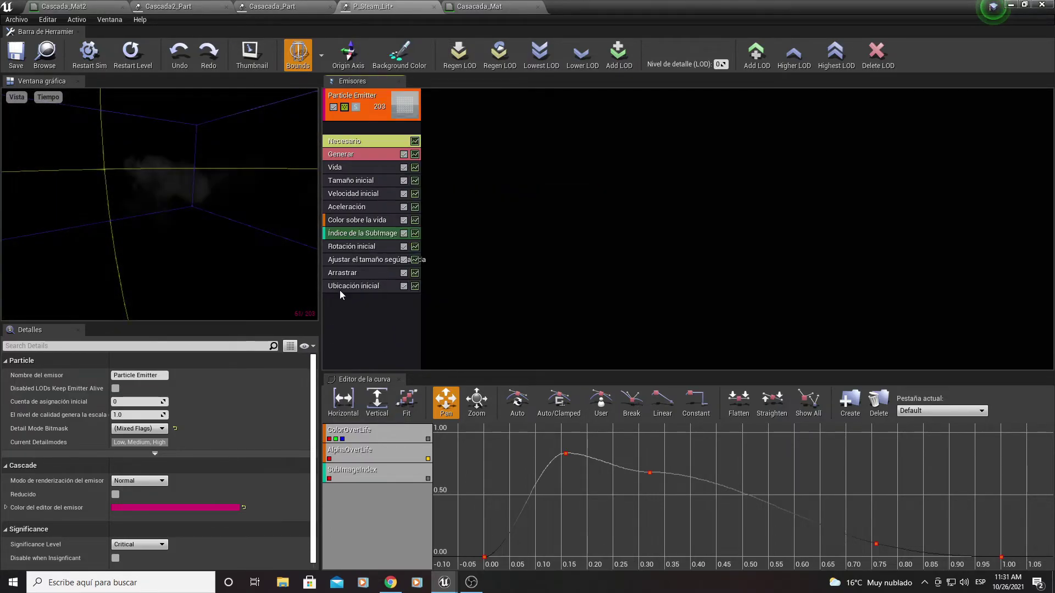
{"action": "left_click", "coordinate": [341, 288]}
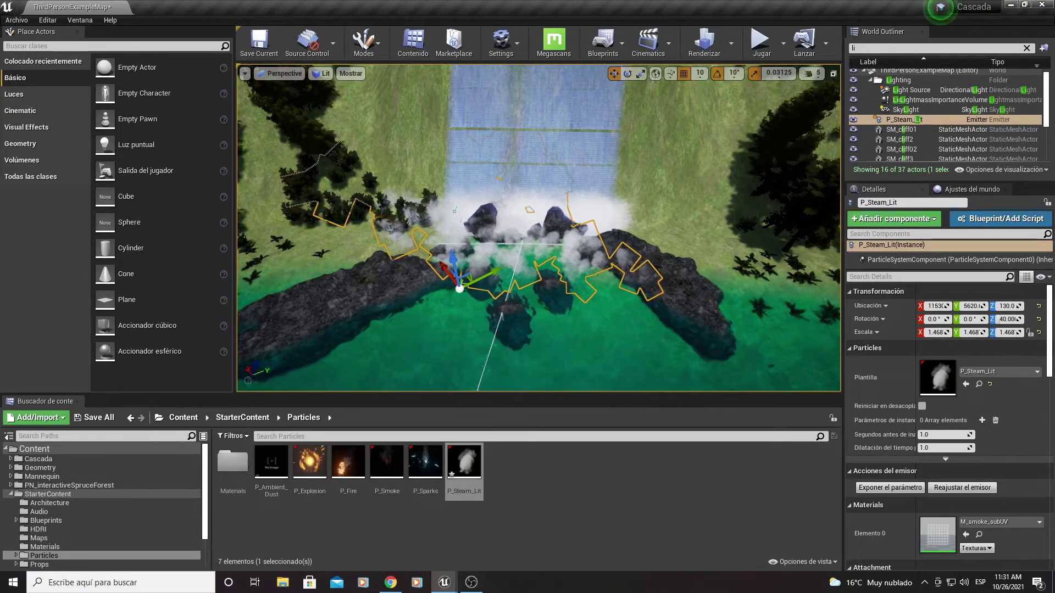
{"action": "left_click", "coordinate": [512, 260]}
{"action": "left_click_drag", "start_coordinate": [509, 234], "coordinate": [509, 234]}
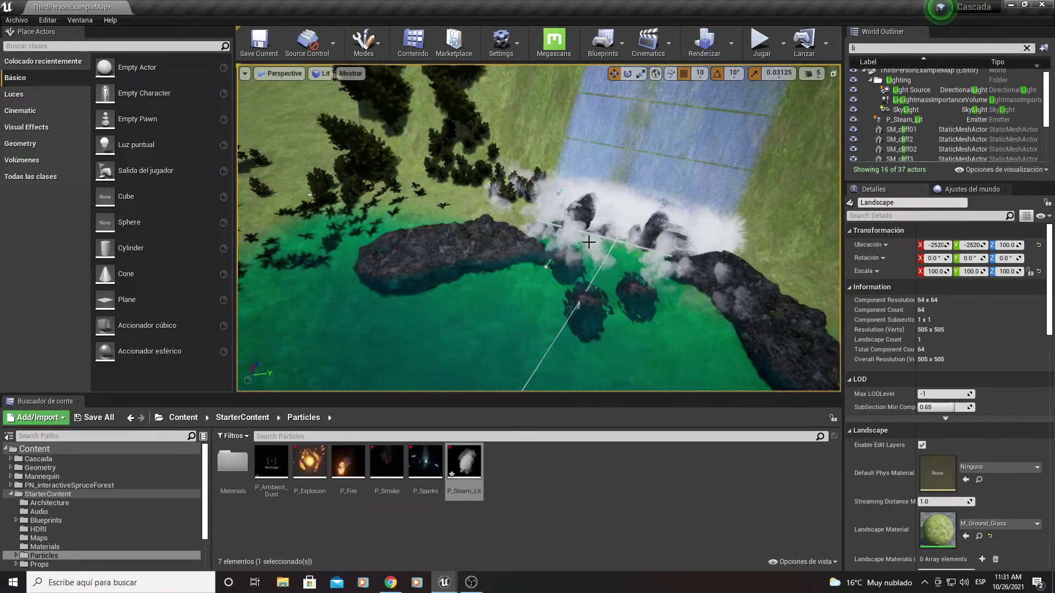
{"action": "left_click_drag", "start_coordinate": [508, 234], "coordinate": [509, 234]}
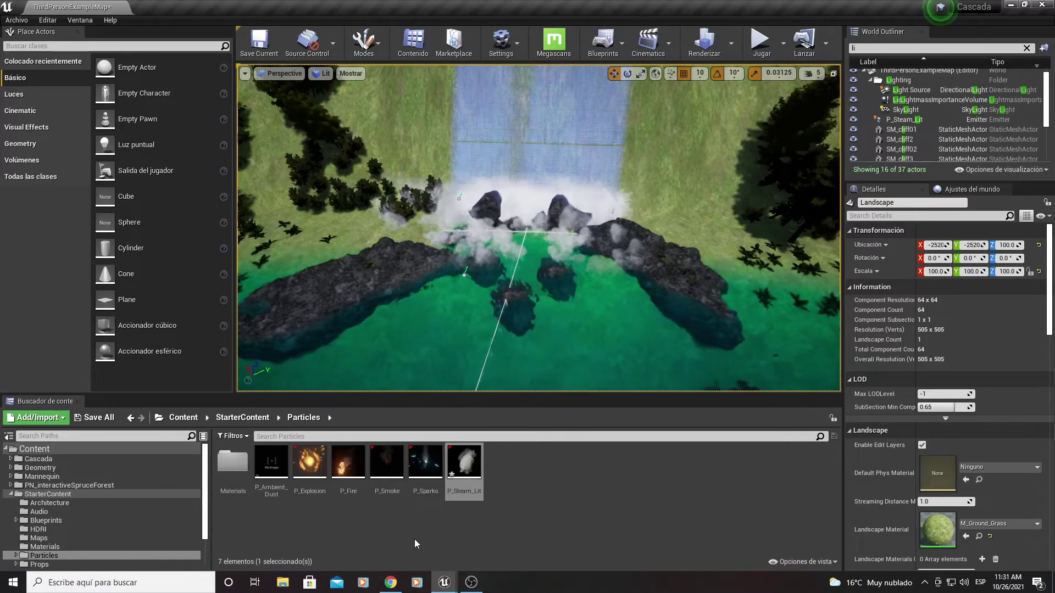
{"action": "mouse_move", "coordinate": [444, 582]}
{"action": "left_click", "coordinate": [503, 535]}
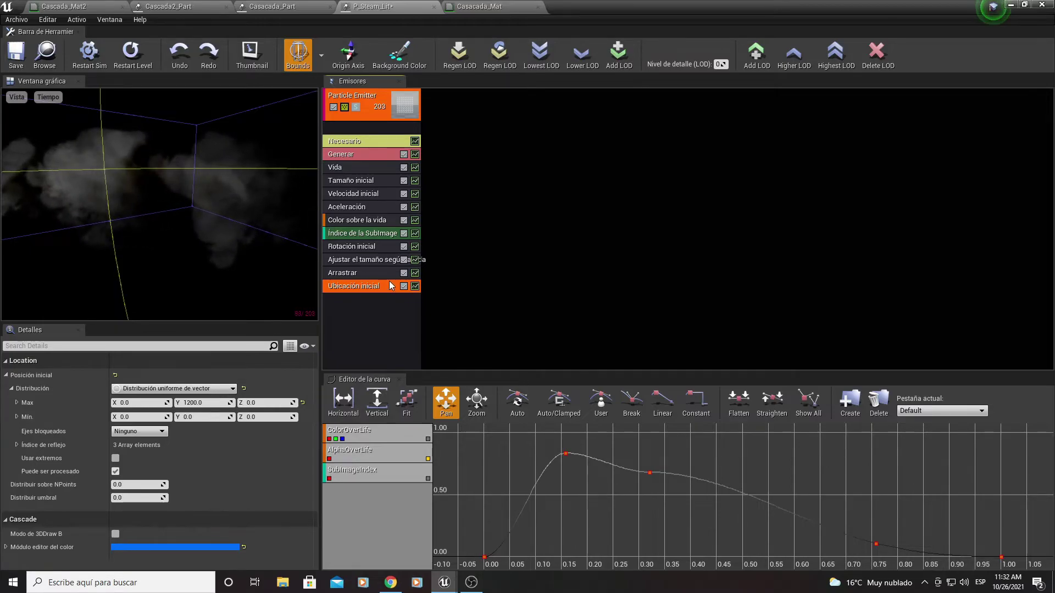
{"action": "key", "text": "alt+Tab"}
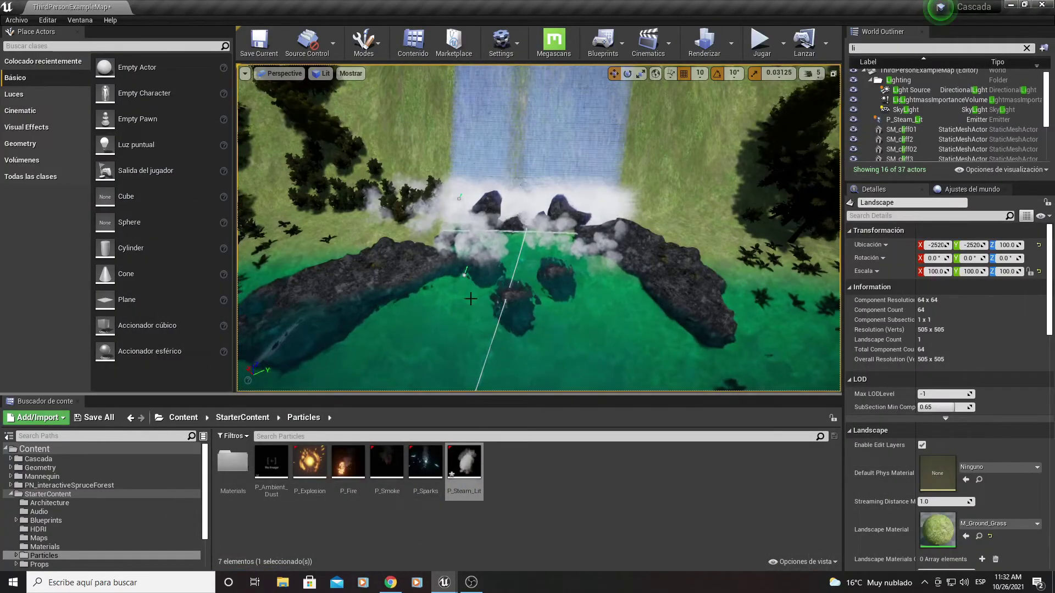
Step: Orbit the Perspective view to frame the waterfall and the steaming turquoise pool from the front
{"action": "left_click", "coordinate": [472, 584]}
{"action": "left_click", "coordinate": [473, 584]}
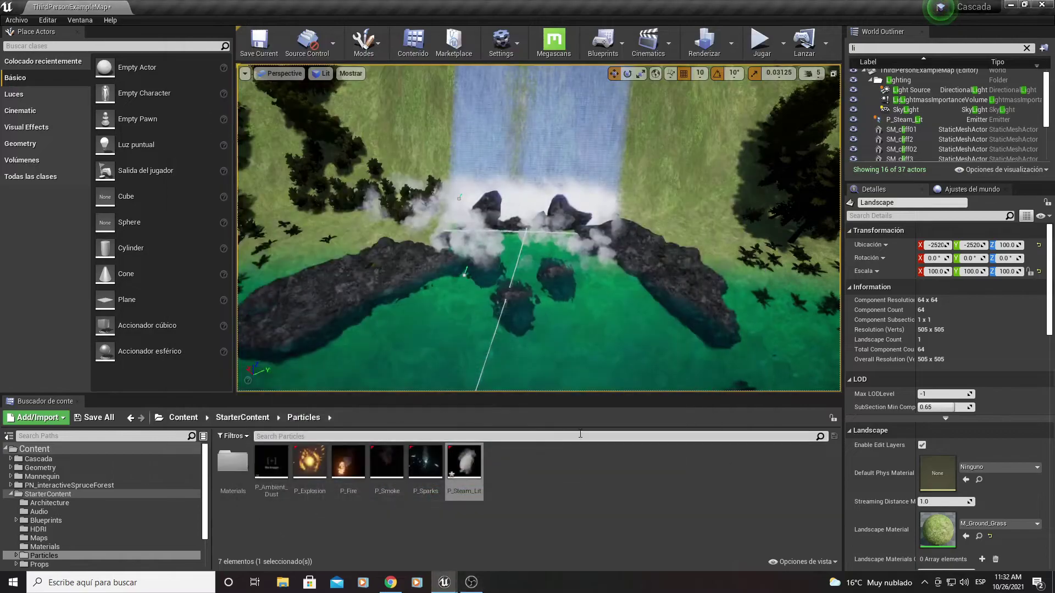
{"action": "right_click_drag", "start_coordinate": [518, 263], "coordinate": [518, 263]}
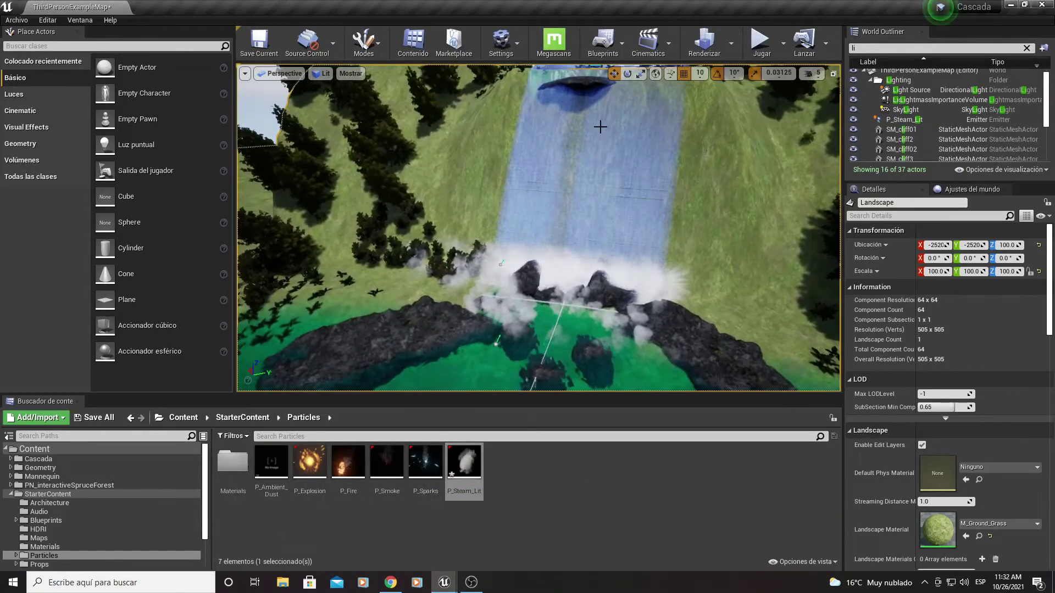
{"action": "right_click_drag", "start_coordinate": [518, 263], "coordinate": [518, 264]}
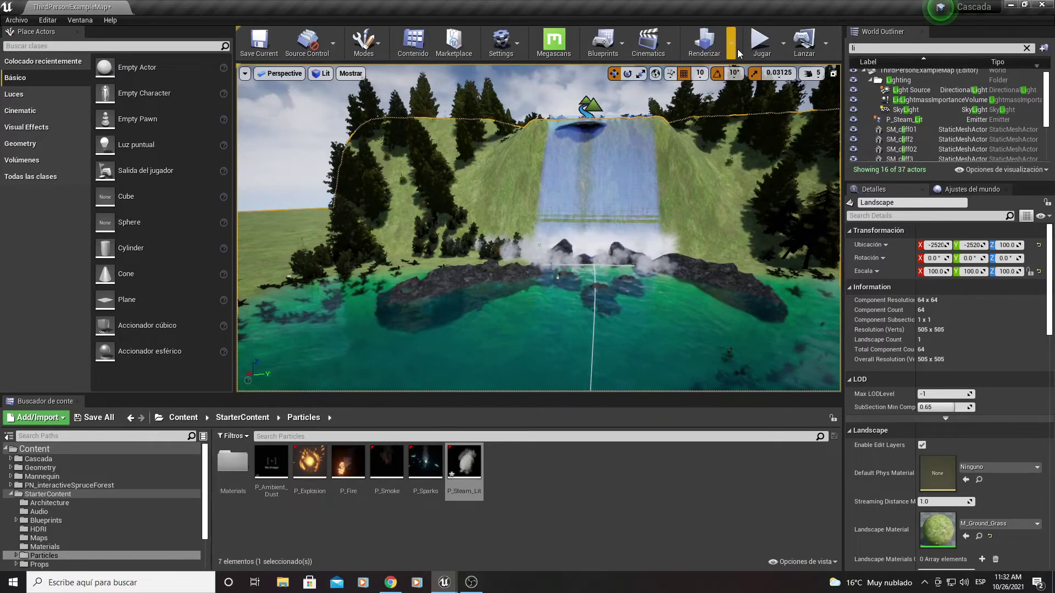
{"action": "left_click", "coordinate": [755, 46]}
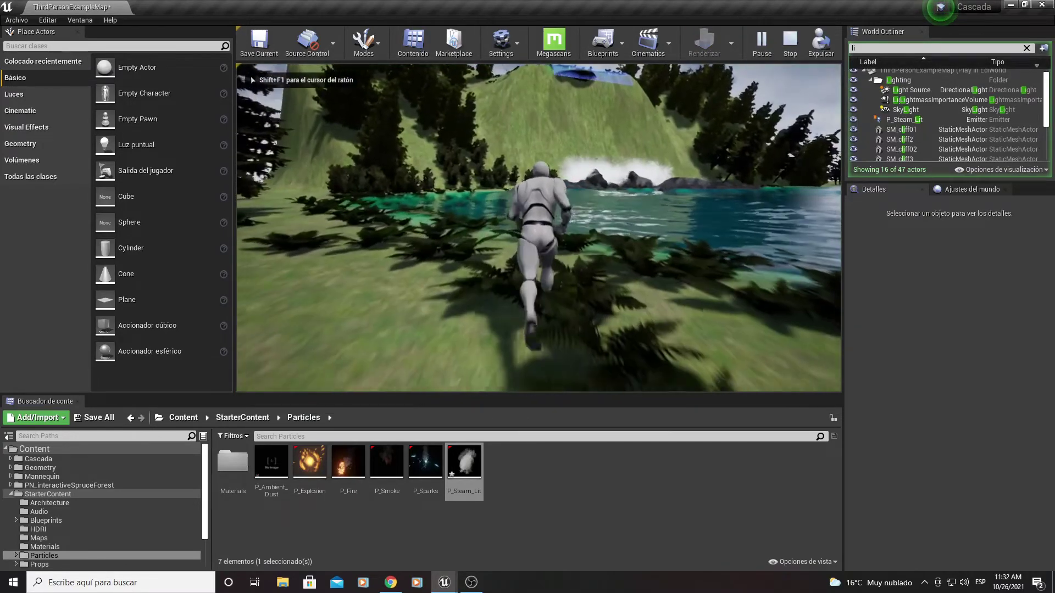
{"action": "key", "text": "w"}
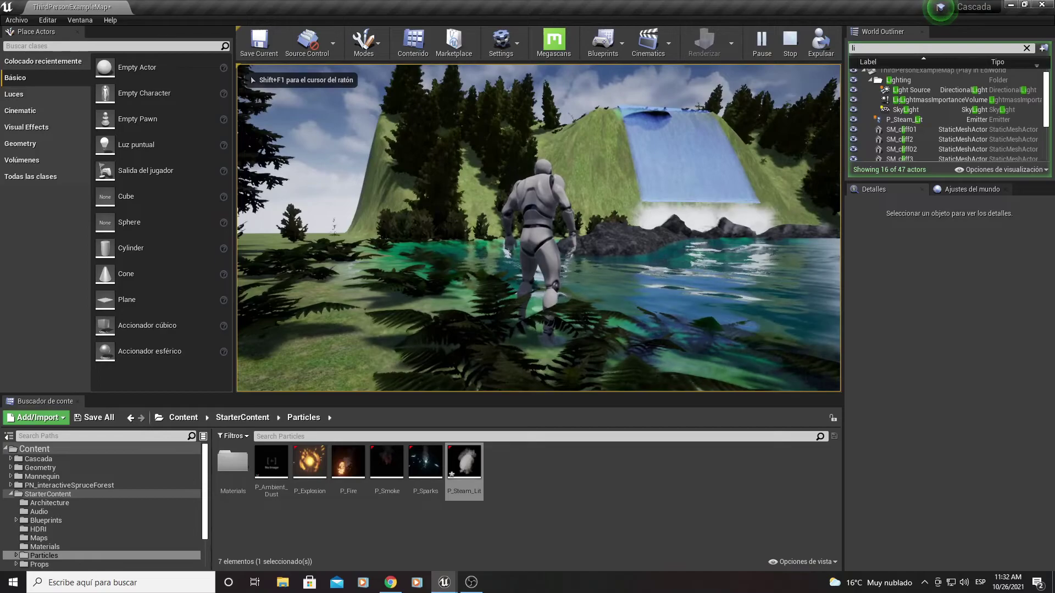
{"action": "key", "text": "w"}
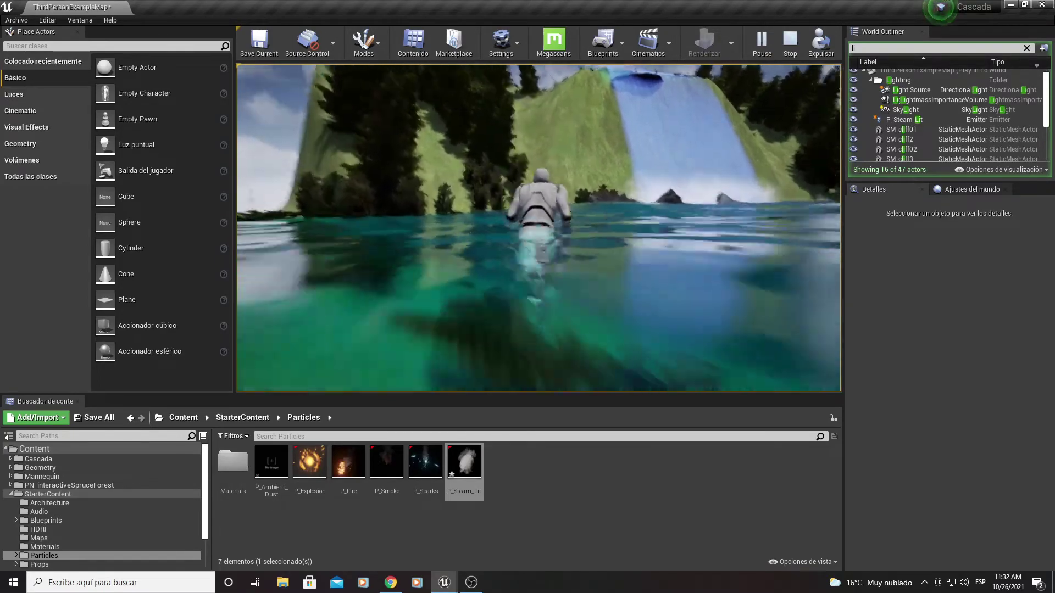
{"action": "key", "text": "w"}
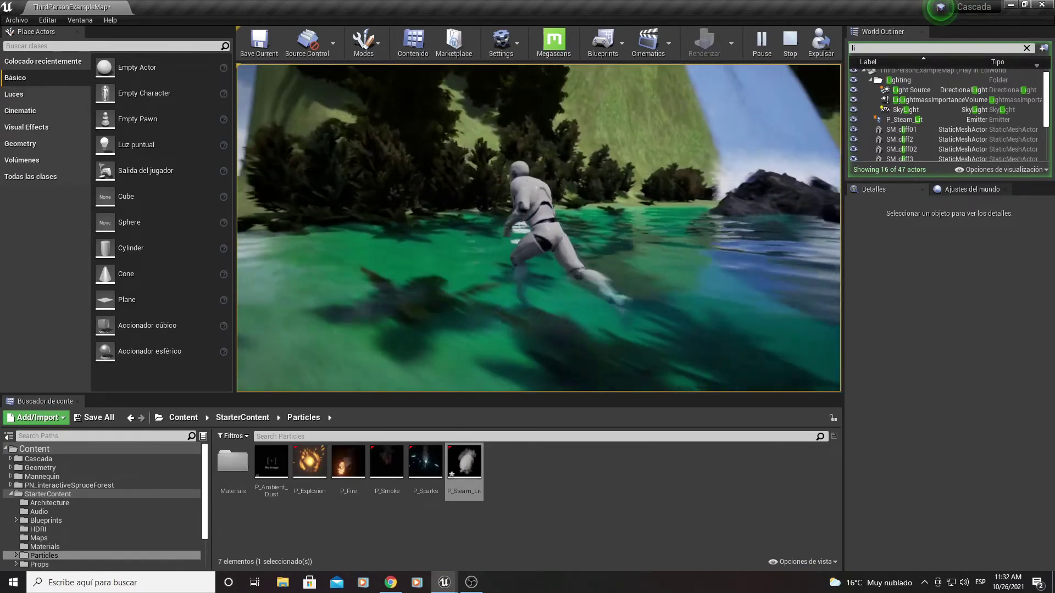
{"action": "key", "text": "w"}
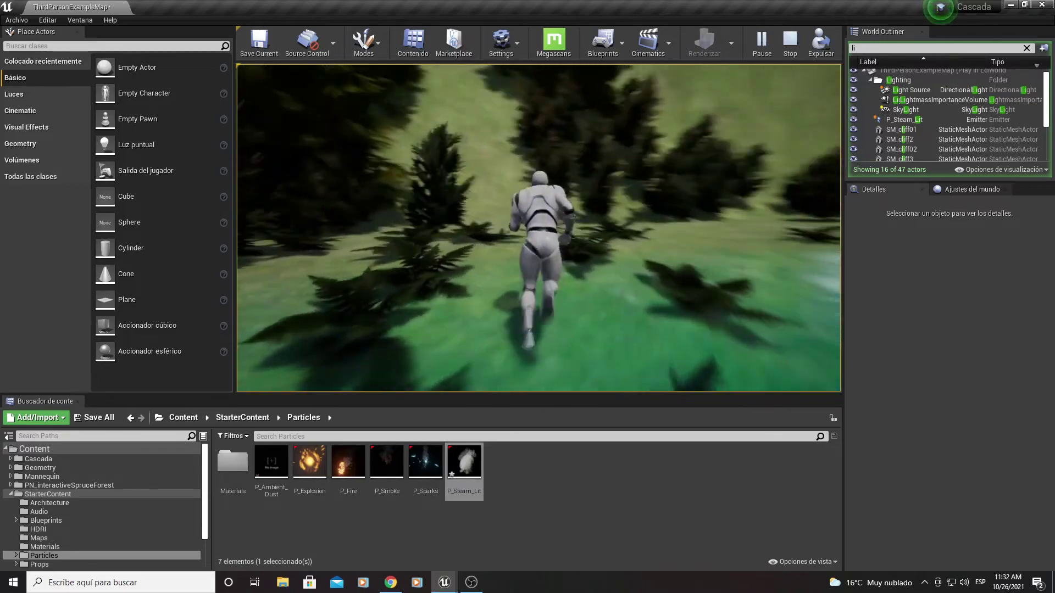
{"action": "key", "text": "w"}
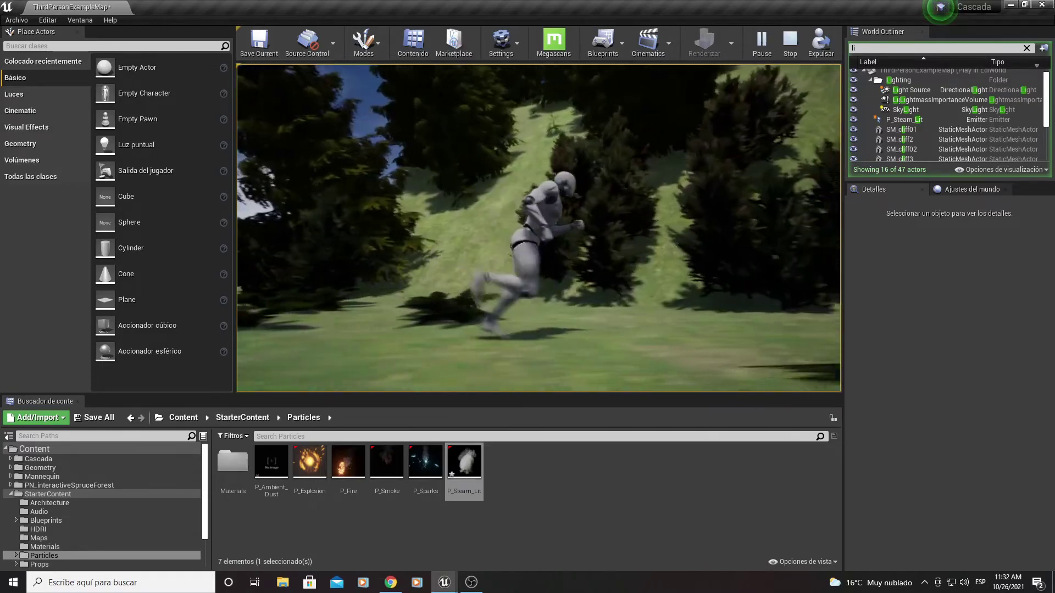
{"action": "key", "text": "w"}
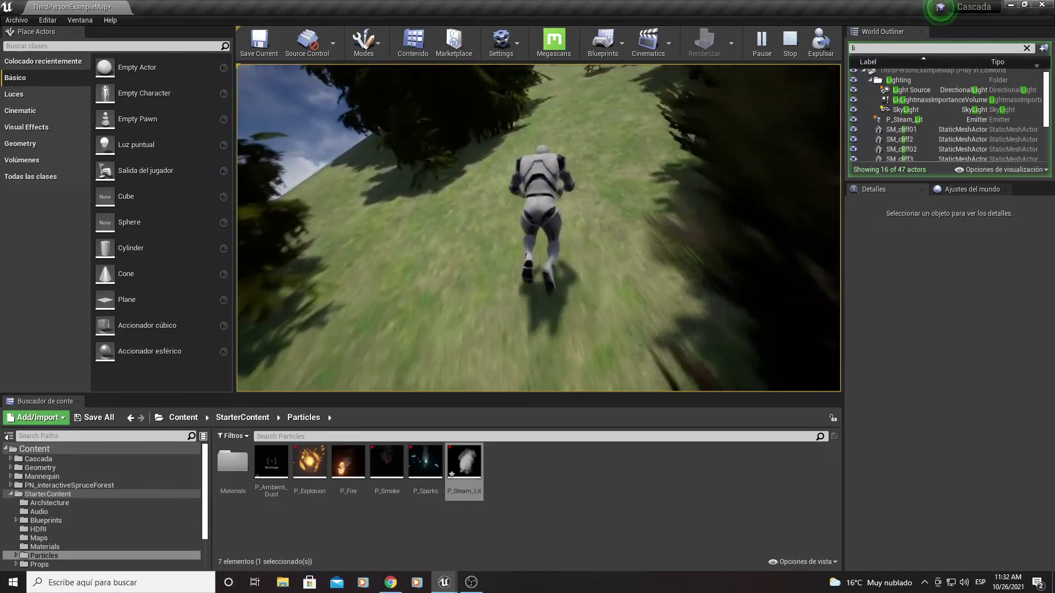
{"action": "key", "text": "w"}
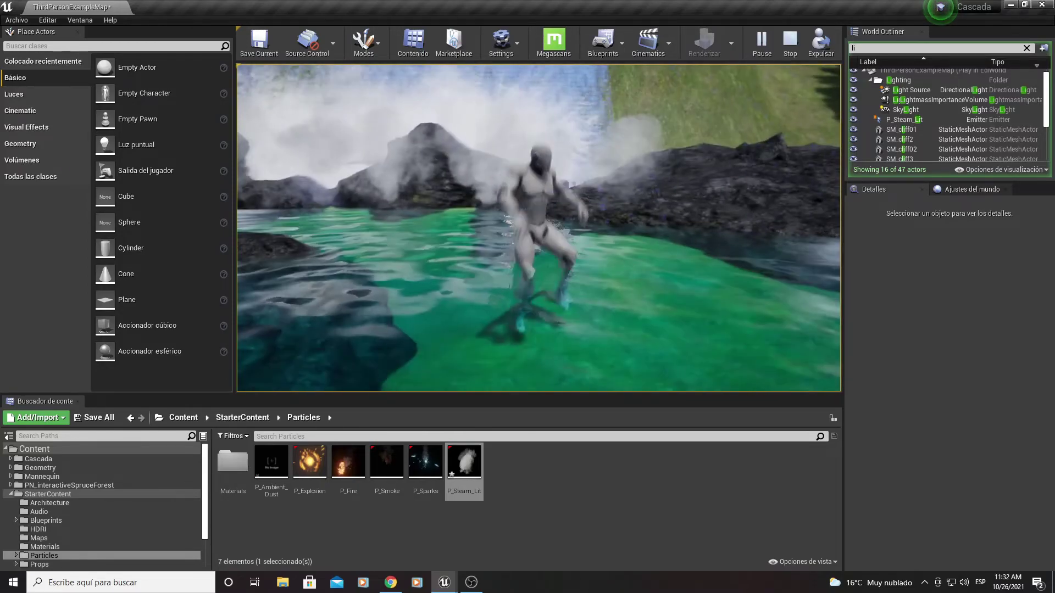
{"action": "key", "text": "w"}
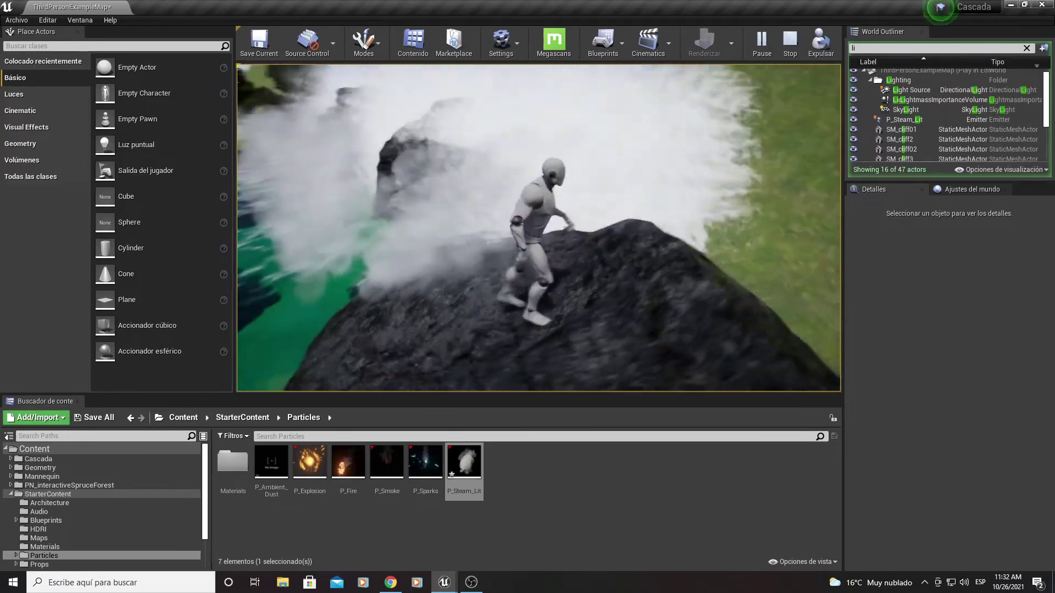
{"action": "key", "text": "w"}
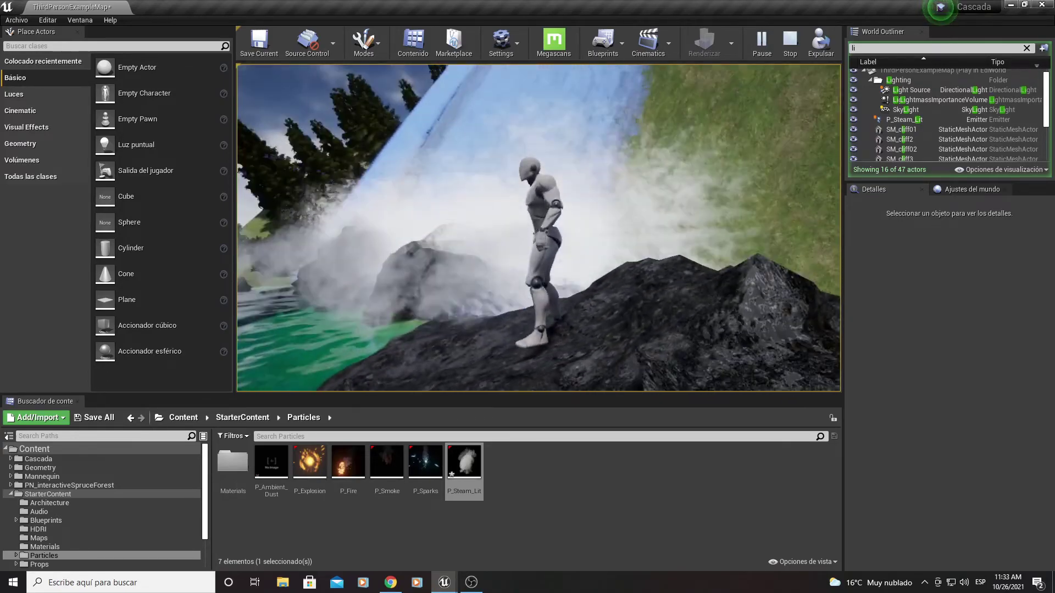
{"action": "key", "text": "w"}
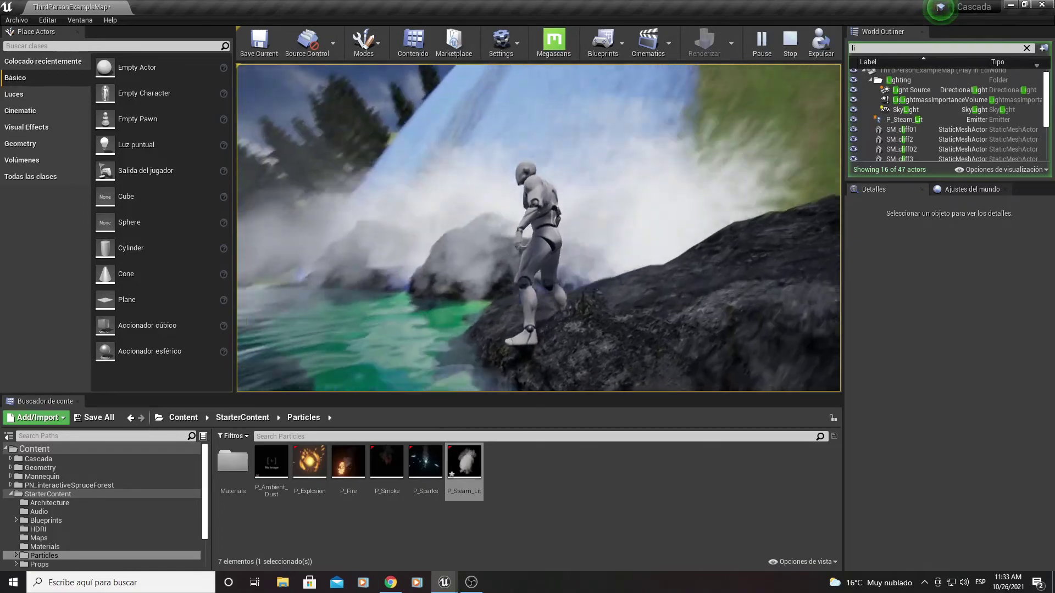
{"action": "key", "text": "w"}
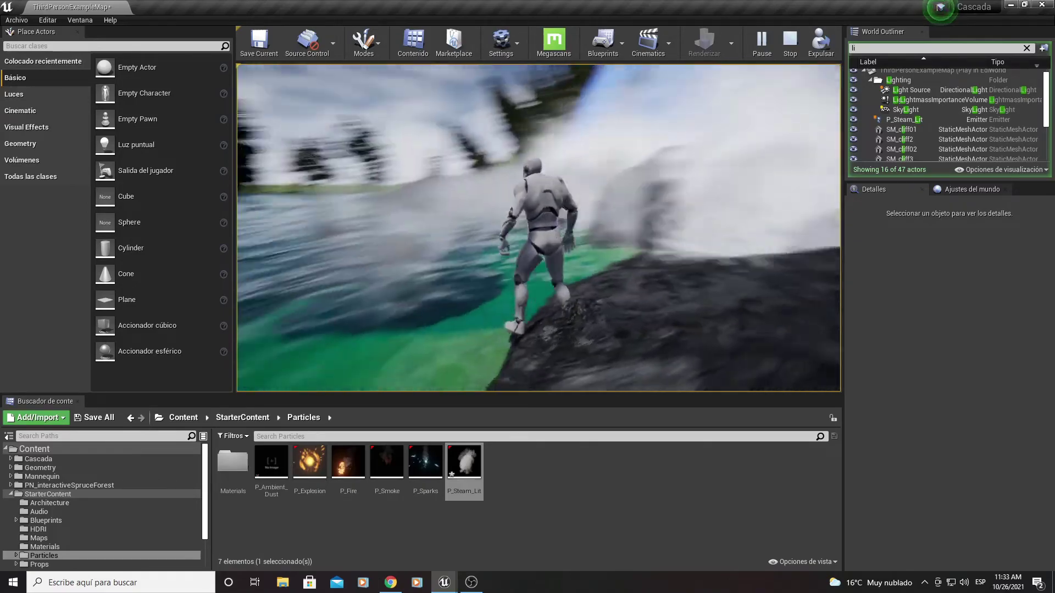
{"action": "key", "text": "w"}
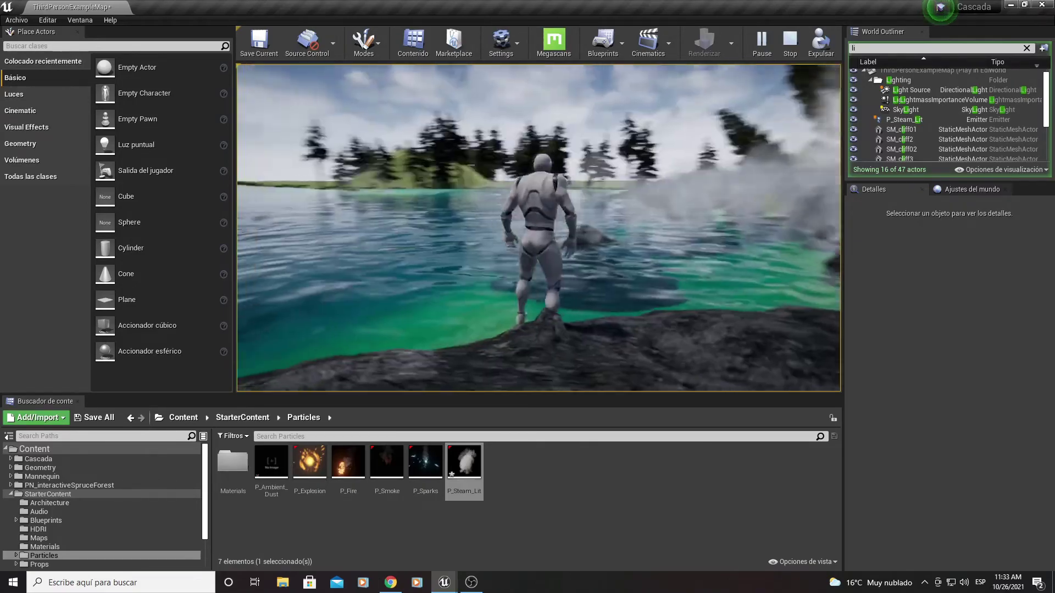
{"action": "key", "text": "w"}
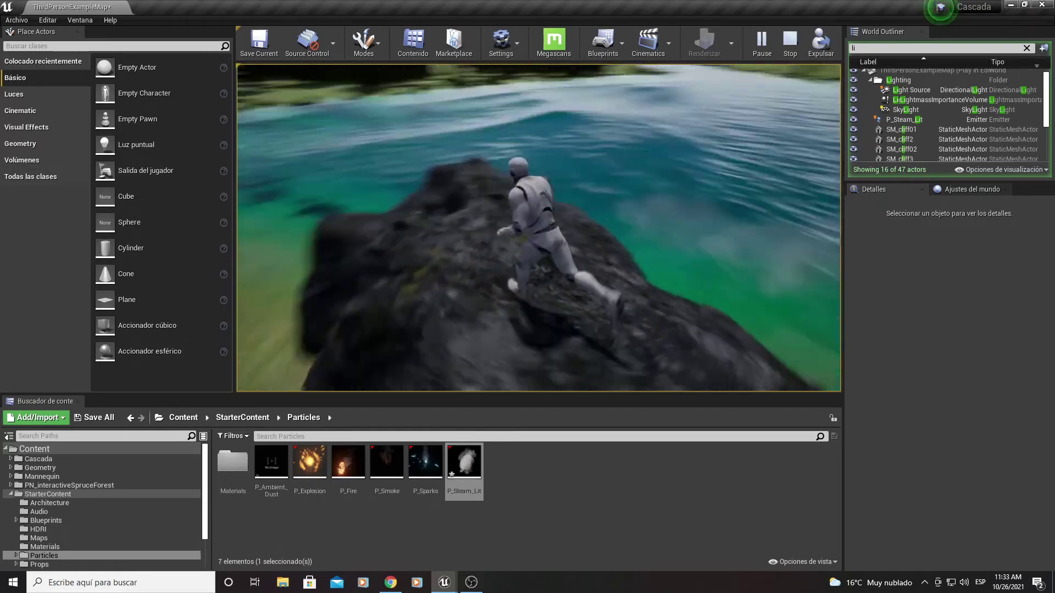
{"action": "key", "text": "w"}
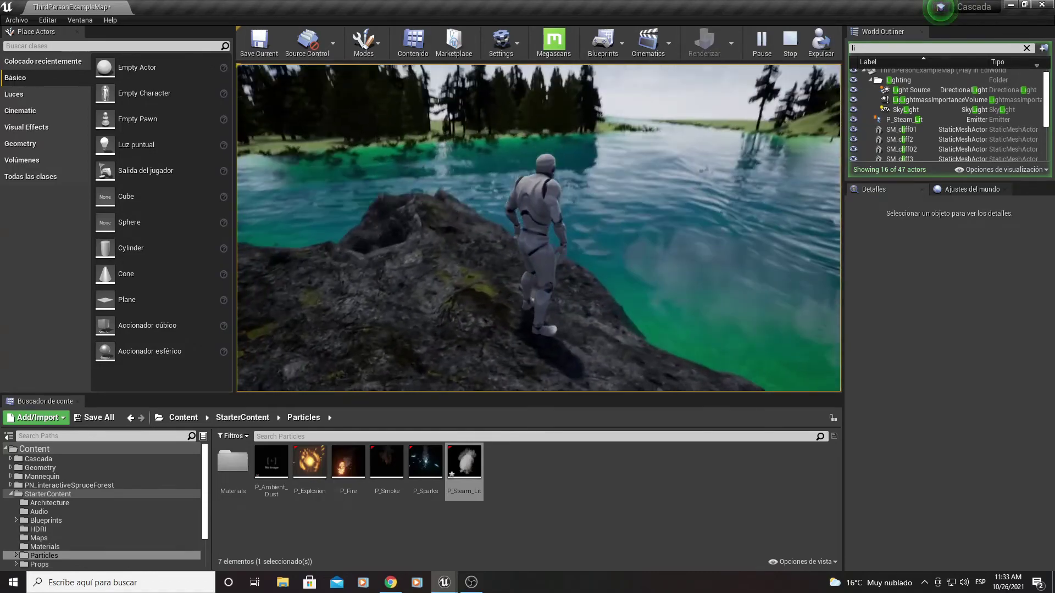
{"action": "key", "text": "Escape"}
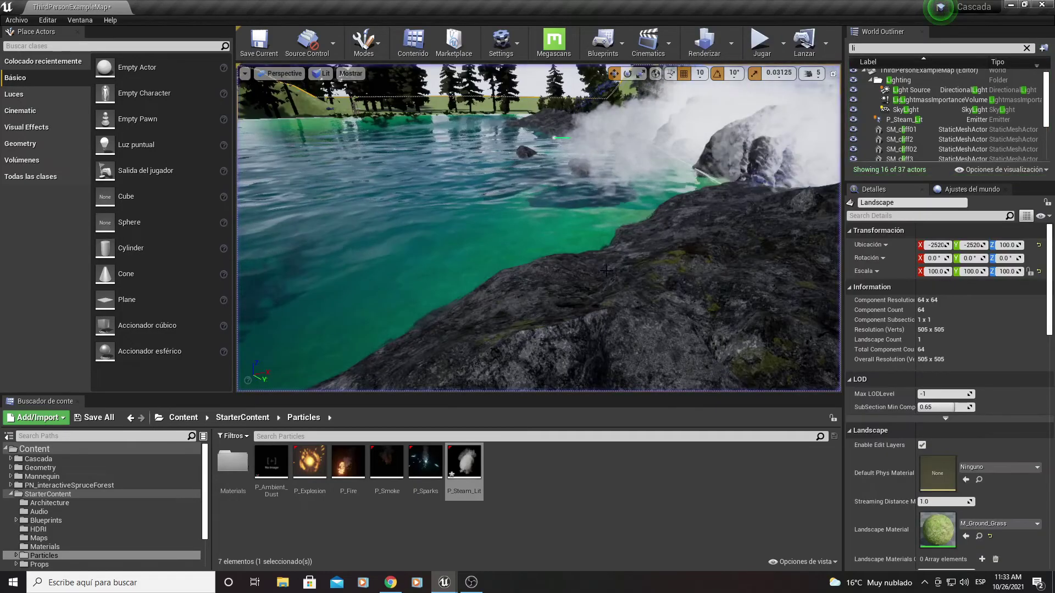
{"action": "right_click_drag", "start_coordinate": [535, 249], "coordinate": [506, 256]}
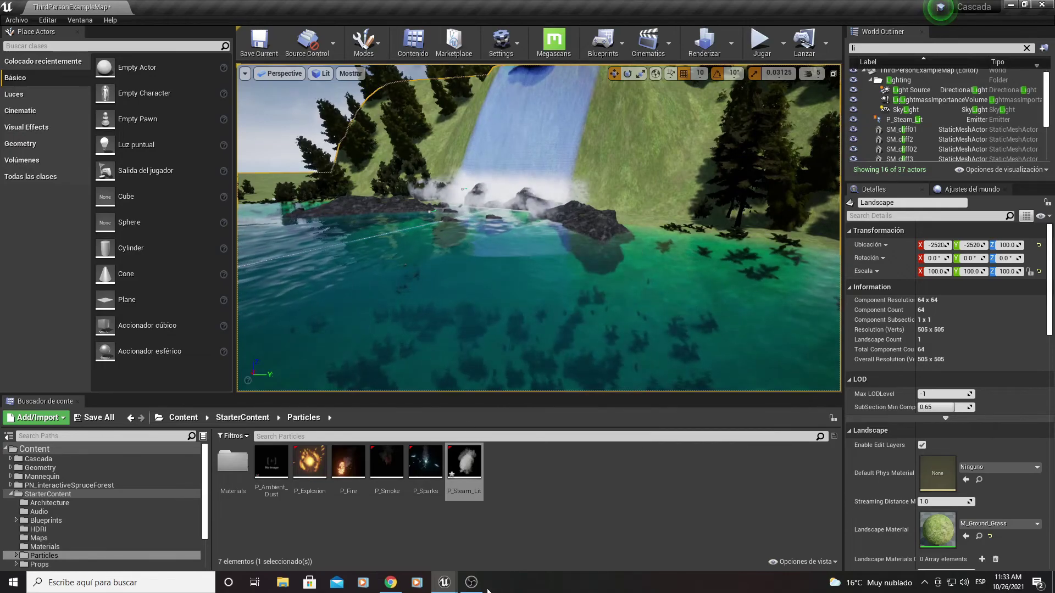
{"action": "left_click", "coordinate": [470, 583]}
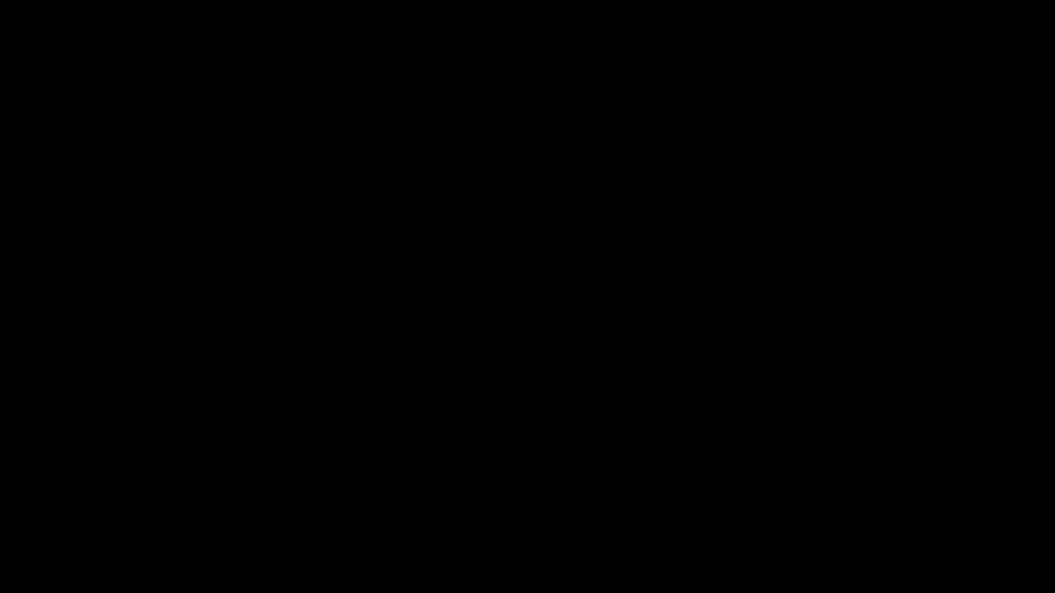